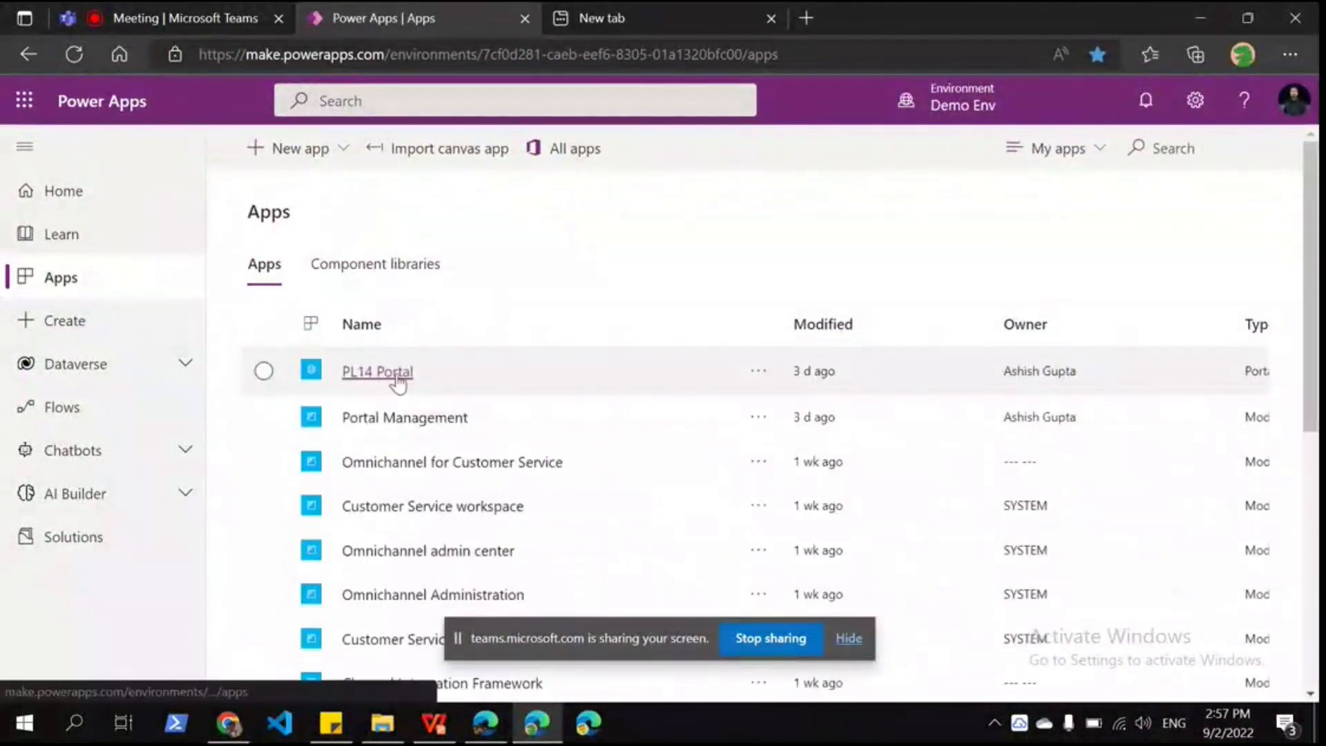
# Step: Open PL14 Portal's authentication settings to list its identity providers: Local sign in, Azure AD, B2C, Facebook
pyautogui.click(399, 378)
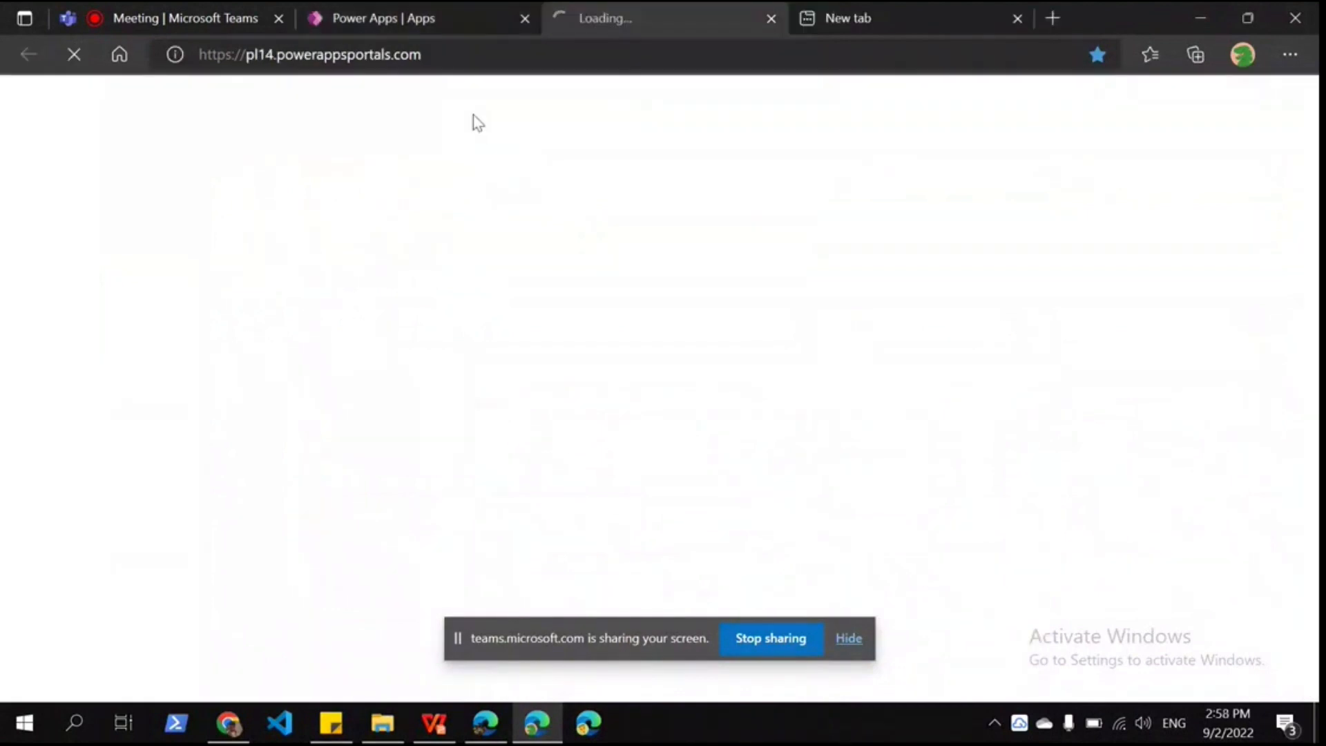
pyautogui.click(435, 31)
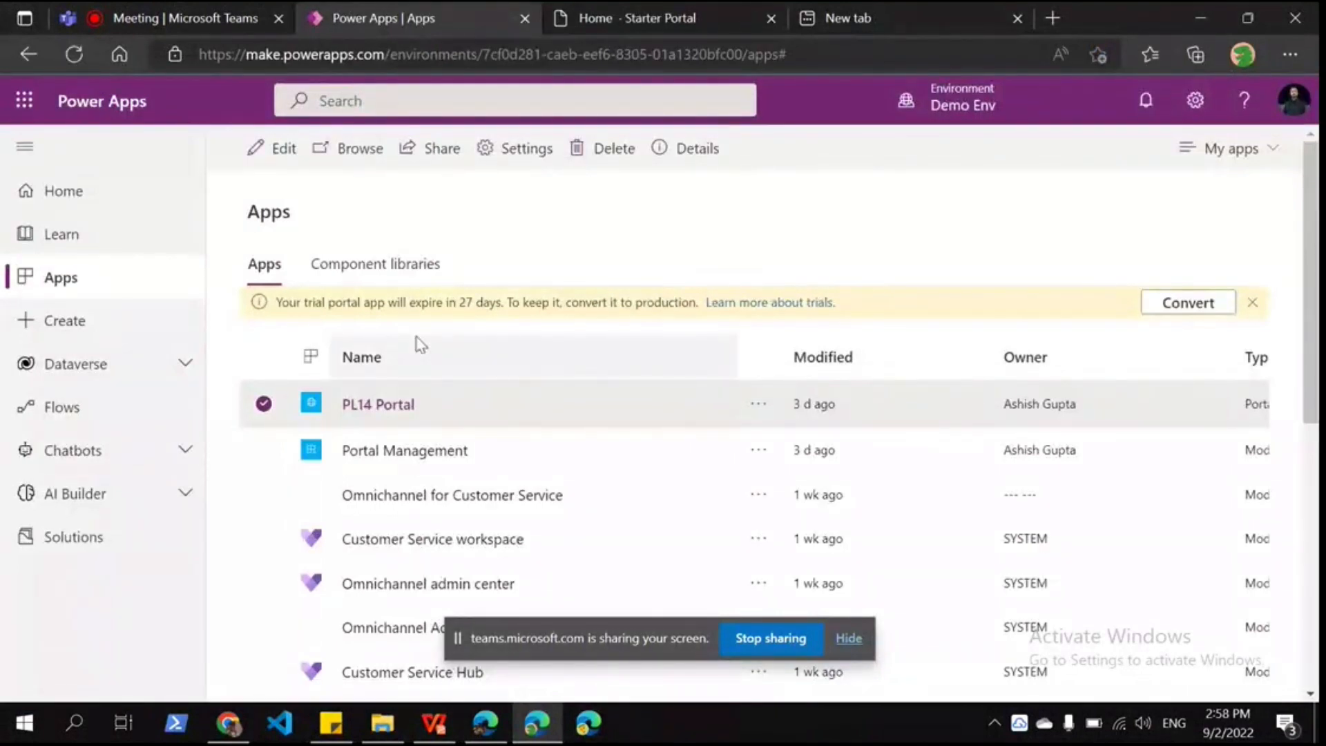
pyautogui.click(515, 148)
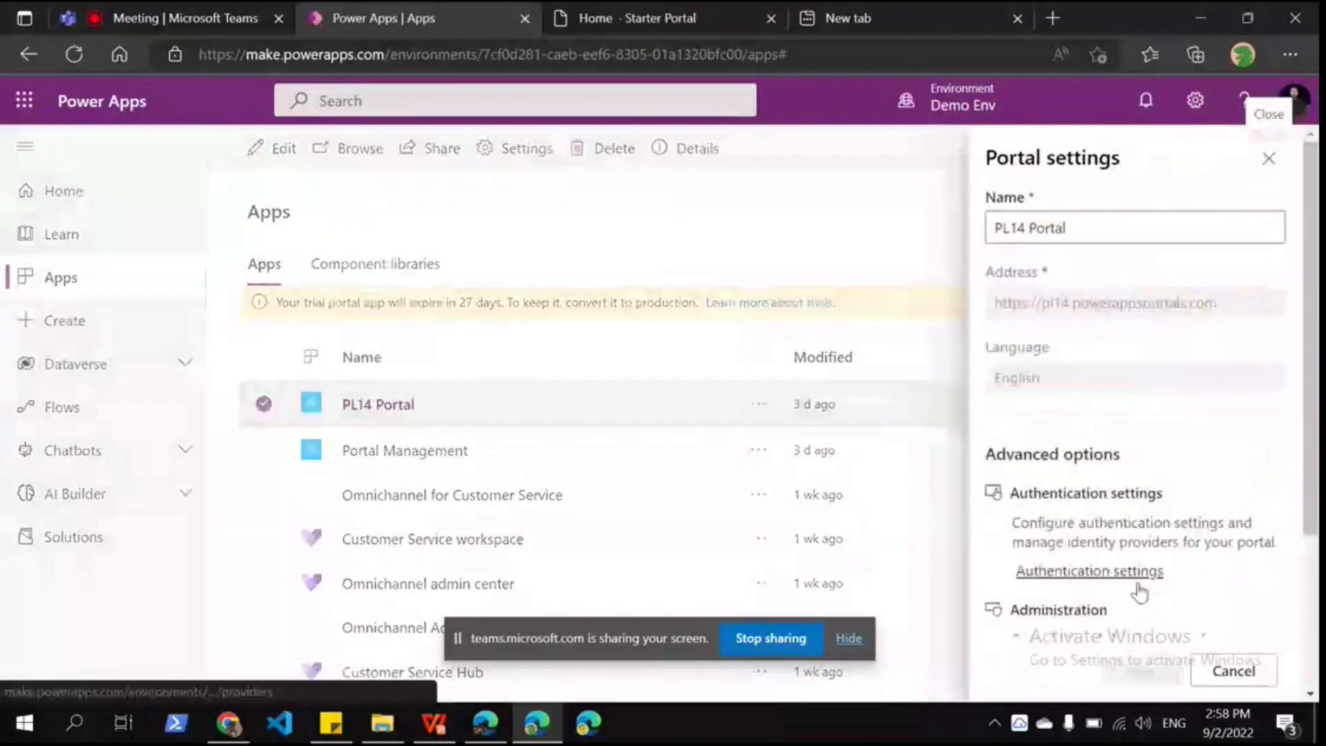
pyautogui.click(1132, 573)
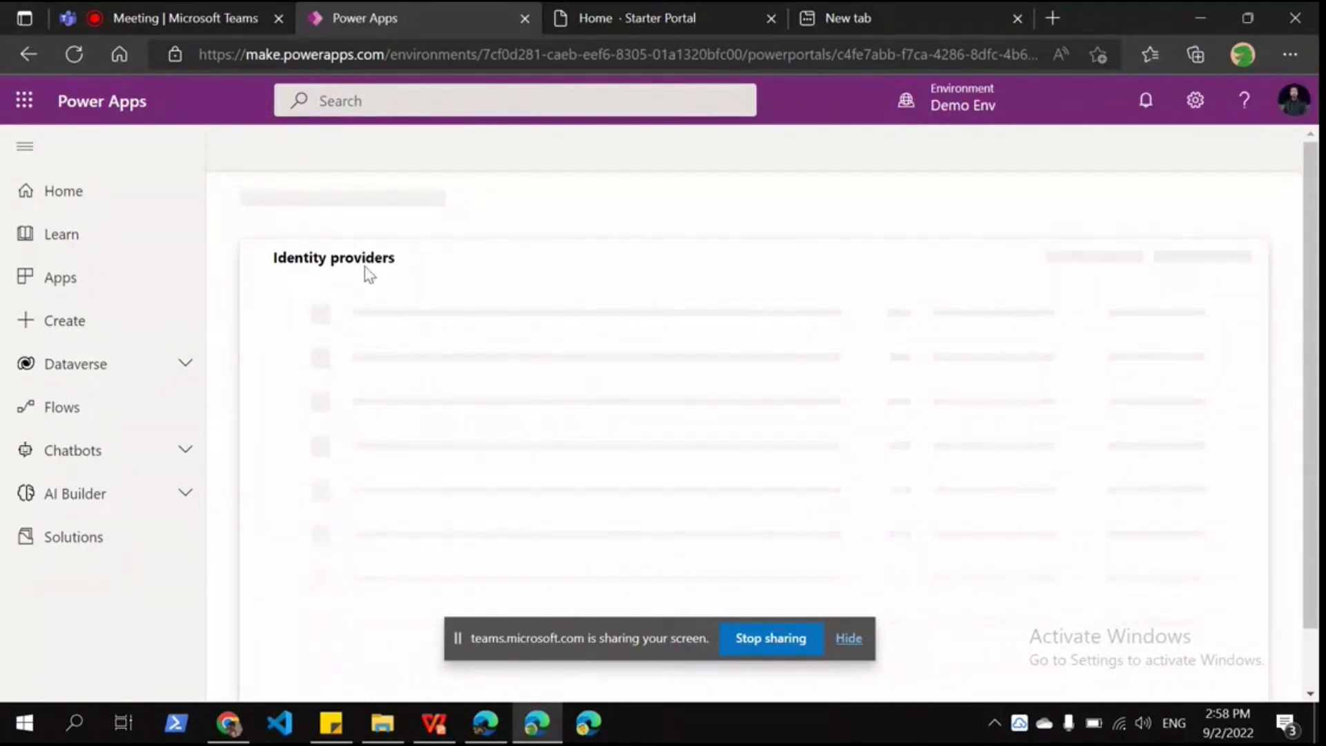
pyautogui.click(851, 640)
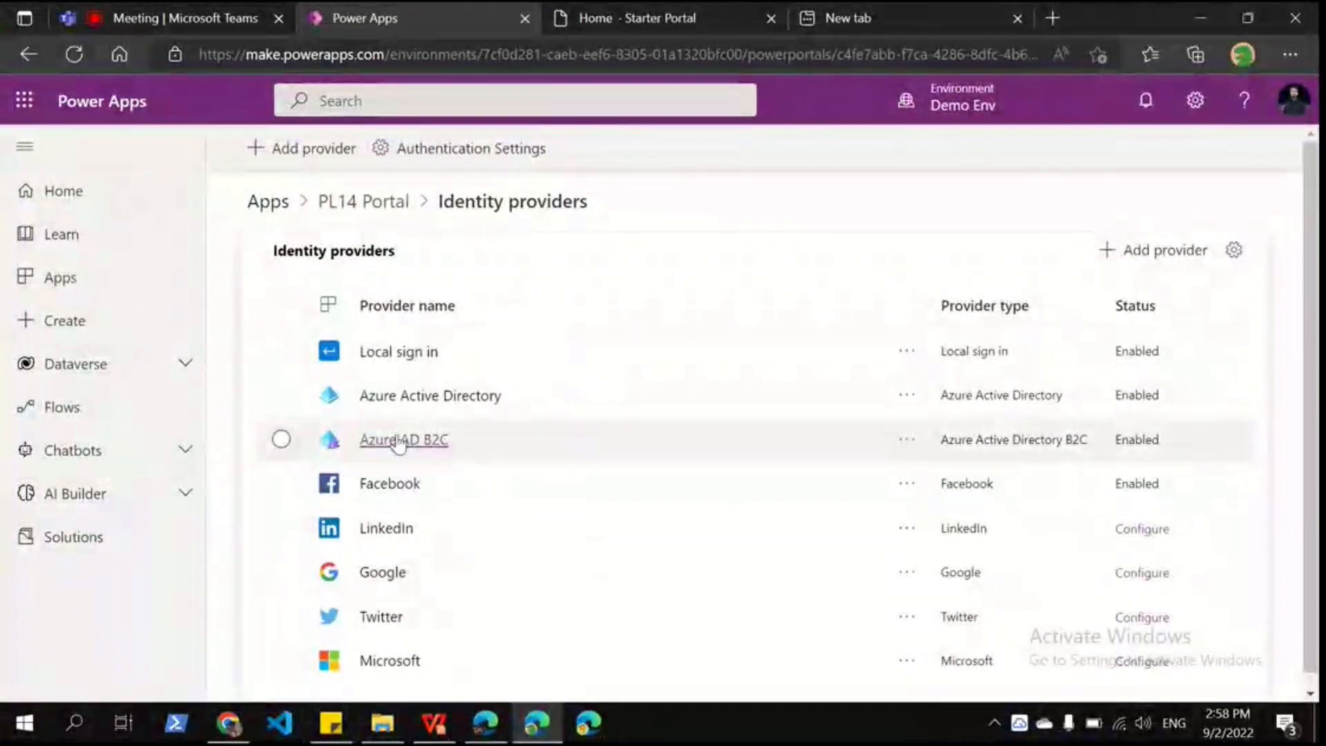
# Step: Review the Azure AD B2C provider's configuration, then open the preview Demo Env Apps list in a new tab
pyautogui.click(399, 442)
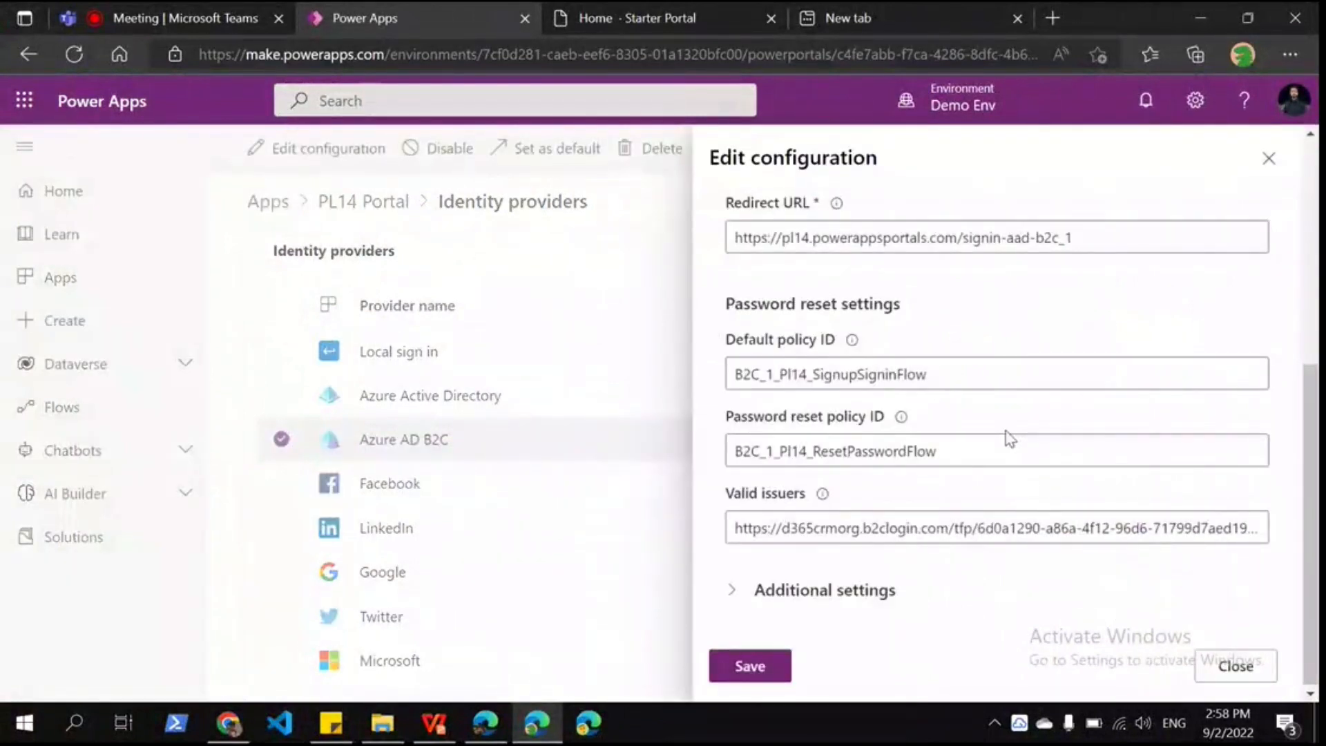
pyautogui.scroll(5, 1010, 439)
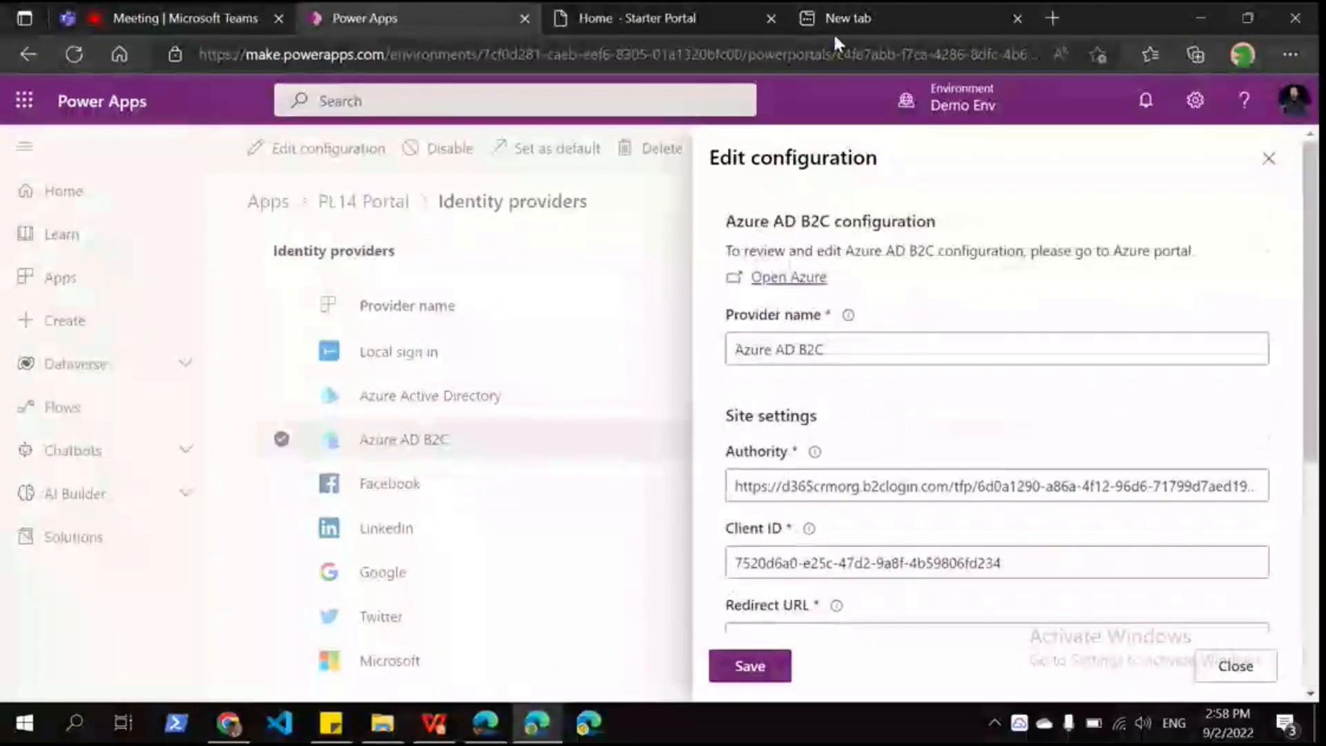
pyautogui.click(833, 32)
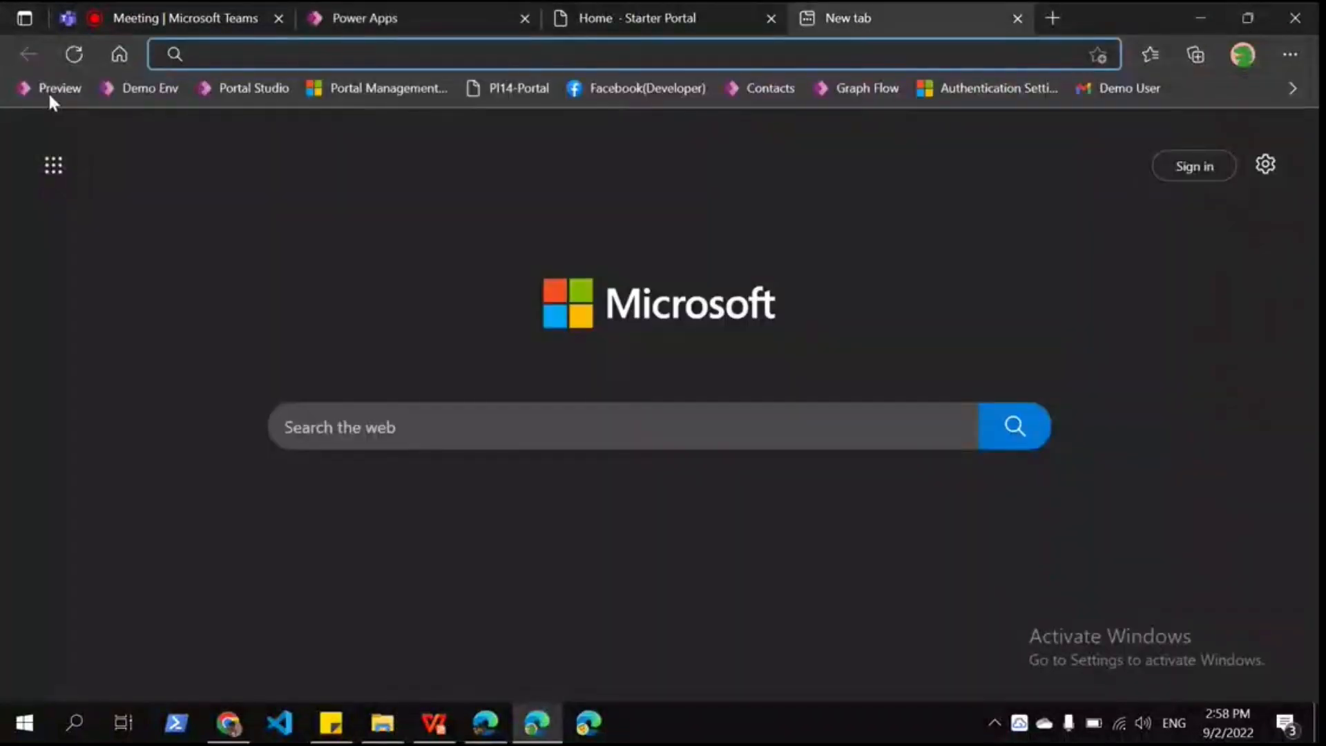
pyautogui.click(49, 90)
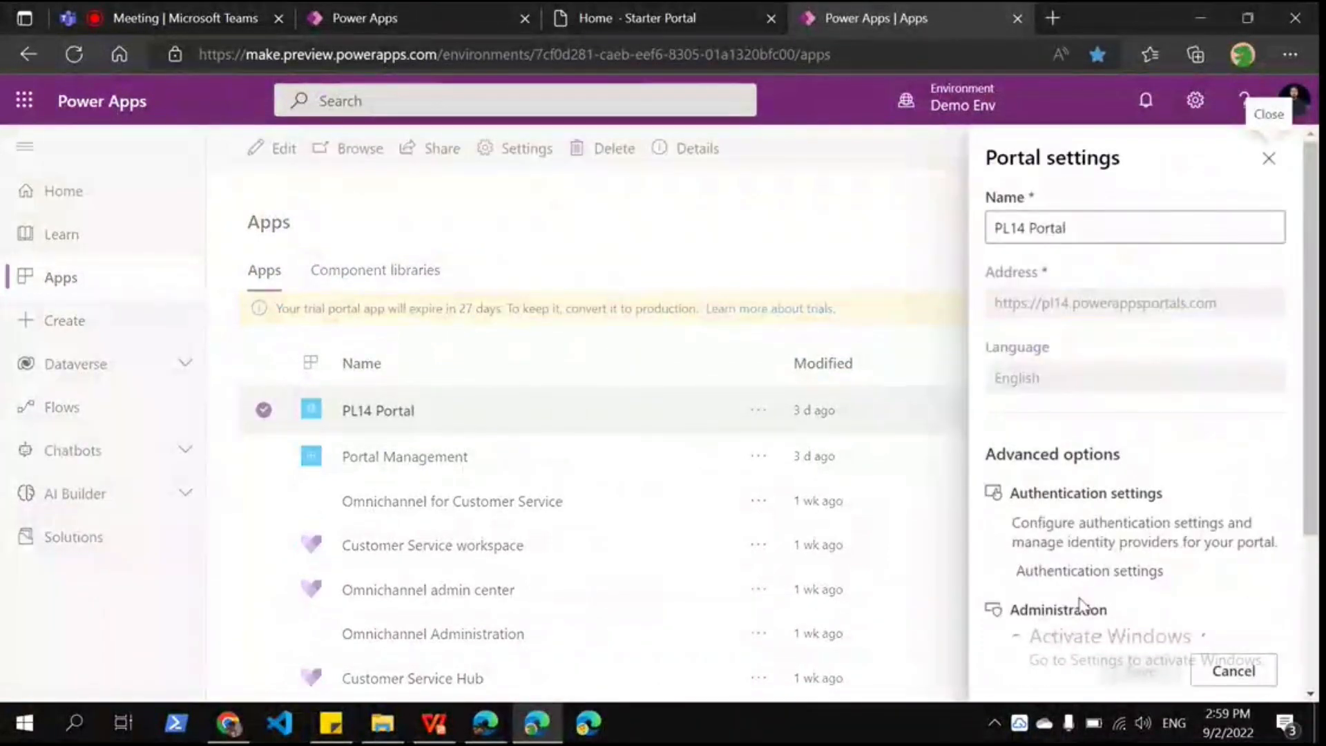
# Step: In preview, open PL14 Portal's identity providers and select the Azure AD B2C entry
pyautogui.click(1089, 571)
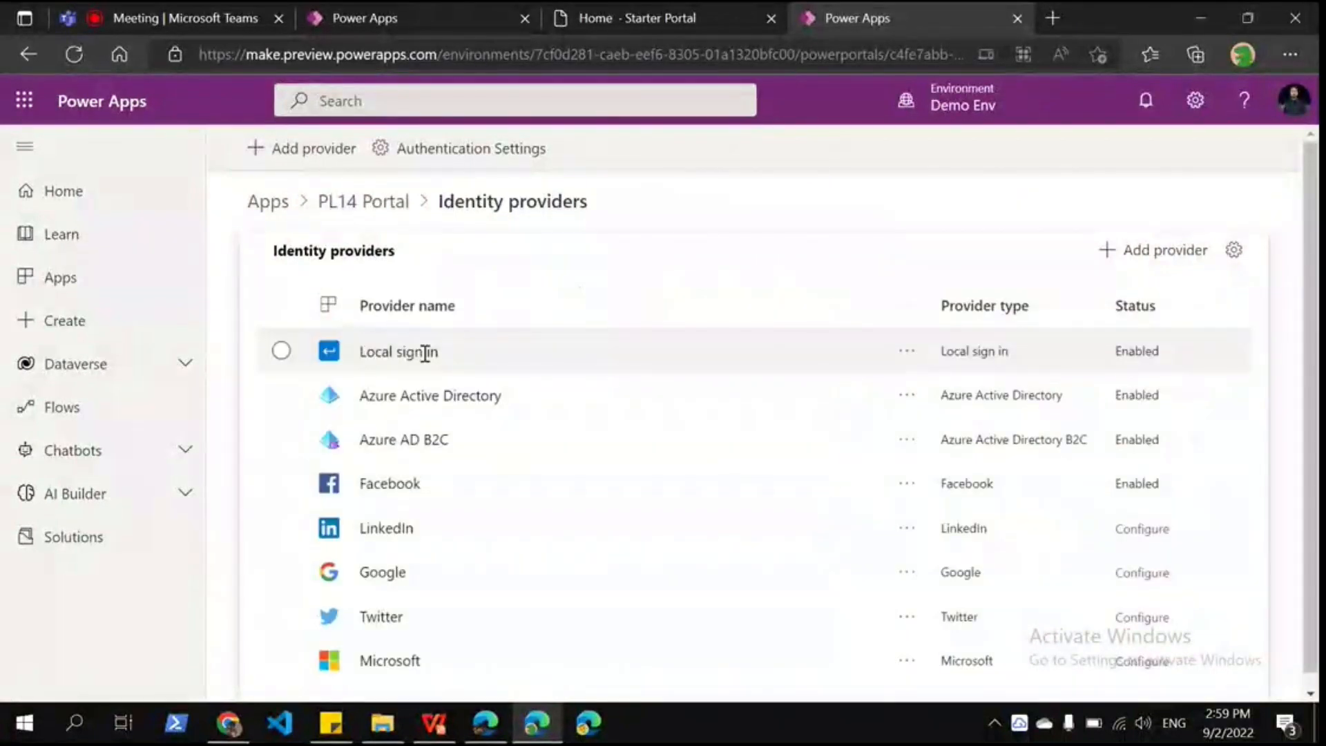
pyautogui.click(432, 444)
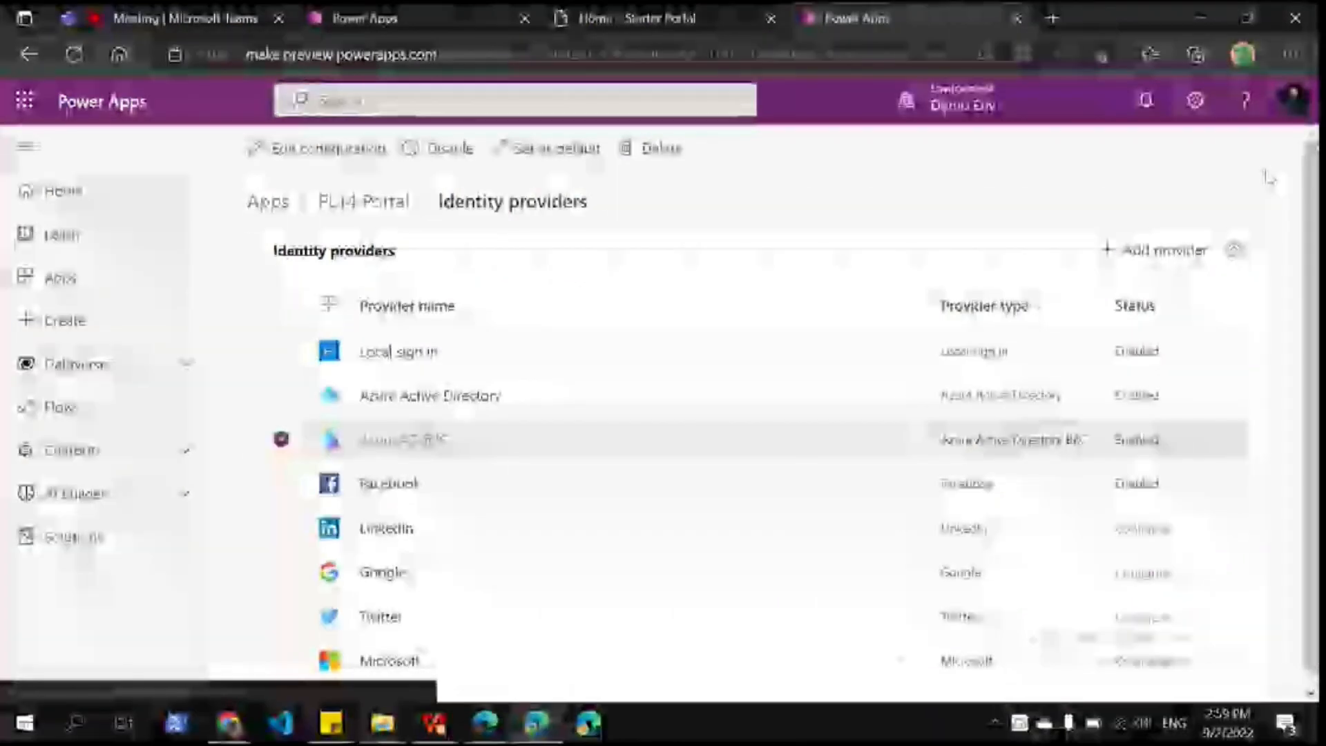
# Step: Add a provider with Azure Active Directory B2C as login provider and compare the new and existing tenant options
pyautogui.click(1163, 251)
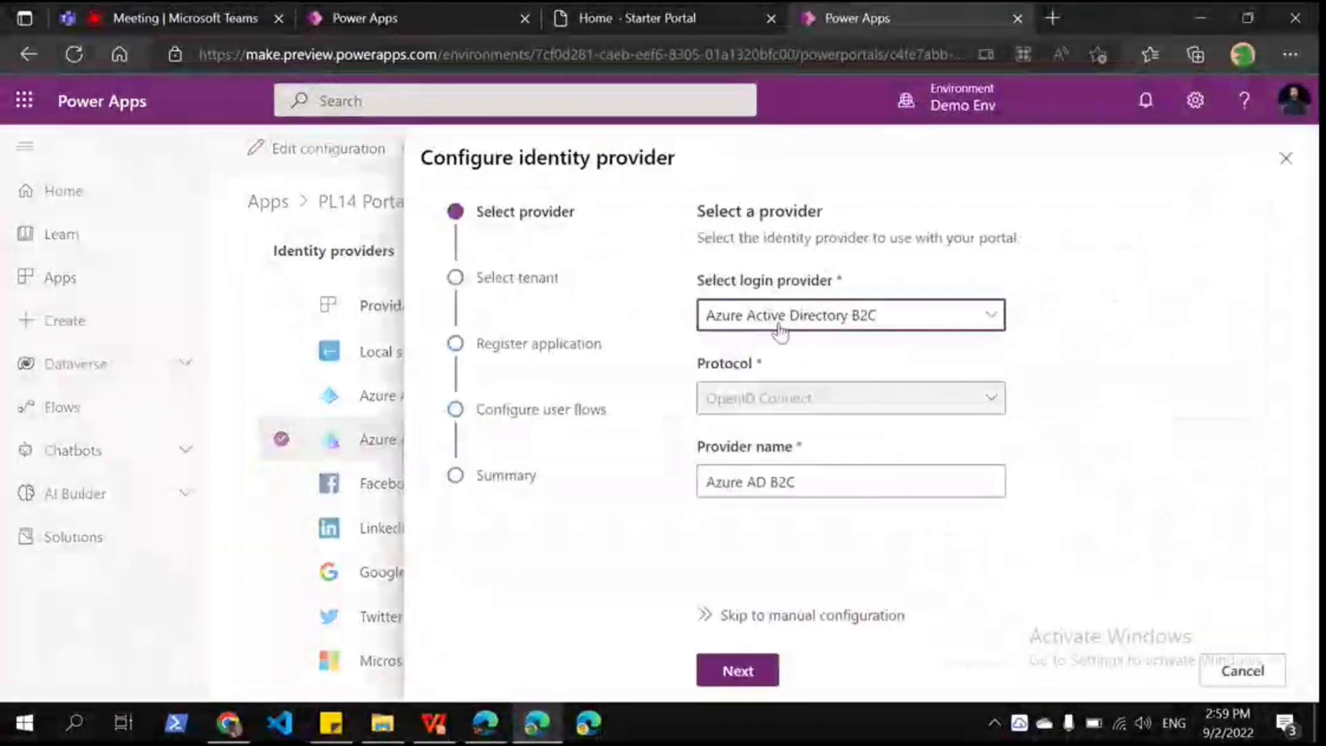
pyautogui.click(794, 316)
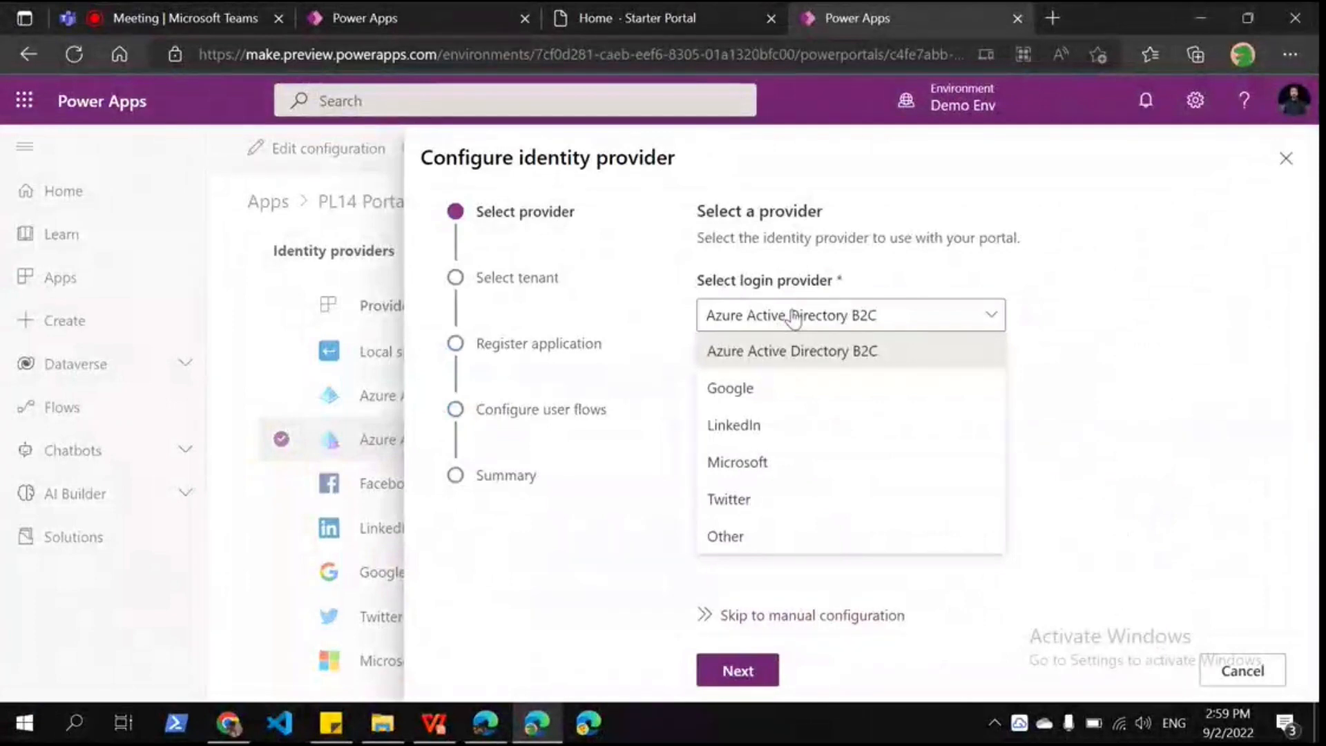
pyautogui.click(737, 671)
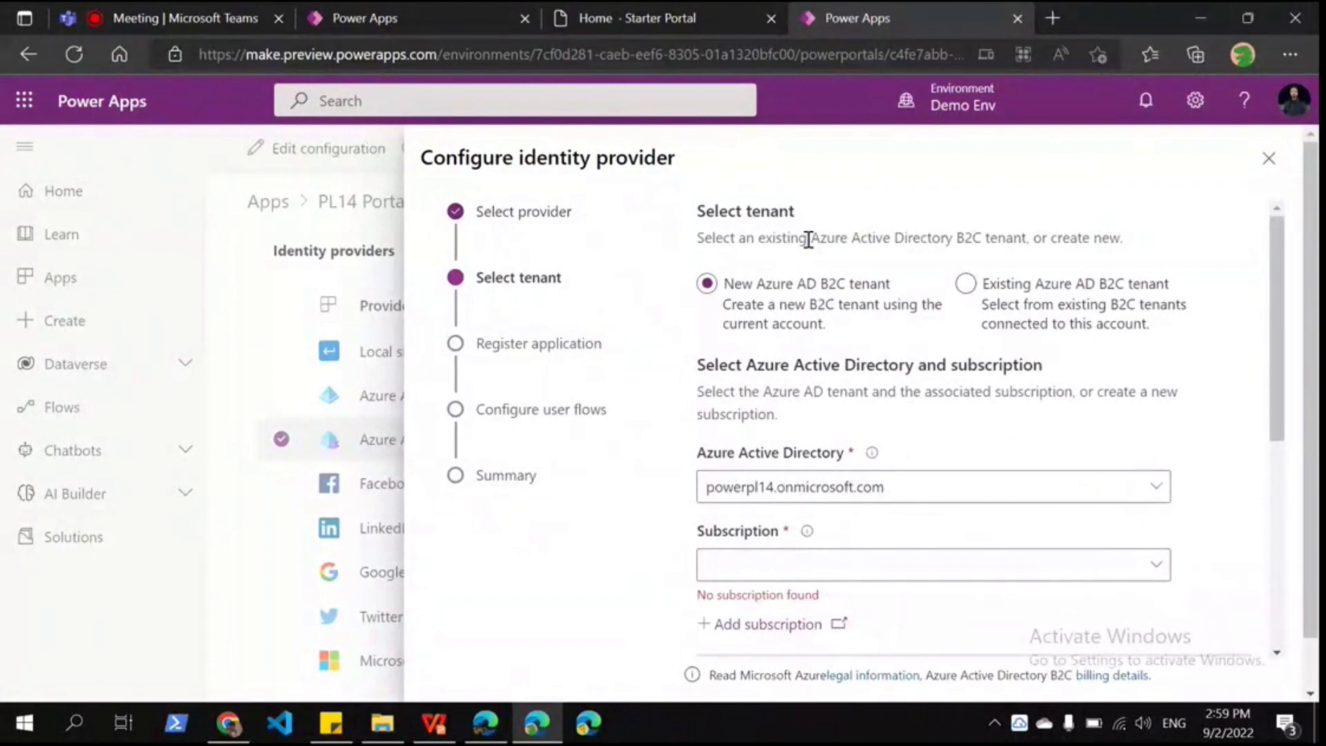
pyautogui.click(994, 293)
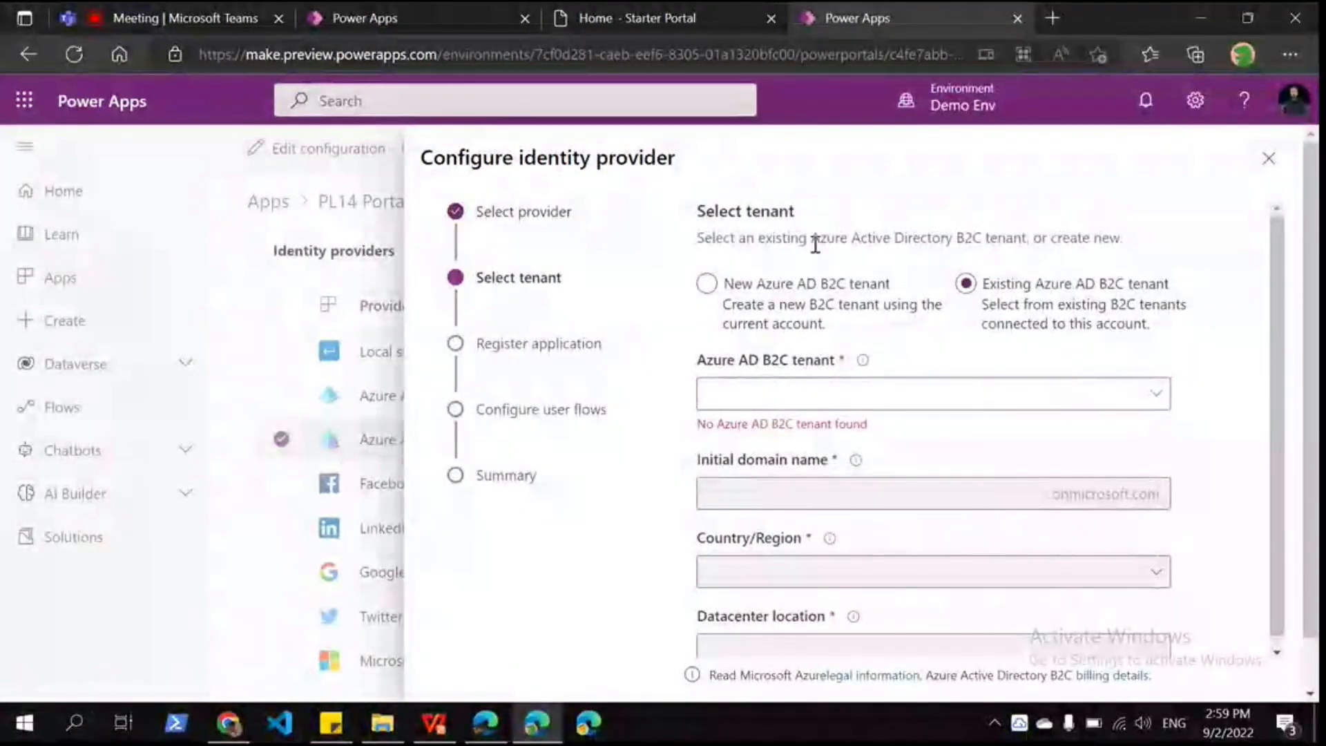
pyautogui.moveTo(738, 238); pyautogui.dragTo(1061, 238)
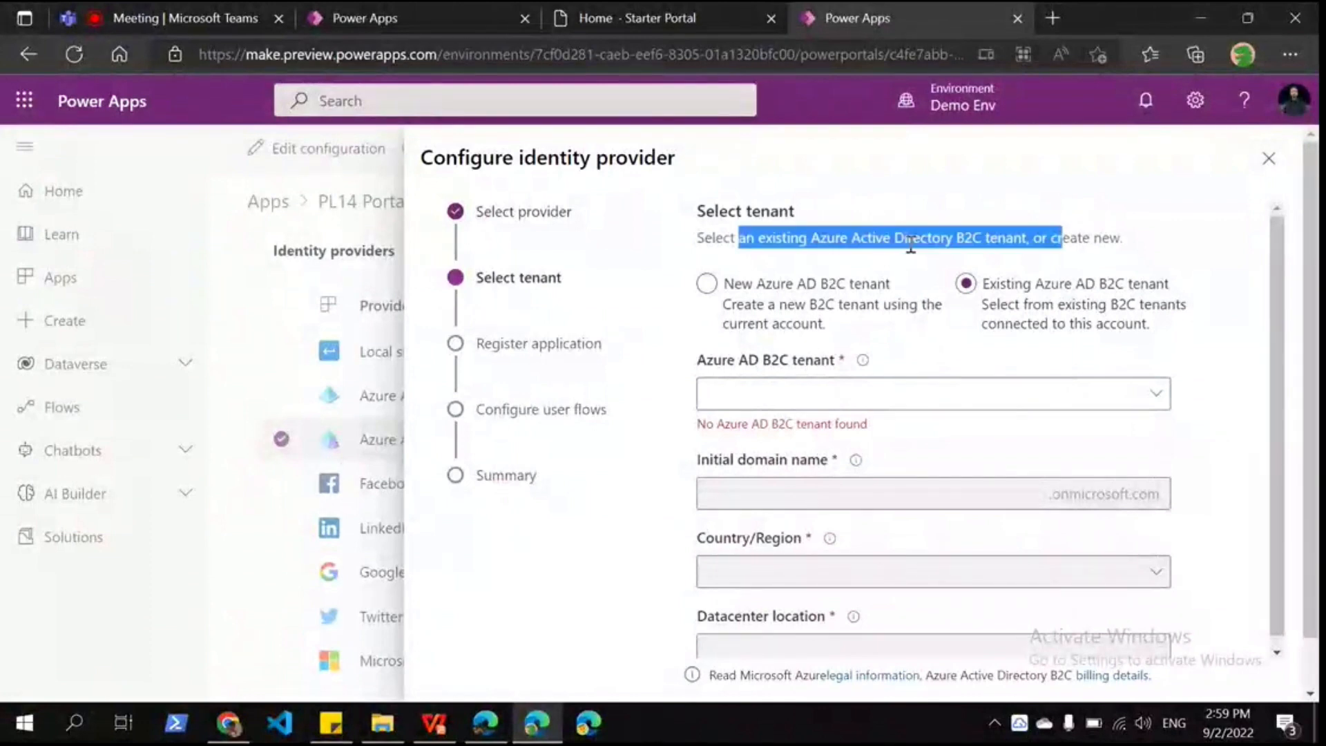
pyautogui.click(843, 271)
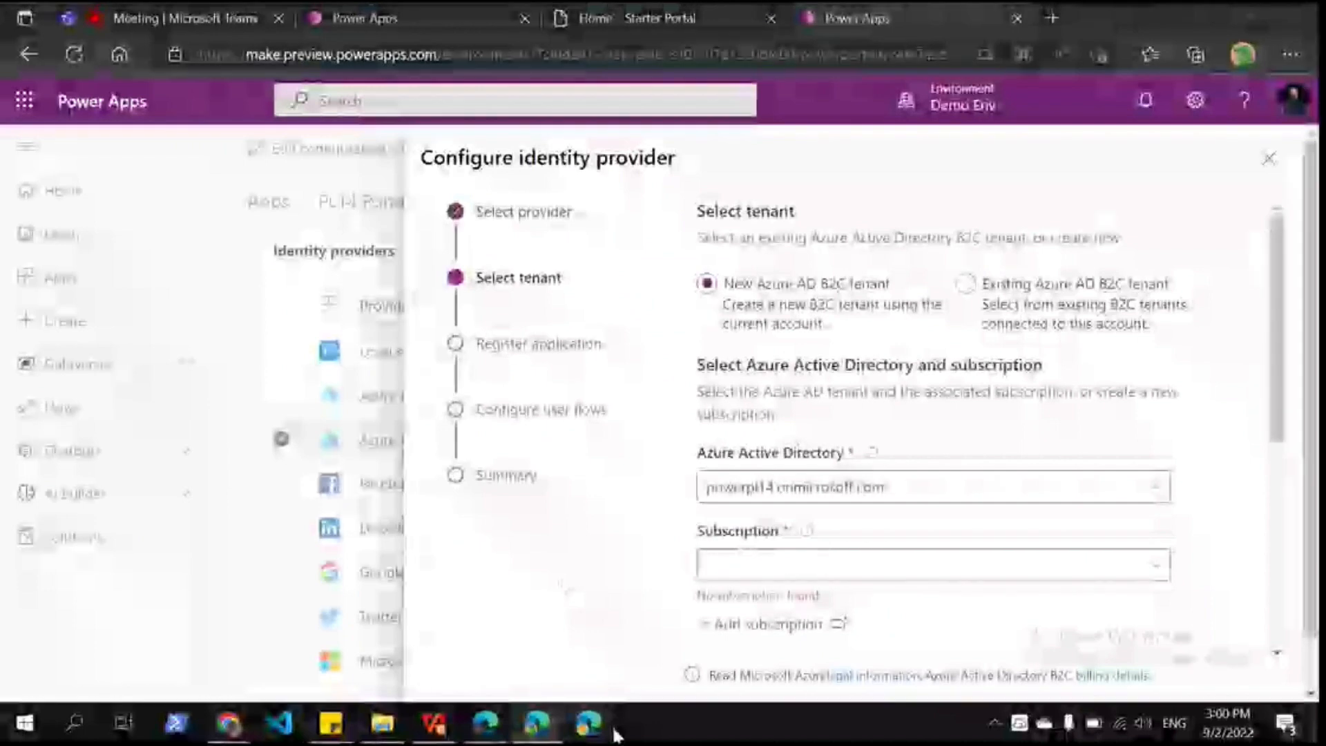
# Step: Switch the Azure portal to Default Directory and list its subscriptions, showing the MSDN Platforms Subscription
pyautogui.click(594, 725)
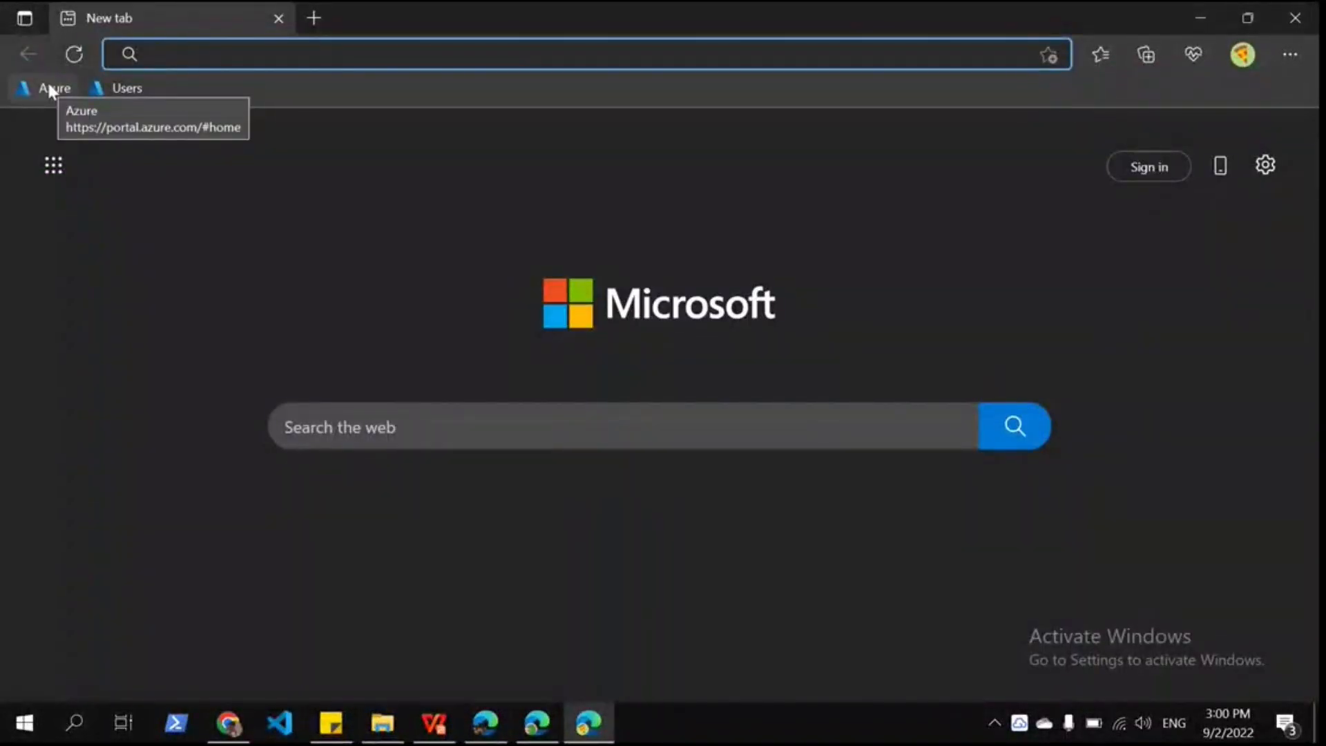
pyautogui.click(50, 91)
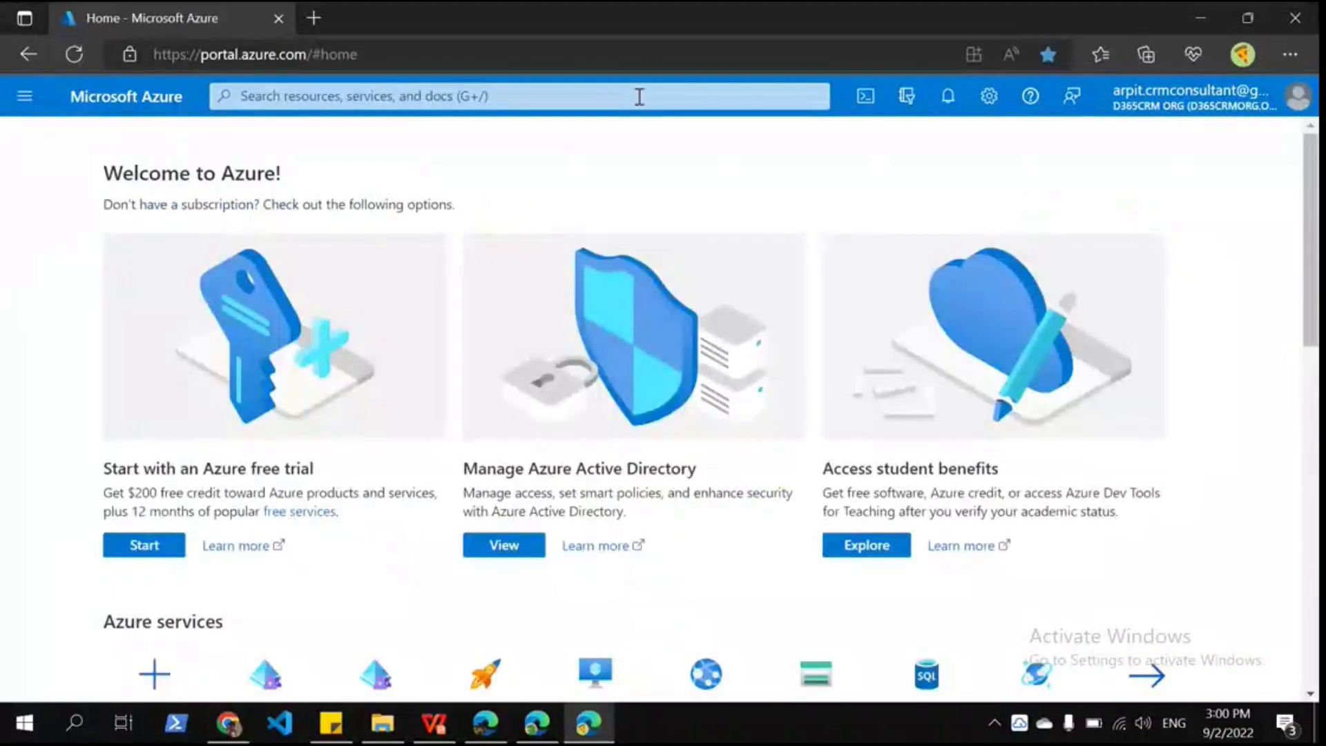
pyautogui.click(1193, 97)
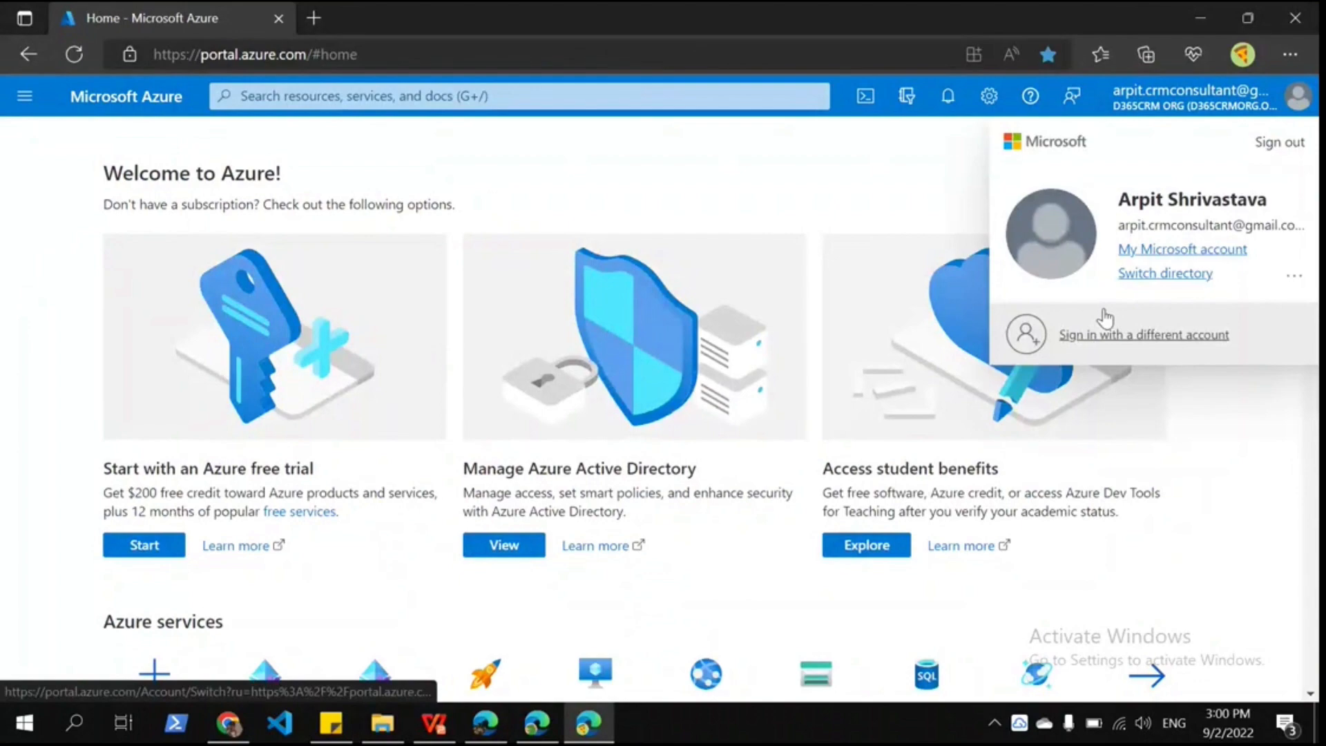
pyautogui.click(1103, 312)
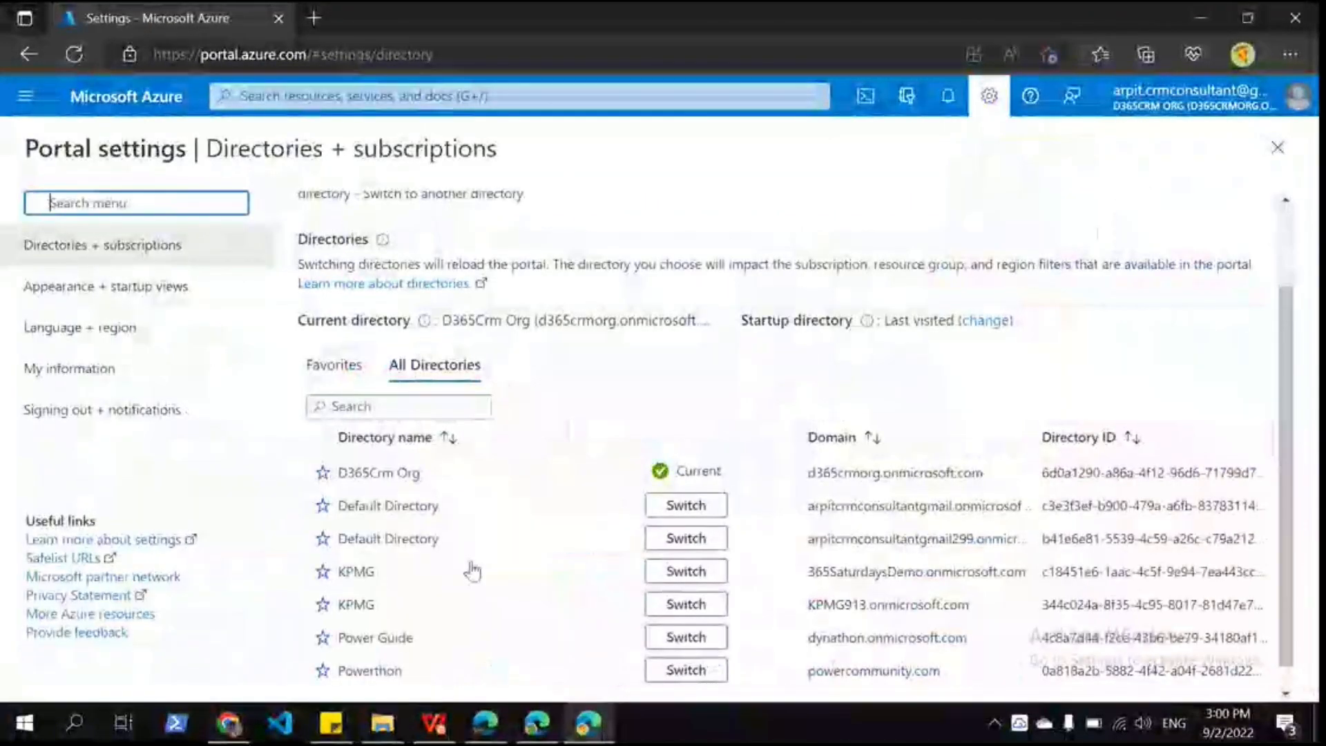
pyautogui.click(678, 510)
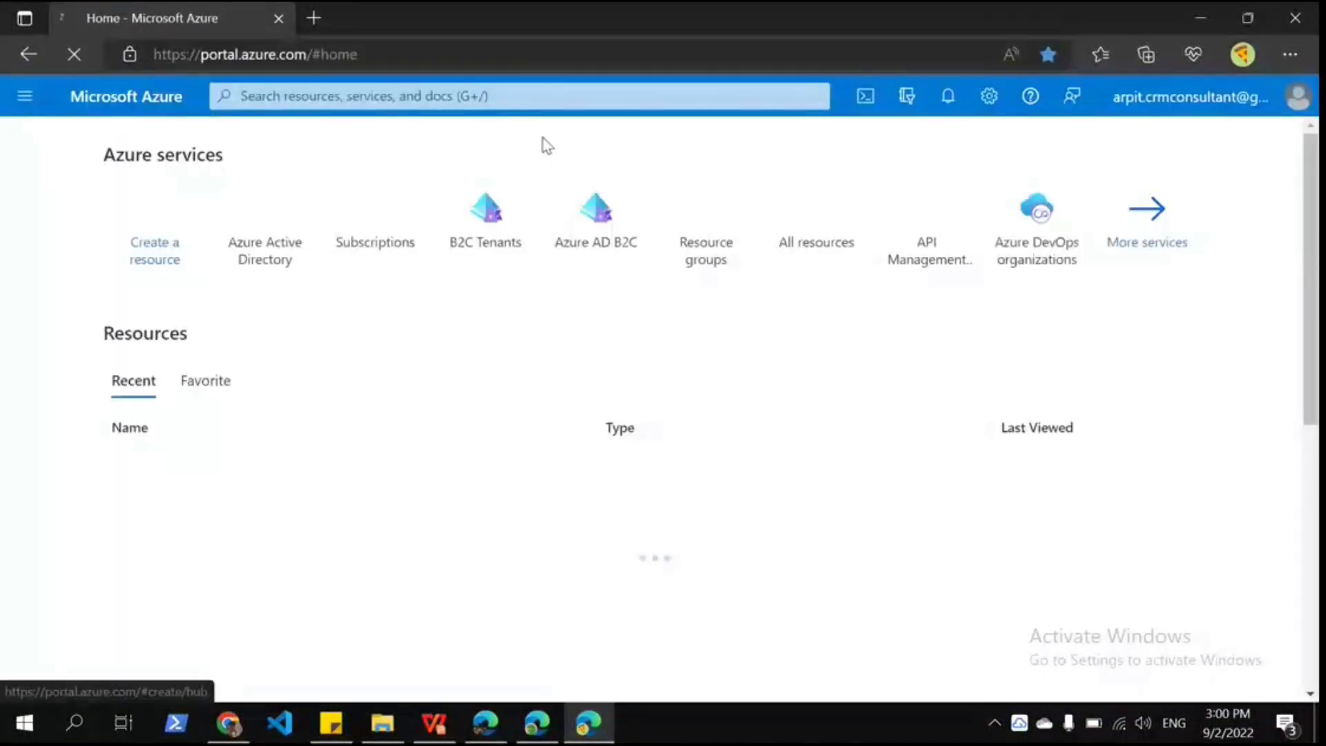
pyautogui.click(414, 229)
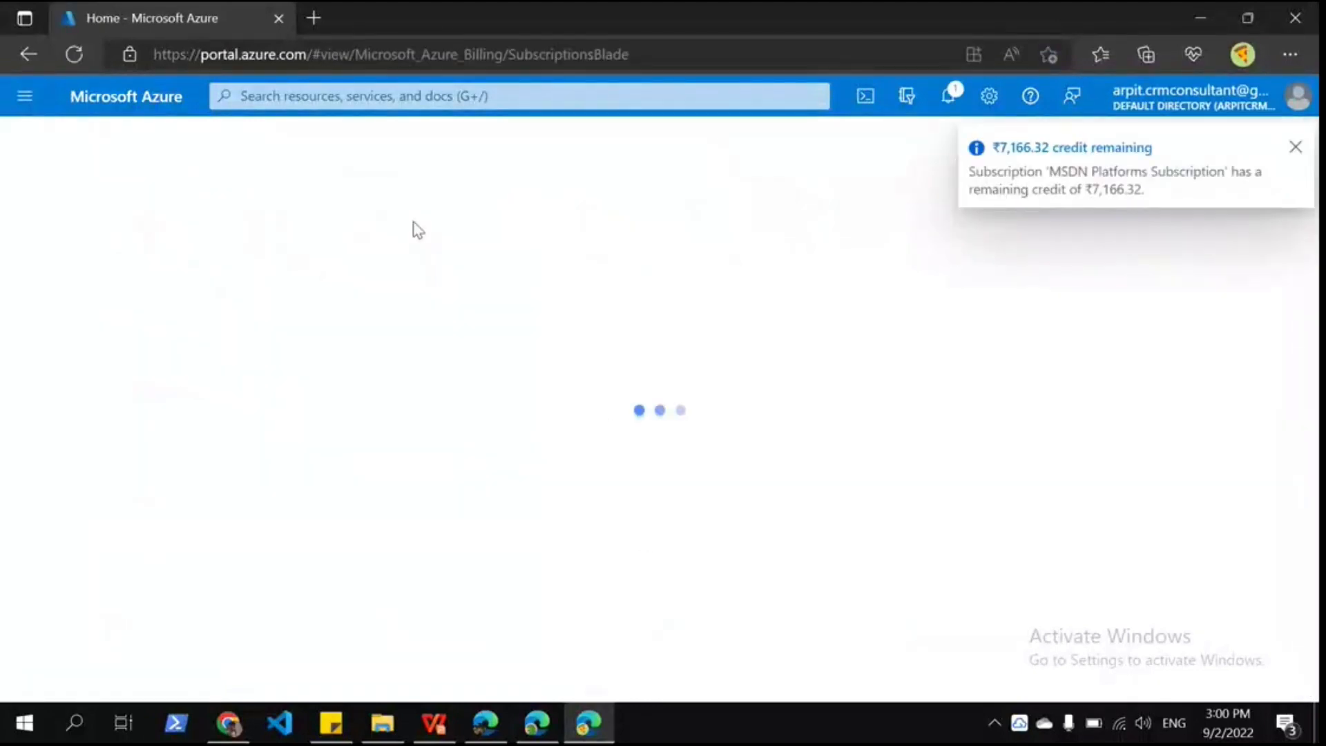
# Step: Filter the MSDN subscription's resource providers for 'Microsoft.a', confirm Microsoft.AzureActiveDirectory is registered, then open Azure Active Directory
pyautogui.click(1301, 149)
pyautogui.click(125, 361)
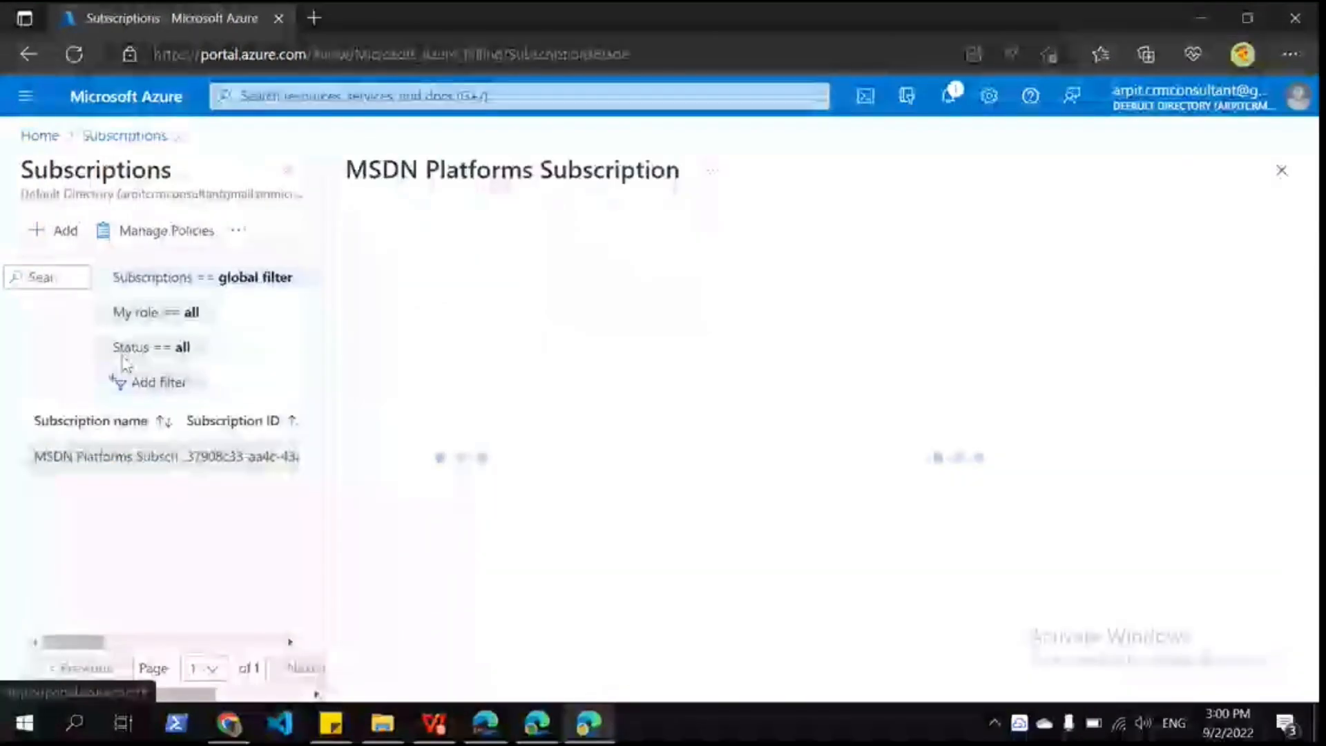
pyautogui.scroll(-5, 453, 591)
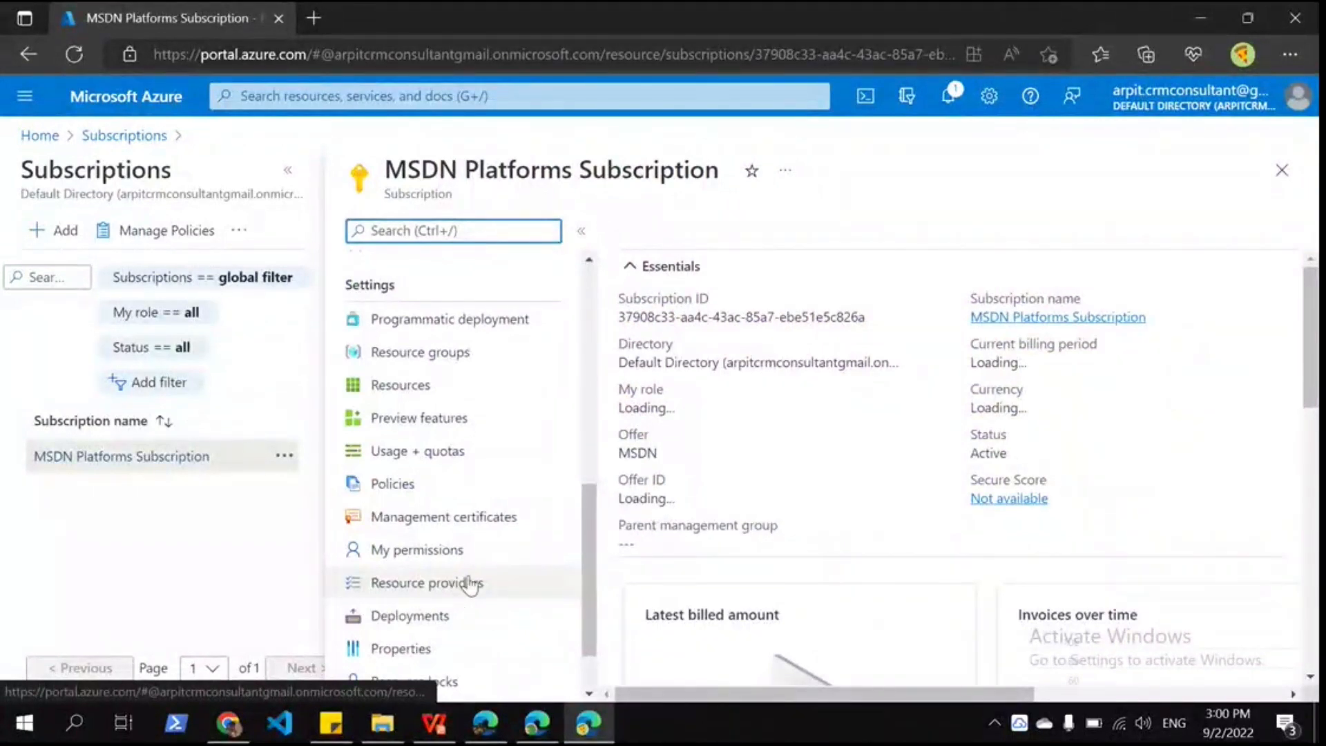
pyautogui.click(470, 584)
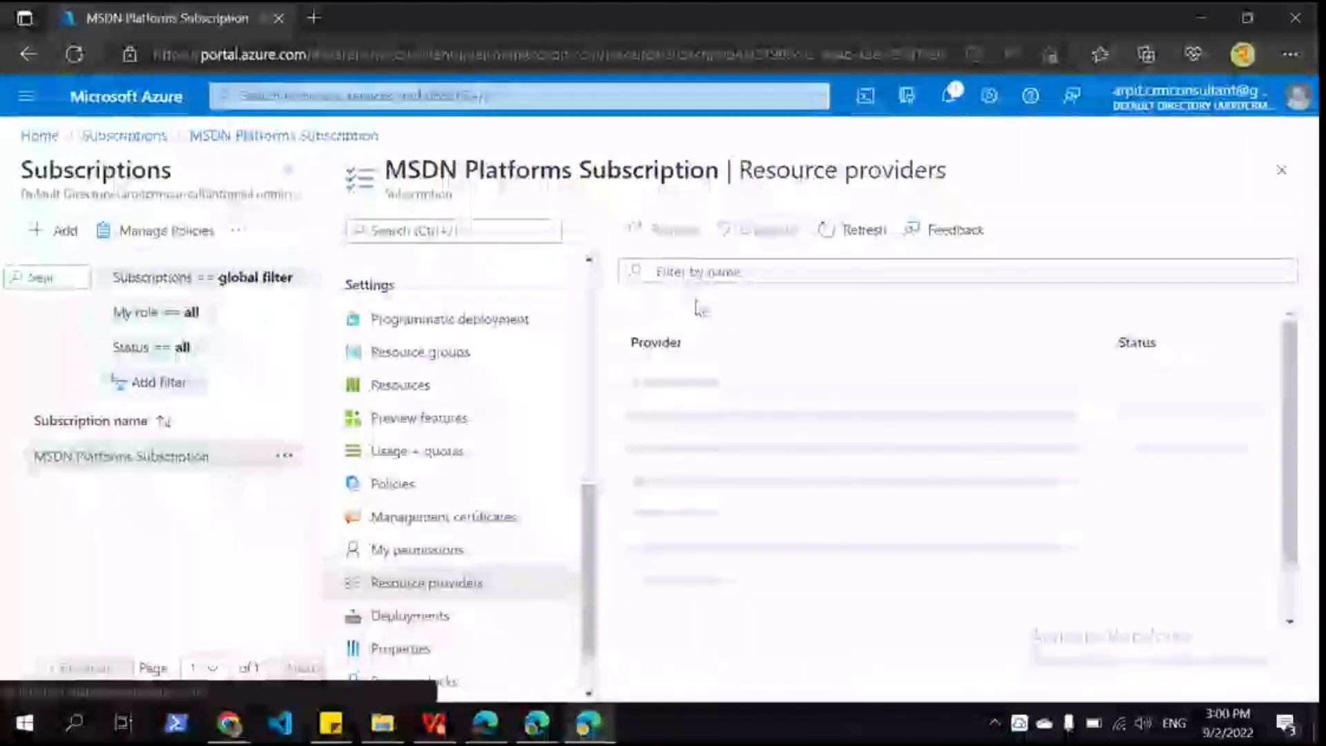
pyautogui.click(709, 272)
pyautogui.write('Micros')
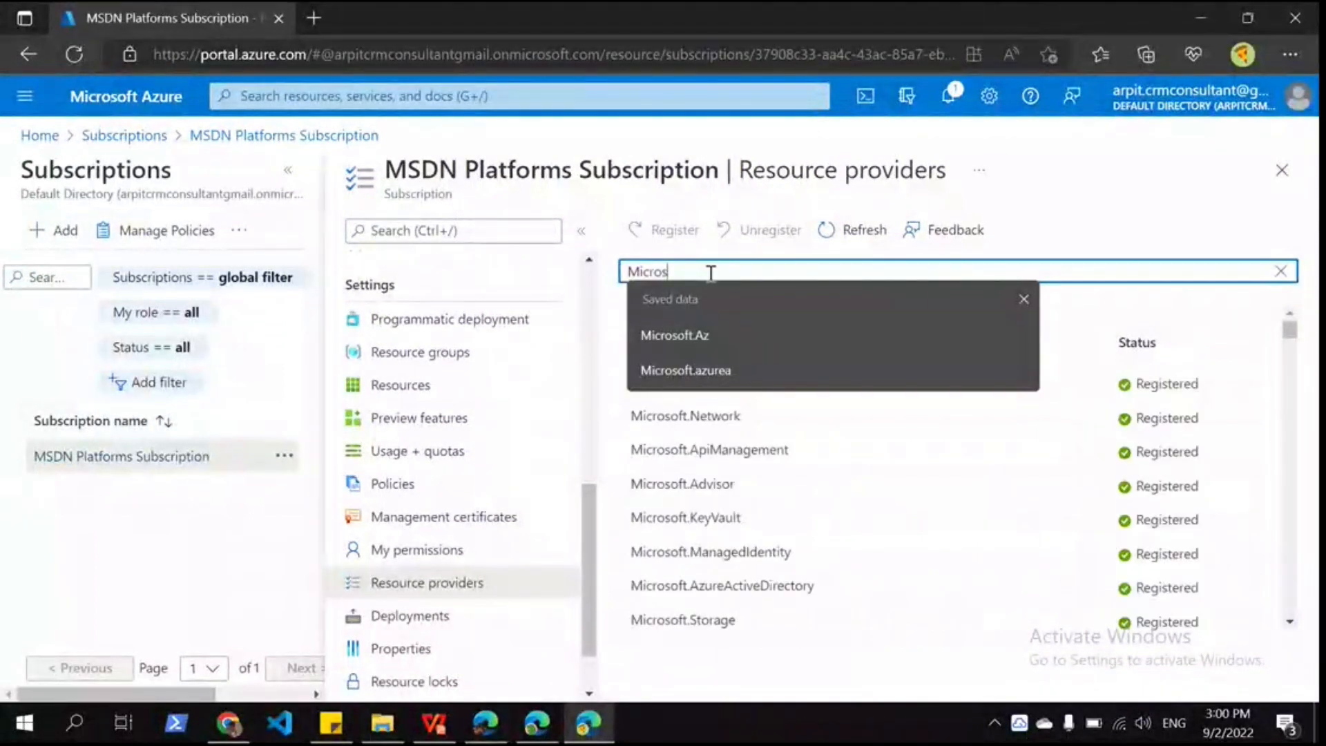
pyautogui.write('oft.a')
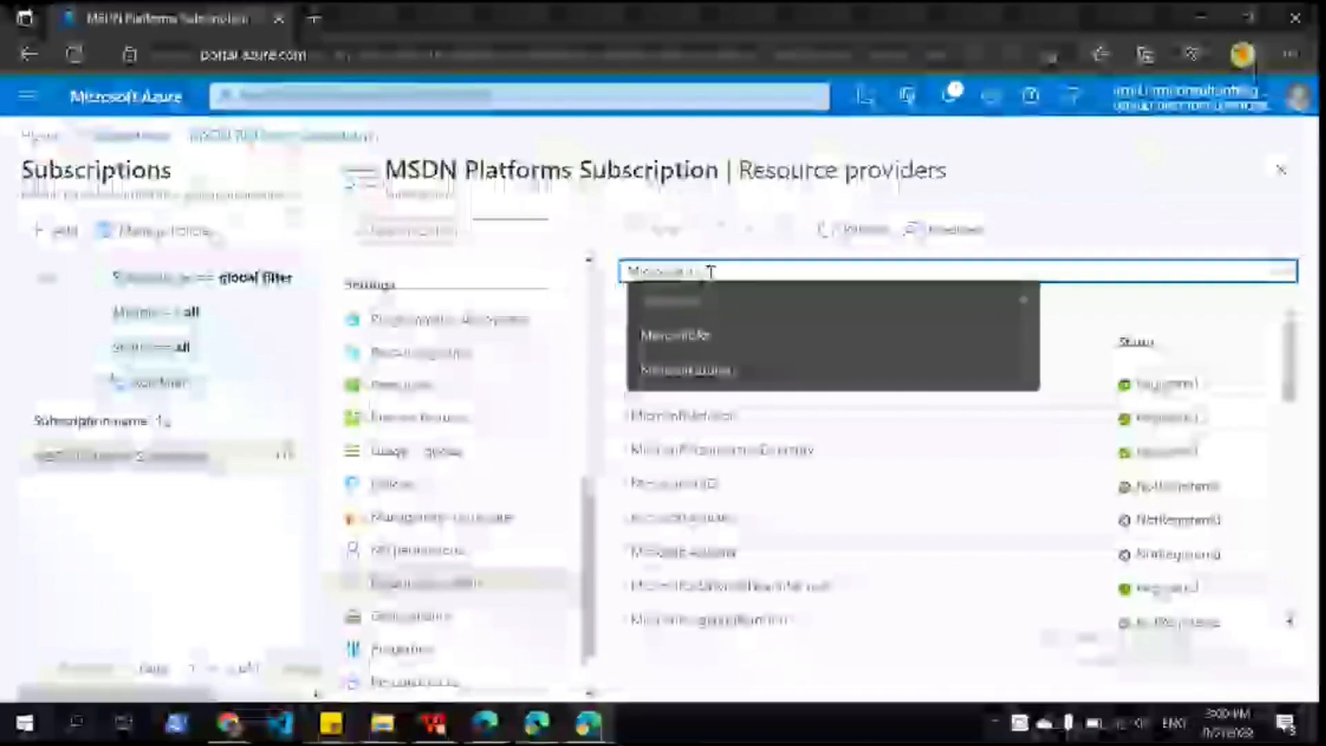
pyautogui.click(864, 452)
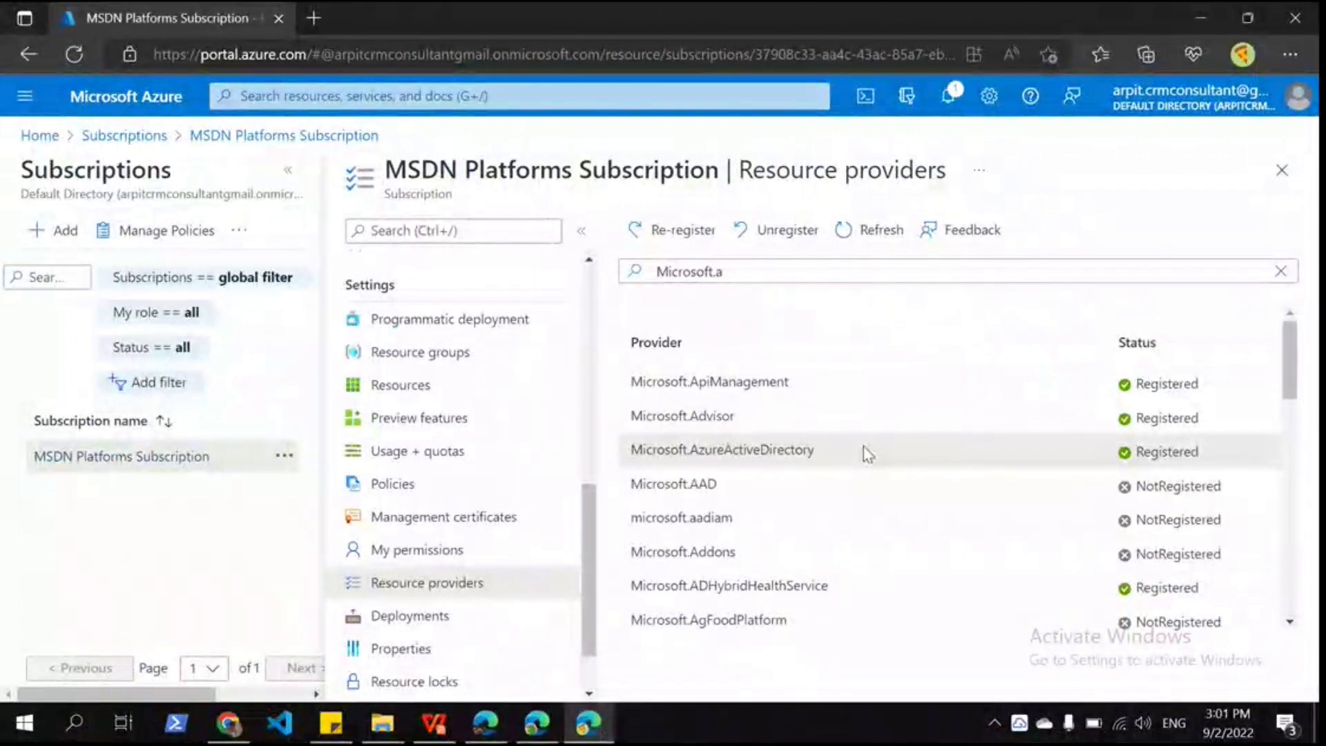
pyautogui.click(544, 104)
pyautogui.click(375, 414)
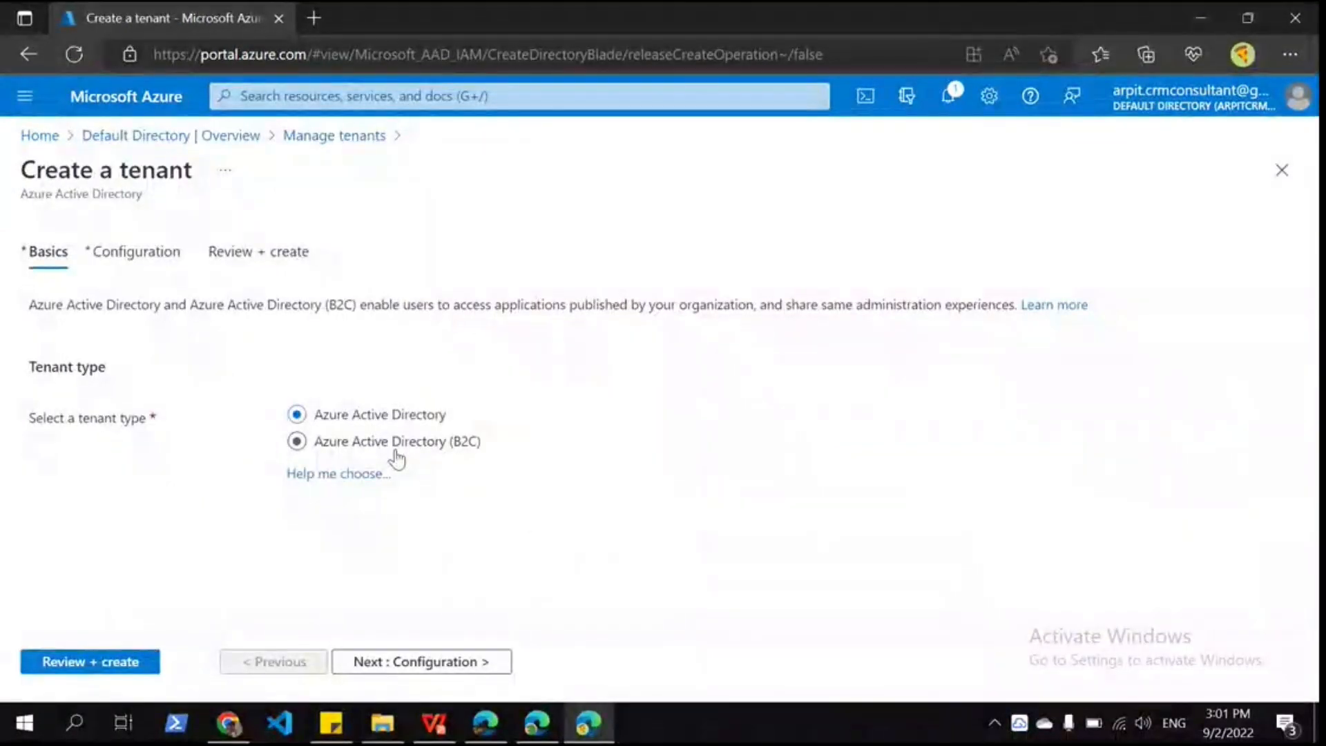
# Step: Pick the Azure AD B2C tenant type, then switch the portal to the D365Crm Org directory
pyautogui.click(397, 456)
pyautogui.click(1297, 100)
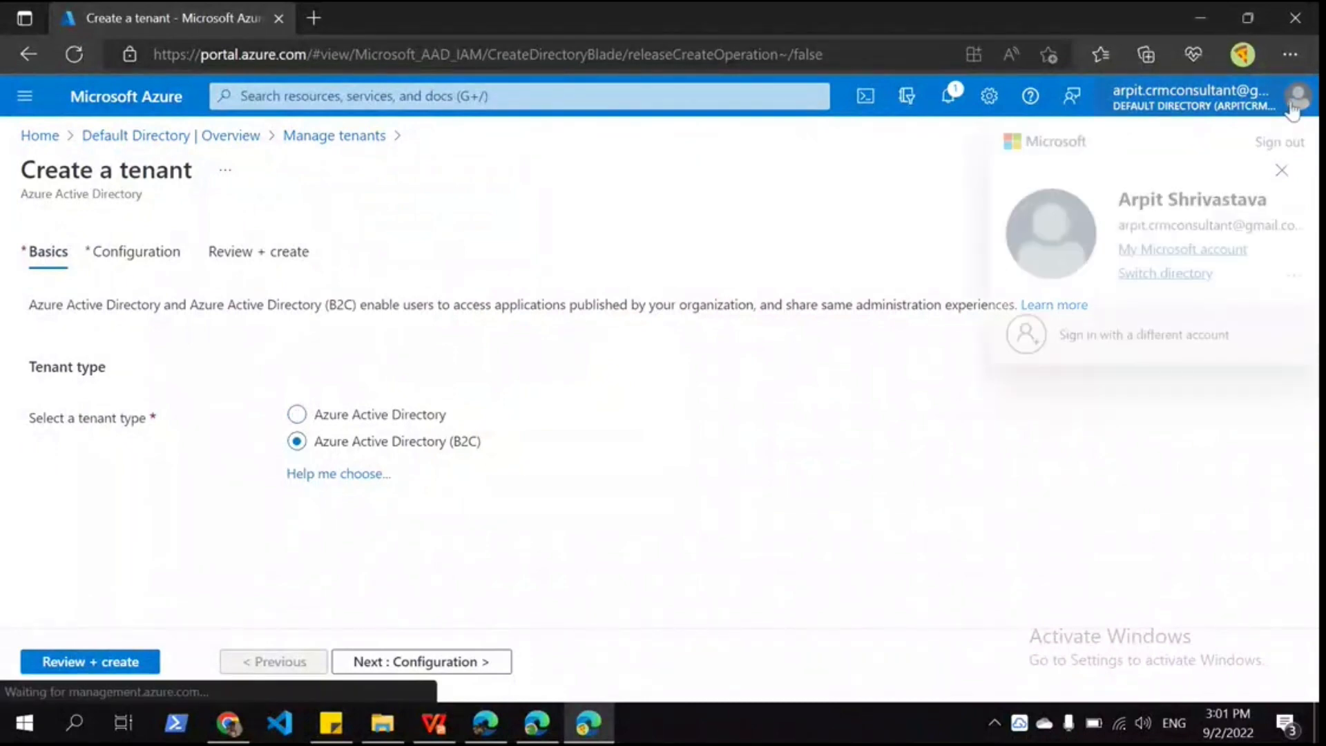
pyautogui.click(1182, 274)
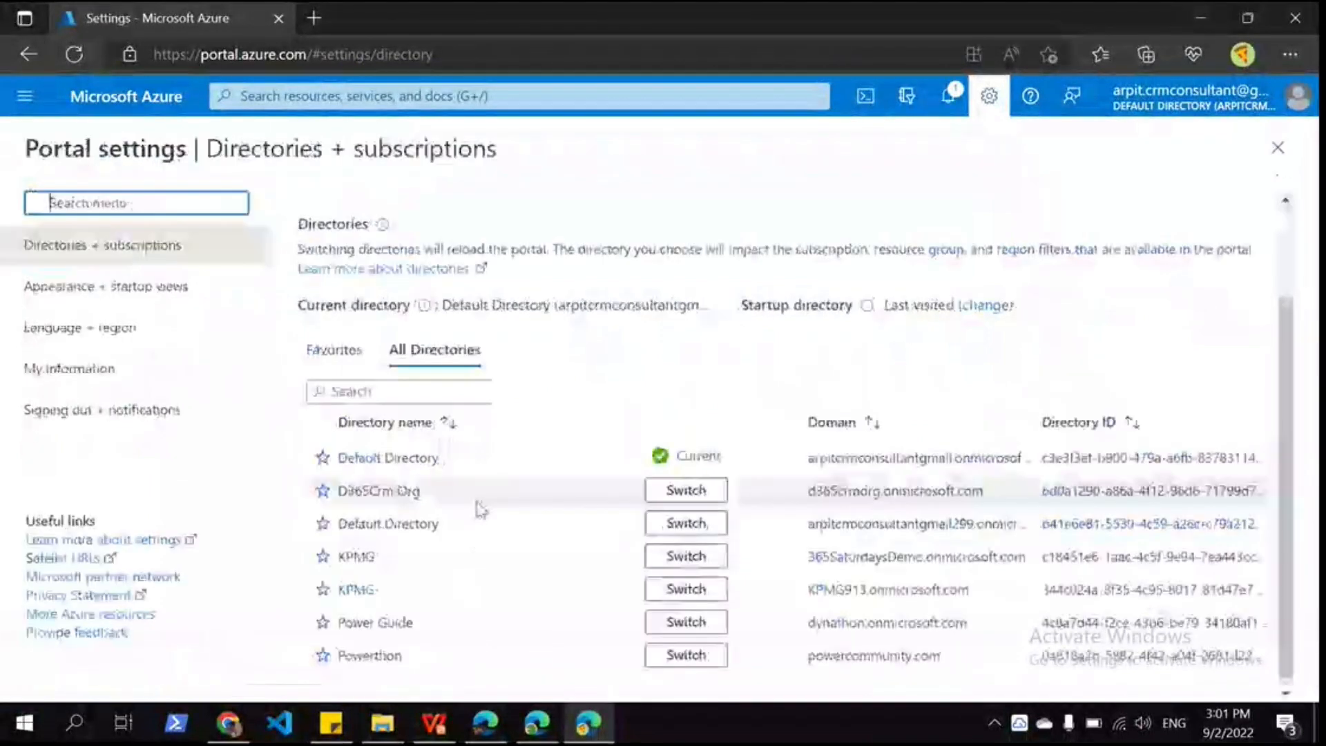
pyautogui.click(684, 494)
pyautogui.click(763, 156)
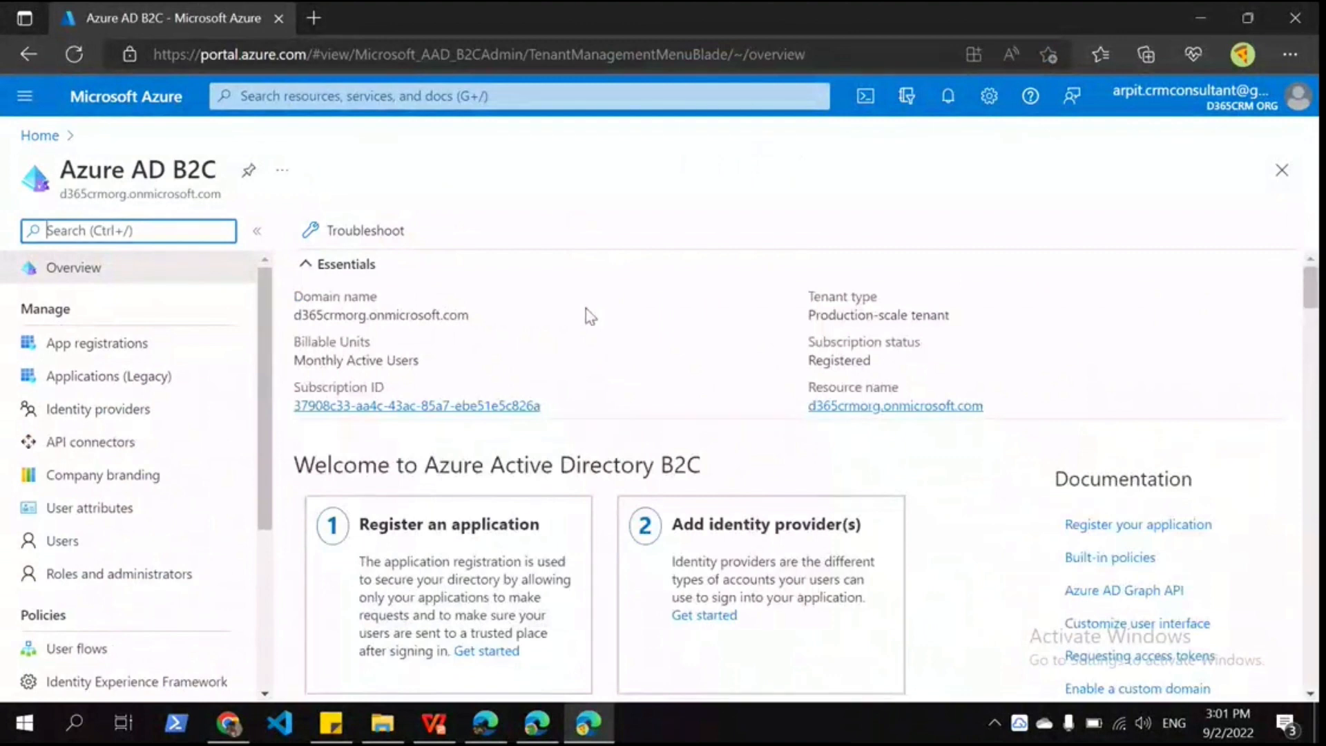
# Step: Start a new B2C app registration and open the Redirect URI platform choices
pyautogui.click(186, 354)
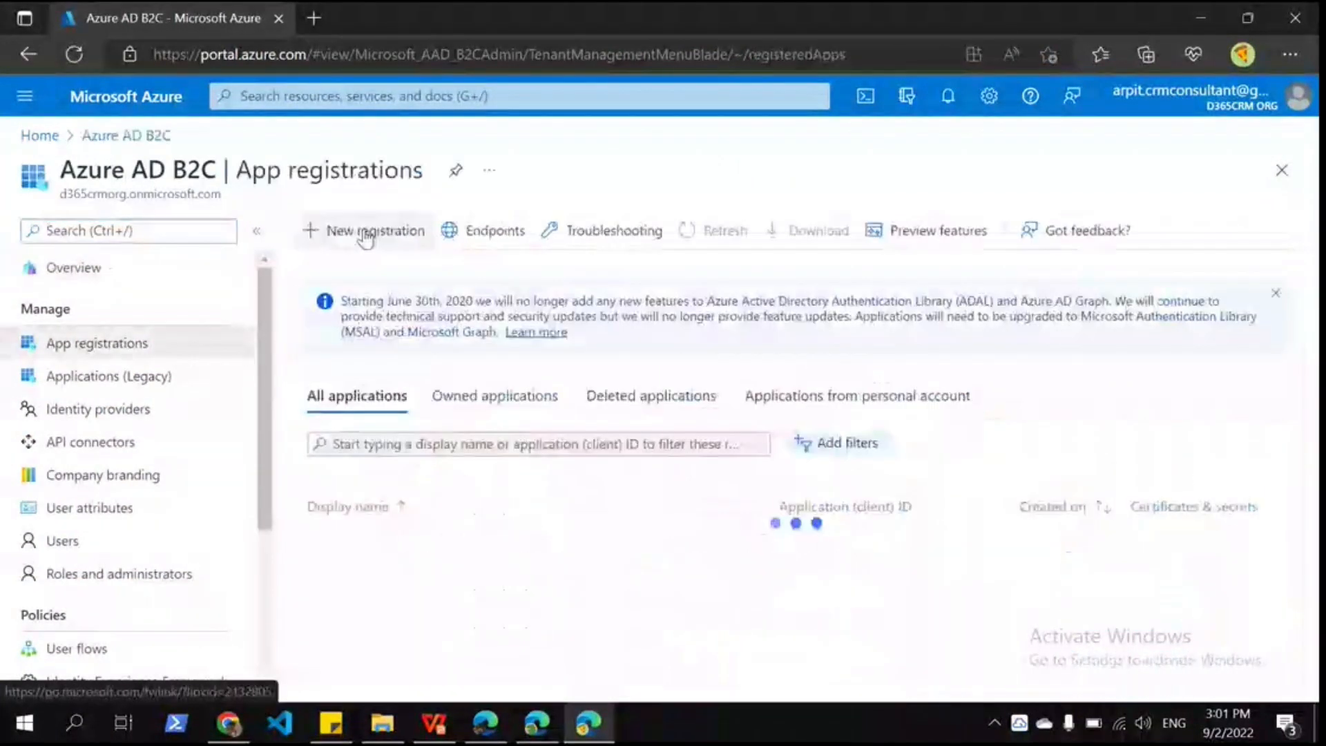
pyautogui.click(364, 233)
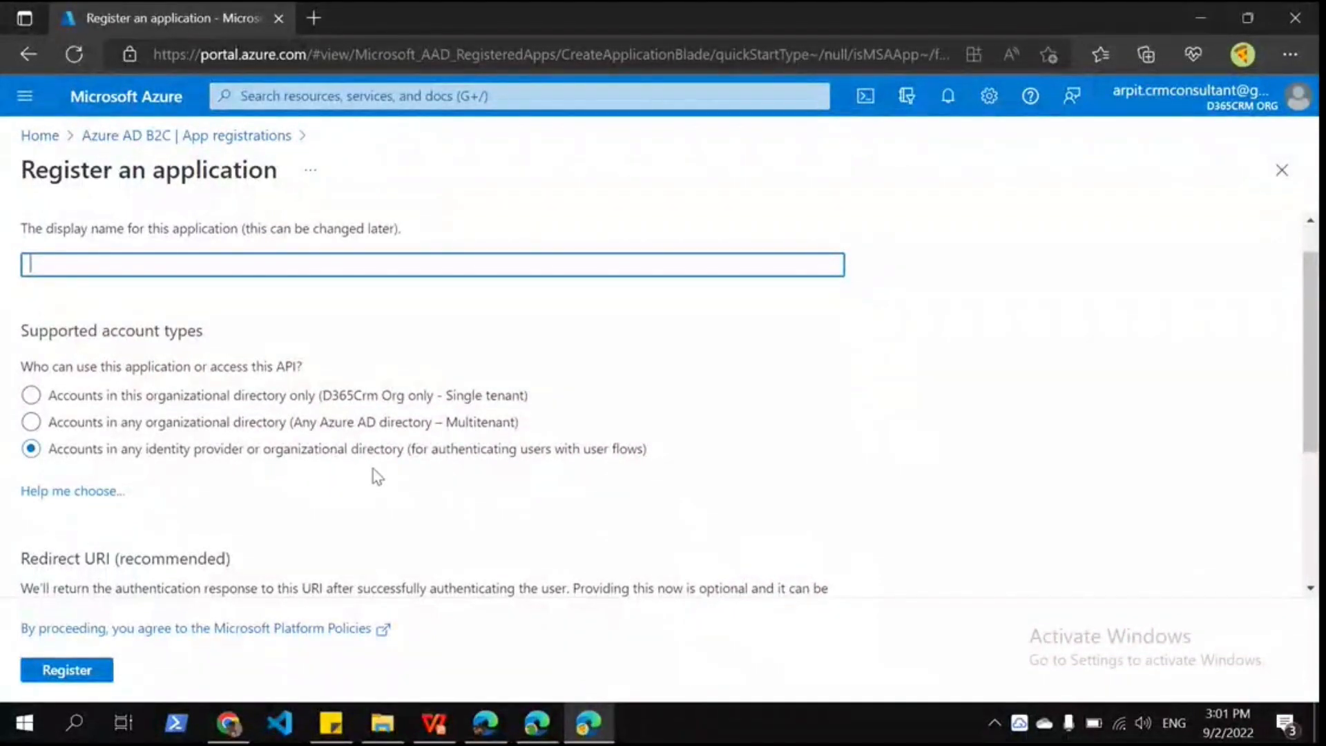
pyautogui.scroll(-1, 239, 407)
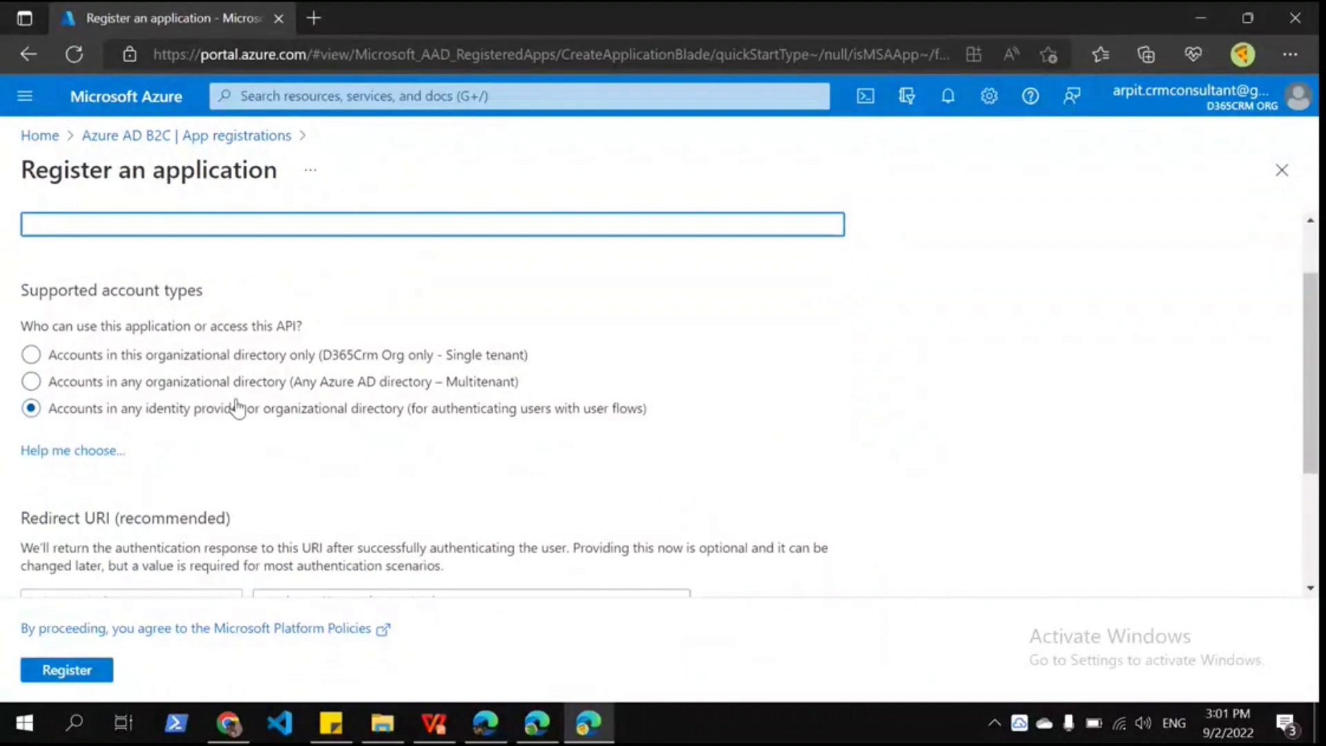
pyautogui.scroll(-2, 238, 407)
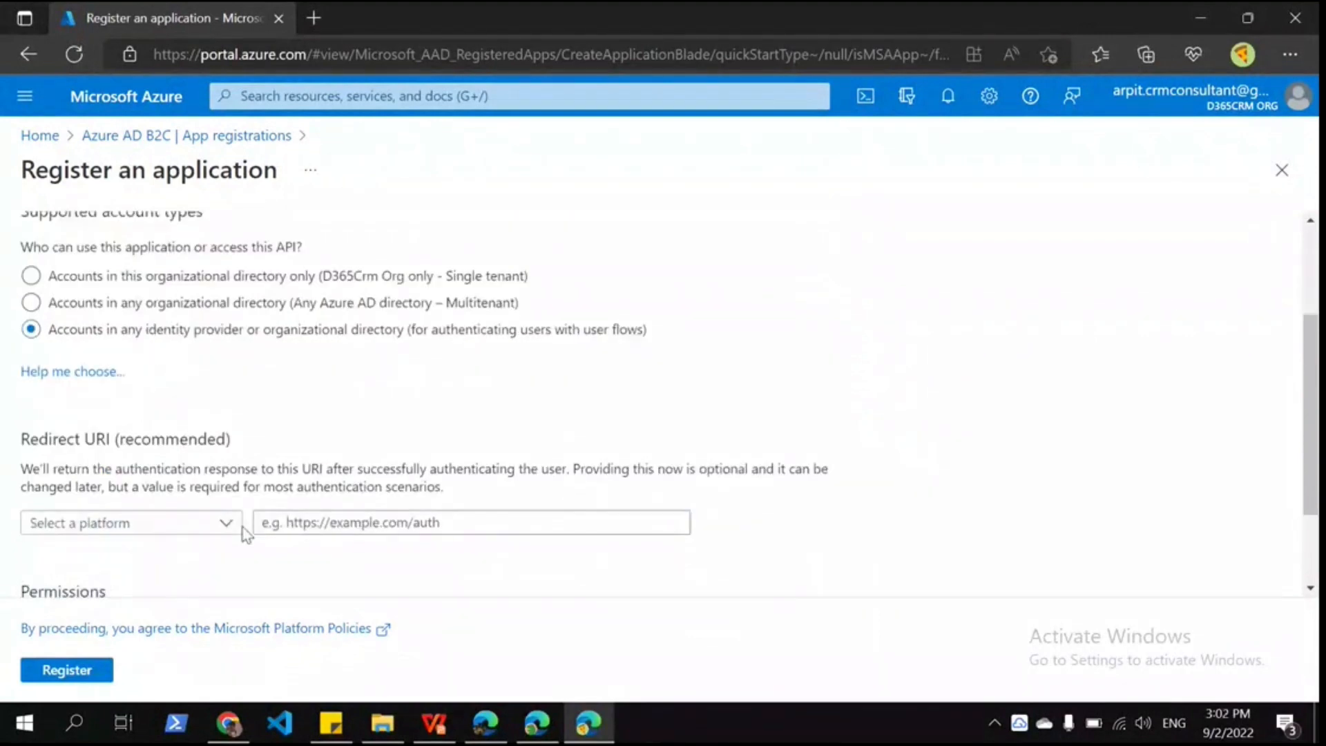
pyautogui.click(235, 524)
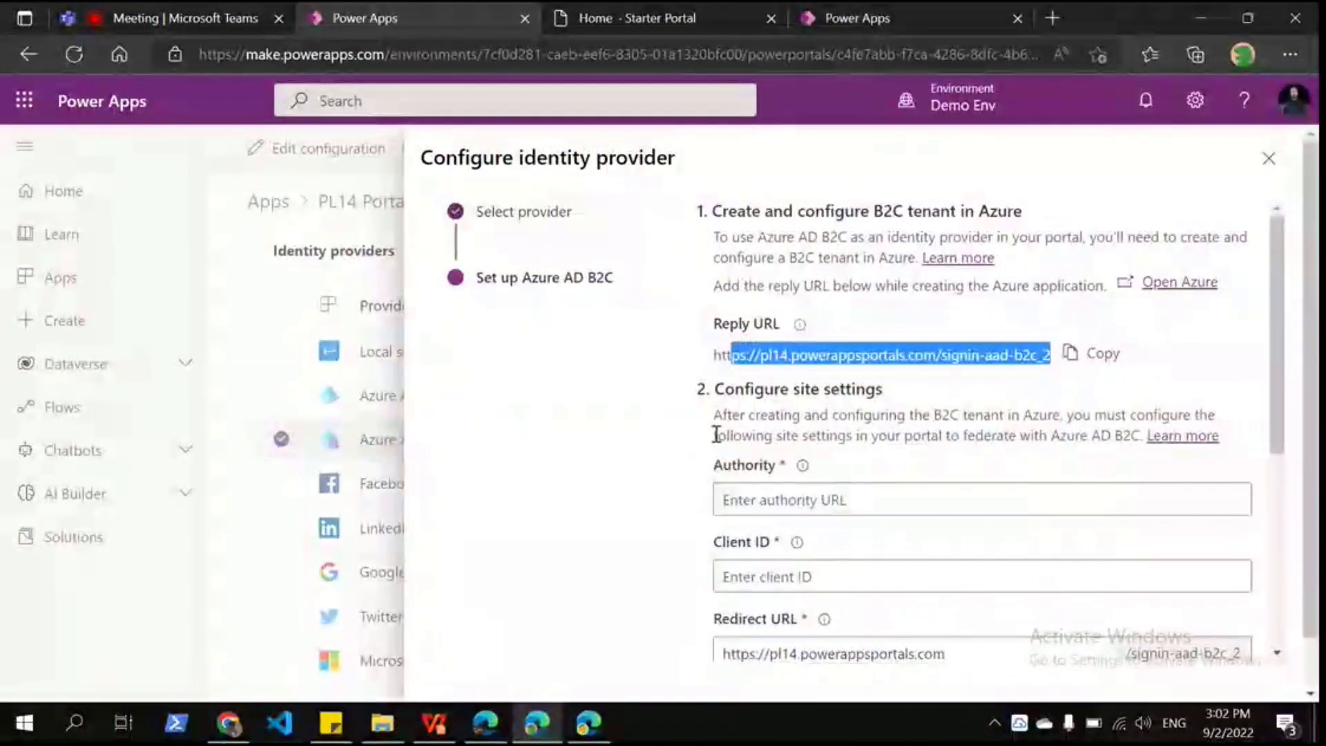
# Step: Discard the unfinished app registration
pyautogui.hotkey('alt', 'Tab')
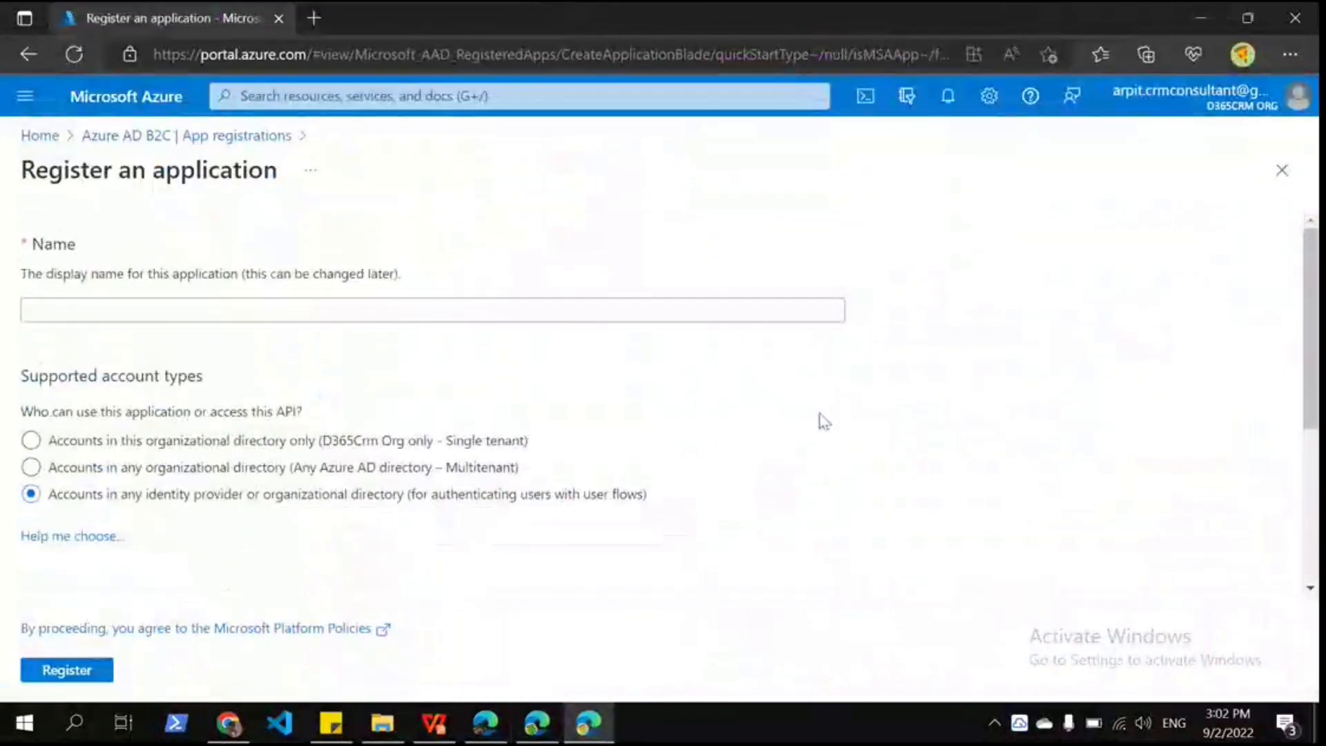
pyautogui.click(1281, 170)
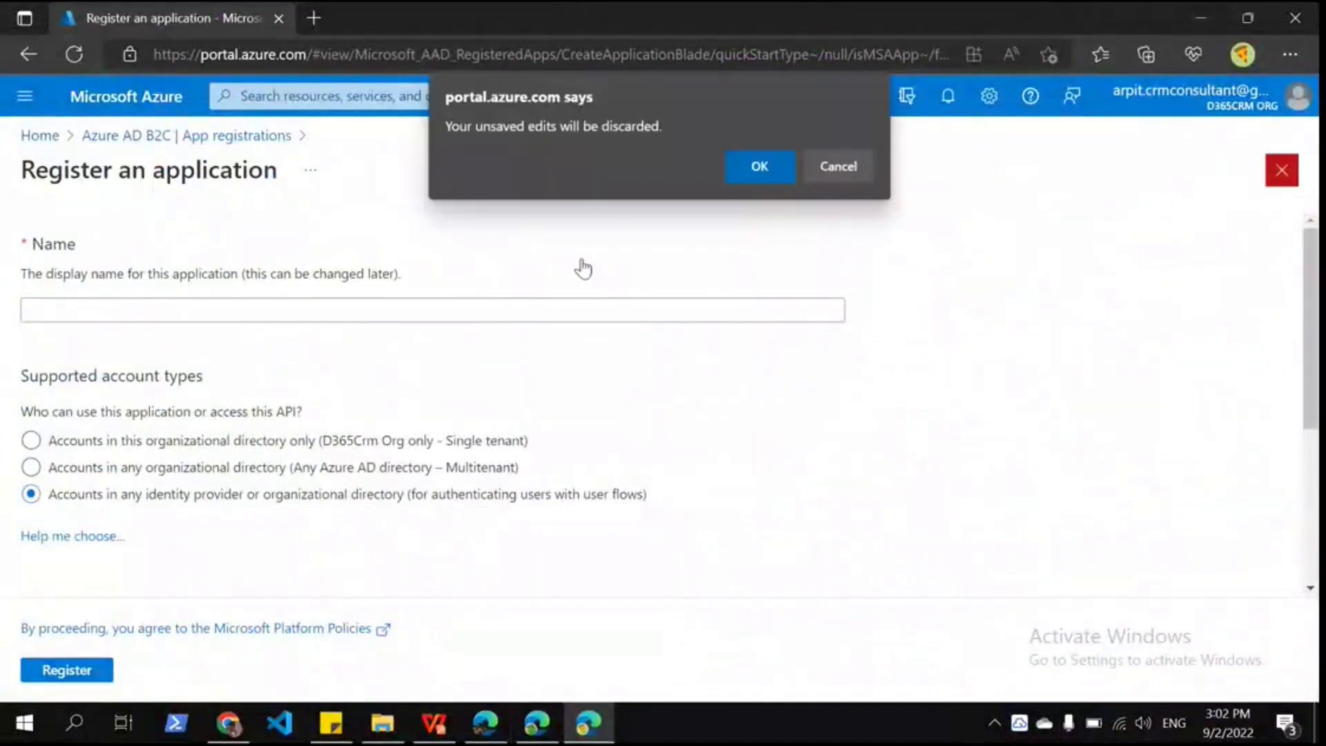
pyautogui.click(735, 166)
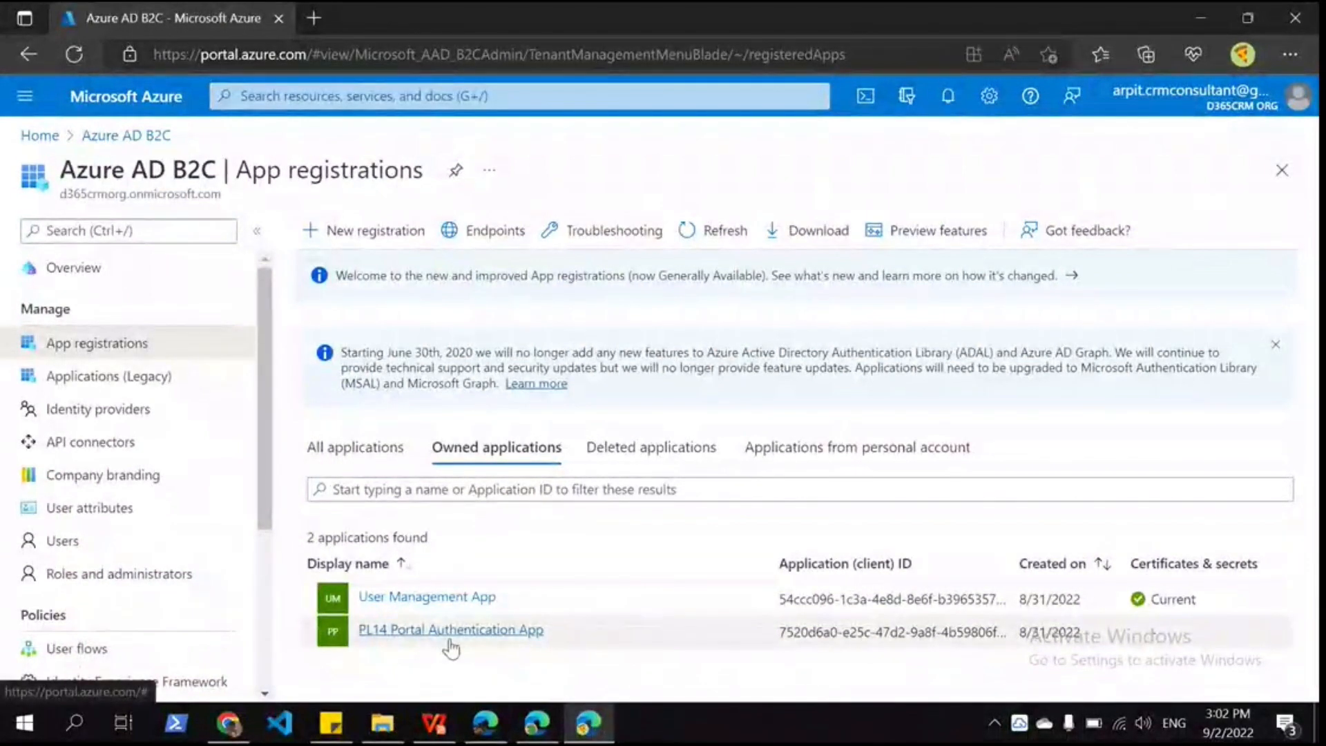
# Step: Review the redirect URIs in the PL14 Portal Authentication App's Authentication settings
pyautogui.click(451, 630)
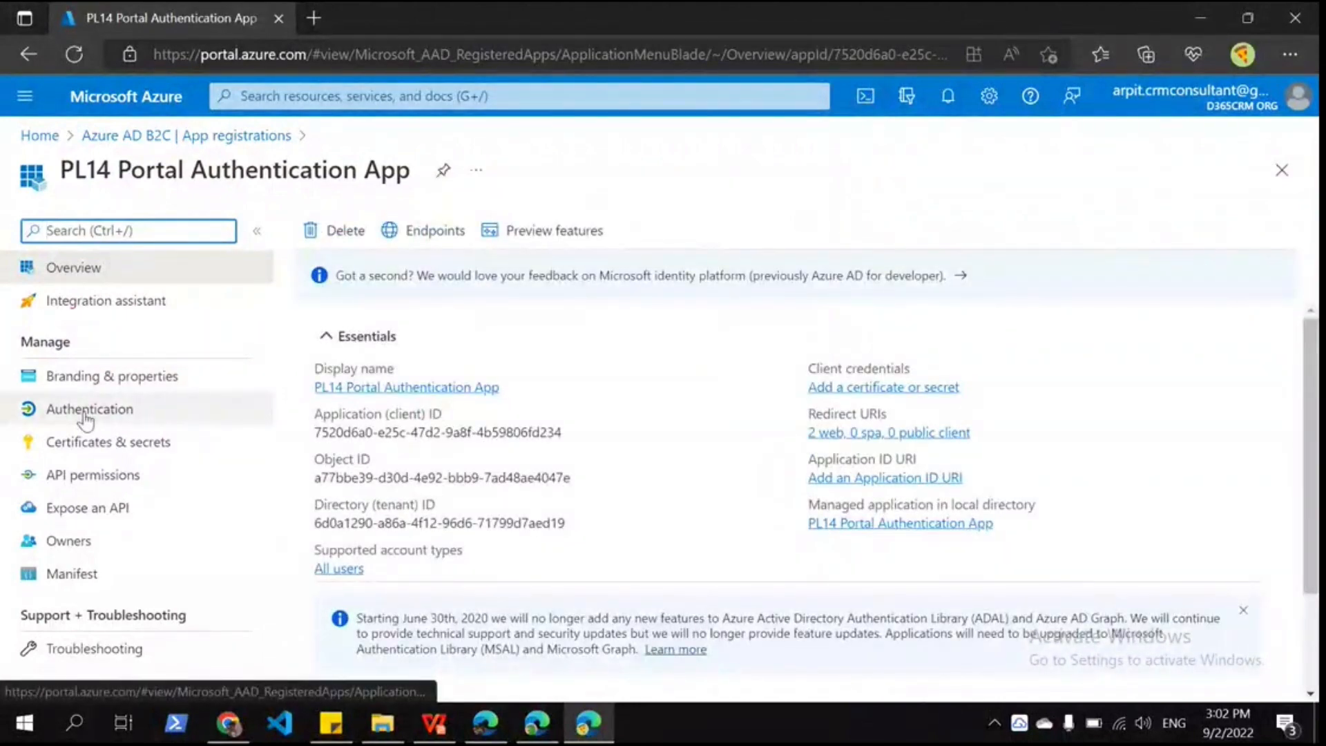
pyautogui.click(85, 415)
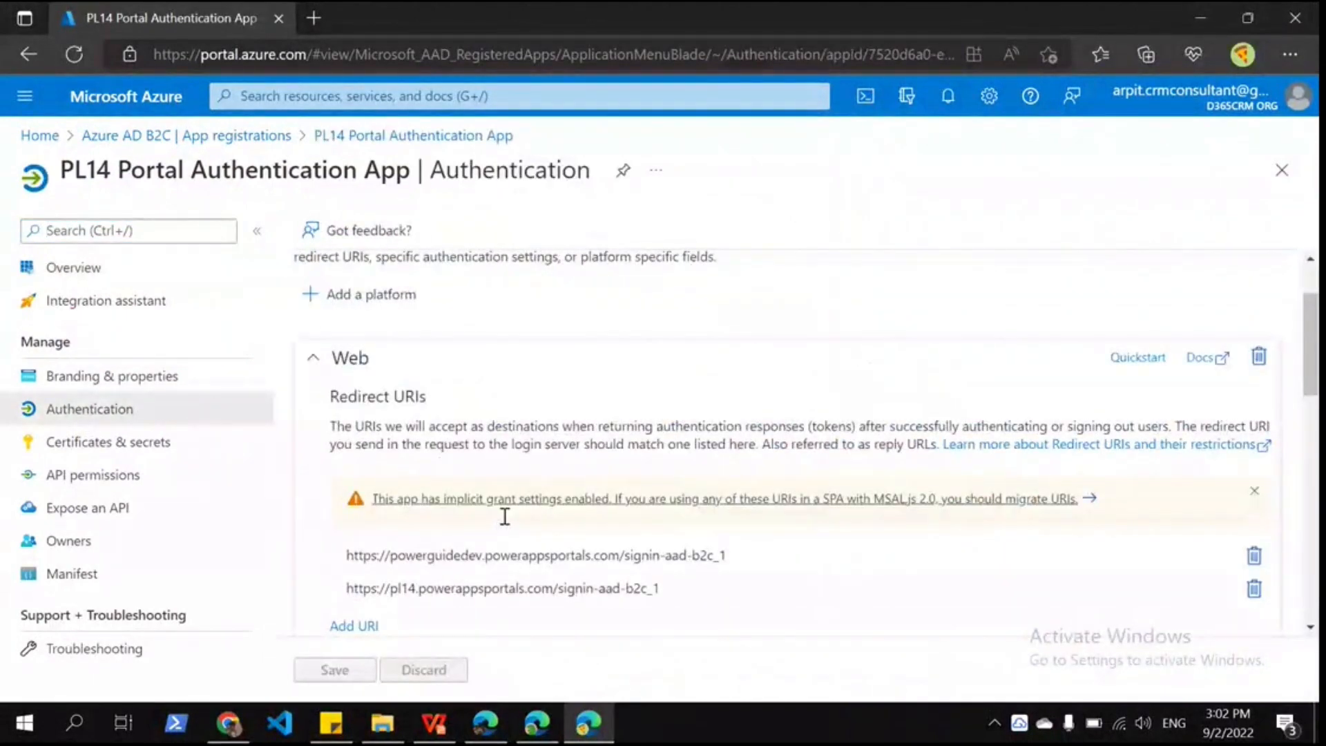
pyautogui.scroll(-3, 505, 517)
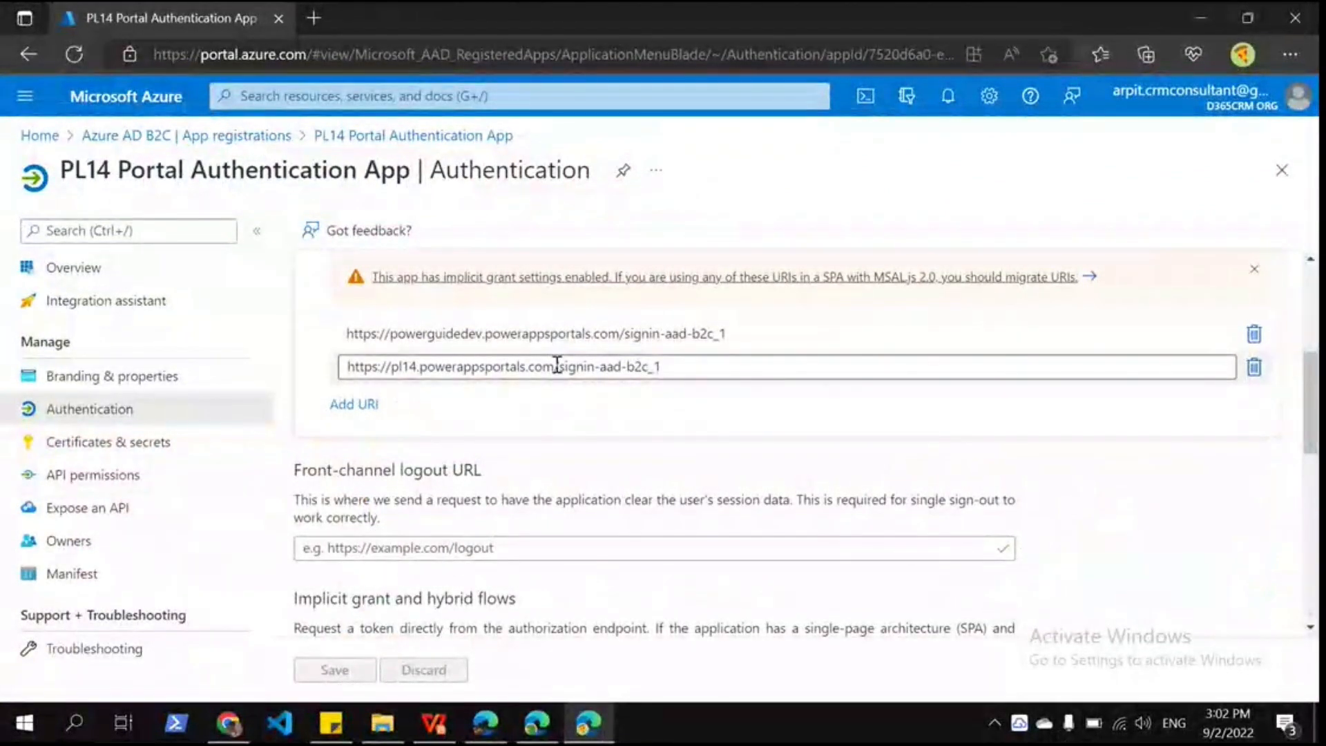
pyautogui.scroll(-2, 485, 495)
pyautogui.scroll(-3, 485, 494)
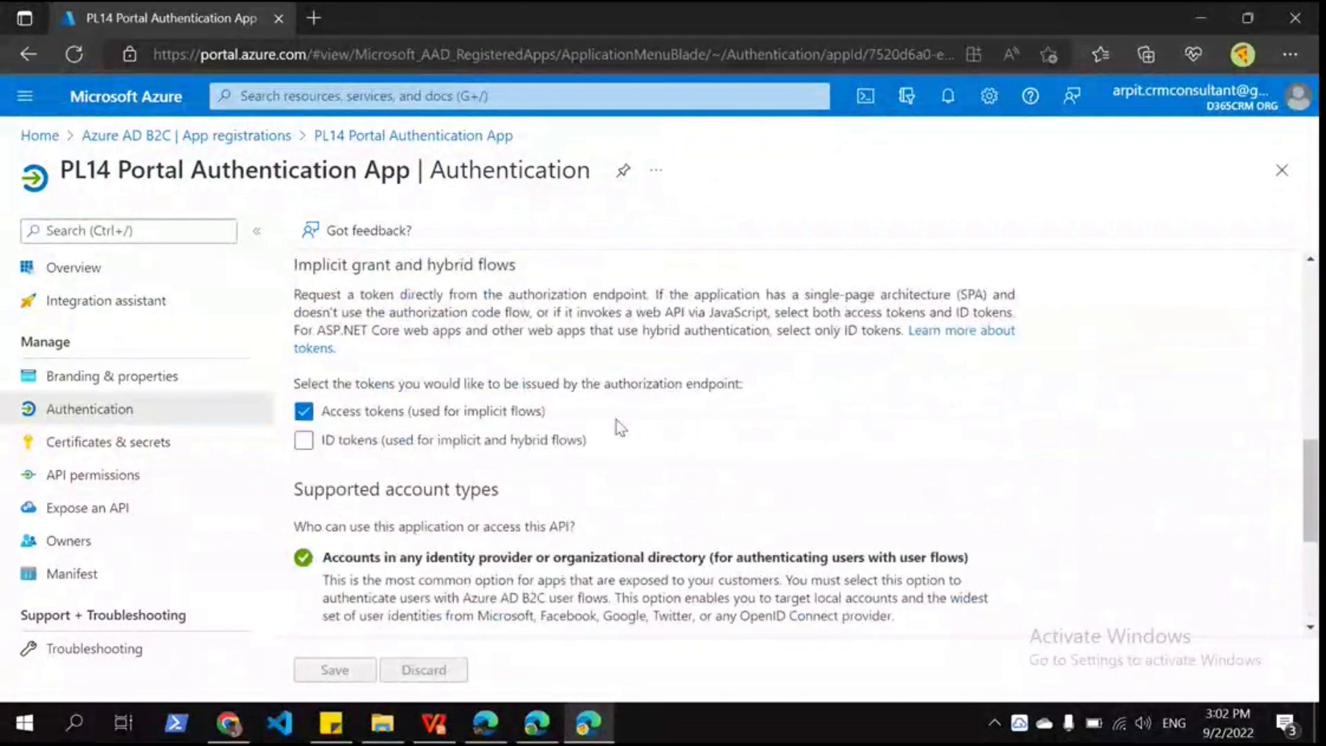
pyautogui.scroll(-4, 587, 546)
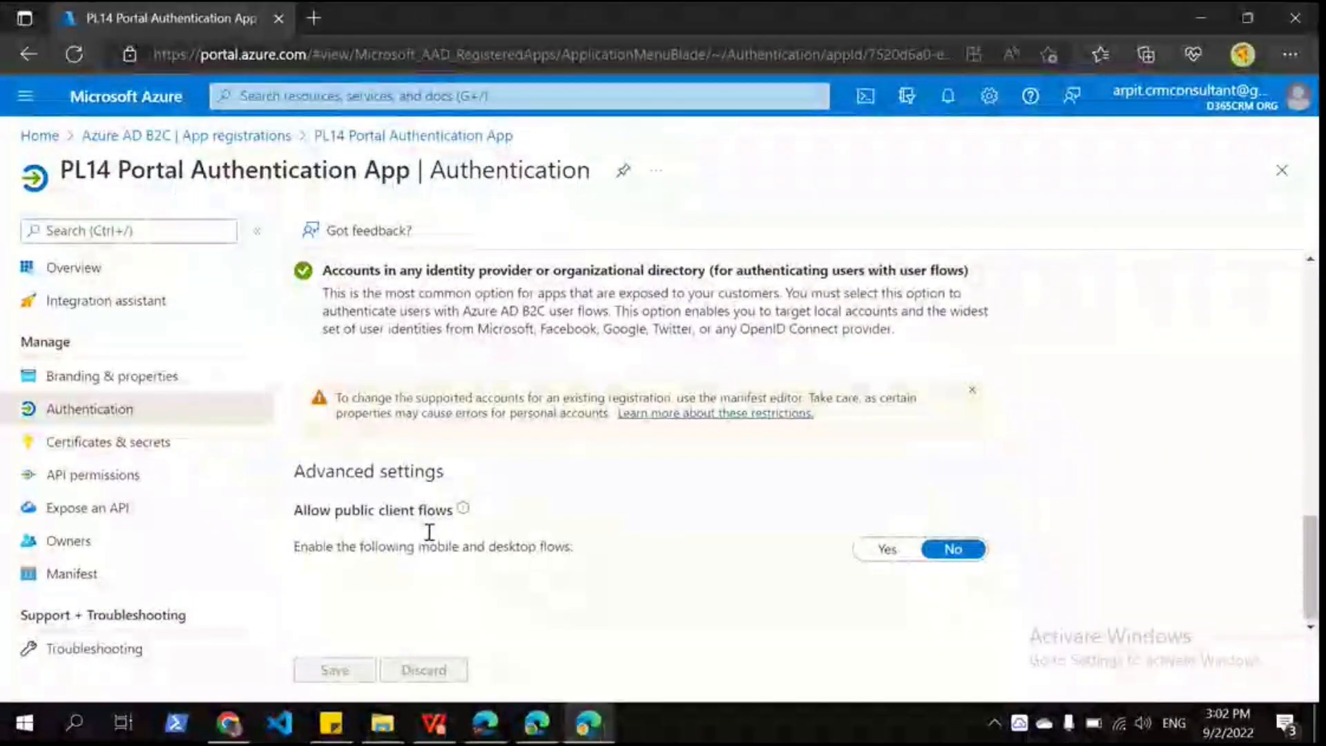
# Step: Open the B2C user flows list, then switch to the Contoso starter portal window
pyautogui.click(243, 136)
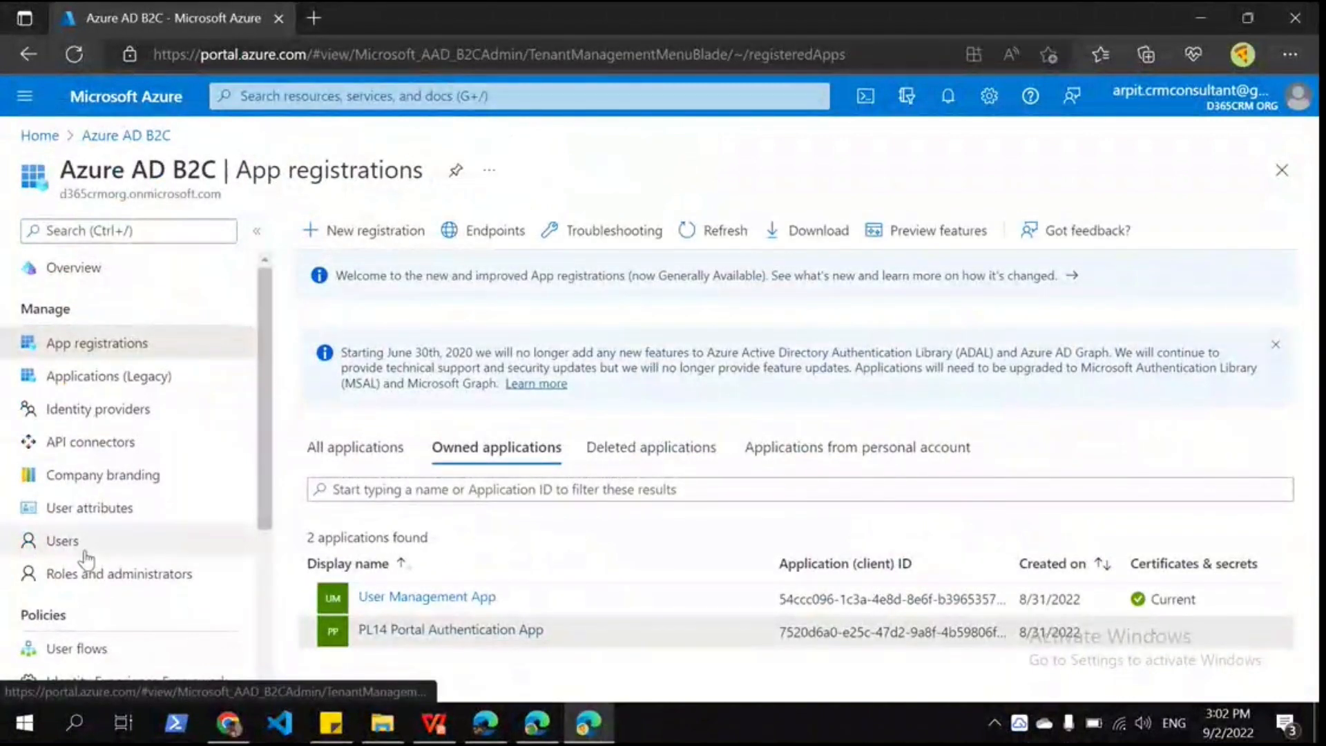
pyautogui.scroll(-2, 86, 559)
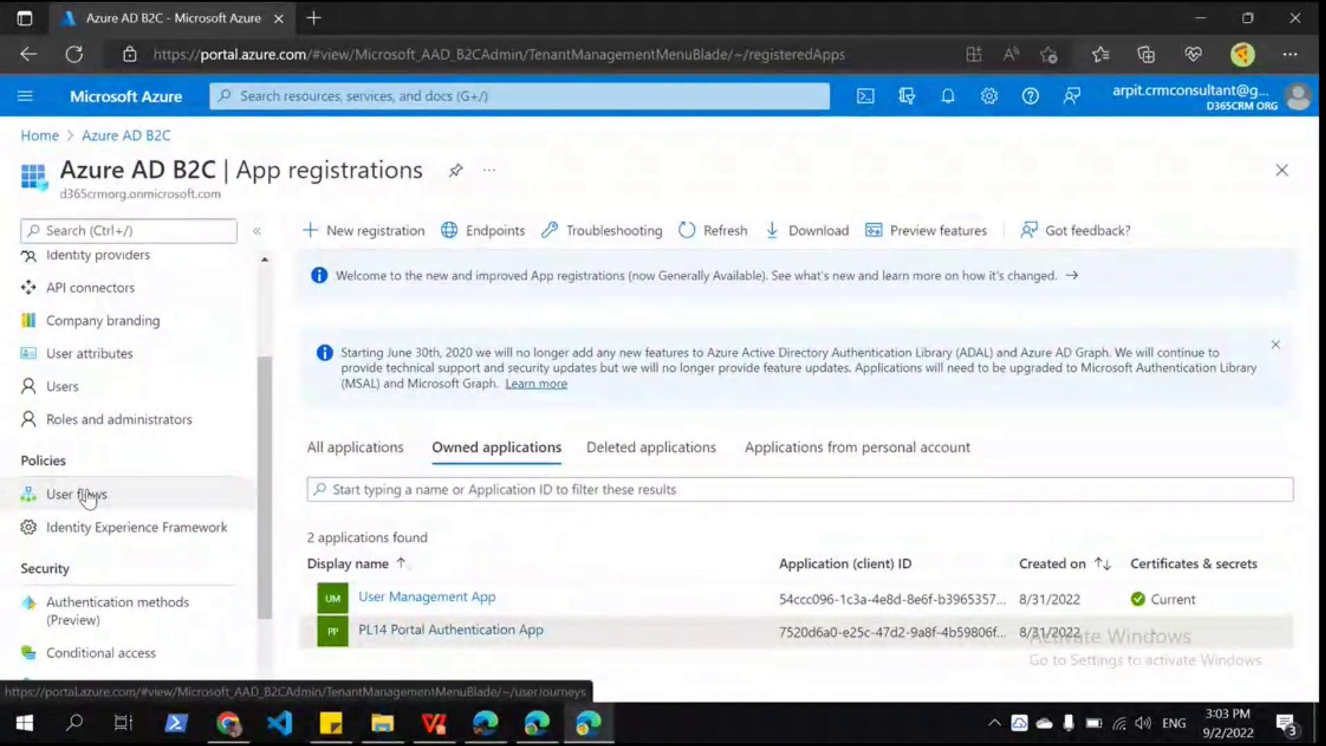
pyautogui.click(88, 496)
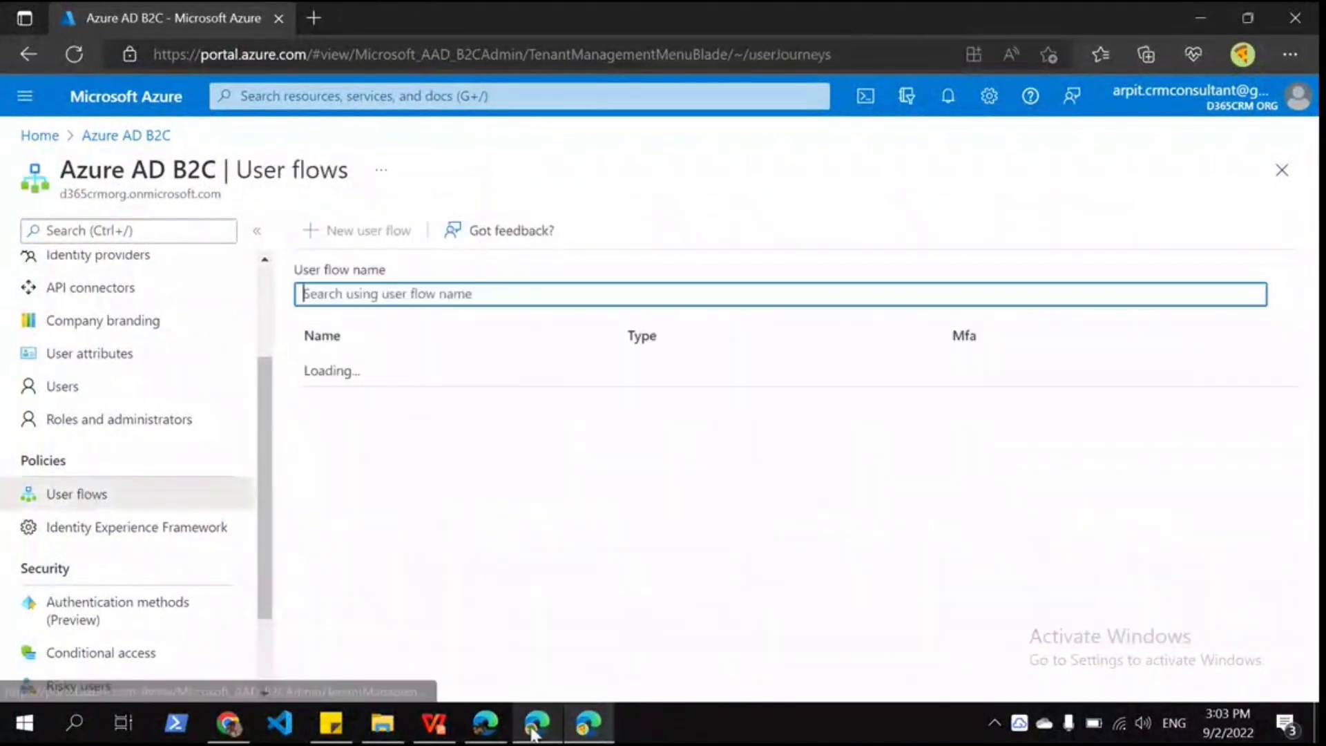
pyautogui.click(535, 724)
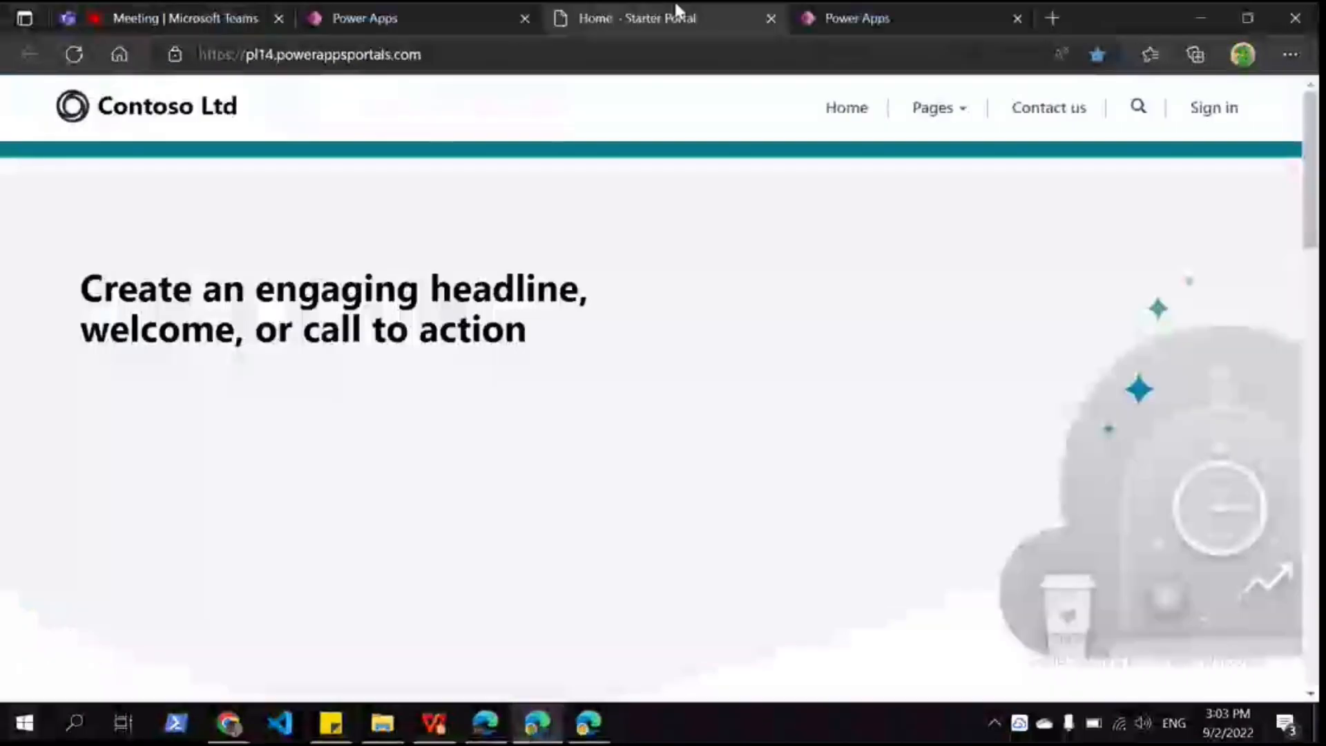
# Step: Reach the B2C 'Sign up now' form from the Contoso portal's Sign in, then return to Azure
pyautogui.click(1231, 117)
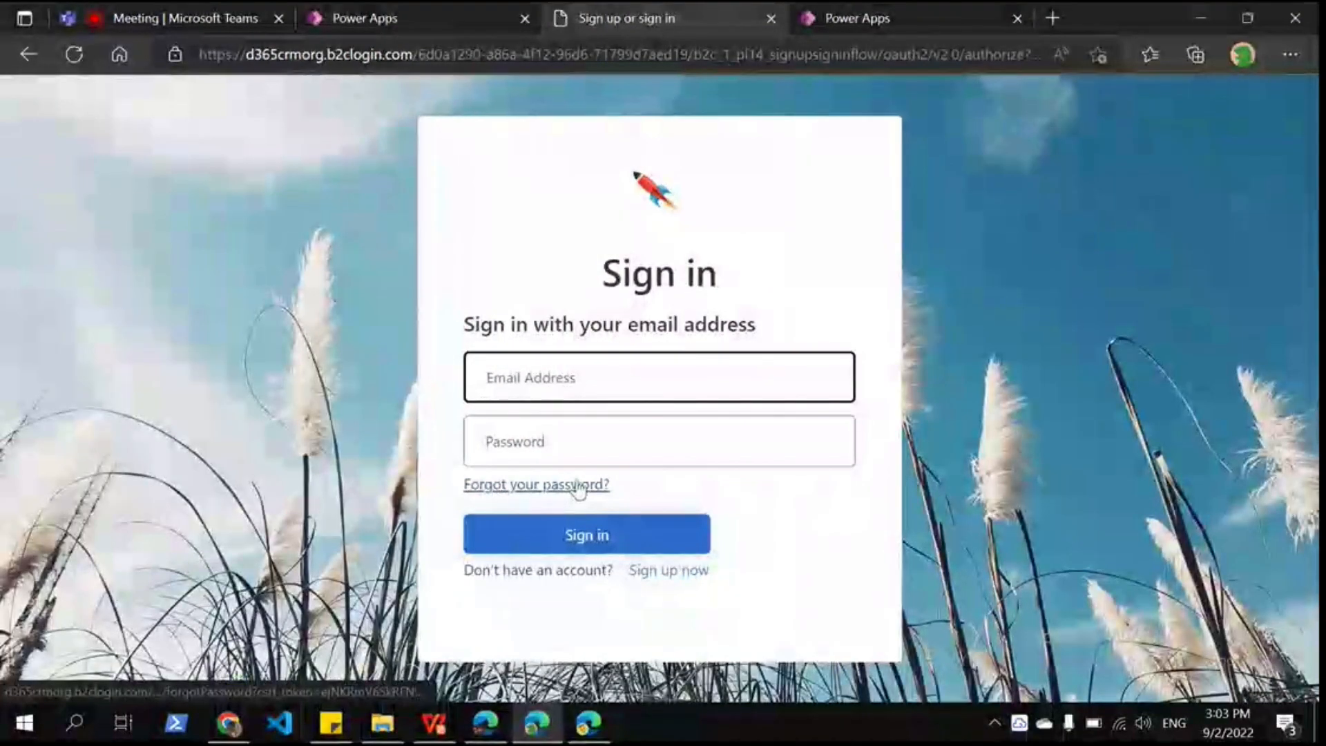
pyautogui.click(669, 571)
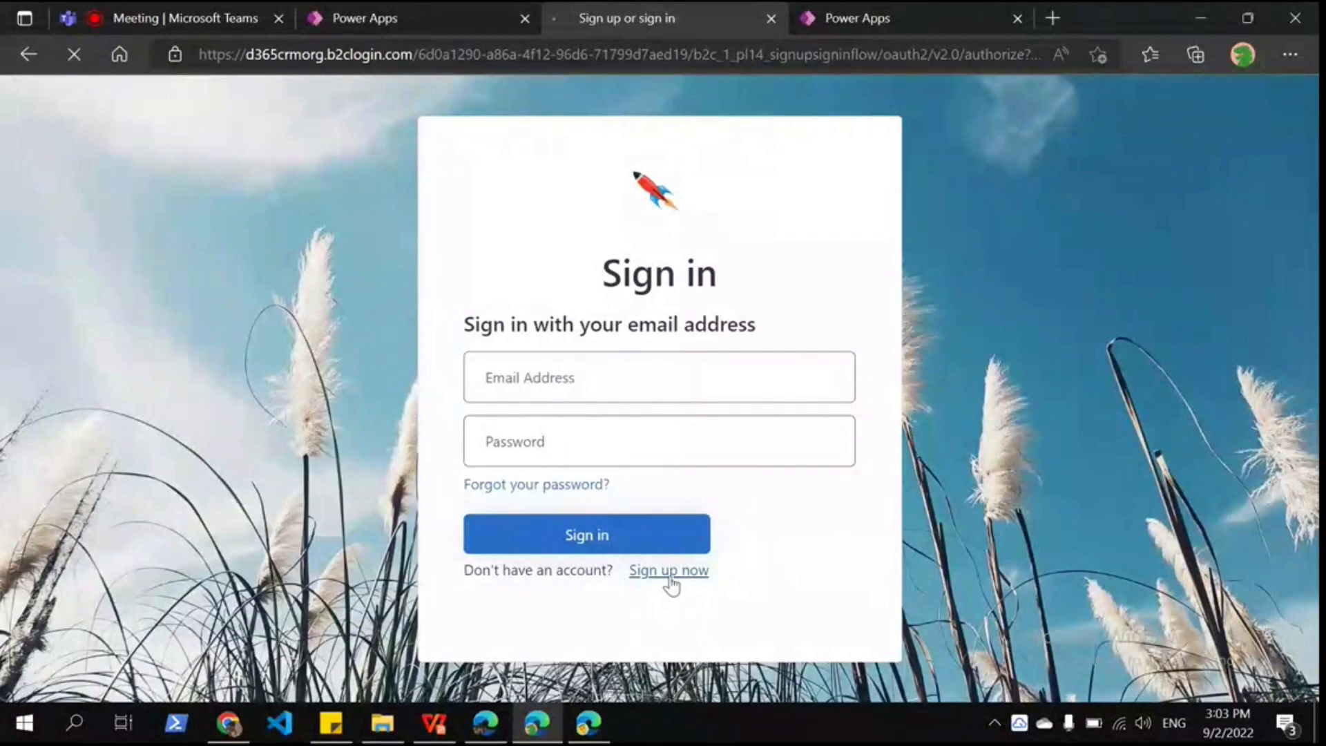
pyautogui.click(584, 732)
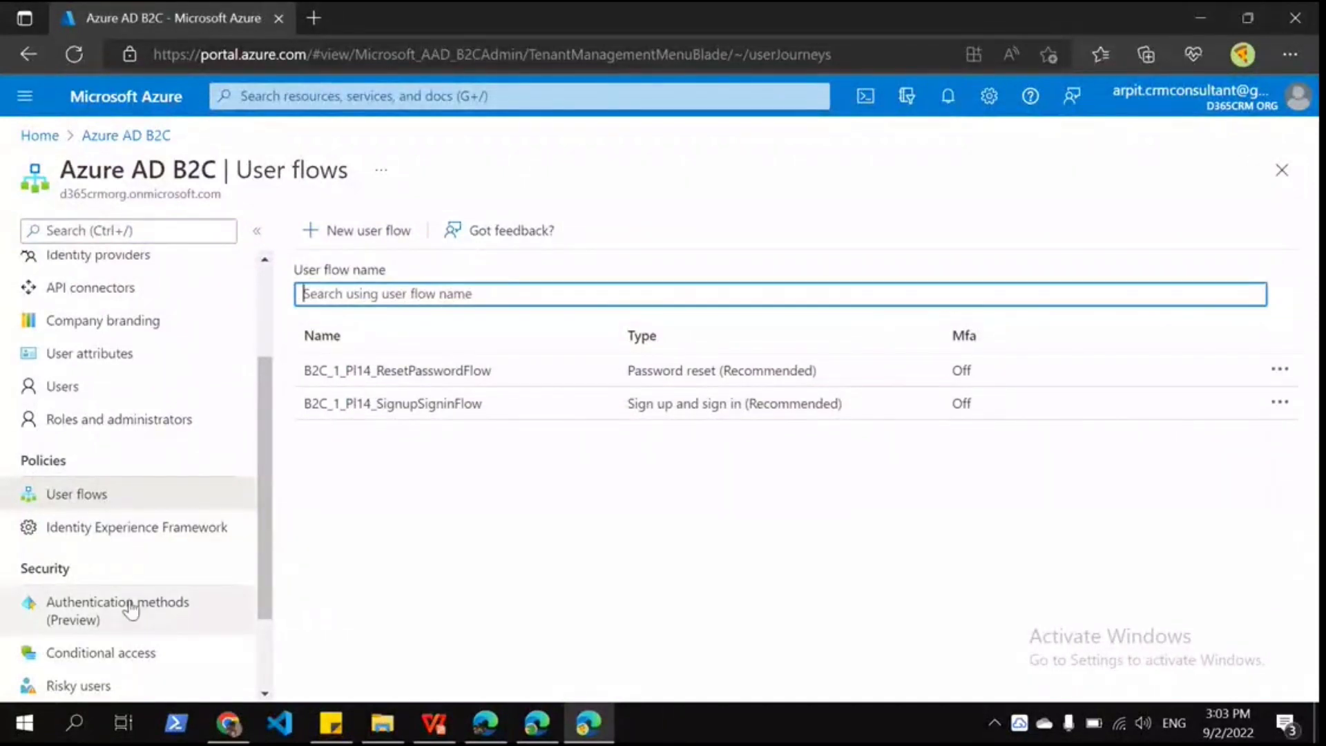
# Step: Preview the New user flow types, cancel, and open the B2C_1_PI14_SignupSigninFlow overview
pyautogui.click(369, 230)
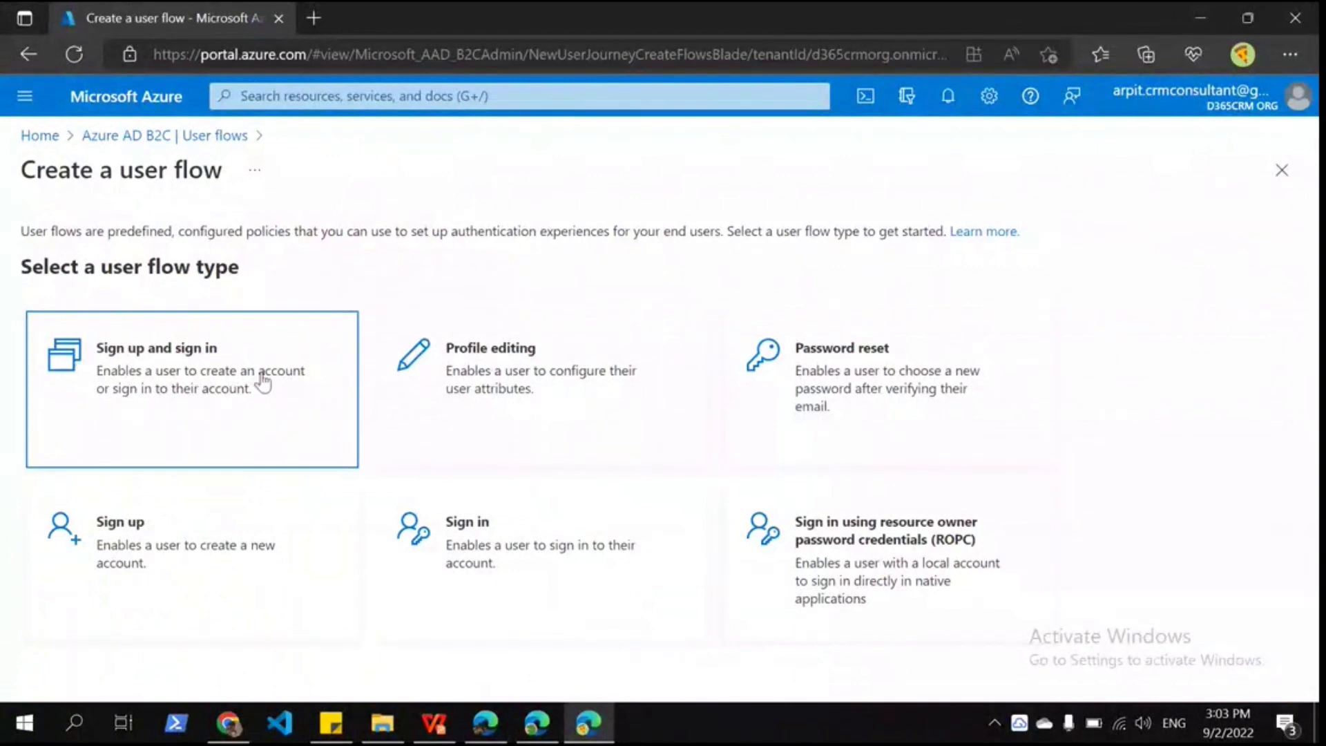
pyautogui.click(501, 563)
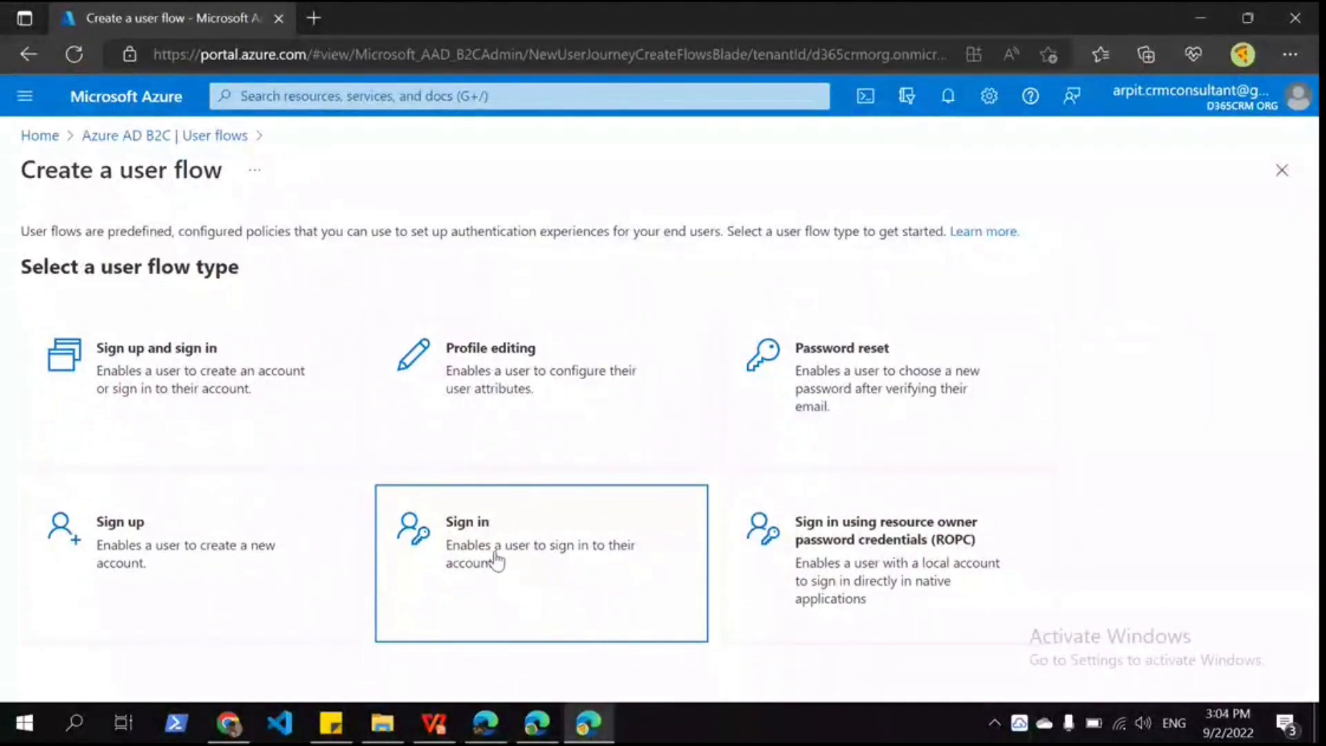
pyautogui.click(1287, 182)
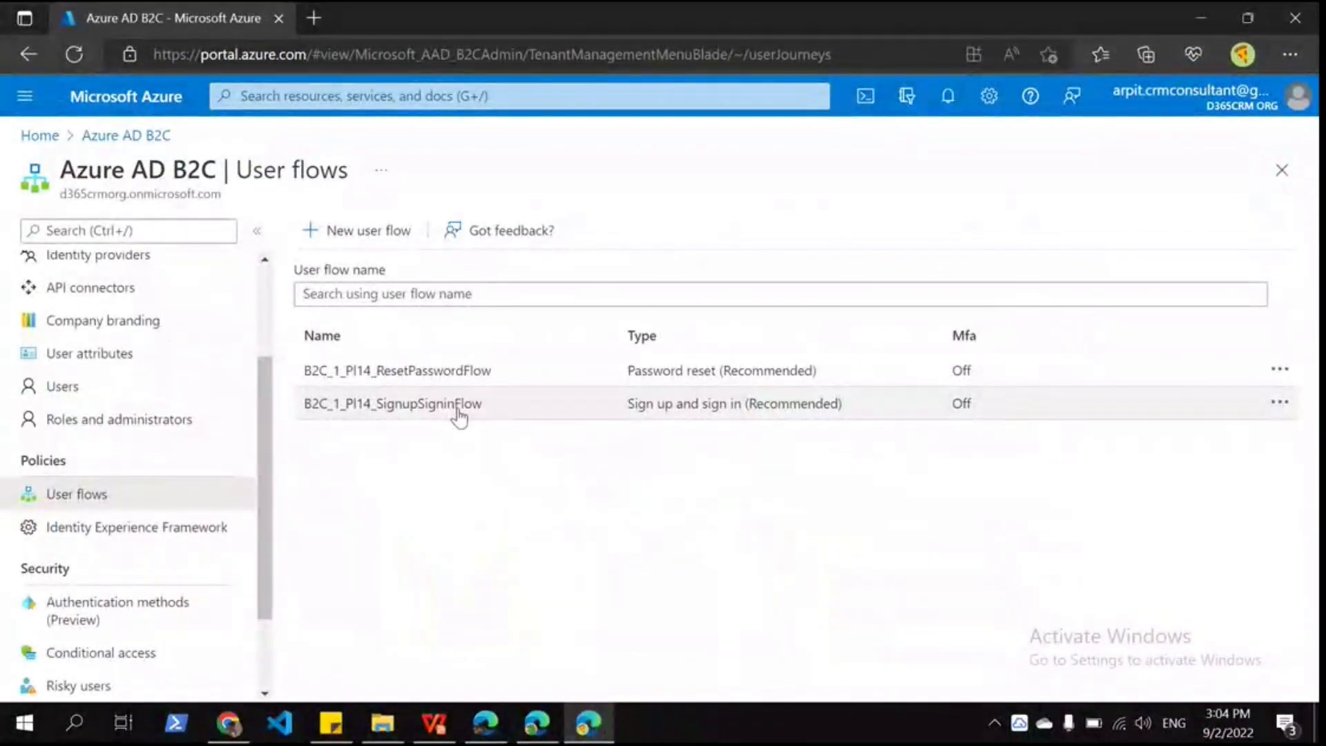
pyautogui.click(457, 407)
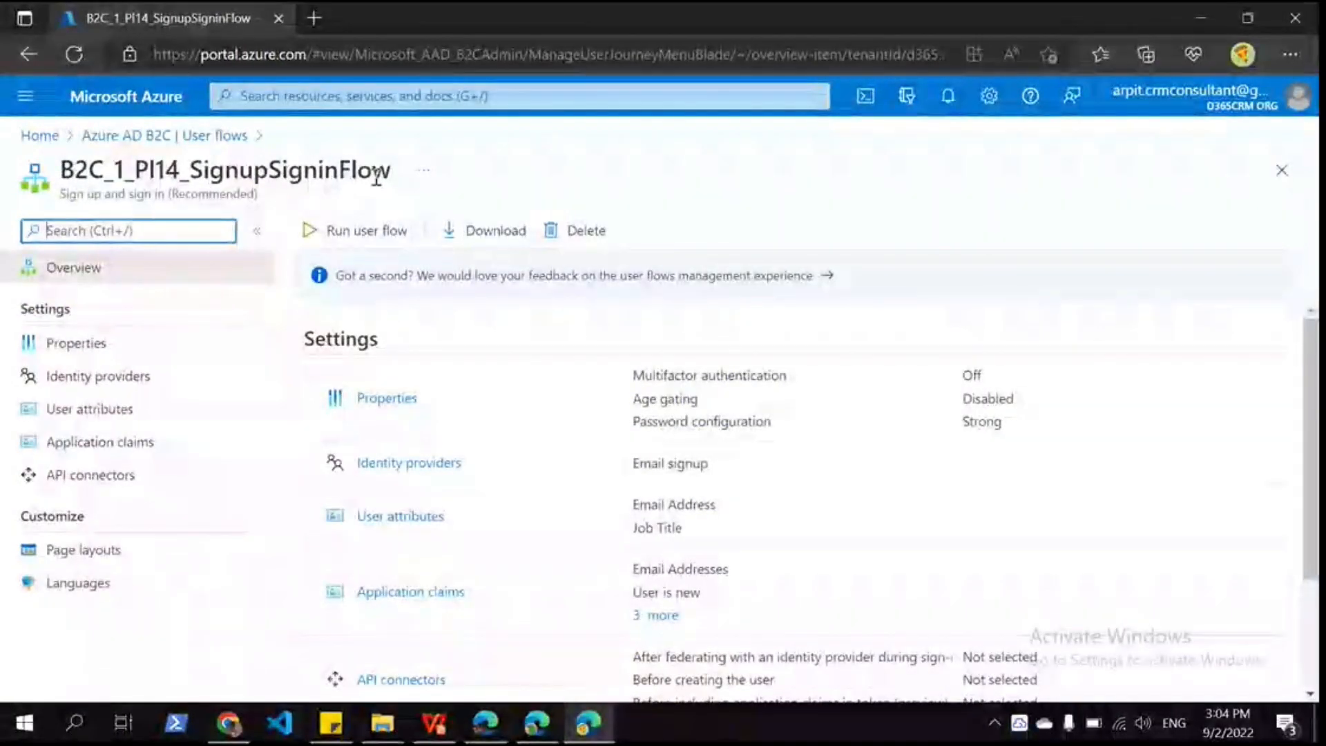
# Step: Review the sign-up flow's Properties and Issuer claim formats, then switch to the Power Apps window
pyautogui.click(154, 359)
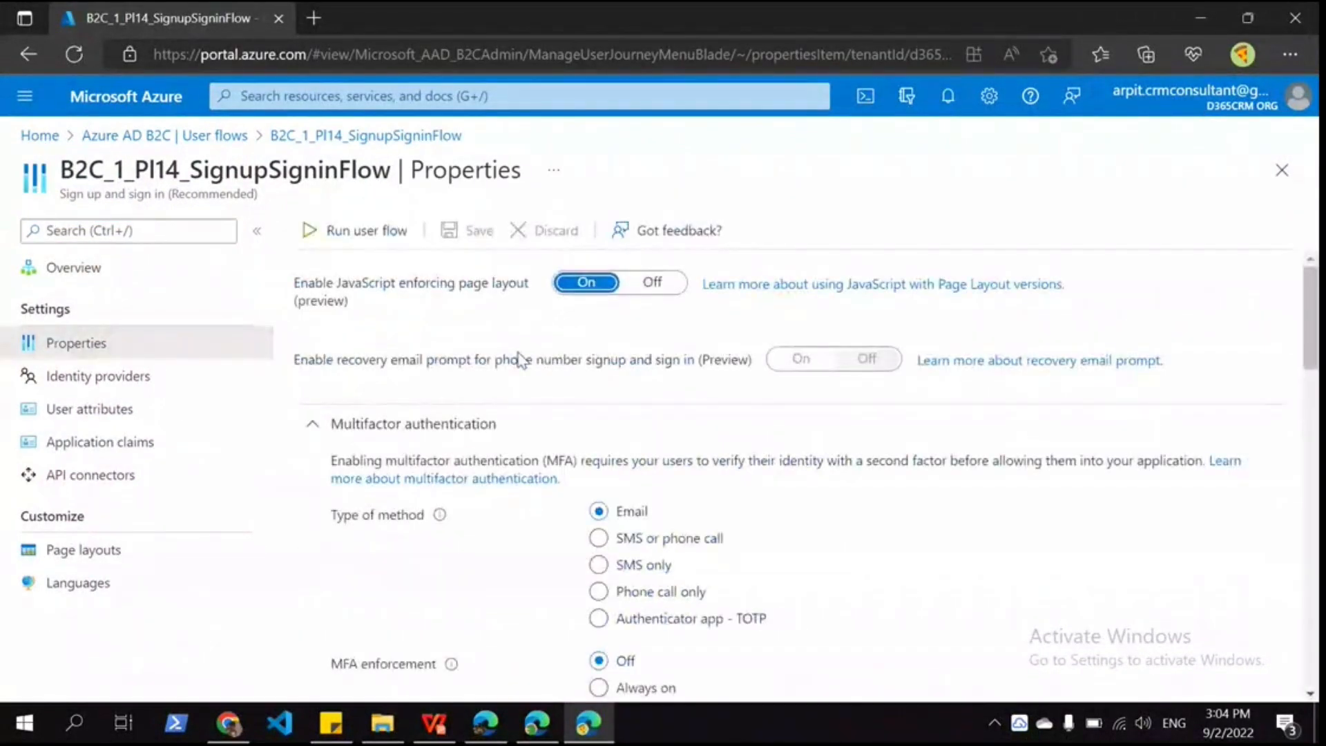
pyautogui.scroll(-6, 657, 459)
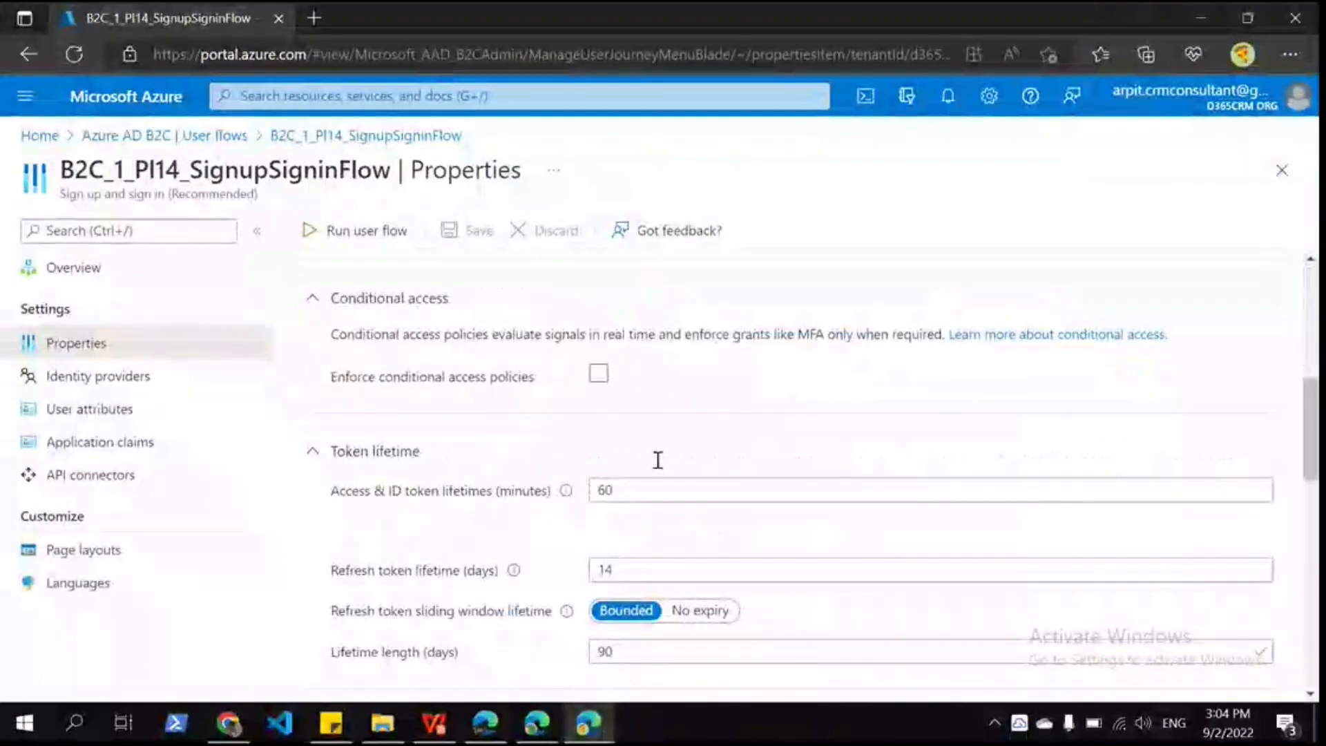
pyautogui.scroll(-5, 508, 587)
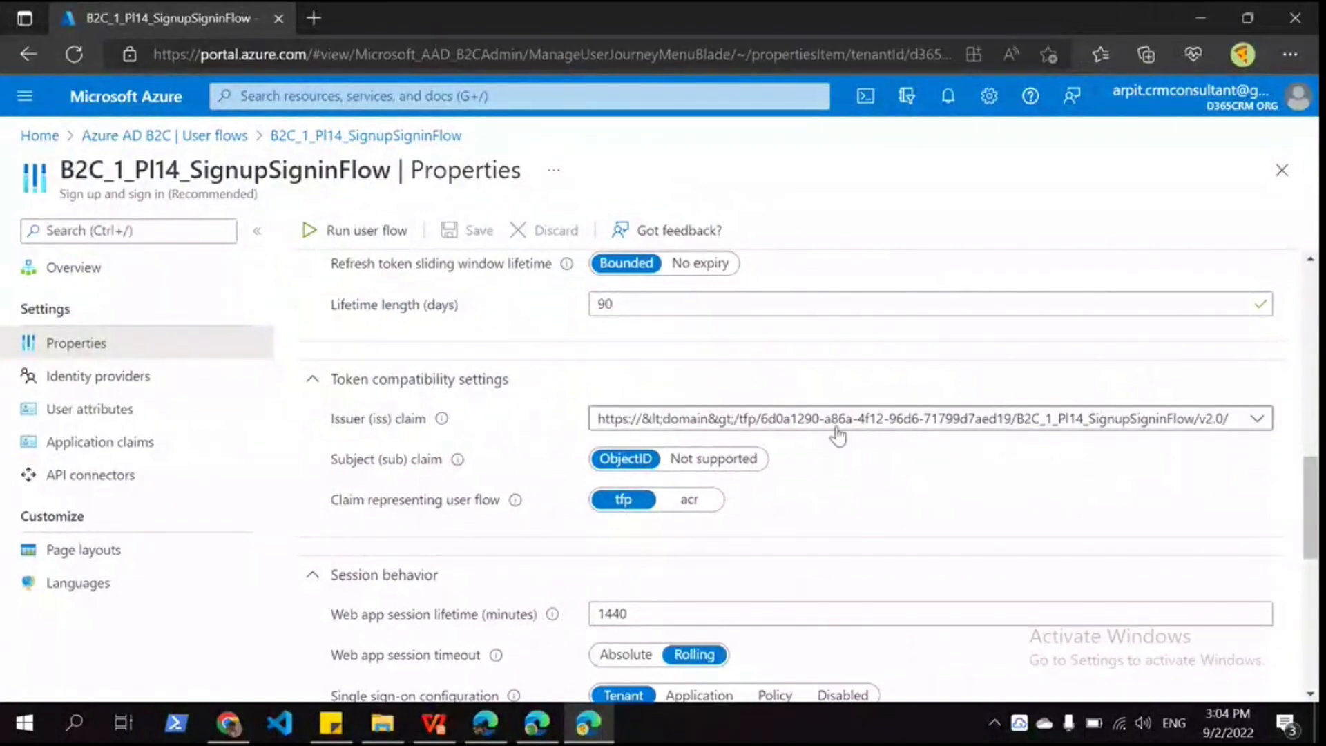
pyautogui.click(838, 434)
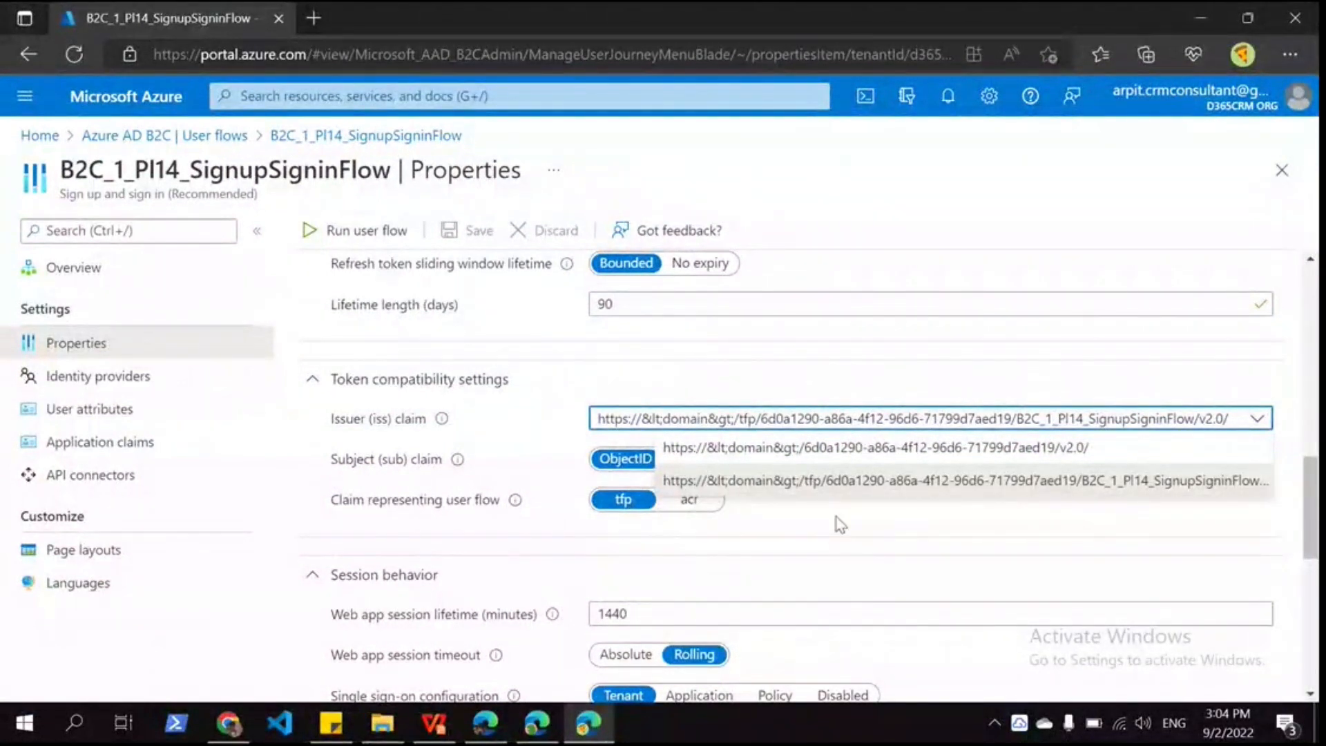
pyautogui.scroll(3, 839, 525)
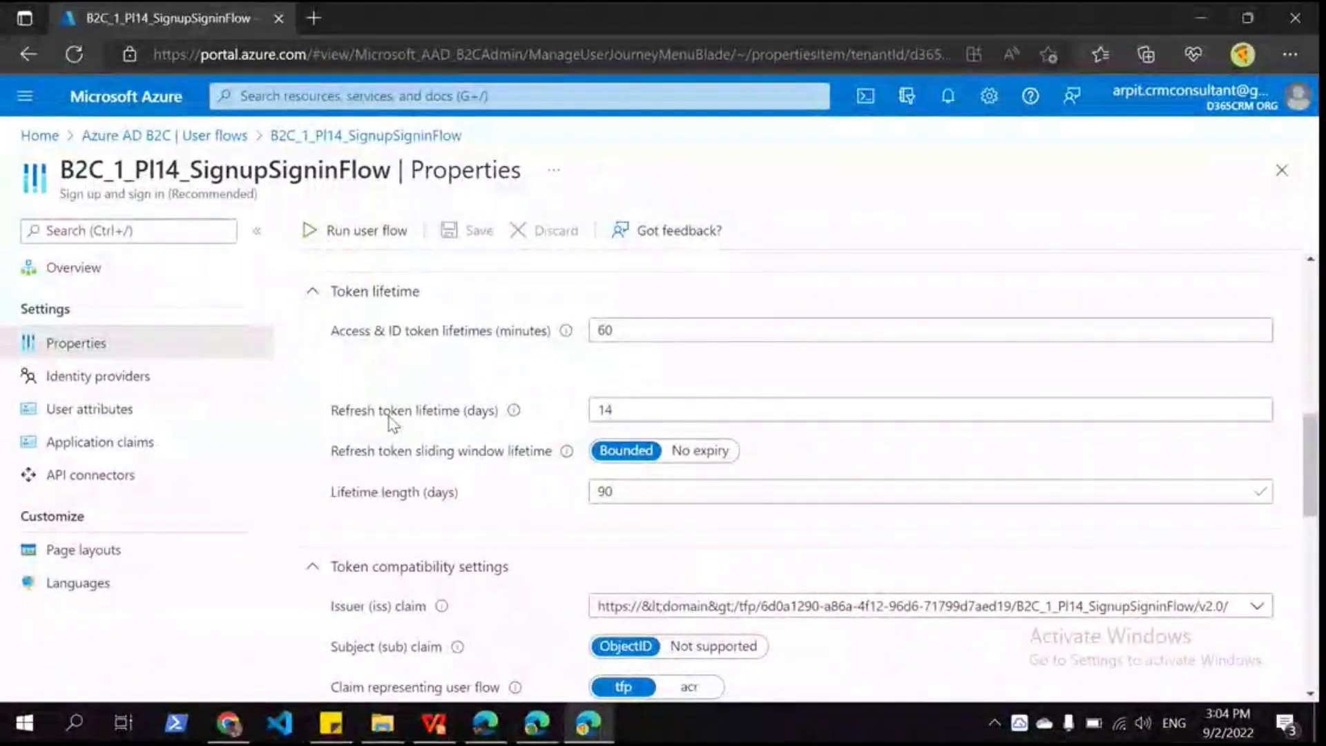
pyautogui.hotkey('alt', 'Tab')
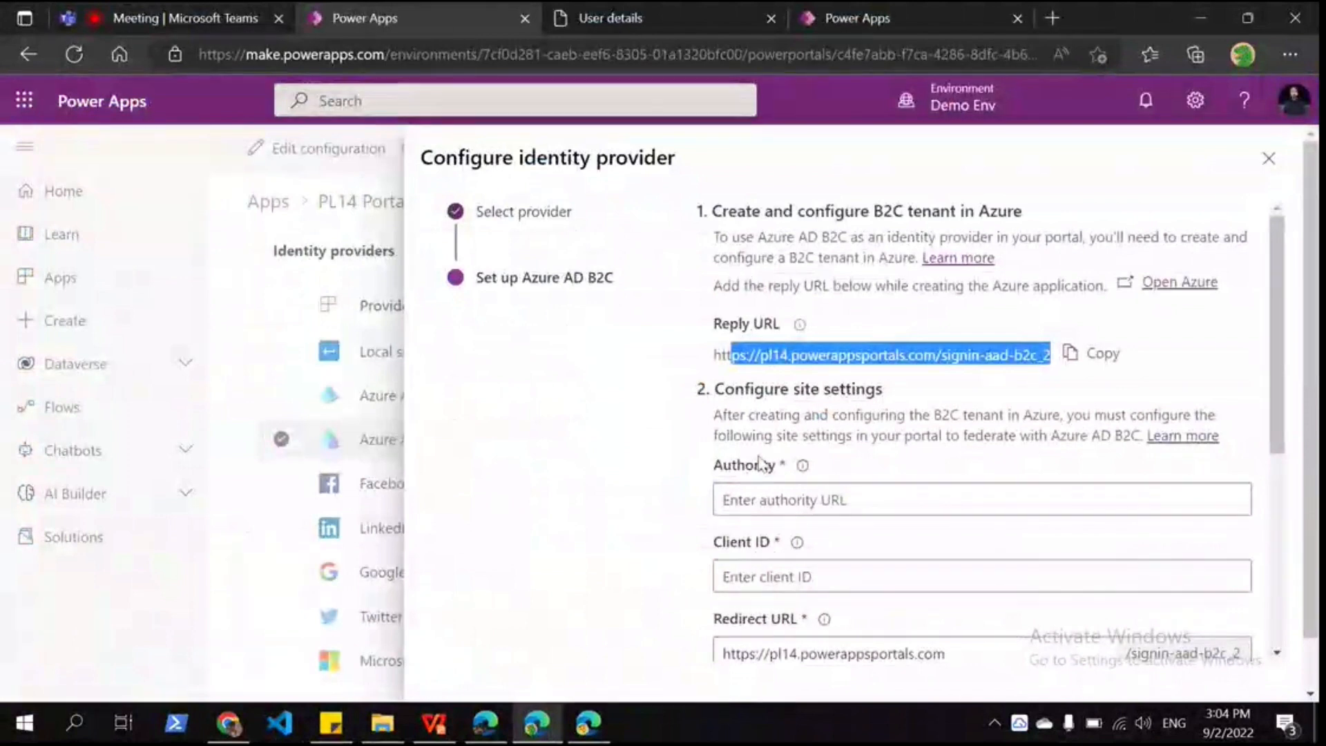
# Step: Scroll through the Configure identity provider fields, then return to the Azure sign-up flow
pyautogui.scroll(-2, 787, 441)
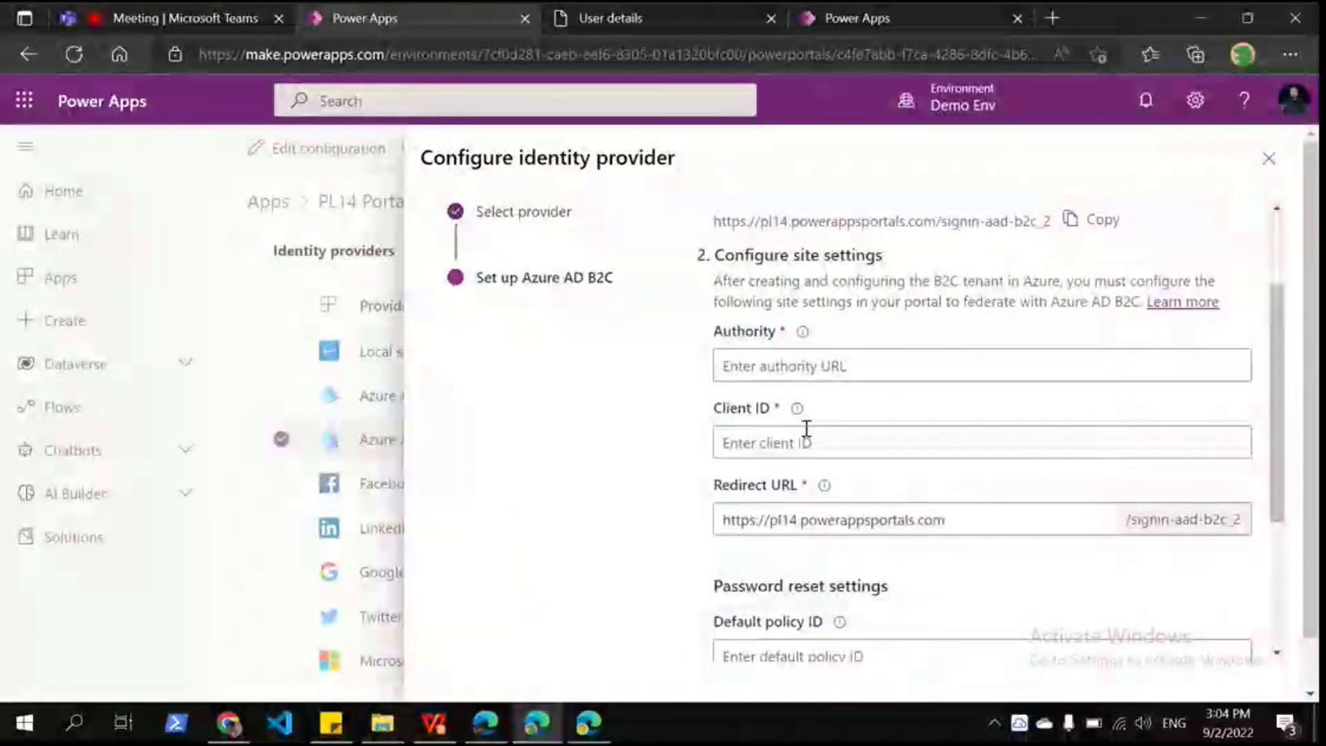
pyautogui.scroll(-1, 806, 428)
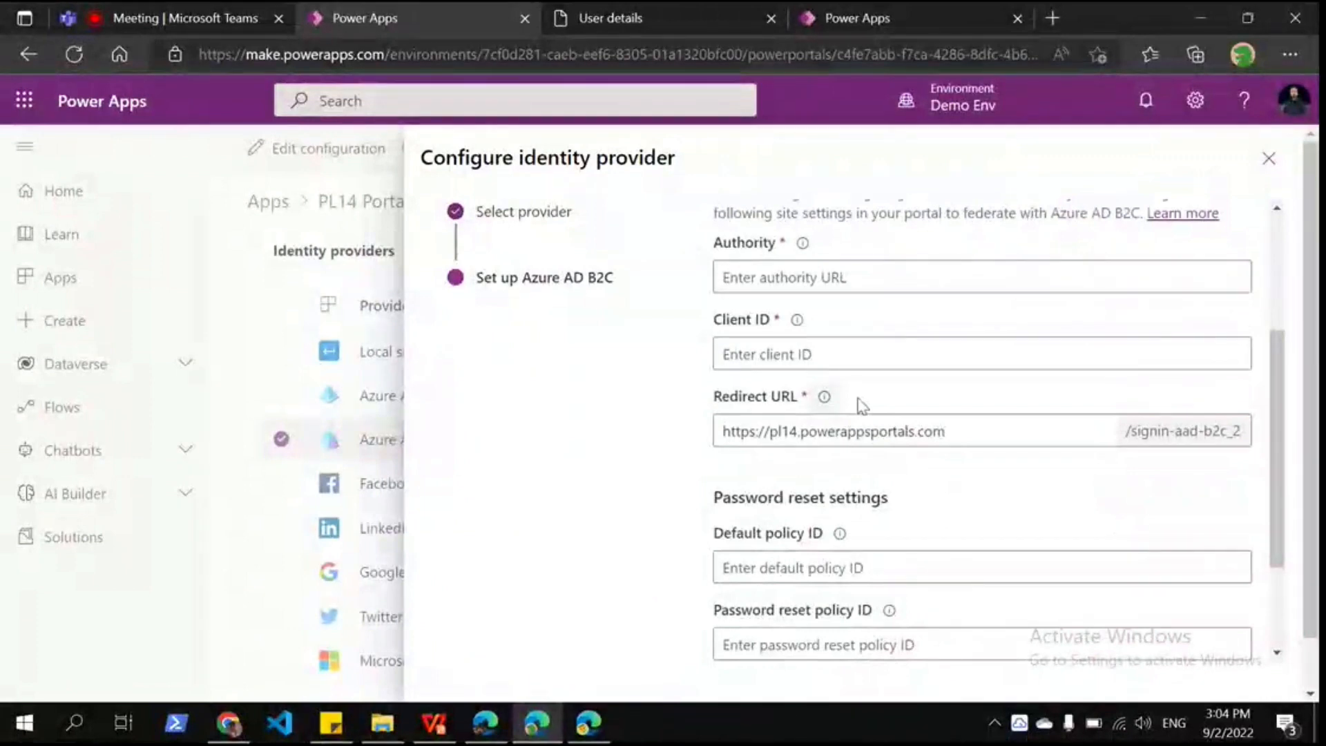
pyautogui.scroll(-1, 861, 406)
pyautogui.scroll(-2, 813, 474)
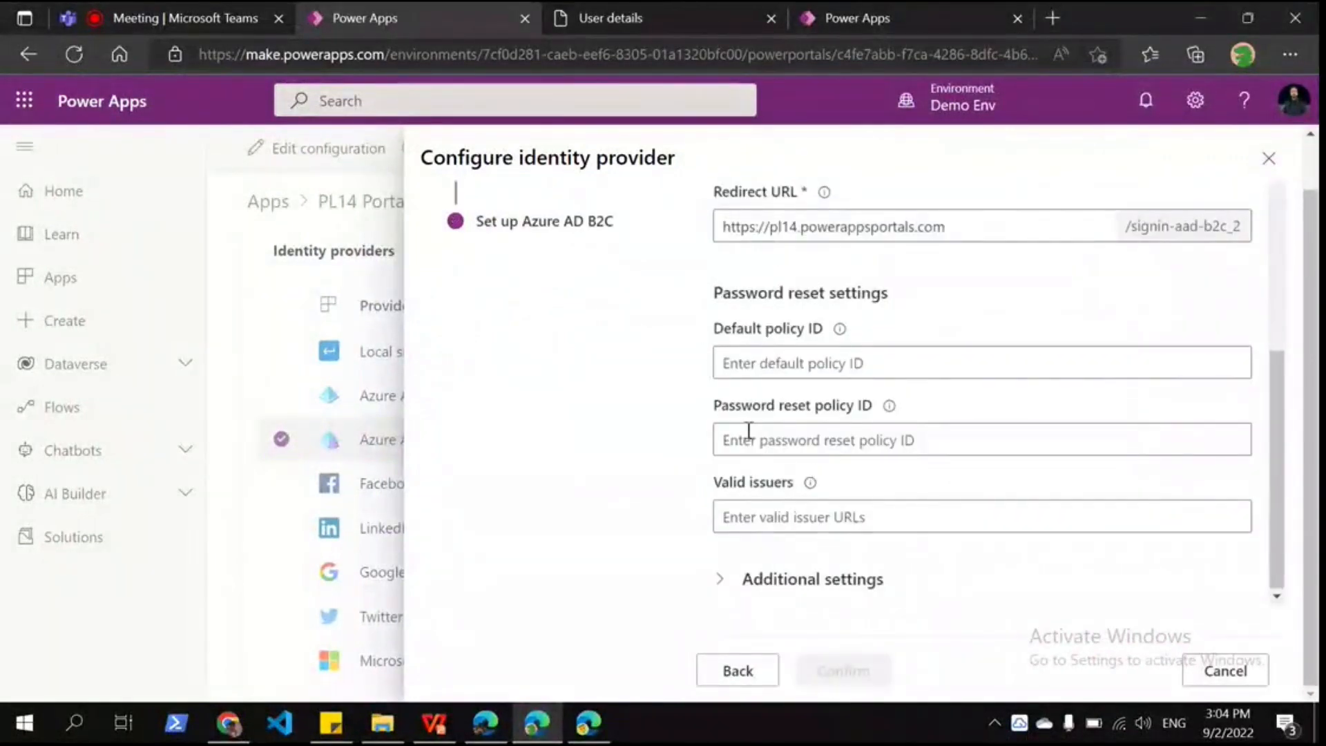
pyautogui.hotkey('alt', 'Tab')
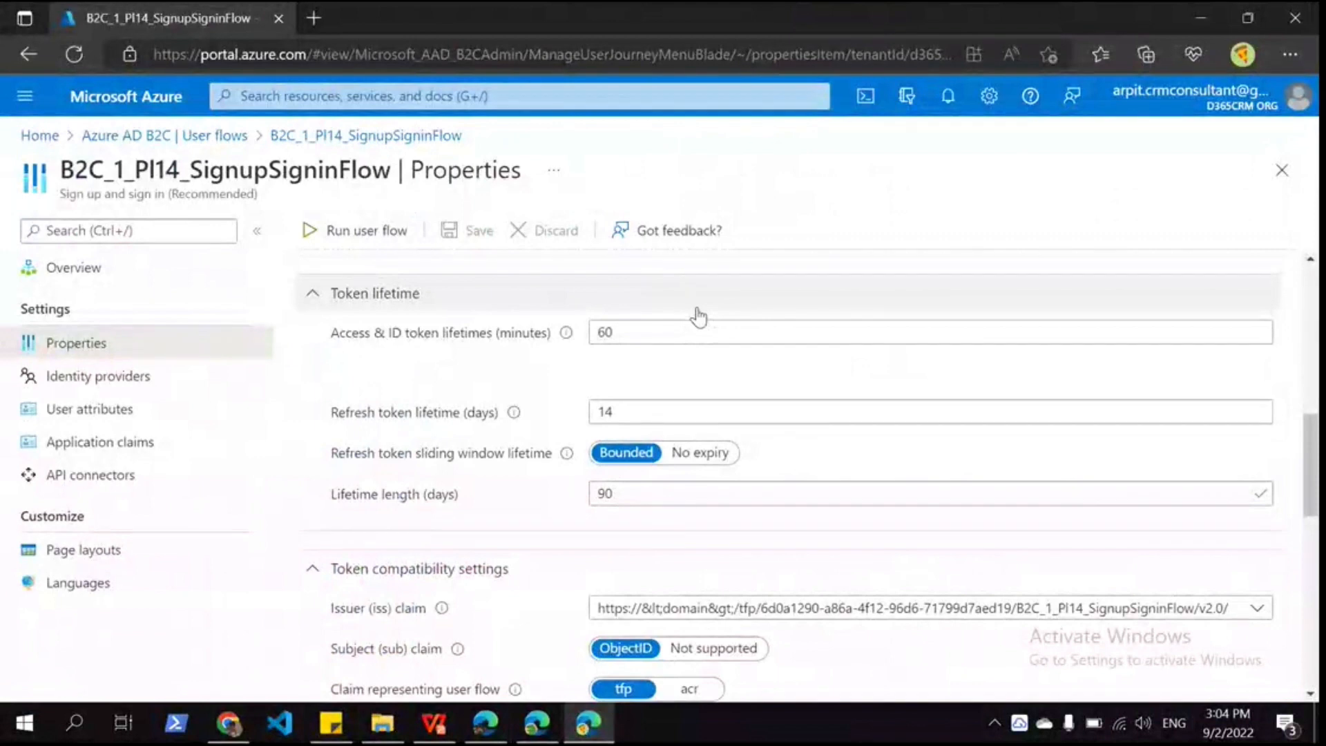
pyautogui.scroll(8, 403, 327)
# Step: Check the sign-up flow's user attributes and application claims, previewing the Job Title field at sign-up
pyautogui.click(104, 413)
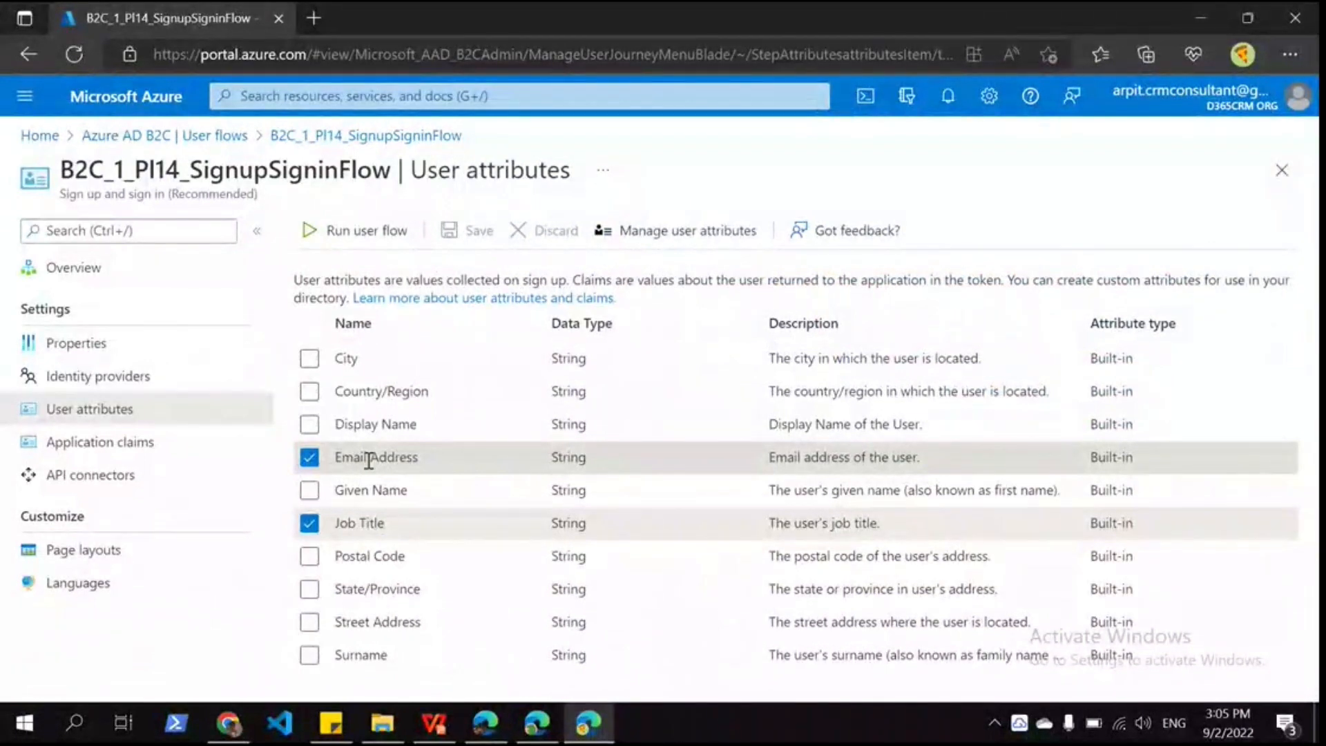
pyautogui.click(170, 433)
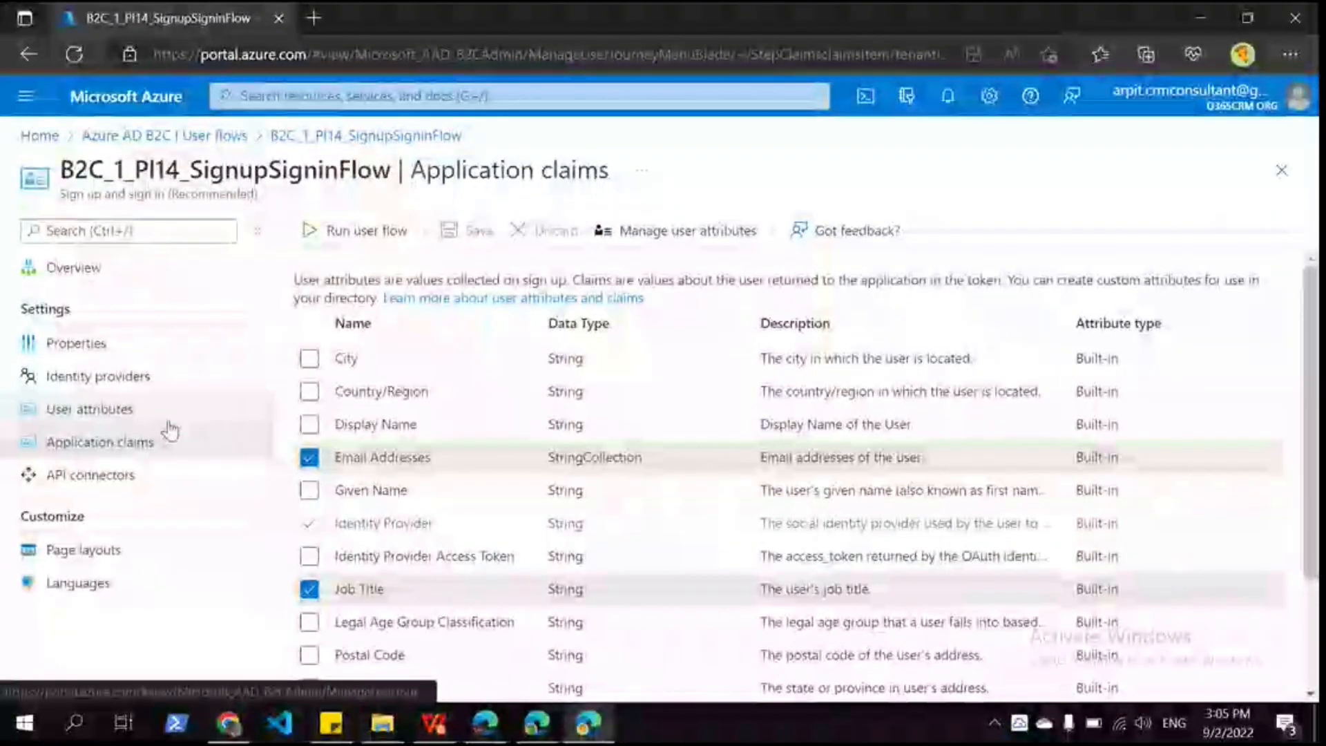
pyautogui.click(549, 711)
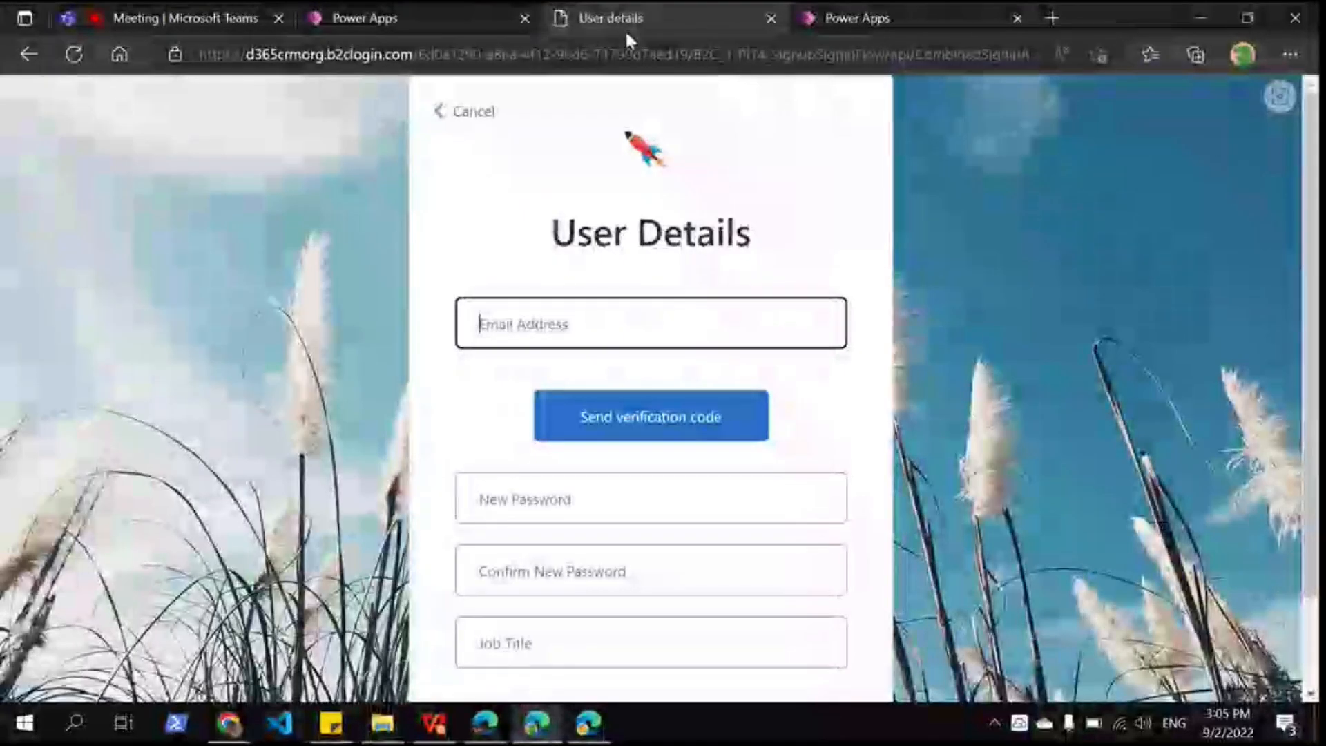
pyautogui.scroll(-3, 650, 525)
pyautogui.click(651, 531)
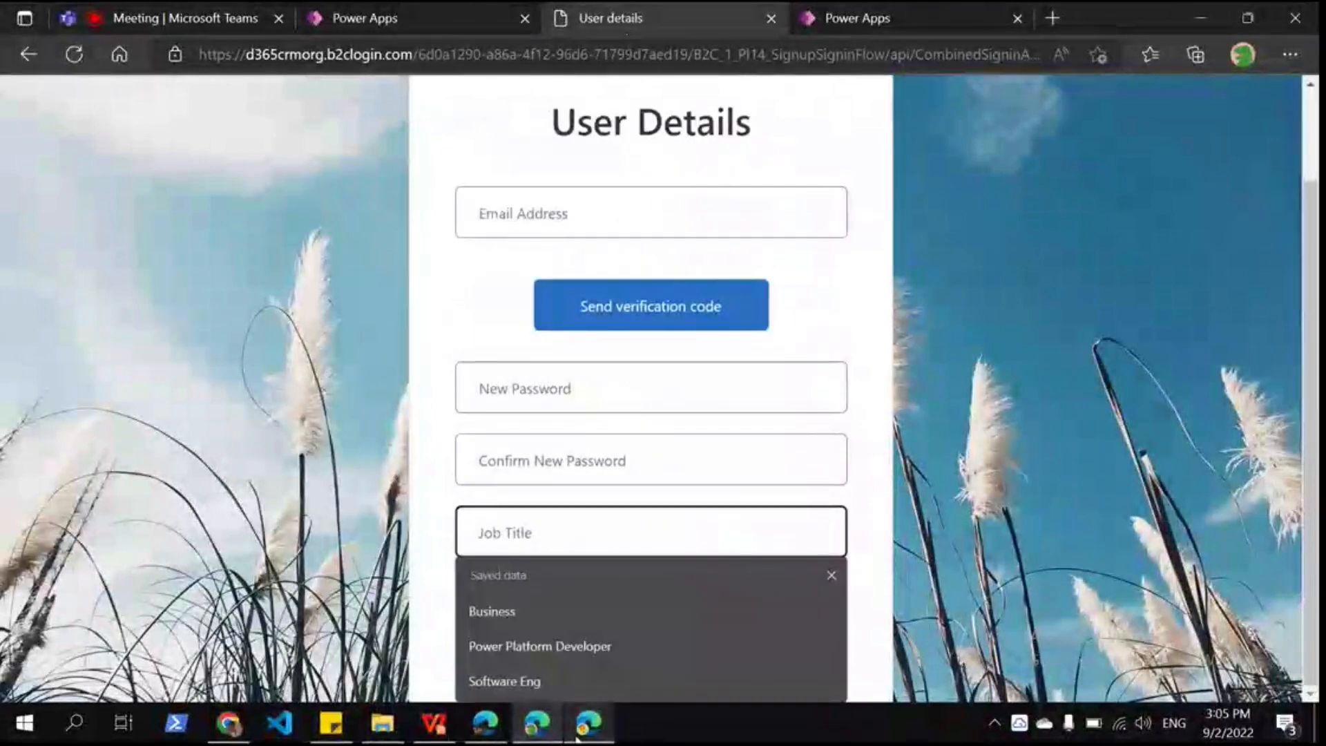
pyautogui.click(579, 734)
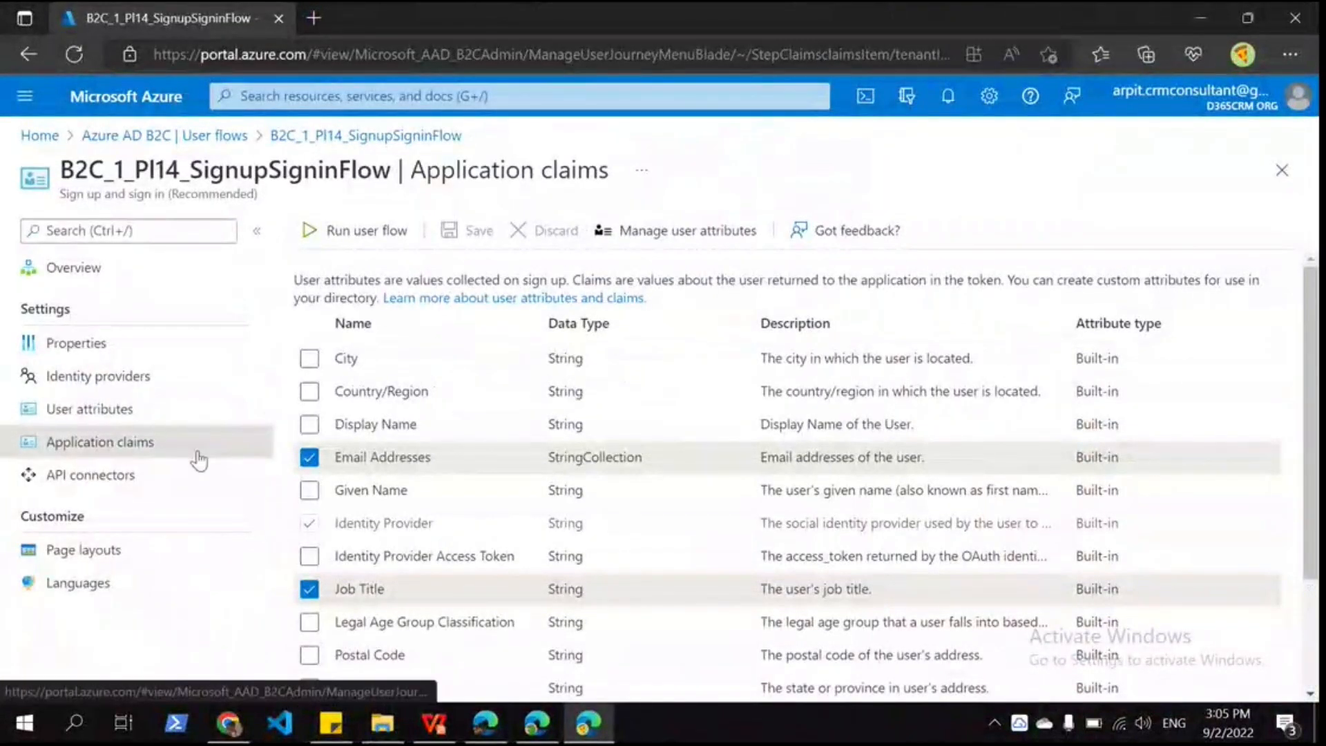
# Step: Open the tenant-wide User attributes list and its Add custom attribute panel
pyautogui.click(163, 416)
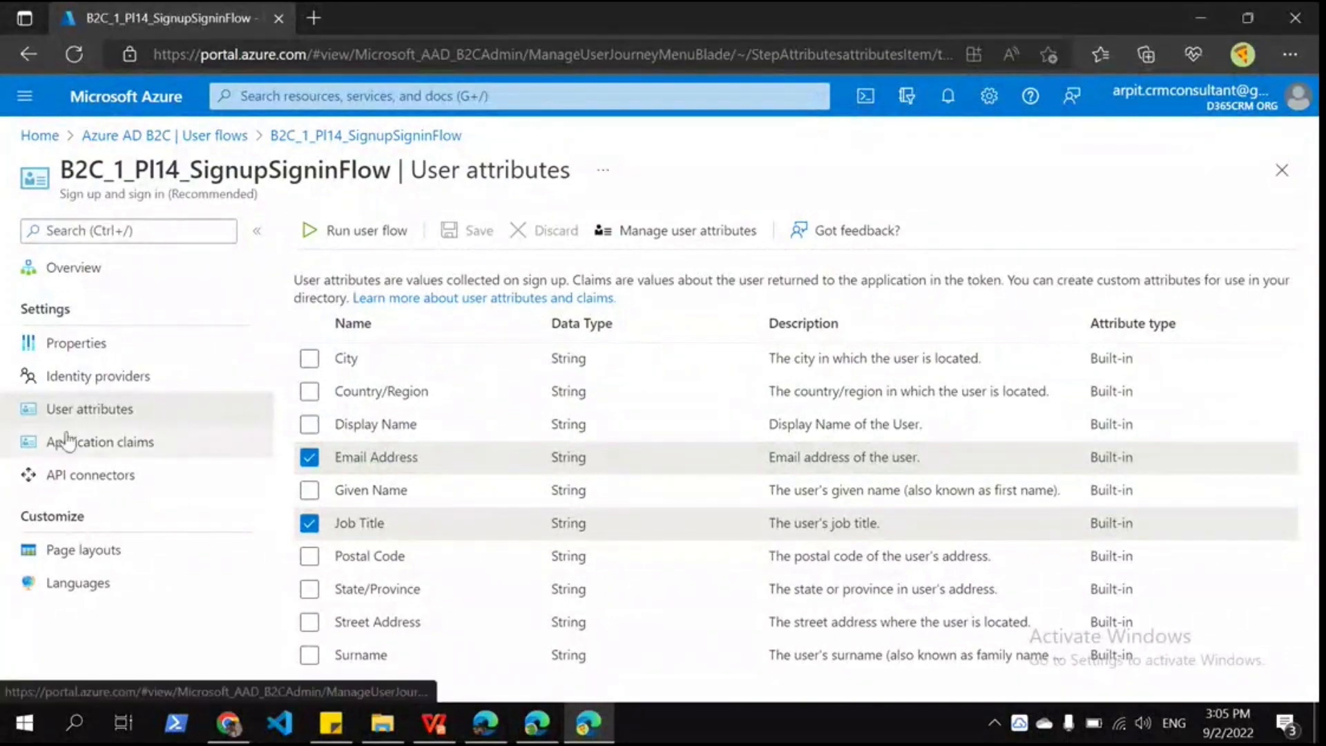
pyautogui.click(145, 445)
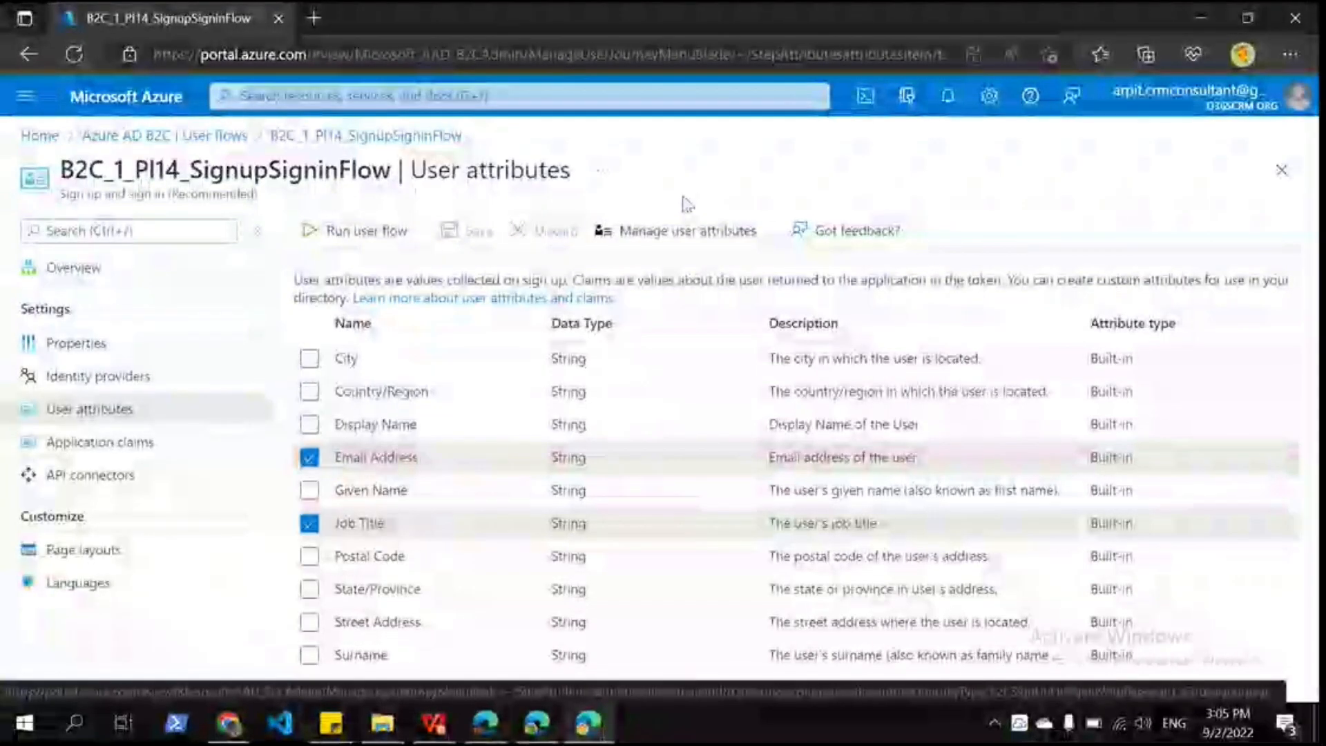
pyautogui.click(624, 235)
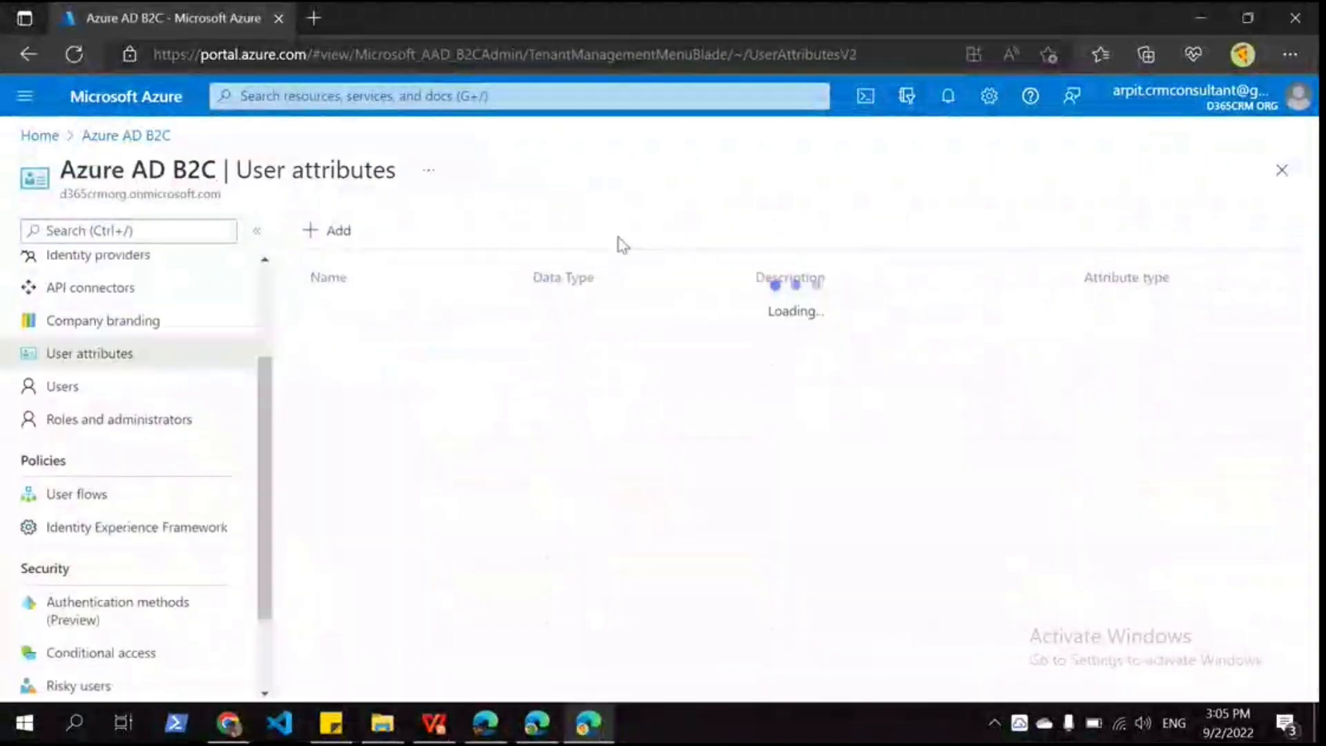
pyautogui.click(336, 234)
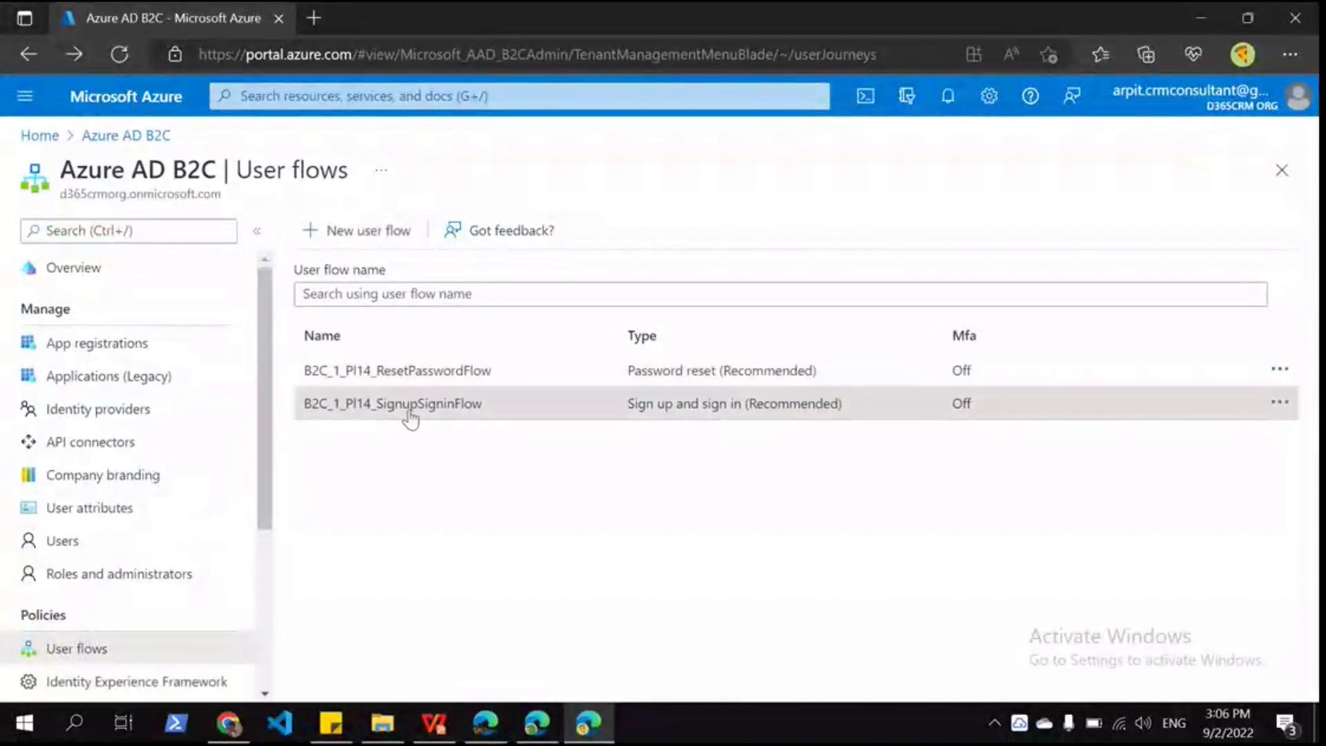
# Step: Show B2C_1_PI14_SignupSigninFlow's application claims, confirming Email Addresses and Job Title are selected
pyautogui.click(412, 405)
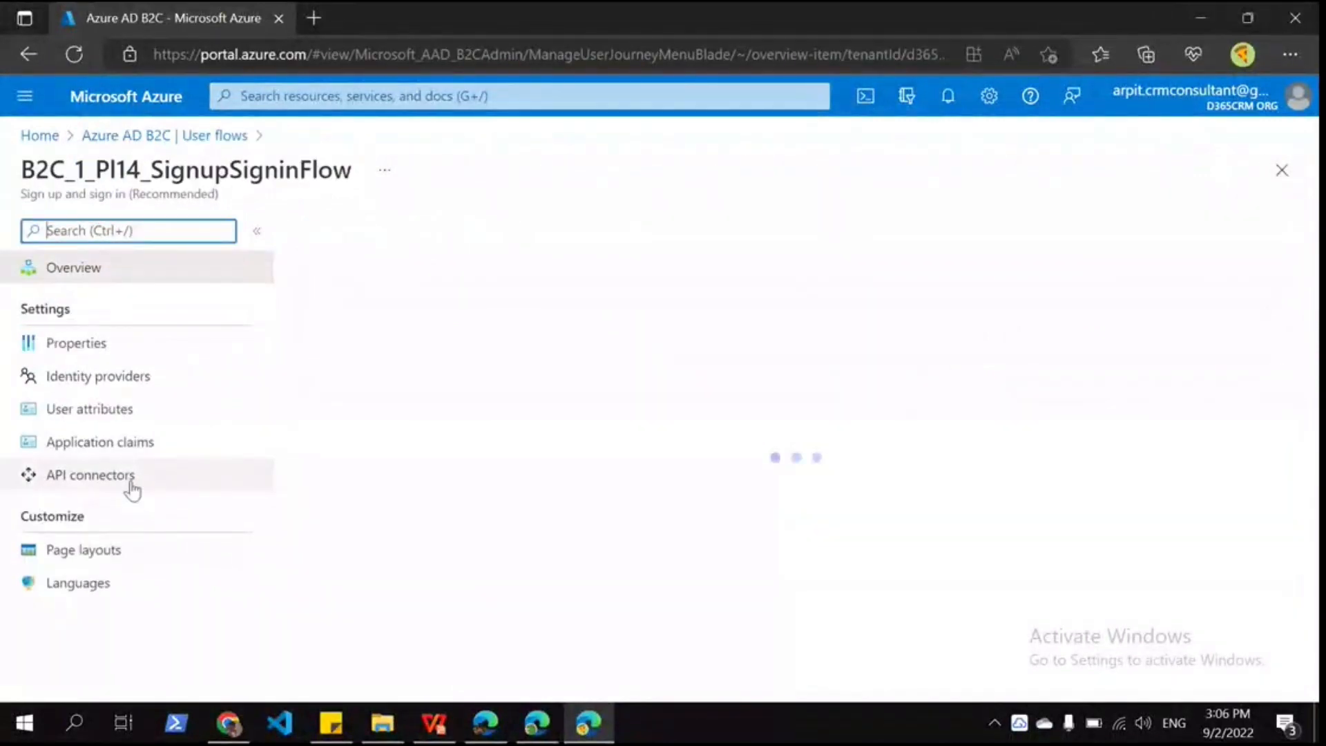
pyautogui.click(107, 415)
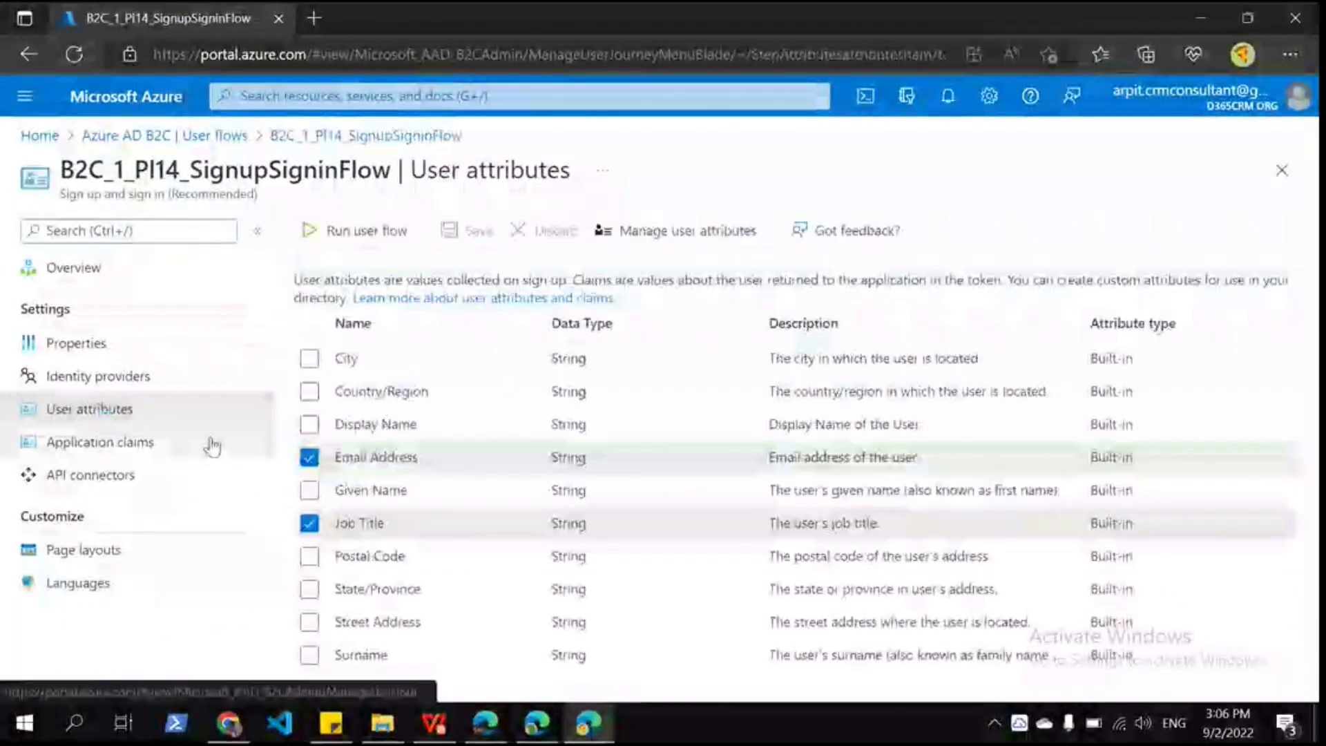
pyautogui.click(212, 445)
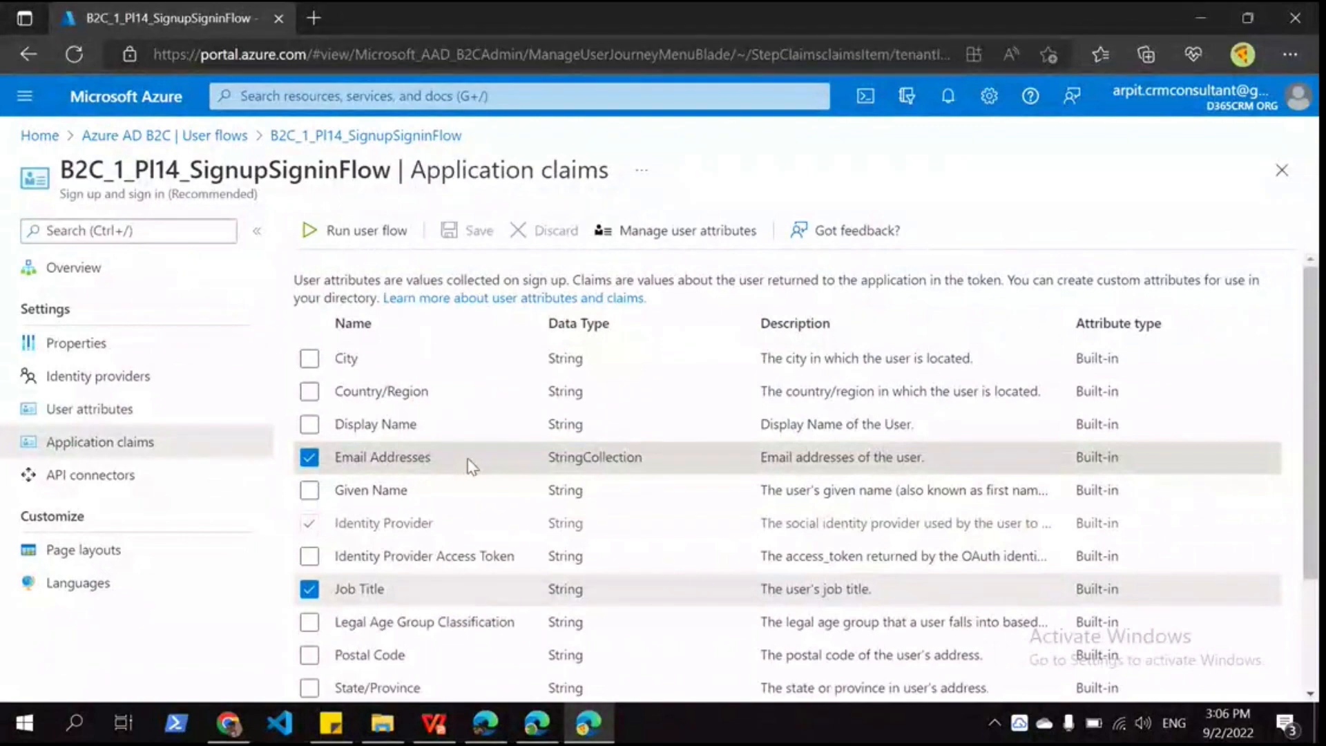
pyautogui.scroll(-2, 472, 467)
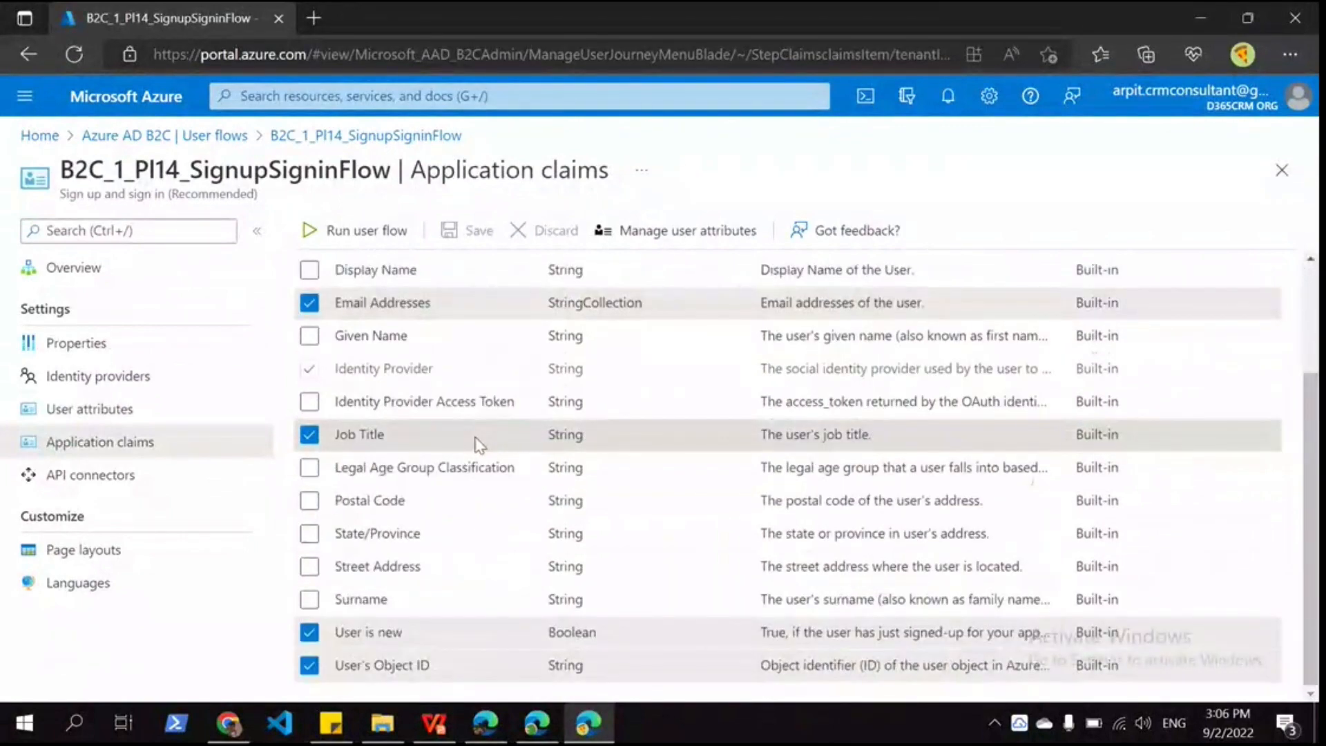
pyautogui.click(100, 442)
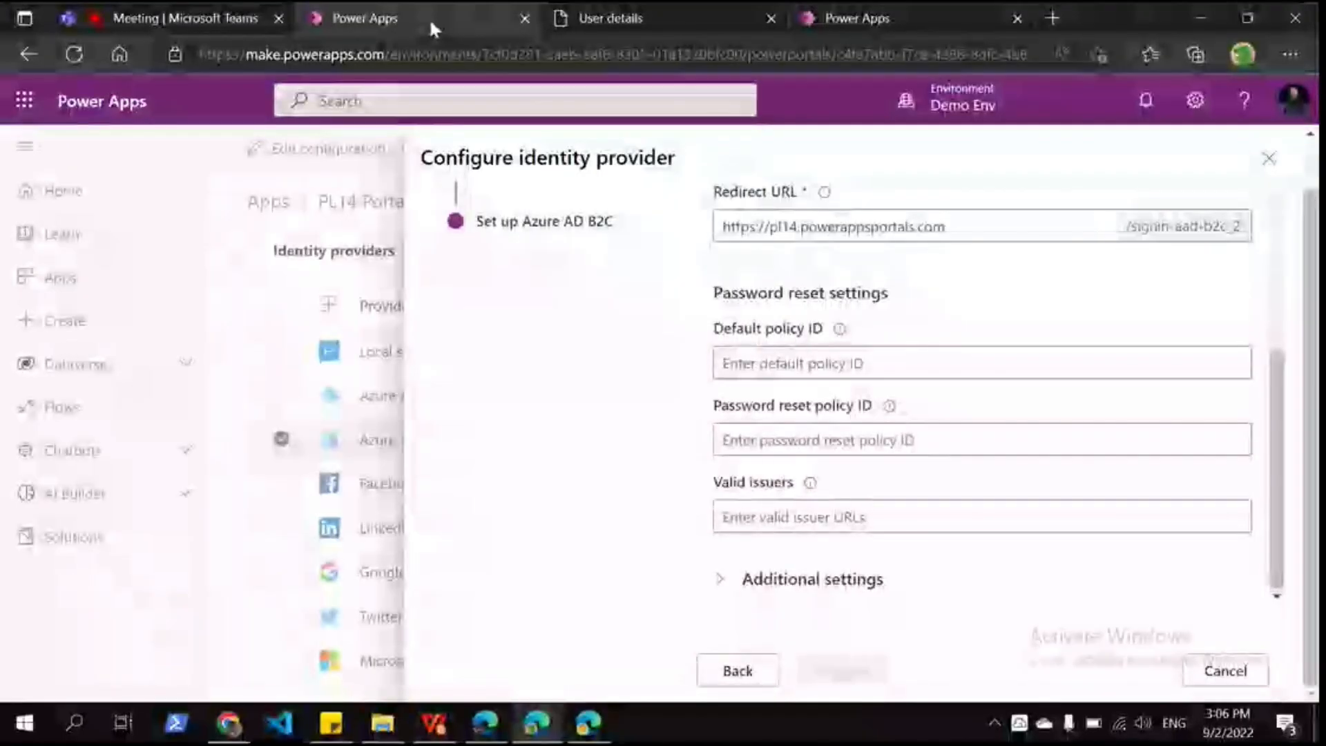
pyautogui.scroll(3, 955, 379)
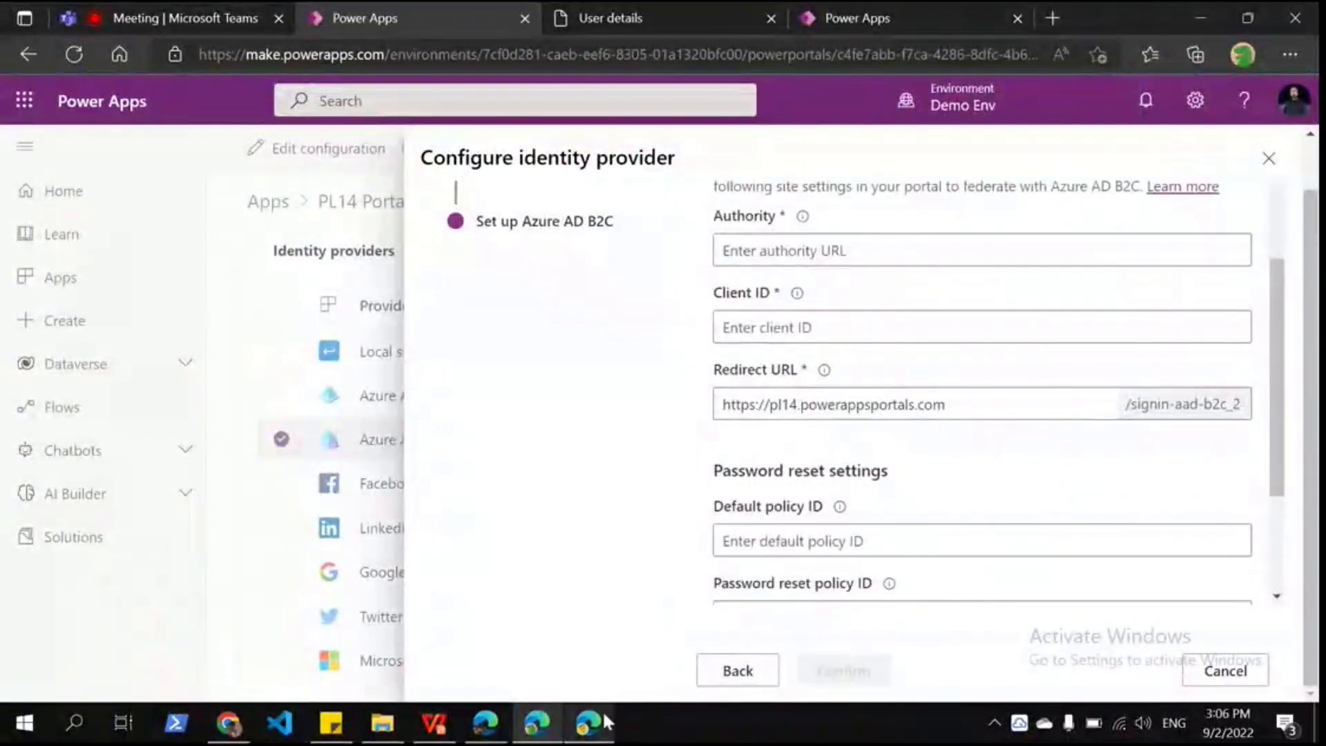
pyautogui.click(588, 722)
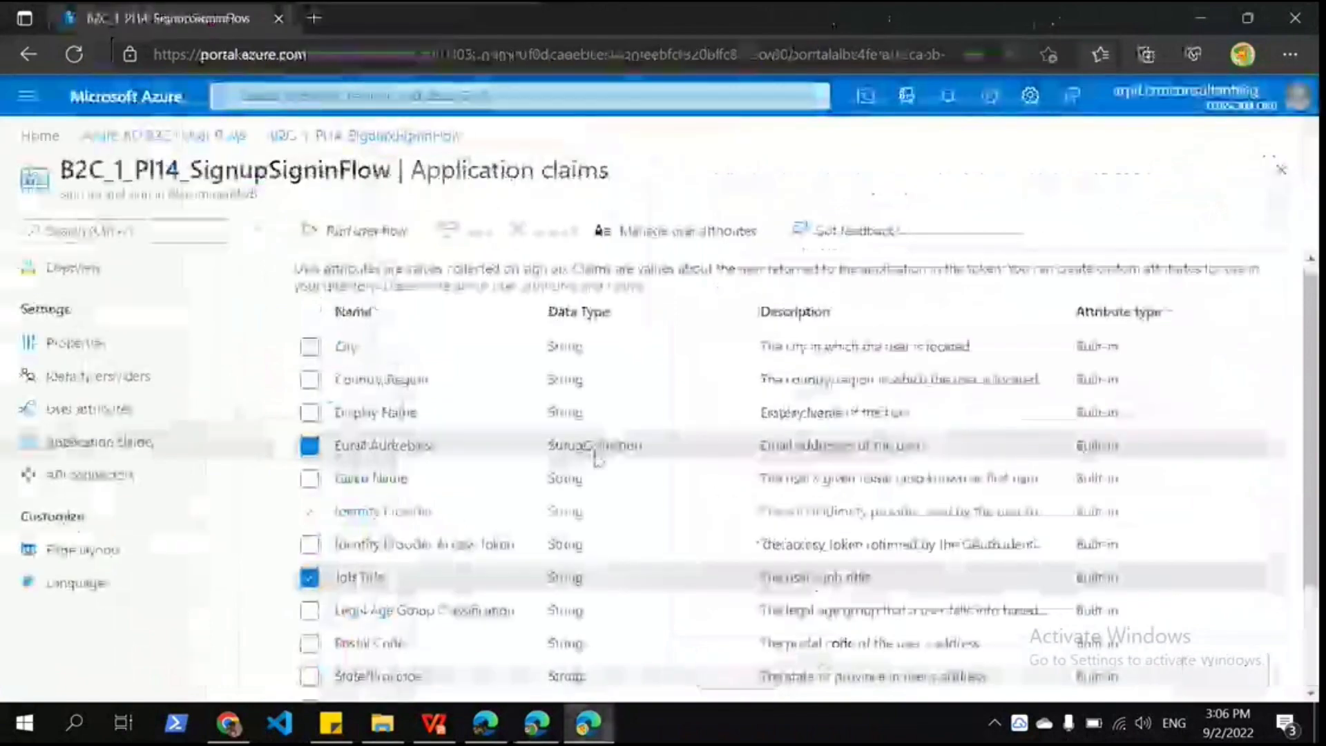
# Step: Open the sign-up flow's openid-configuration from Run user flow and select its issuer URL
pyautogui.click(339, 230)
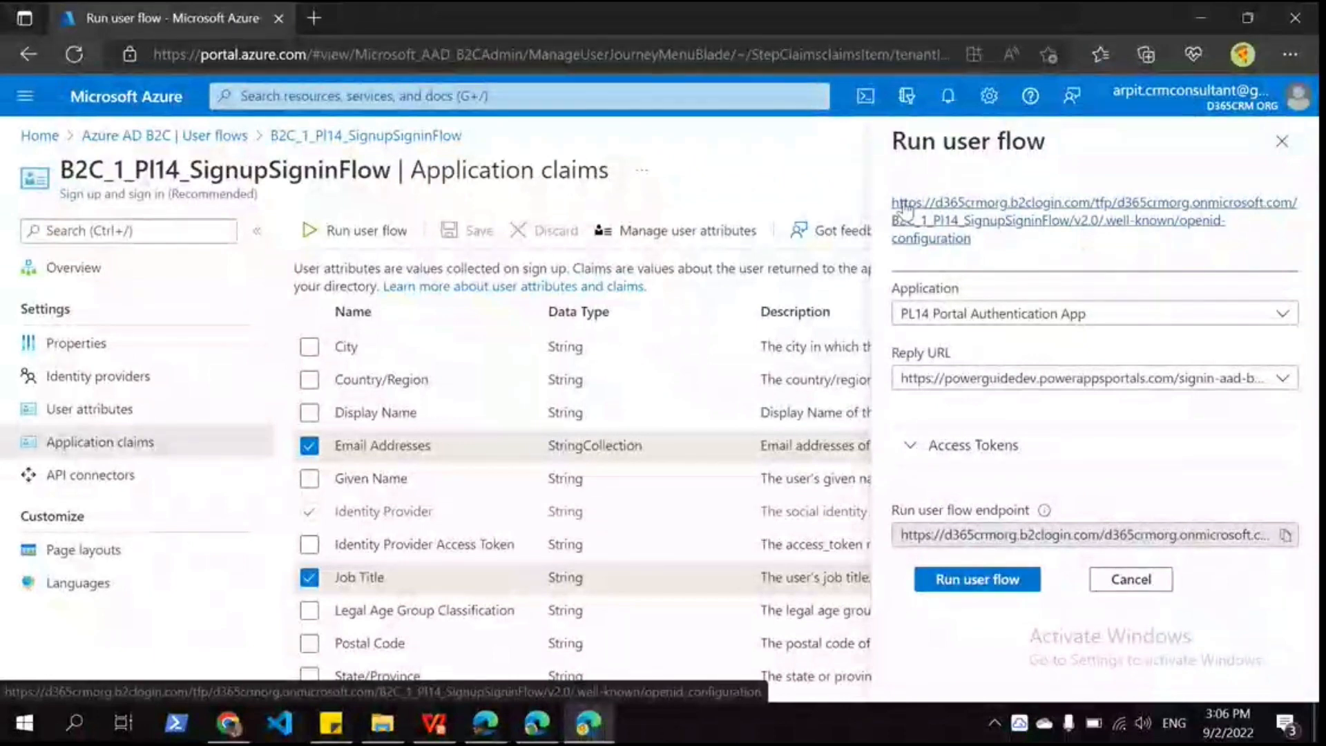
pyautogui.click(385, 246)
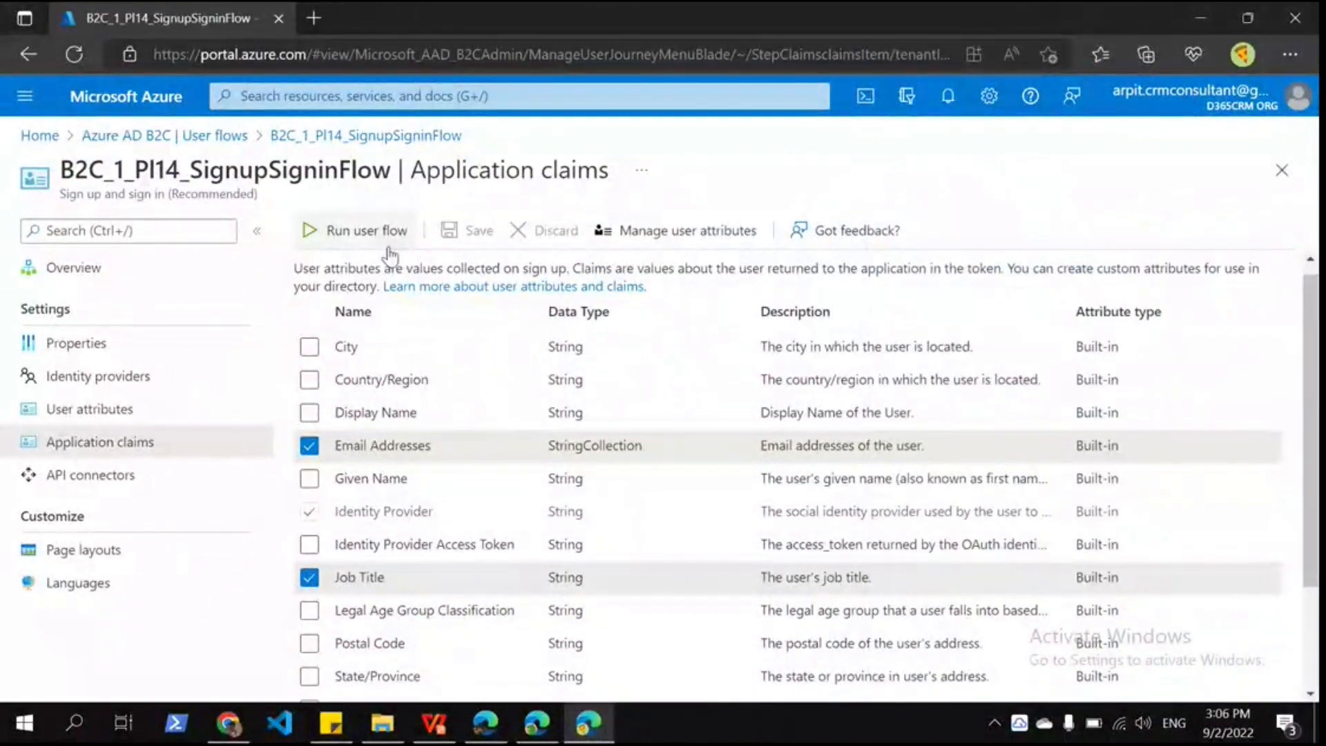
pyautogui.click(366, 230)
pyautogui.click(977, 577)
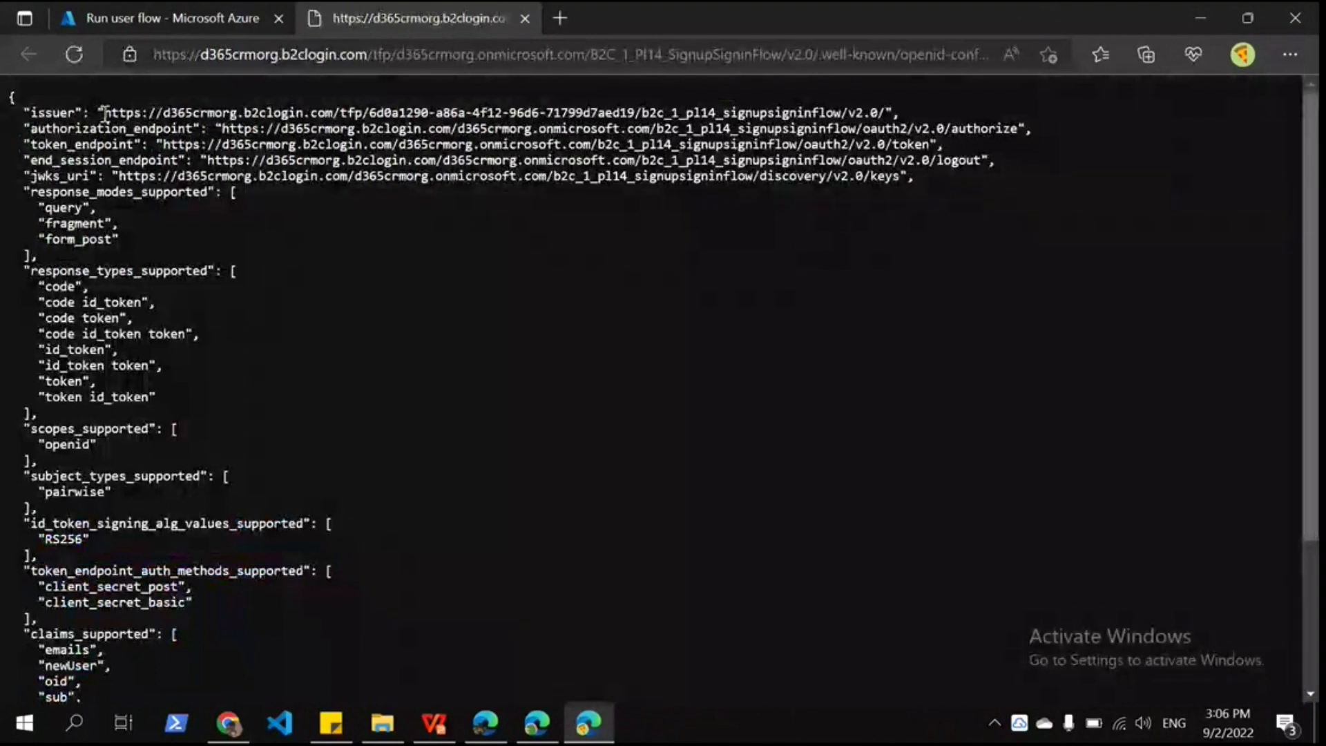
pyautogui.moveTo(104, 113); pyautogui.dragTo(831, 128)
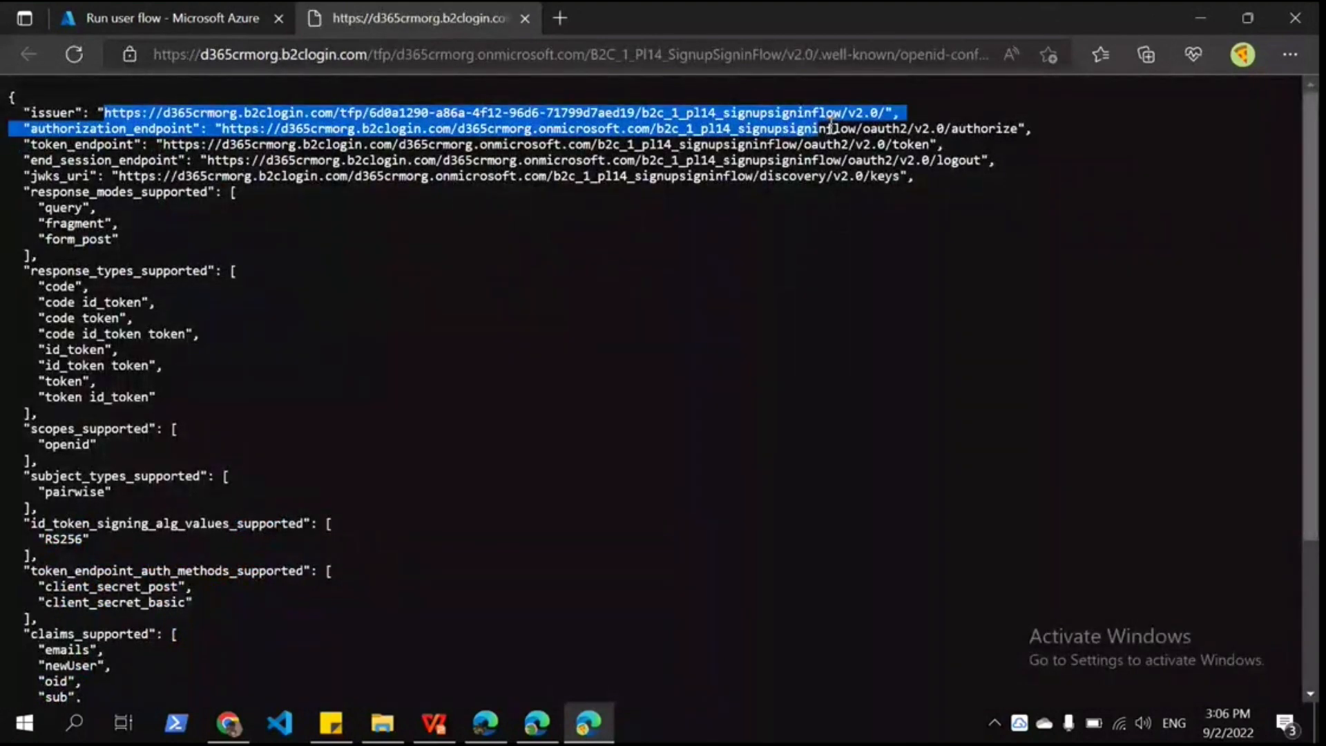
pyautogui.click(483, 54)
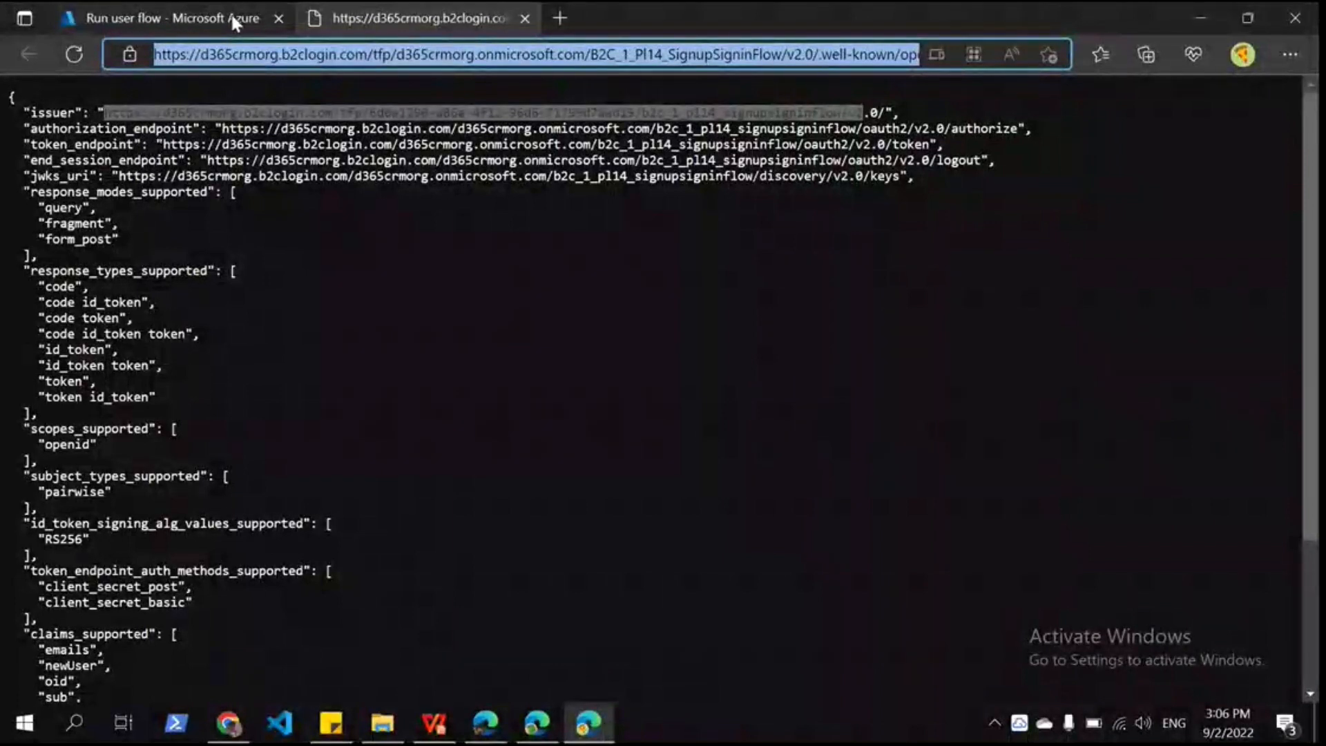
# Step: Check B2C_1_PI14_ResetPasswordFlow's application claims and Run user flow options, then go back to Power Apps
pyautogui.click(230, 18)
pyautogui.click(478, 373)
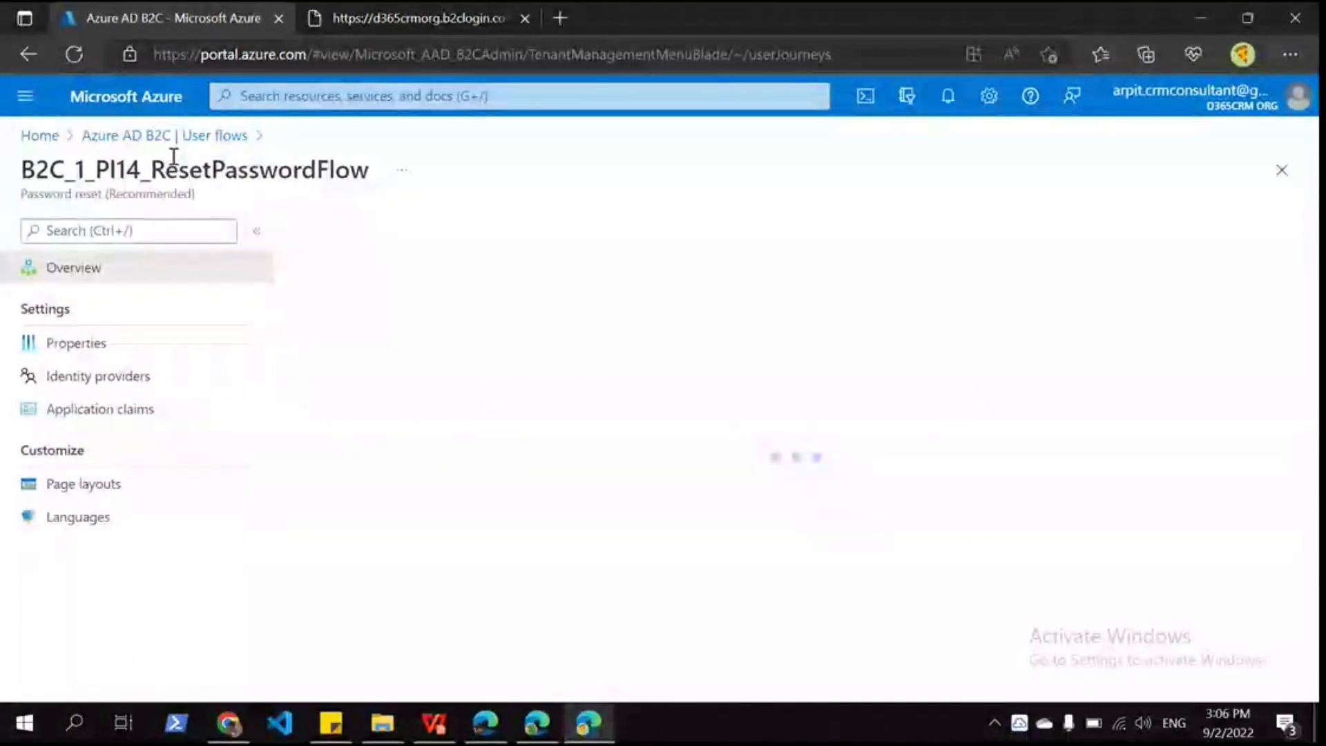
pyautogui.click(125, 414)
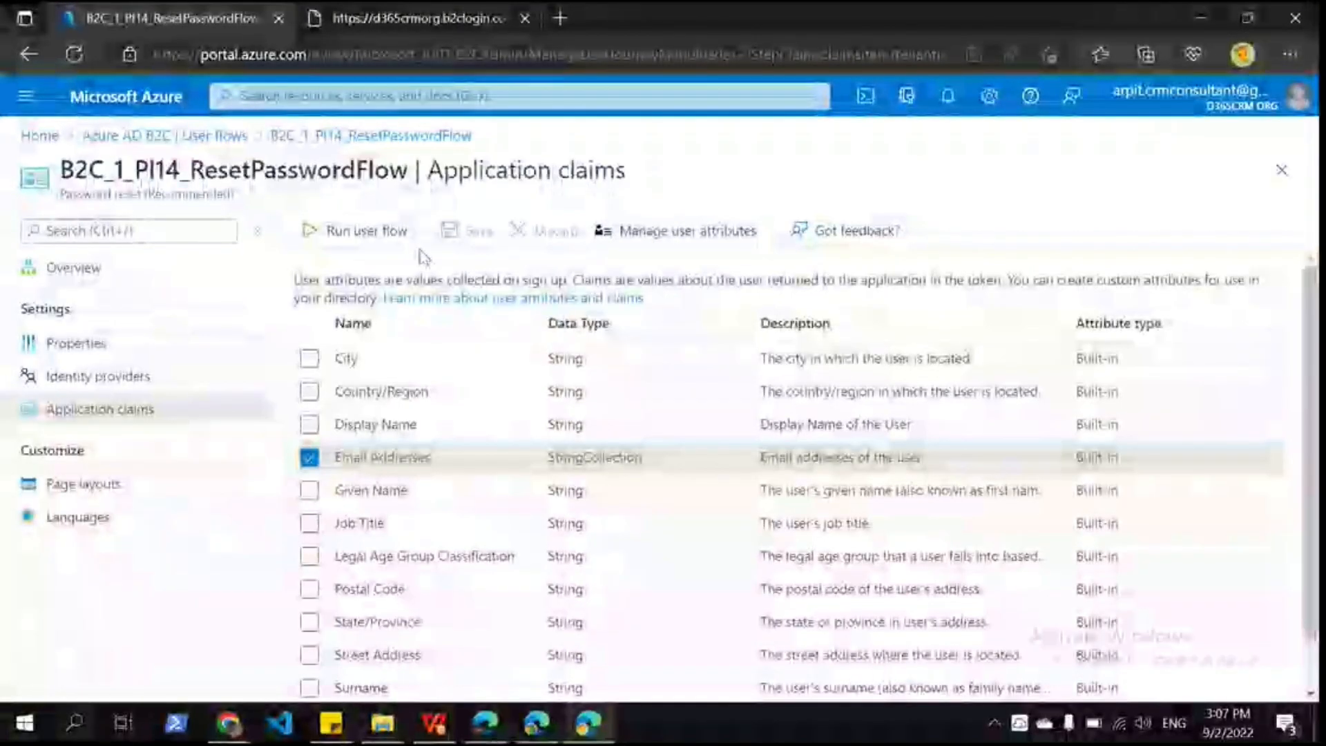
pyautogui.click(379, 245)
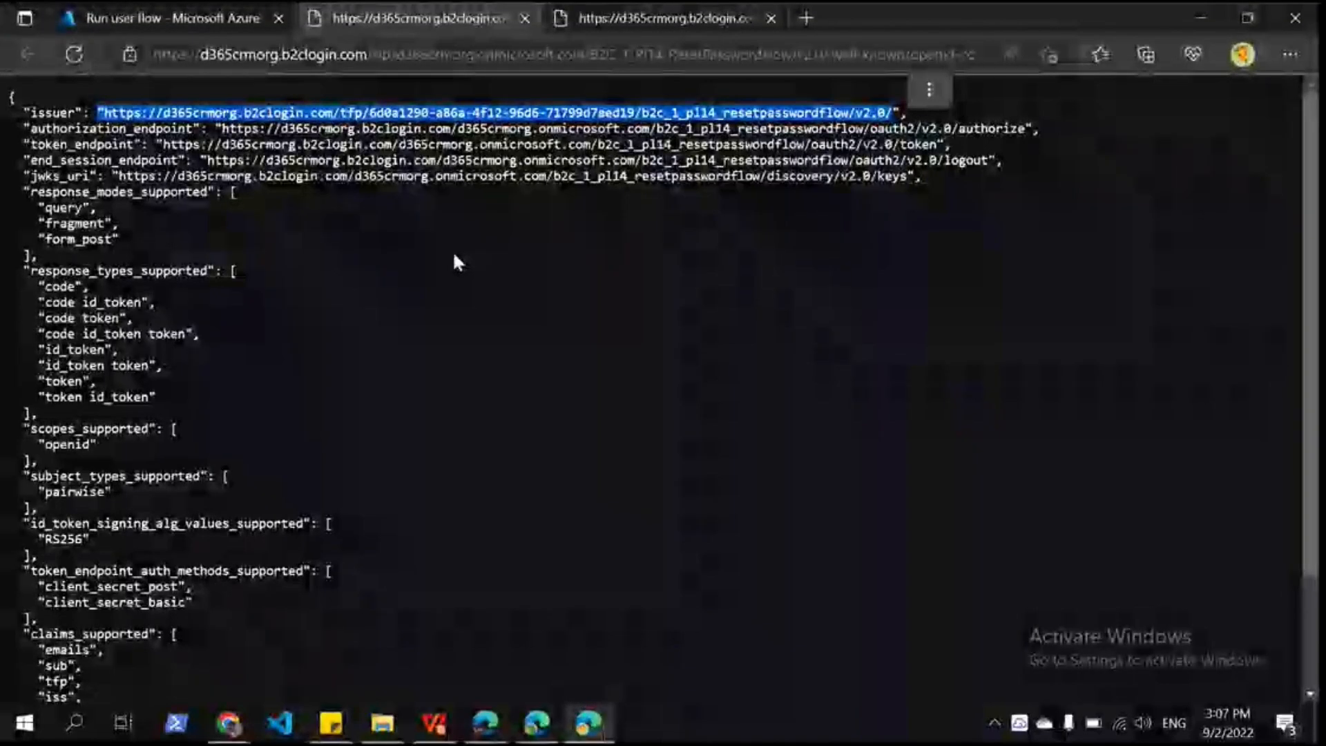
pyautogui.hotkey('alt', 'Tab')
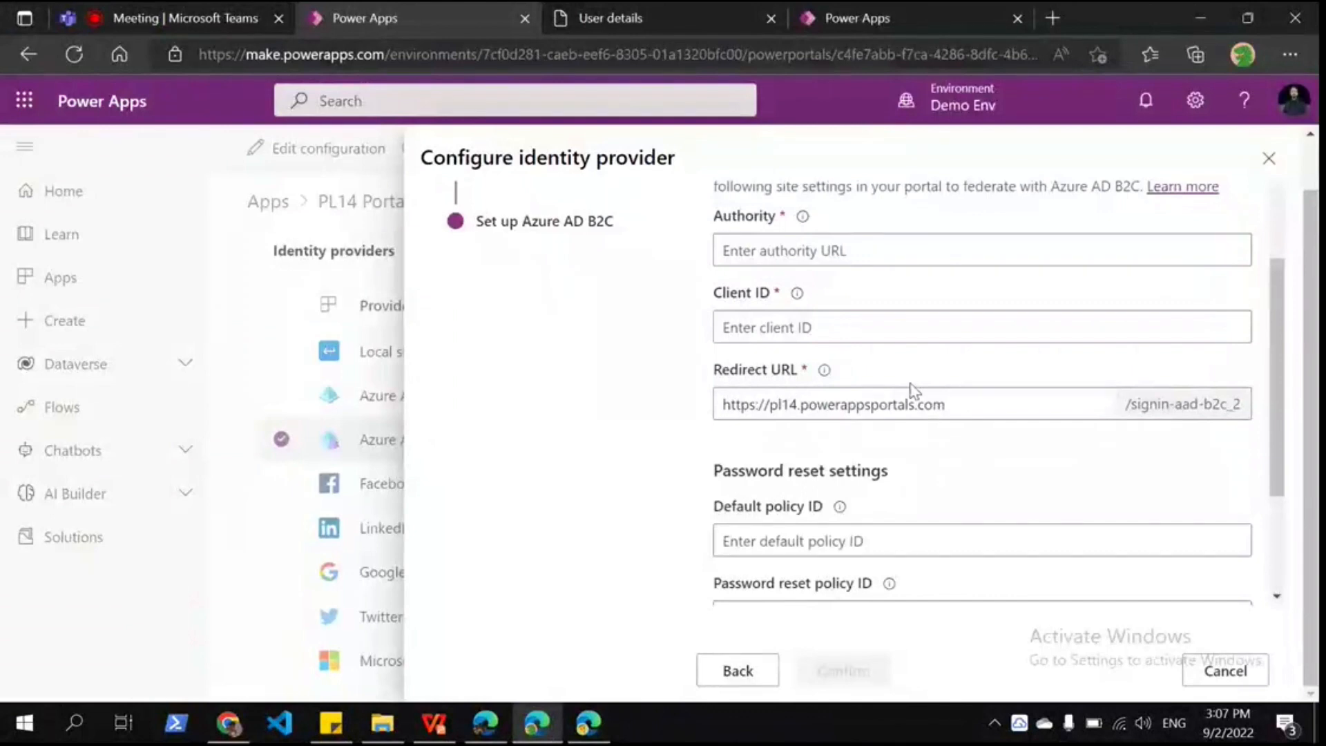
# Step: For the Authority setting, locate the sign-up flow name and issuer URL in its OpenID configuration
pyautogui.scroll(3, 913, 390)
pyautogui.click(745, 441)
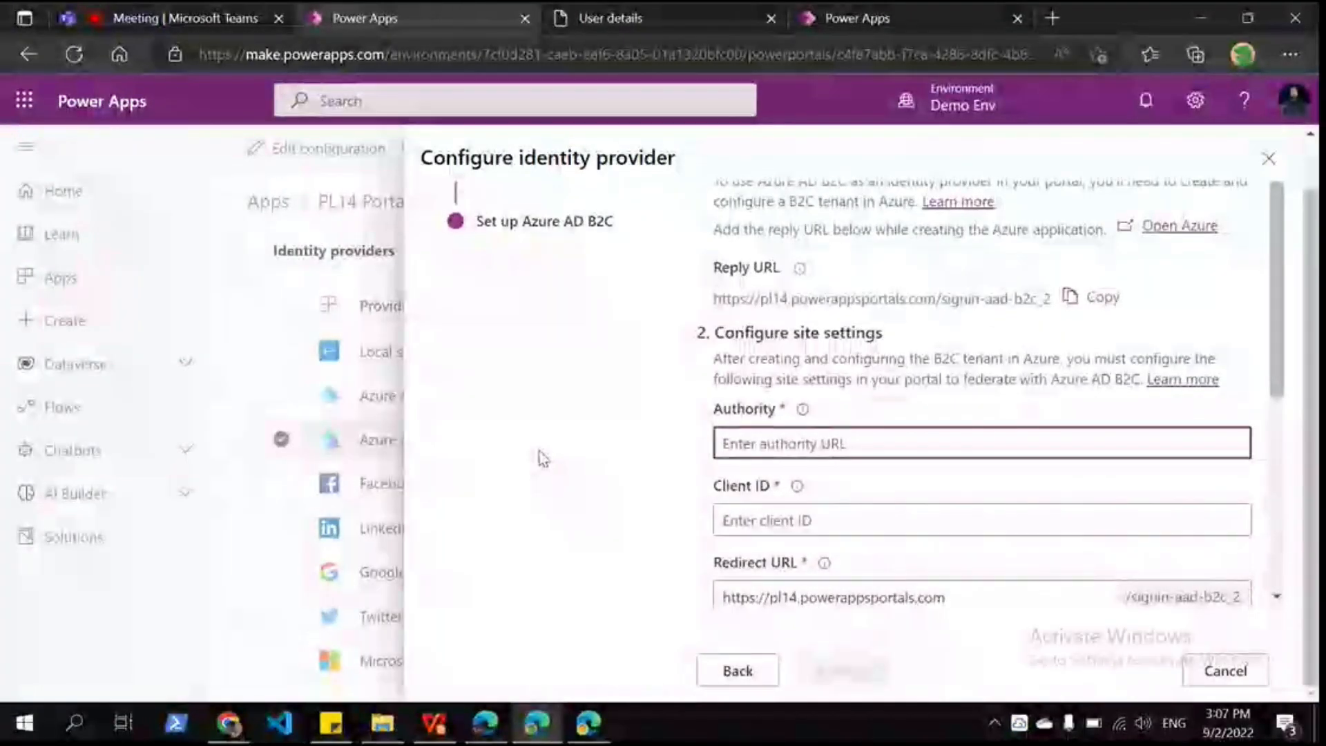
pyautogui.hotkey('alt', 'Tab')
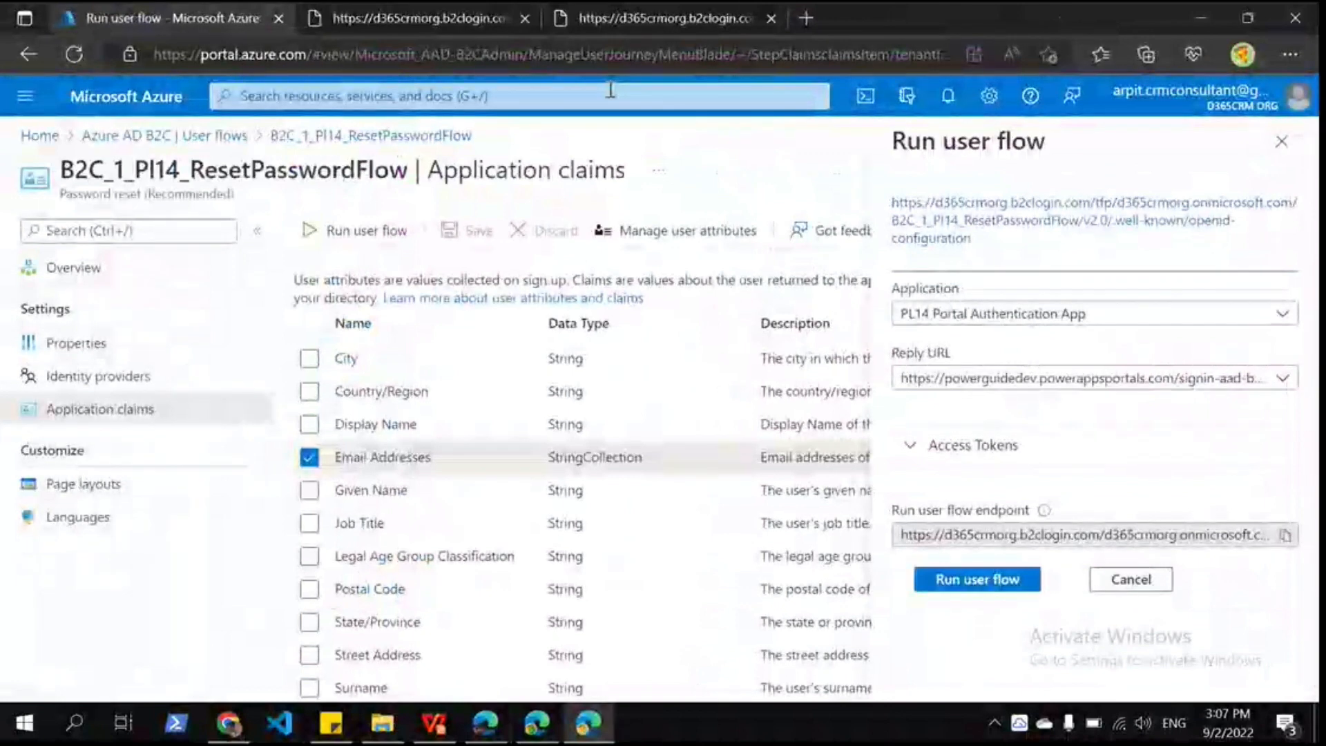
pyautogui.hotkey('ctrl', '3')
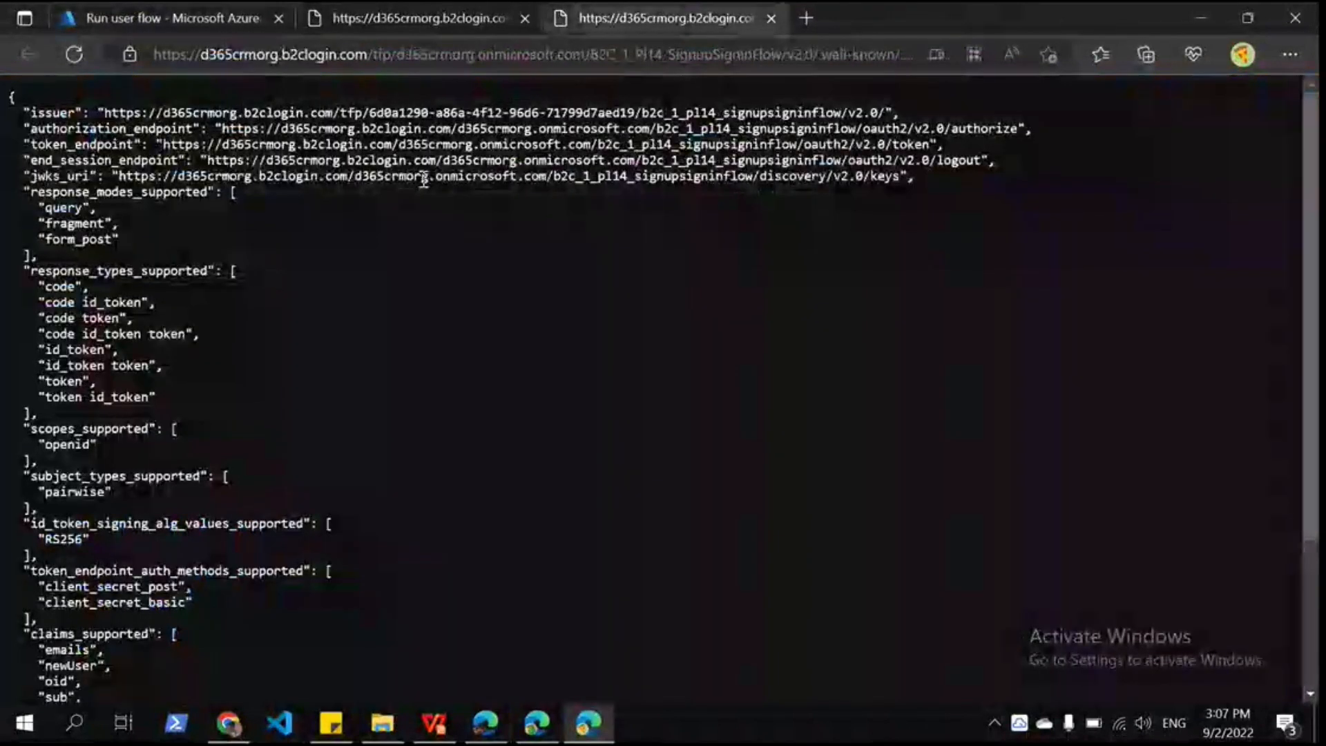
pyautogui.moveTo(653, 55); pyautogui.dragTo(835, 83)
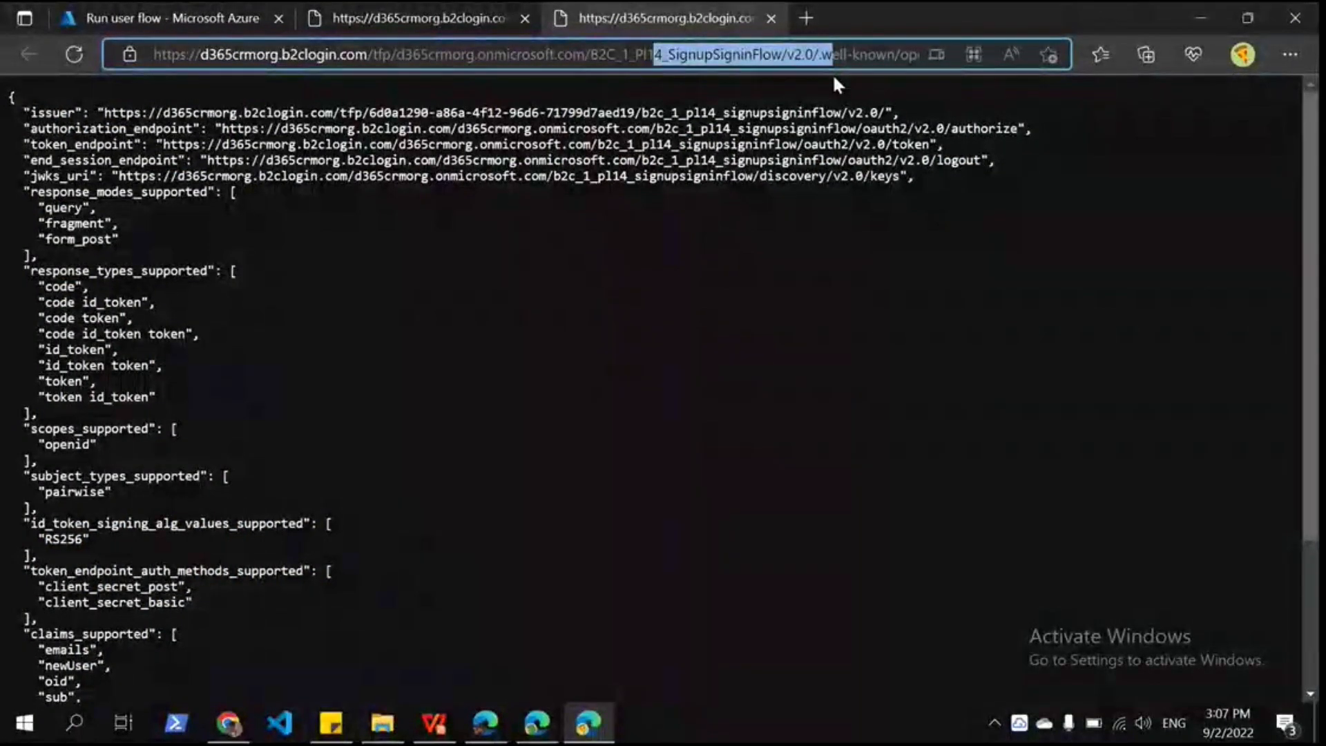
pyautogui.moveTo(103, 112); pyautogui.dragTo(877, 112)
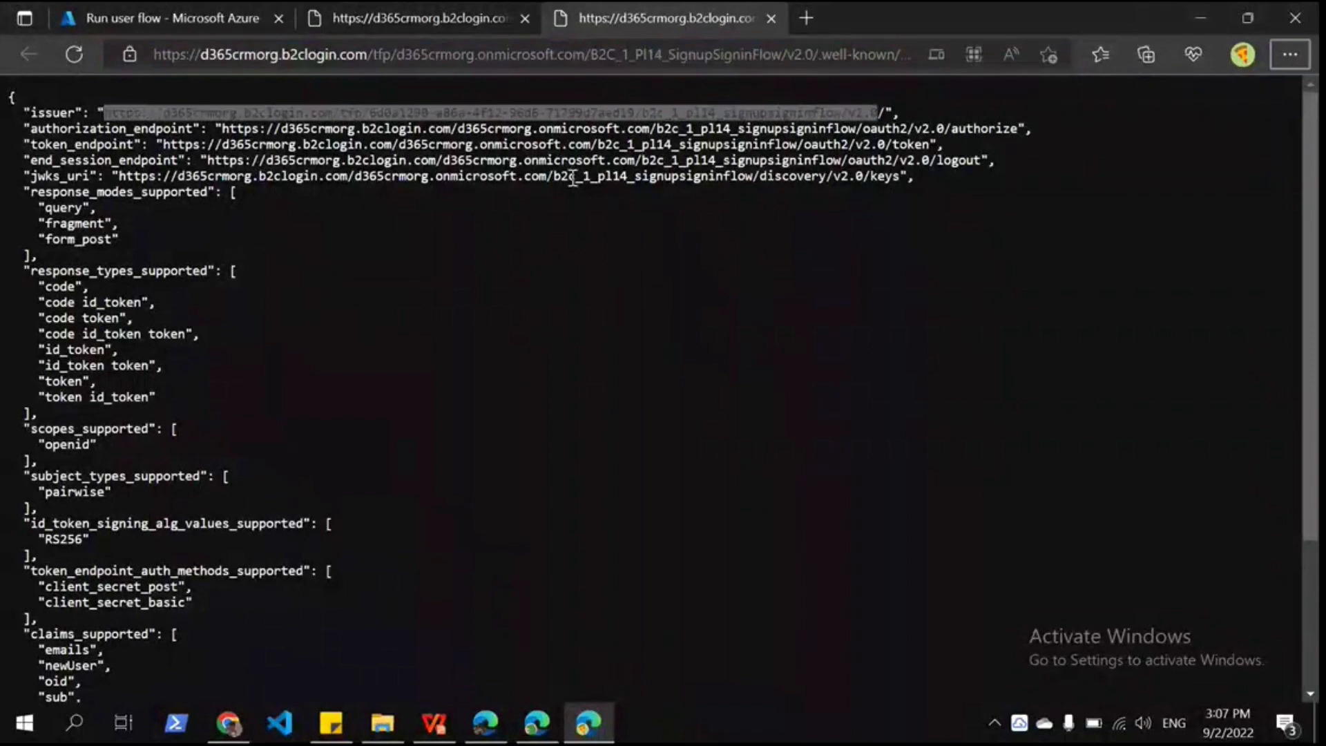
# Step: Return to the Power Apps identity provider form and move to the Client ID field
pyautogui.hotkey('alt', 'Tab')
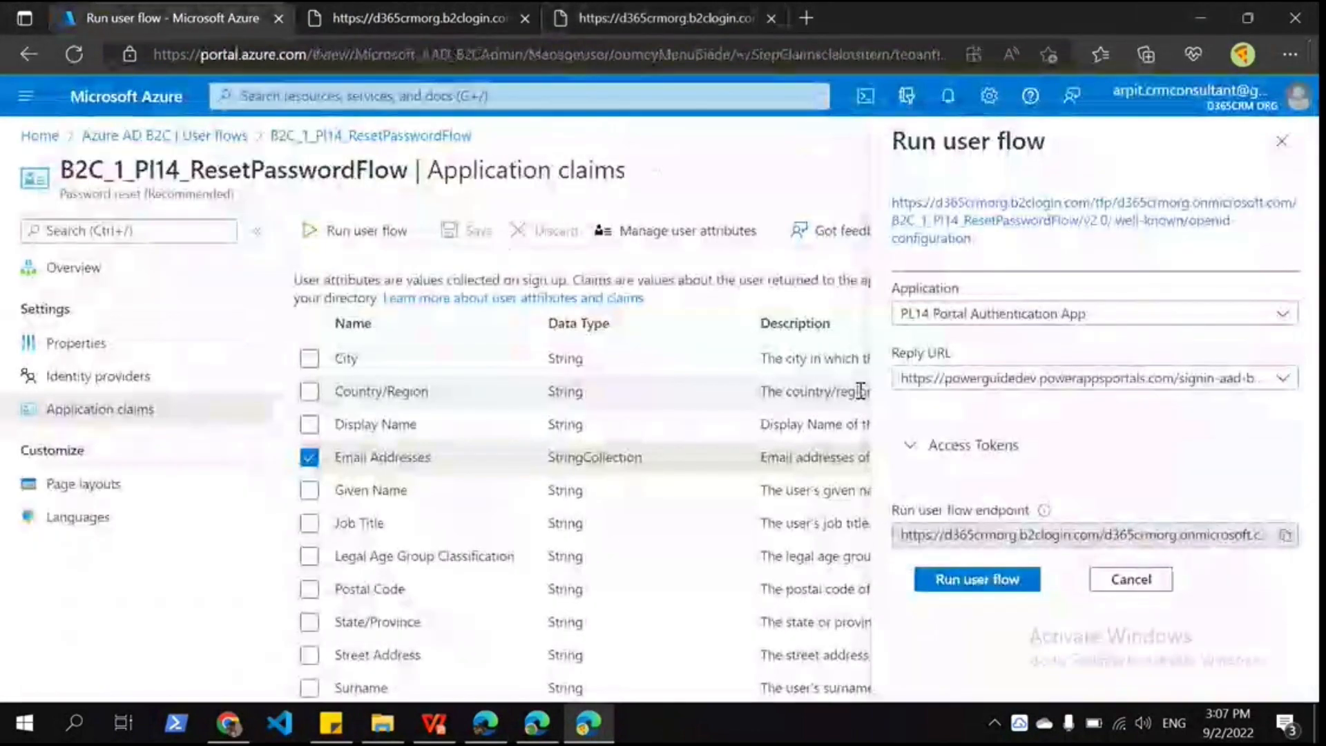
pyautogui.hotkey('alt', 'Tab')
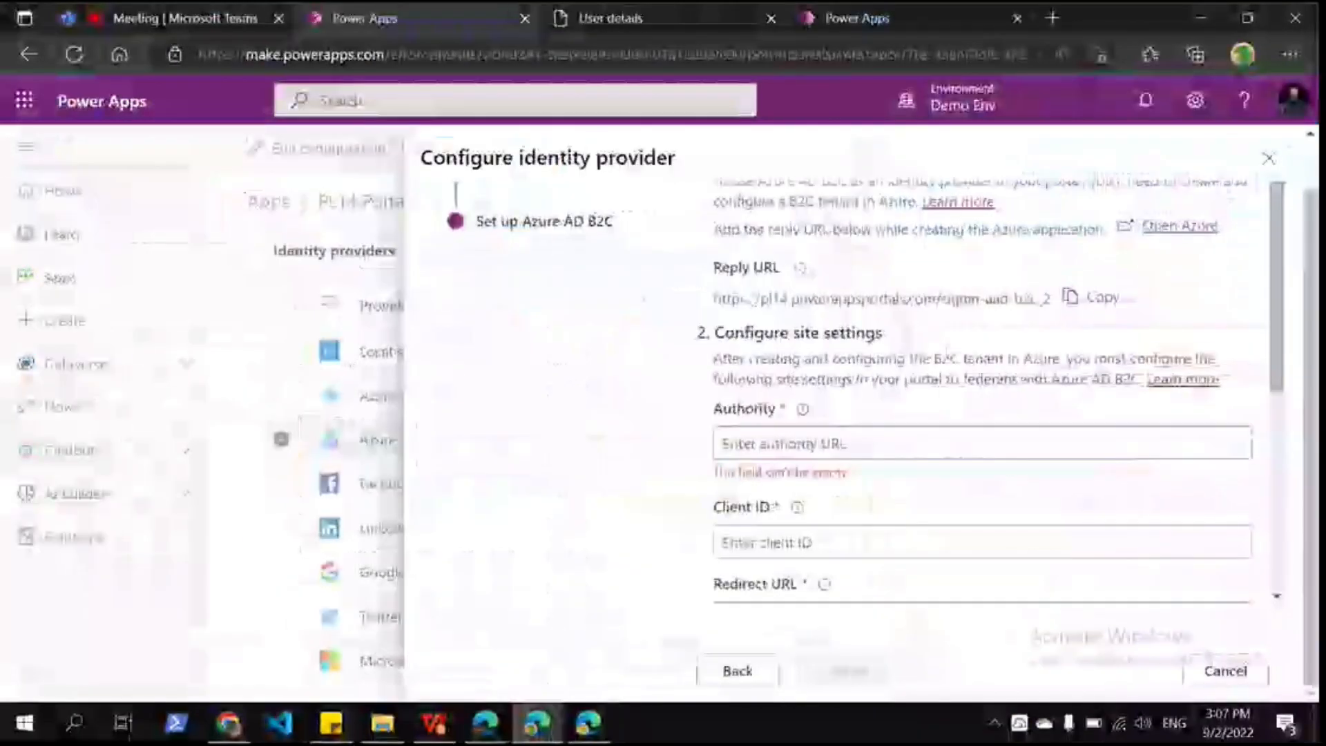
pyautogui.click(832, 532)
pyautogui.scroll(-2, 675, 358)
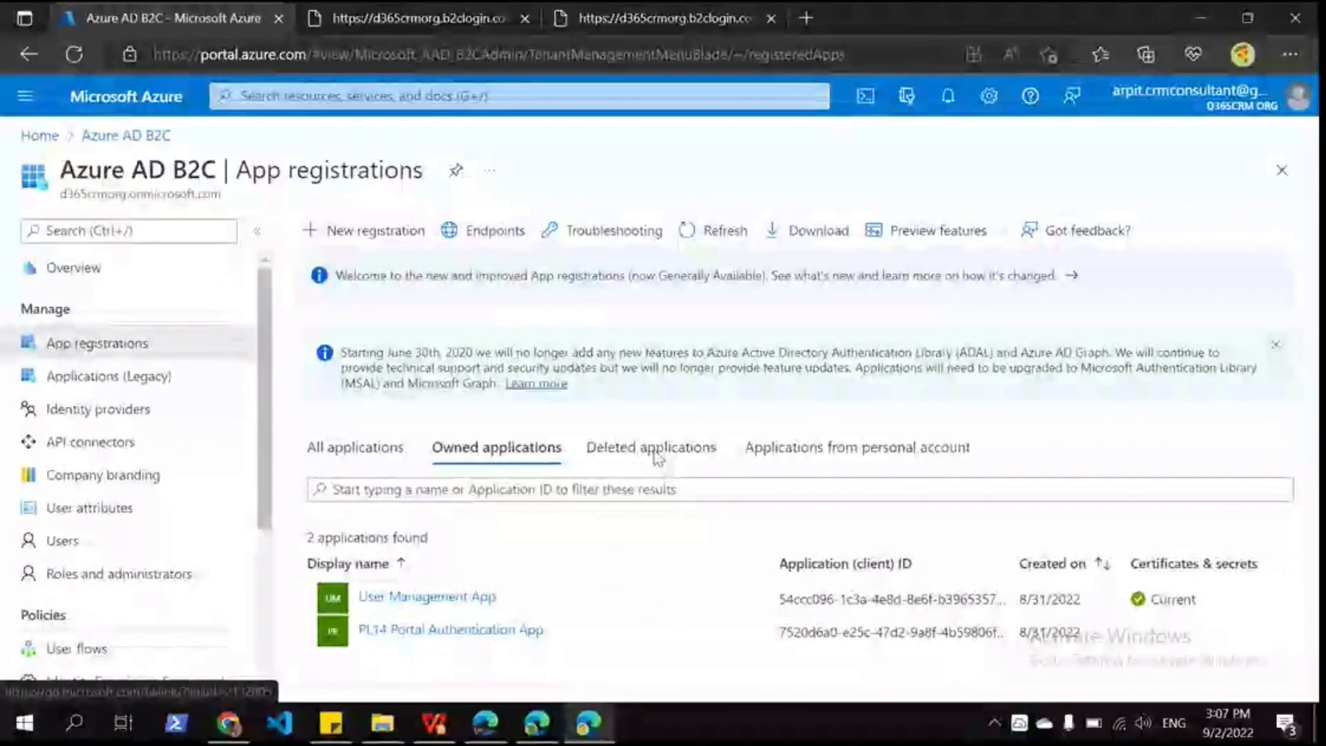
# Step: Open the PL14 Portal Authentication App registration and select its Application (client) ID
pyautogui.click(450, 630)
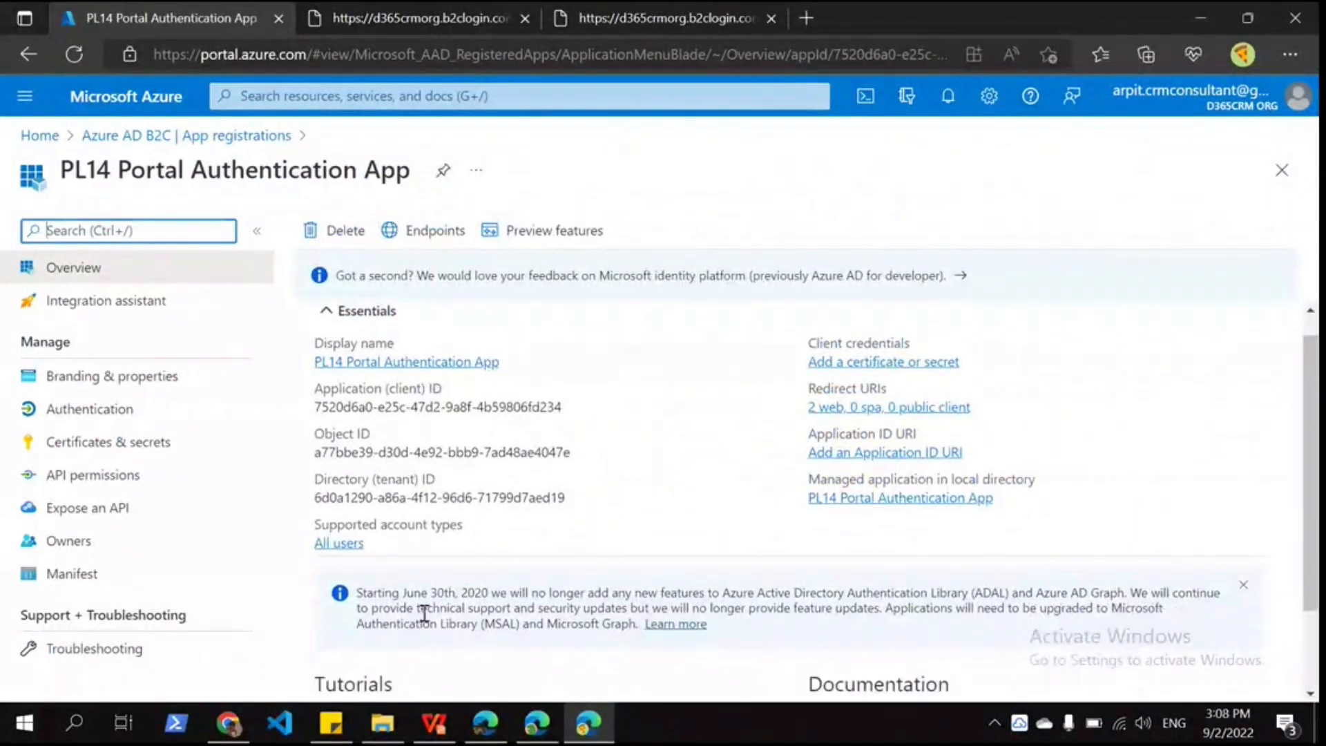
pyautogui.click(573, 407)
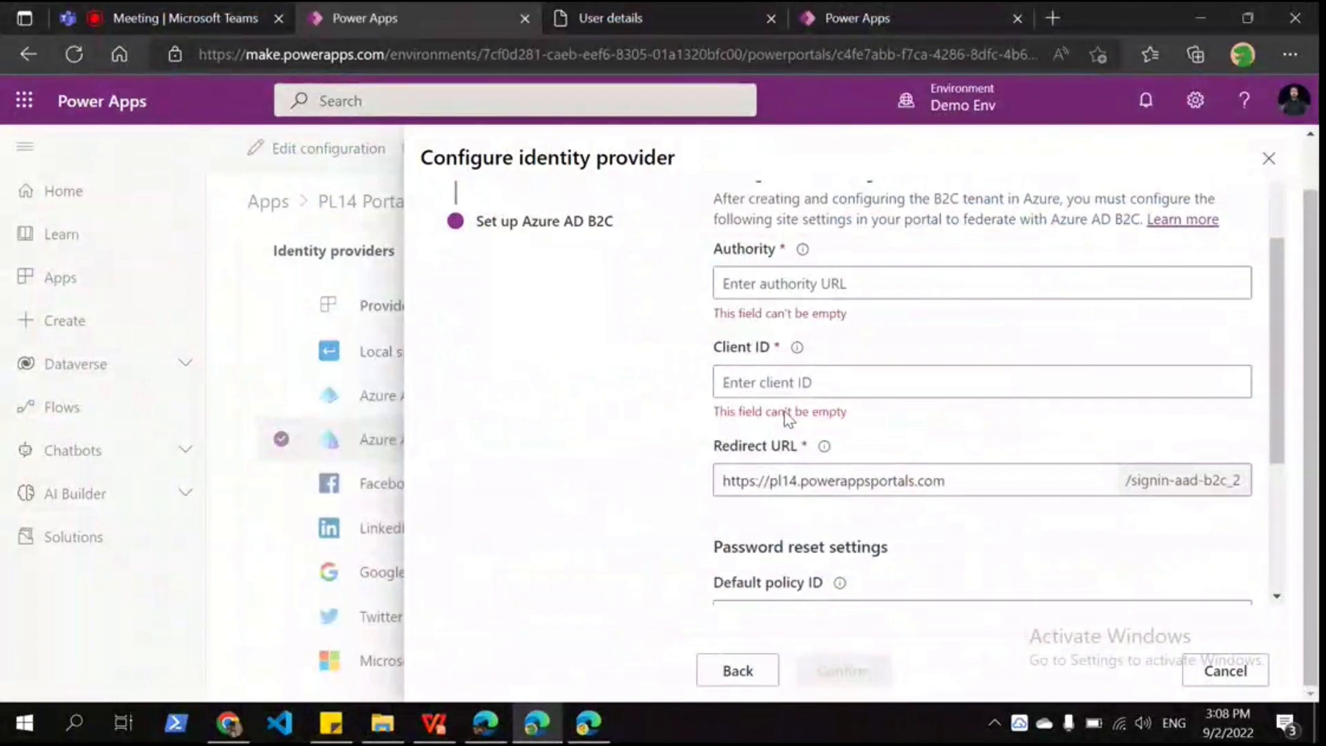
pyautogui.scroll(-3, 834, 288)
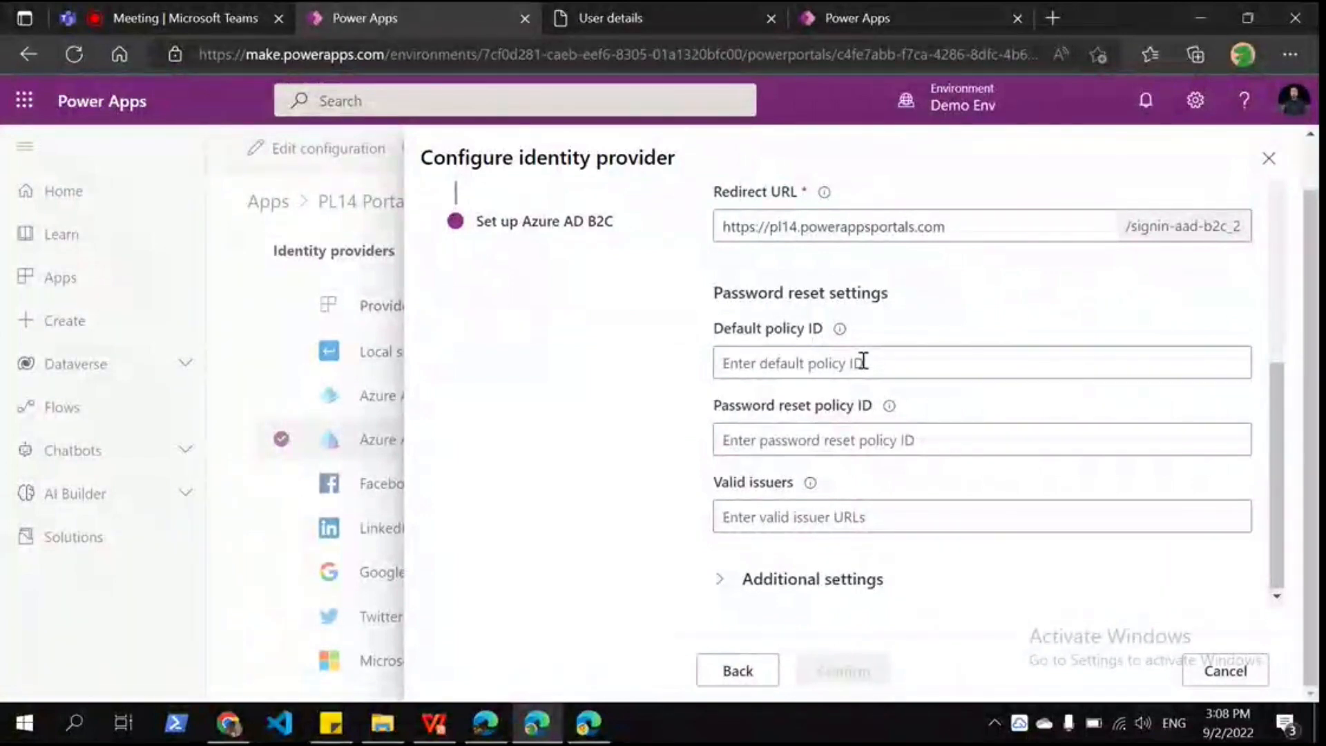
pyautogui.click(594, 731)
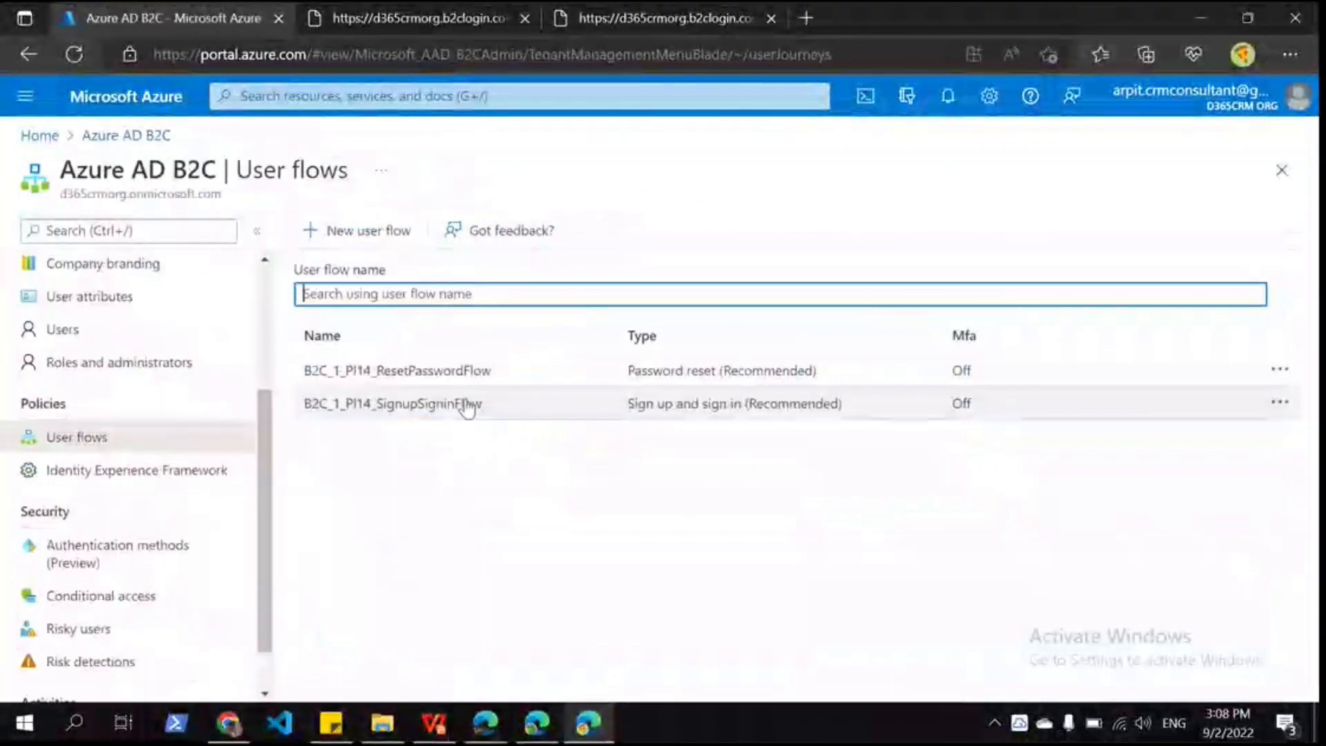
# Step: Copy the sign-up flow's name and select the reset-password flow's issuer and endpoint lines
pyautogui.click(464, 404)
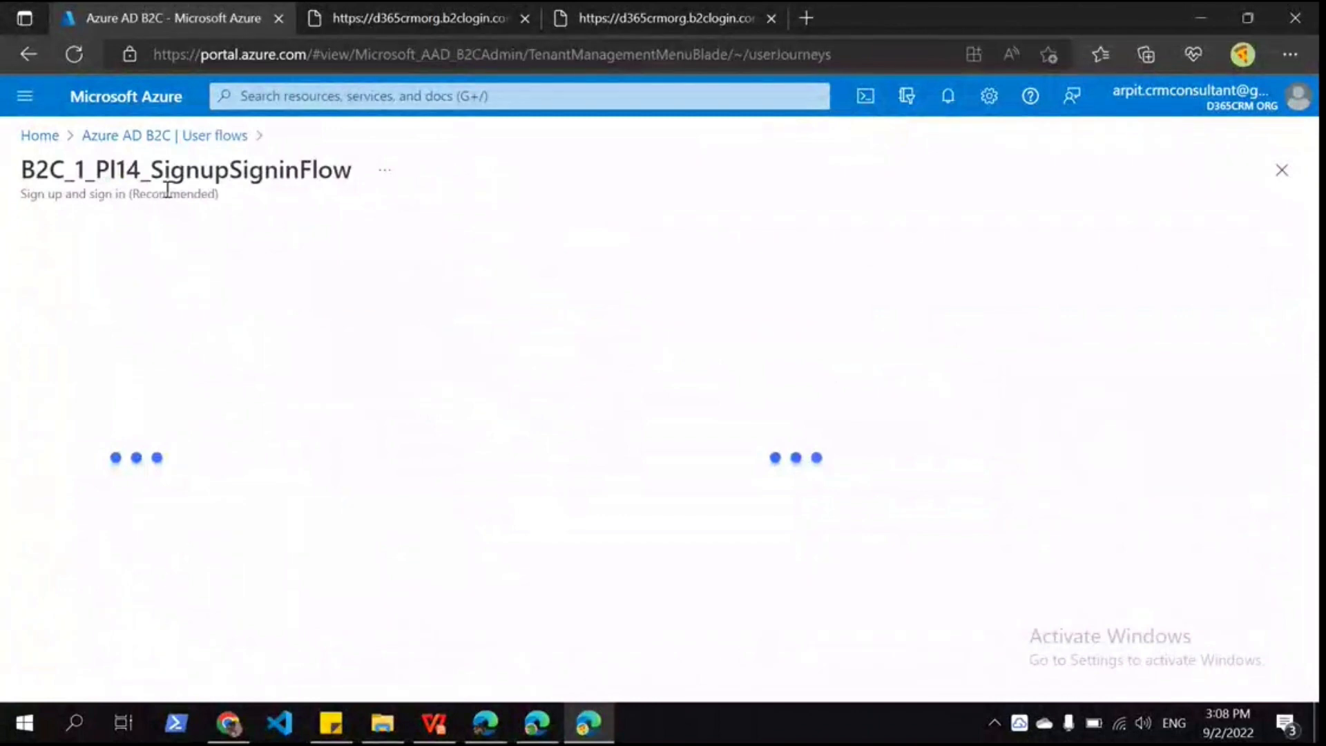
pyautogui.doubleClick(243, 184)
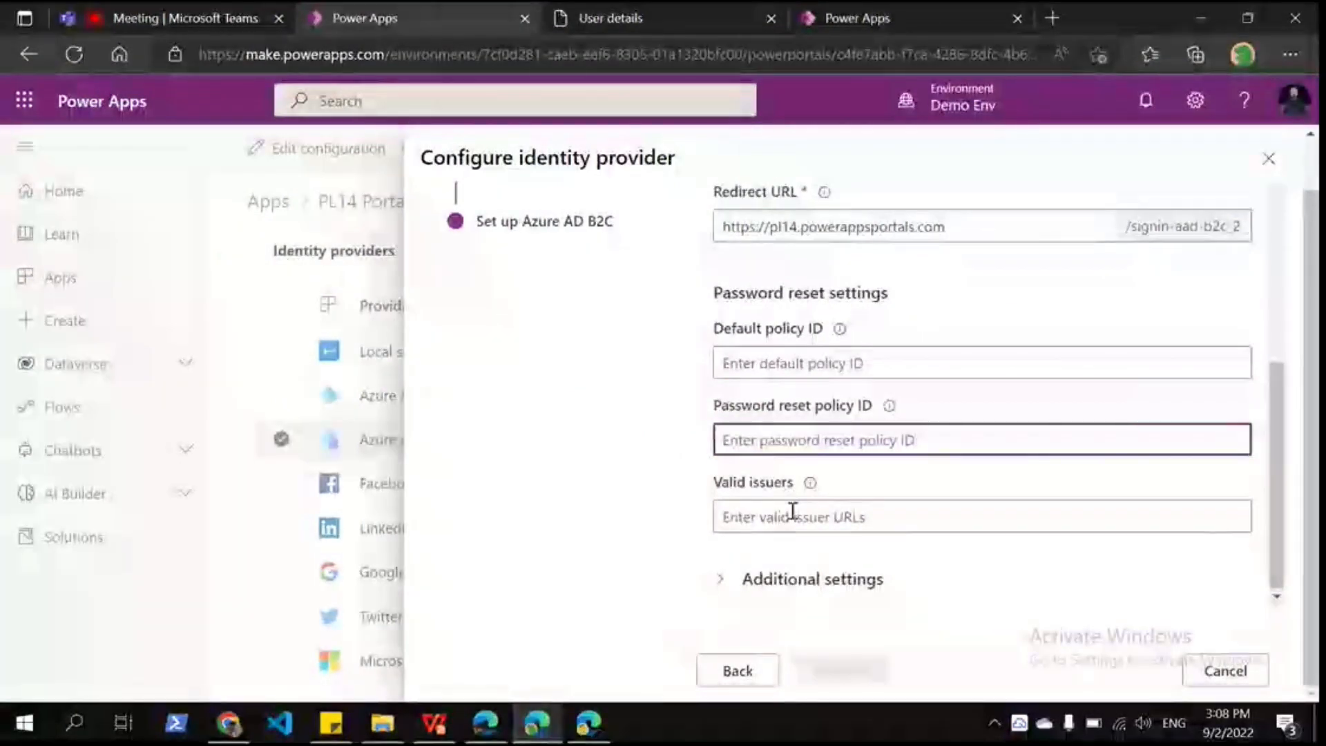
pyautogui.click(602, 728)
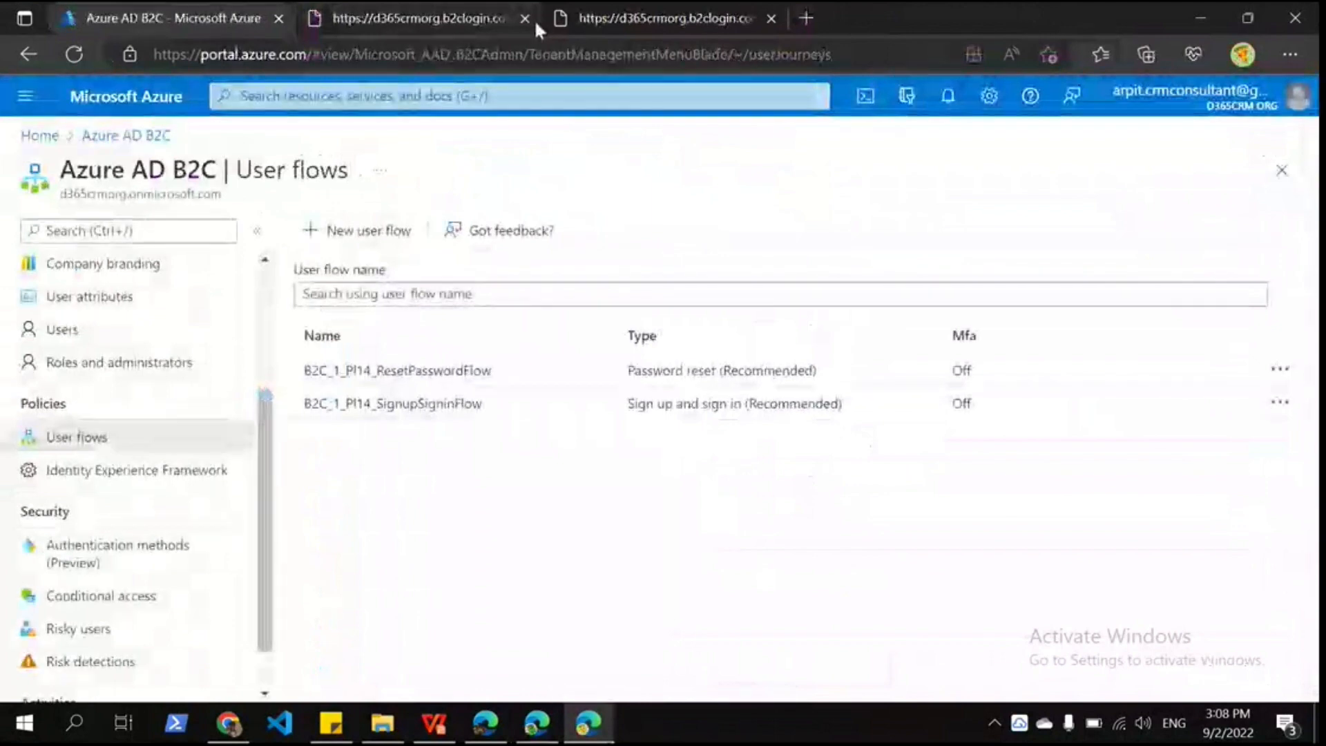
pyautogui.click(560, 19)
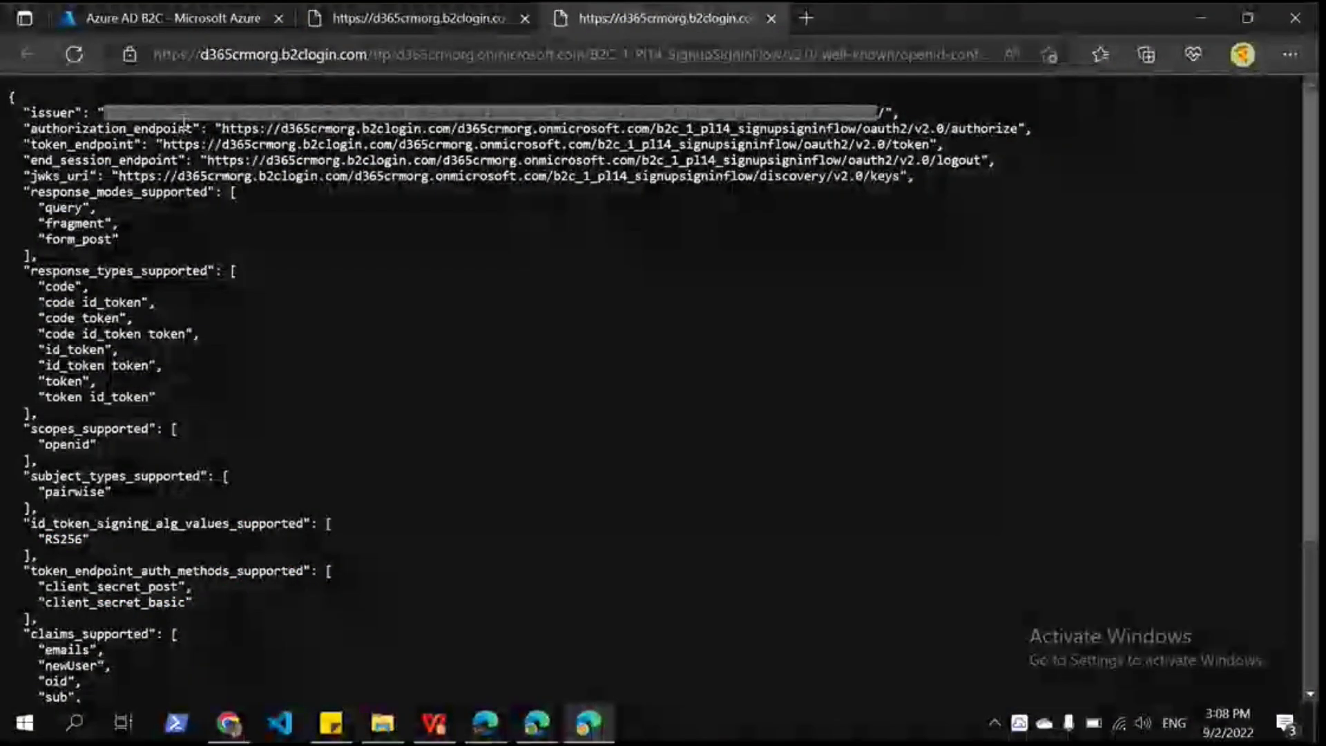
pyautogui.hotkey('ctrl', 'shift', 'Tab')
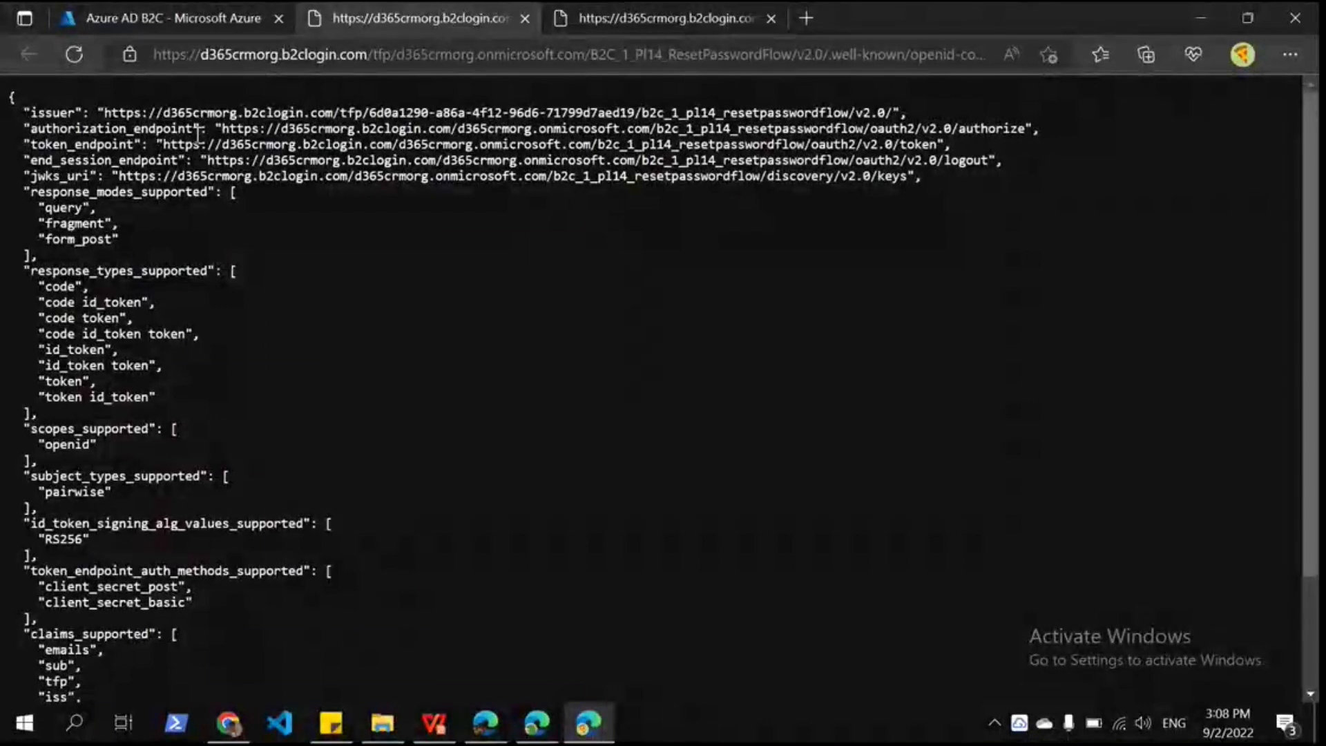
pyautogui.moveTo(134, 112); pyautogui.dragTo(817, 160)
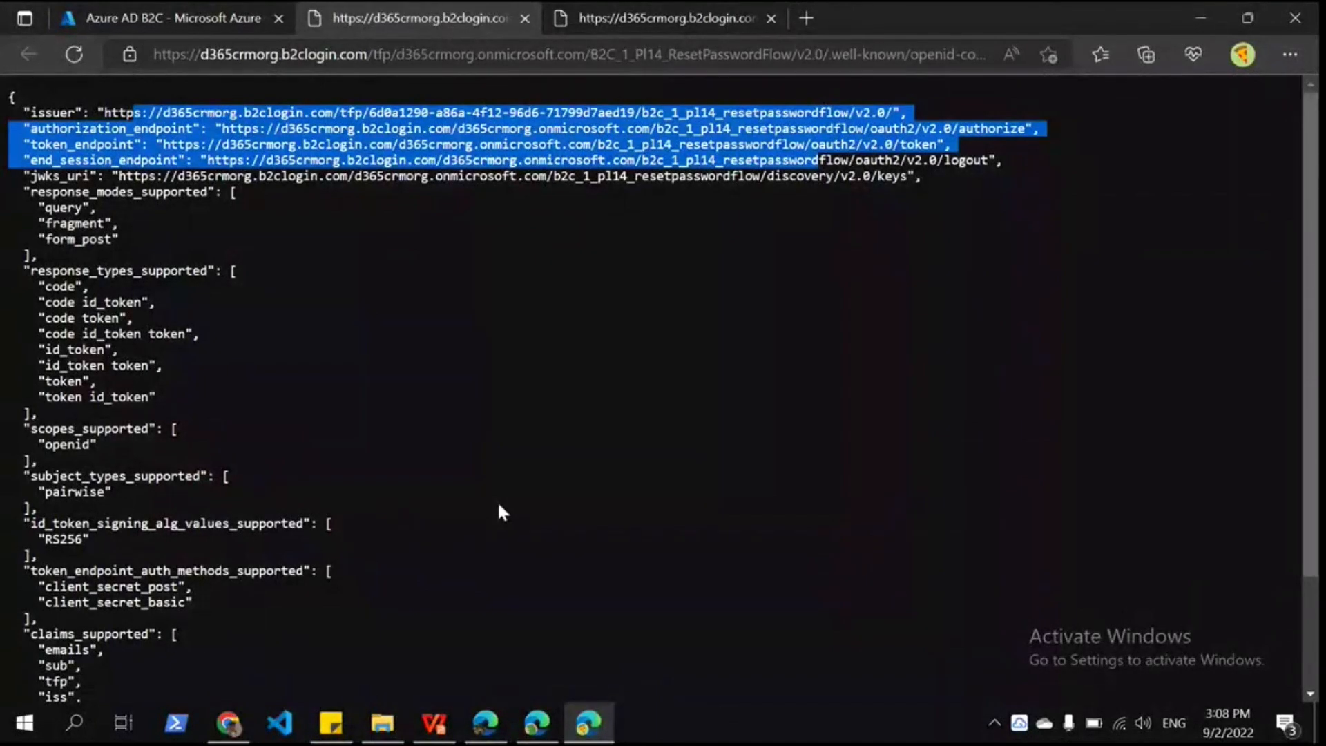
pyautogui.hotkey('alt', 'Tab')
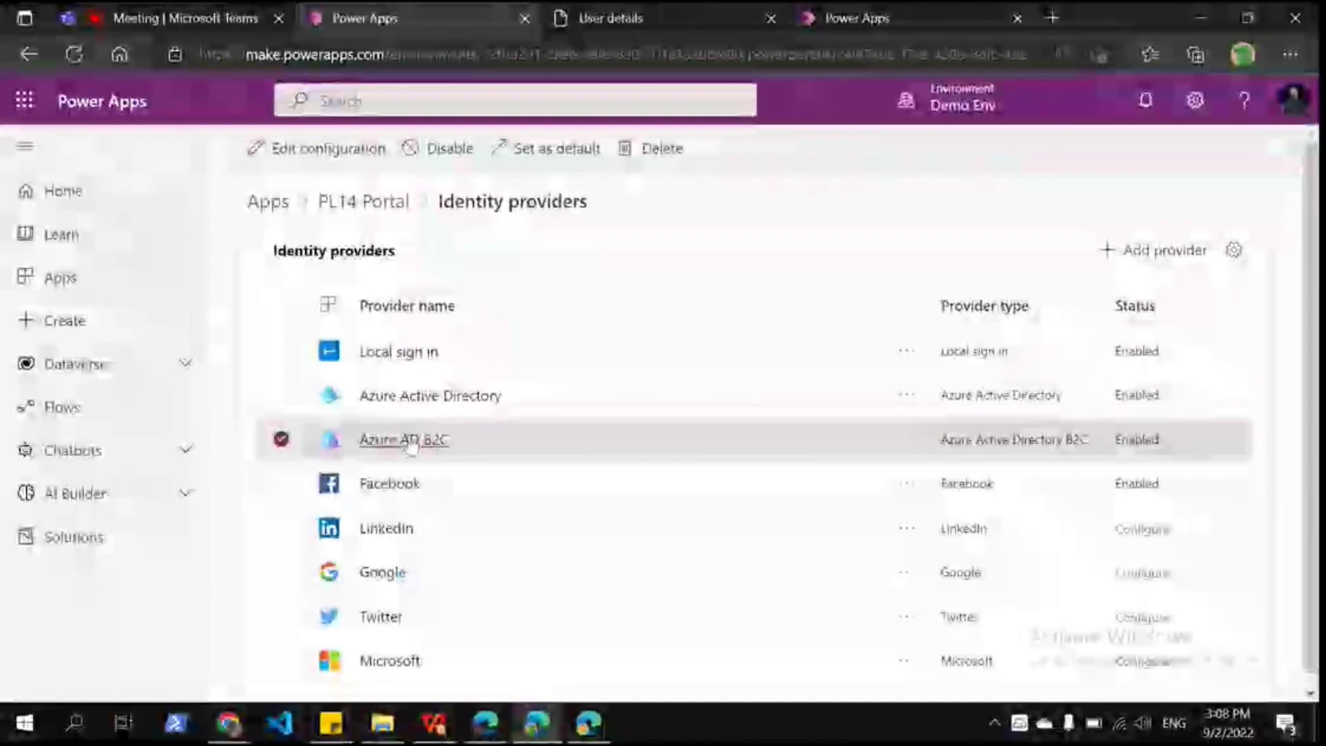
# Step: Open the Azure AD B2C provider configuration and review its Authority and Redirect URL values
pyautogui.click(408, 440)
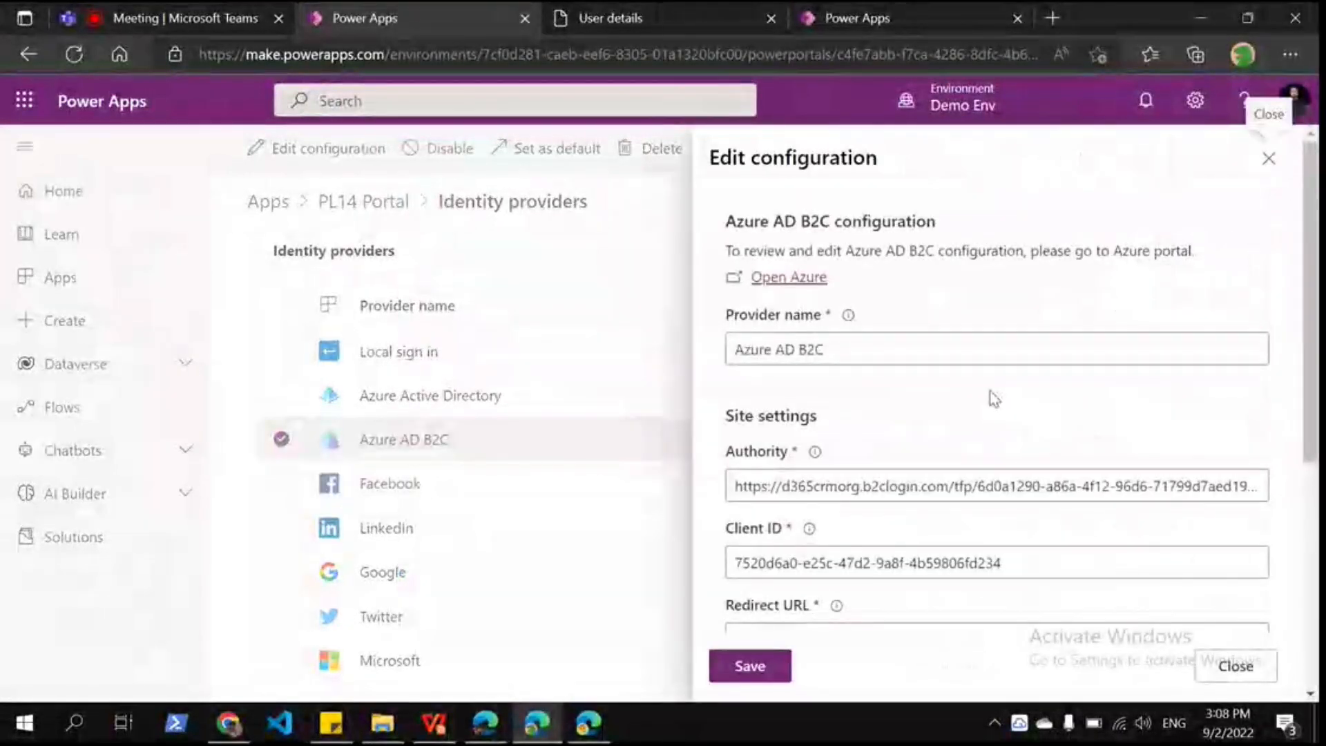
pyautogui.scroll(-2, 992, 397)
pyautogui.tripleClick(952, 324)
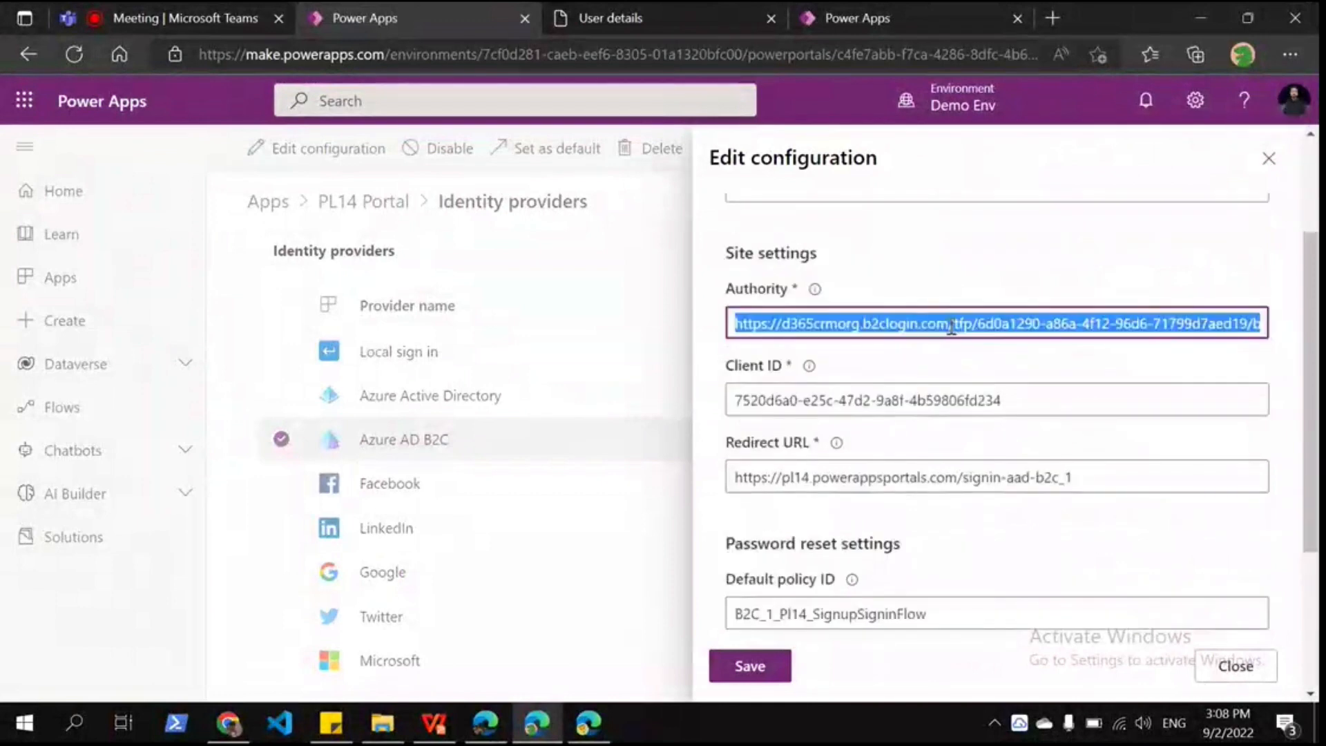
pyautogui.moveTo(1258, 323); pyautogui.dragTo(1247, 316)
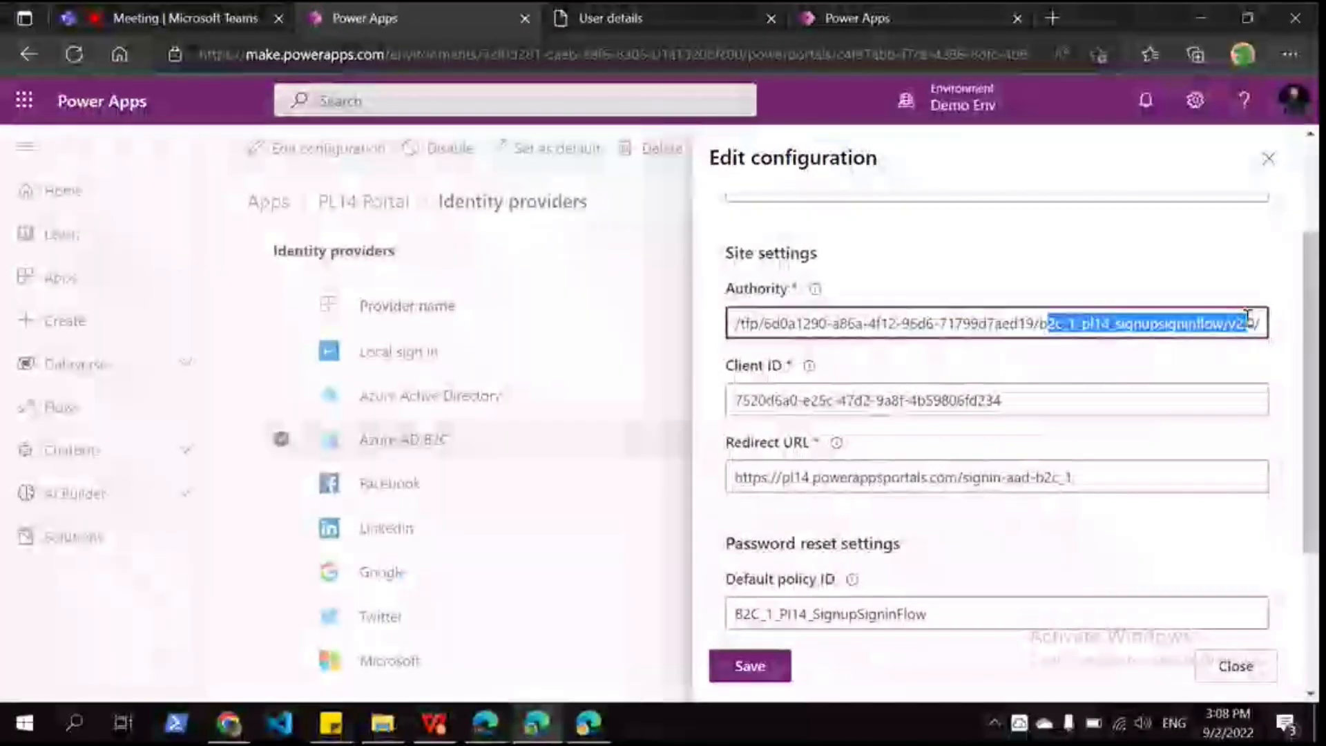
pyautogui.scroll(-2, 758, 378)
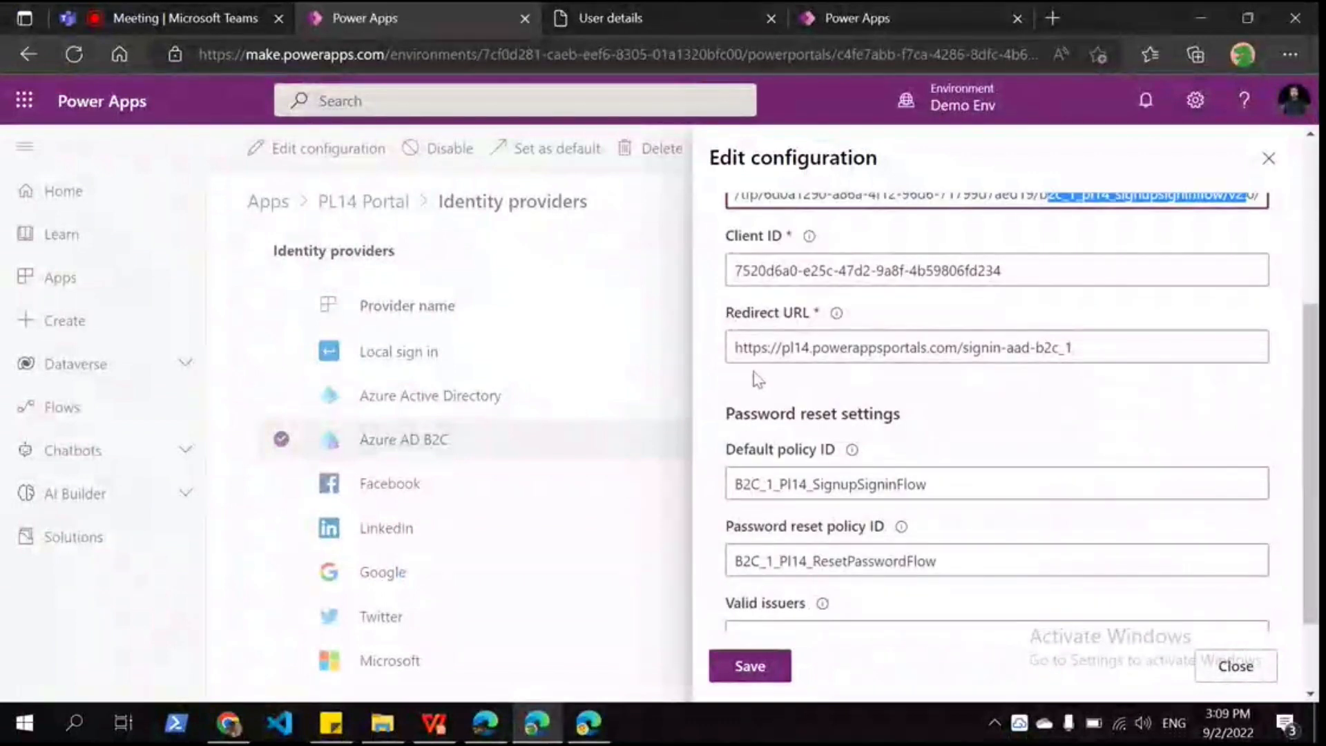
pyautogui.click(776, 346)
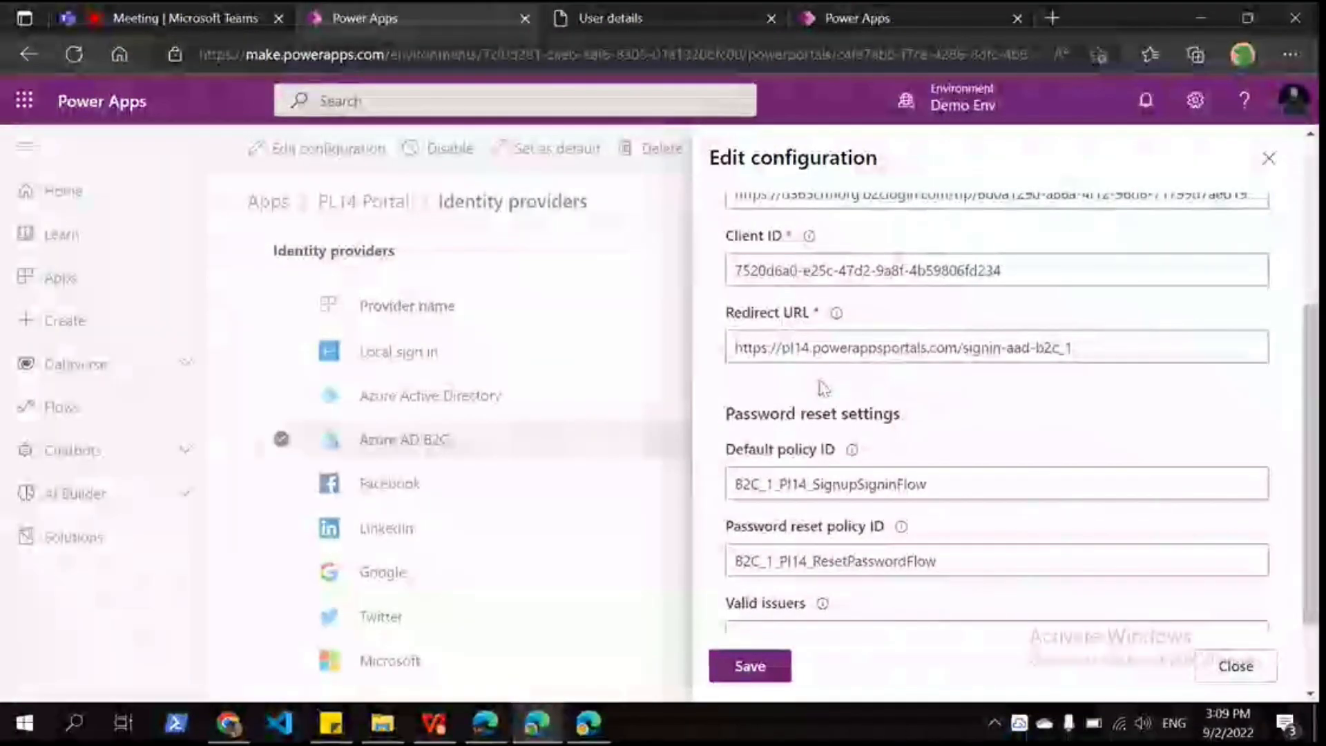
# Step: Check the default and password-reset policy IDs and Valid issuers, and expand Additional settings
pyautogui.scroll(-1, 763, 385)
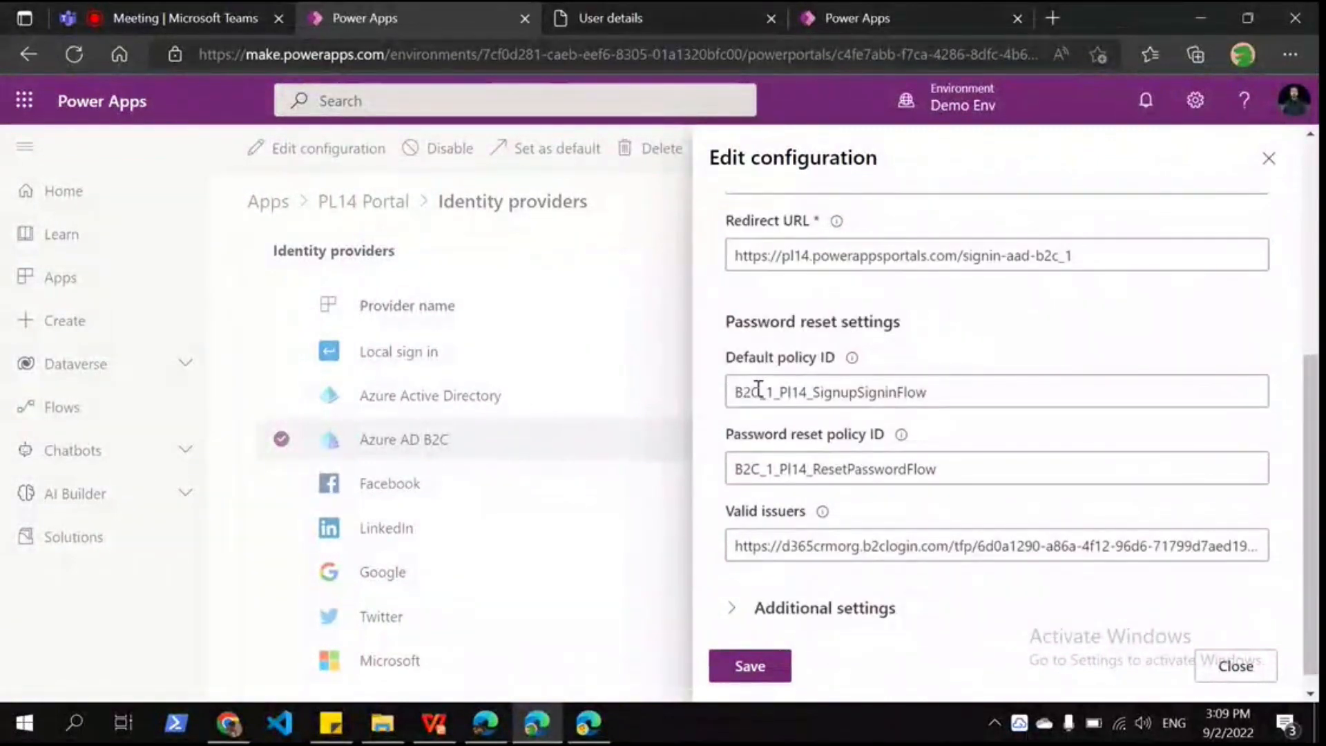
pyautogui.click(777, 370)
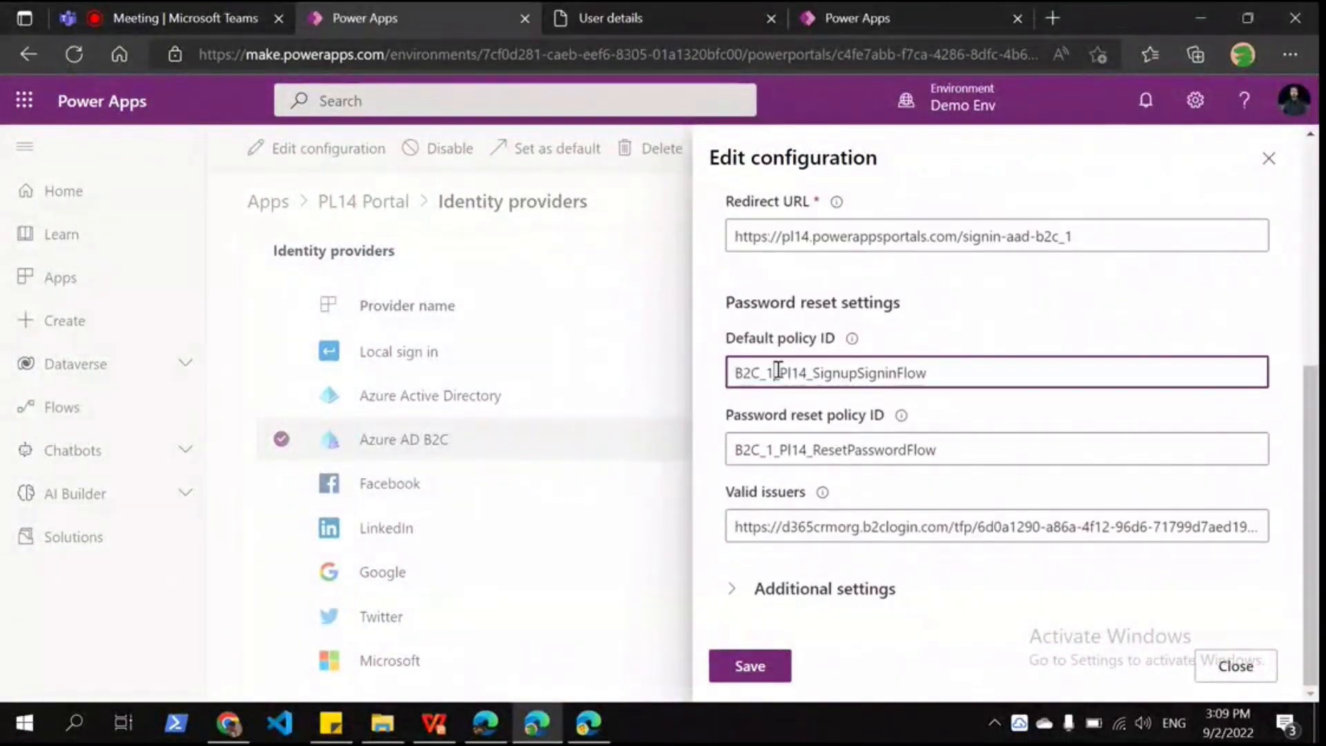
pyautogui.click(788, 451)
pyautogui.moveTo(788, 451); pyautogui.dragTo(955, 449)
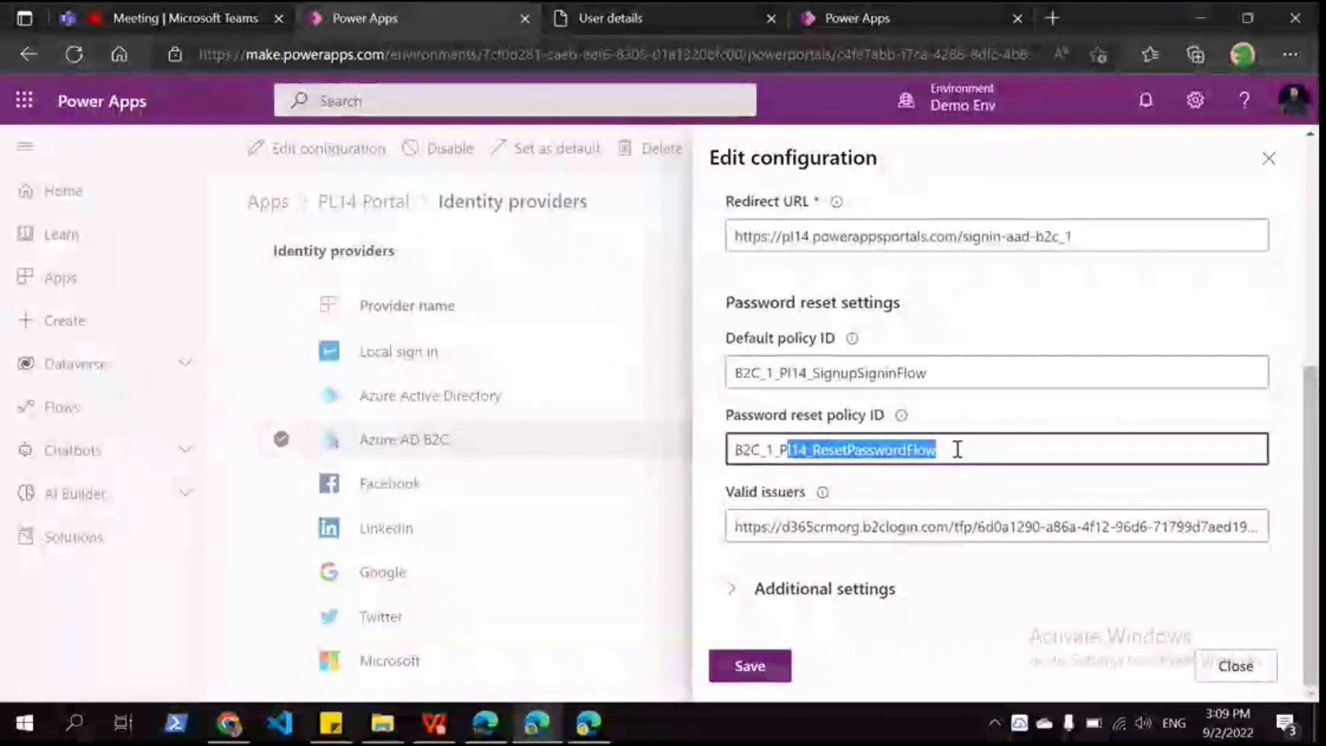
pyautogui.click(941, 494)
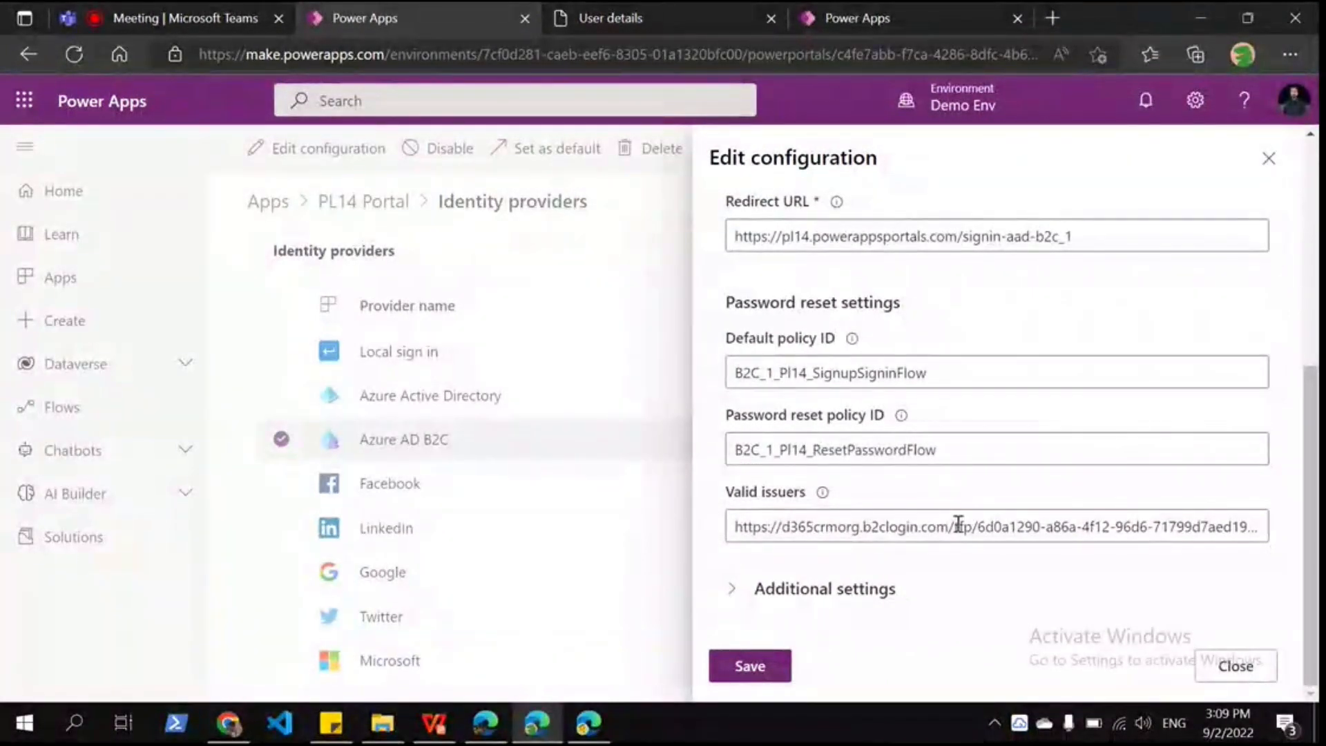
pyautogui.moveTo(958, 525)
pyautogui.mouseDown()
pyautogui.moveTo(1167, 525)
pyautogui.moveTo(770, 511)
pyautogui.moveTo(932, 526)
pyautogui.mouseUp()
pyautogui.click(902, 526)
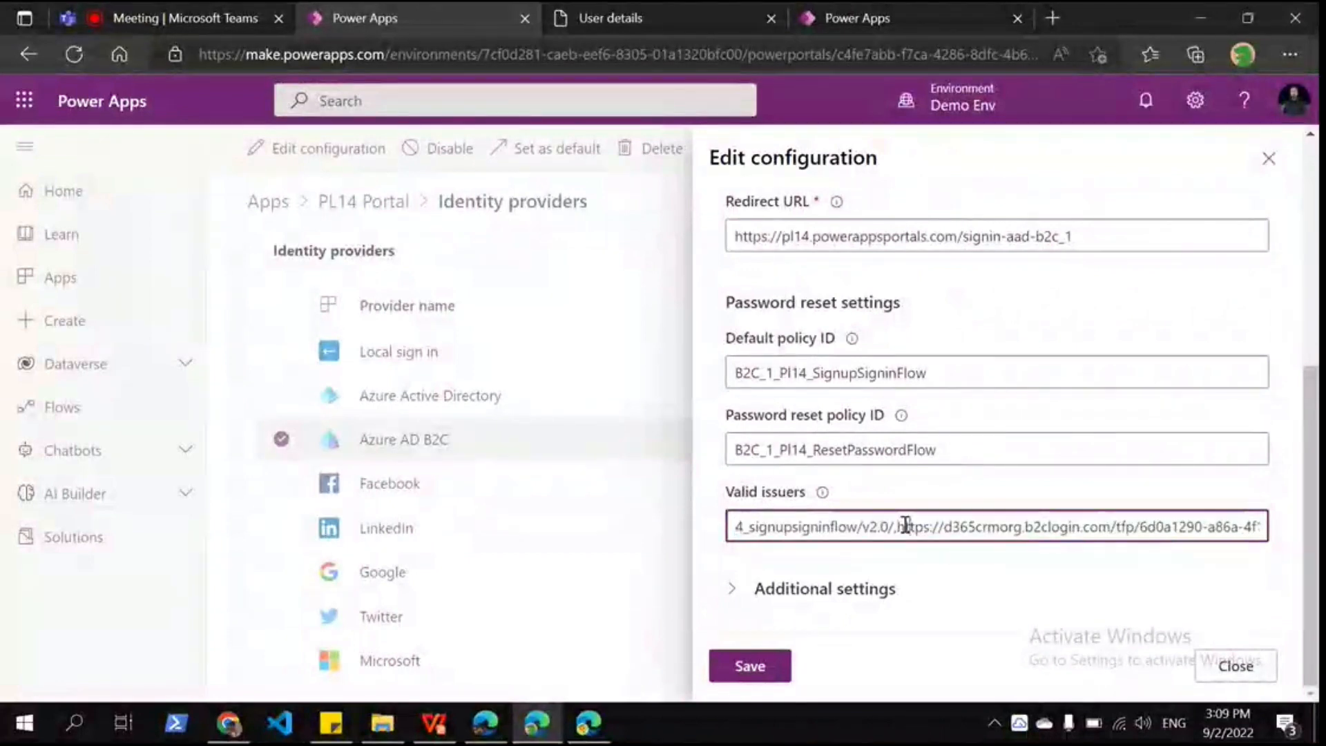
pyautogui.hotkey('shift', 'End')
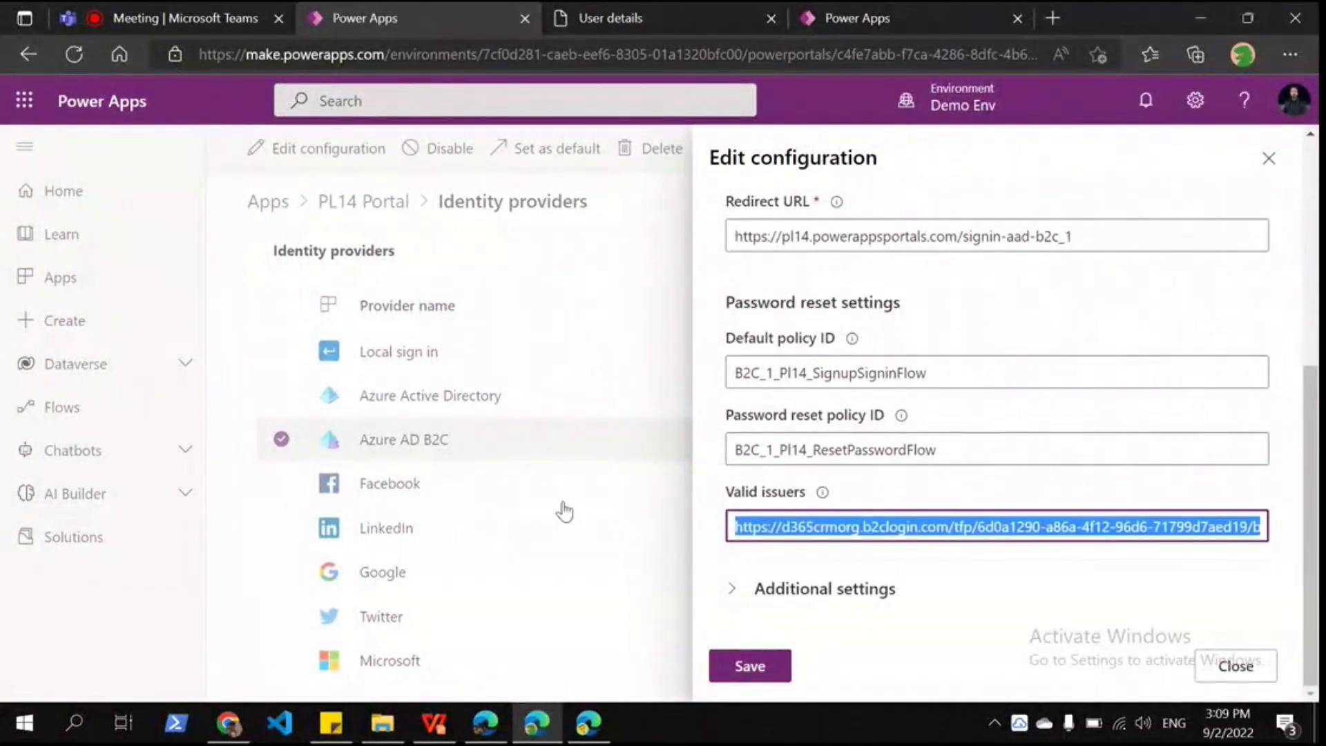
pyautogui.click(729, 590)
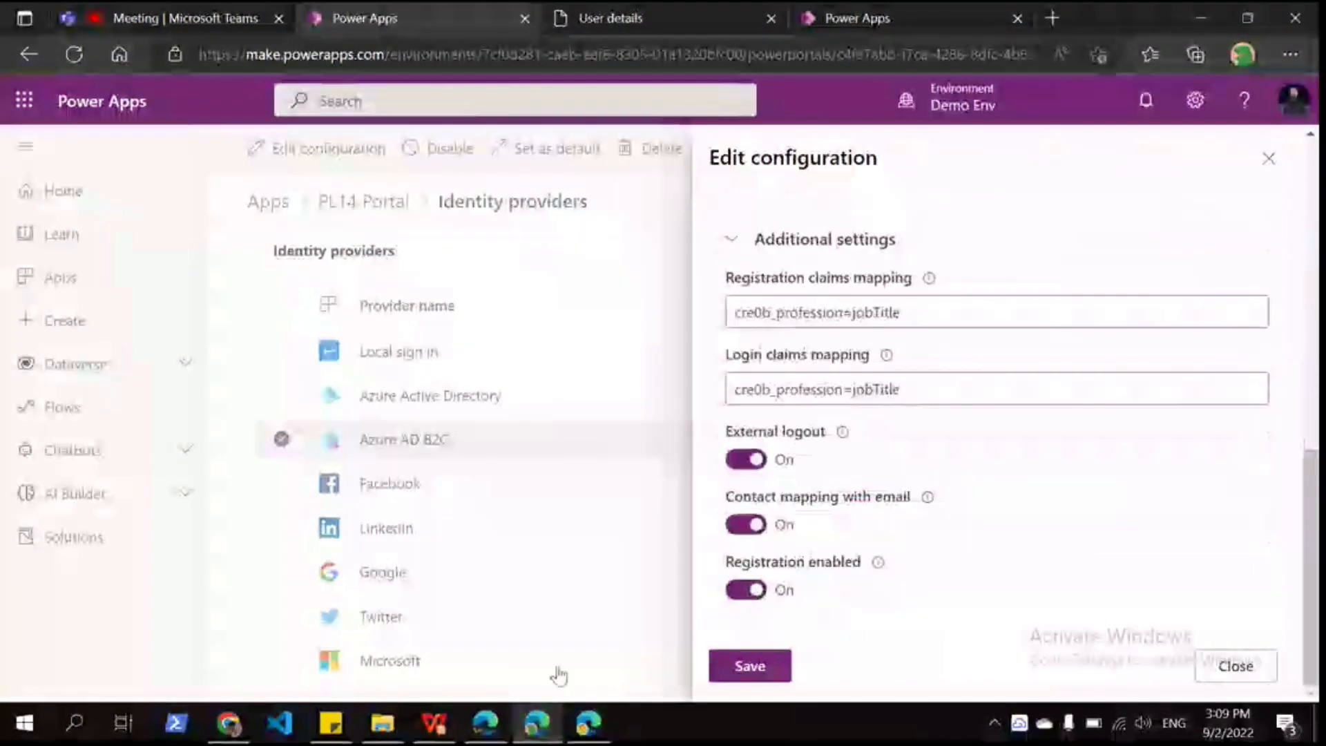
pyautogui.click(584, 725)
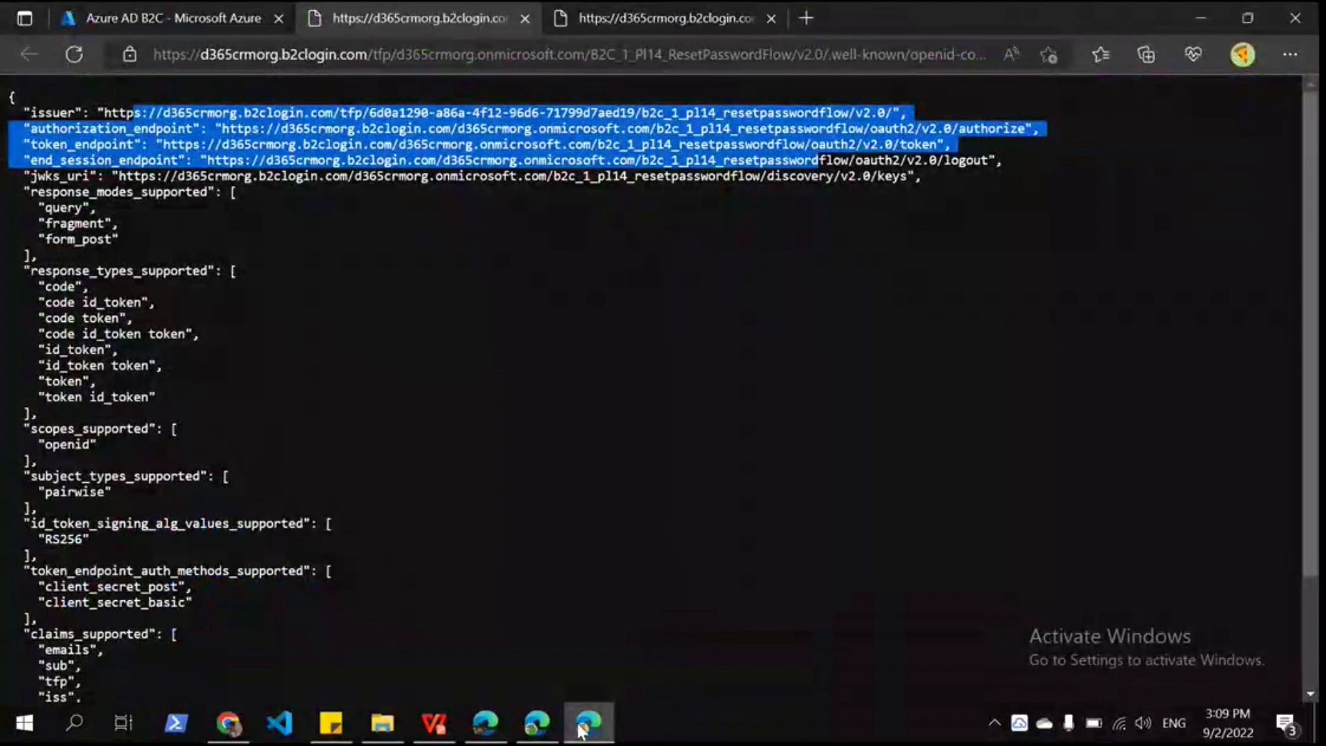
# Step: Open the sign-up flow's OpenID configuration and select its claims_supported list
pyautogui.hotkey('ctrl', 'shift', 'Tab')
pyautogui.scroll(-1, 118, 444)
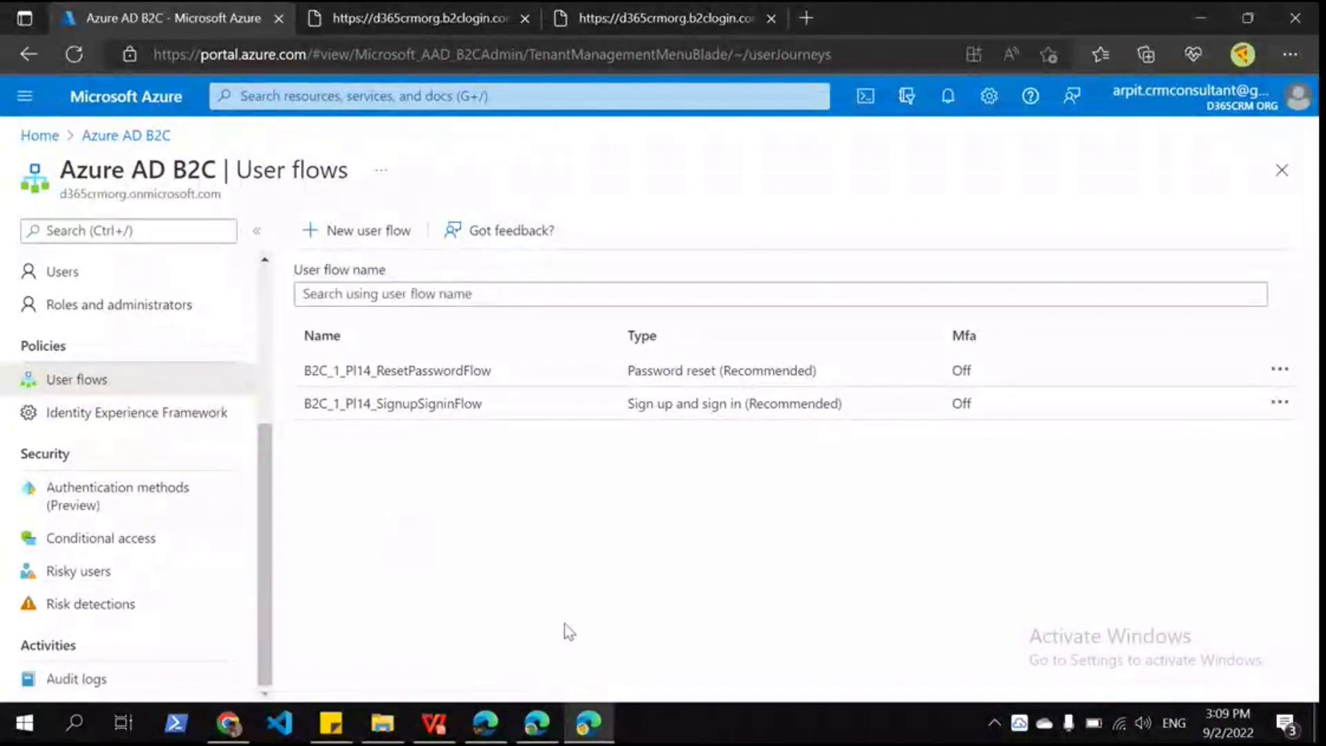
pyautogui.click(694, 13)
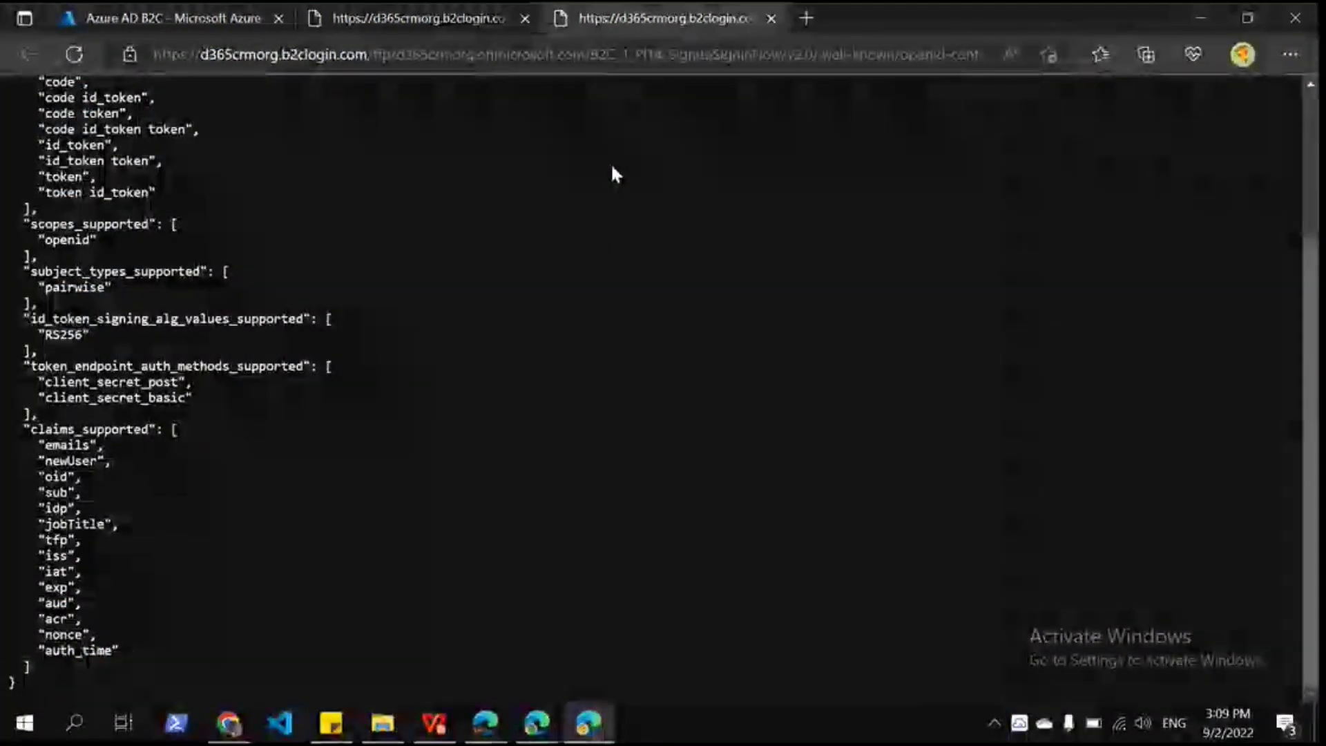
pyautogui.doubleClick(89, 428)
pyautogui.moveTo(38, 445); pyautogui.dragTo(240, 656)
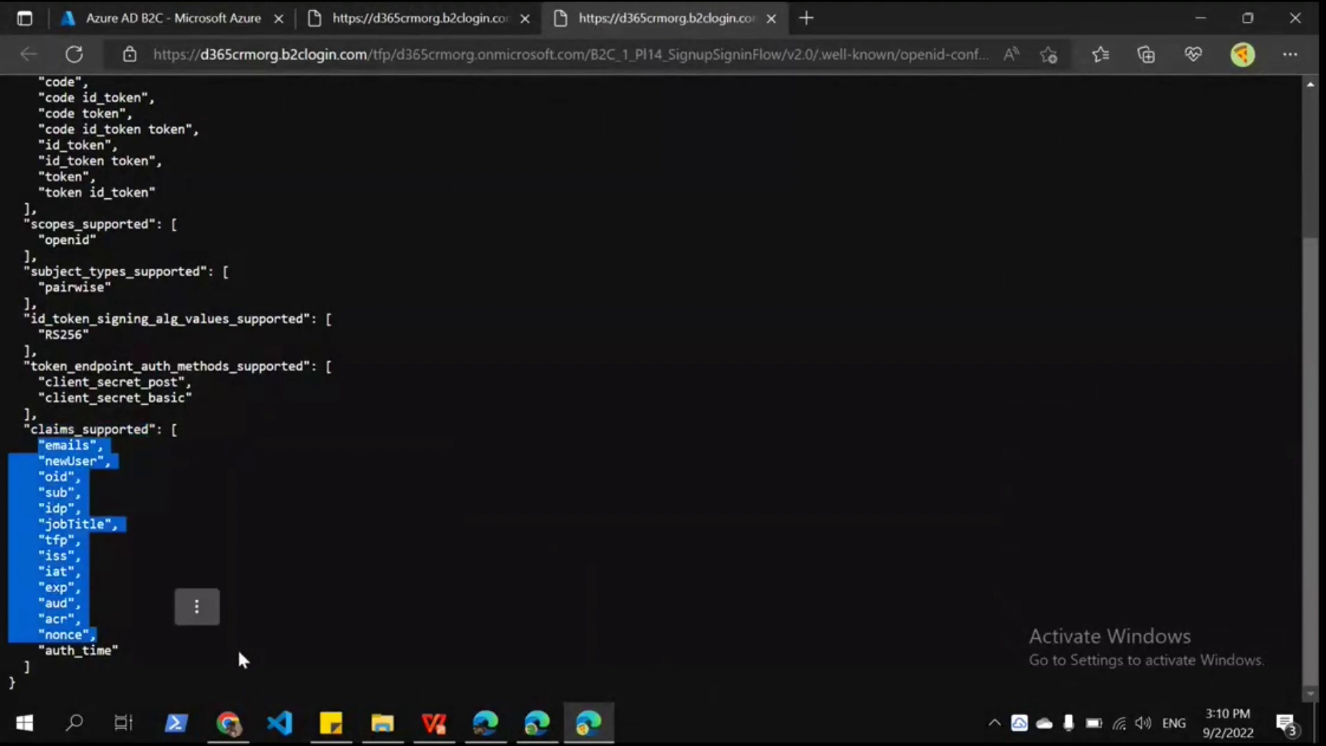
pyautogui.click(237, 648)
# Step: Highlight jobTitle among the supported claims, then return to the B2C User flows page
pyautogui.doubleClick(74, 524)
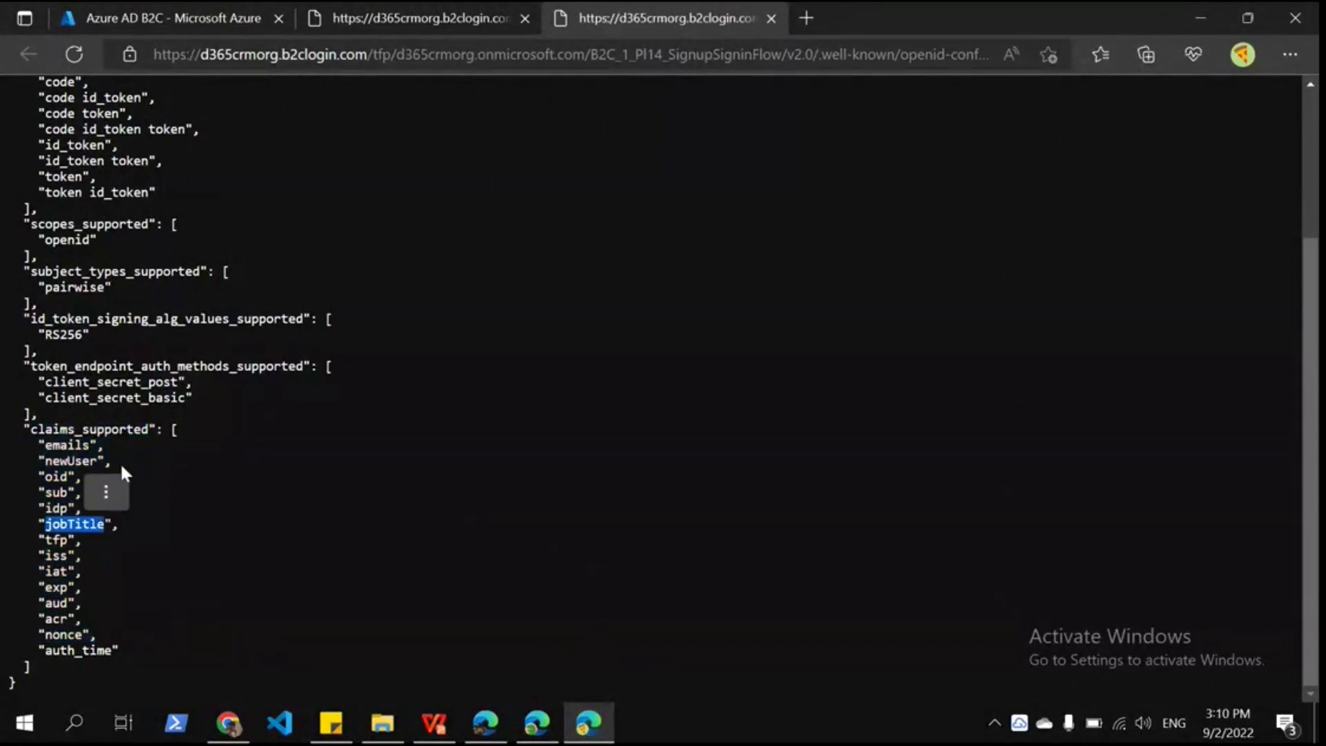
pyautogui.click(106, 491)
pyautogui.click(138, 490)
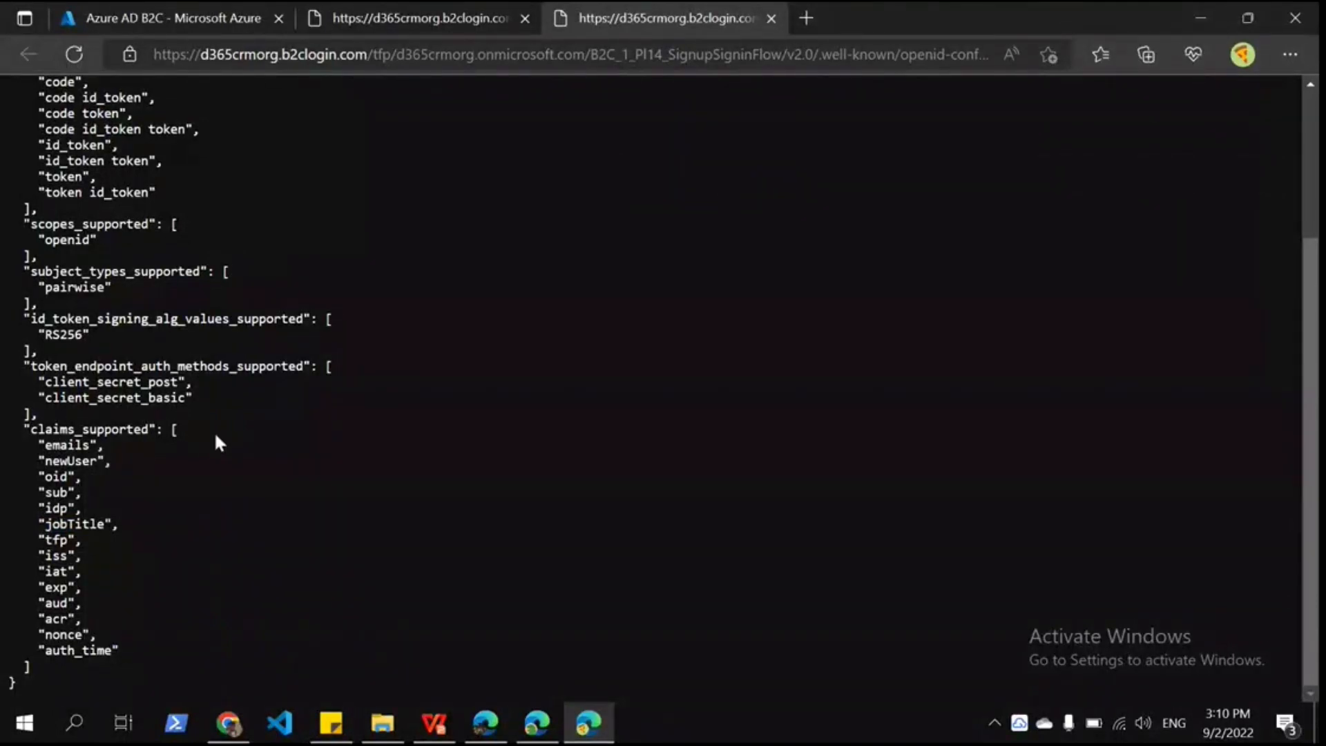
pyautogui.doubleClick(75, 523)
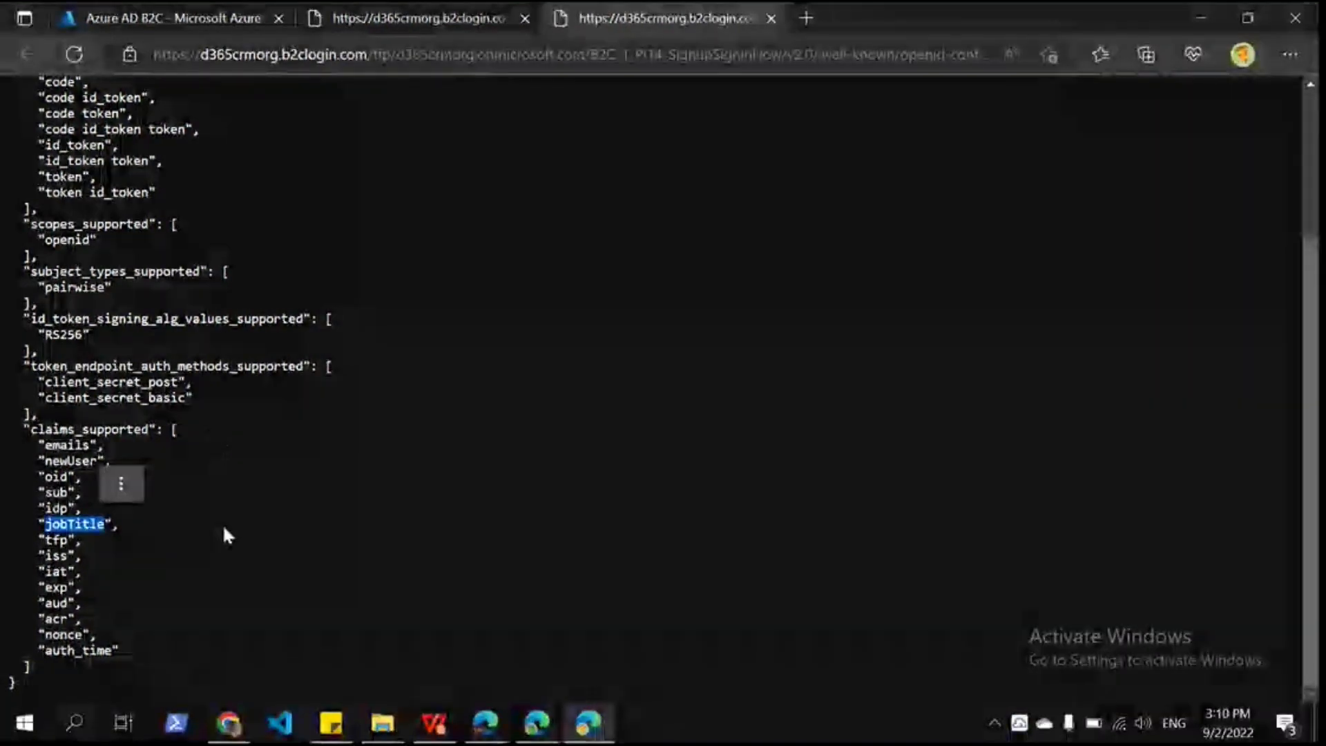
pyautogui.click(223, 528)
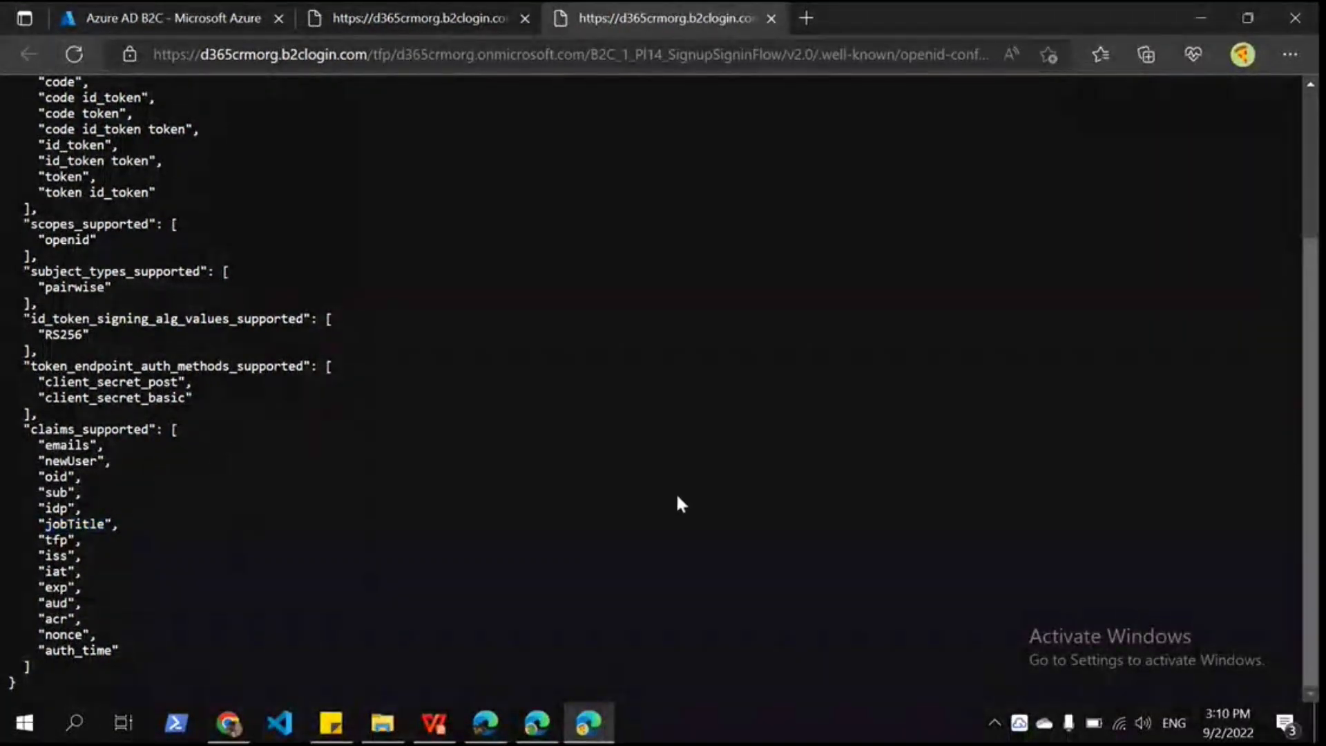
pyautogui.hotkey('ctrl', 'Tab')
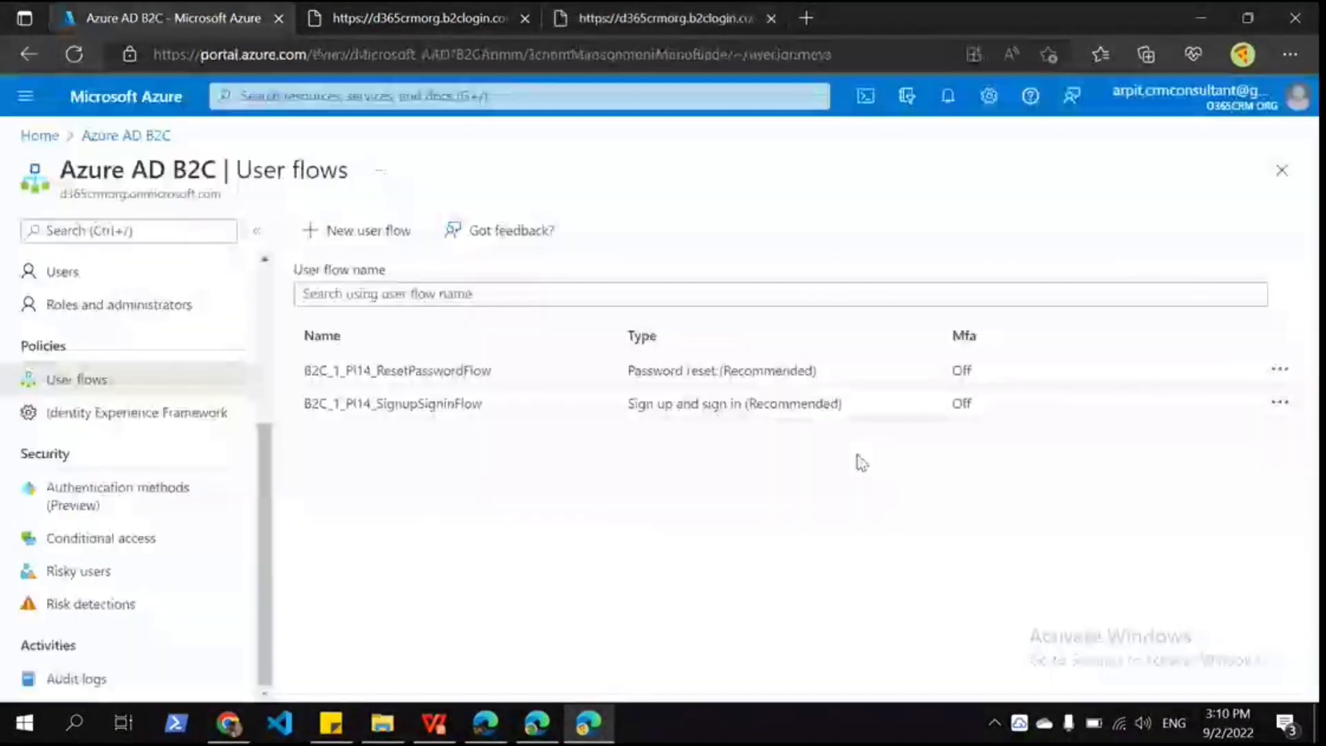
# Step: Back in Power Apps, scroll to the Registration claims mapping cre0b_profession=jobTitle and highlight it
pyautogui.click(546, 722)
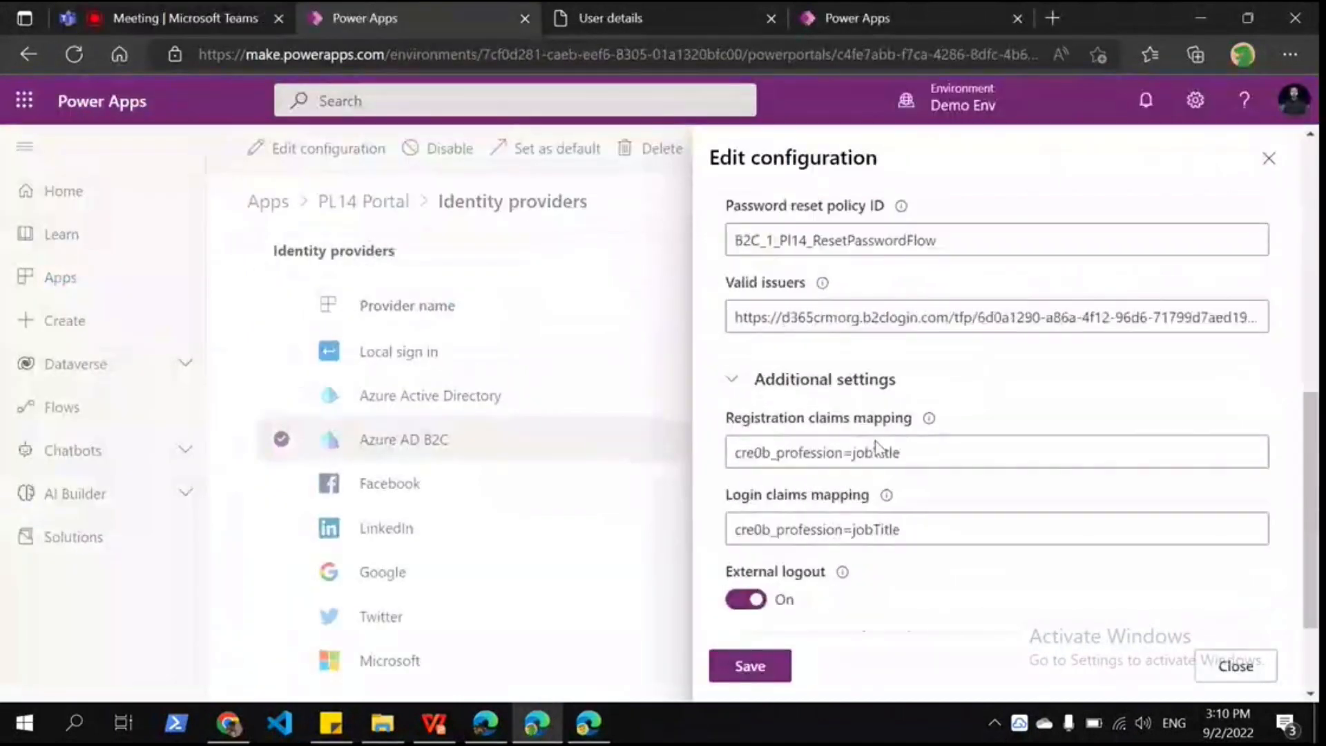
pyautogui.scroll(-3, 884, 445)
pyautogui.scroll(-2, 875, 449)
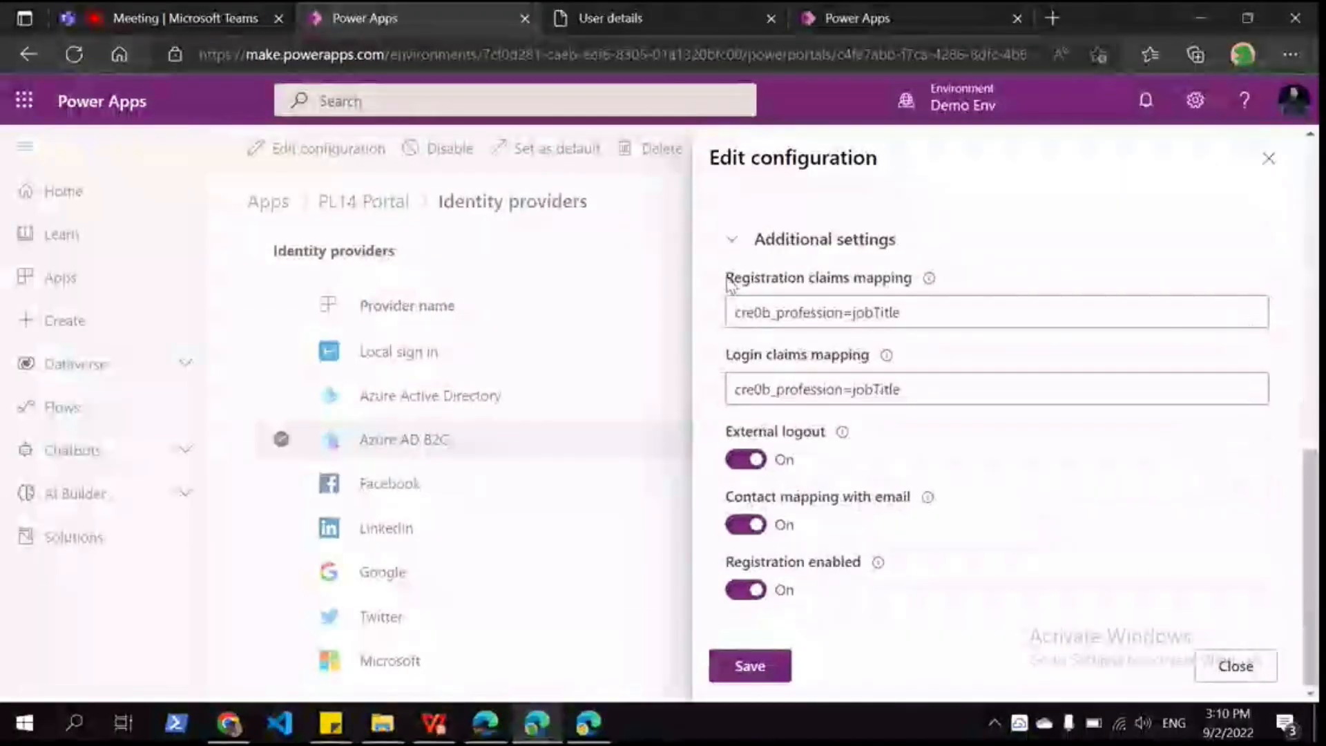
pyautogui.tripleClick(732, 278)
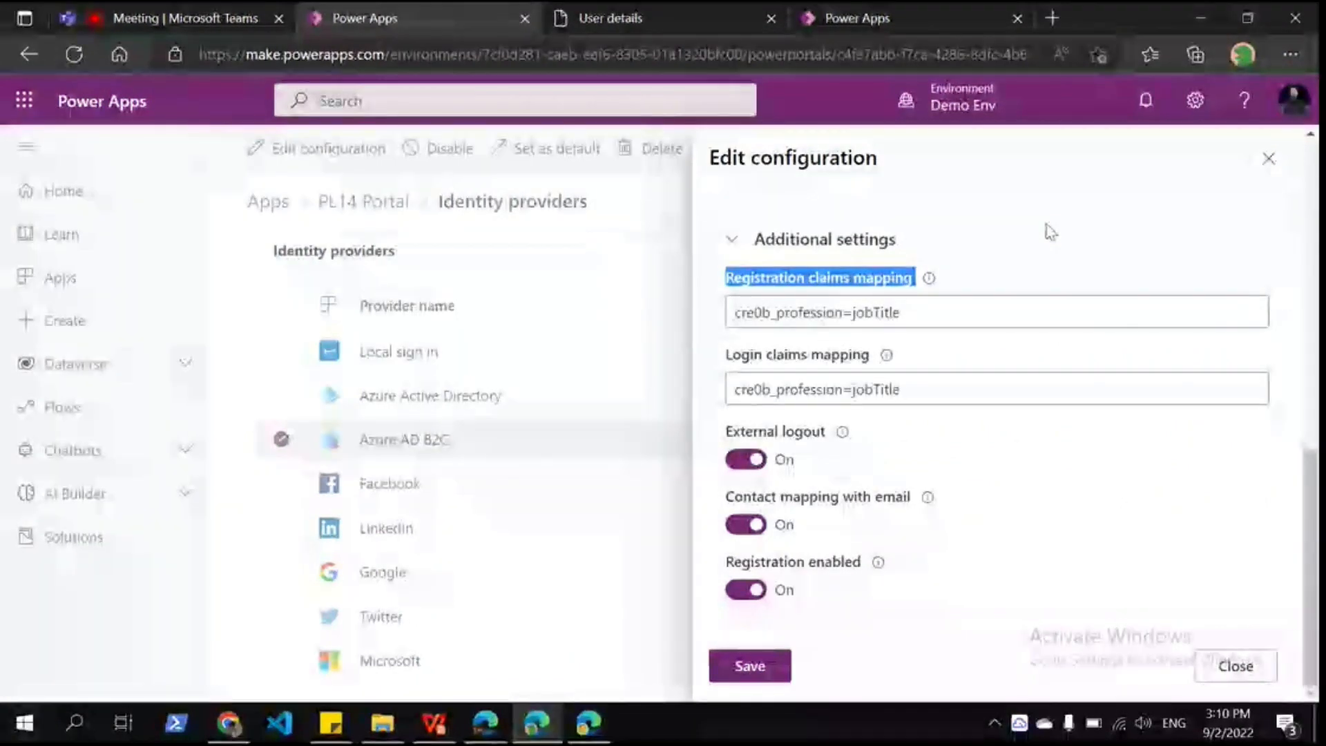
pyautogui.click(997, 283)
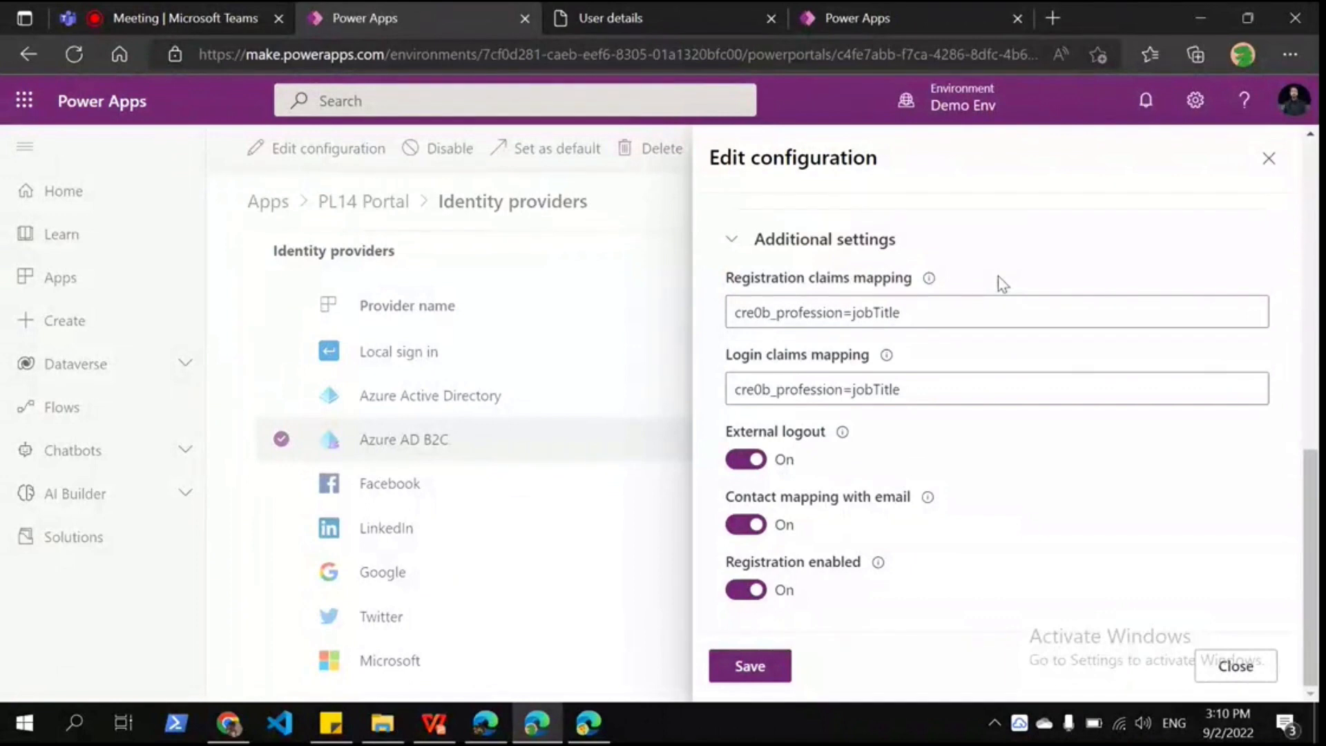
# Step: In a new tab, edit the Contacts Profession column and confirm its logical name cre0b_profession
pyautogui.click(1044, 21)
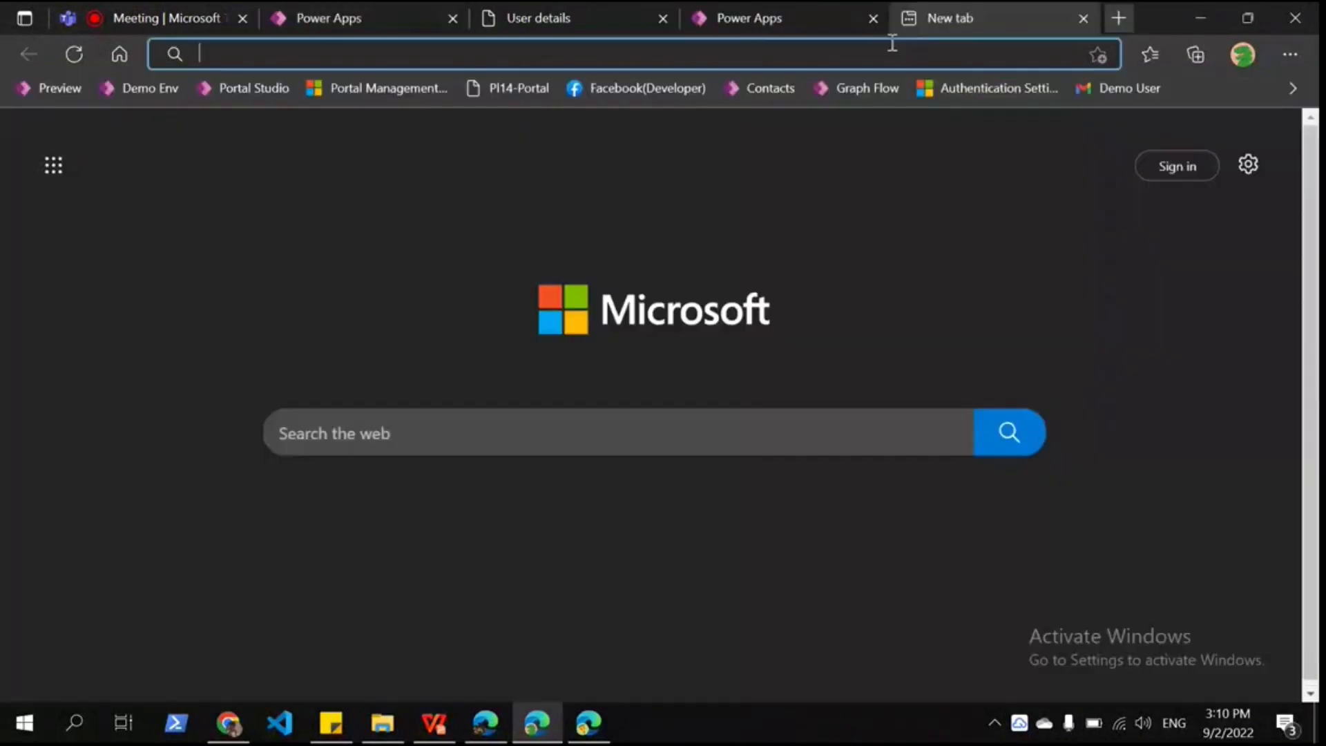
pyautogui.click(788, 87)
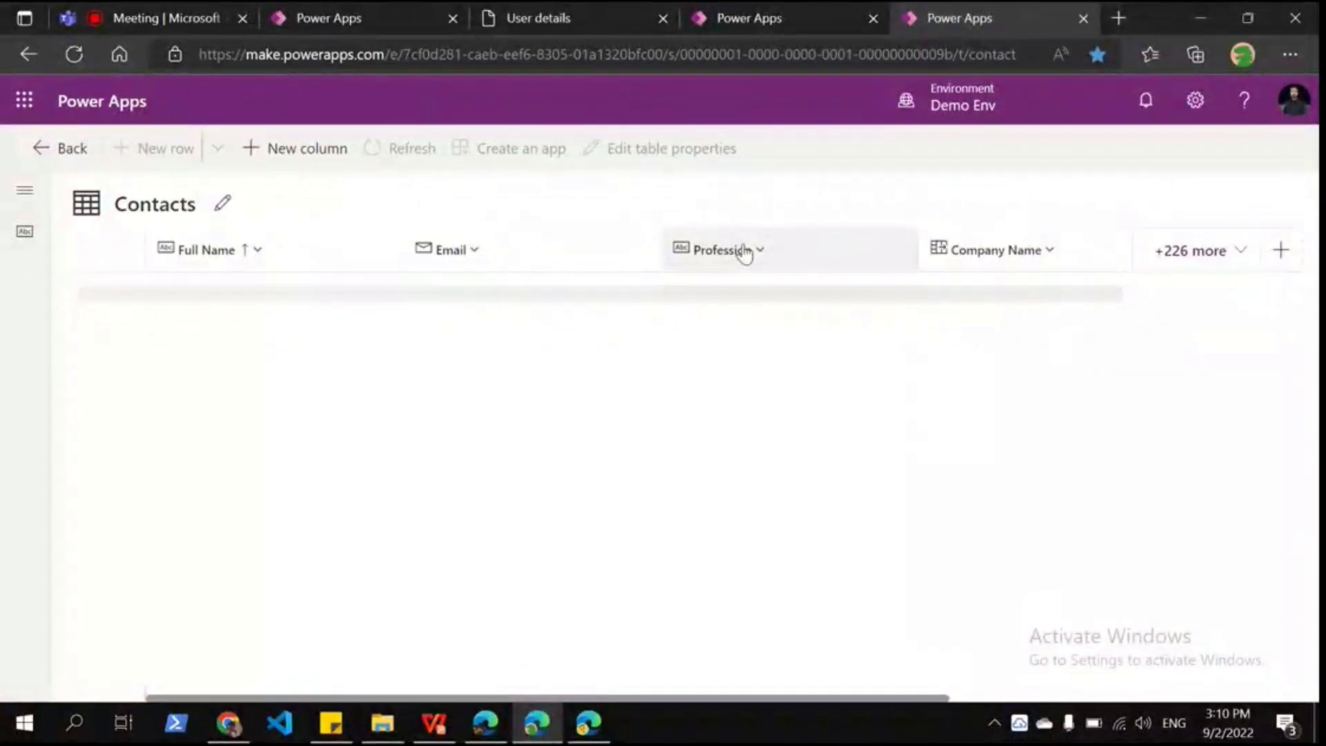
pyautogui.click(743, 254)
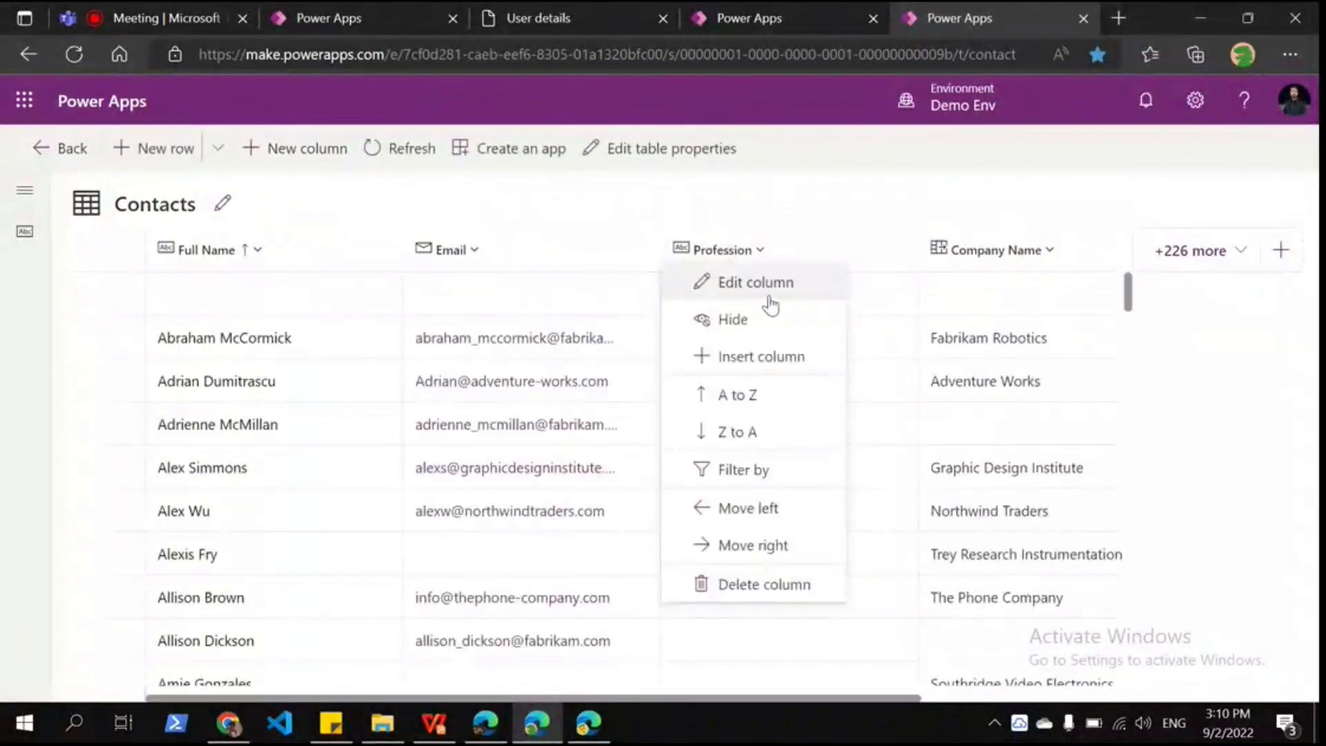
pyautogui.click(768, 297)
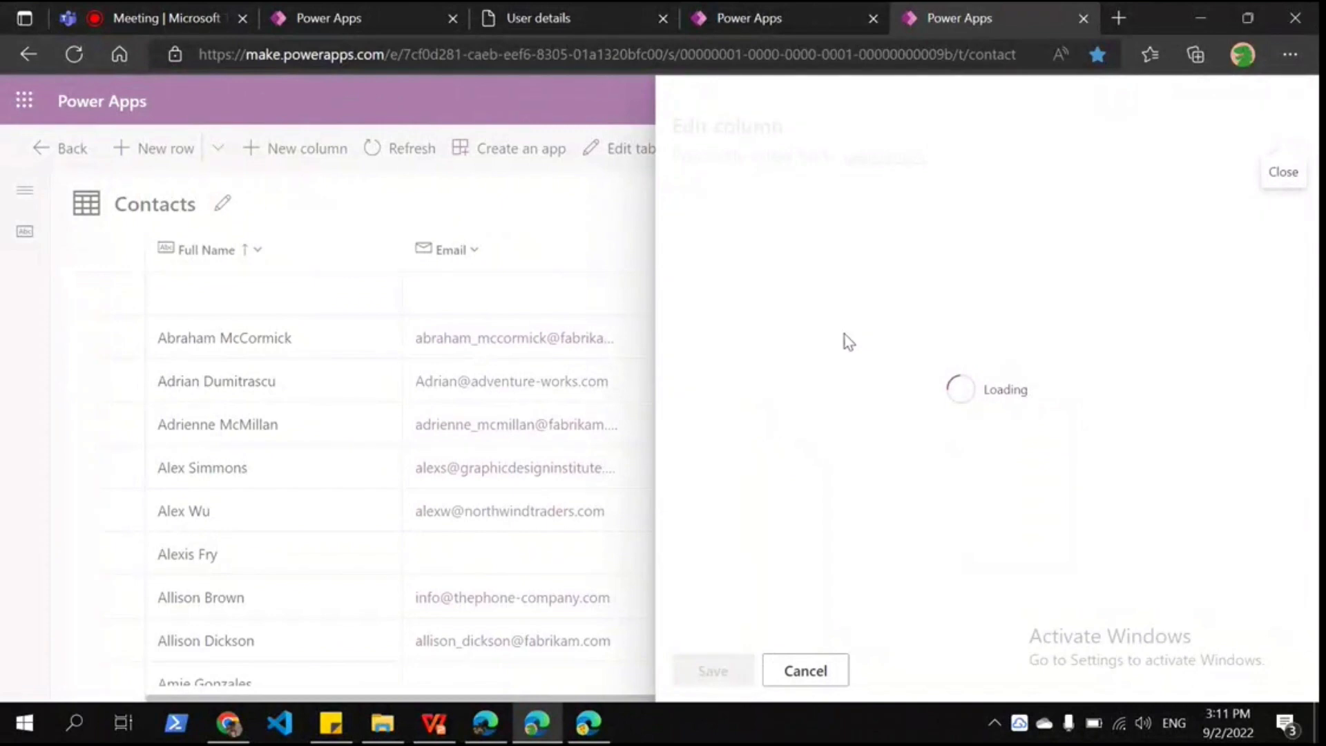
pyautogui.scroll(-3, 810, 452)
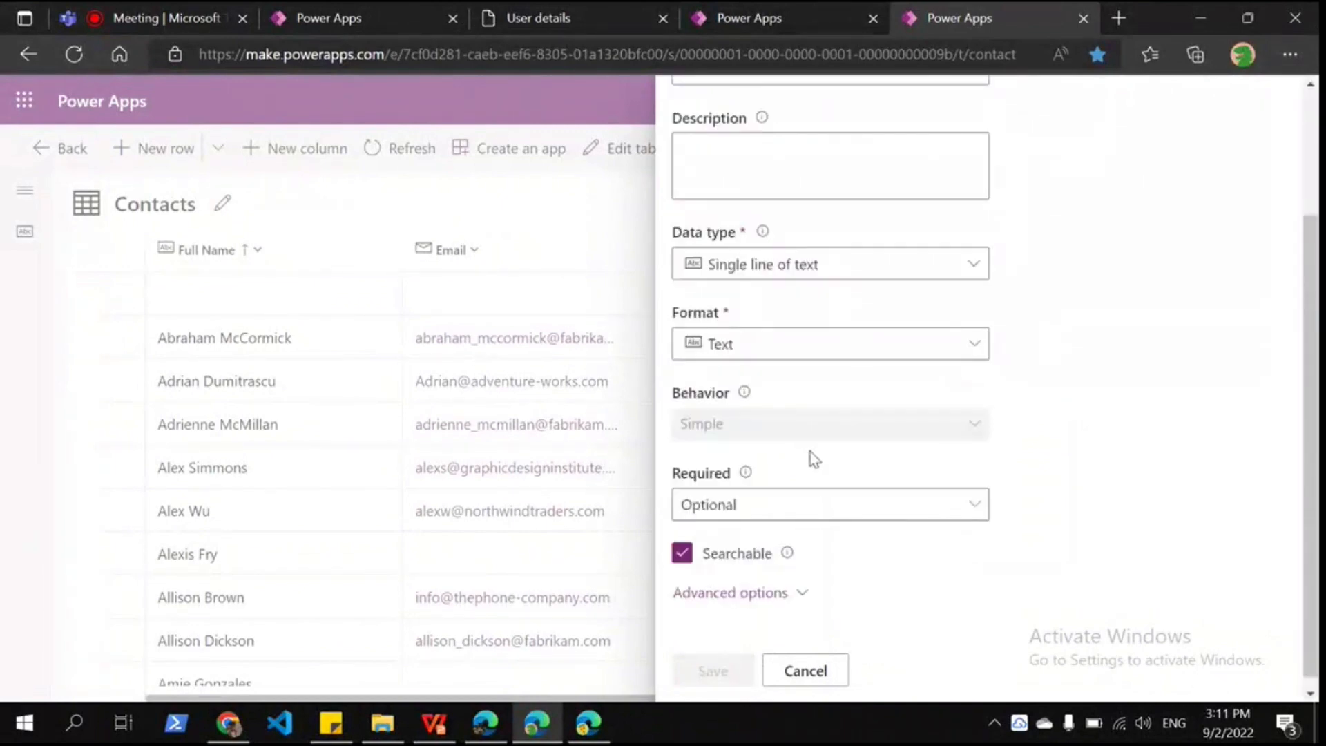
pyautogui.click(732, 592)
pyautogui.scroll(-2, 730, 580)
pyautogui.scroll(-5, 730, 580)
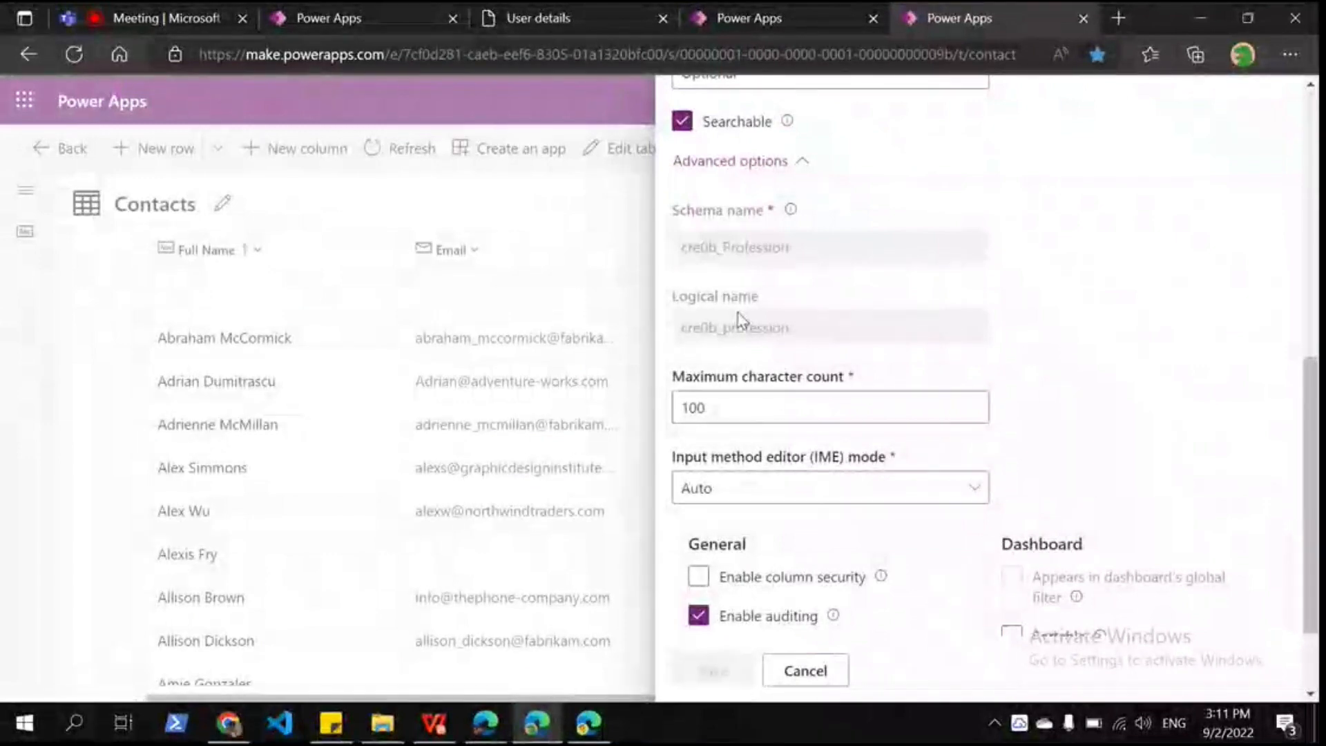
pyautogui.doubleClick(738, 324)
pyautogui.click(546, 19)
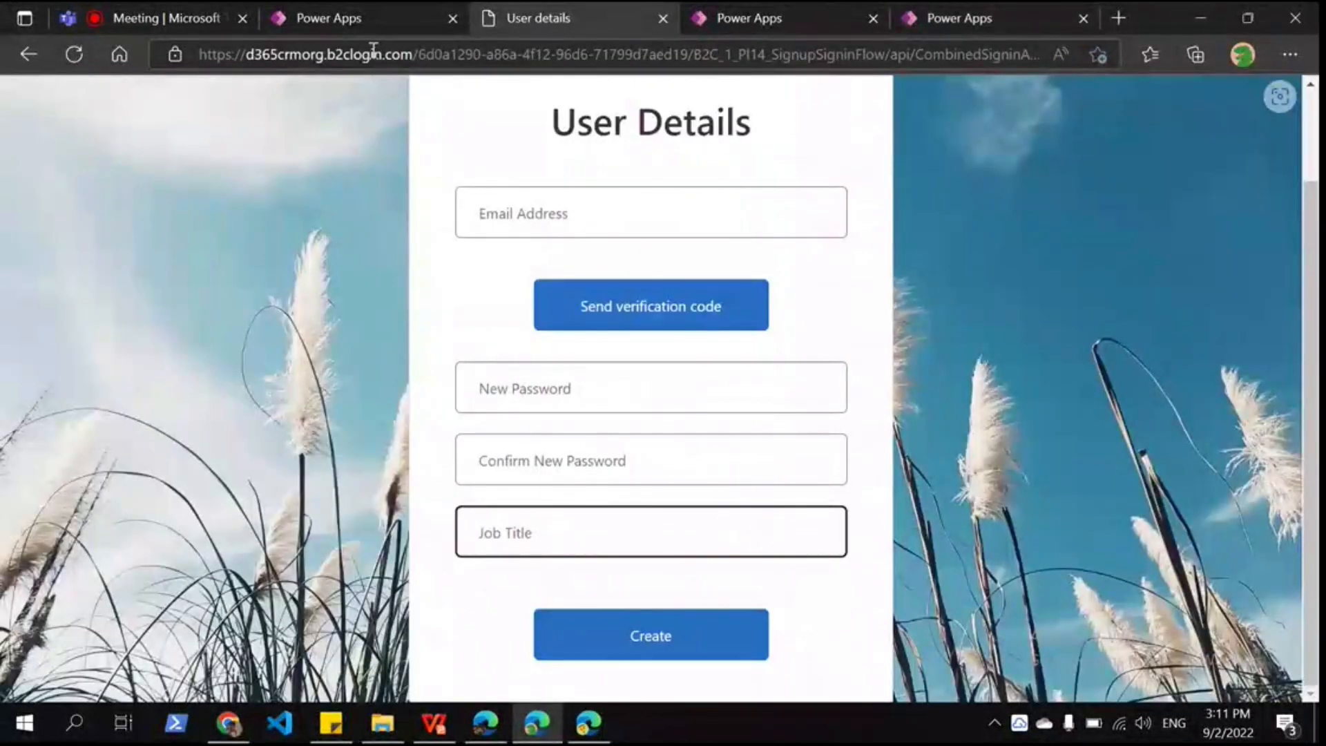
# Step: Compare jobTitle in the registration claims mapping with the jobTitle claim in the Azure JSON
pyautogui.hotkey('ctrl', 'shift', 'pagedown')
pyautogui.hotkey('ctrl', 'shift', 'pagedown')
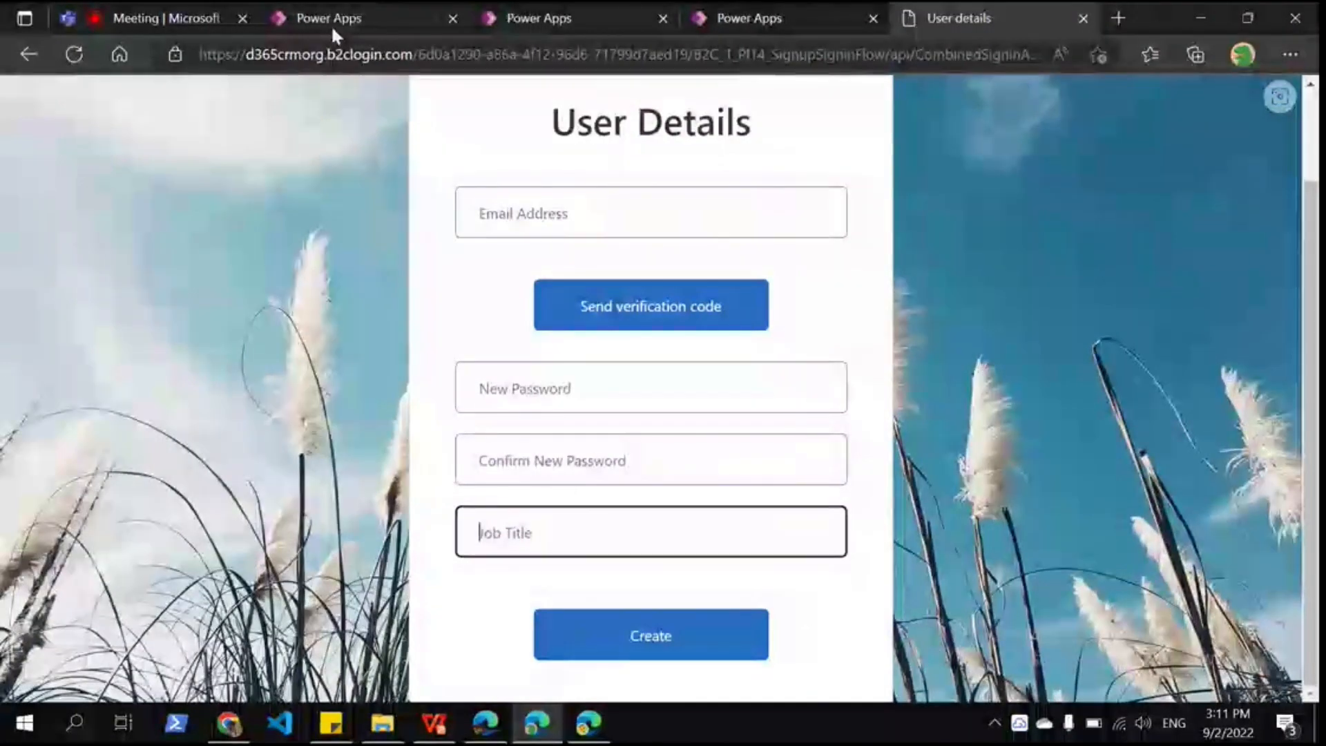
pyautogui.click(332, 27)
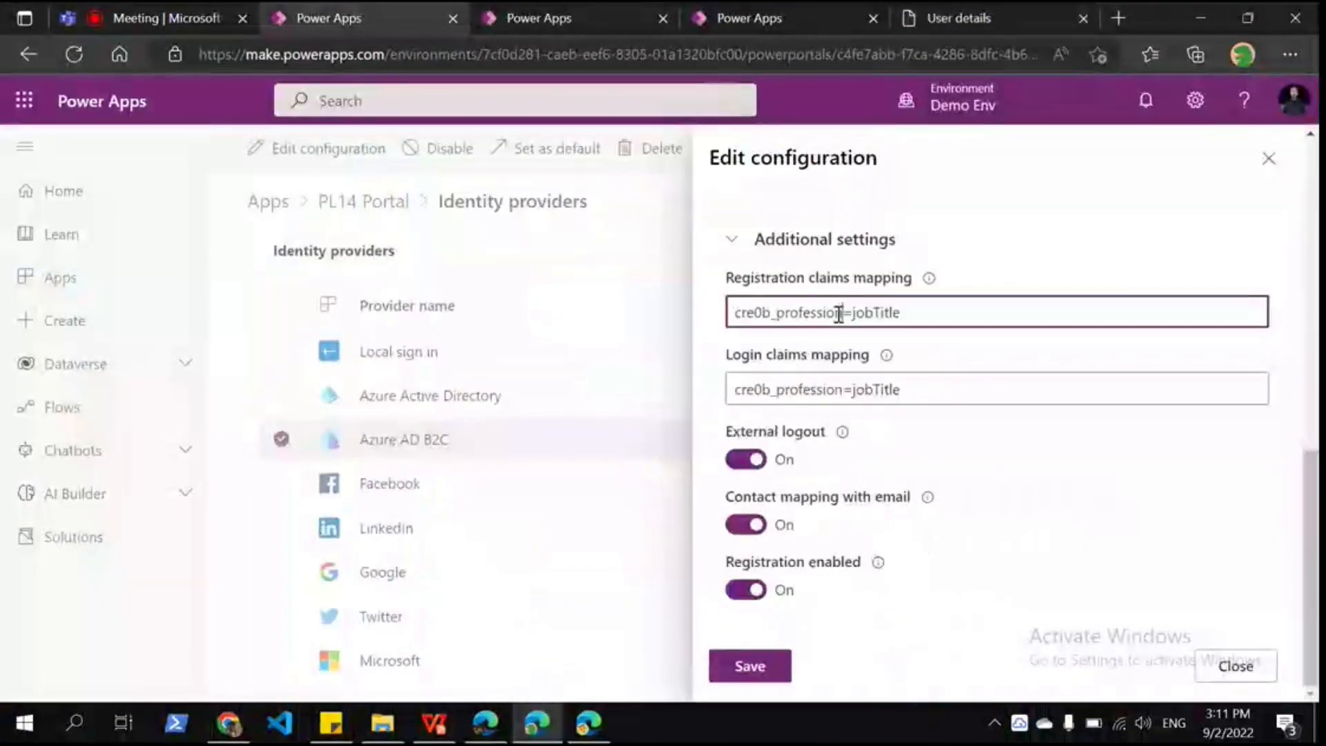
pyautogui.doubleClick(875, 313)
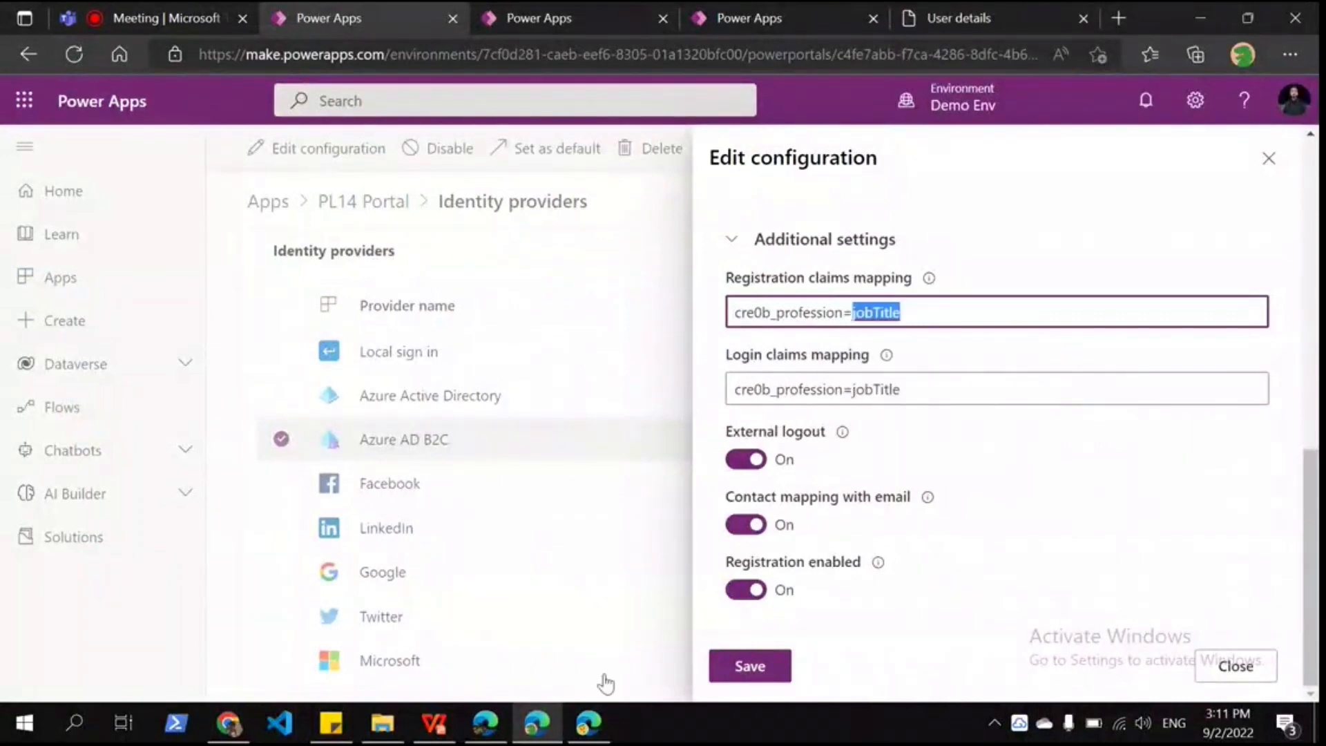
pyautogui.click(589, 723)
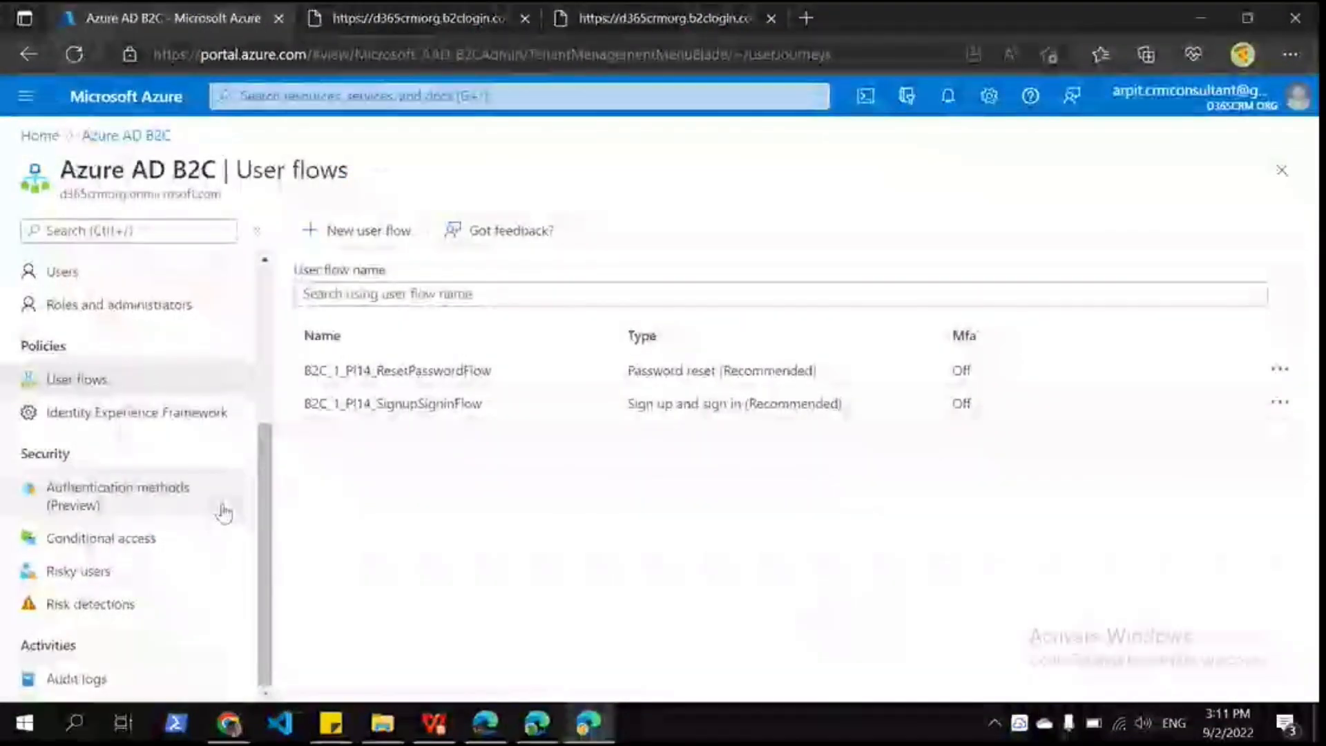
pyautogui.click(662, 18)
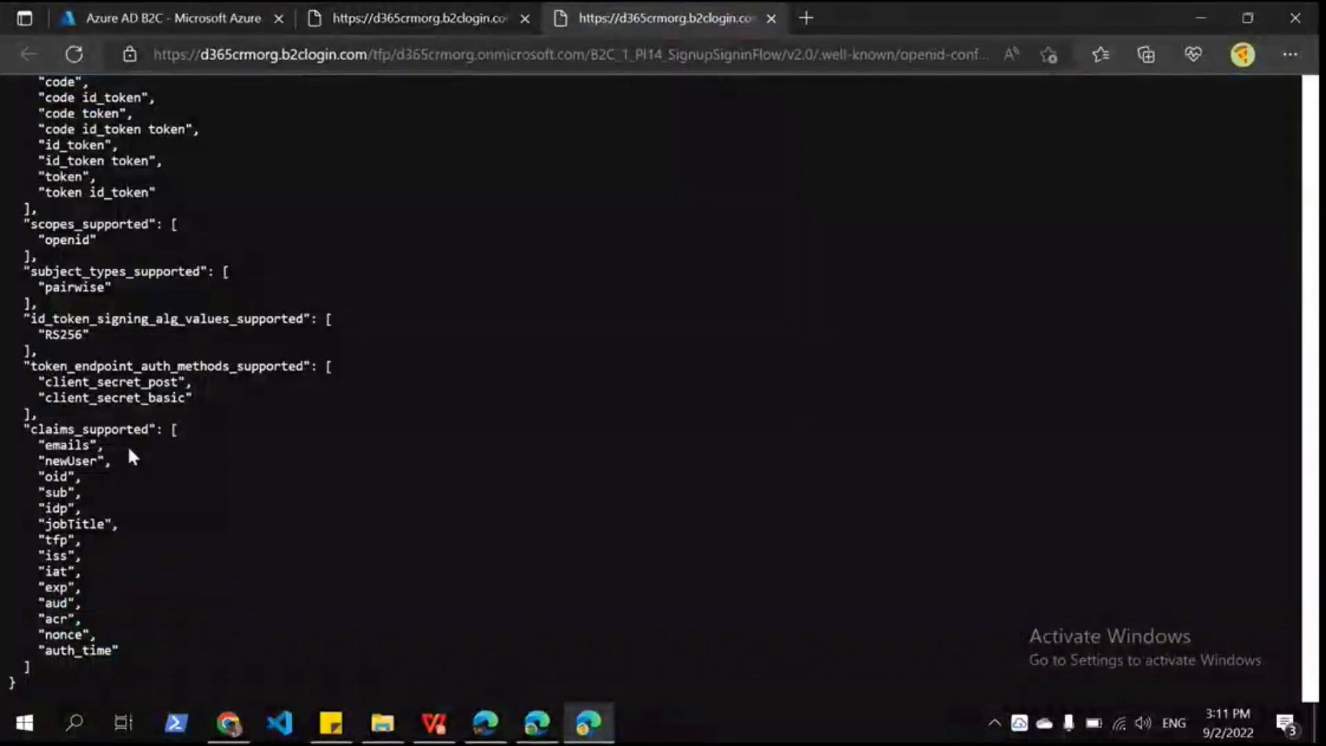
pyautogui.doubleClick(75, 523)
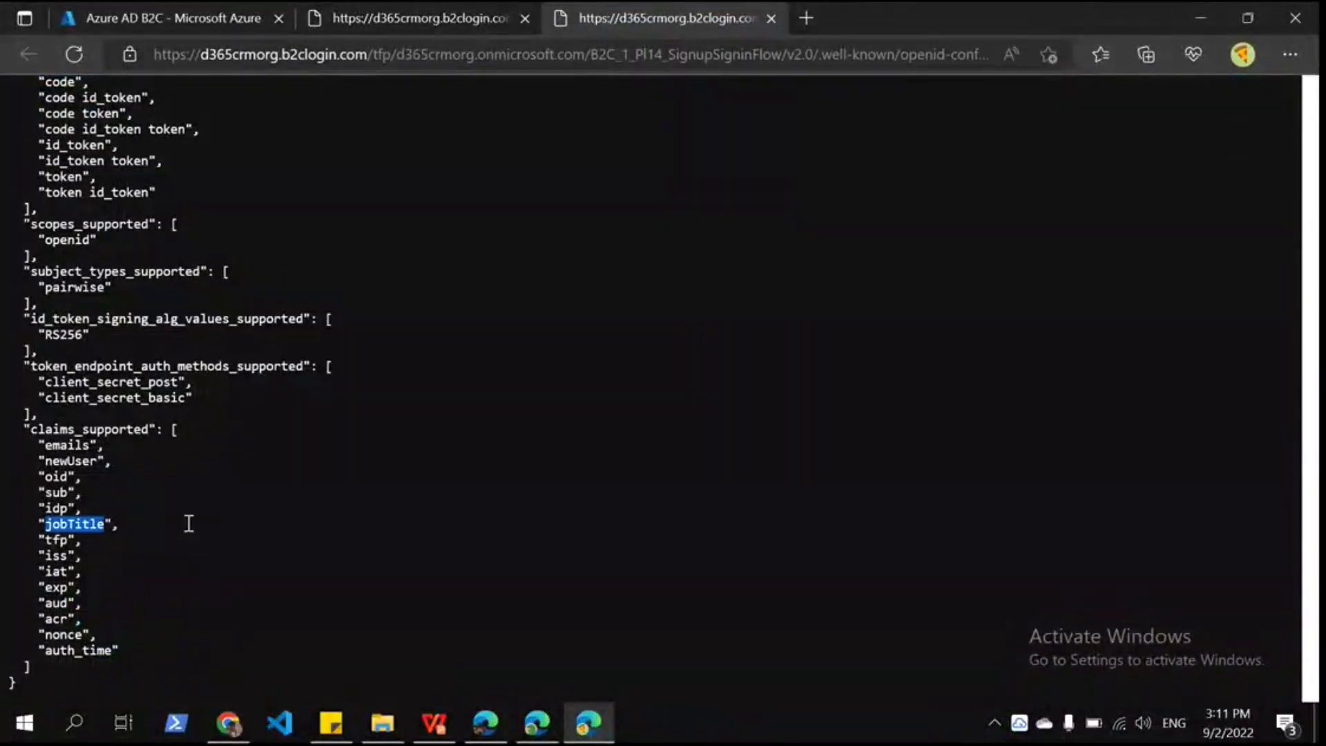
pyautogui.click(188, 524)
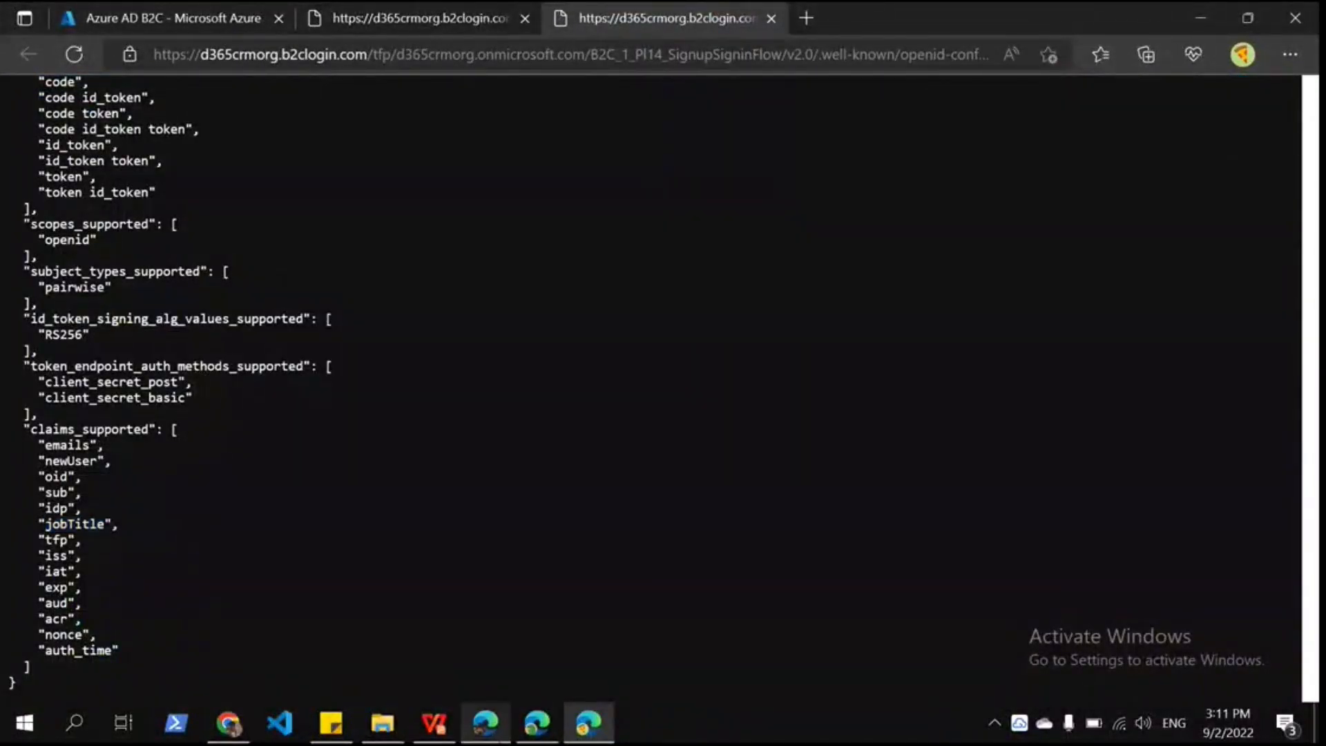
# Step: Type ',logical' into the registration claims mapping, then delete it, leaving cre0b_profession=jobTitle
pyautogui.click(536, 723)
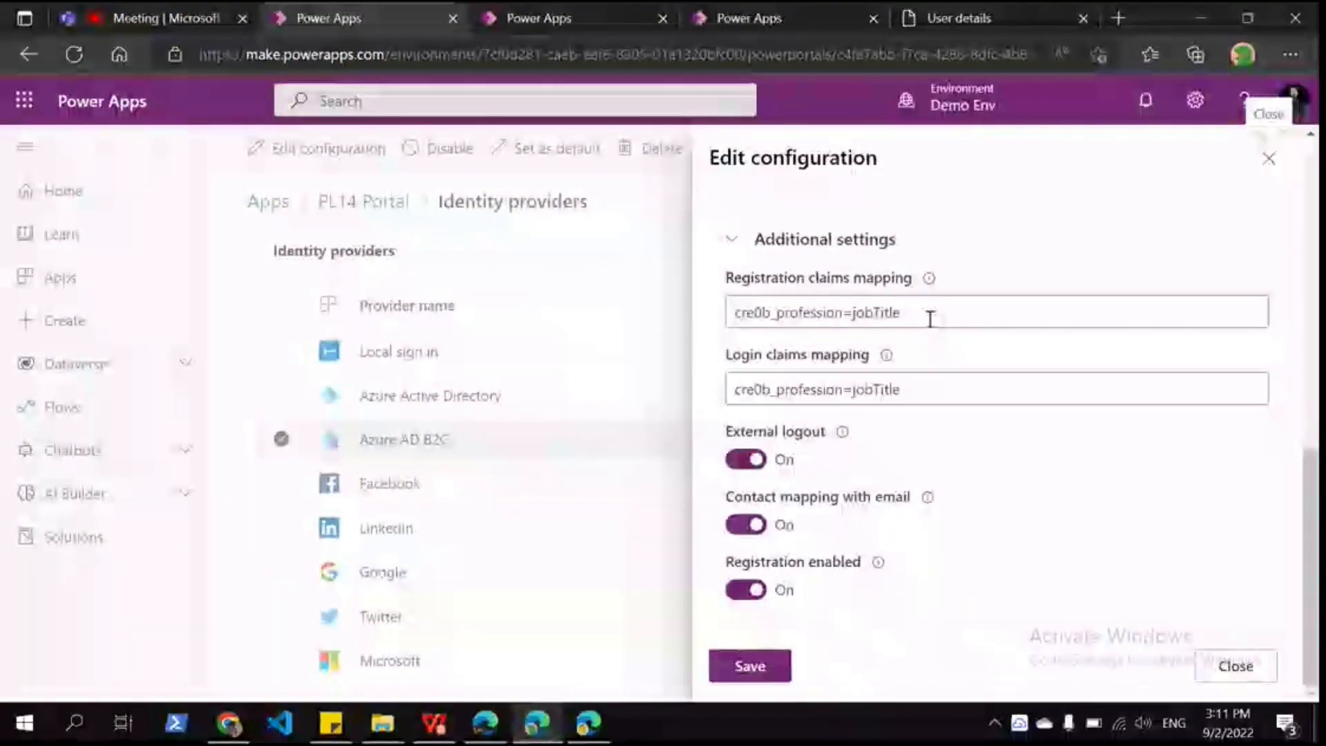
pyautogui.click(929, 318)
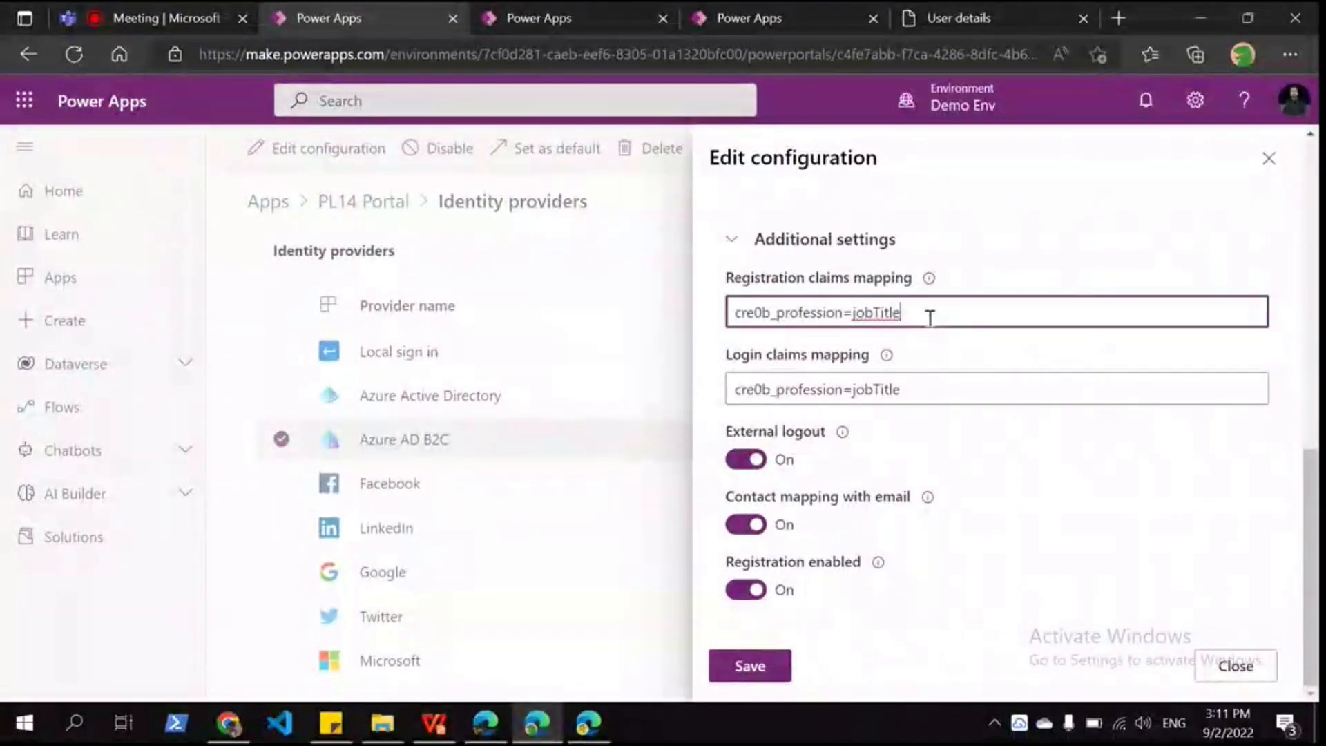
pyautogui.write(',')
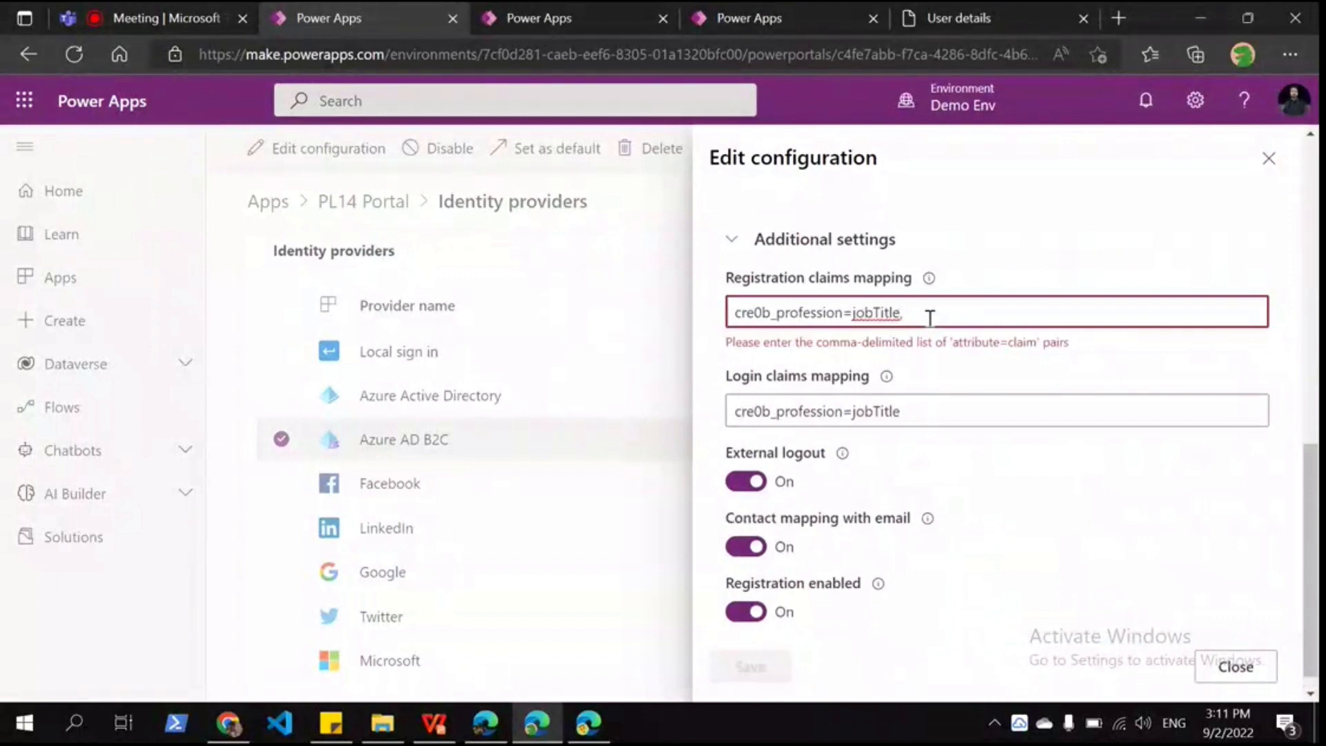
pyautogui.write('logical')
pyautogui.doubleClick(929, 315)
pyautogui.press('BackSpace')
pyautogui.press('BackSpace')
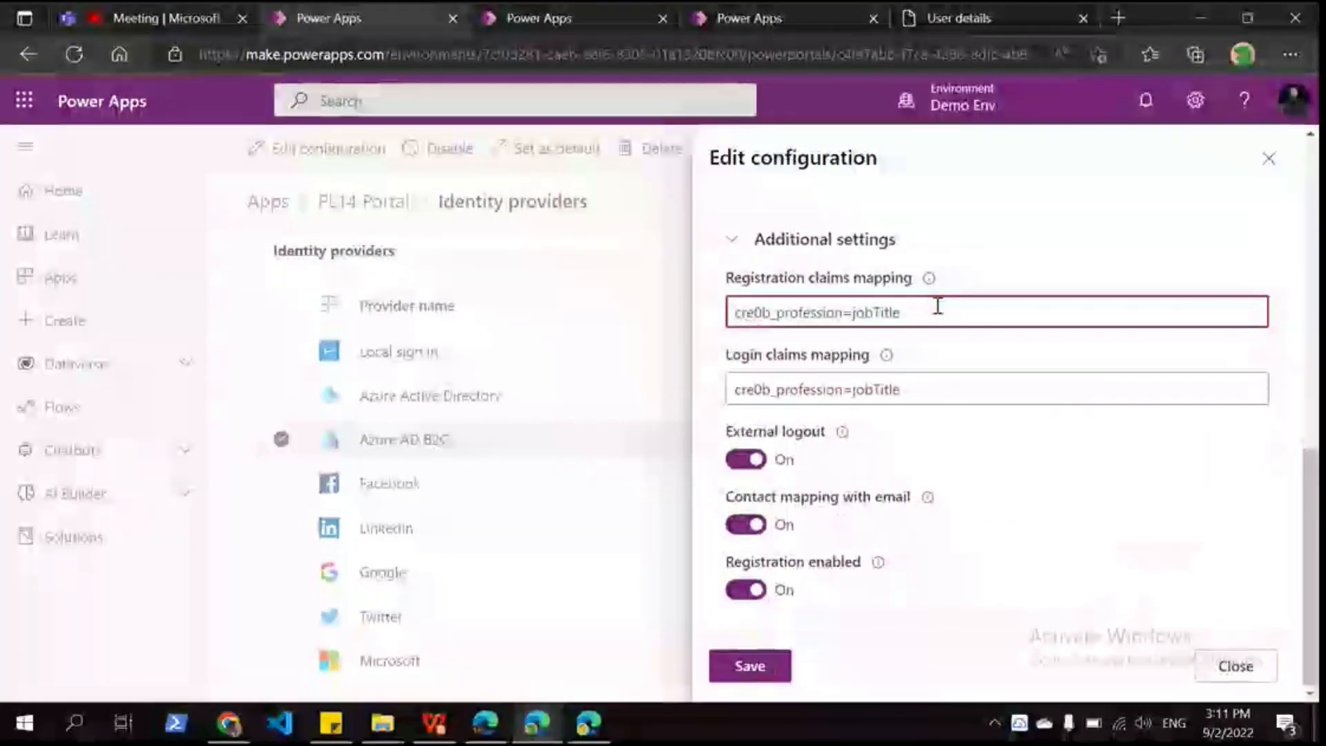
pyautogui.click(948, 344)
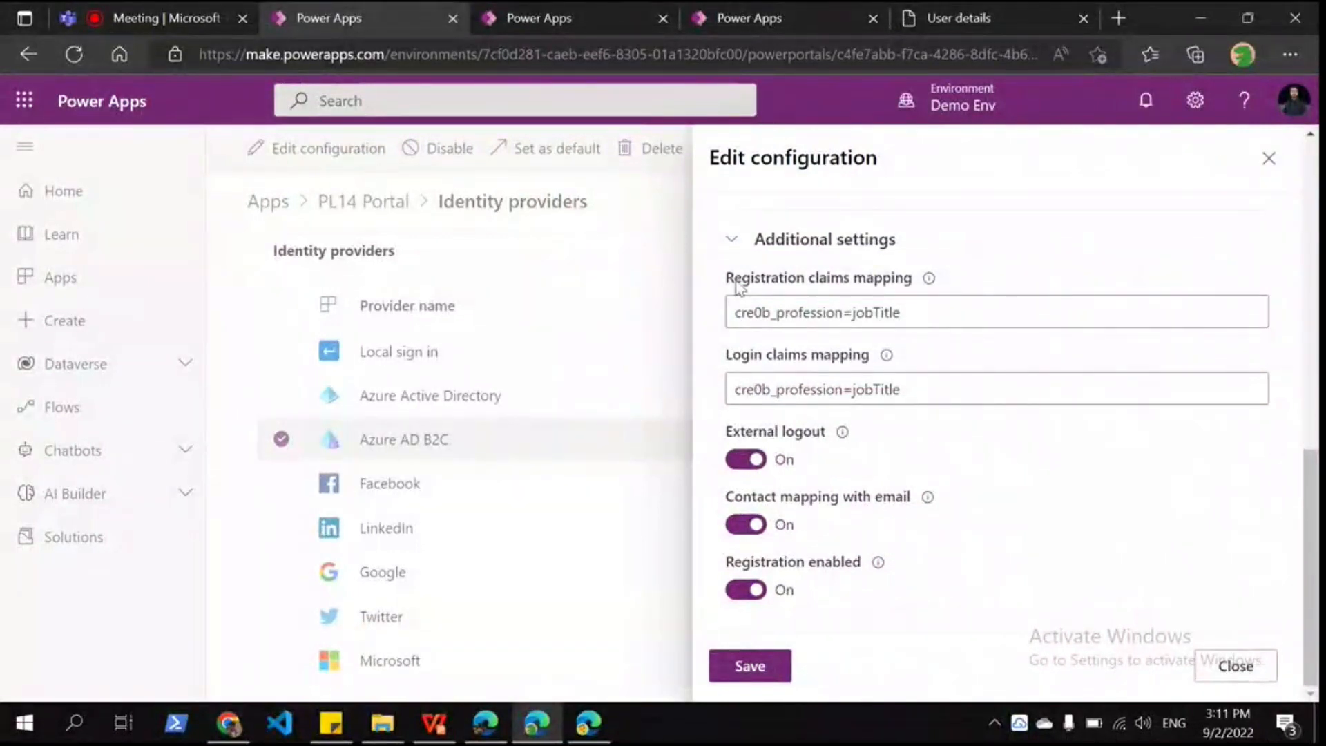
pyautogui.moveTo(734, 278); pyautogui.dragTo(973, 278)
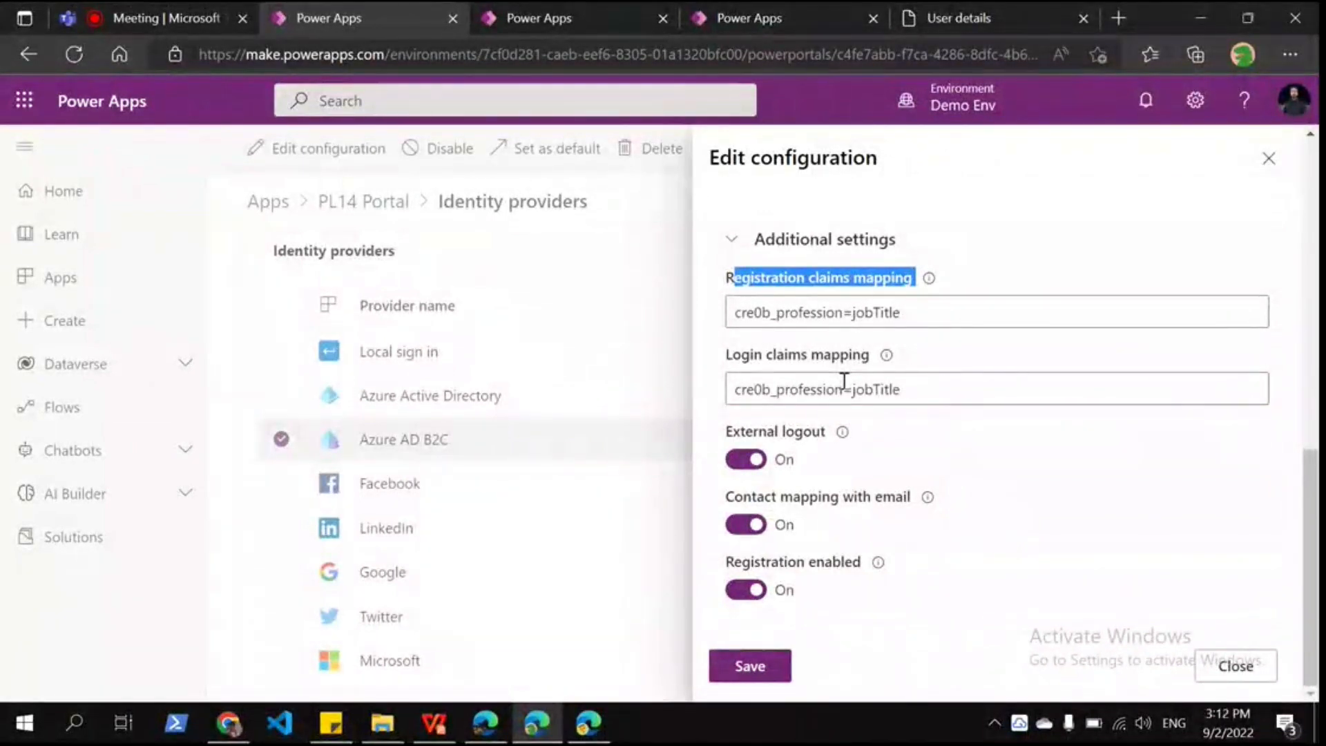
pyautogui.tripleClick(804, 391)
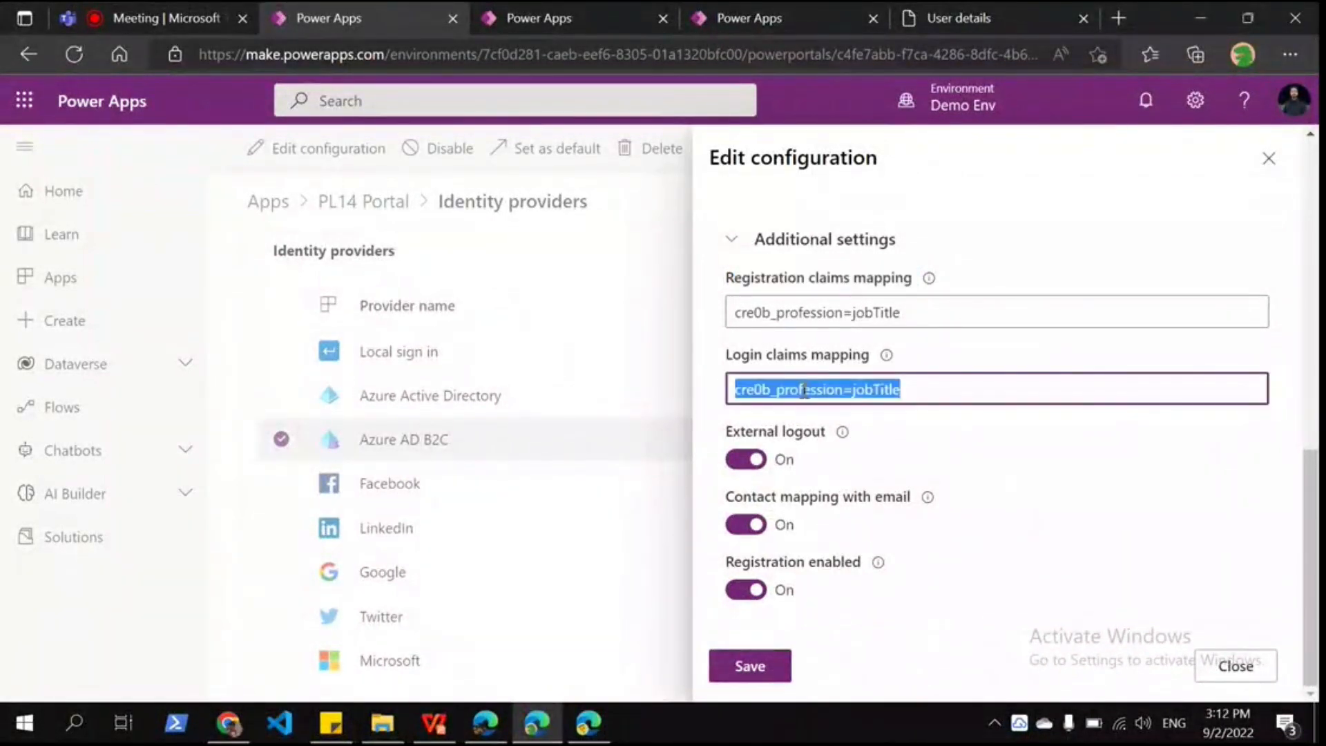
pyautogui.click(969, 354)
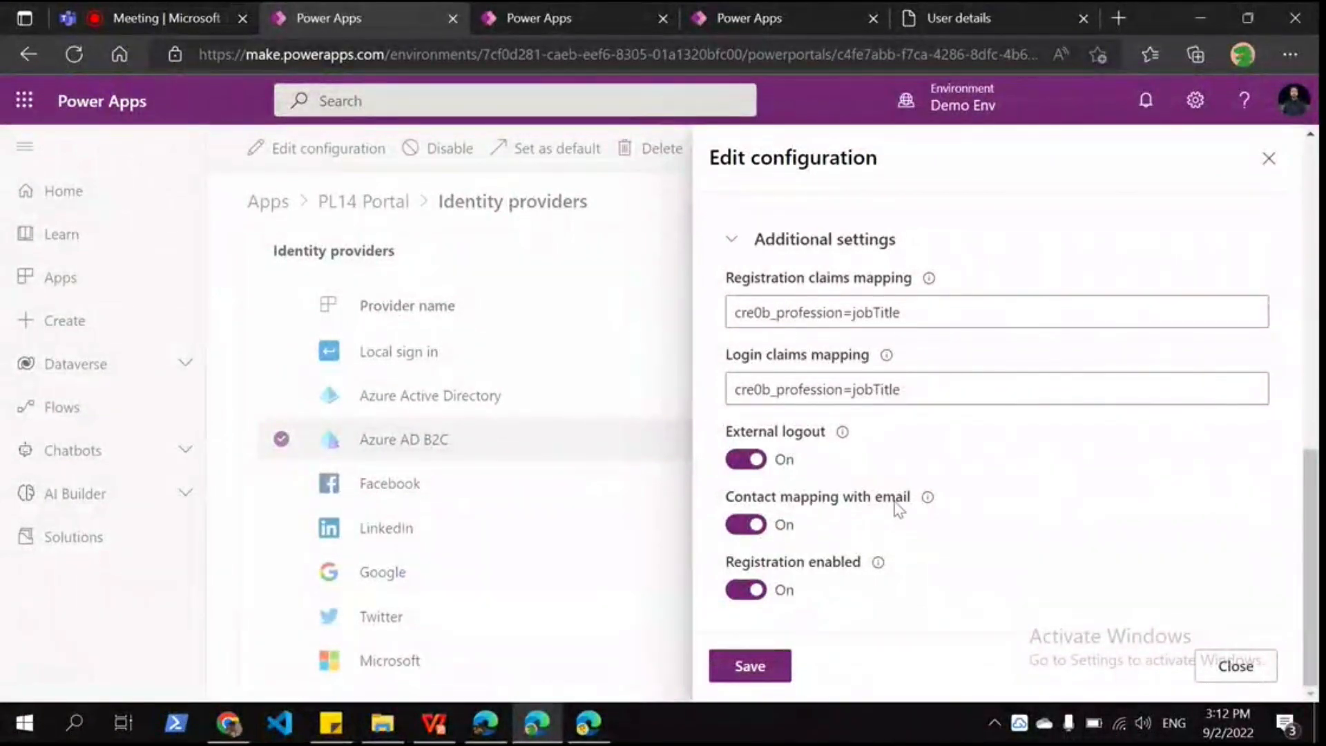
pyautogui.moveTo(939, 507)
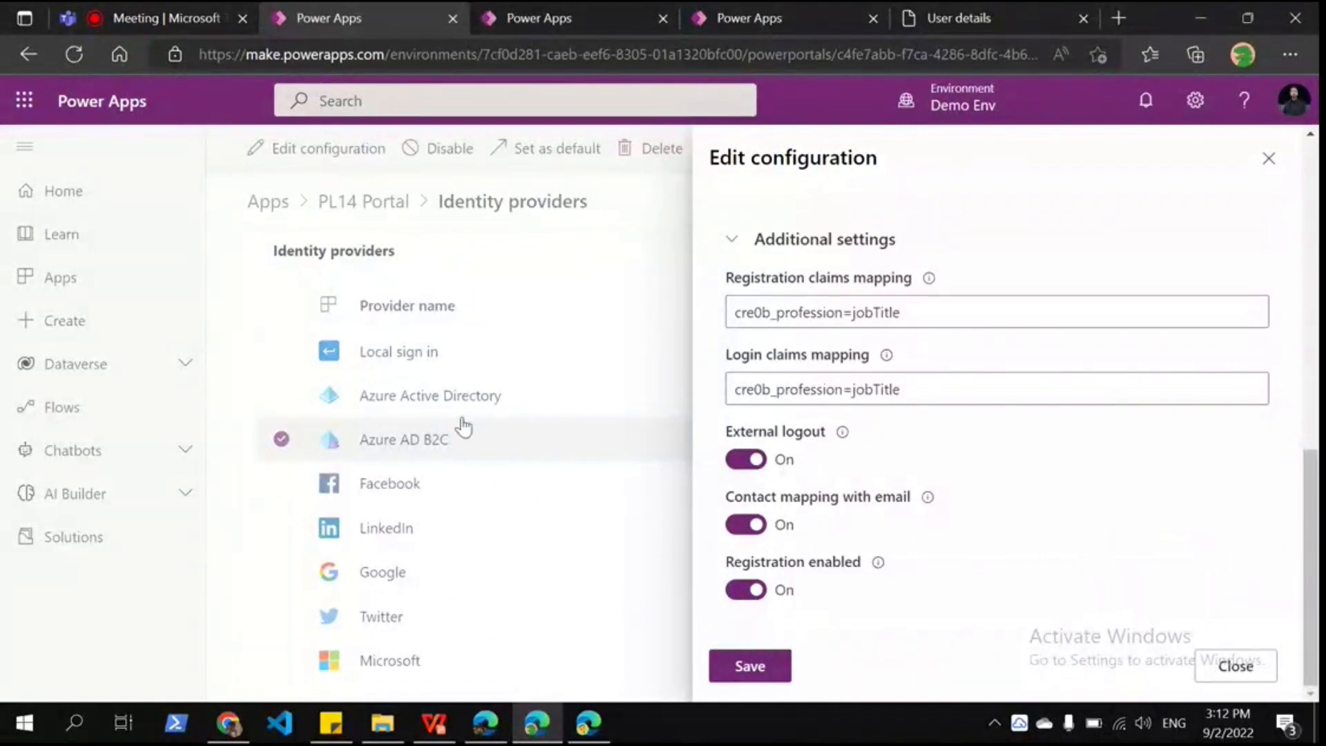
# Step: Close the B2C configuration panel, return to the Sign in page, and show the Configuration Steps slides
pyautogui.click(483, 328)
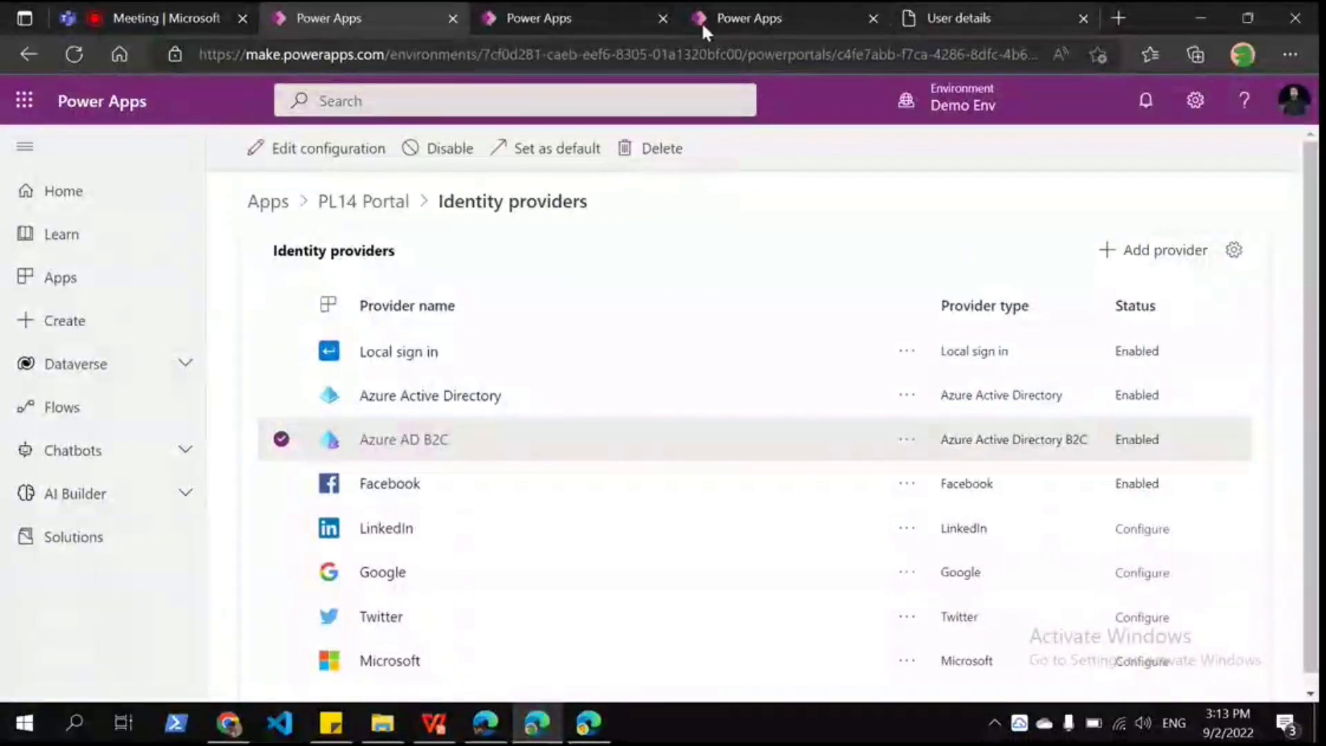
pyautogui.click(962, 28)
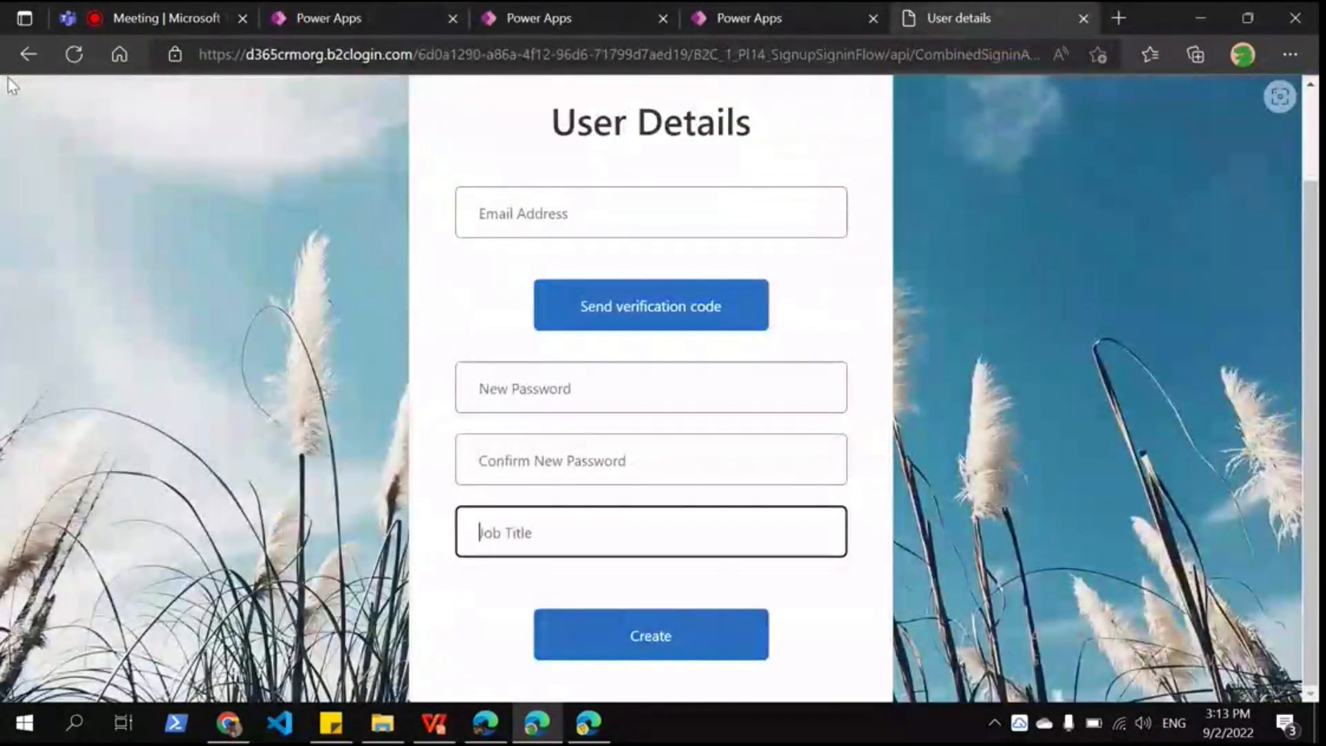
pyautogui.click(28, 54)
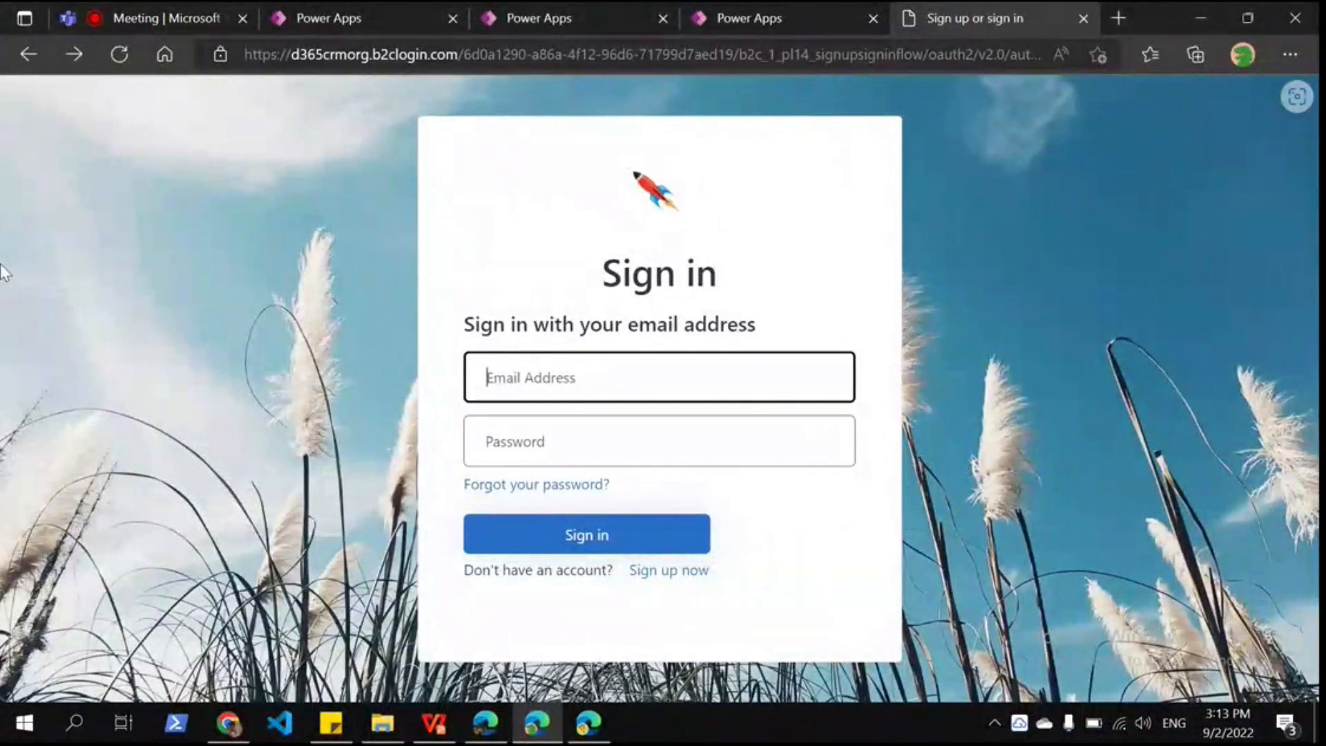
pyautogui.click(433, 392)
pyautogui.moveTo(434, 723)
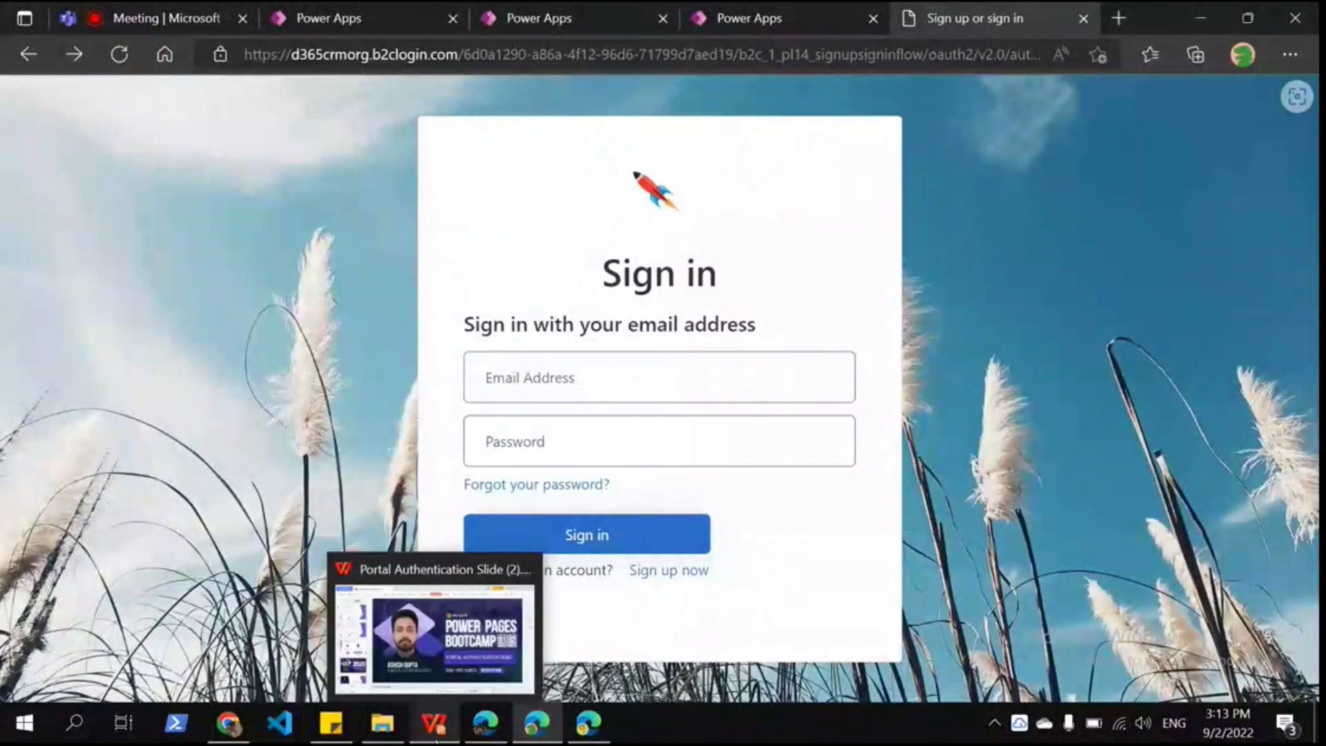
pyautogui.click(434, 723)
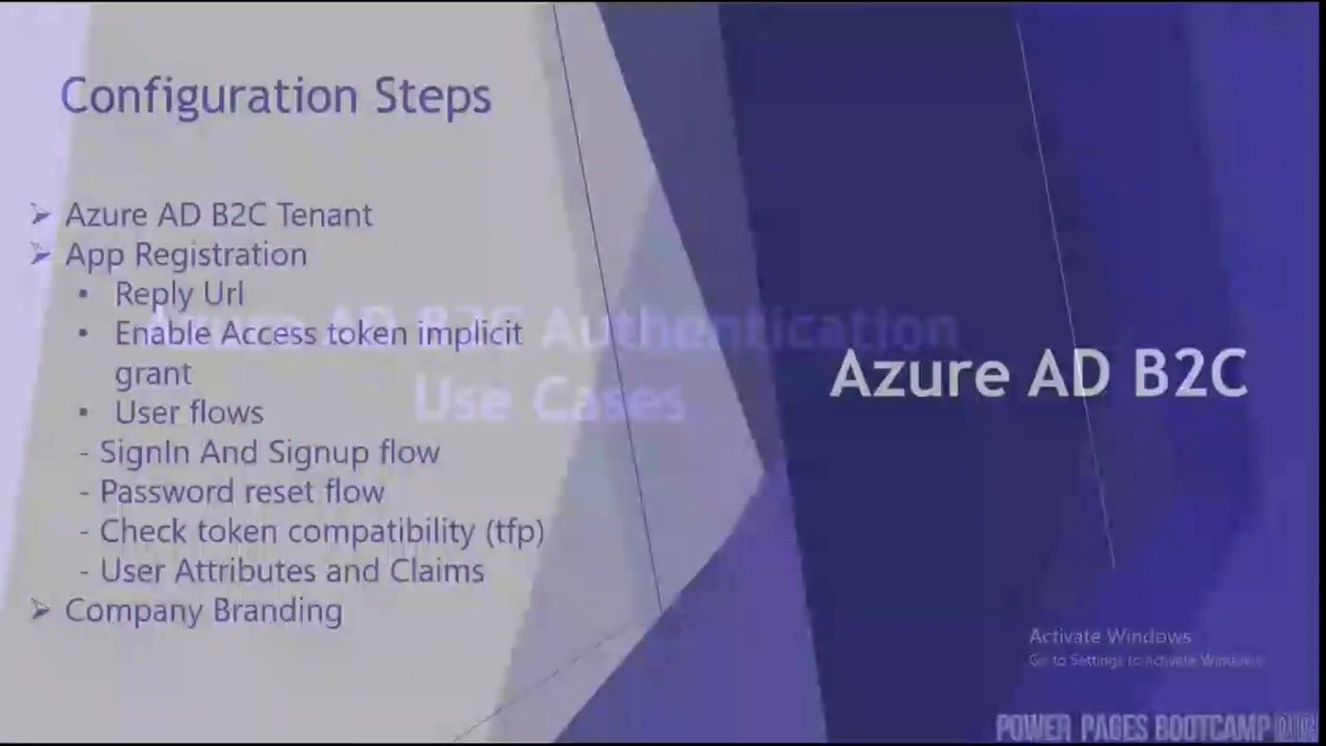
# Step: Advance the slideshow to the Use Case 1 slide, exit it, and return to the browser
pyautogui.press('Right')
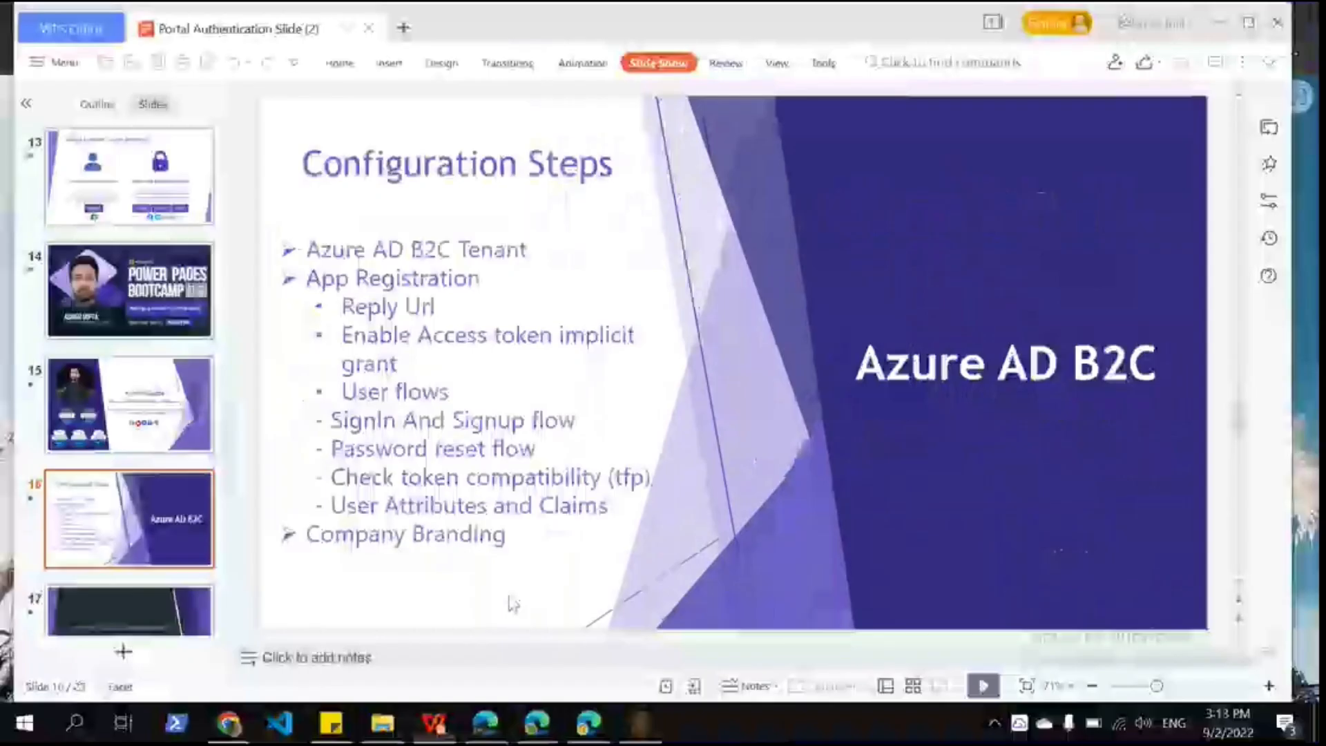
pyautogui.press('Down')
pyautogui.press('Down')
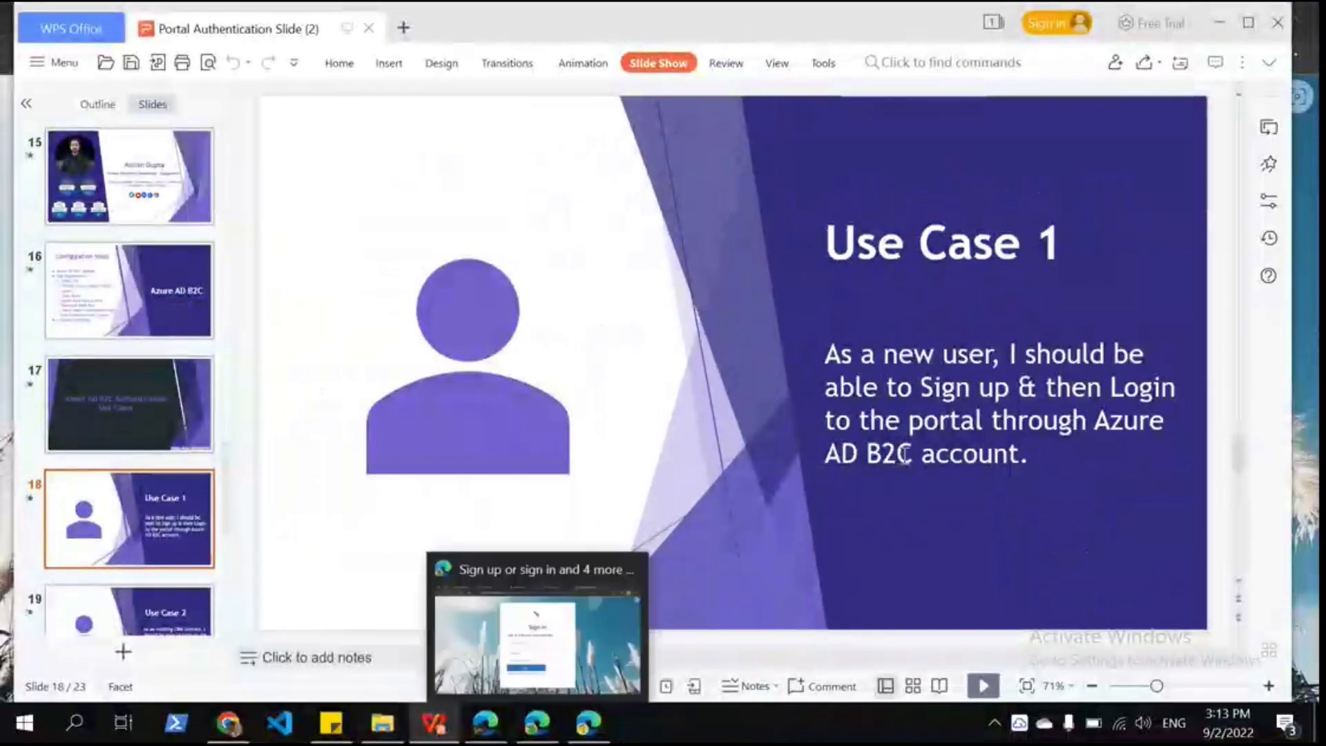
pyautogui.press('super+d')
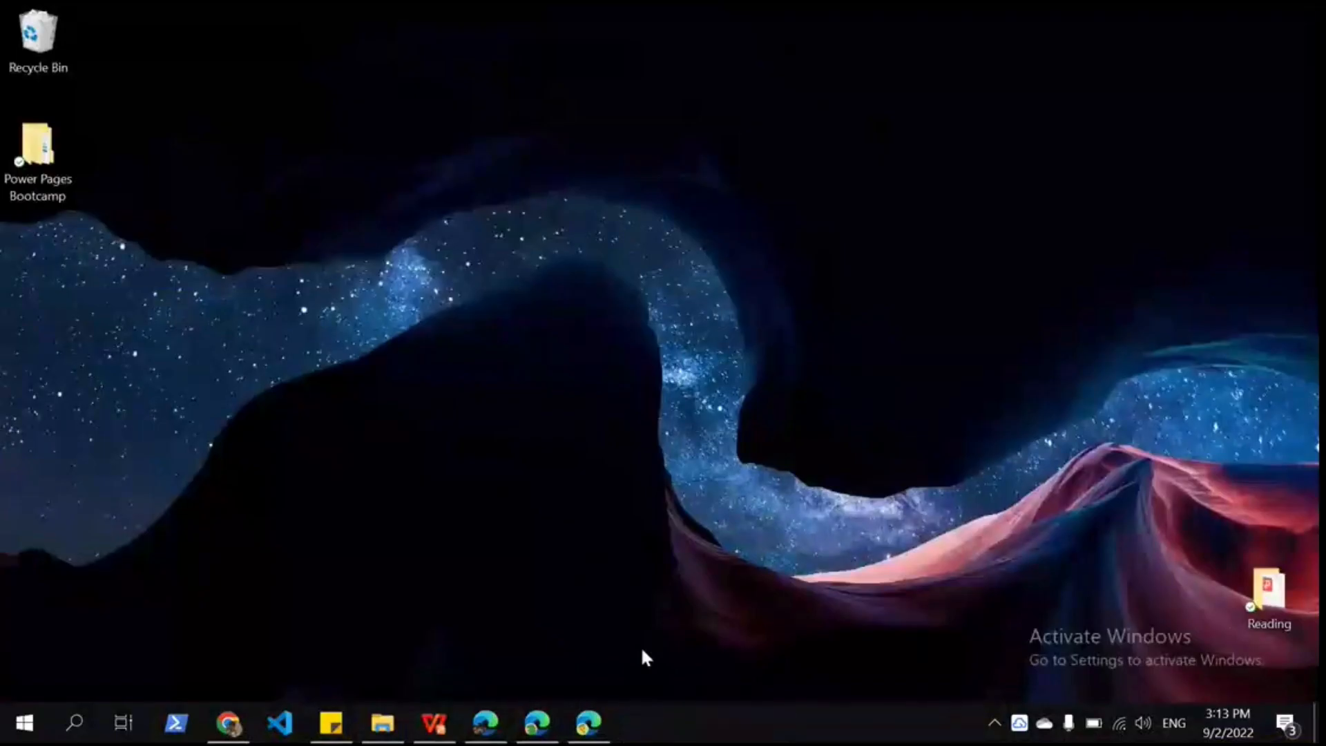
pyautogui.hotkey('alt', 'Tab')
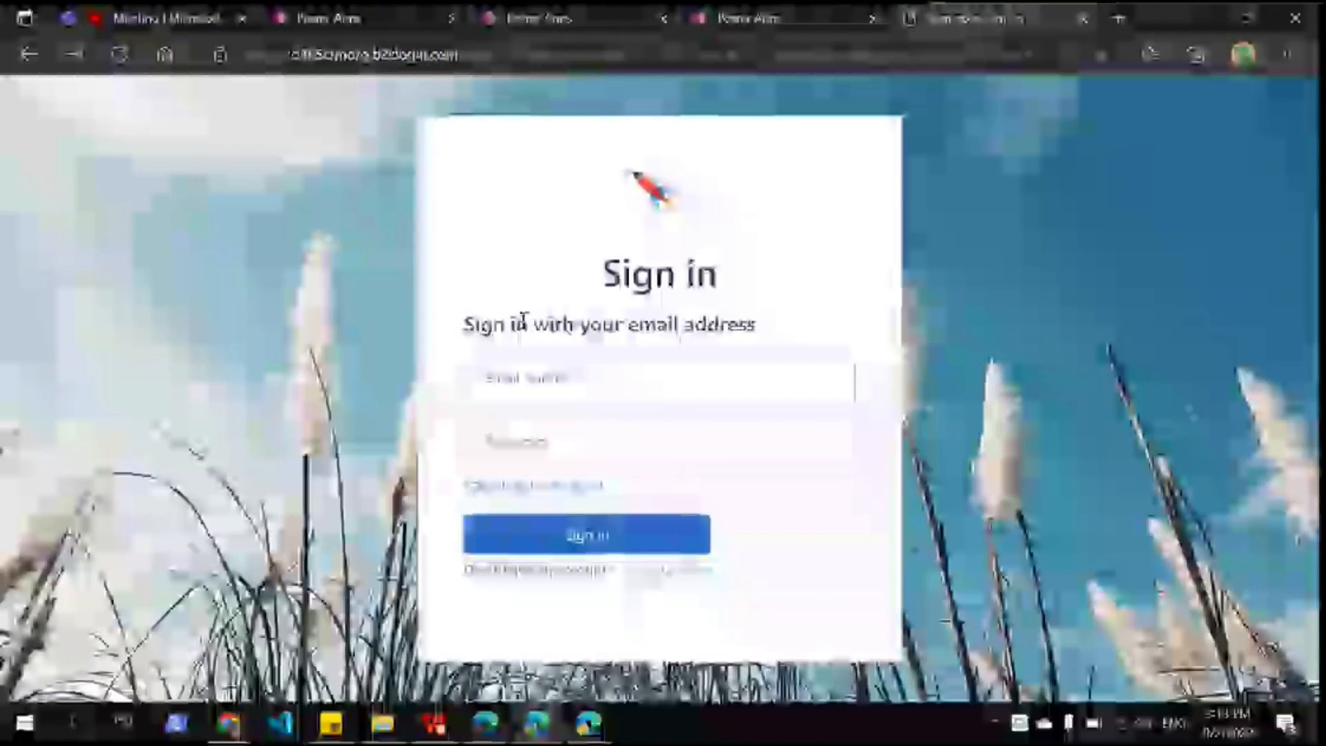
# Step: Open the Sign up now form, enter the email address, and switch to the Azure portal window
pyautogui.click(668, 570)
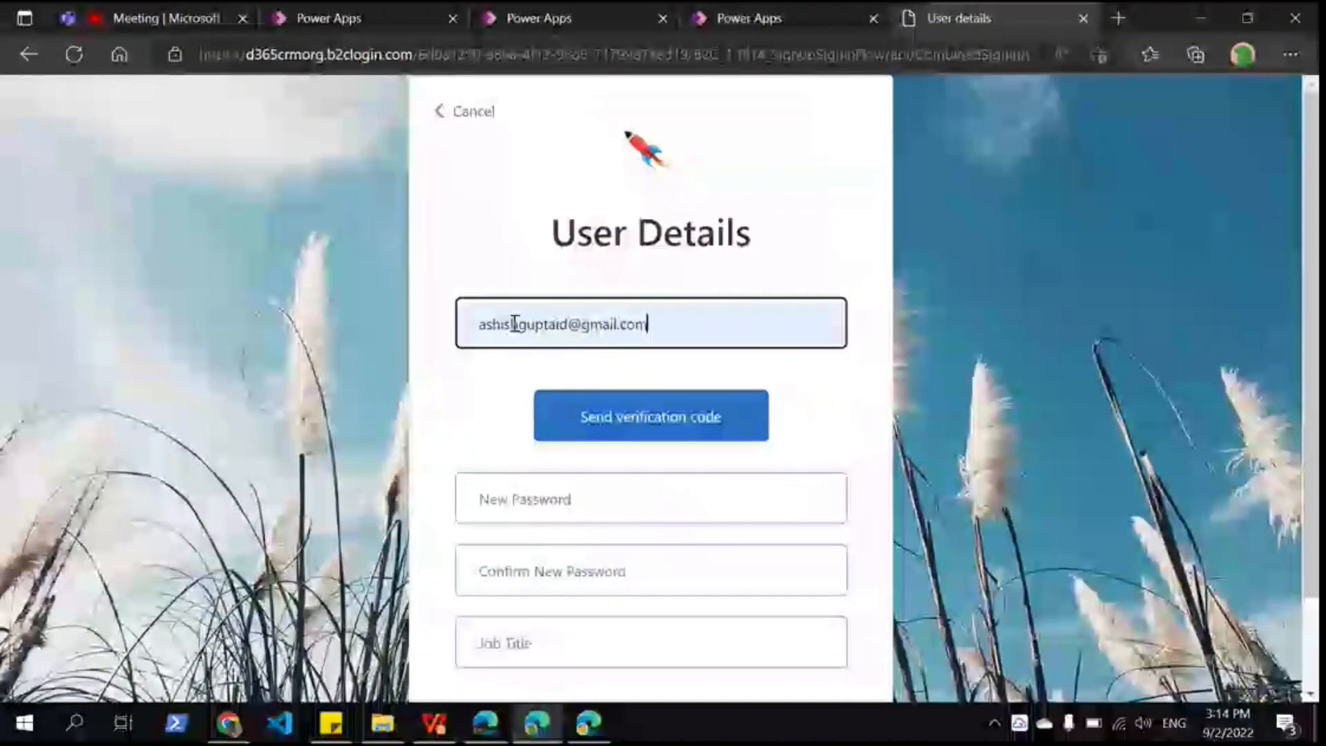
pyautogui.click(463, 243)
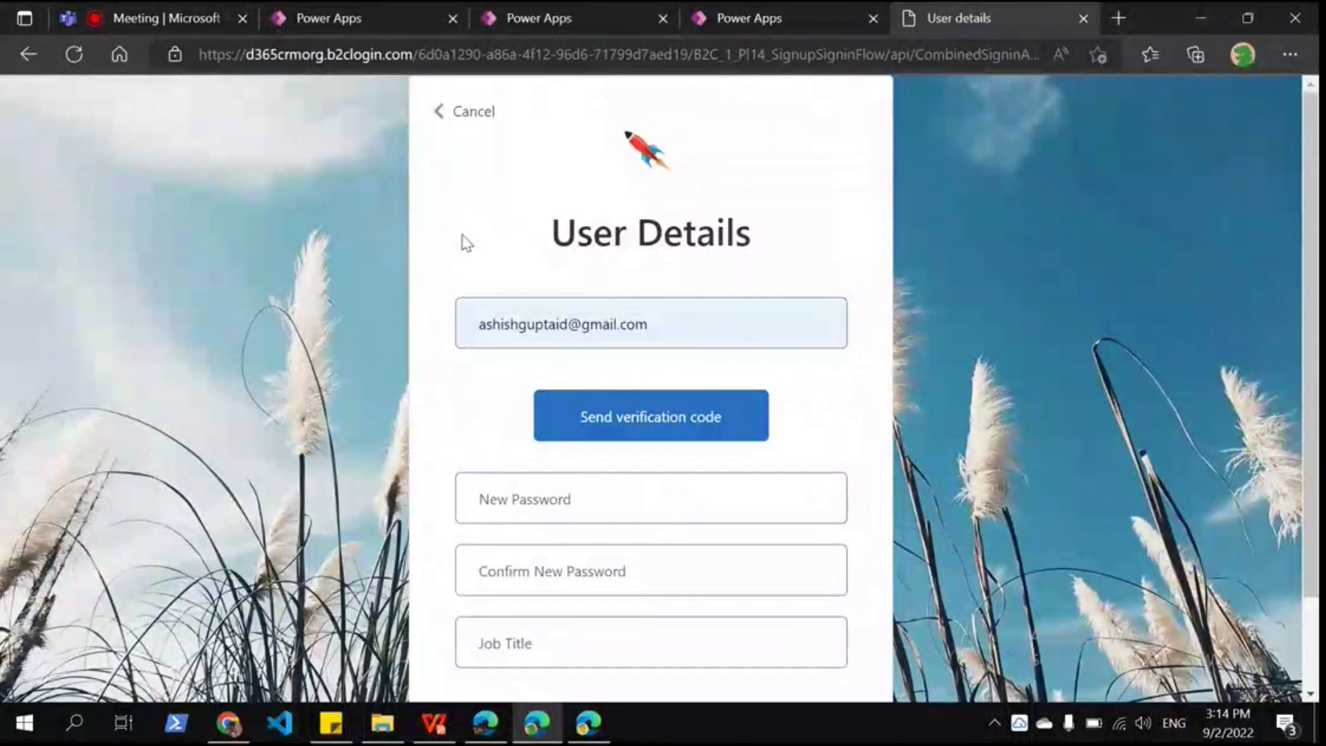
pyautogui.click(588, 722)
# Step: Open the B2C_1_PI14_SignupSigninFlow user flow and review its properties
pyautogui.click(189, 12)
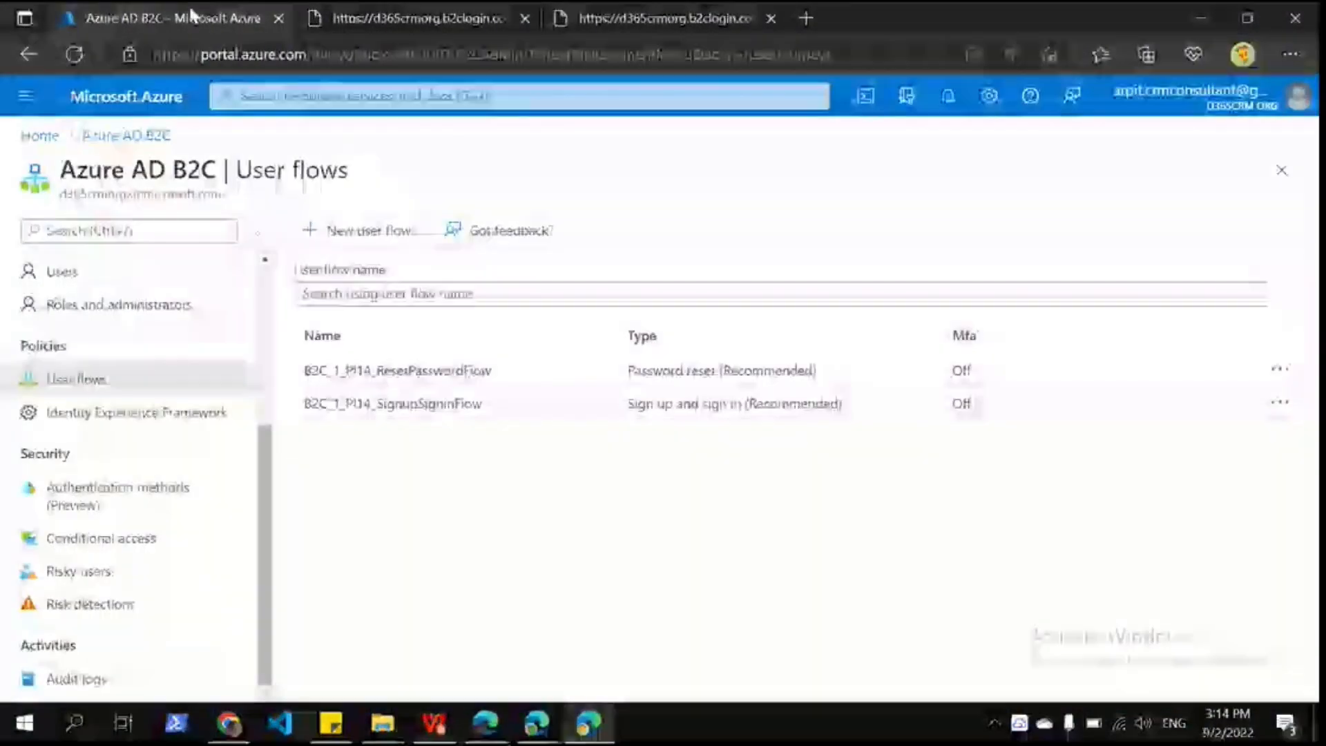
pyautogui.click(410, 403)
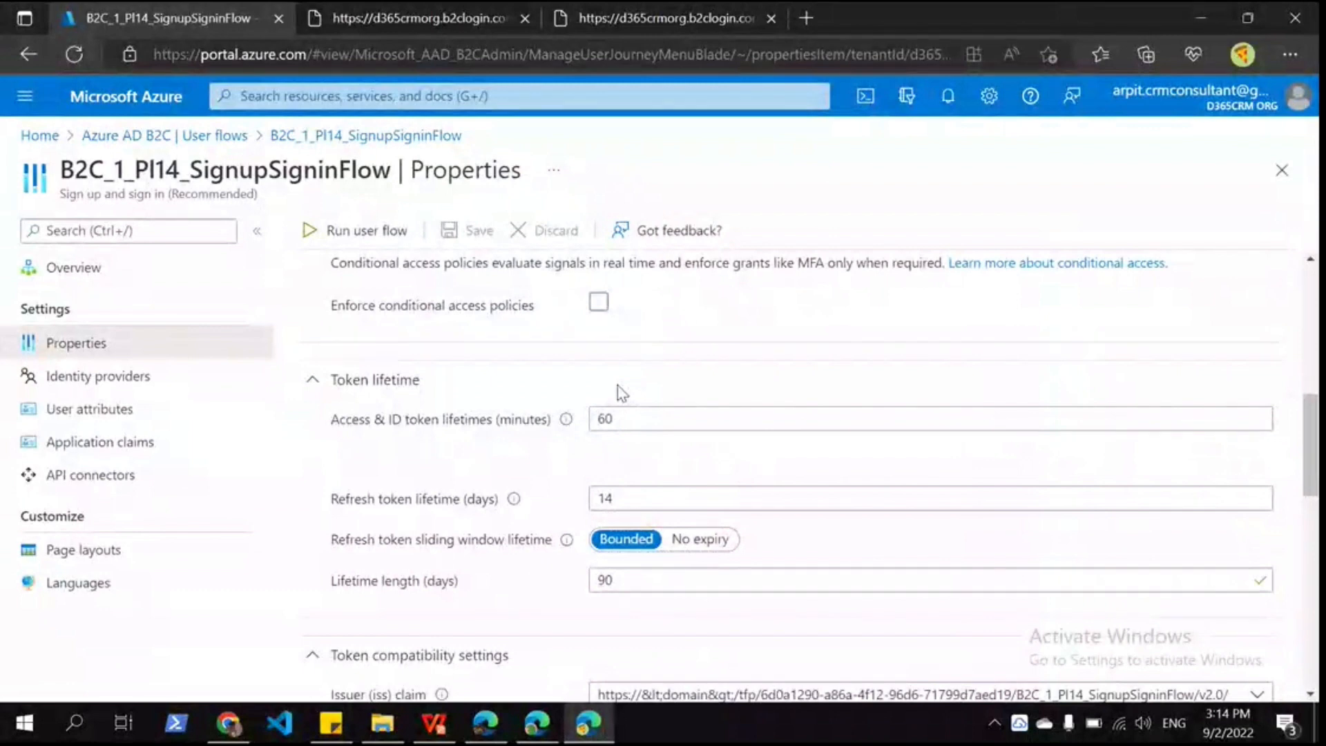
pyautogui.scroll(4, 617, 390)
pyautogui.scroll(-2, 567, 616)
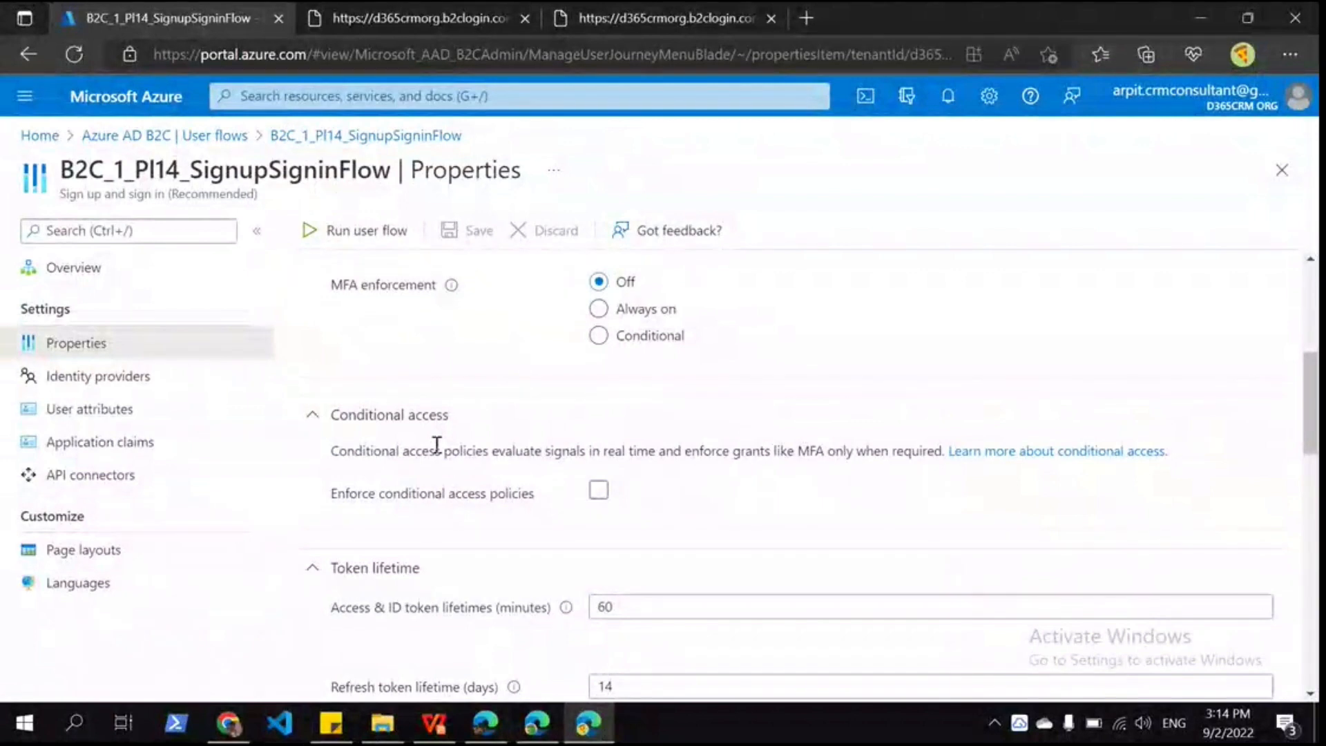
pyautogui.scroll(2, 626, 428)
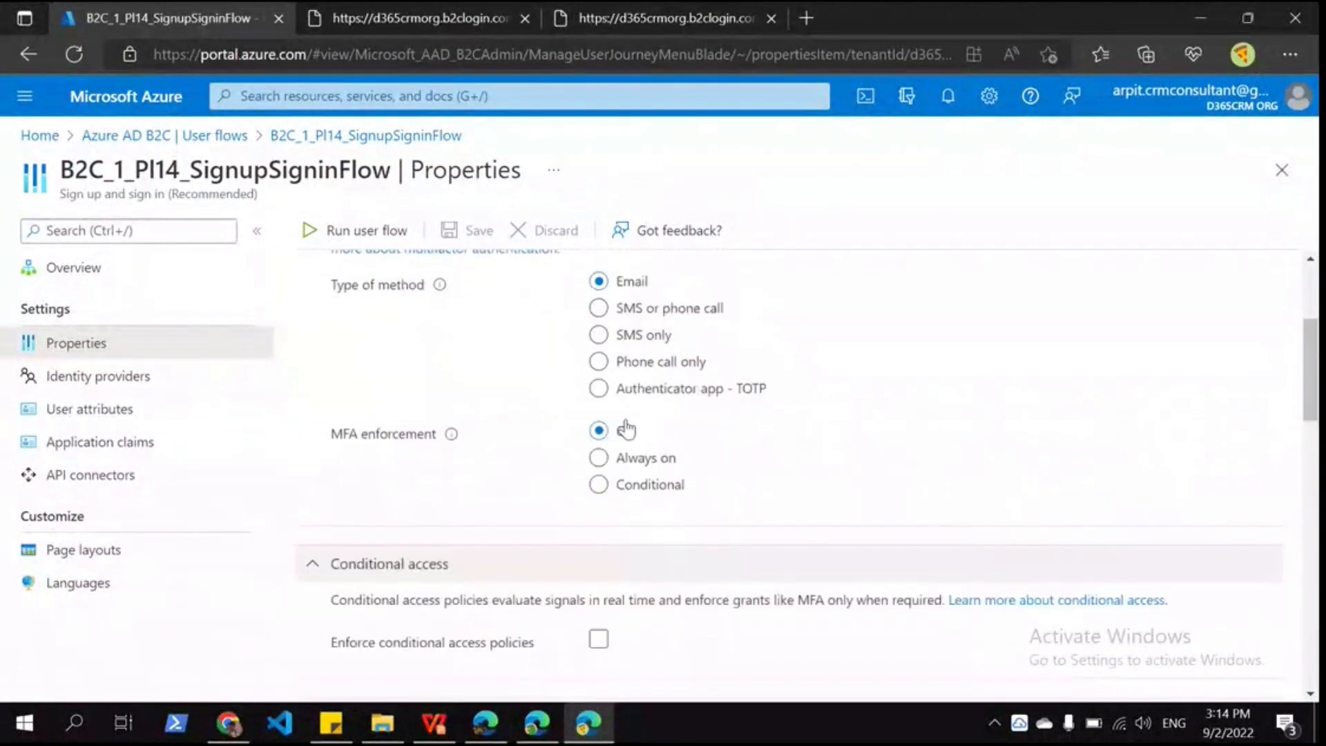
pyautogui.scroll(1, 626, 428)
pyautogui.scroll(1, 625, 428)
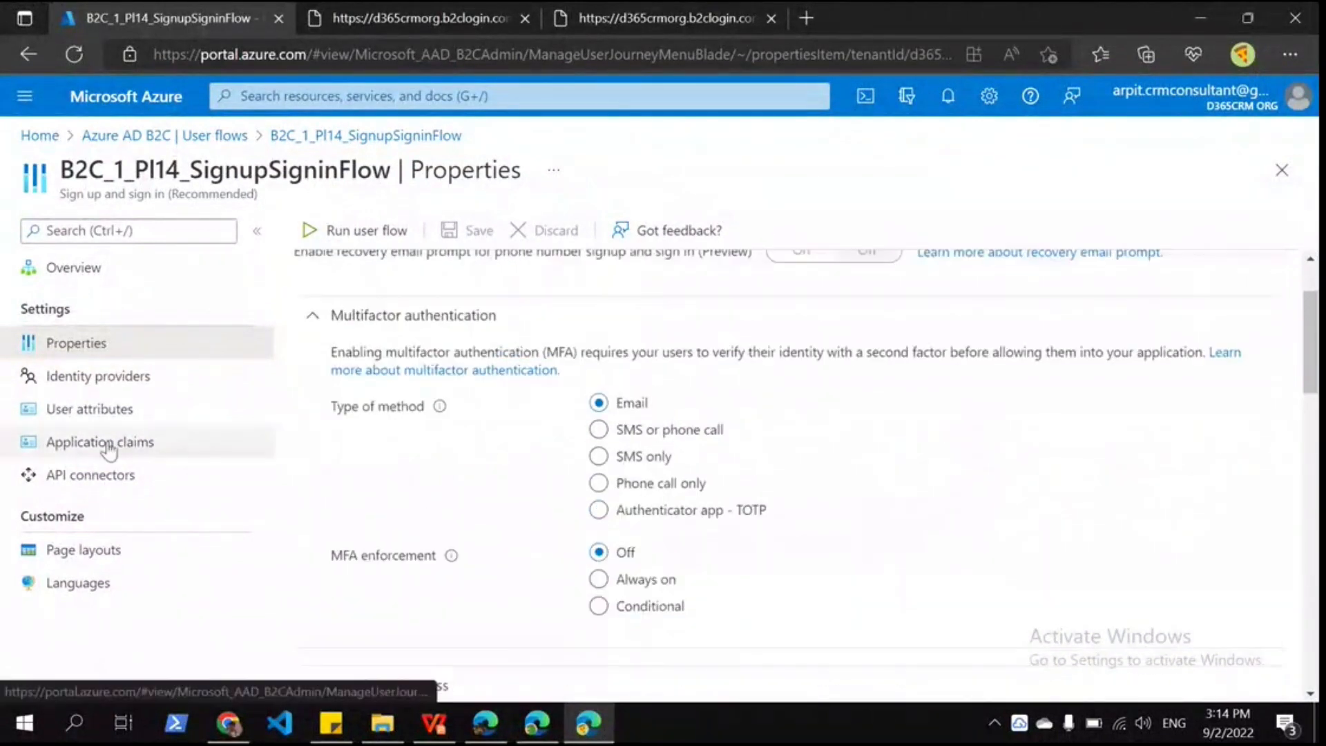
# Step: Check the Local account sign up page attributes, Email Address and Job Title, under Page layouts
pyautogui.click(83, 550)
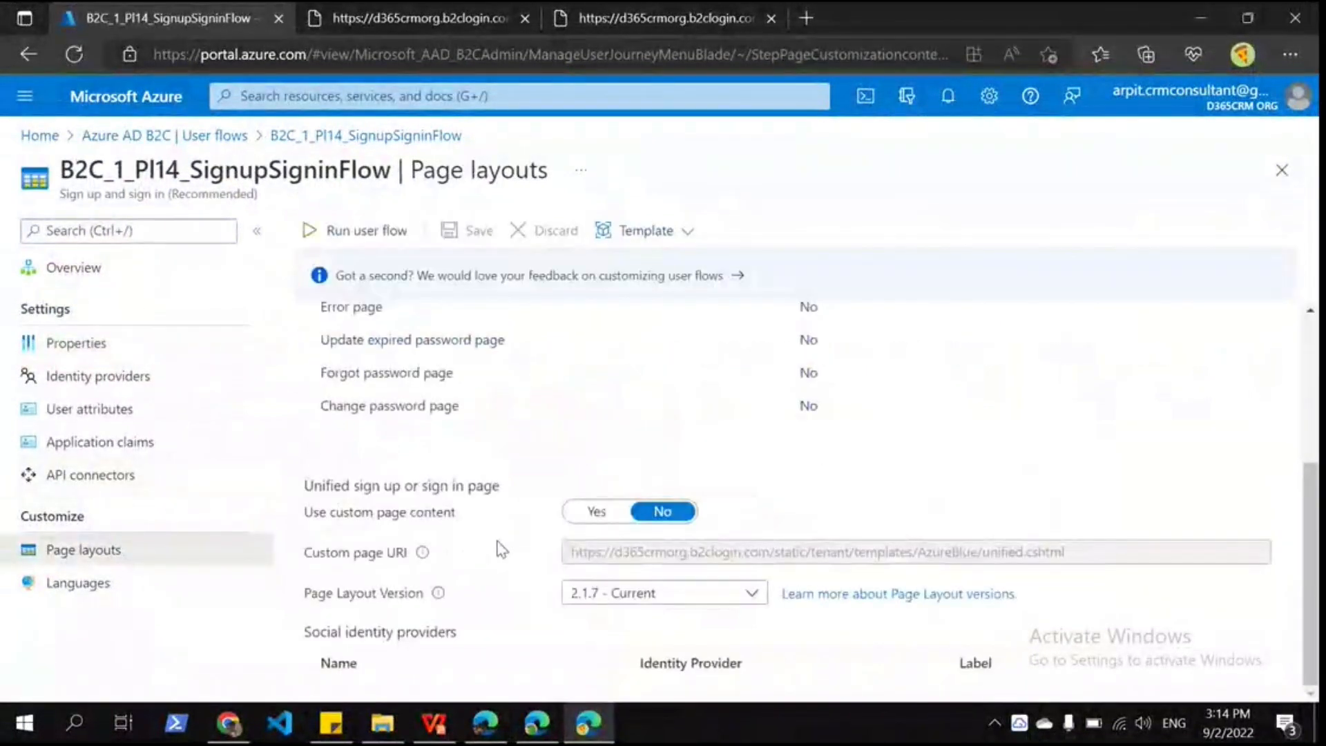
pyautogui.scroll(2, 487, 542)
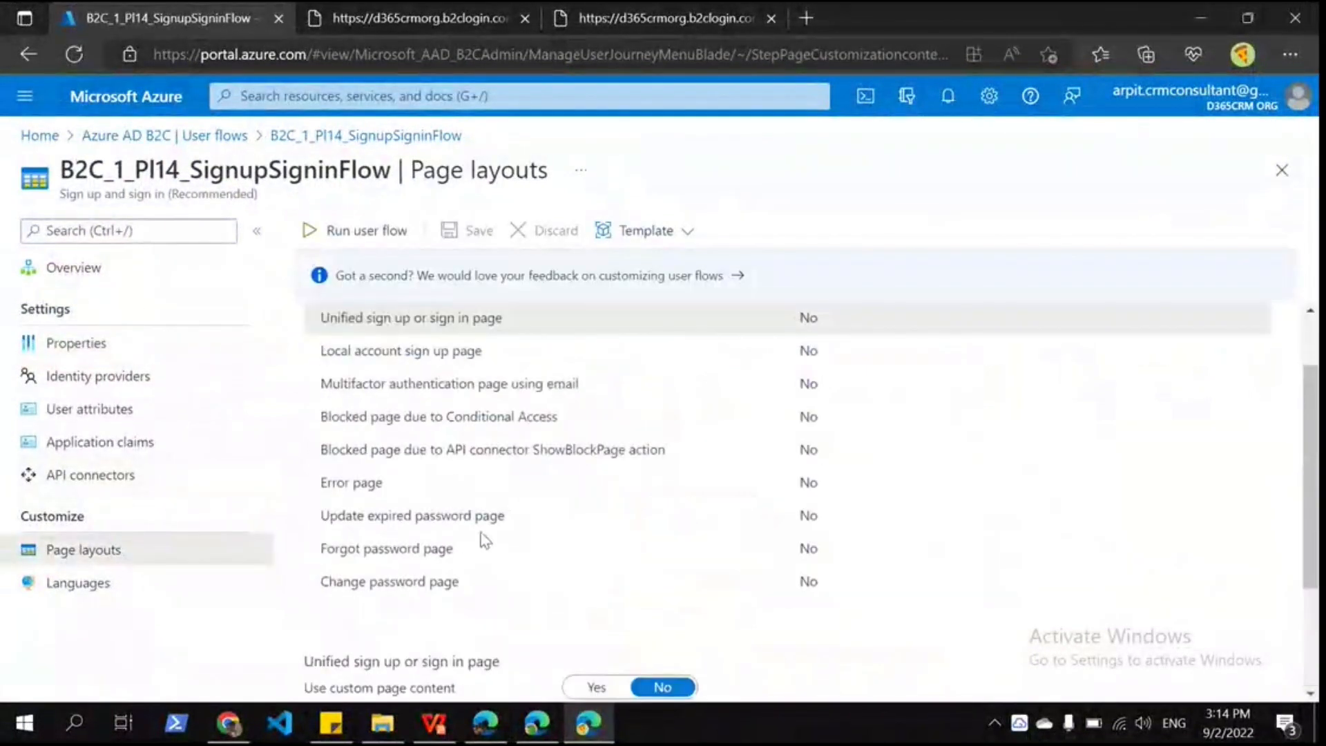
pyautogui.click(447, 368)
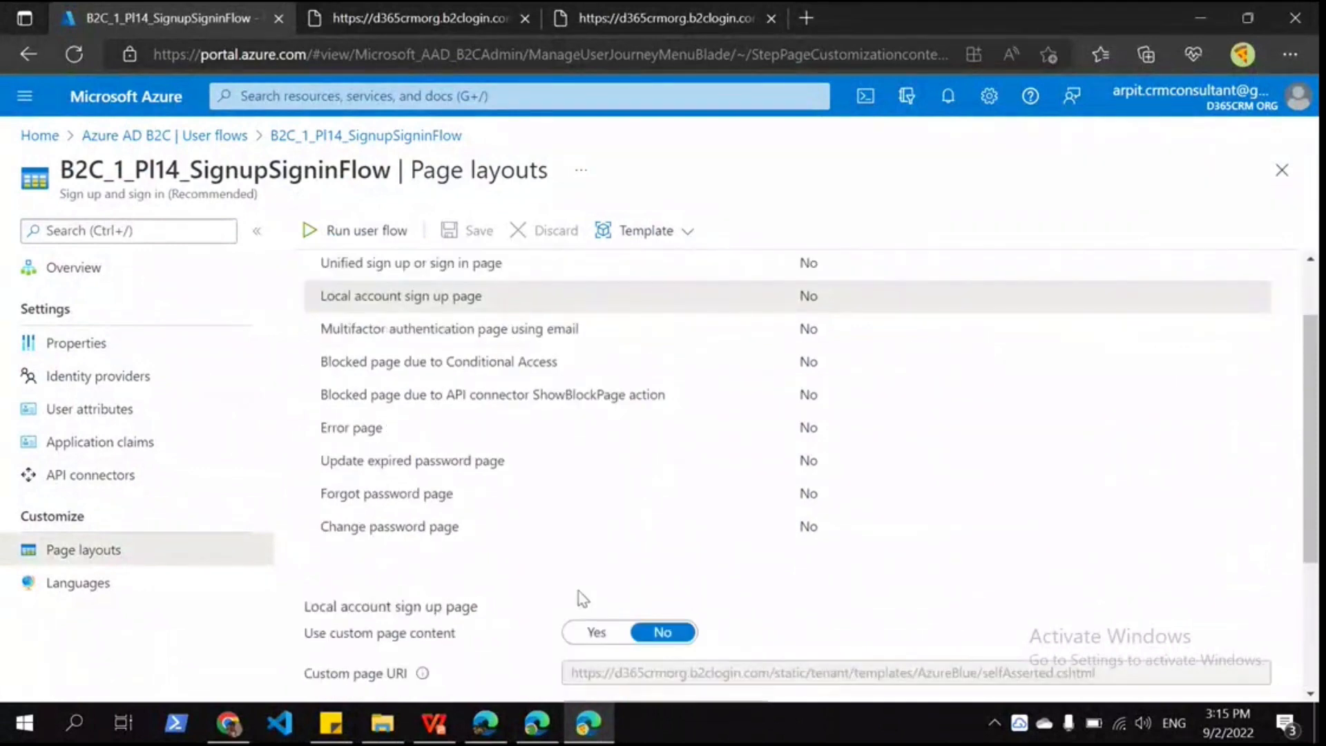
pyautogui.scroll(-3, 582, 598)
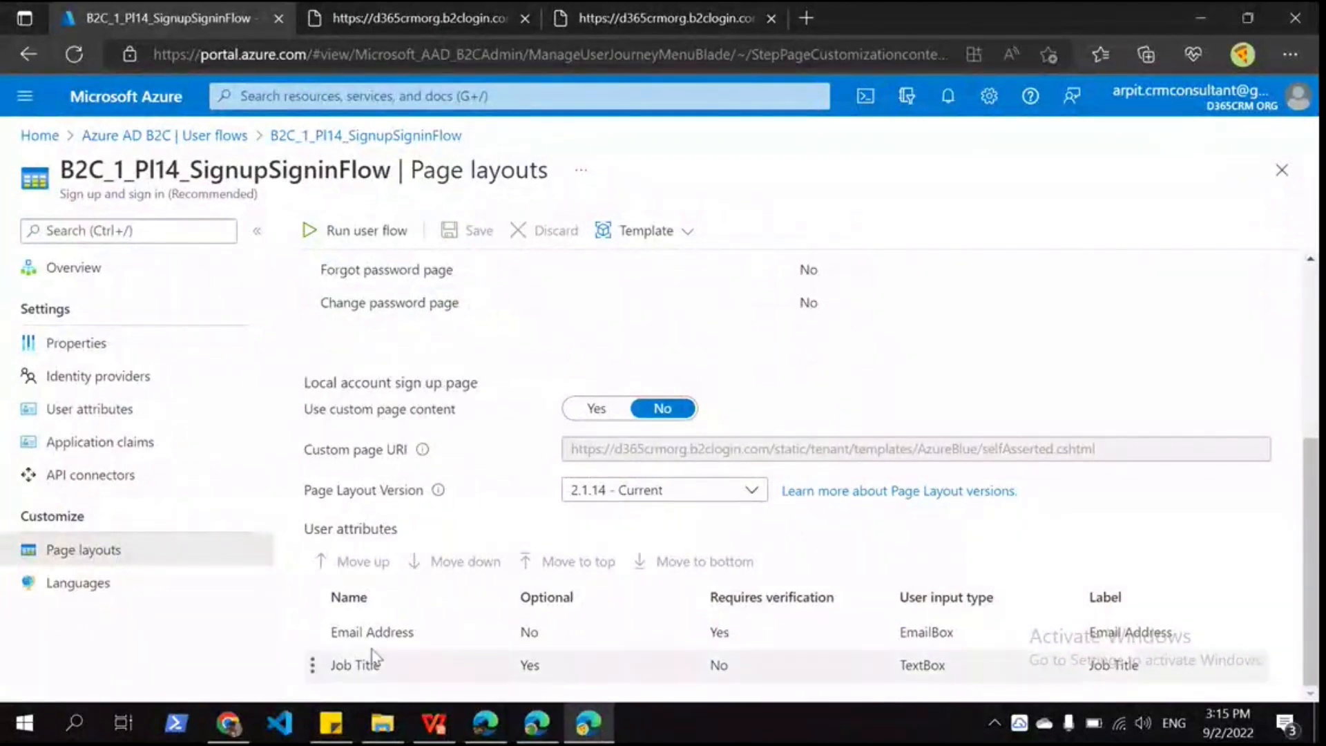
pyautogui.click(822, 641)
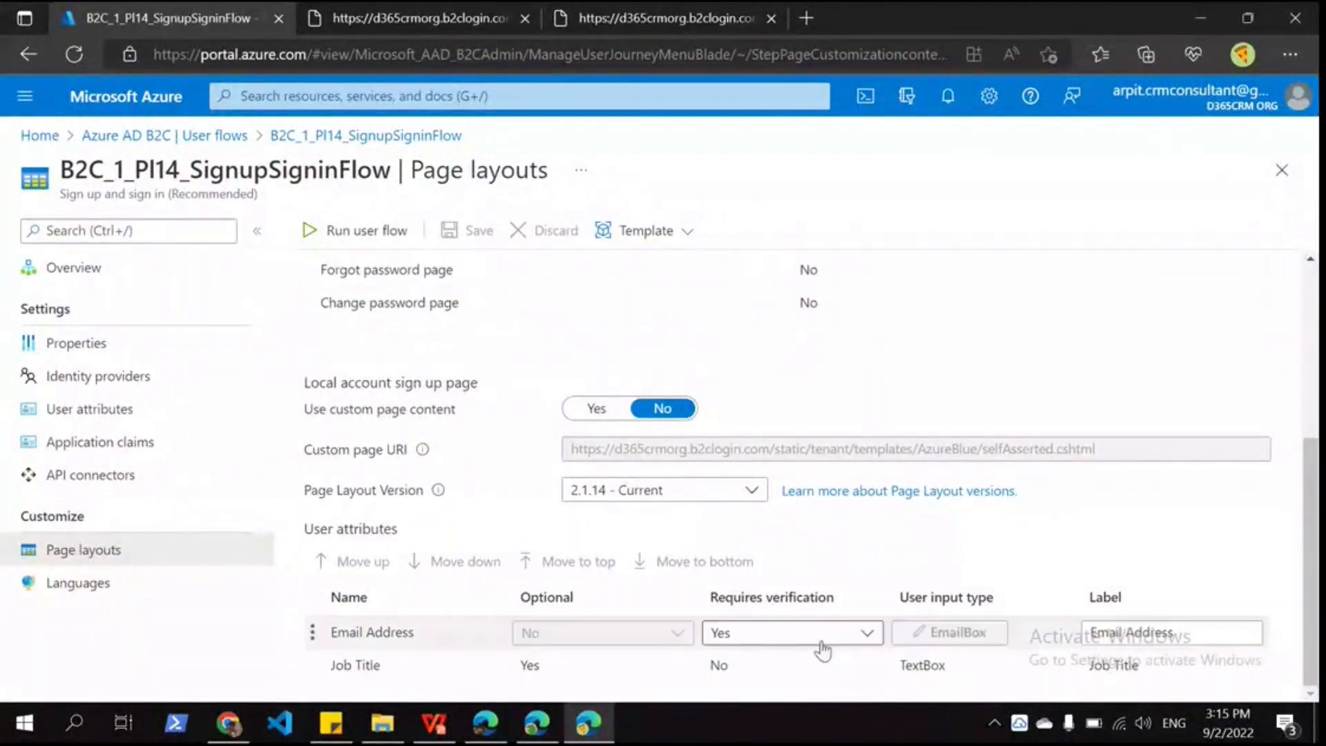
# Step: Request a verification code for the email address and confirm it with the emailed code
pyautogui.moveTo(537, 722)
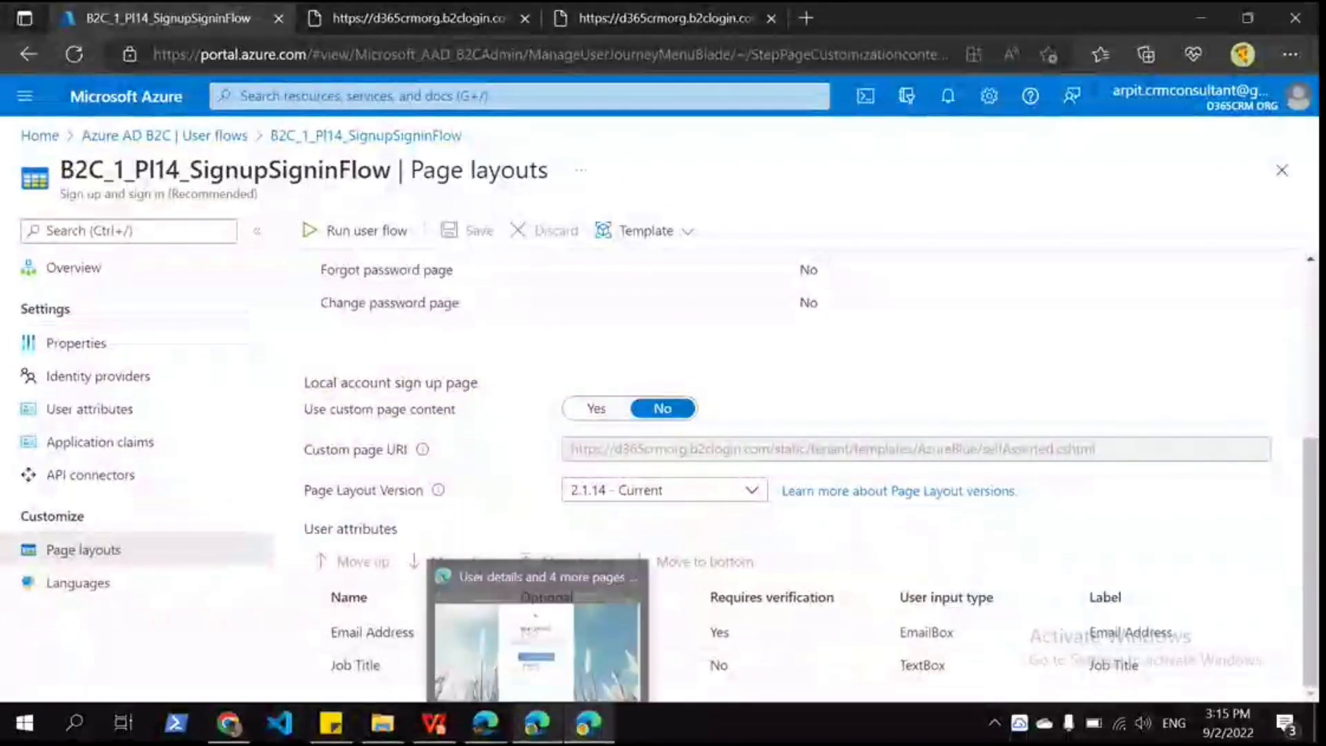
pyautogui.click(543, 684)
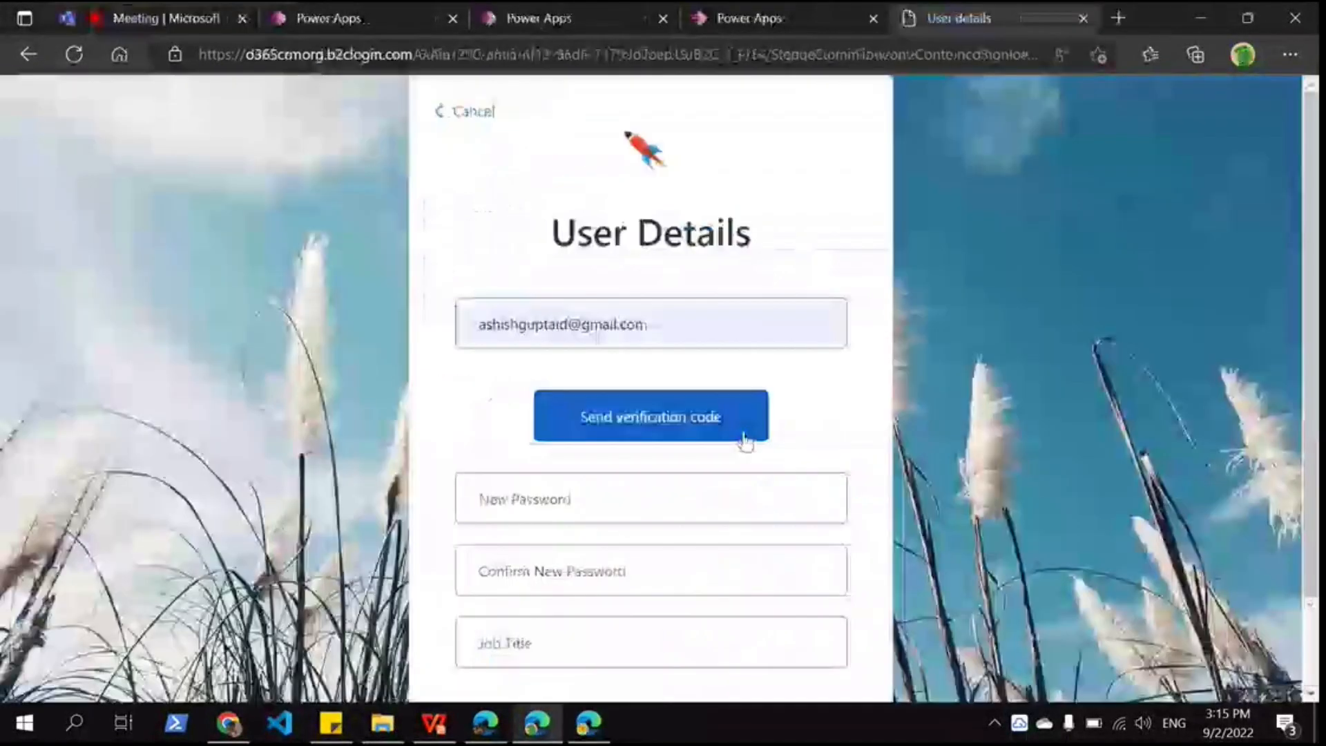
pyautogui.click(744, 433)
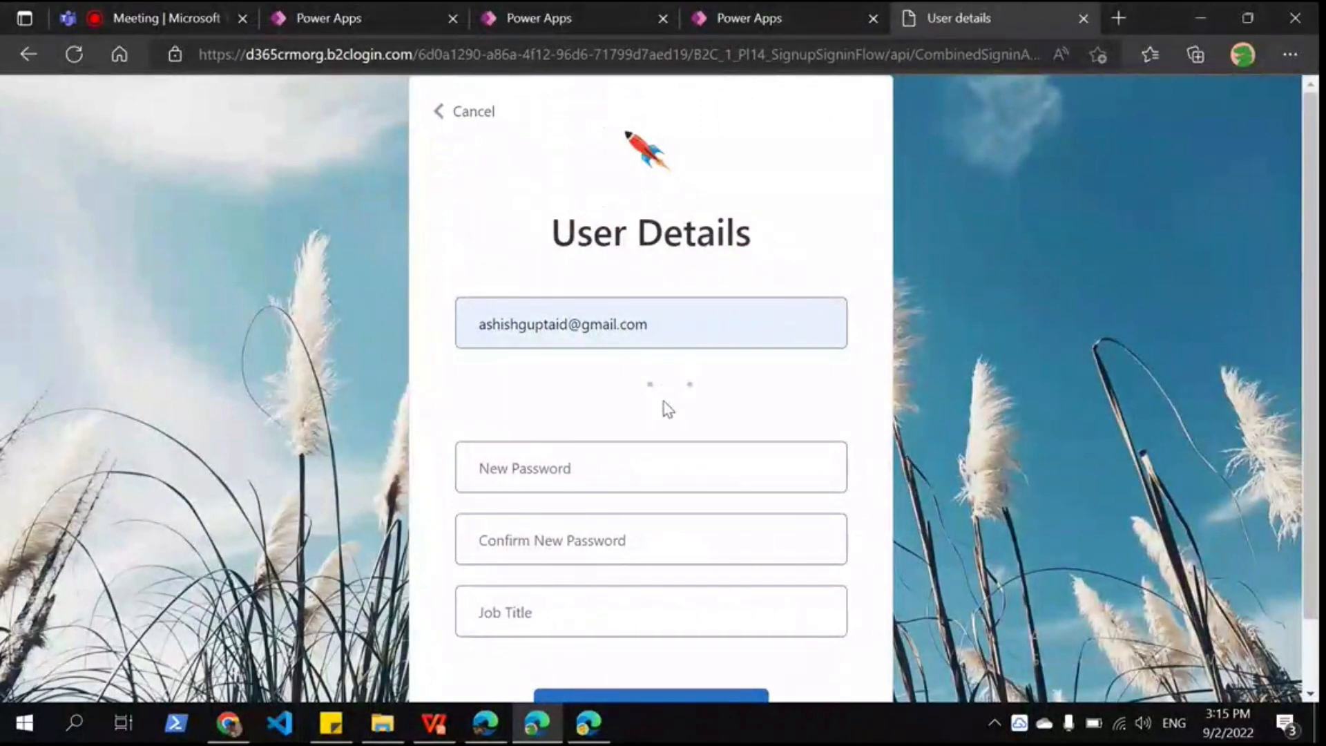
pyautogui.scroll(-3, 545, 442)
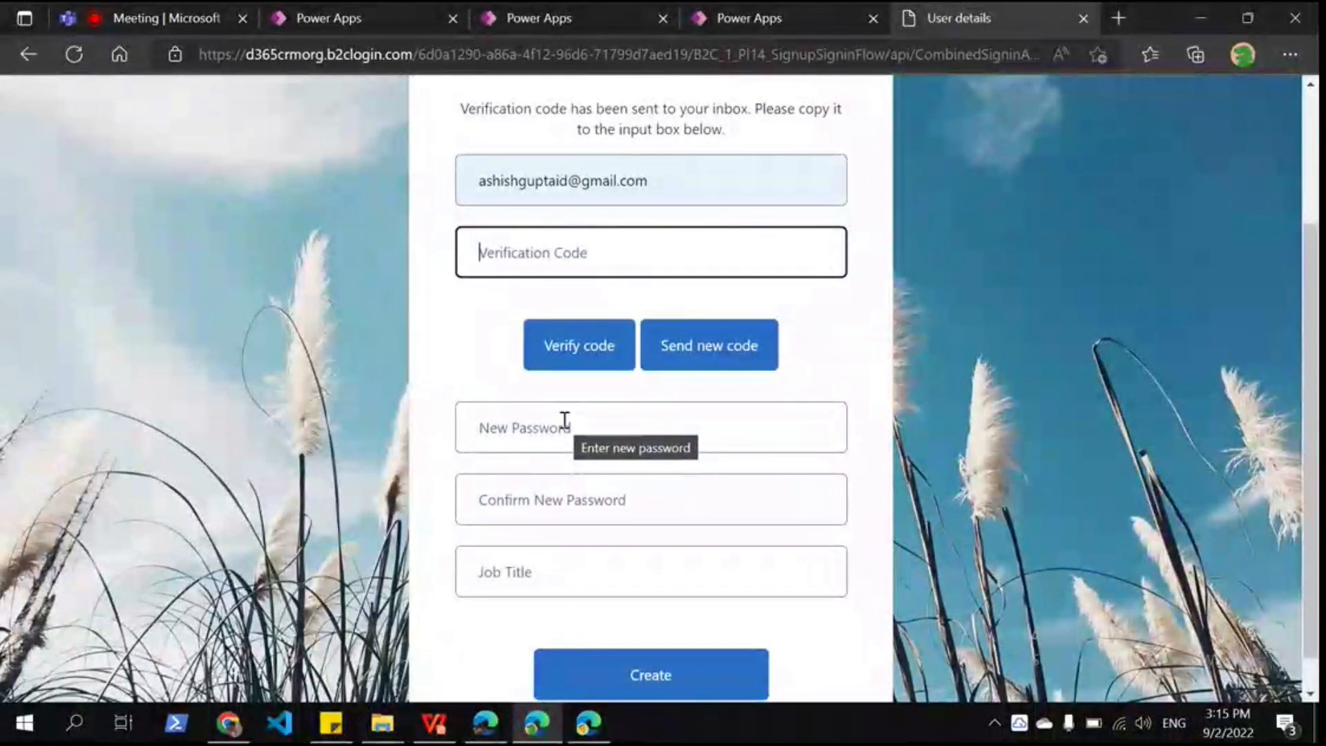
pyautogui.click(545, 247)
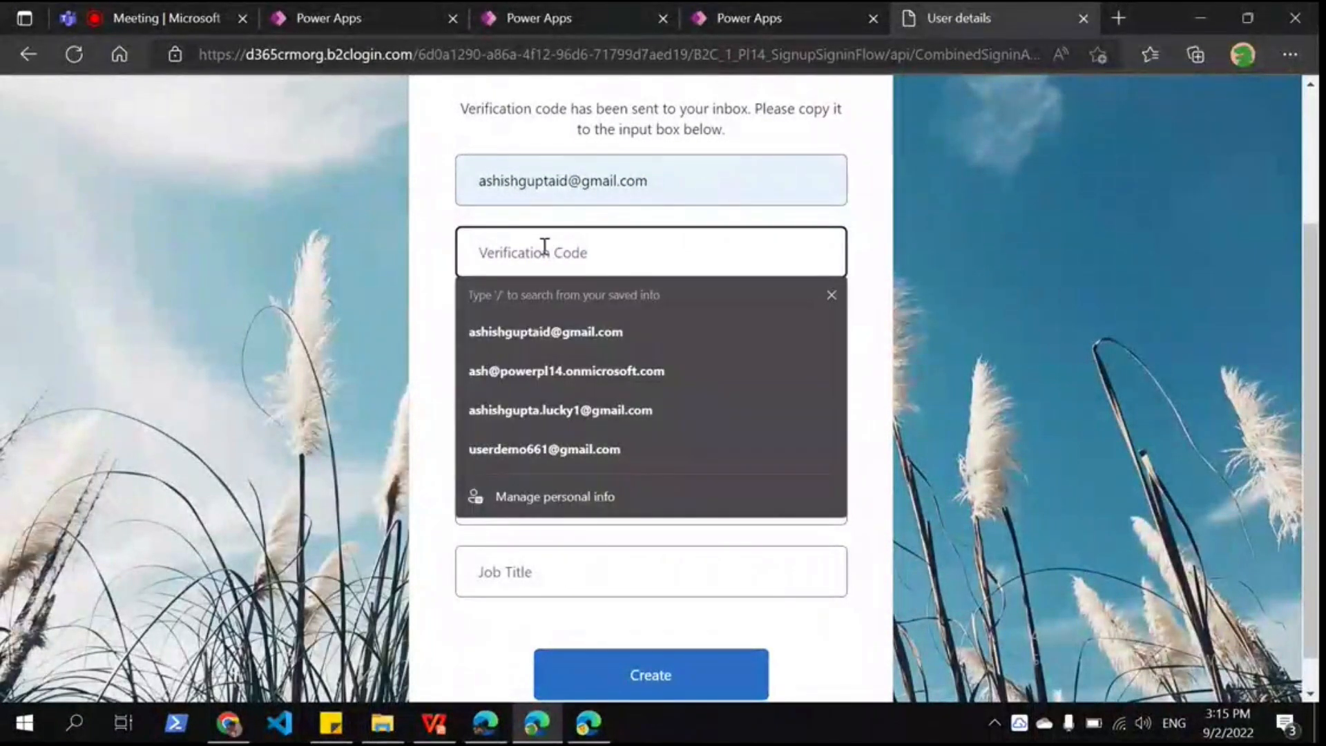
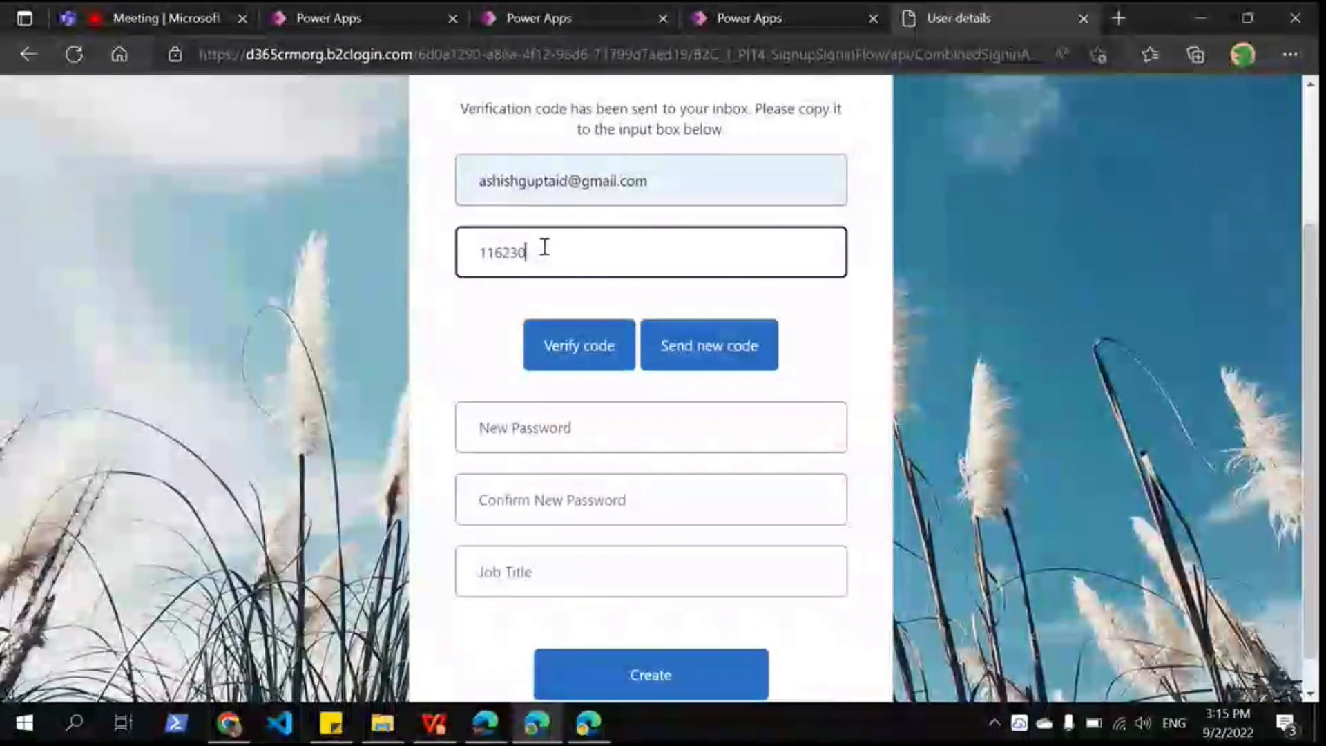
pyautogui.click(550, 346)
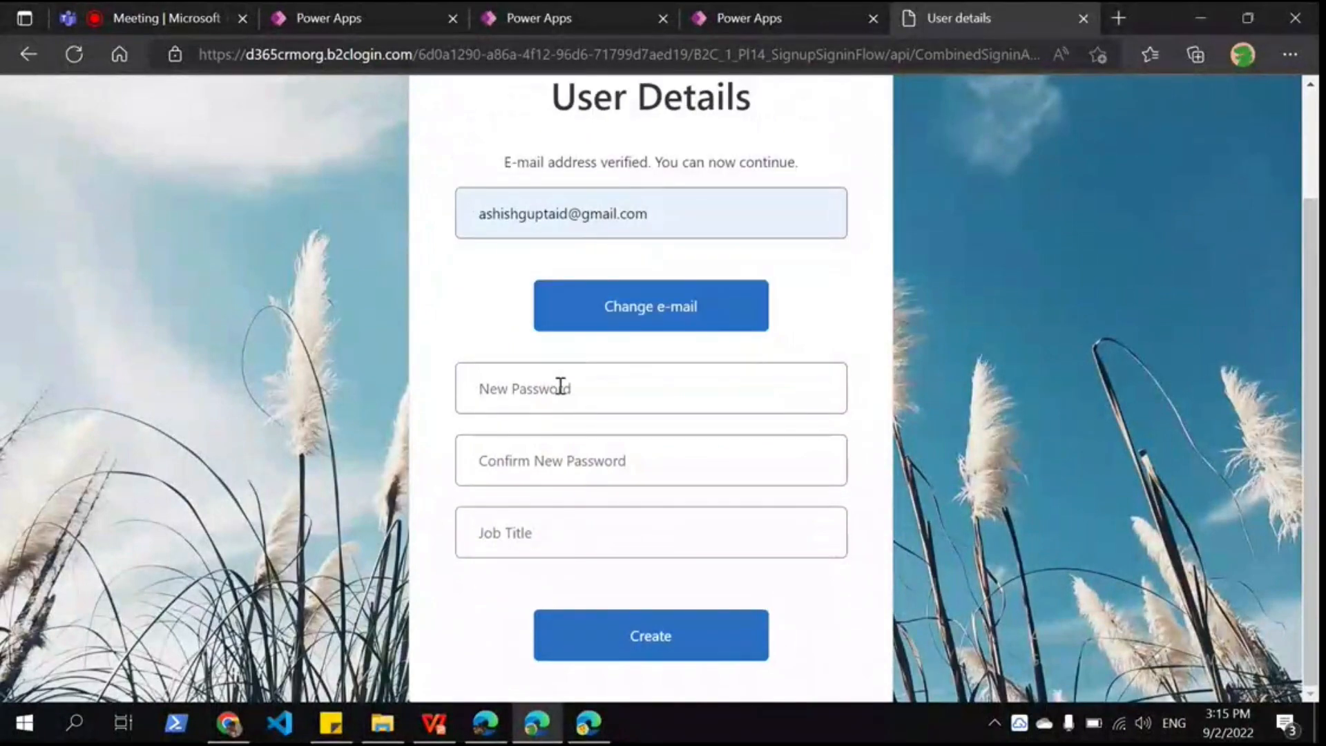
# Step: Enter the new password and its confirmation on the Azure AD B2C sign-up form
pyautogui.click(561, 387)
pyautogui.write('••••••••••••••')
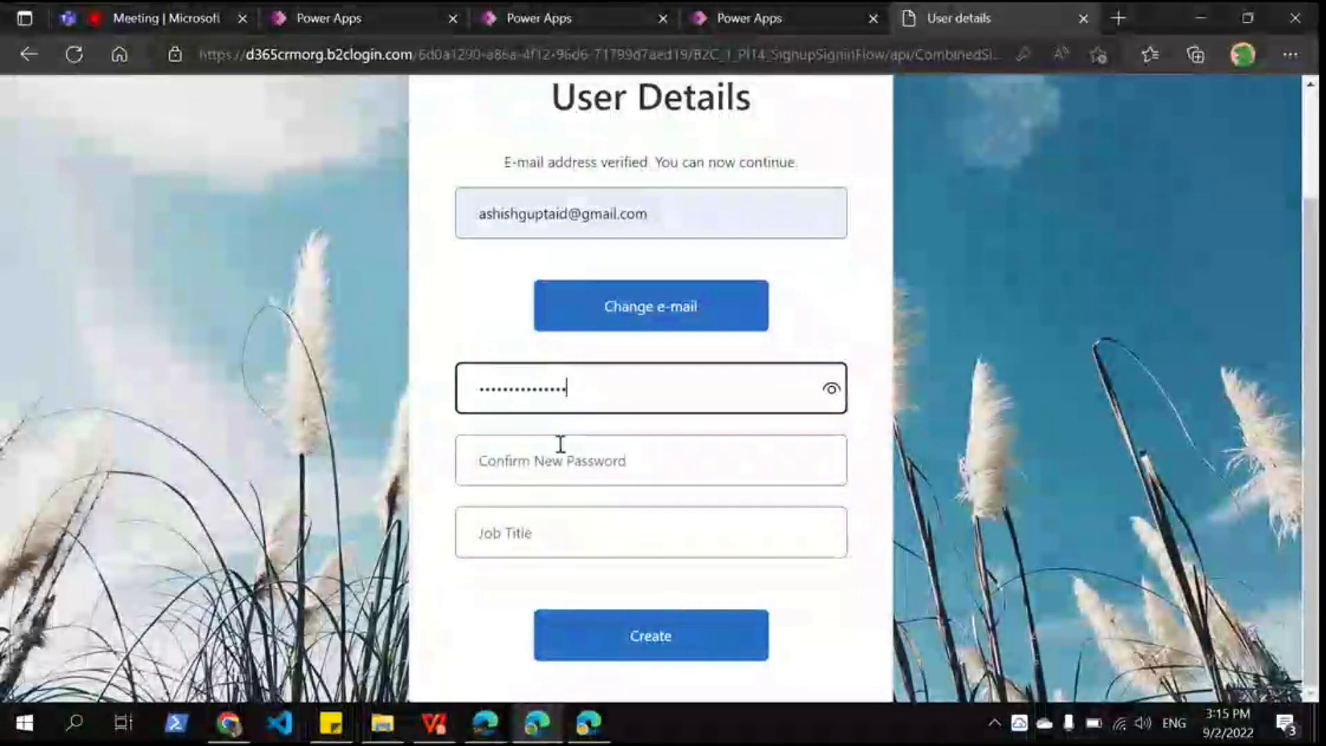
pyautogui.click(560, 444)
pyautogui.write('••••••••••')
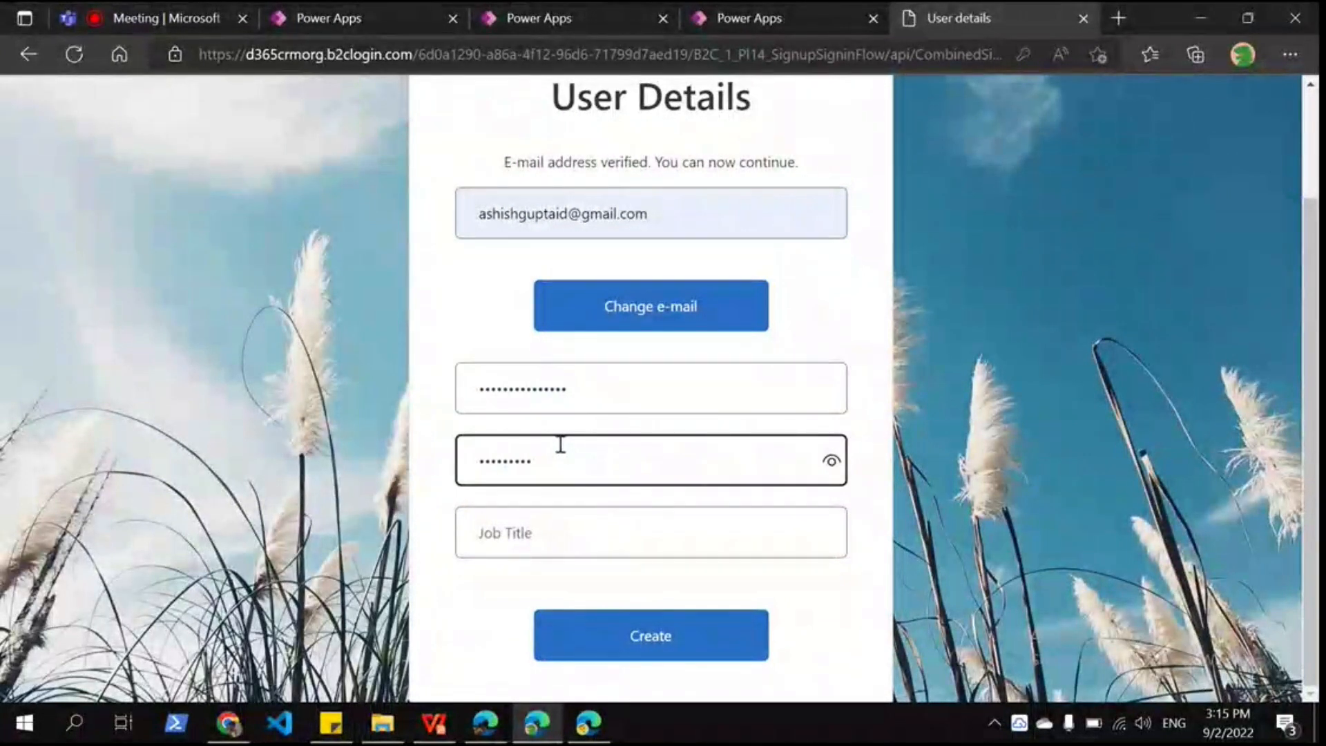
# Step: Set the Job Title to Power Platform Developer from the suggestions
pyautogui.click(557, 542)
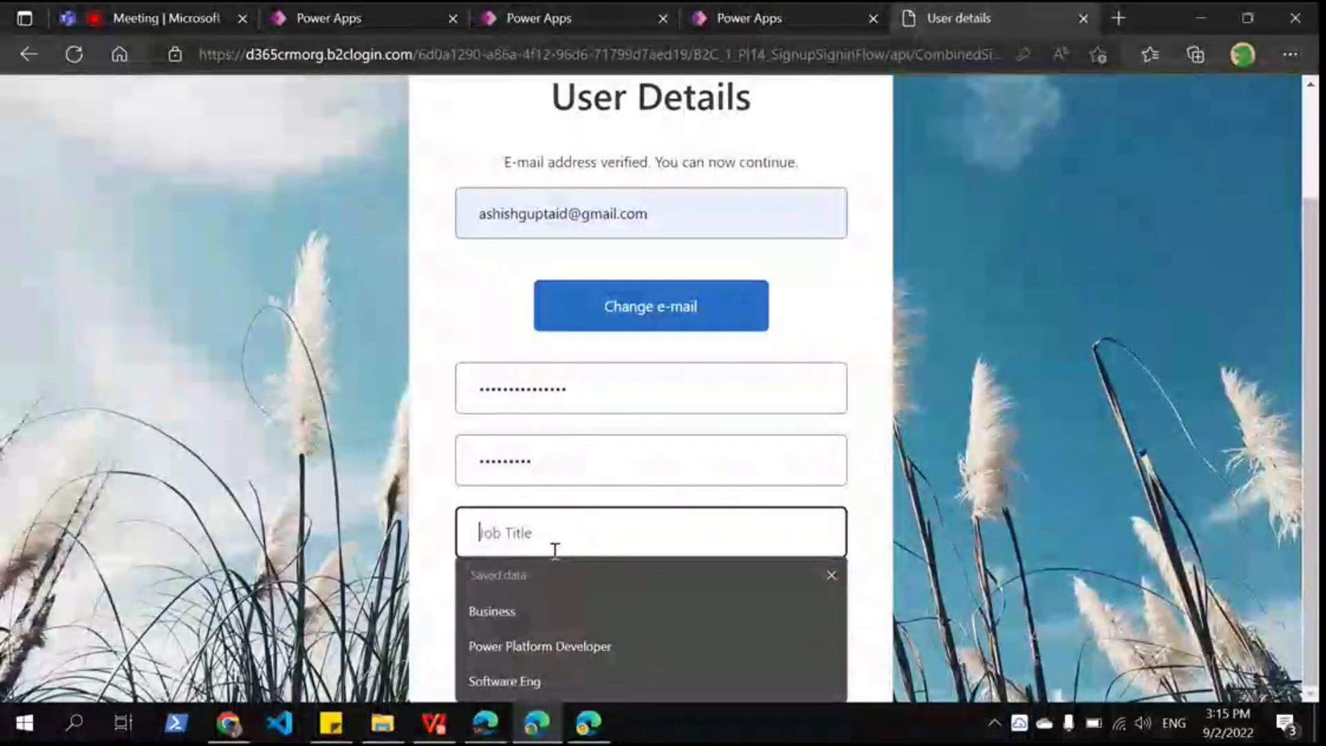
pyautogui.write('Power Platform D')
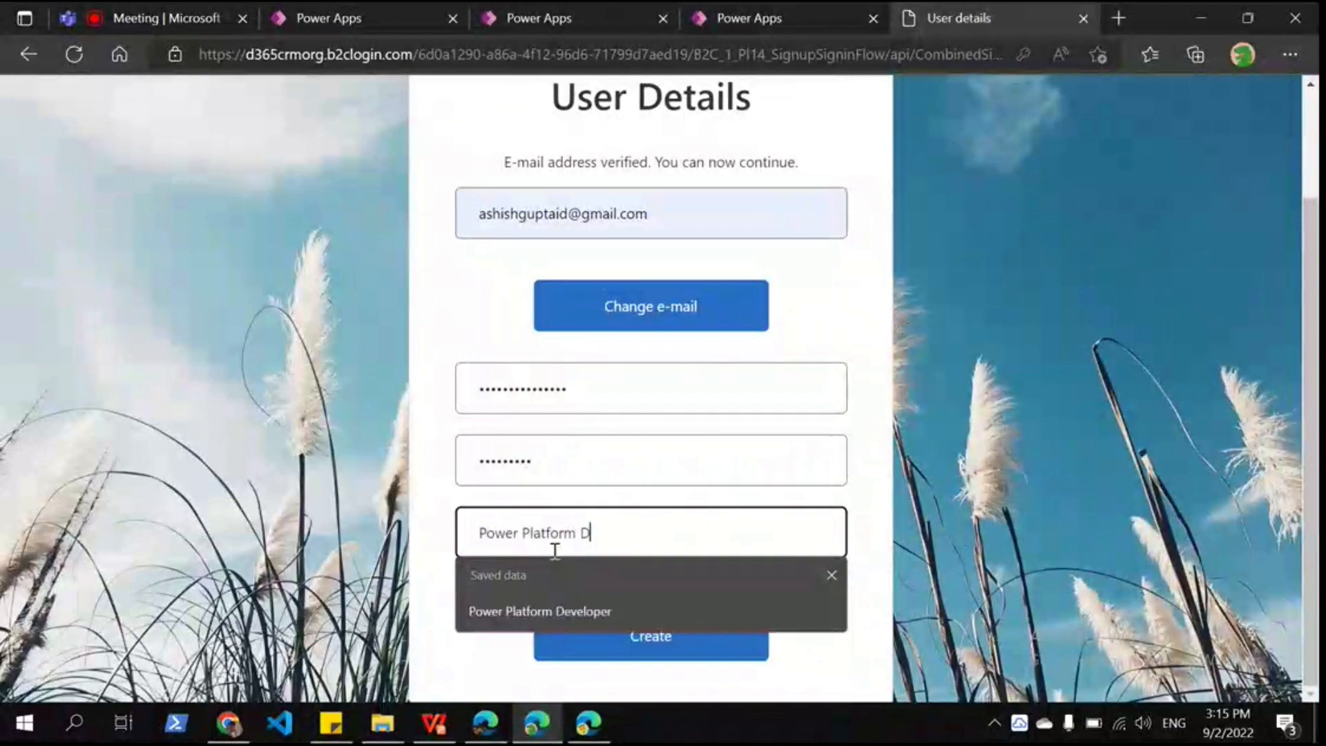
pyautogui.press('Down')
pyautogui.press('Return')
pyautogui.press('Return')
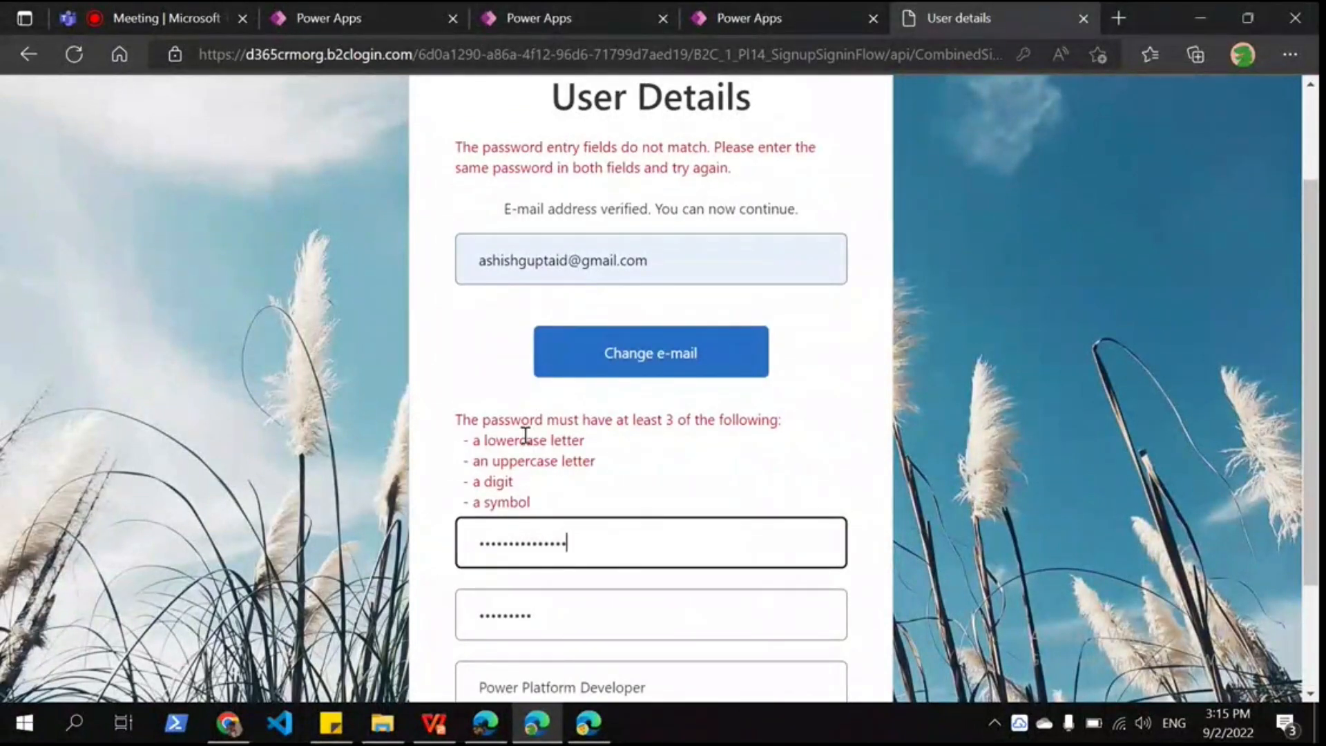
# Step: Retype the mismatched password and submit the new account
pyautogui.scroll(2, 526, 435)
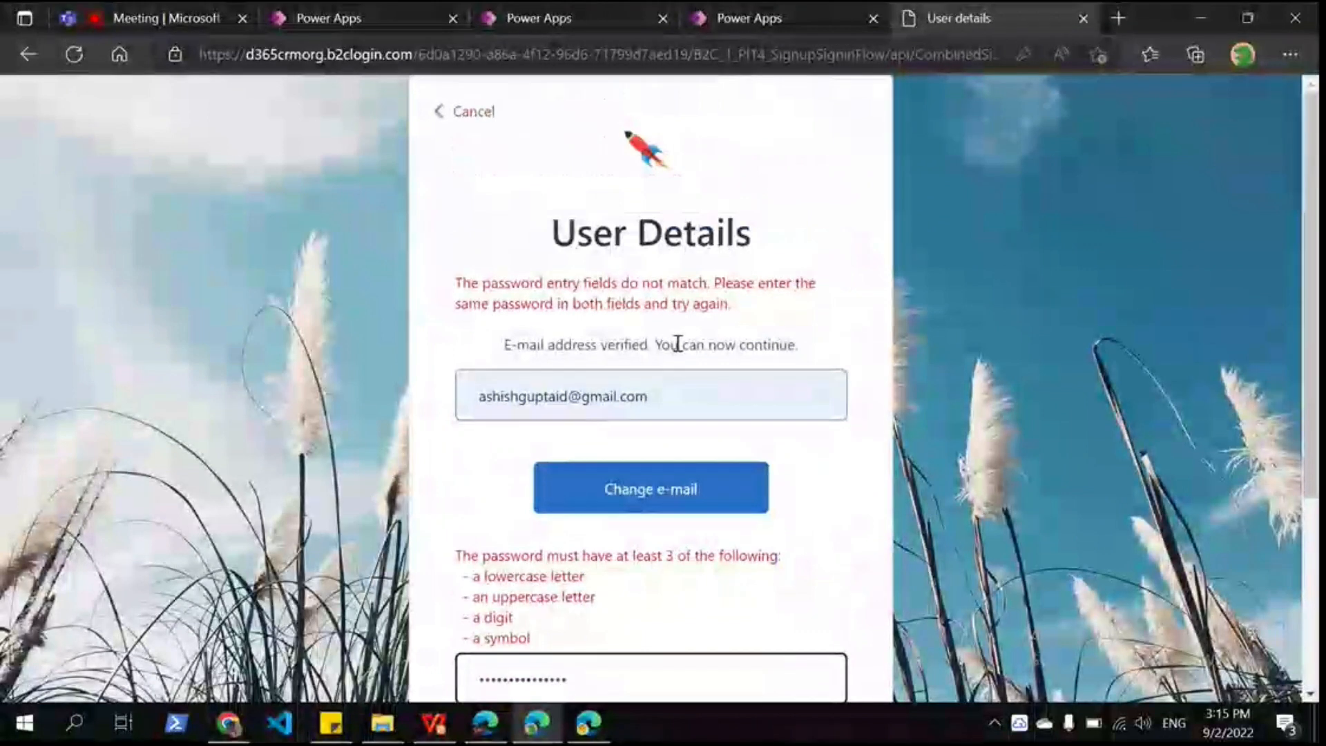
pyautogui.scroll(-3, 677, 344)
pyautogui.doubleClick(559, 408)
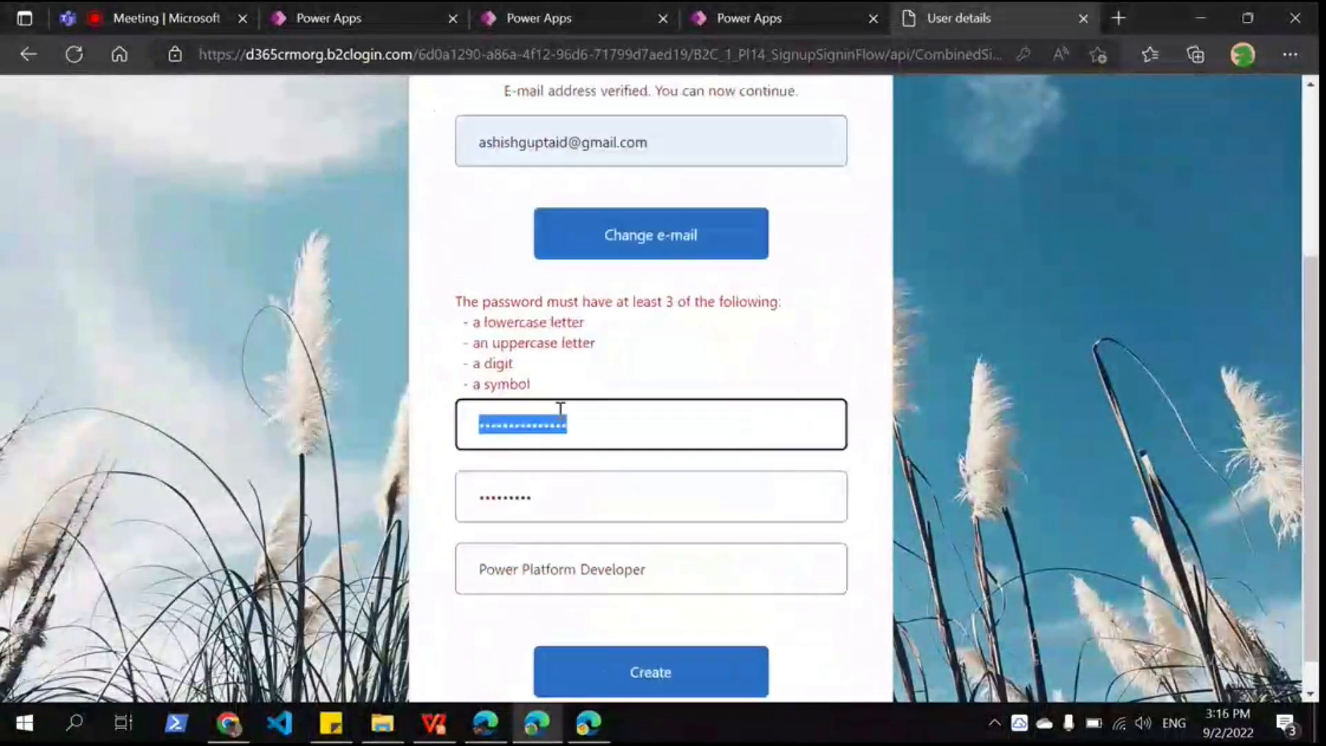
pyautogui.write('******')
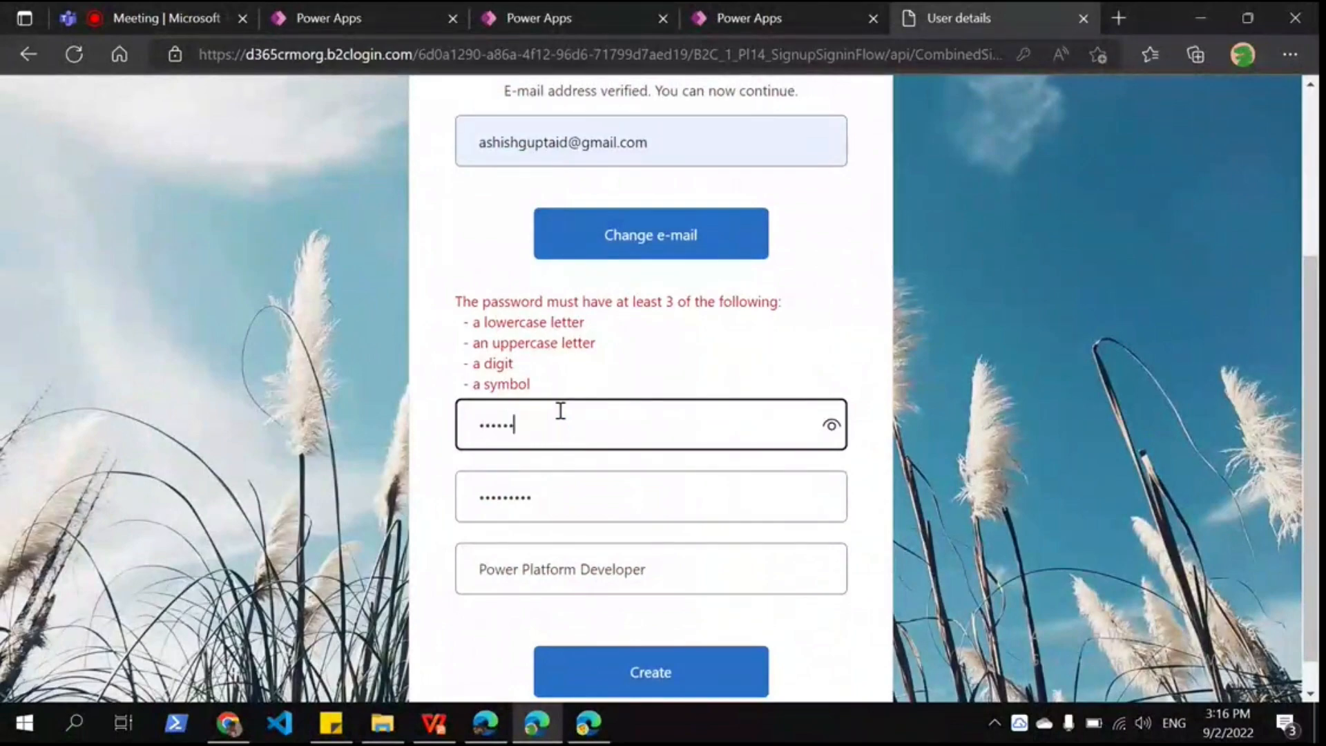
pyautogui.write('****')
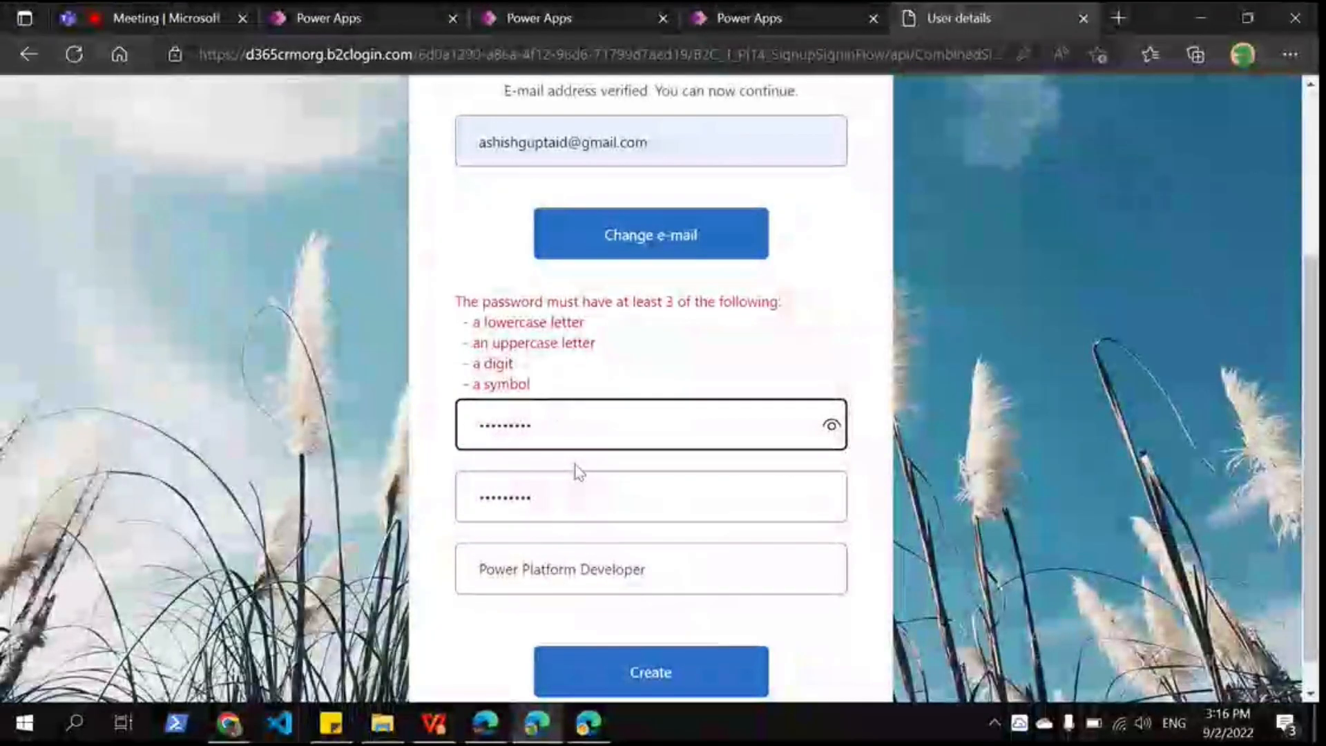
pyautogui.press('Return')
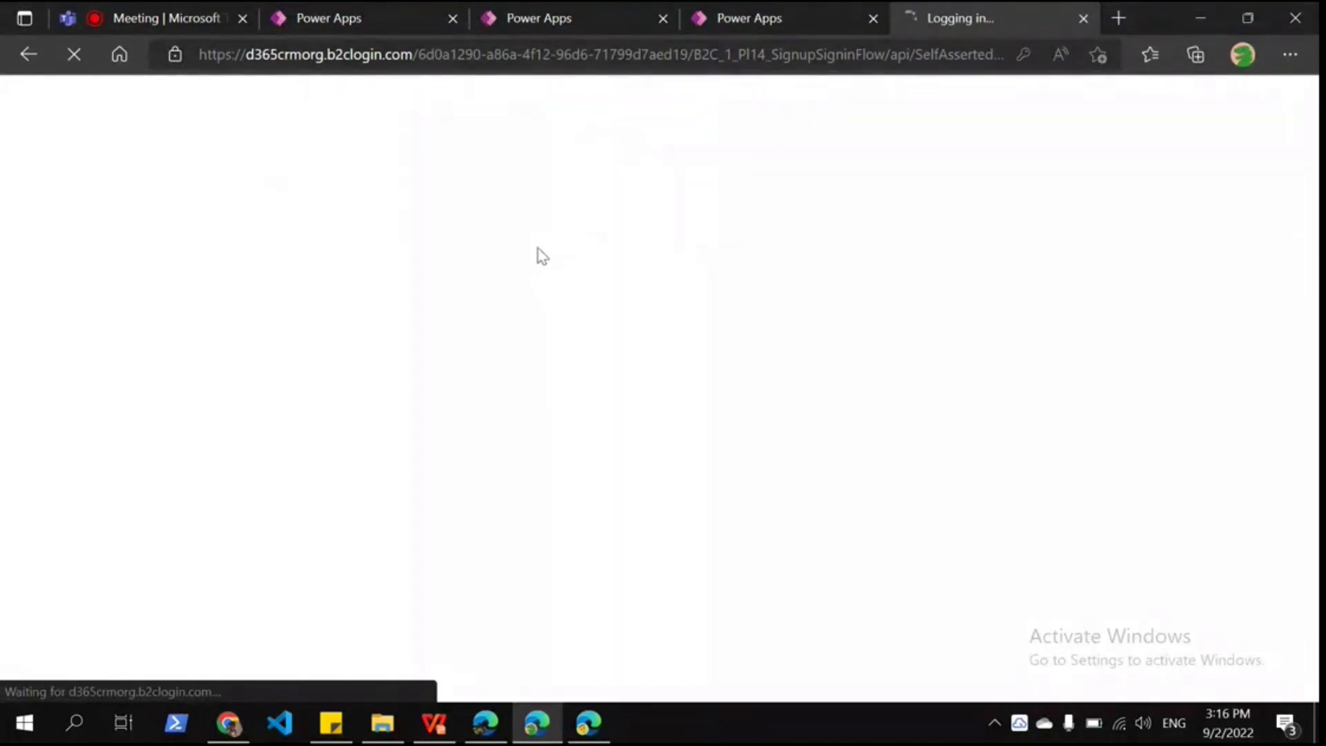
# Step: Open Dynamics 365 Portal Management in a new tab and list the Contacts
pyautogui.click(1124, 26)
pyautogui.click(370, 94)
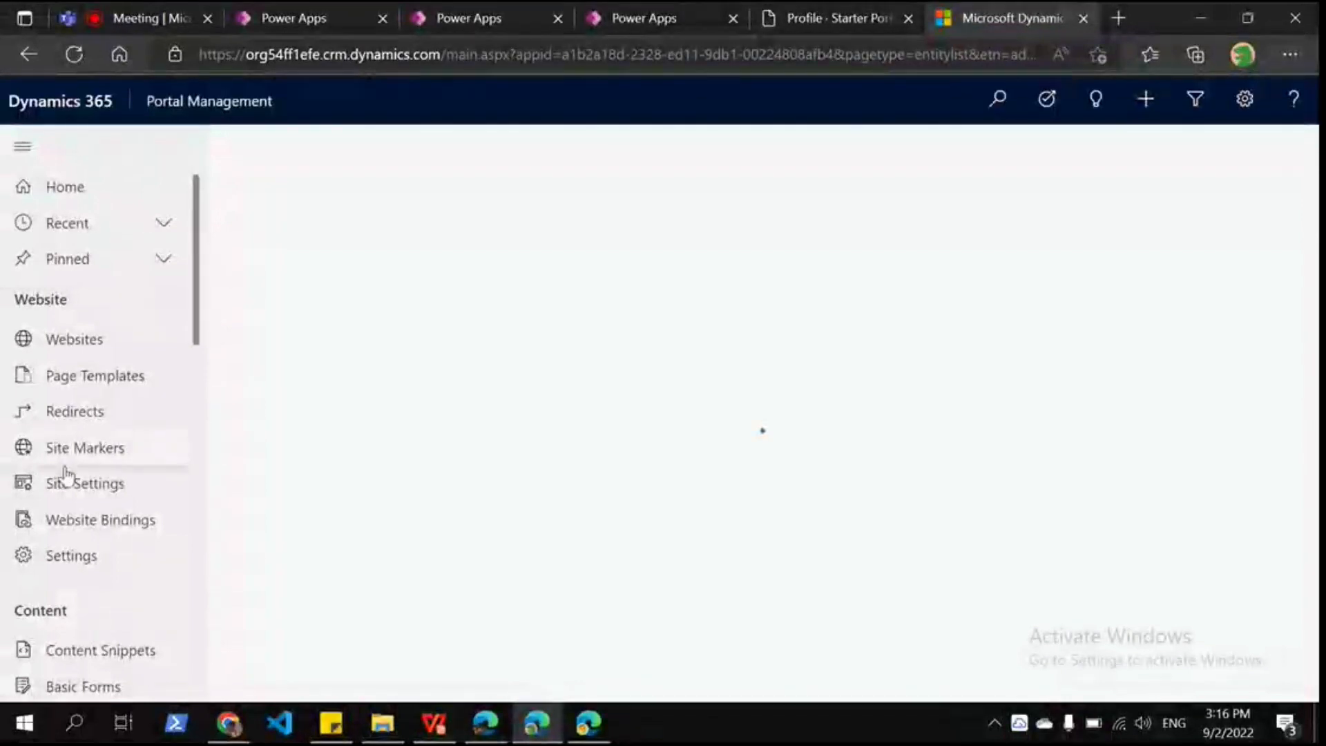
pyautogui.scroll(-6, 62, 573)
pyautogui.click(59, 676)
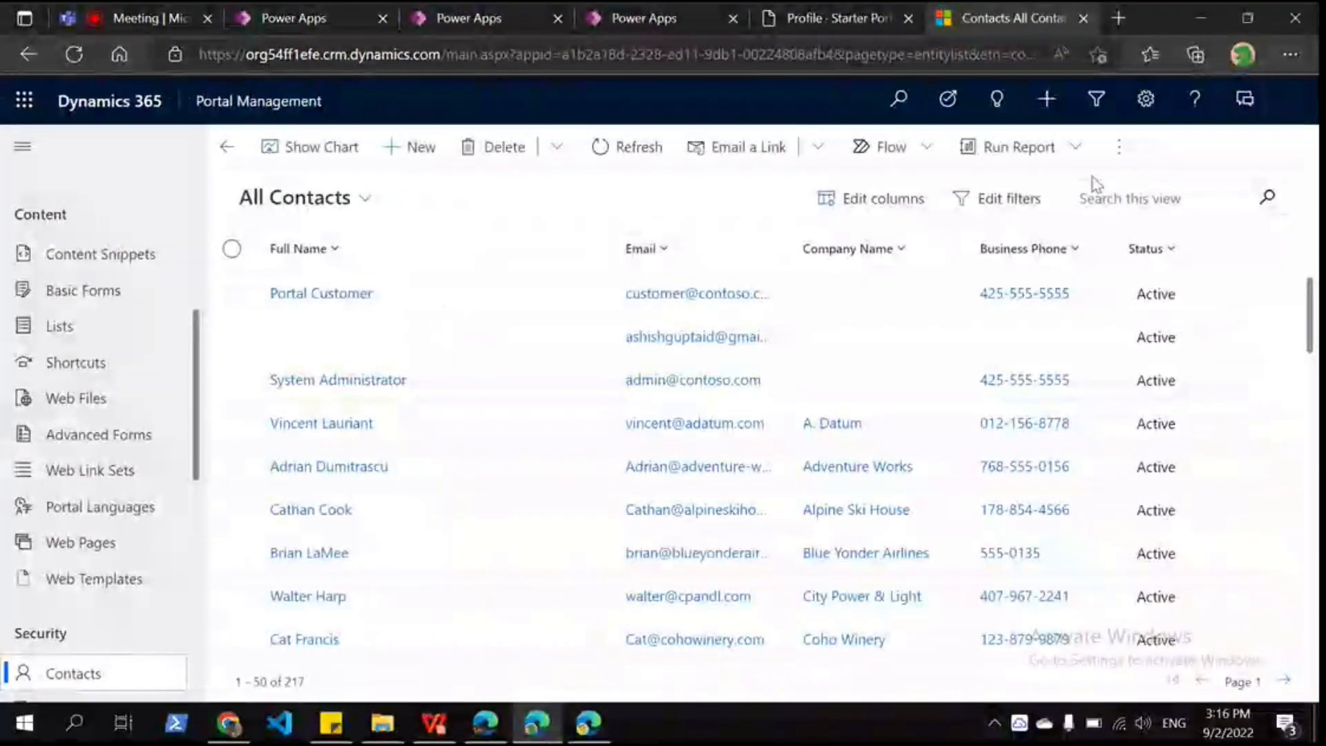
# Step: Open the newly signed-up contact's record, closing the mail app opened by accident
pyautogui.click(630, 336)
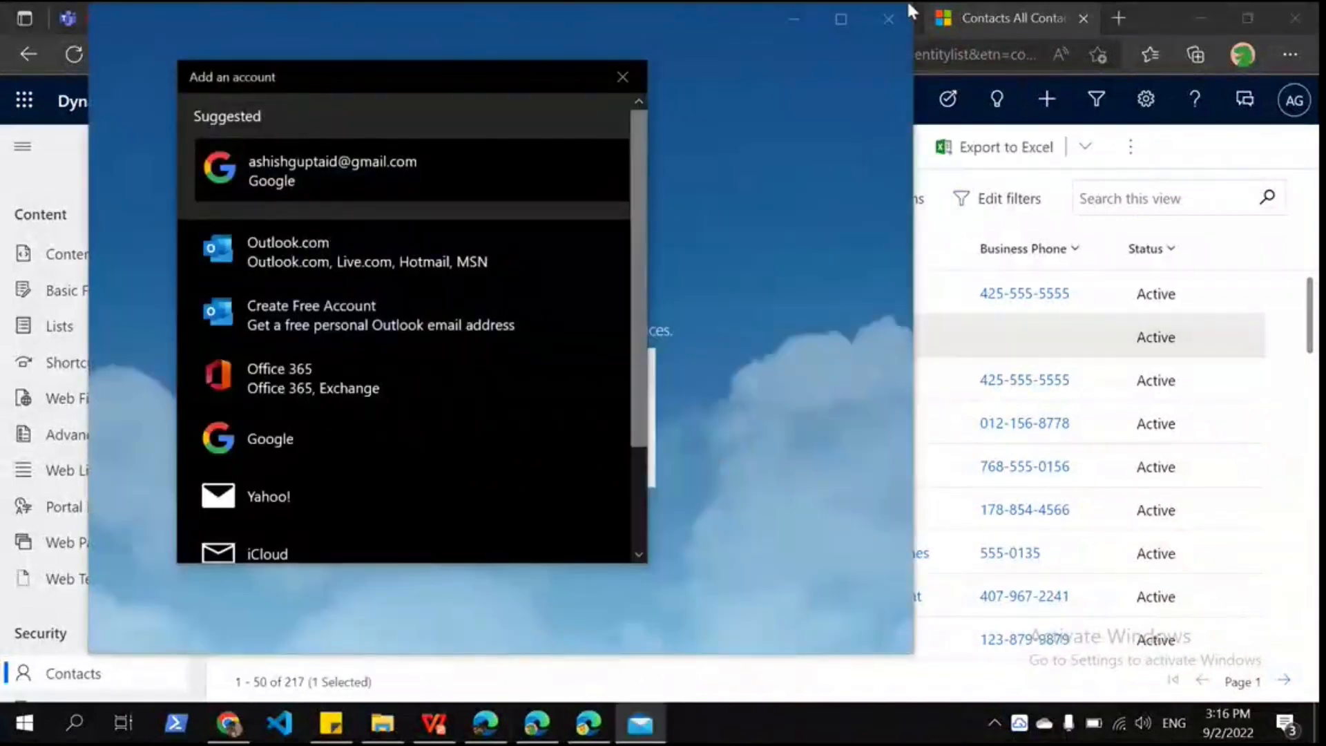
pyautogui.press('Escape')
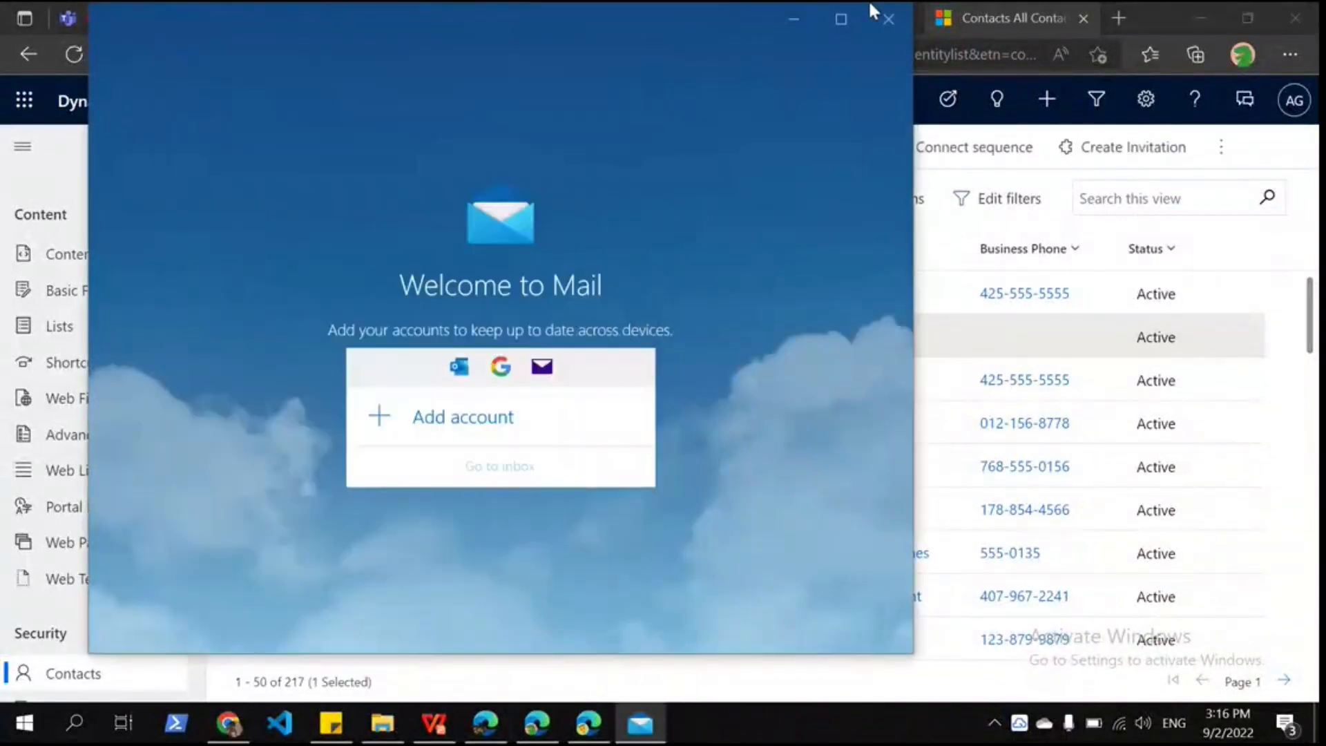
pyautogui.click(888, 18)
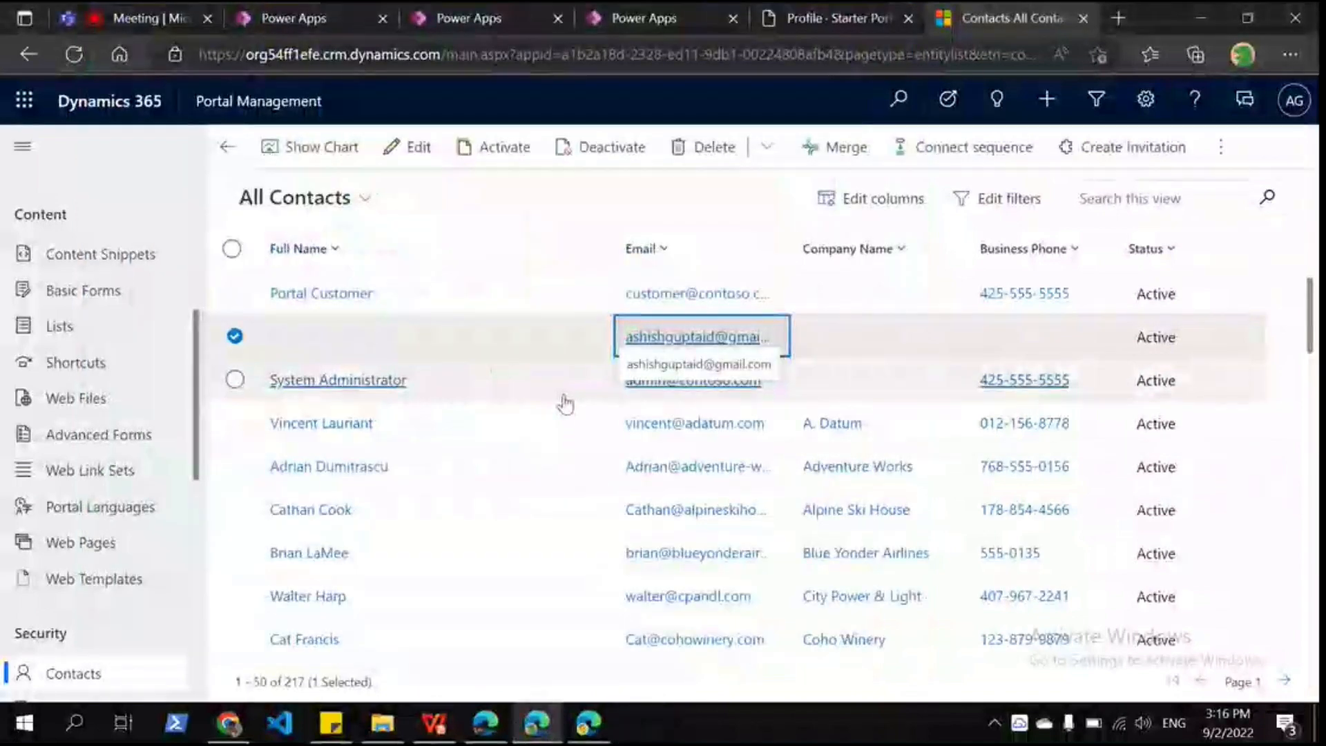
pyautogui.doubleClick(562, 399)
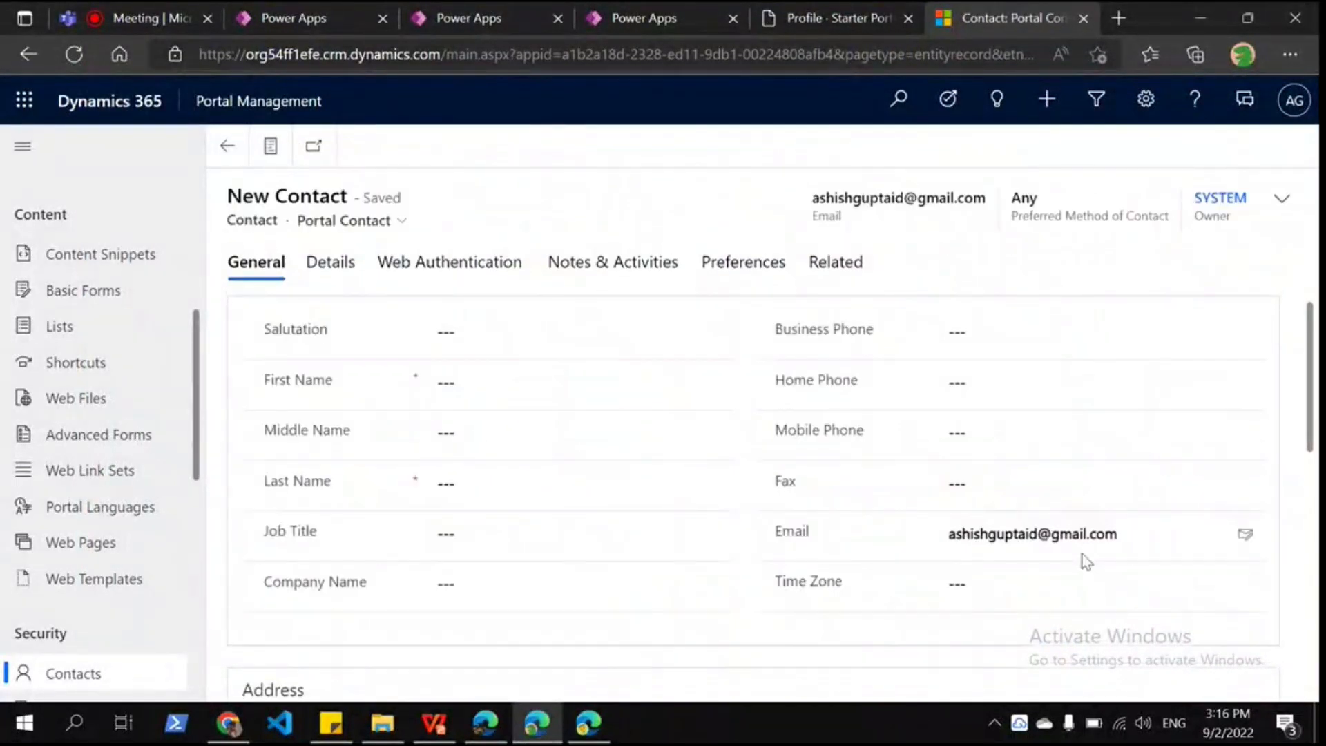
# Step: Show the contact's Web Authentication details with the d365crmorg b2clogin.com external identity
pyautogui.click(463, 268)
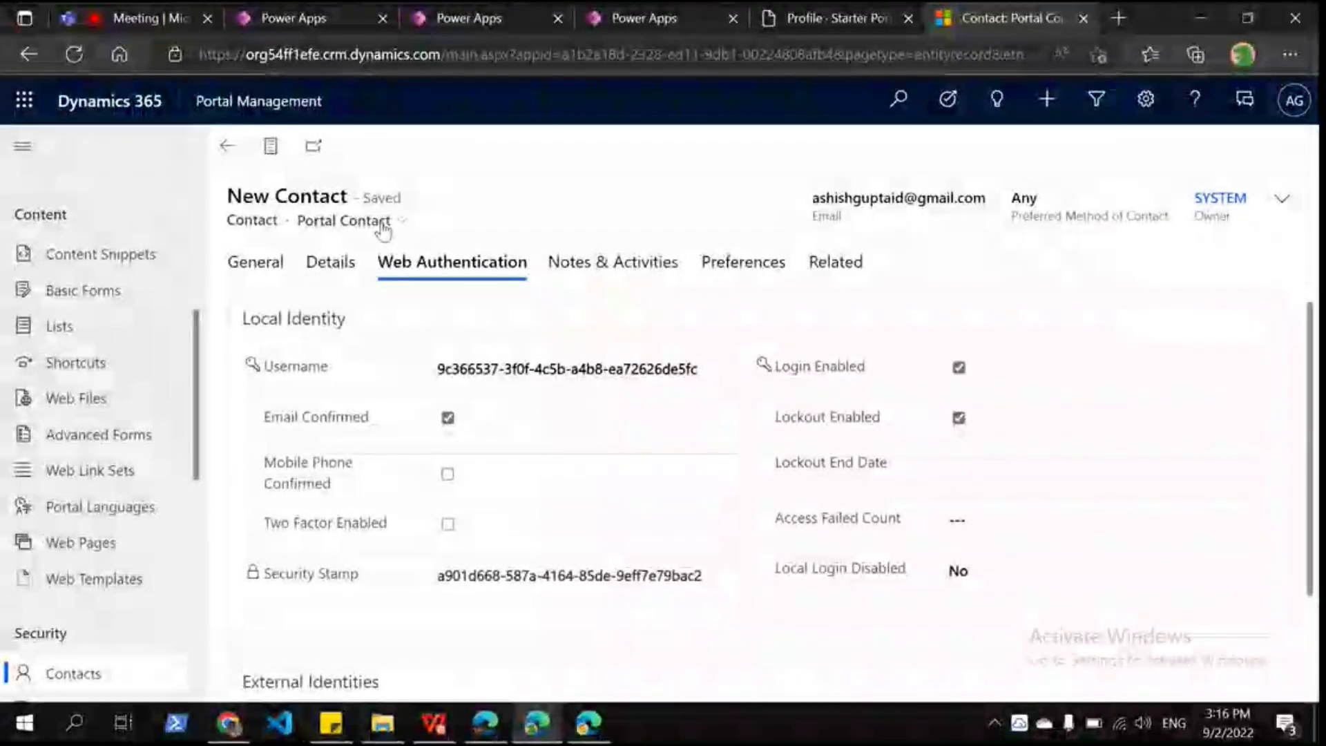
pyautogui.click(384, 223)
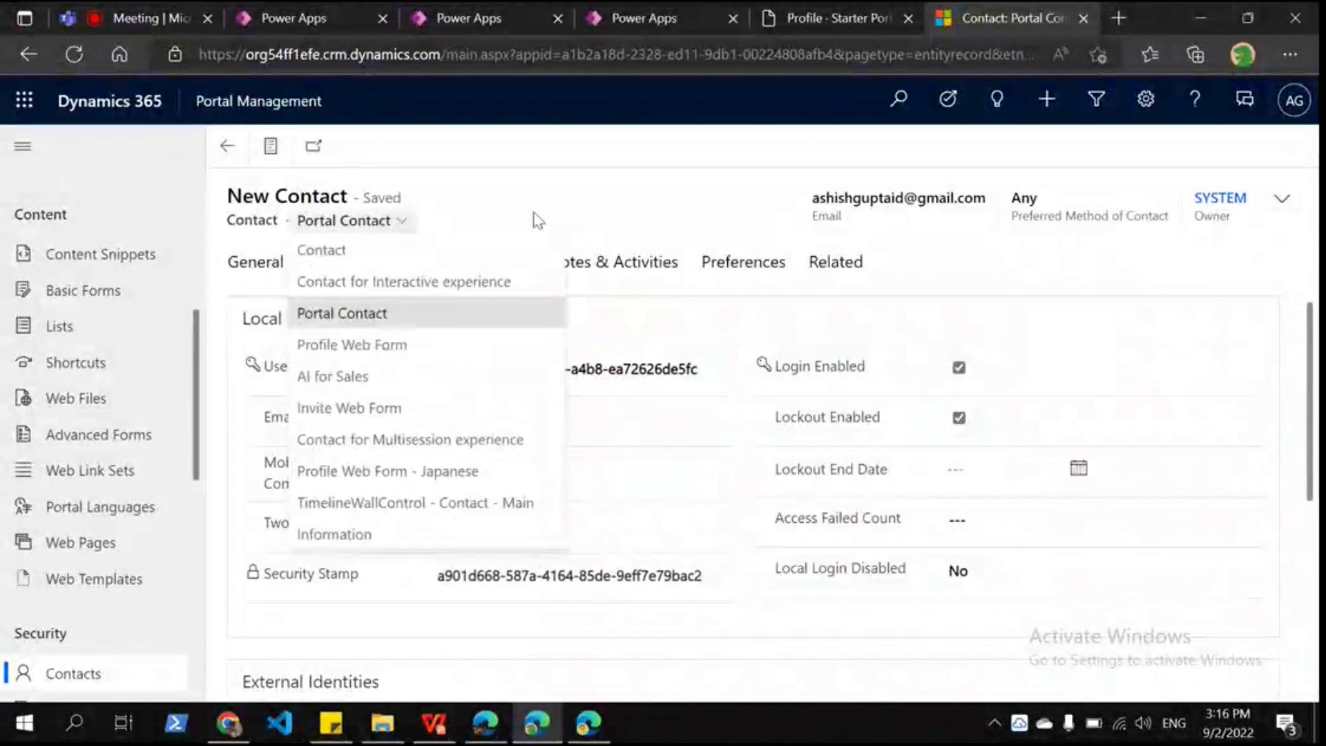
pyautogui.scroll(-5, 587, 415)
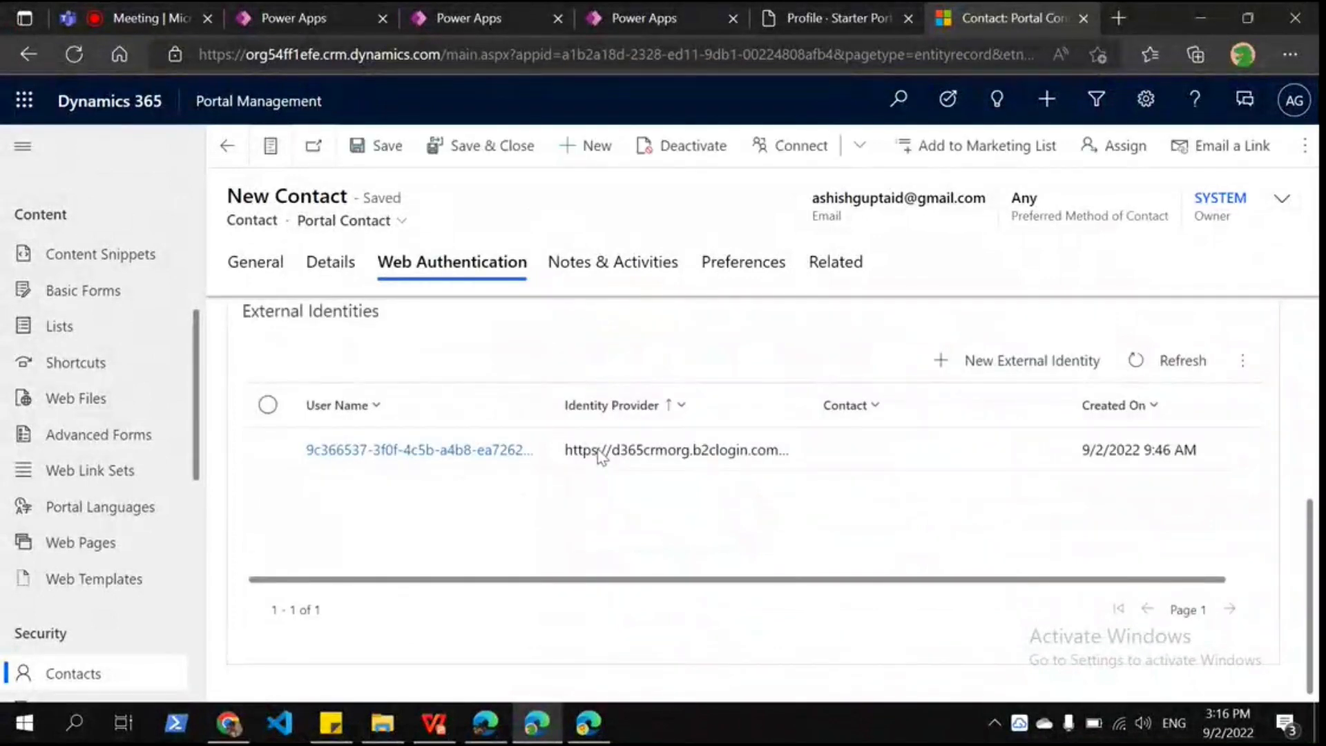
pyautogui.scroll(1, 580, 435)
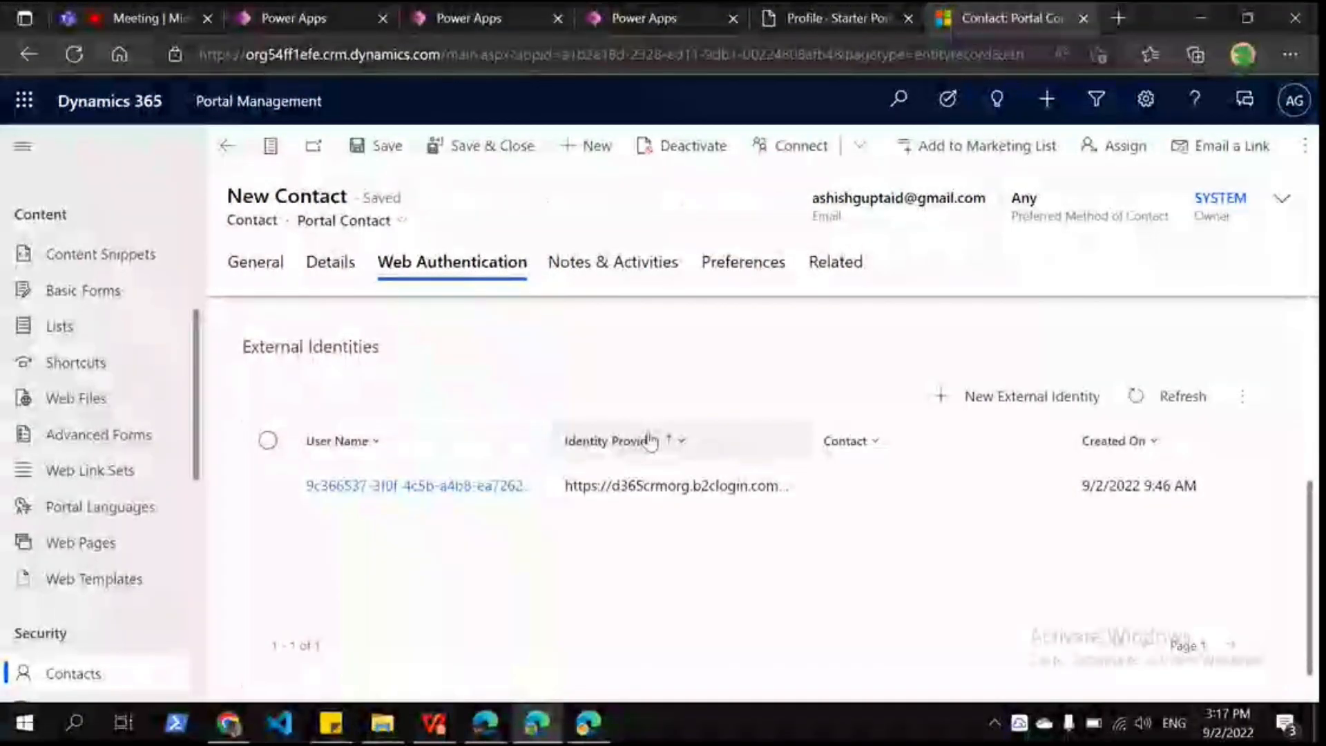
# Step: Fill in the user's first and last name on the Profile page, then advance WPS to slide 19 'Use Case 2'
pyautogui.click(784, 18)
pyautogui.scroll(-6, 469, 479)
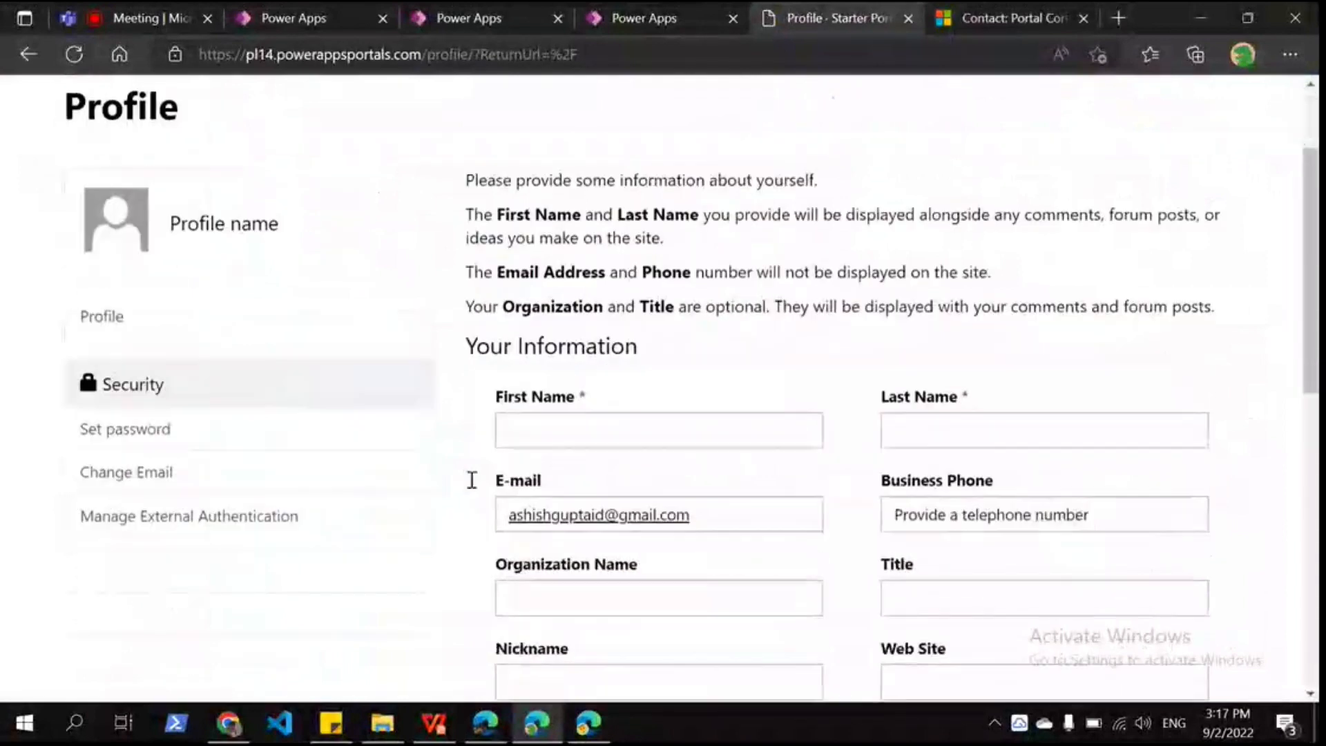
pyautogui.scroll(2, 739, 221)
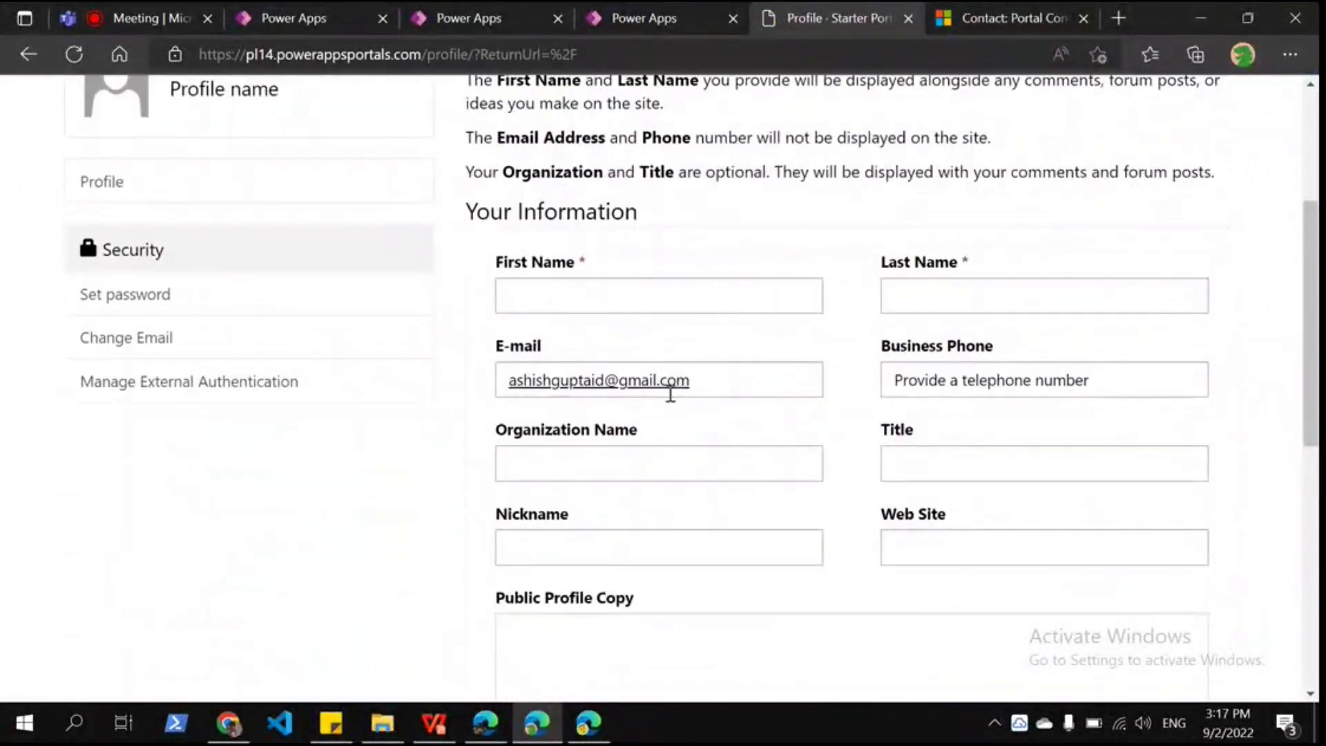
pyautogui.click(597, 294)
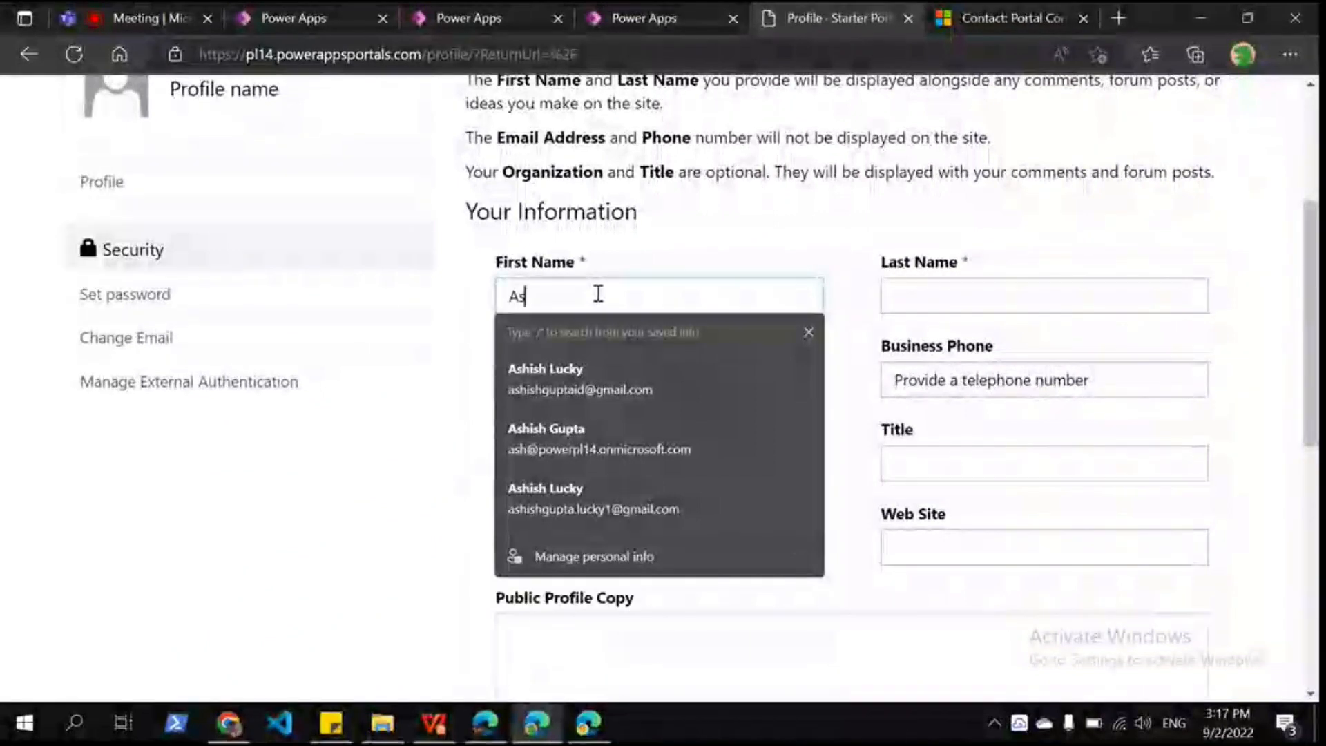
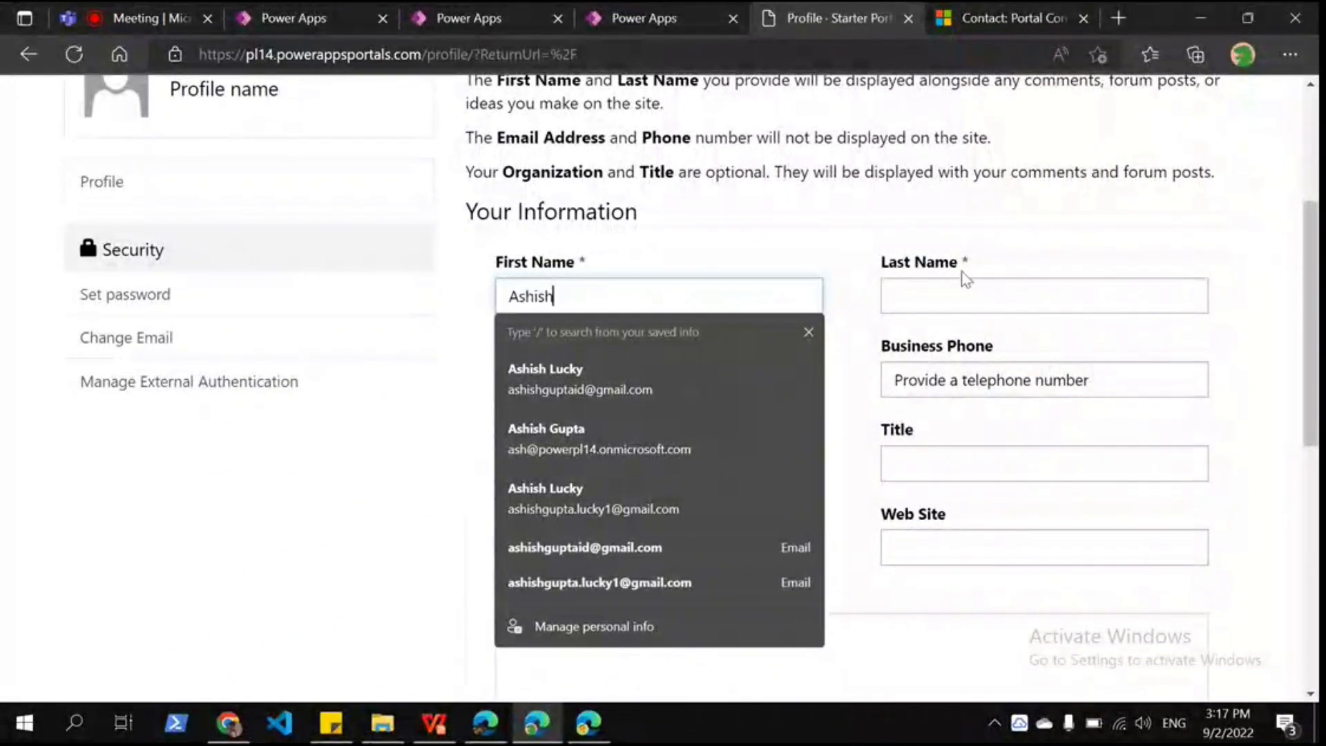
pyautogui.click(963, 296)
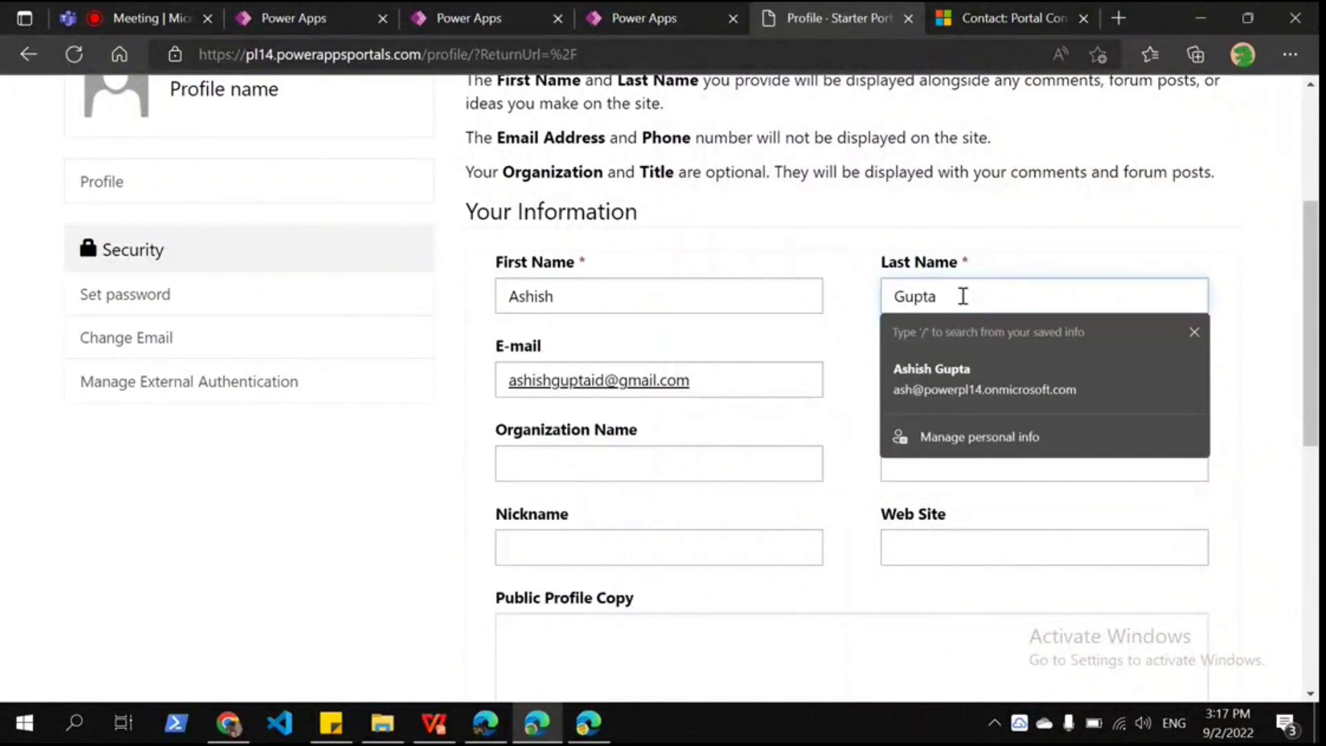
pyautogui.click(712, 248)
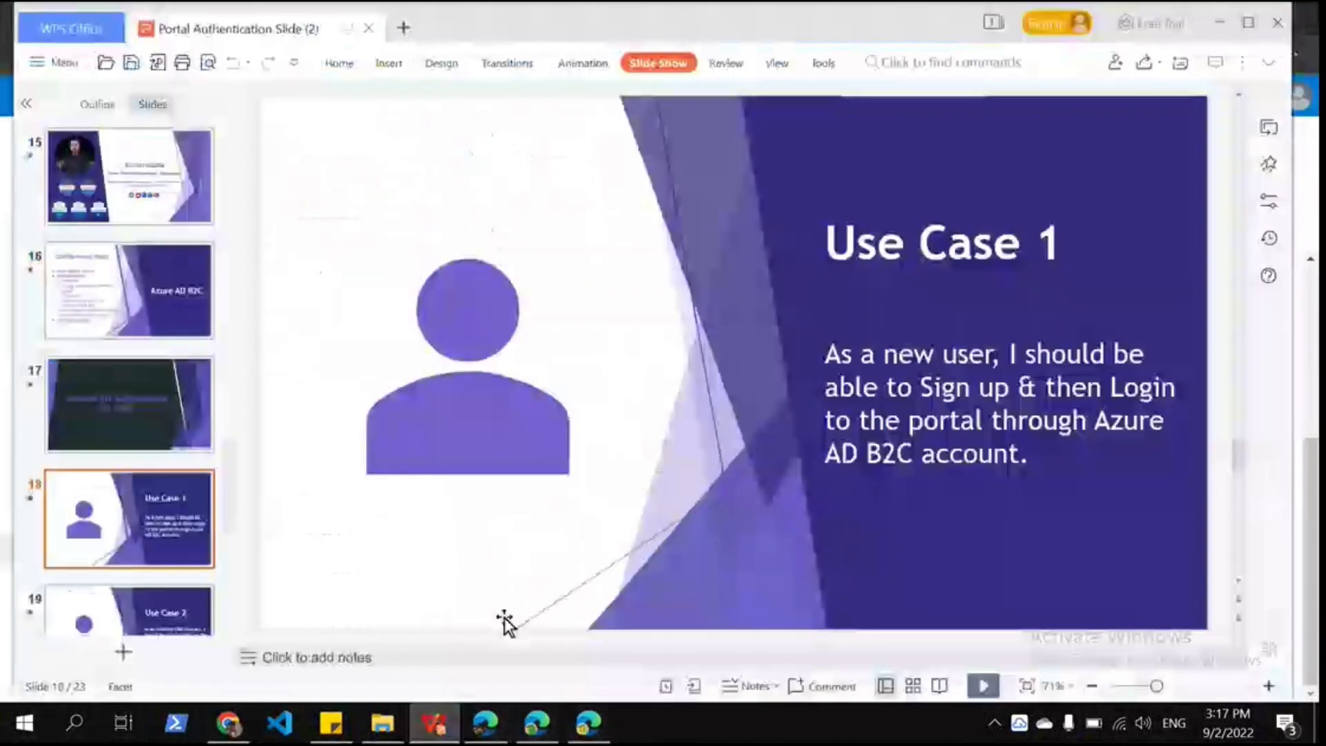
pyautogui.scroll(-1, 636, 450)
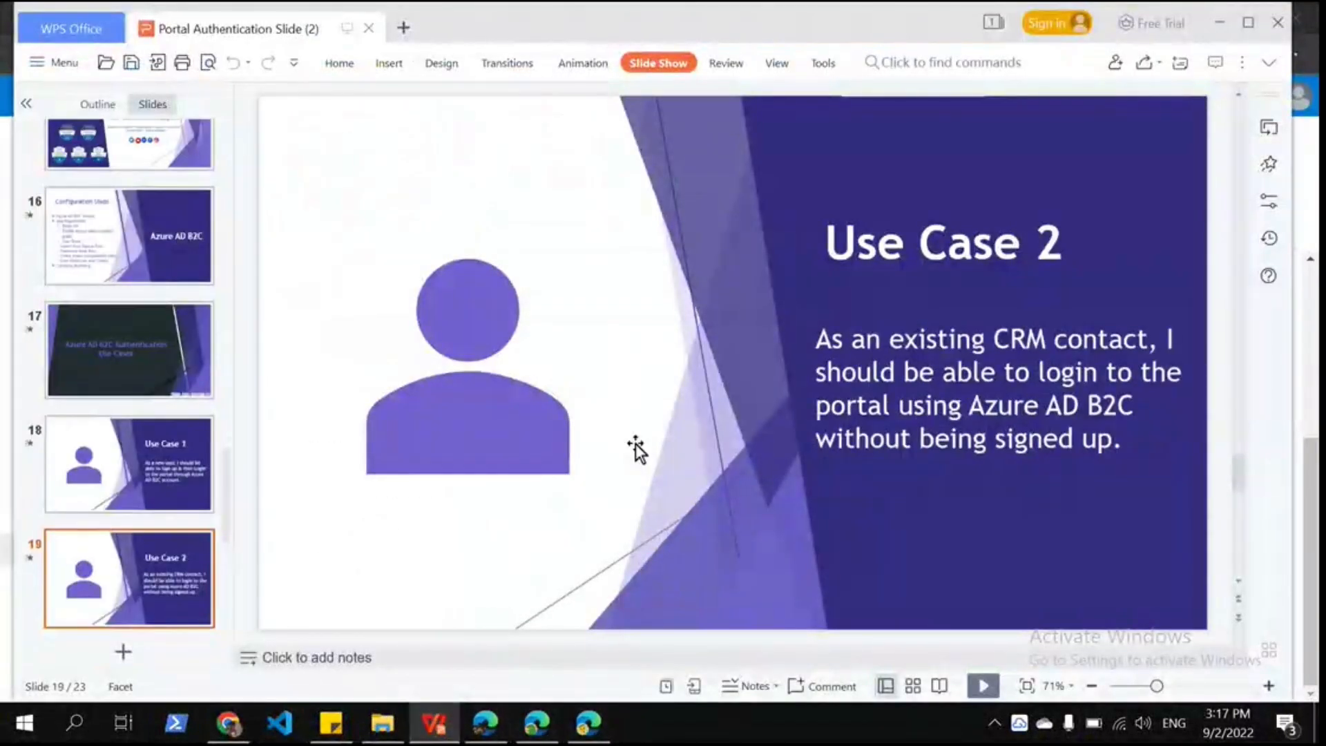
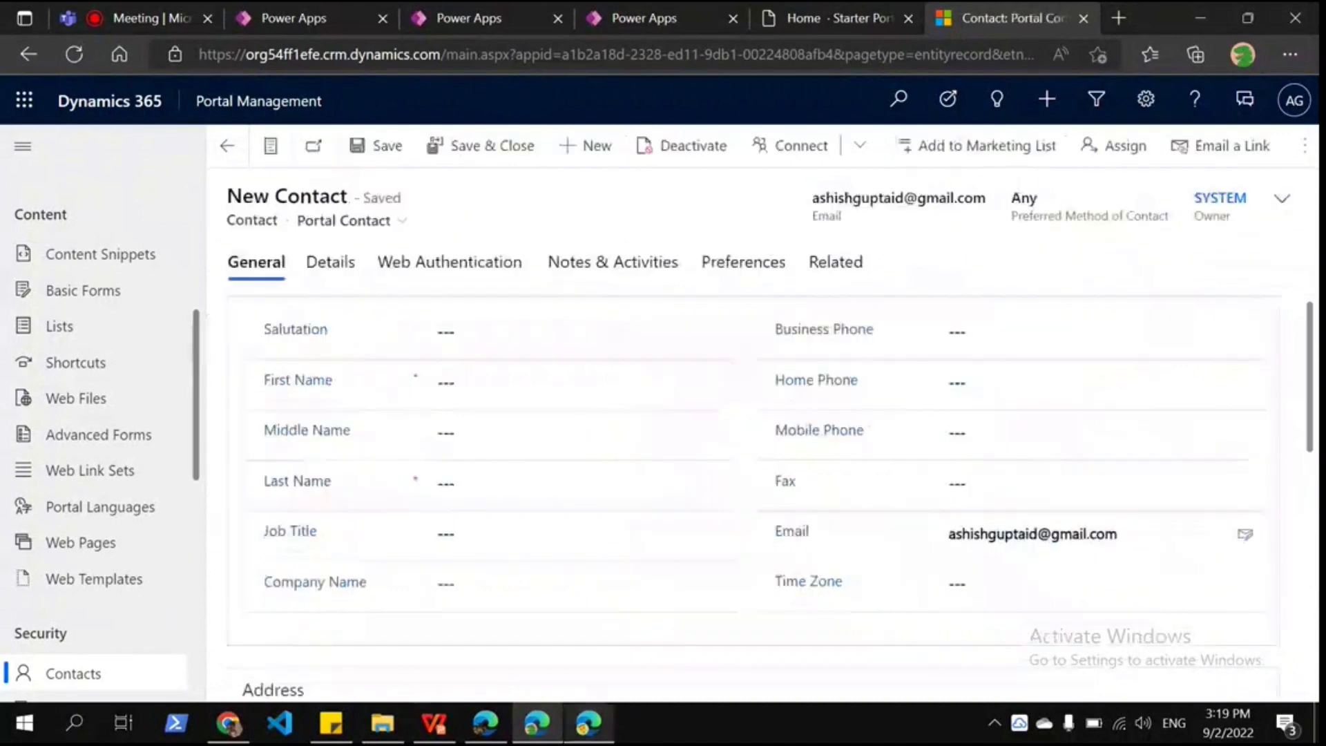
# Step: Switch over to the Azure portal window
pyautogui.hotkey('alt', 'Tab')
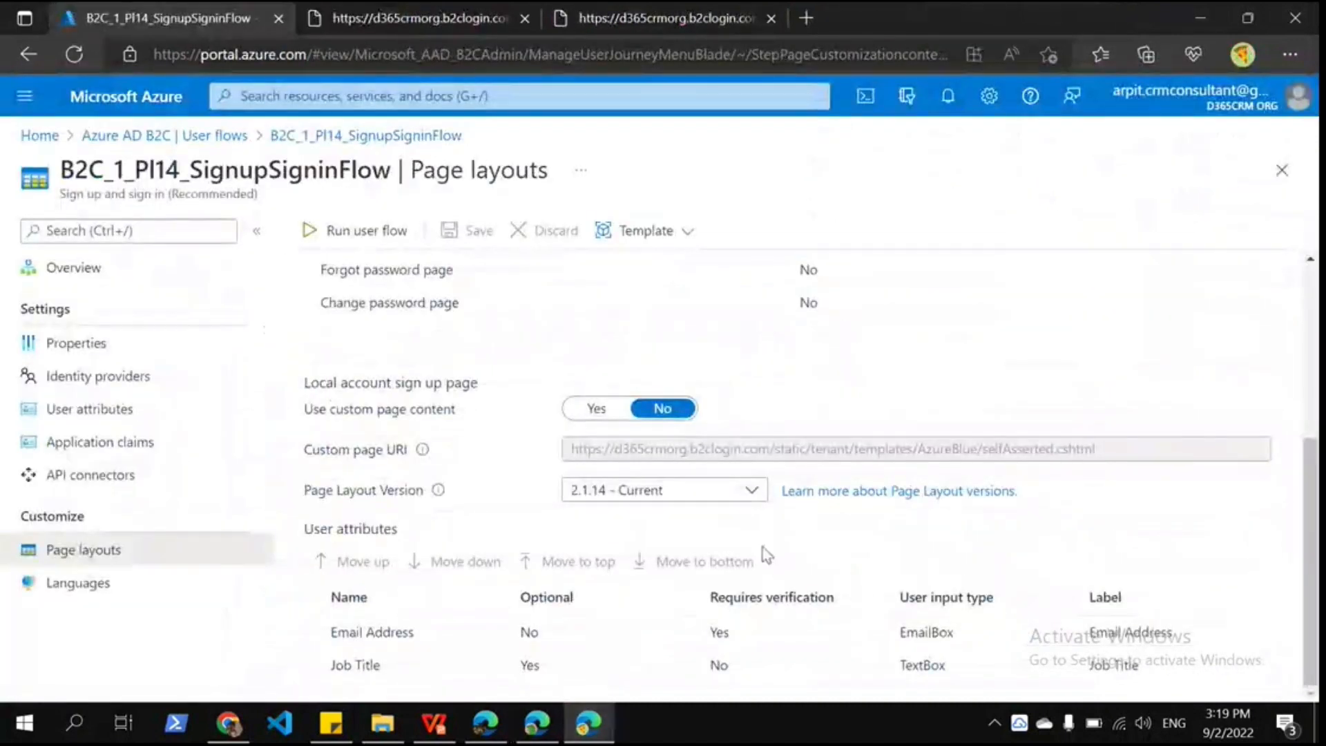
# Step: Delete the 'unknown' user from the Azure AD B2C tenant's users and return to the contact record
pyautogui.click(131, 136)
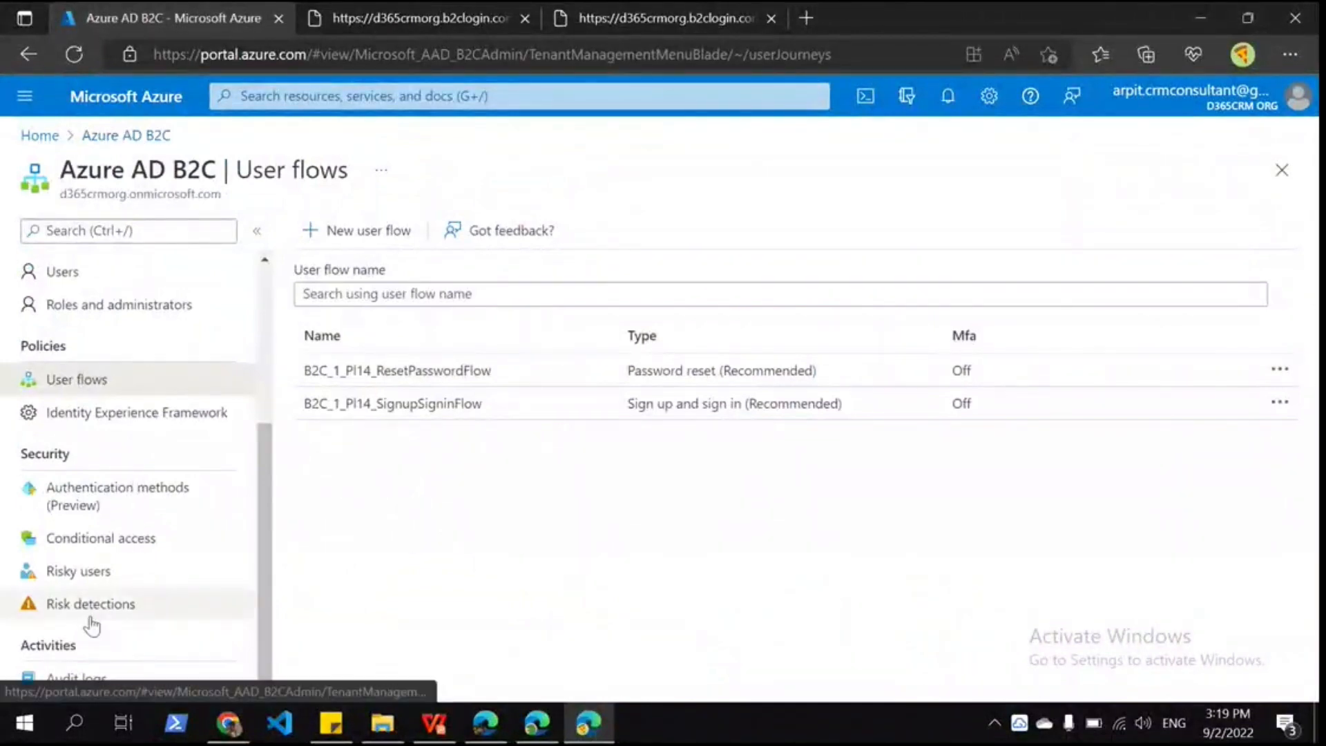
pyautogui.click(128, 136)
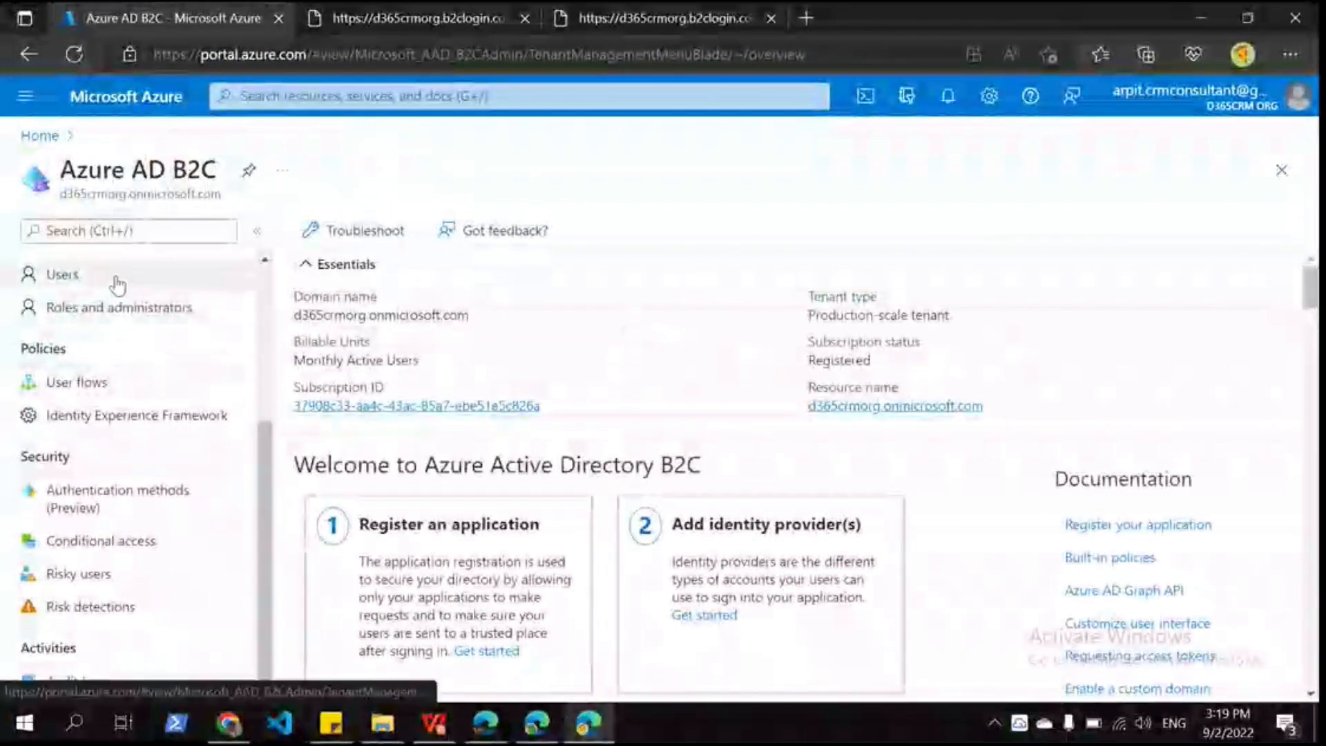
pyautogui.click(117, 280)
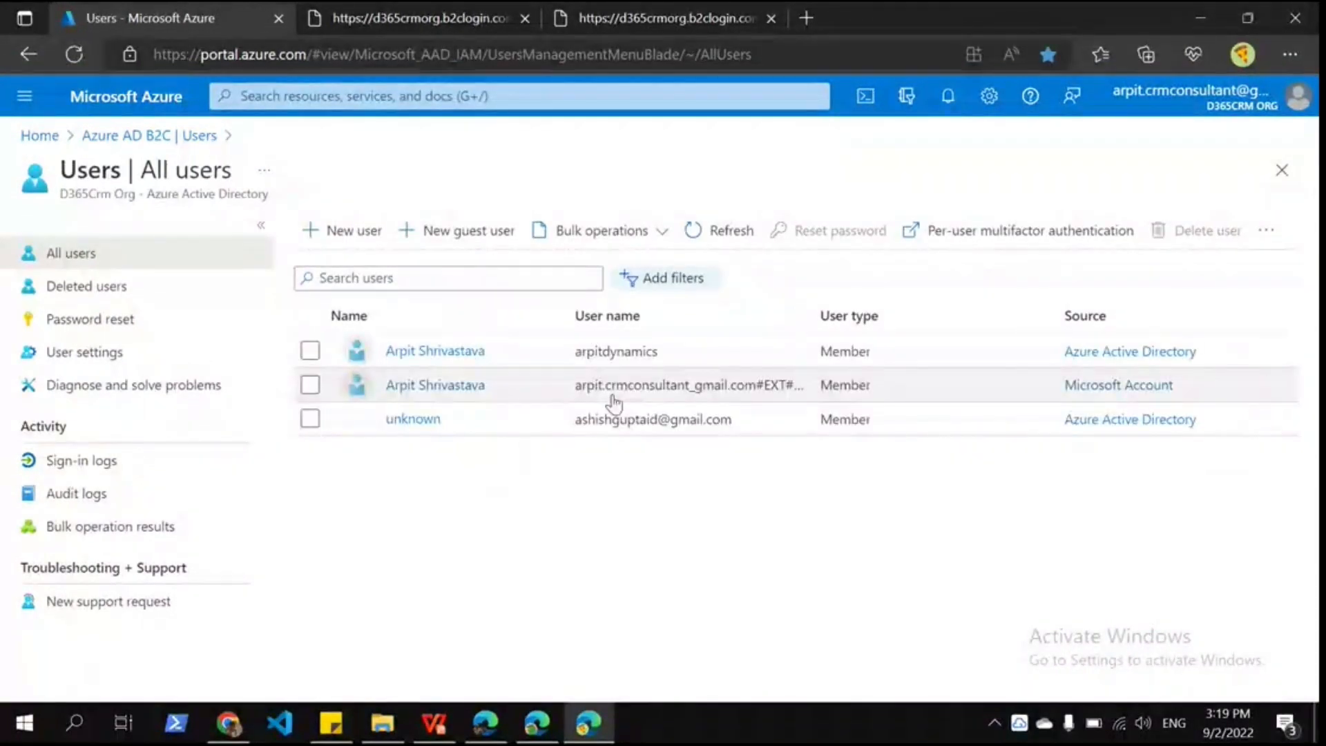
pyautogui.click(309, 419)
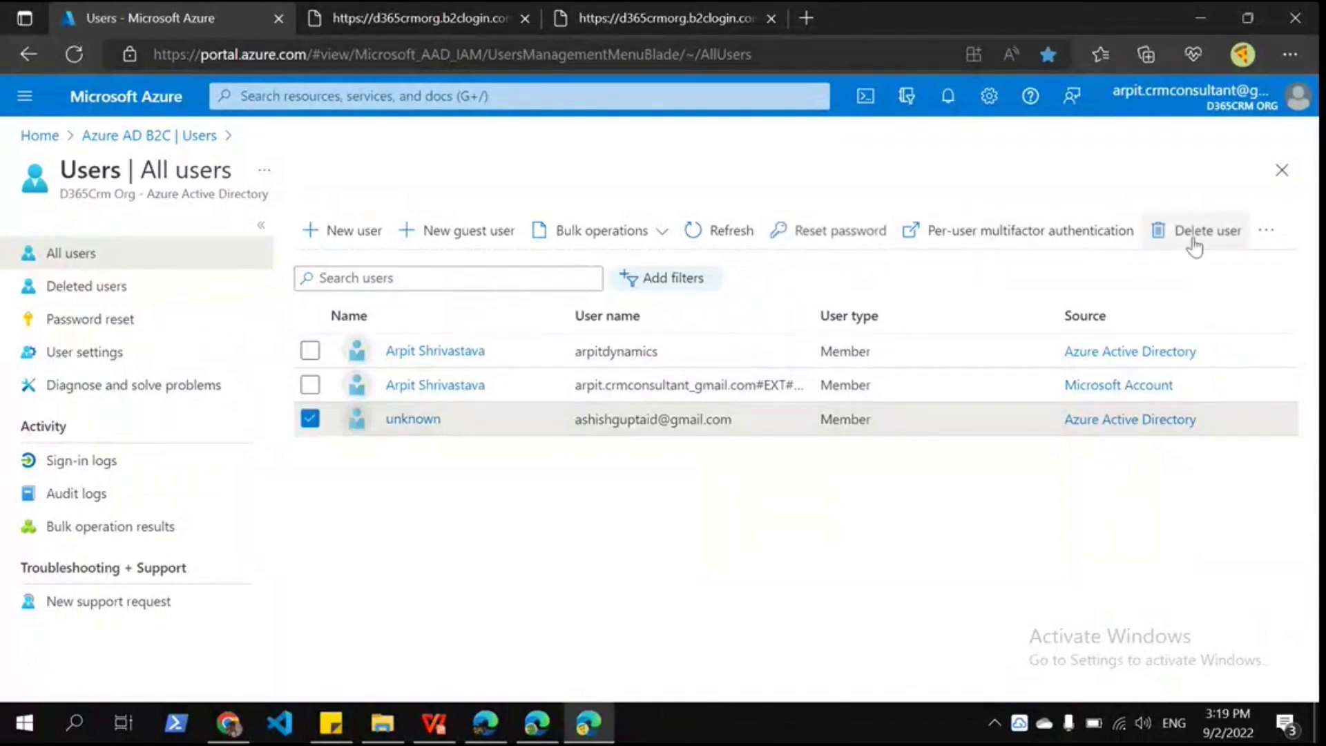
pyautogui.click(1194, 235)
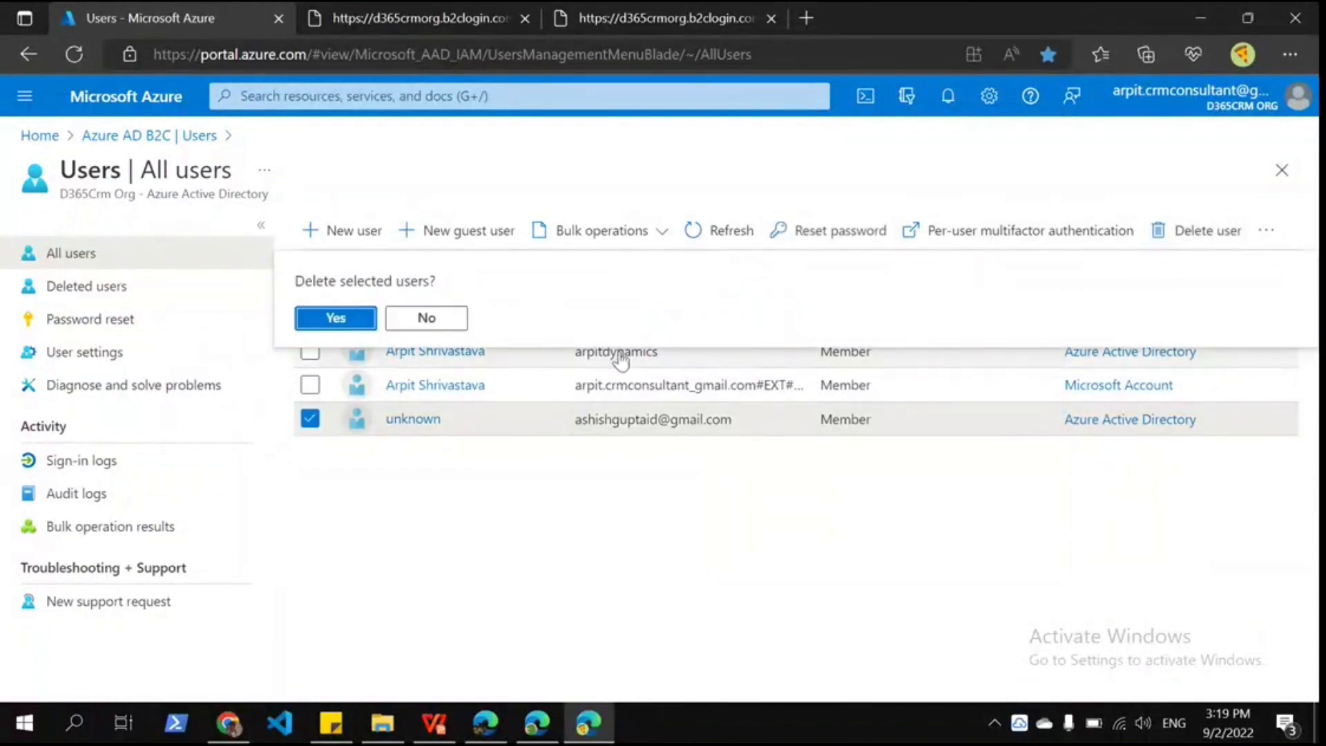
pyautogui.press('Return')
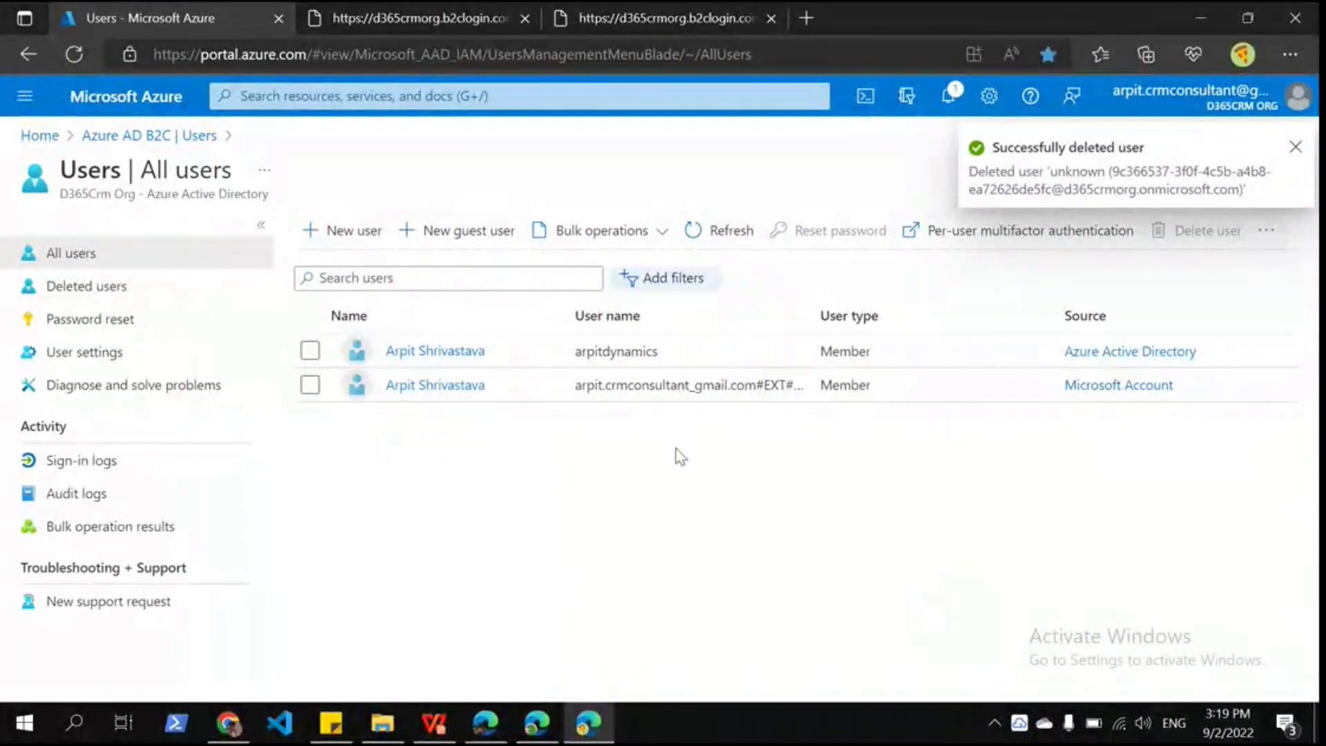
pyautogui.click(539, 721)
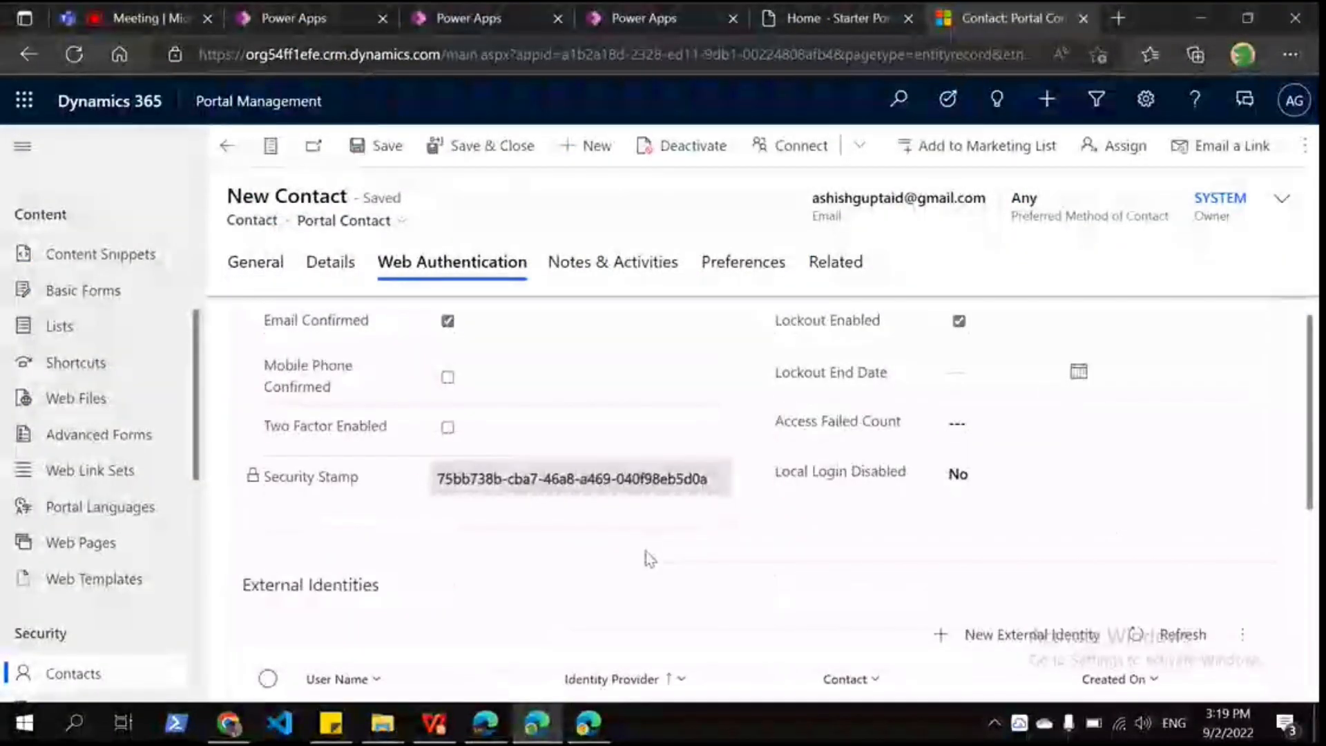
# Step: Delete the contact's external identity from Web Authentication and return to its General details
pyautogui.scroll(-2, 647, 554)
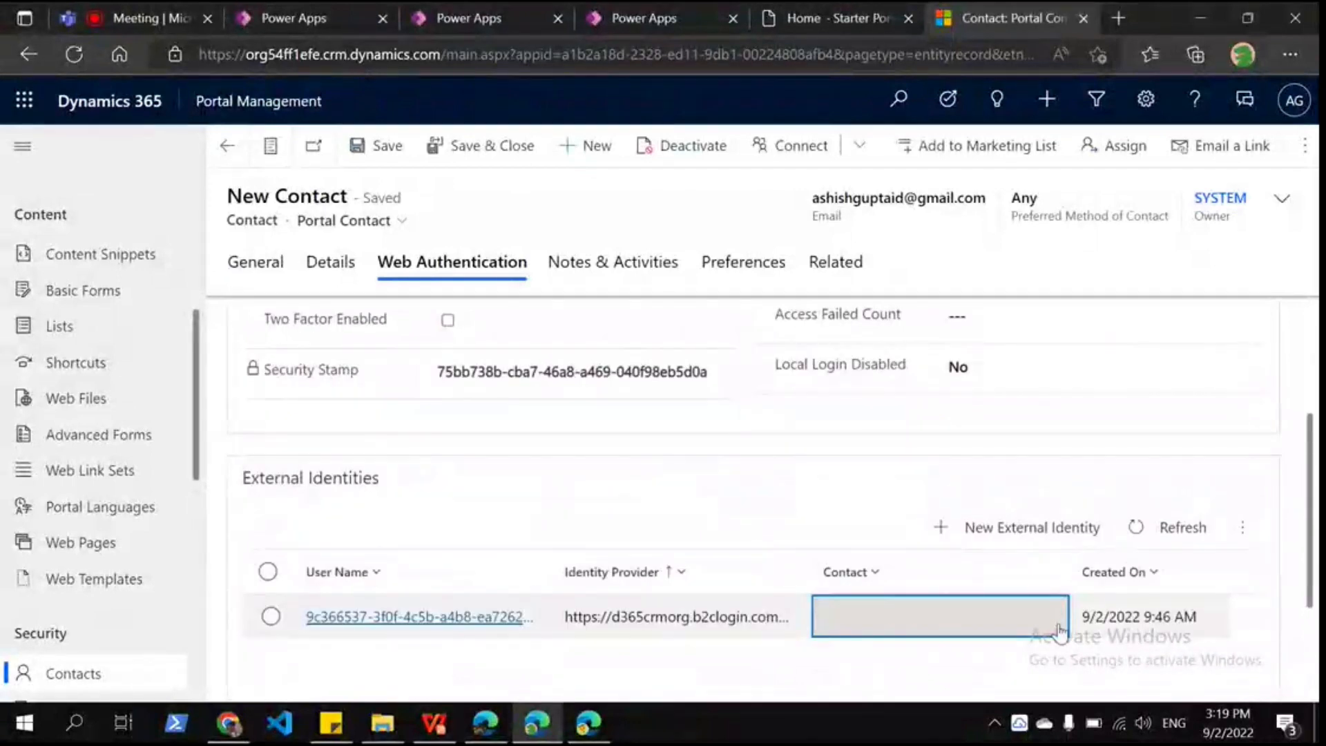
pyautogui.rightClick(1060, 630)
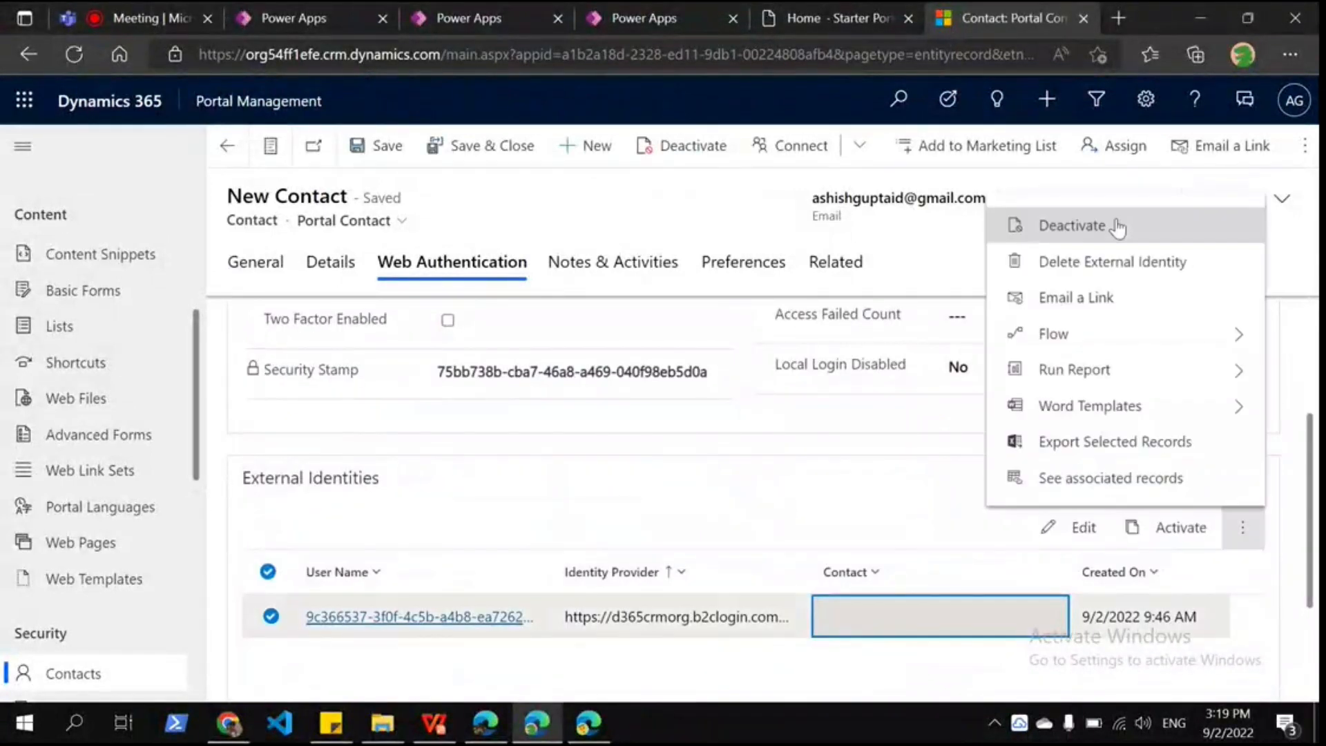
pyautogui.click(1108, 260)
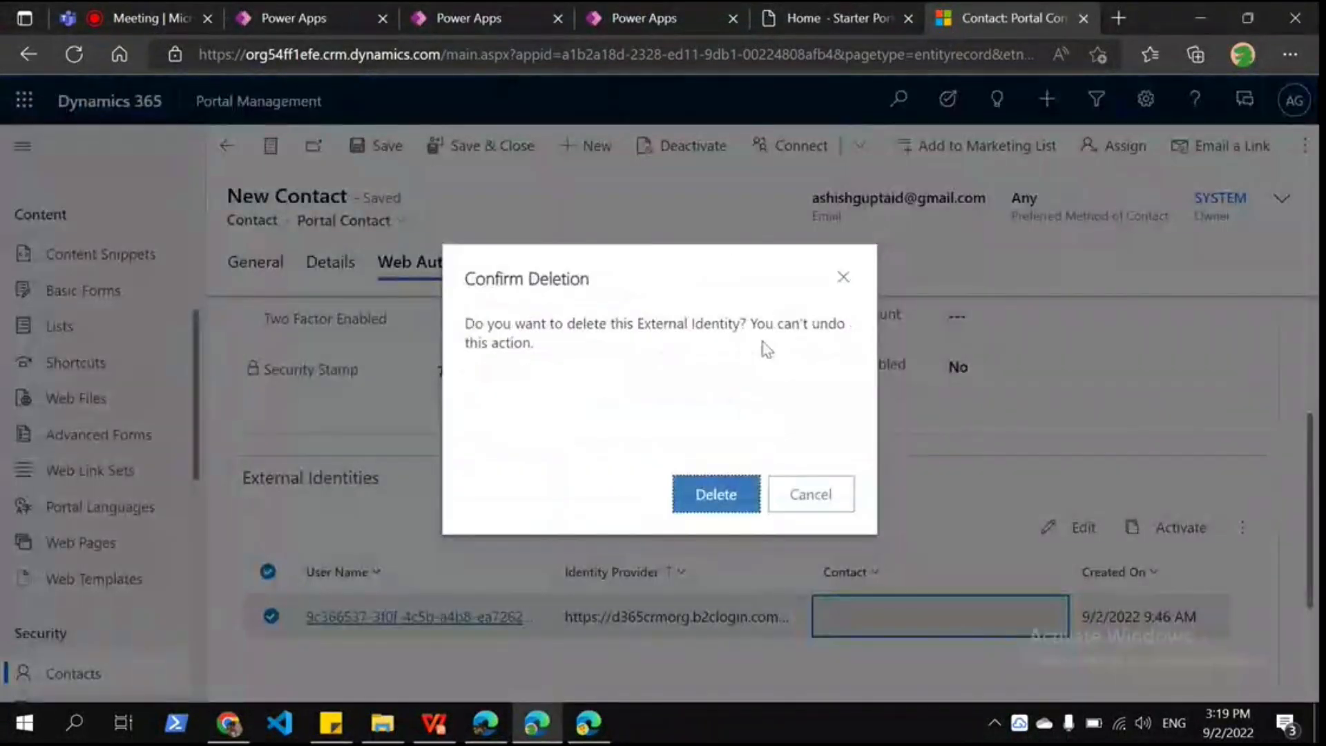
pyautogui.click(716, 494)
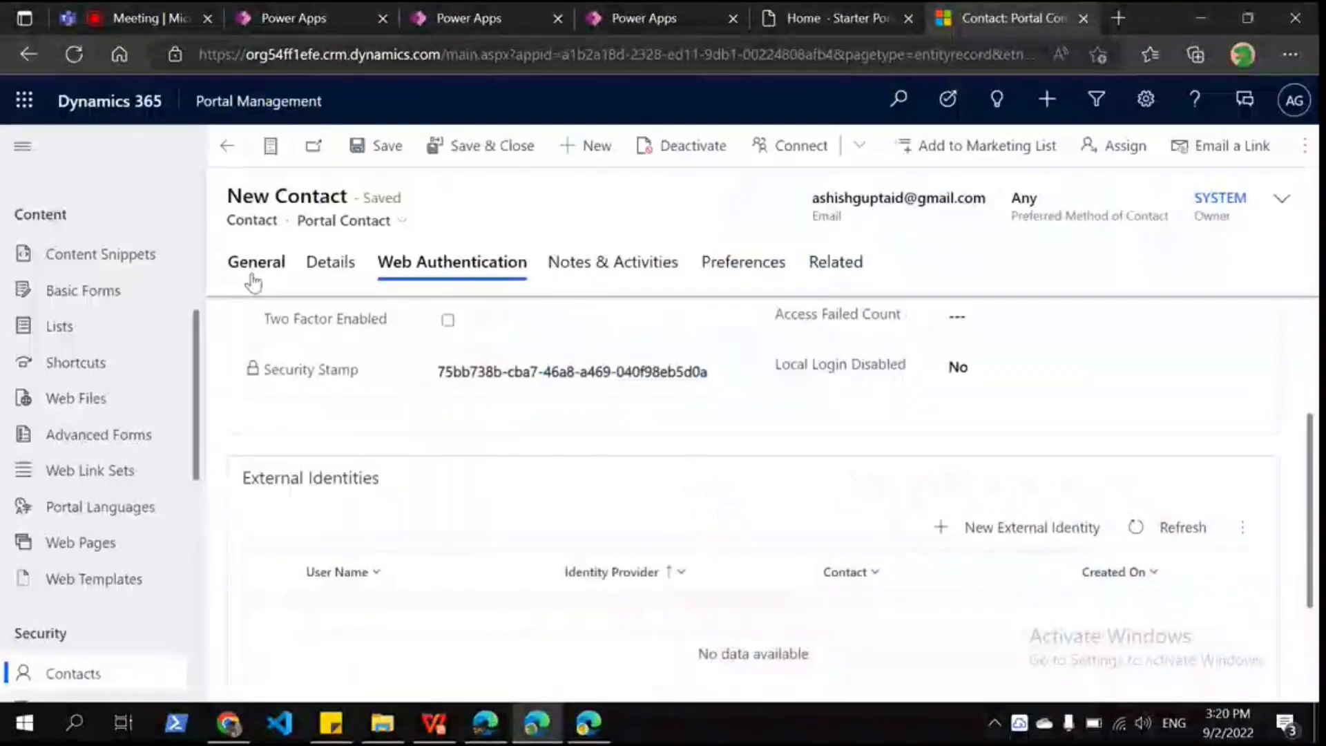
pyautogui.click(254, 275)
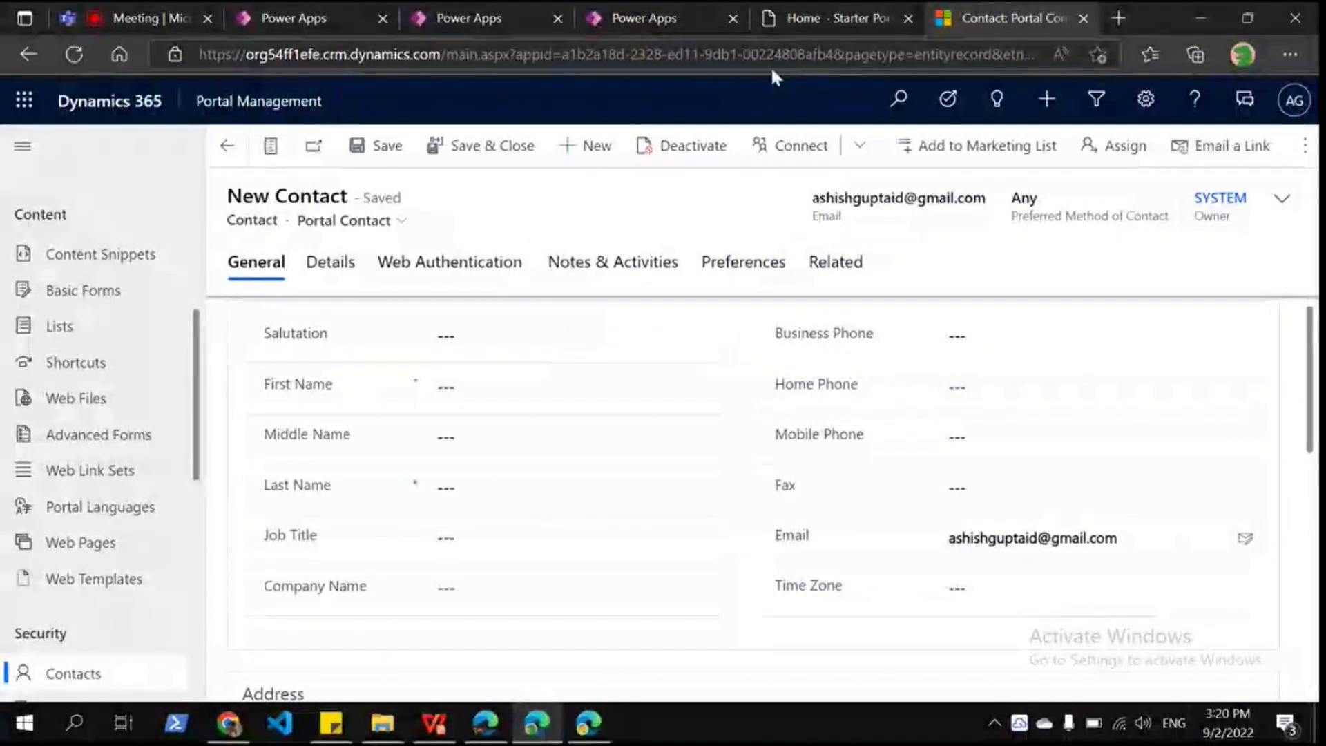
# Step: Load the saved Power Apps flow page in a new tab and select the contact's email address
pyautogui.click(1120, 18)
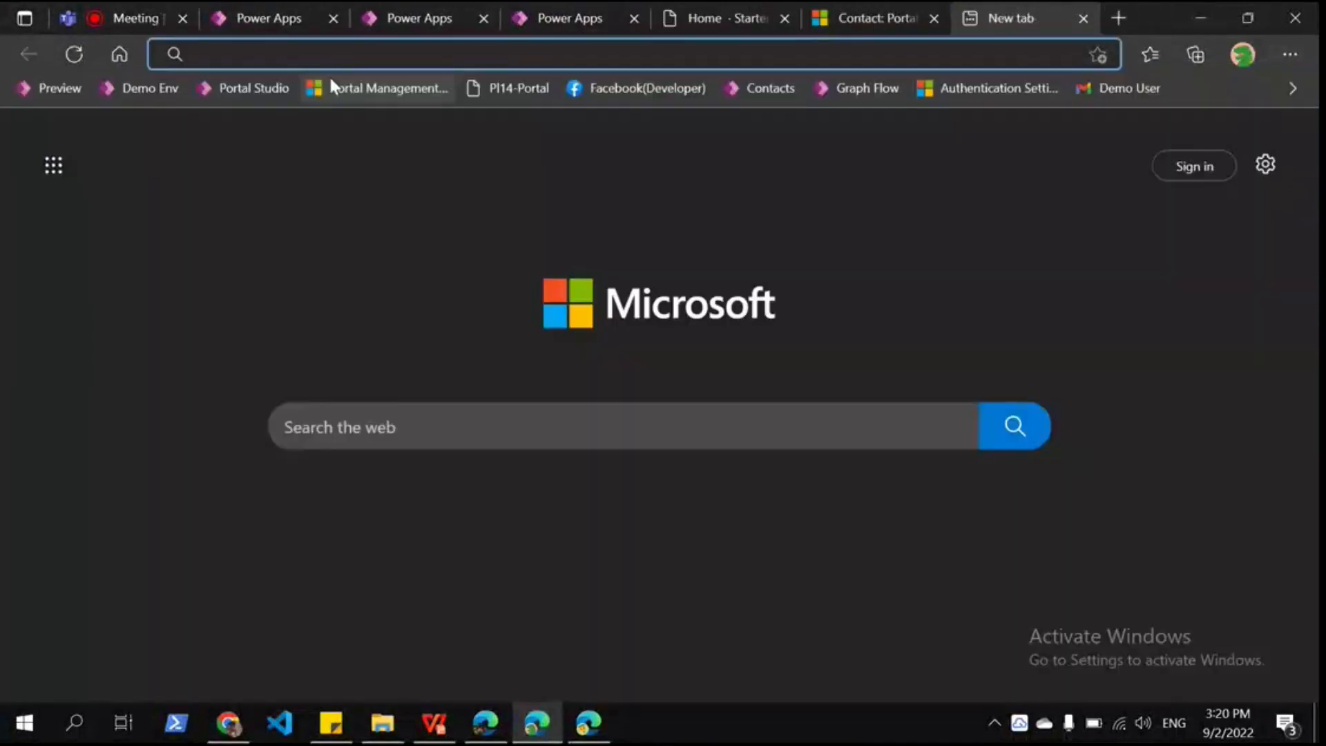
pyautogui.click(985, 89)
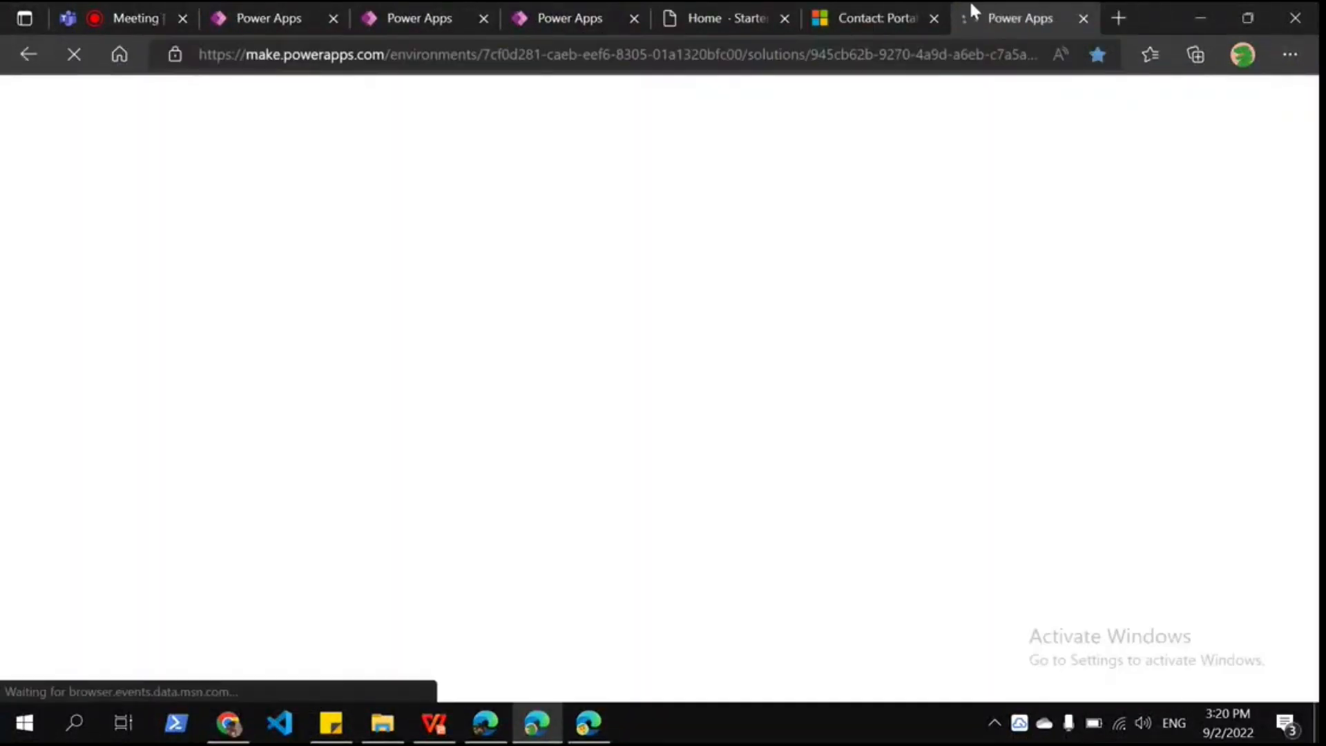
pyautogui.click(859, 13)
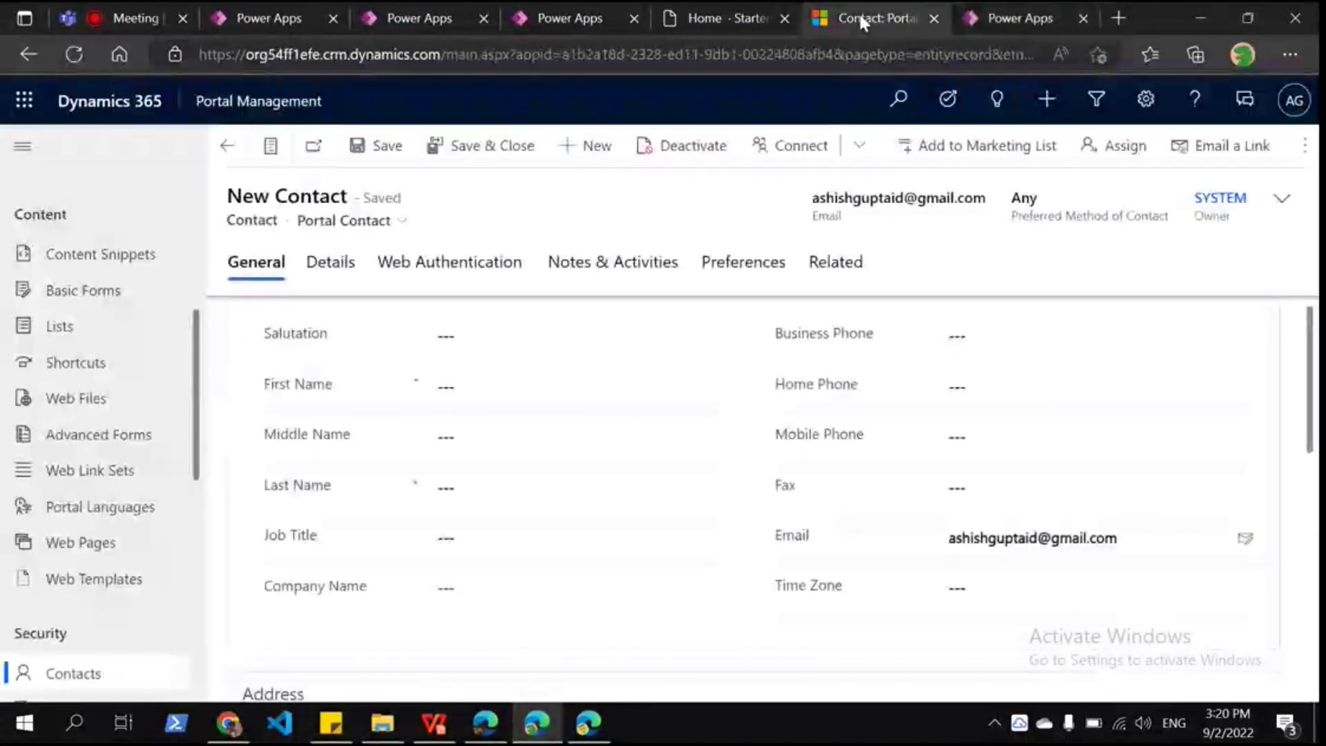
pyautogui.tripleClick(1081, 539)
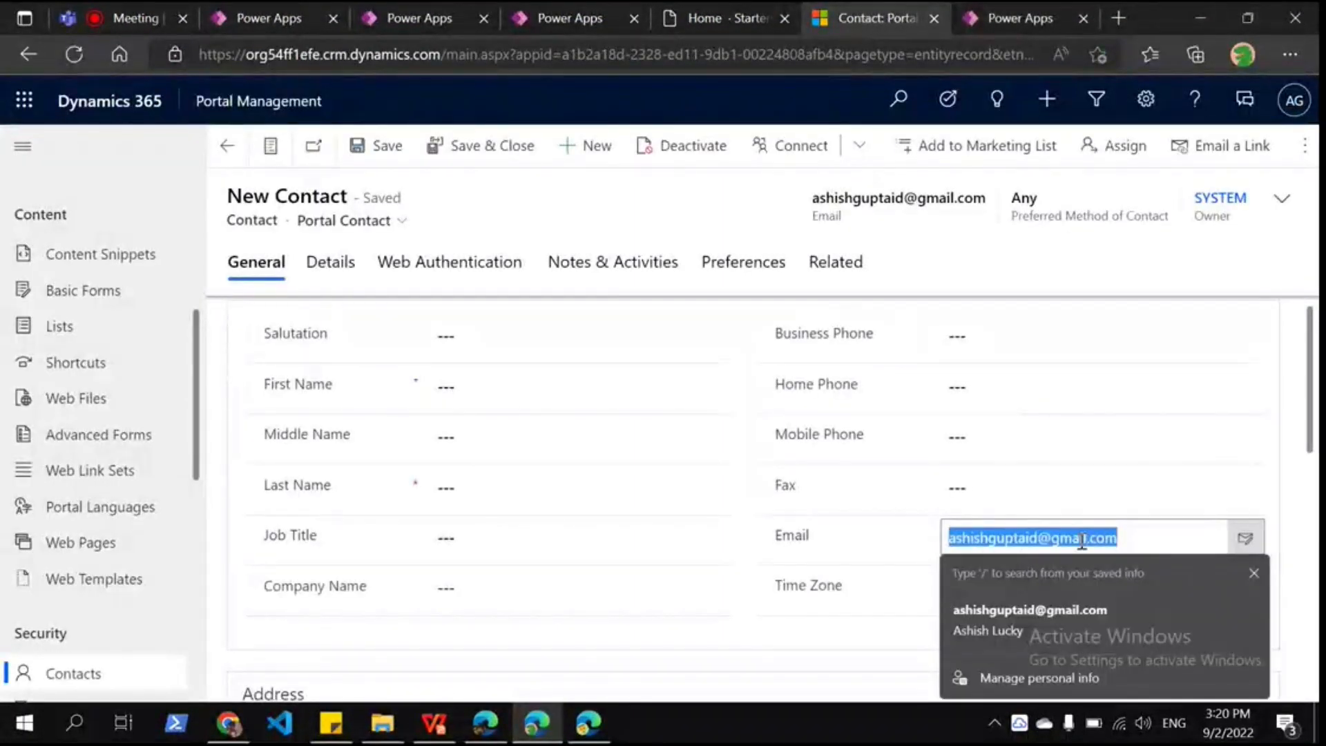
pyautogui.hotkey('ctrl', 'Tab')
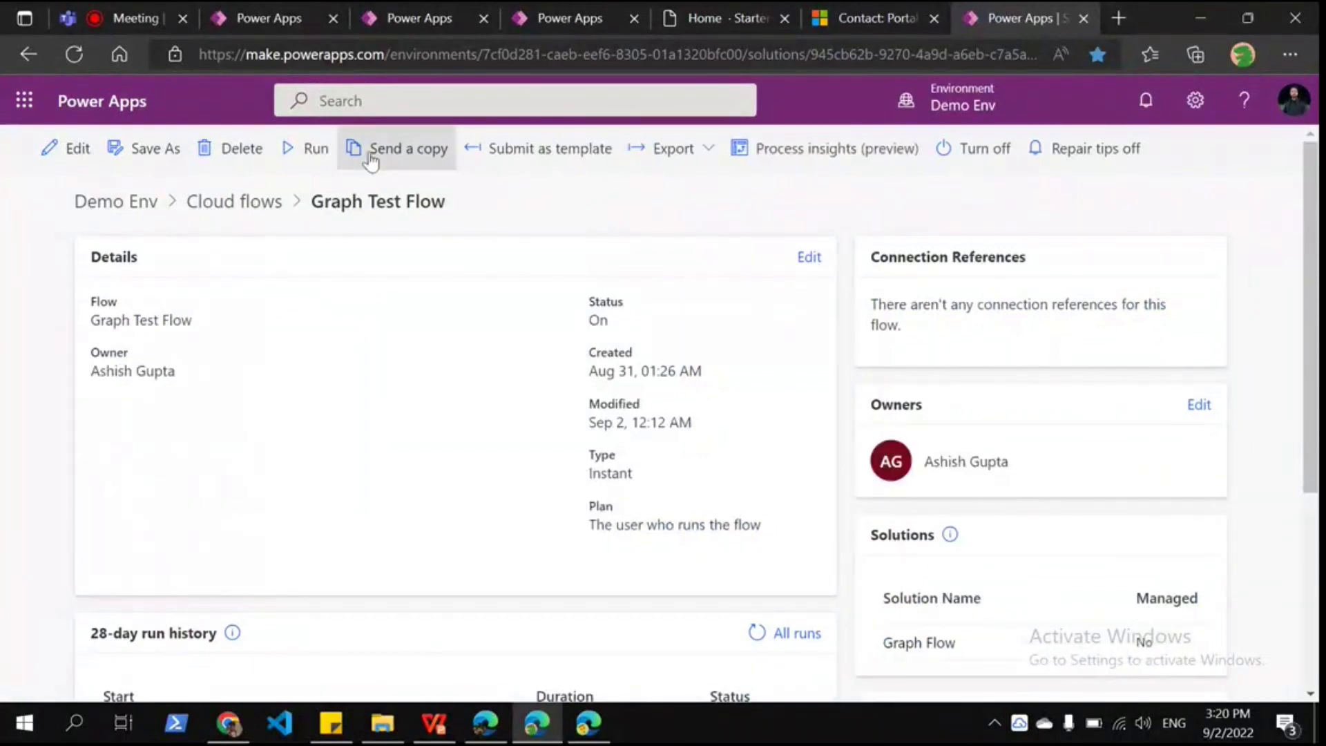
# Step: Open Graph Test Flow in the designer and expand the Switch step to inspect its input
pyautogui.click(48, 151)
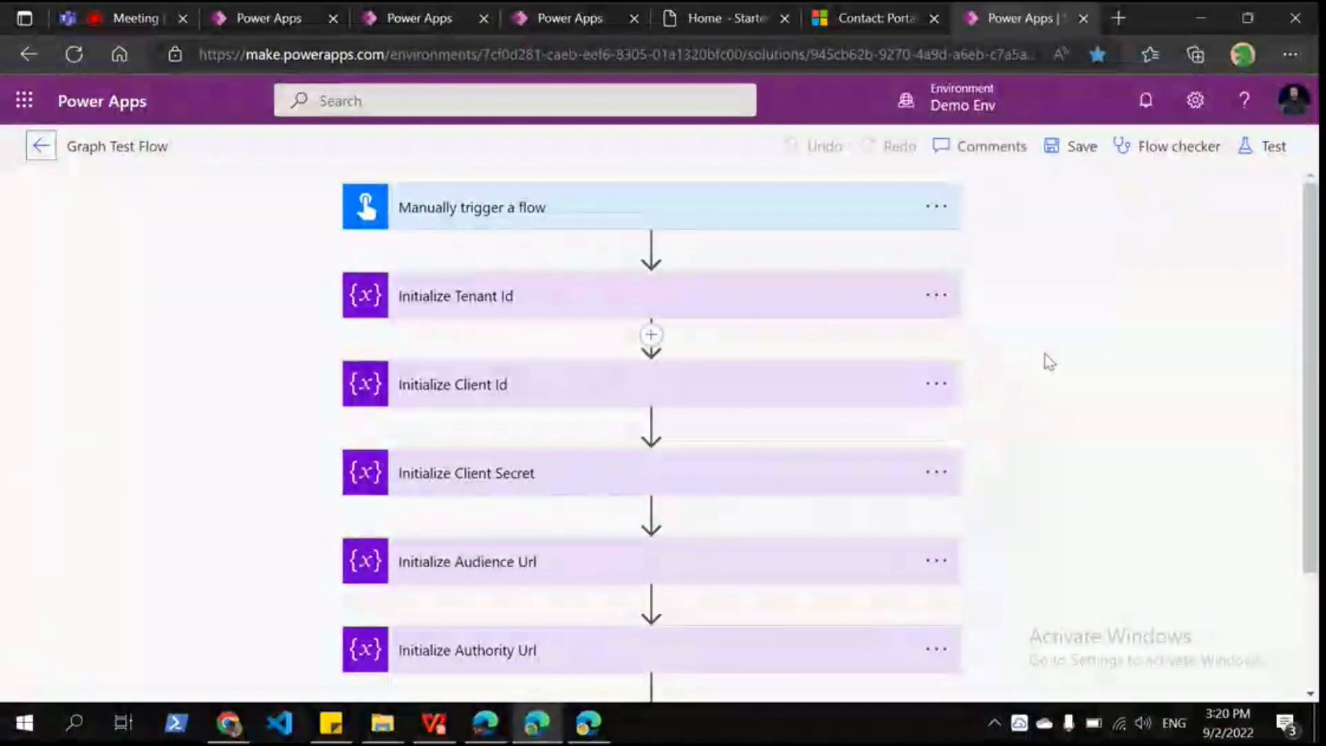
pyautogui.scroll(-1, 1045, 353)
pyautogui.scroll(1, 1045, 354)
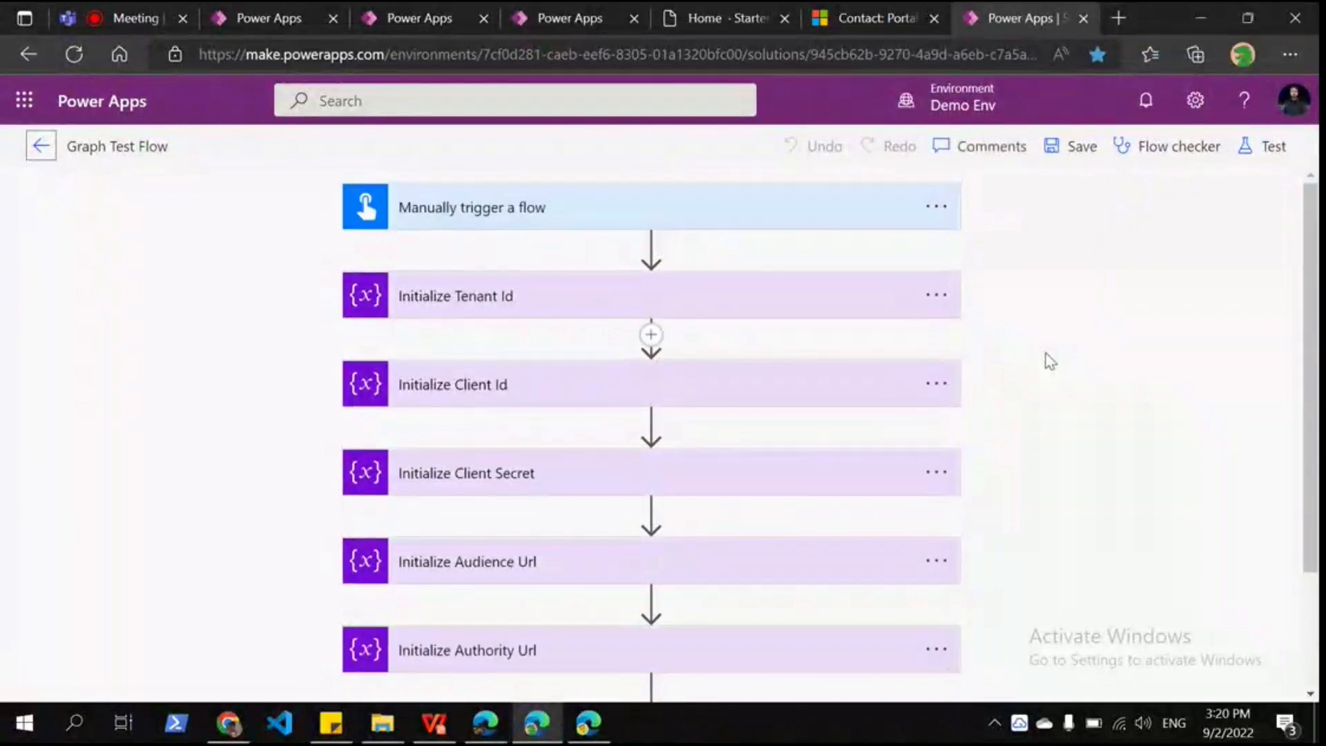
pyautogui.scroll(-2, 799, 481)
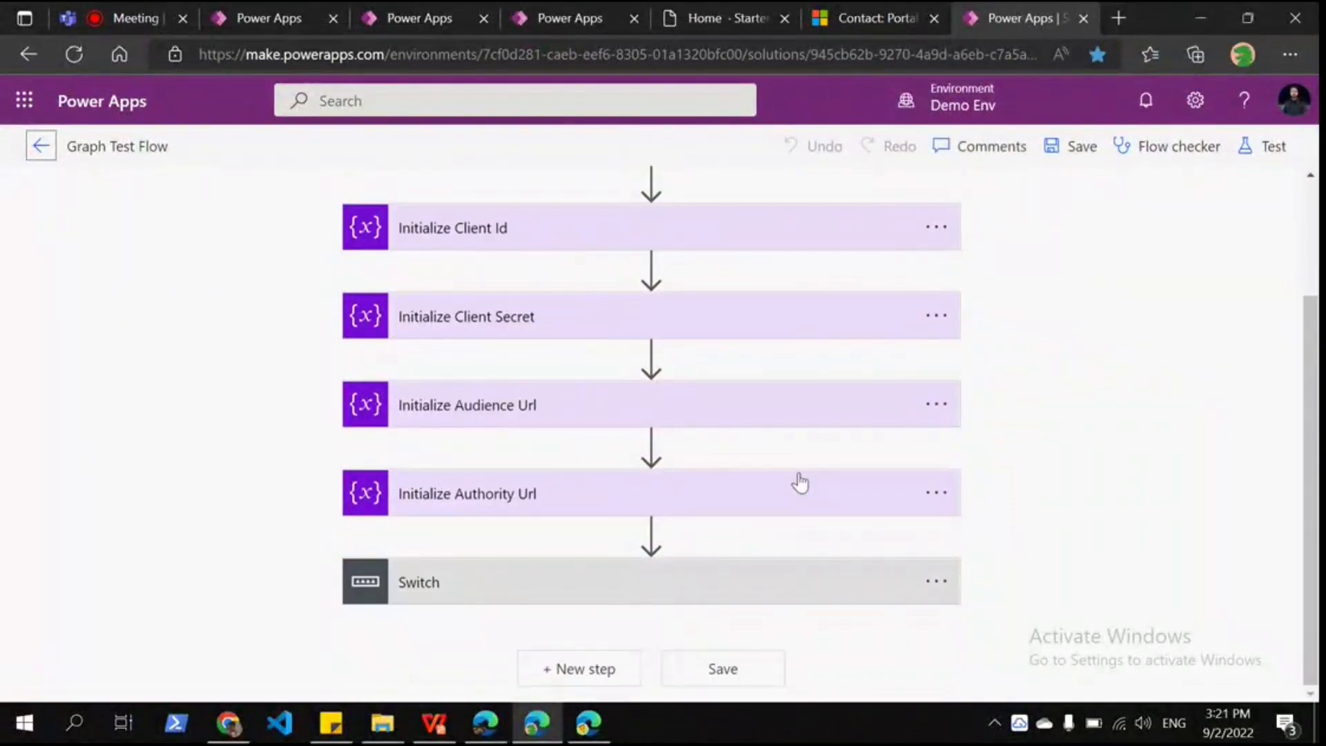
pyautogui.click(730, 577)
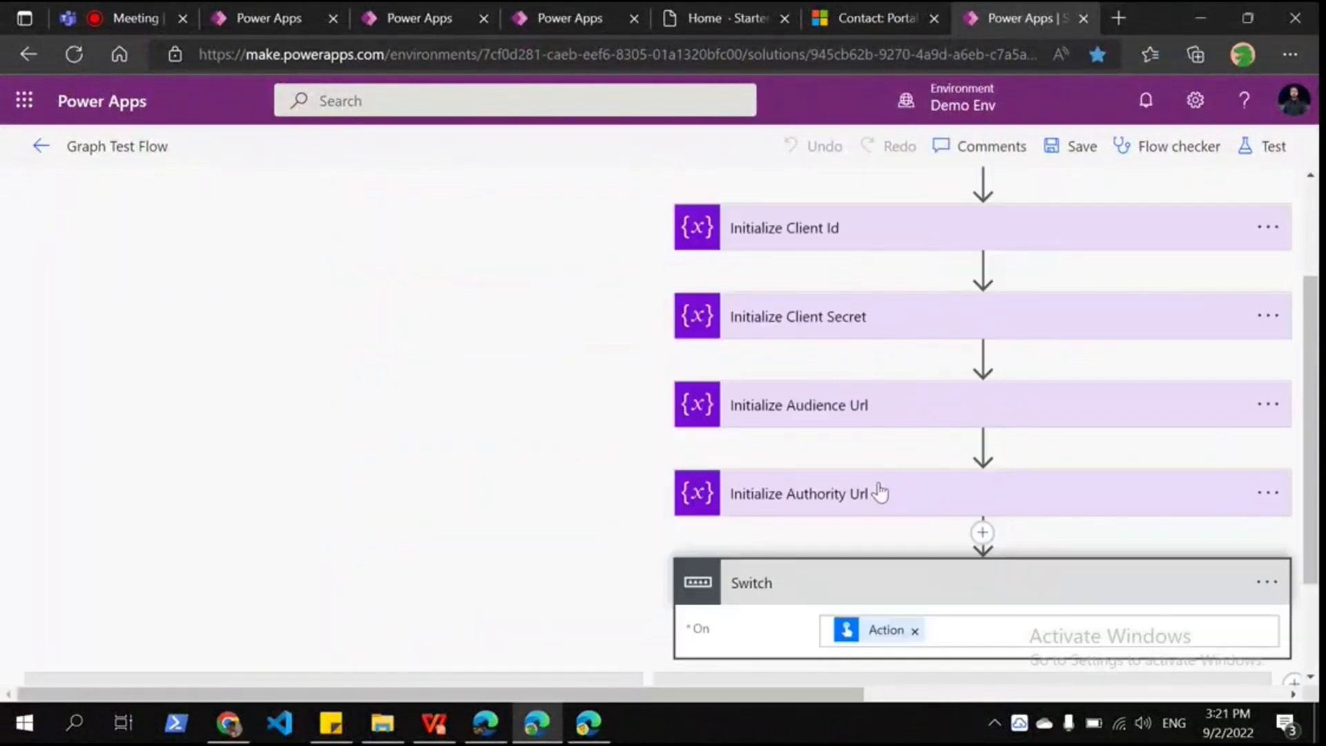
pyautogui.scroll(-2, 879, 490)
pyautogui.scroll(4, 879, 489)
pyautogui.hscroll(5, 877, 491)
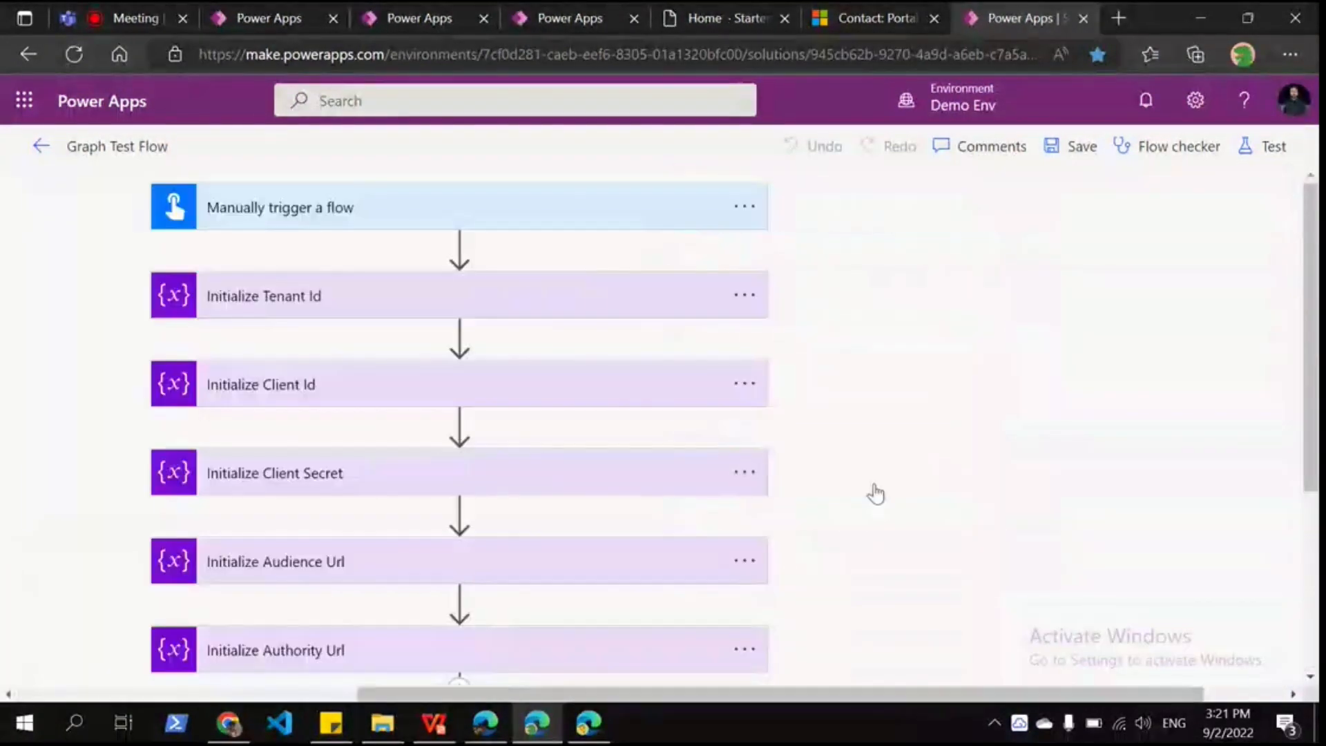
pyautogui.hscroll(2, 890, 476)
pyautogui.hscroll(-8, 909, 453)
pyautogui.hscroll(4, 909, 453)
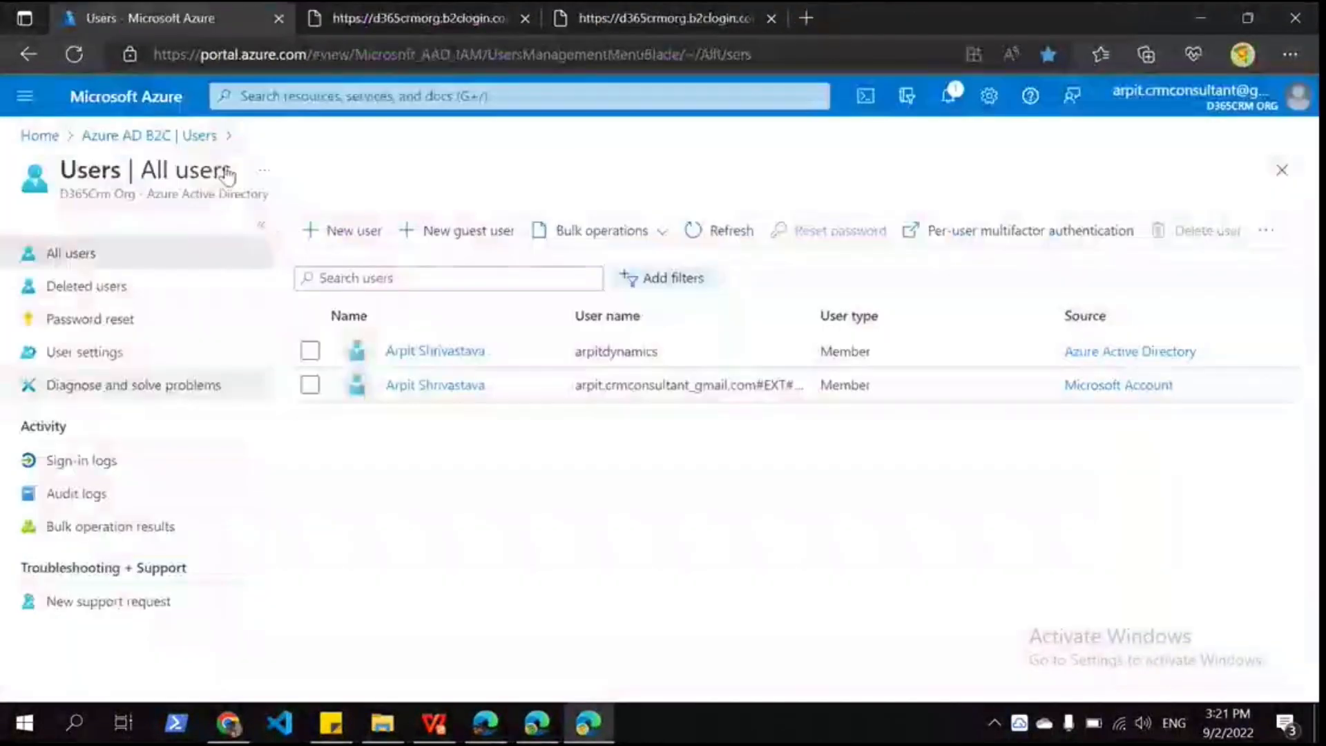
# Step: Open the User Management App from the Azure AD B2C app registrations
pyautogui.click(586, 723)
pyautogui.click(118, 136)
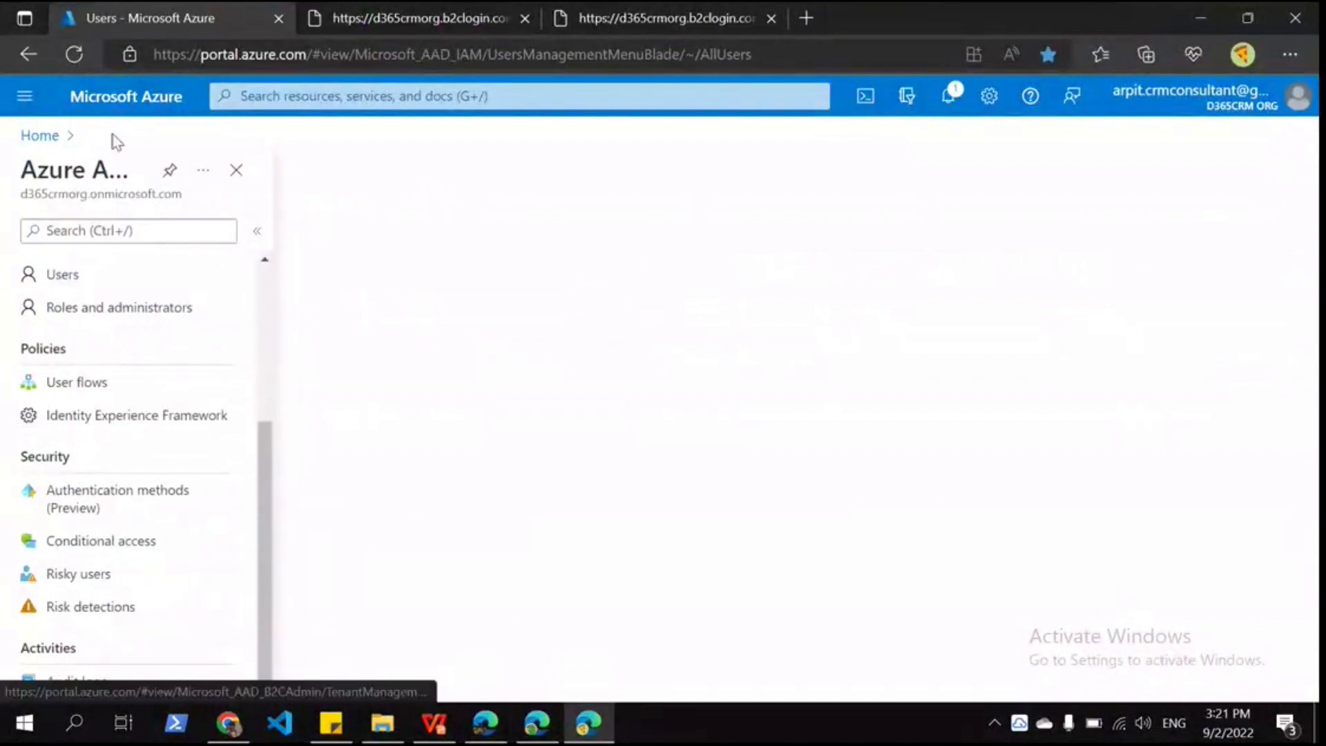
pyautogui.scroll(2, 104, 331)
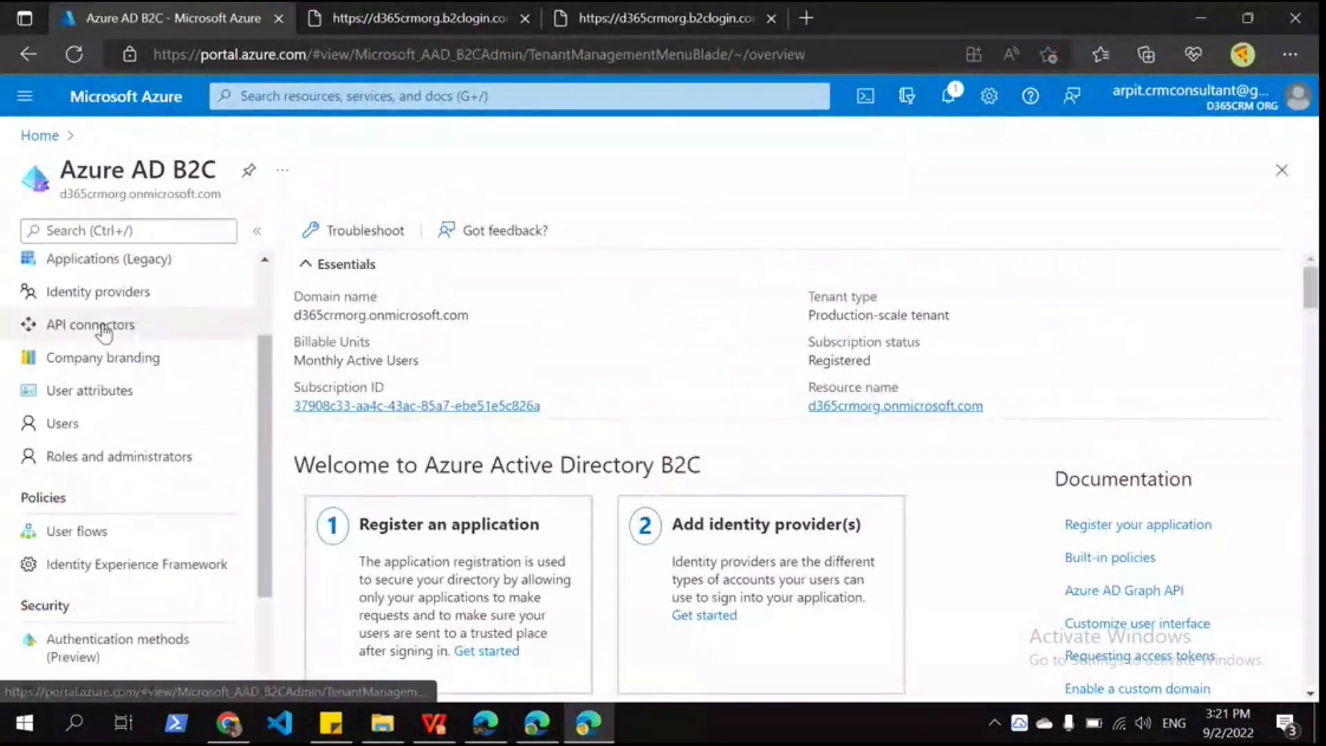
pyautogui.scroll(2, 105, 330)
pyautogui.click(108, 341)
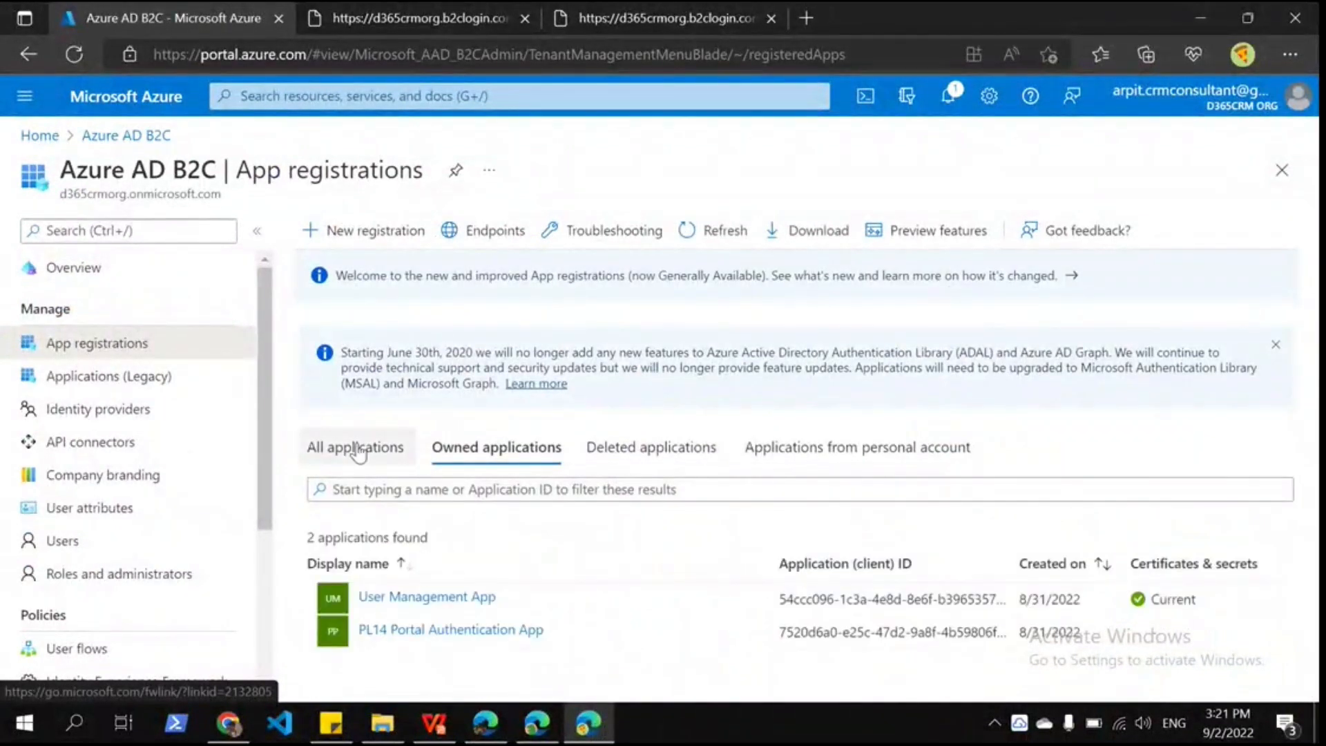
pyautogui.click(421, 597)
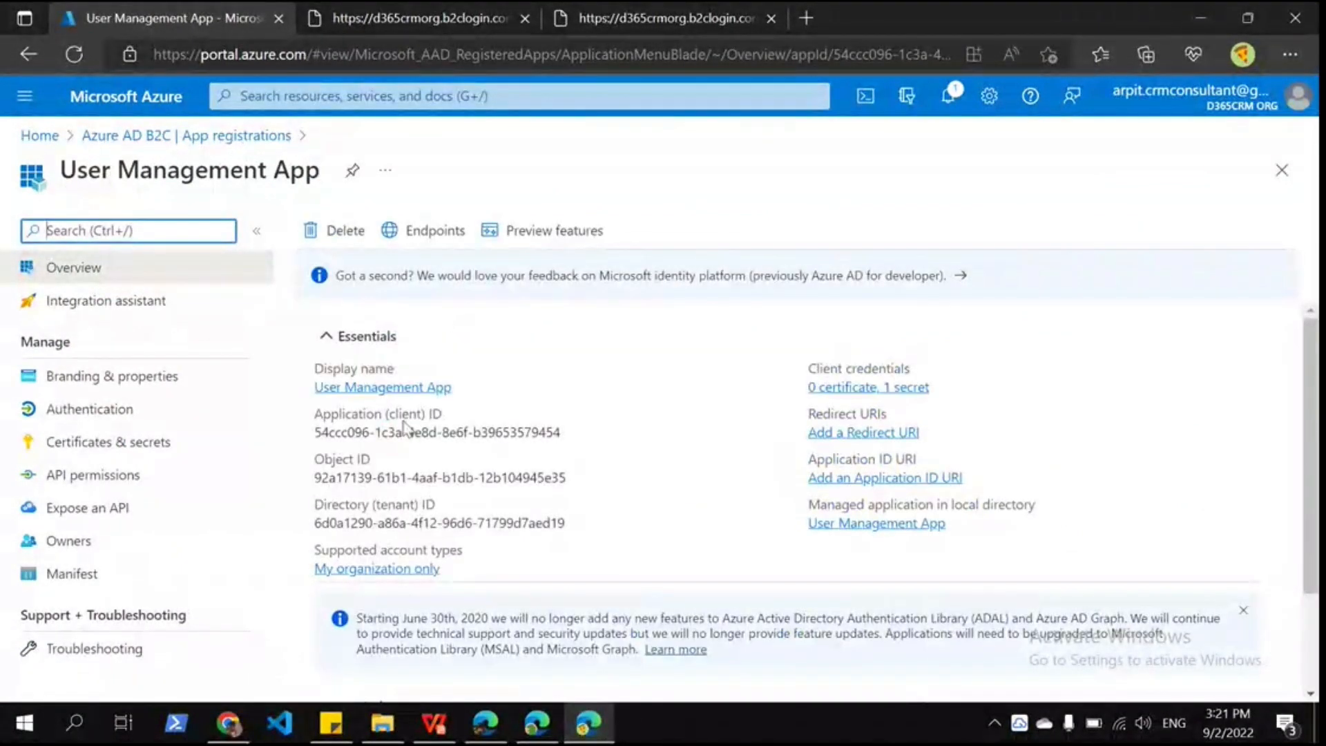
# Step: Review the app's single-tenant Authentication settings, dismiss the personal accounts warning, then open API permissions
pyautogui.scroll(-2, 406, 428)
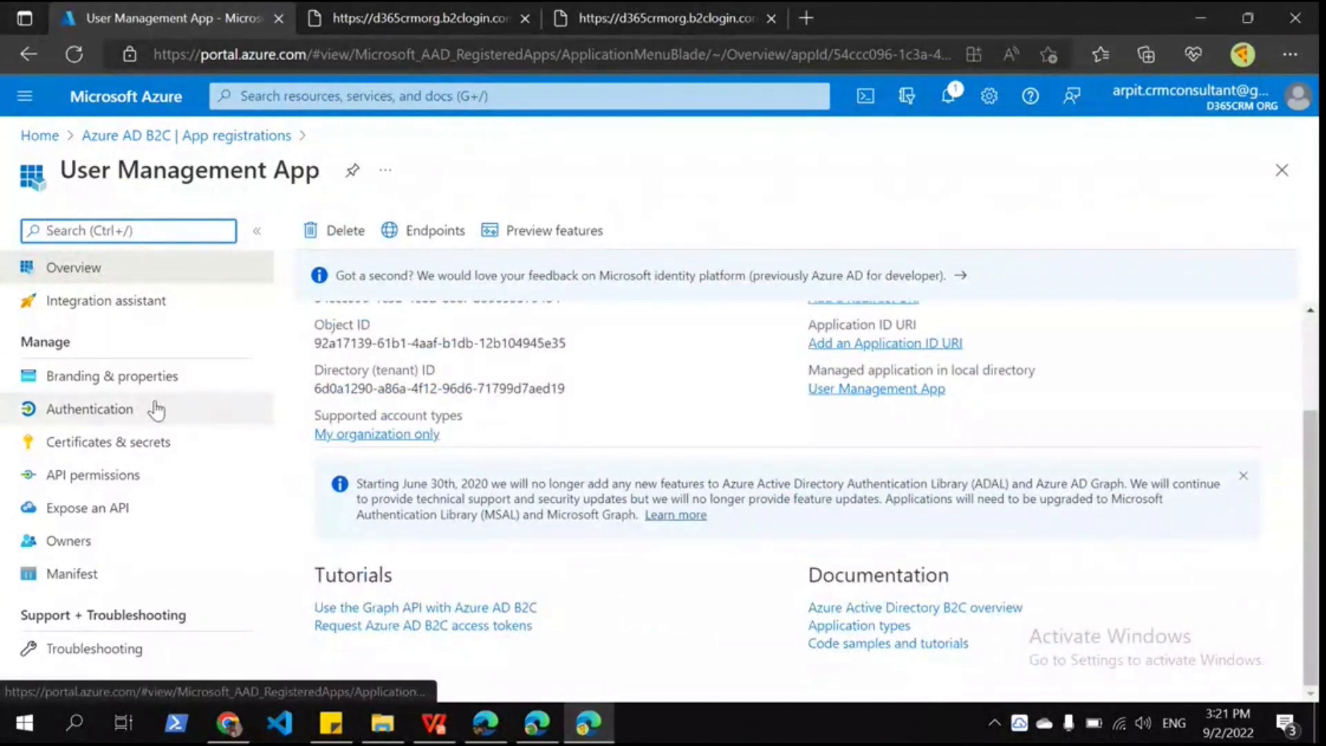
pyautogui.click(157, 410)
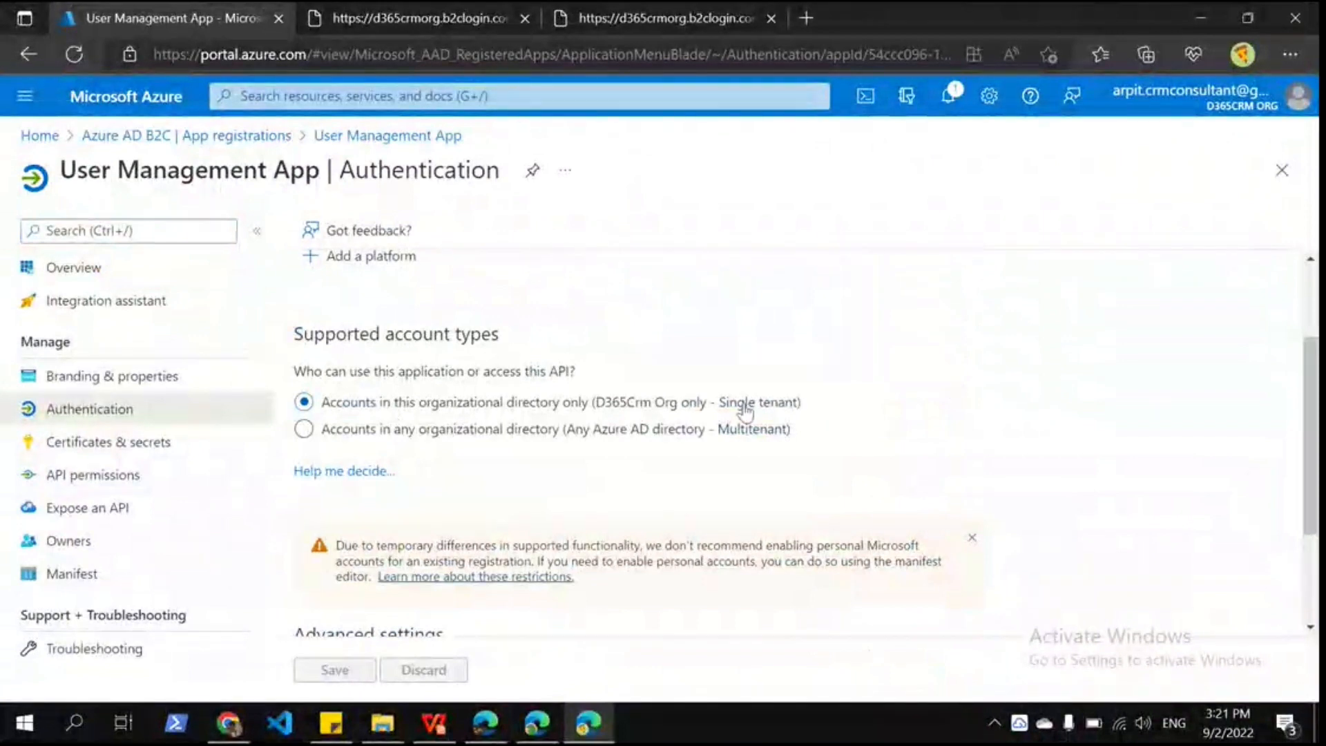
pyautogui.scroll(-2, 615, 479)
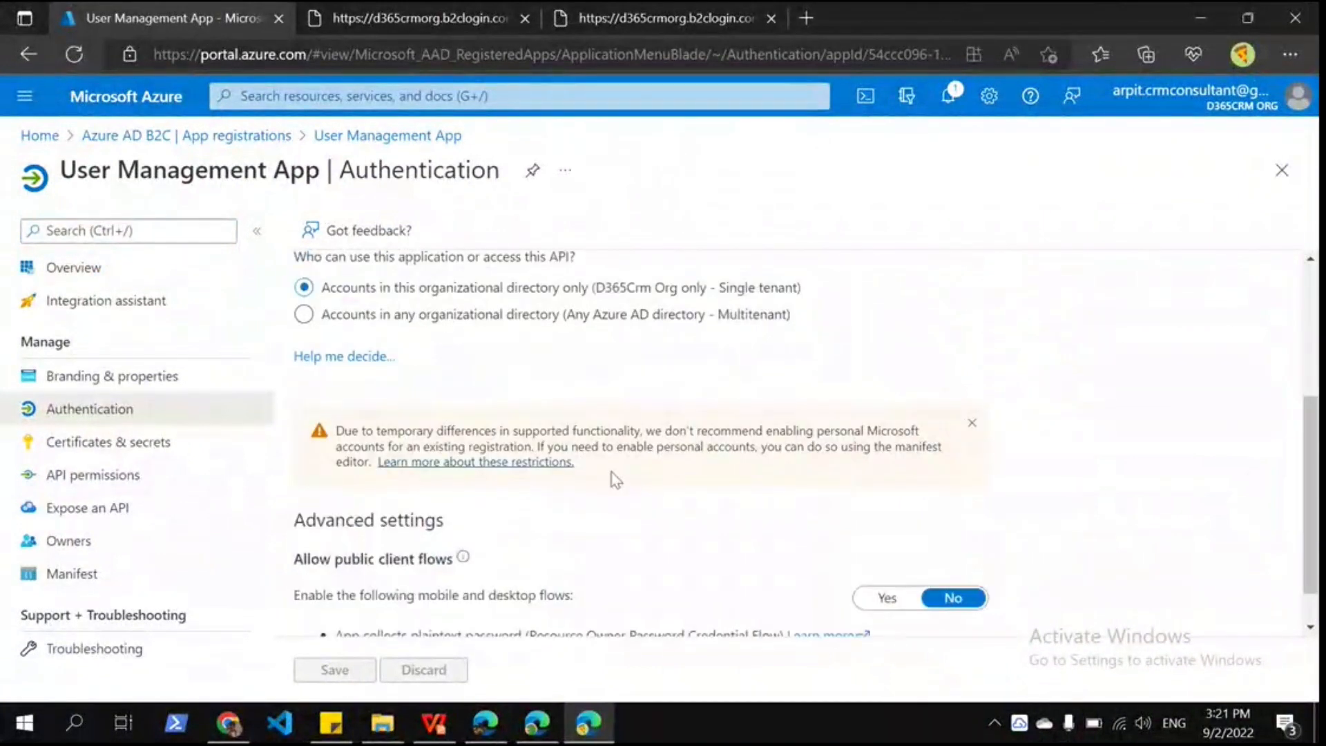
pyautogui.click(971, 424)
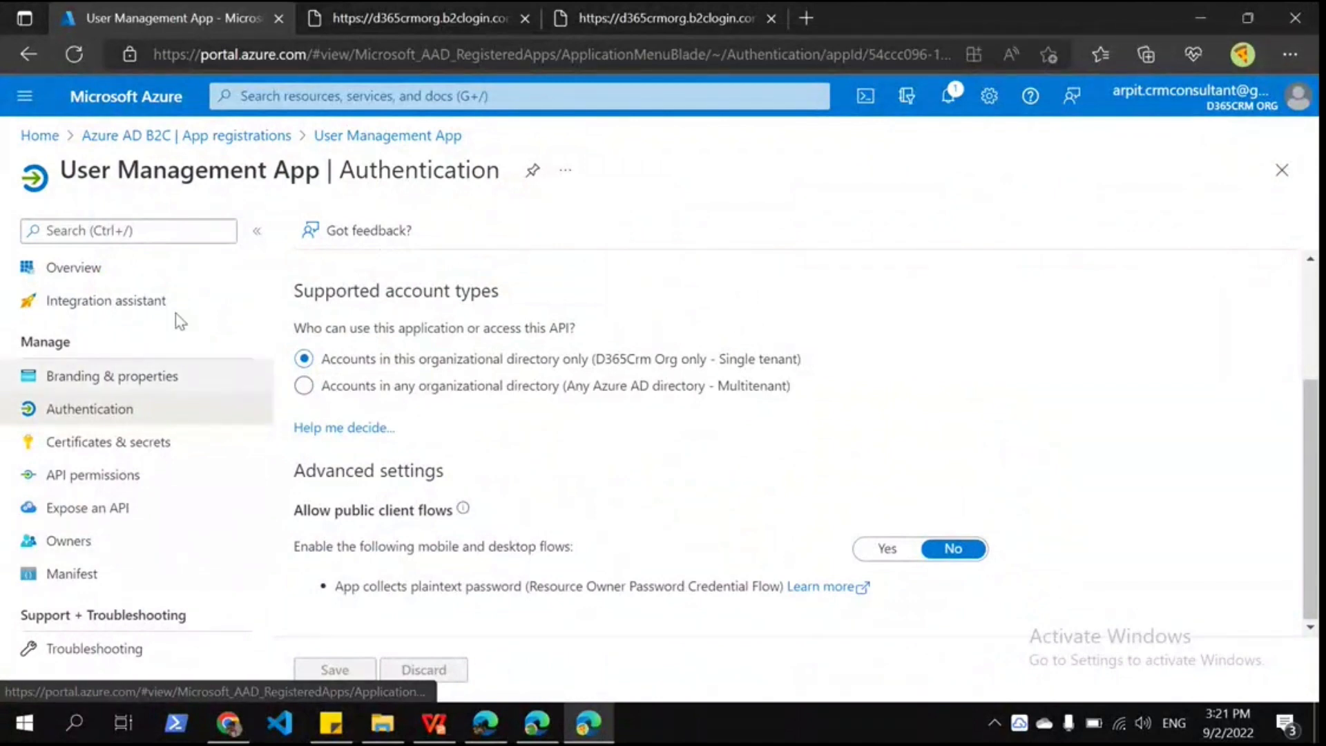
pyautogui.click(93, 474)
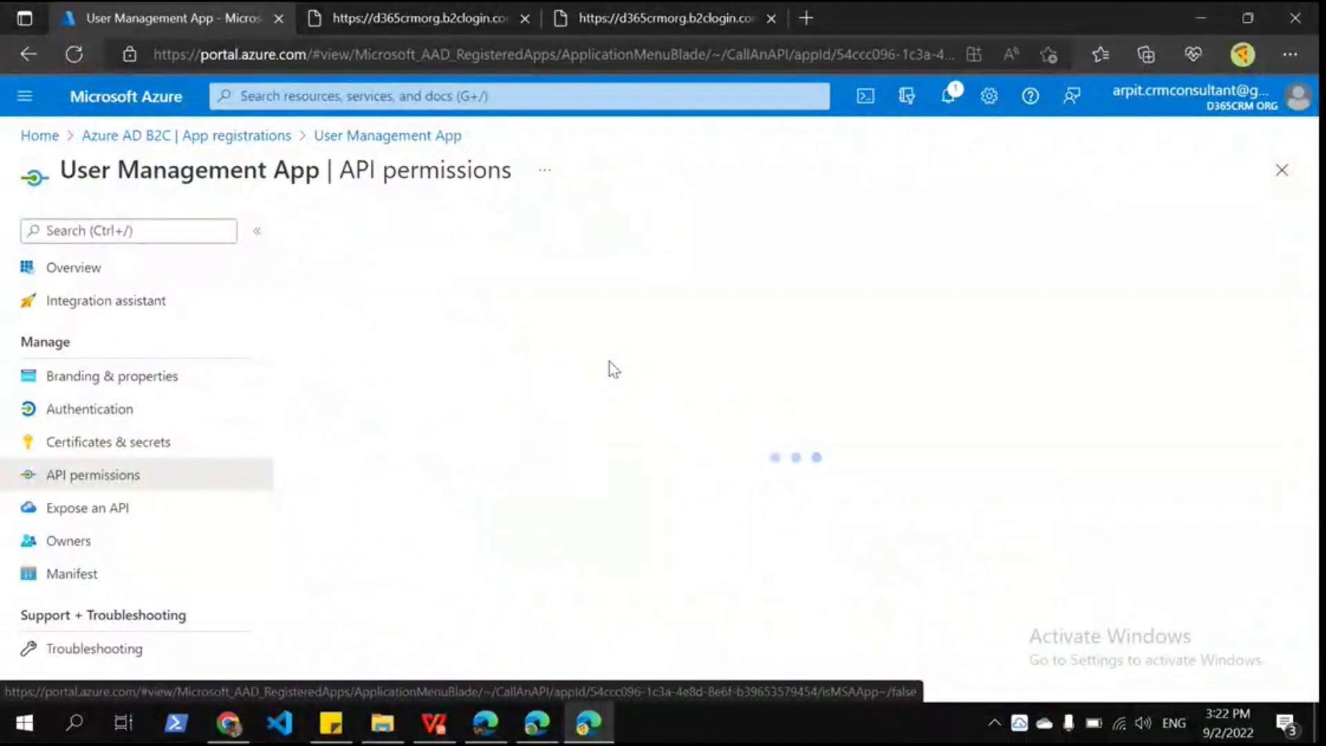
pyautogui.scroll(-1, 476, 585)
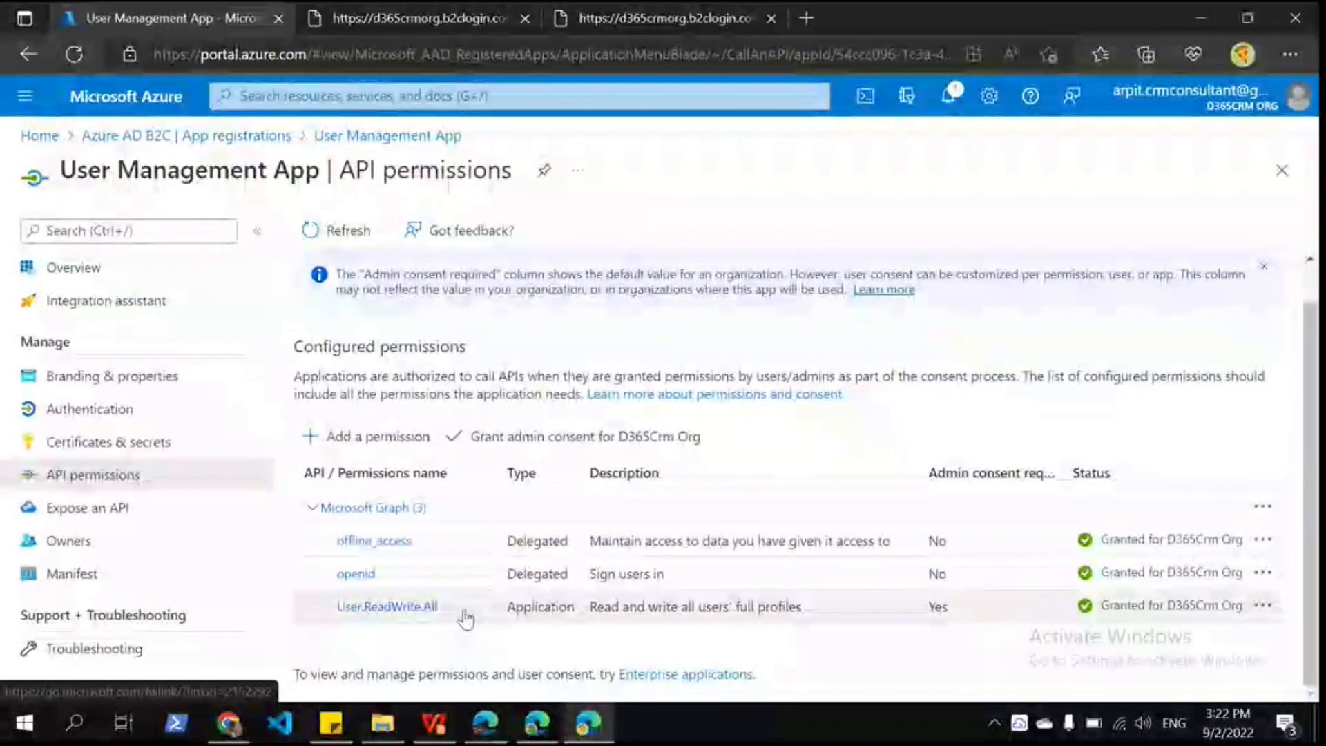
pyautogui.click(366, 436)
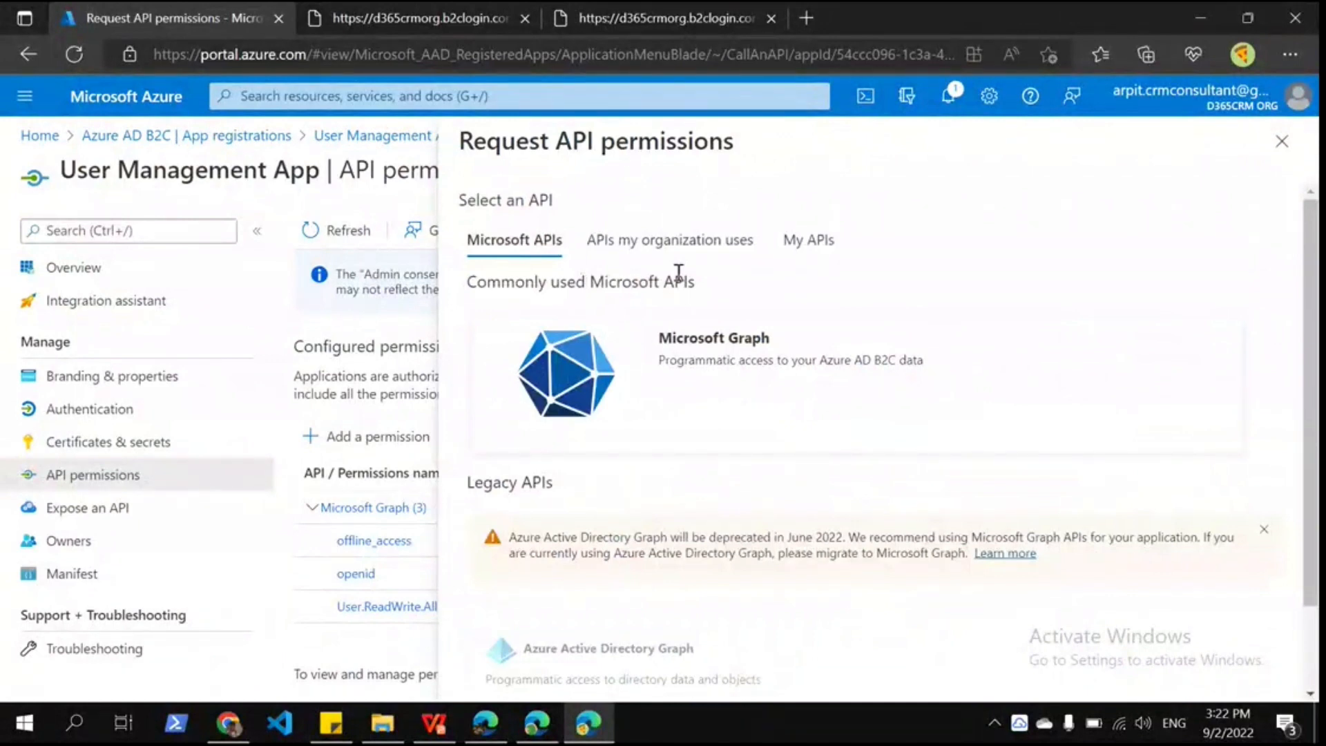
pyautogui.click(718, 342)
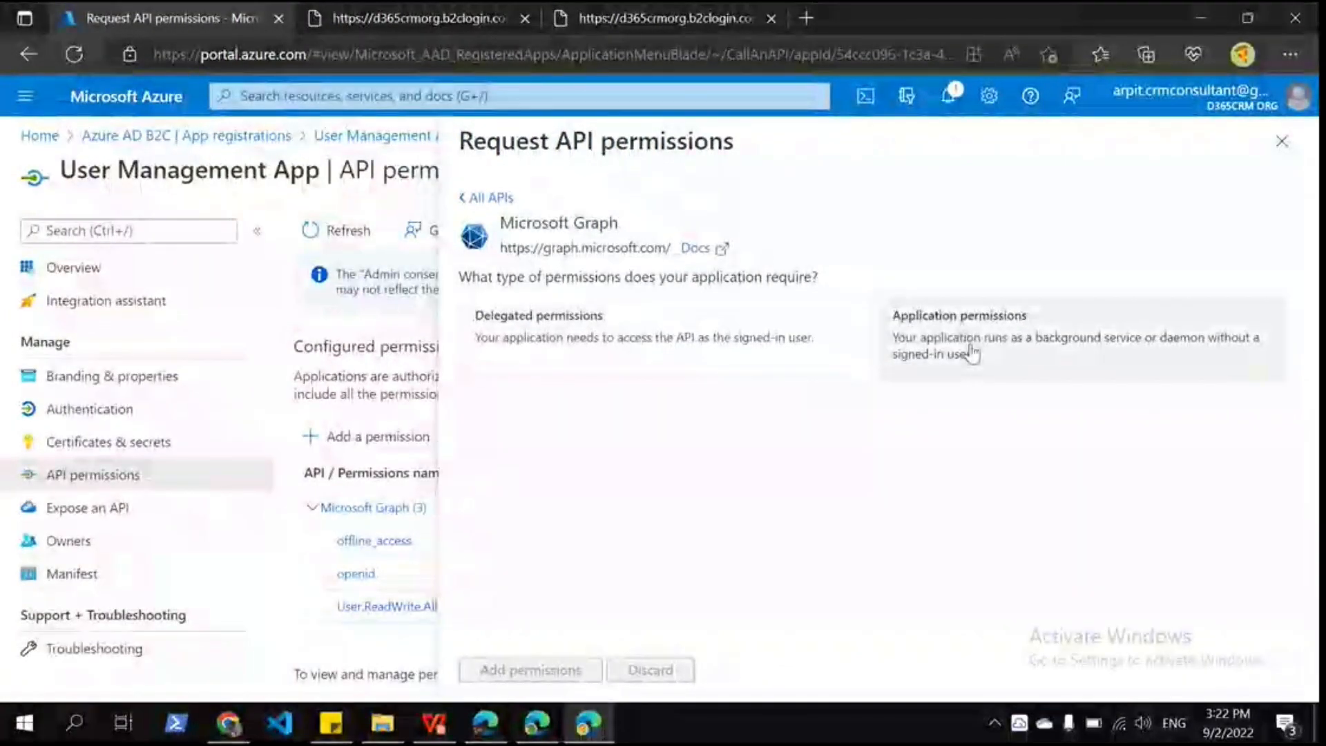
pyautogui.click(968, 349)
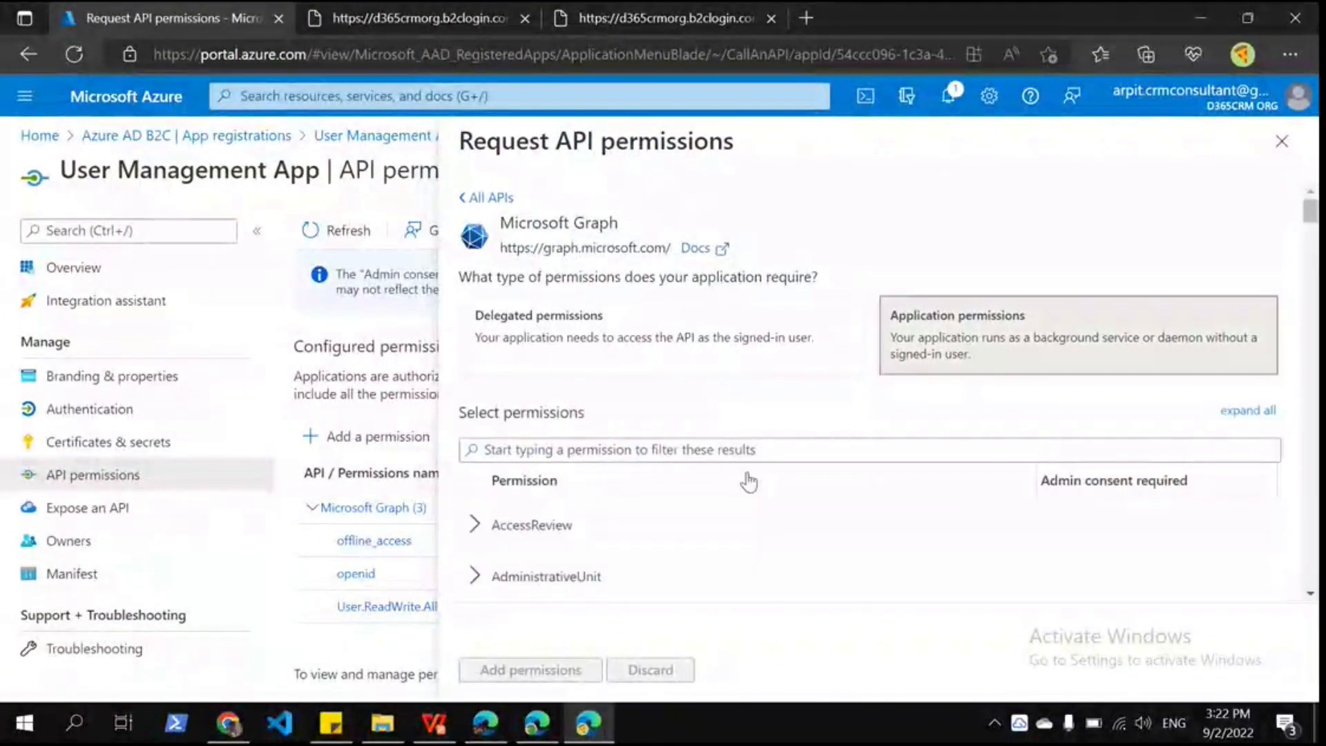
pyautogui.click(629, 447)
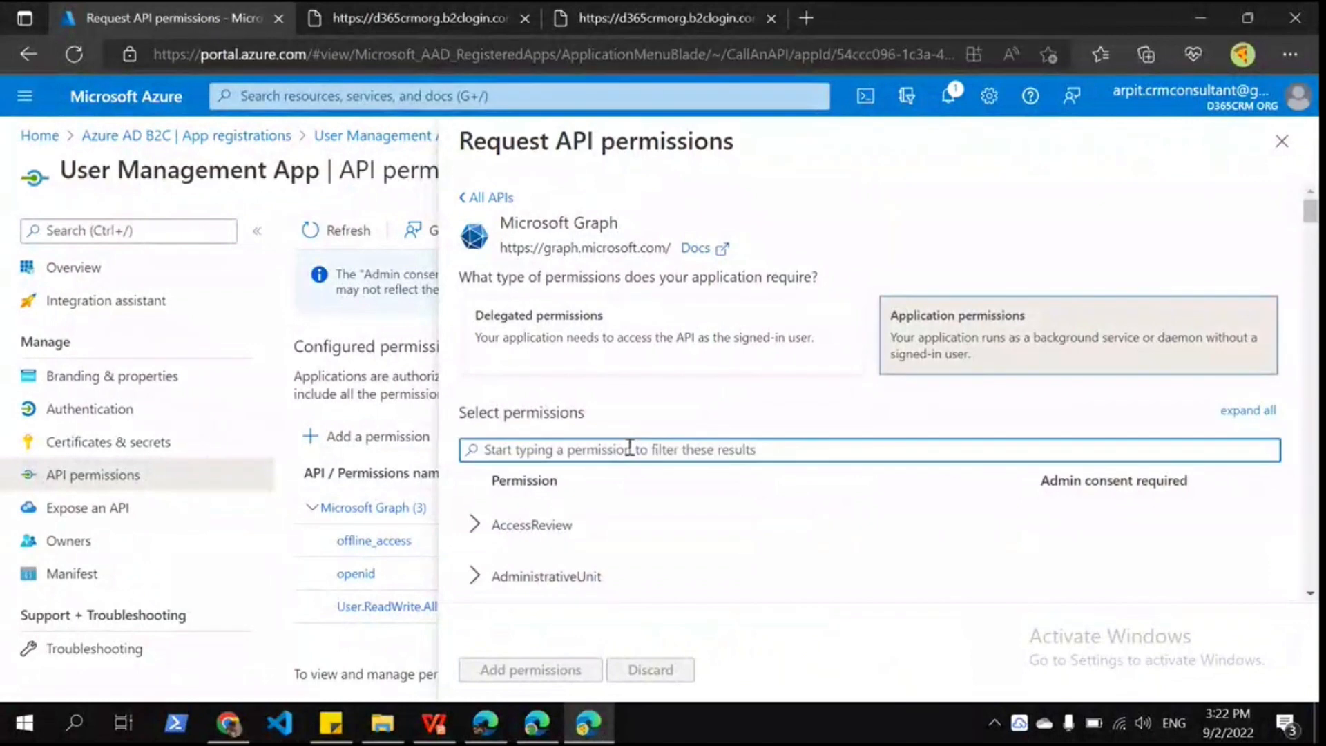
pyautogui.write('user')
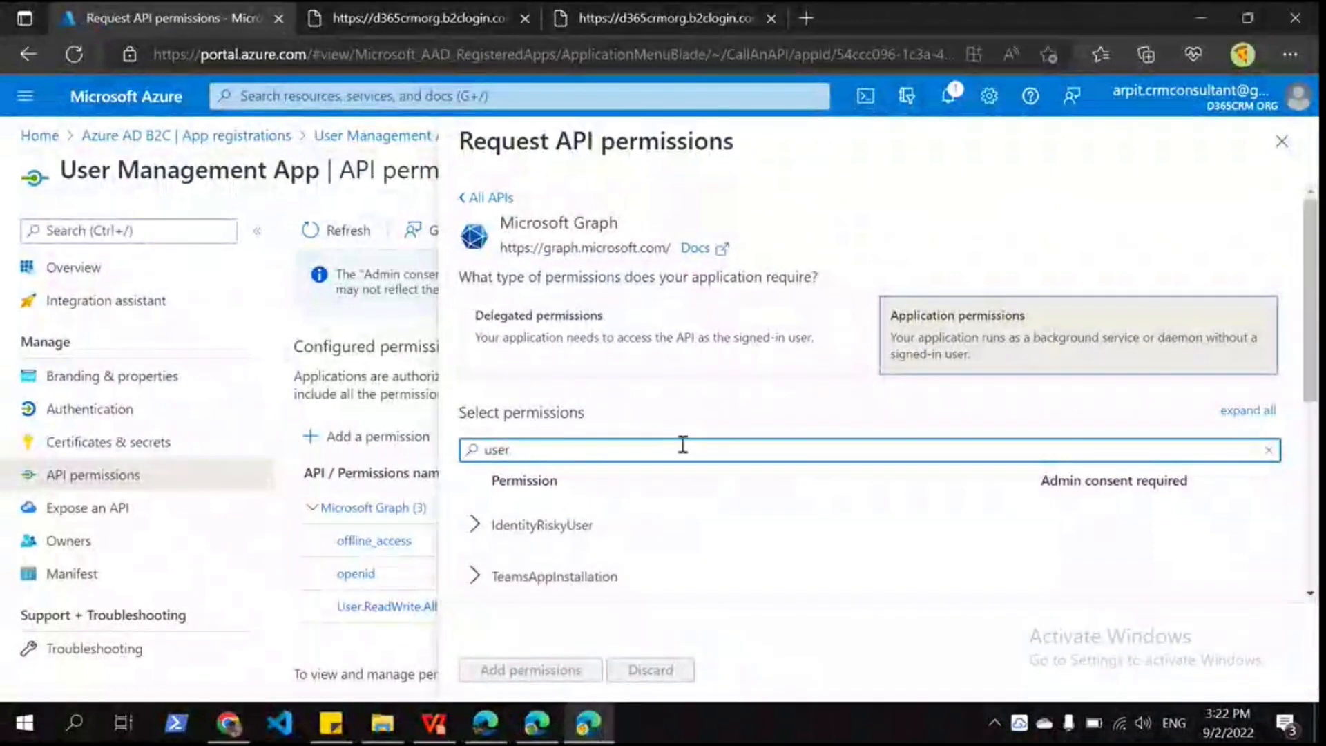
pyautogui.write('.read')
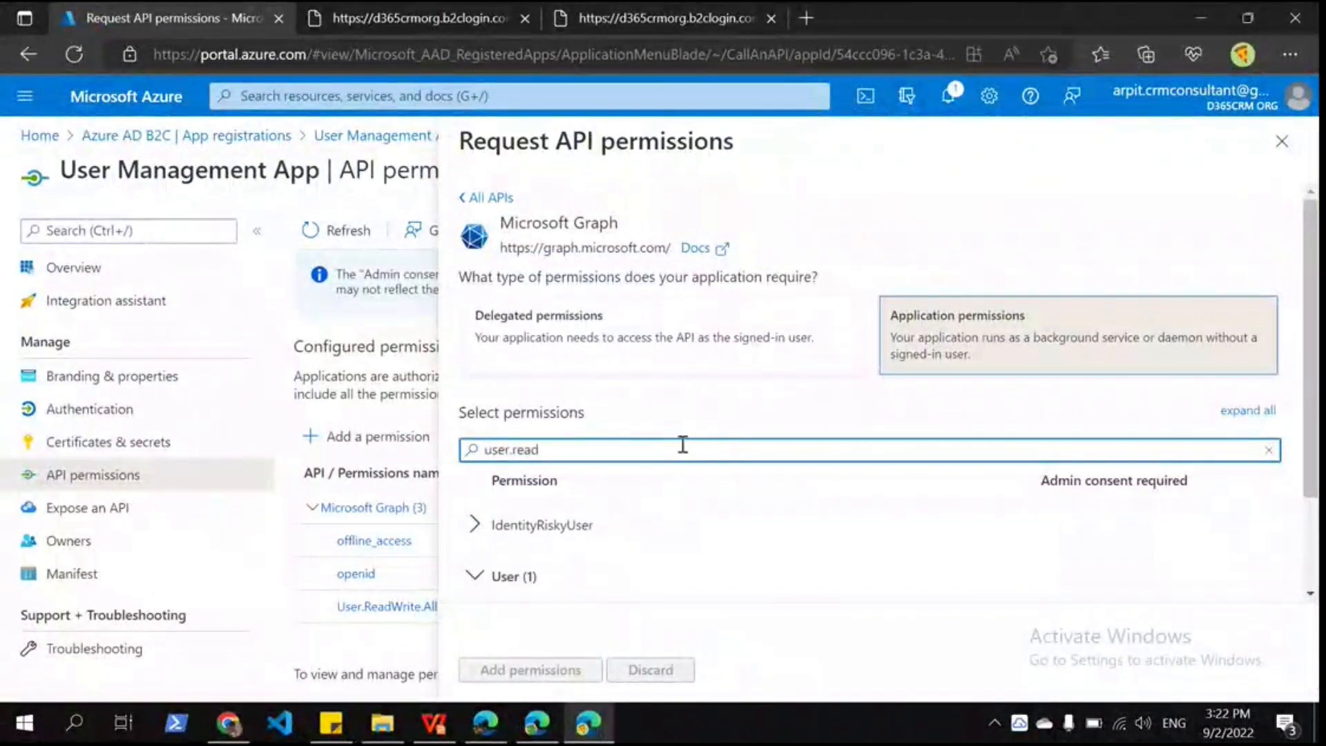
pyautogui.scroll(-2, 501, 572)
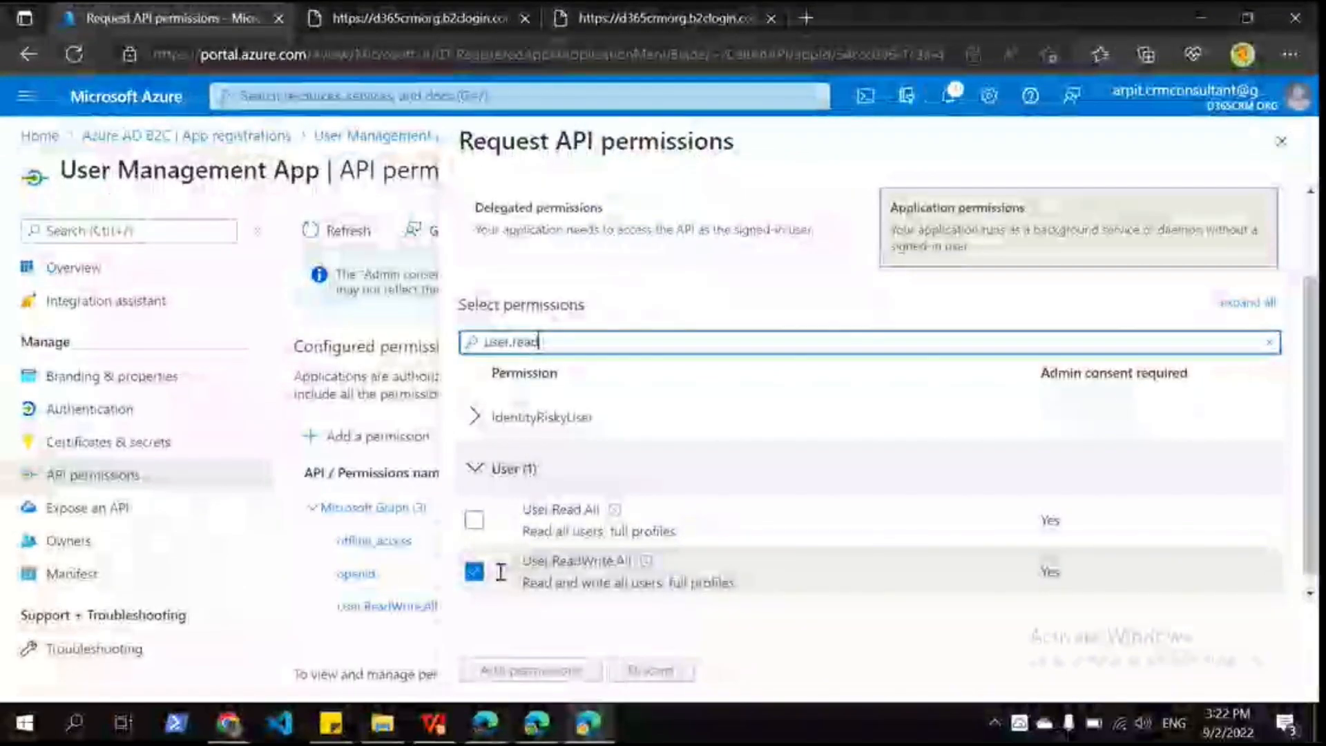
pyautogui.scroll(-1, 552, 563)
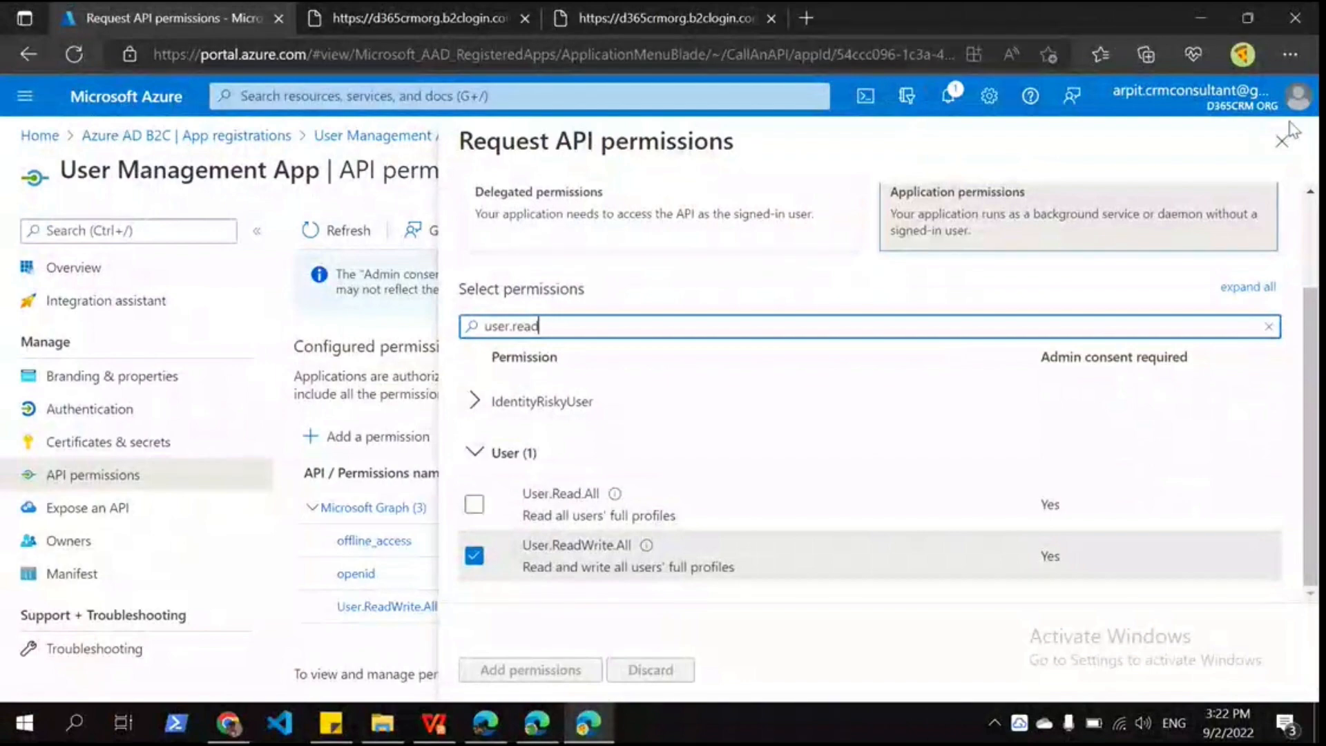
pyautogui.click(1282, 140)
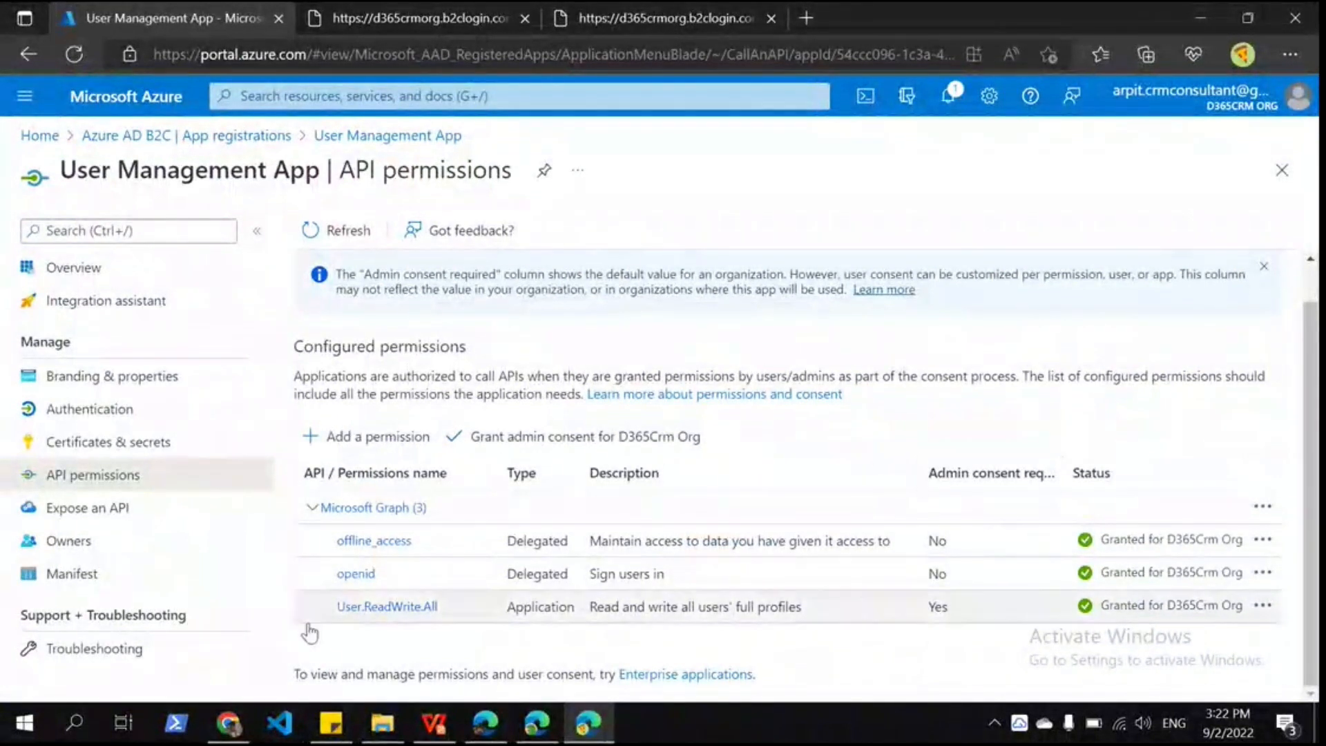
# Step: Check the app's client secrets, then select its client ID and tenant ID on Overview
pyautogui.click(158, 442)
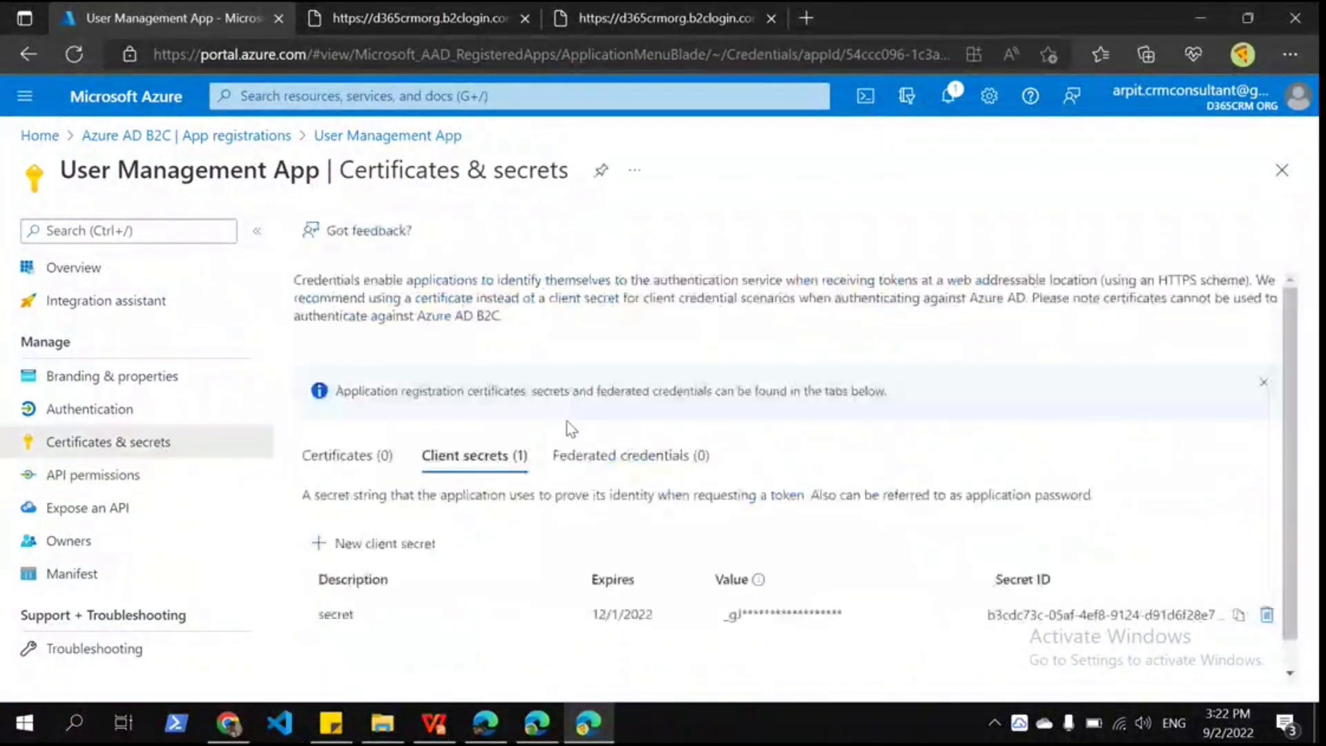
pyautogui.scroll(-1, 497, 594)
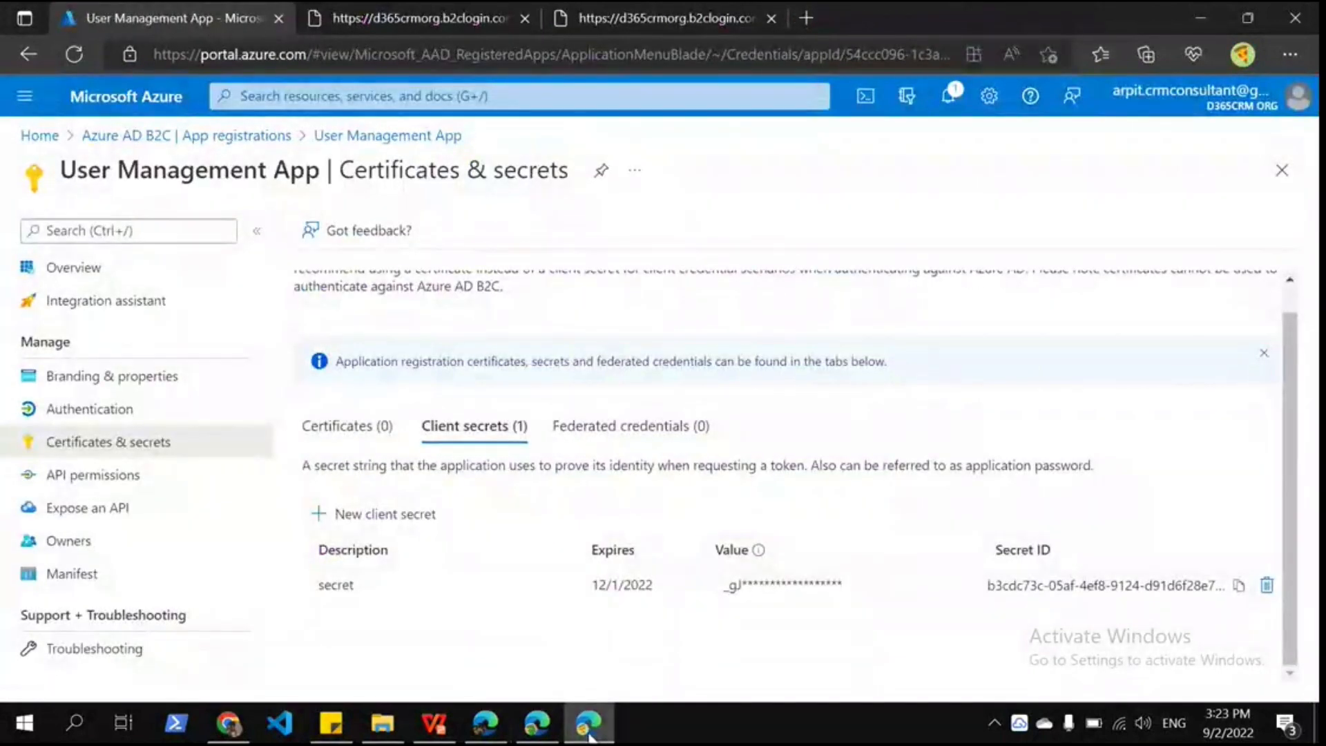
pyautogui.click(74, 267)
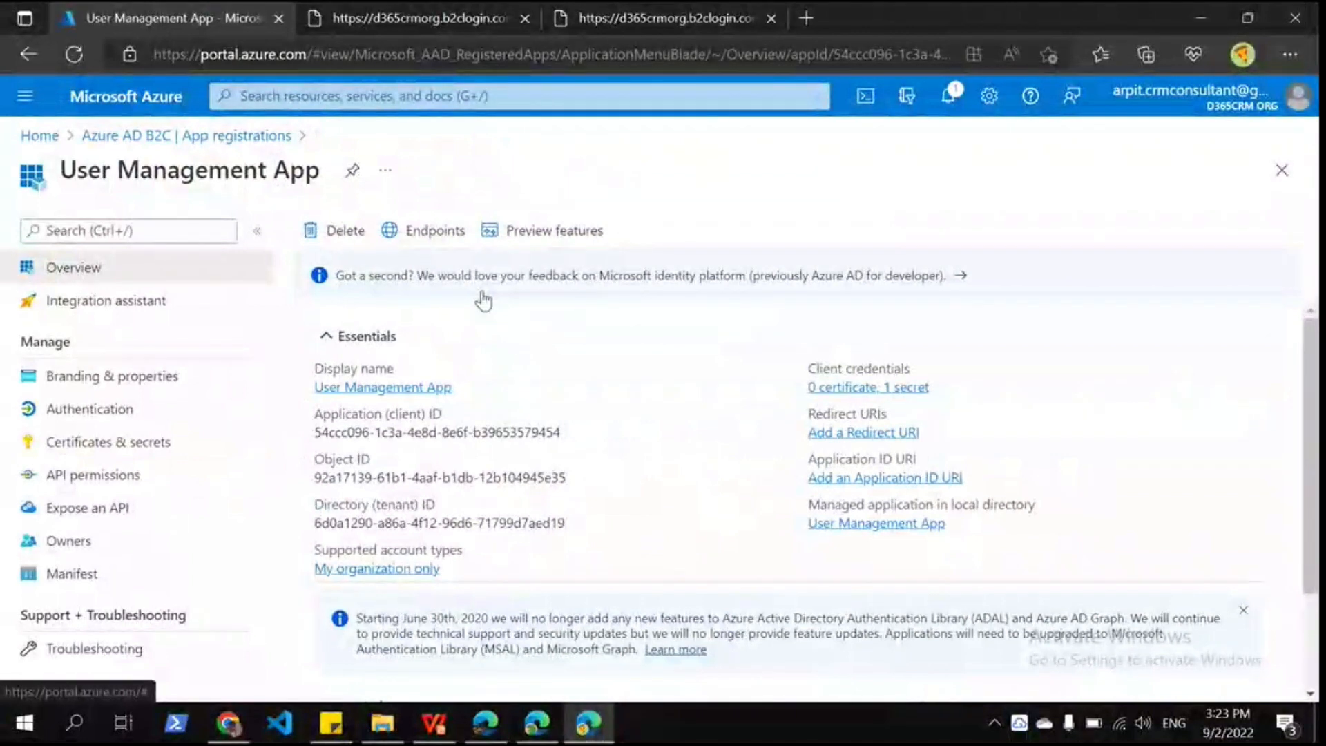
pyautogui.moveTo(331, 413); pyautogui.dragTo(595, 433)
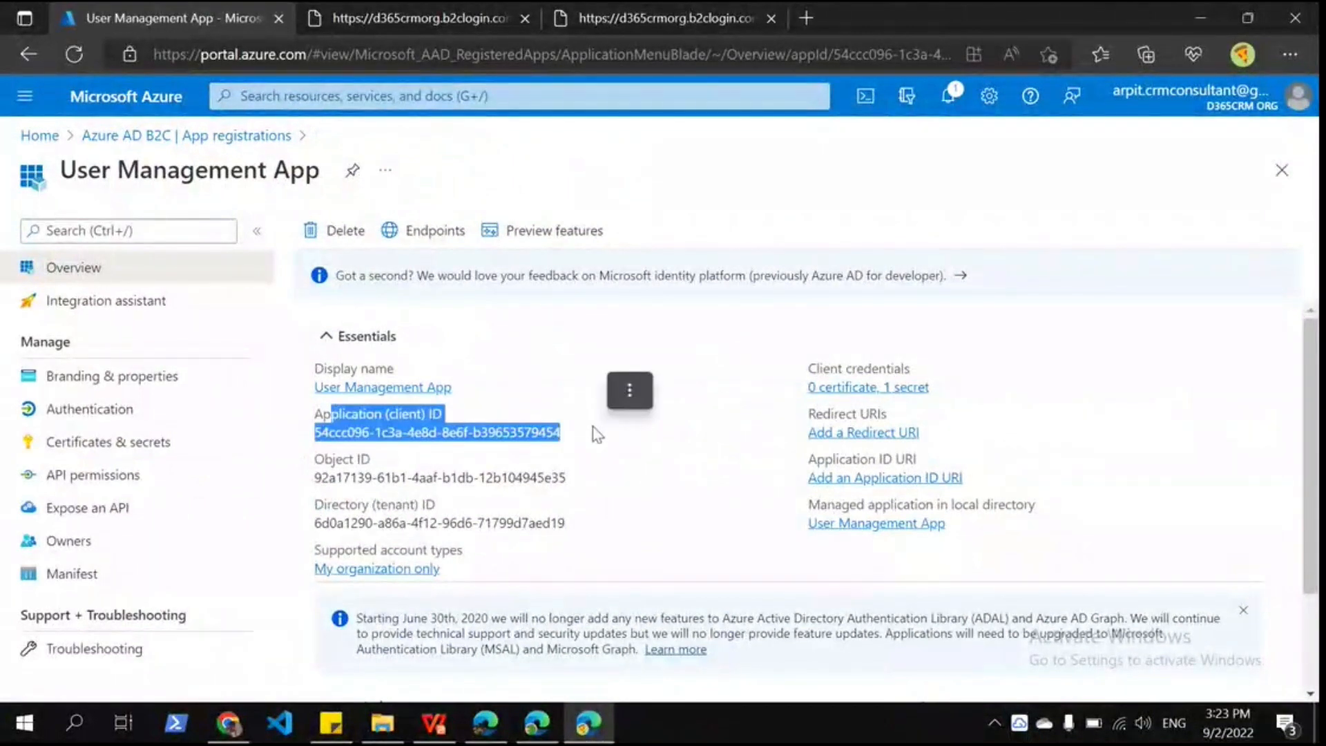
pyautogui.moveTo(313, 502); pyautogui.dragTo(608, 518)
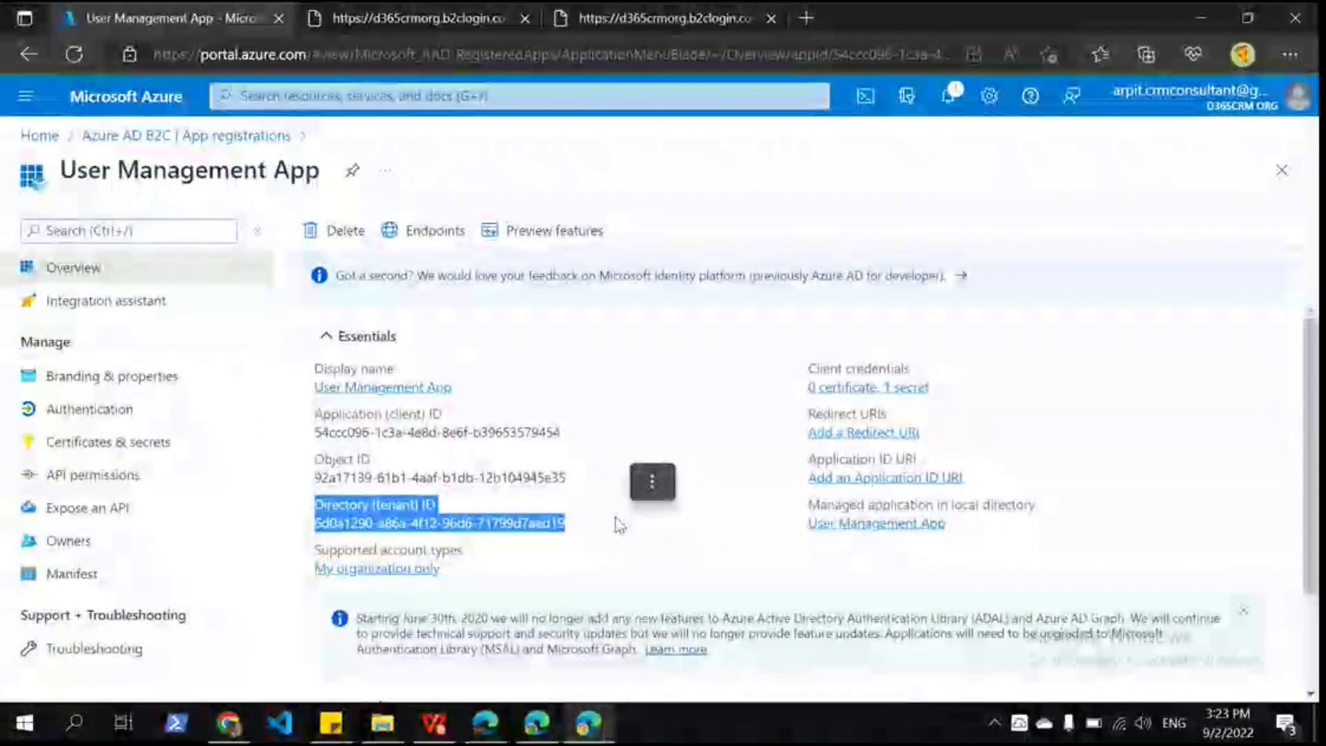
pyautogui.hotkey('alt', 'Tab')
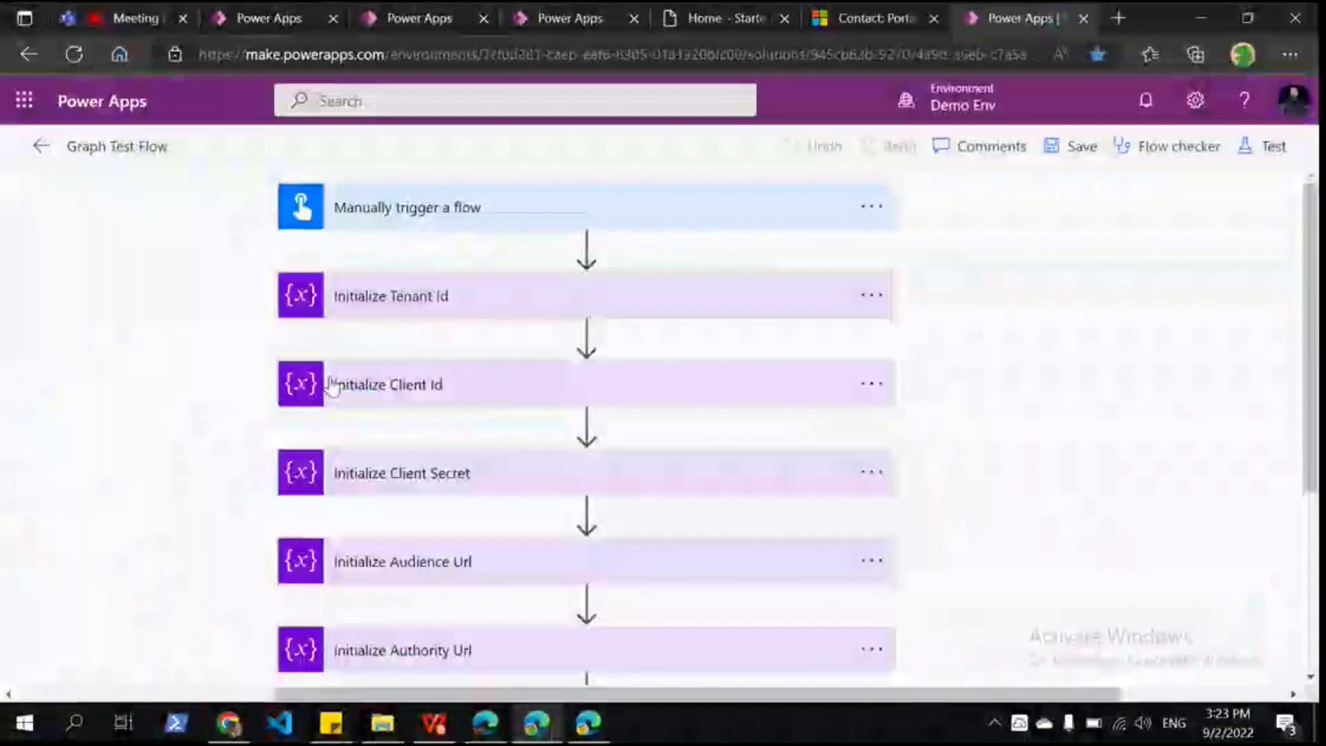
# Step: Expand the Client Secret, Audience Url and Authority Url variable steps, then scroll to Case 2
pyautogui.click(331, 483)
pyautogui.scroll(-5, 324, 493)
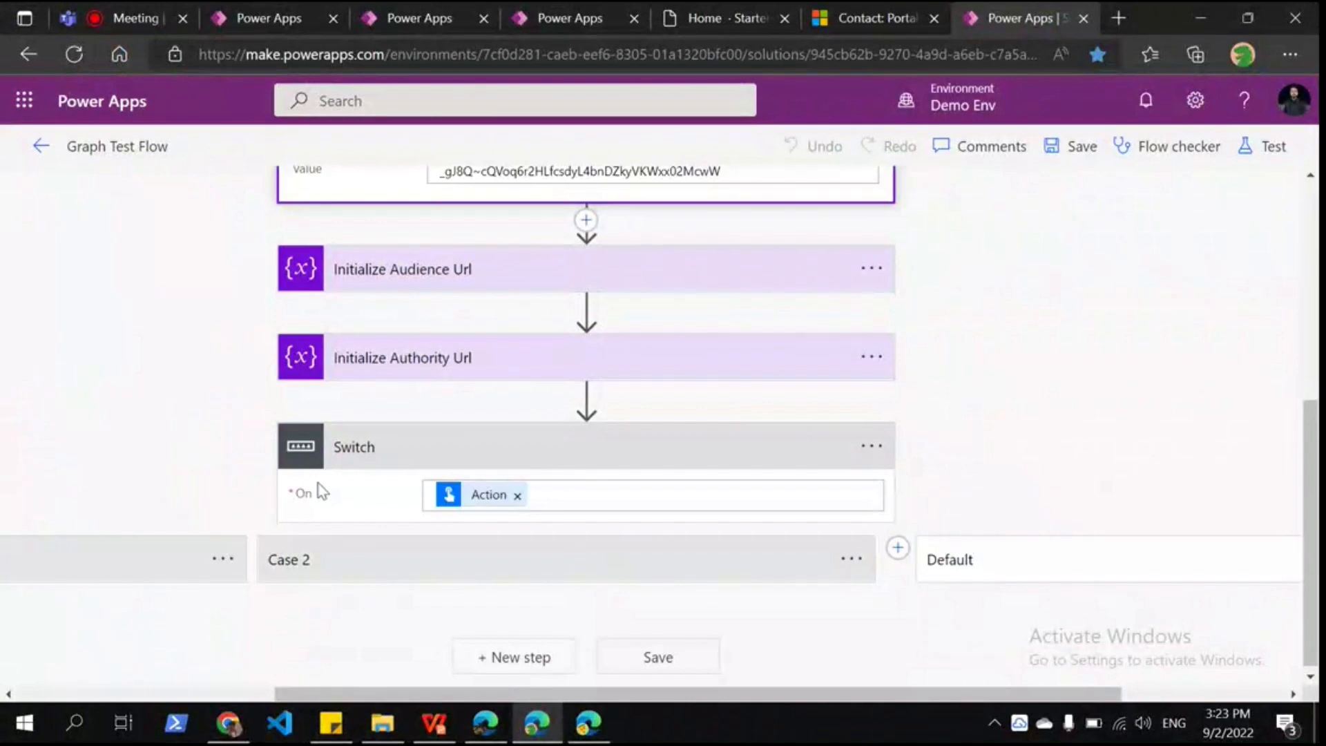
pyautogui.click(447, 279)
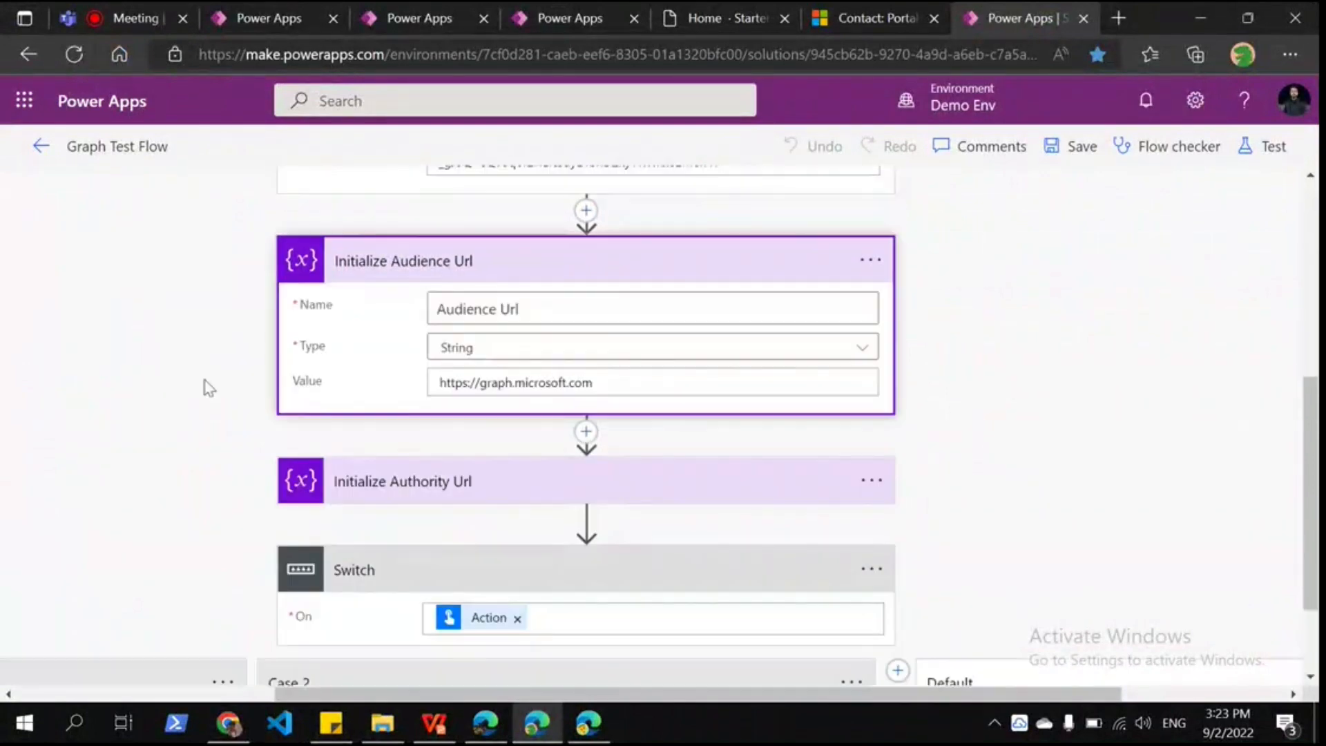
pyautogui.scroll(-1, 447, 264)
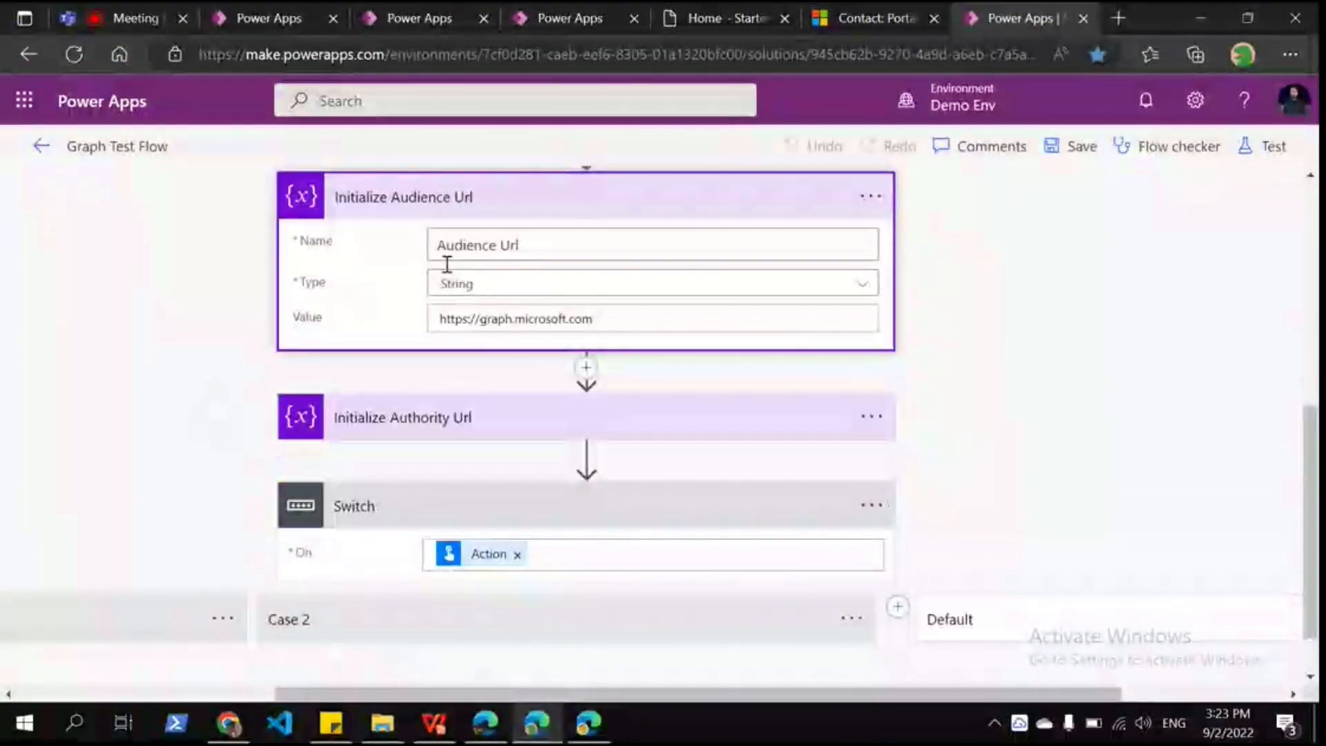
pyautogui.click(382, 428)
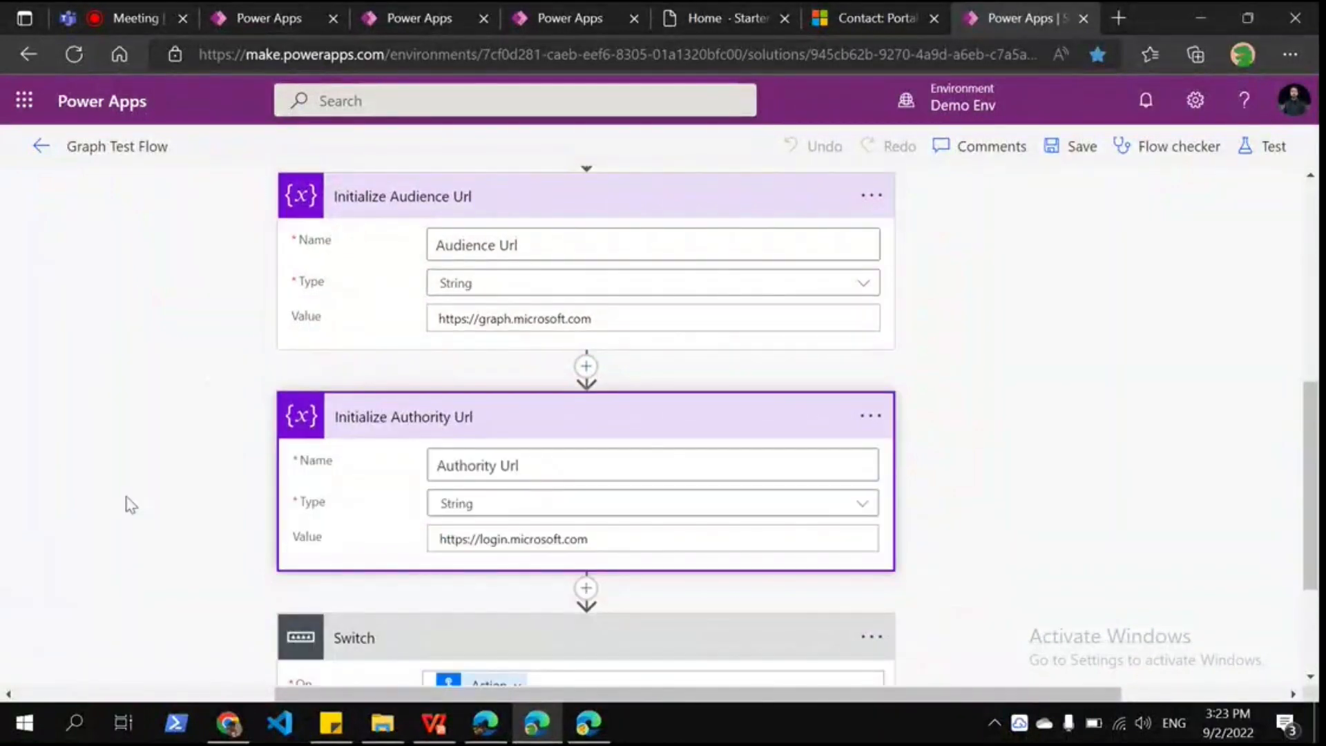
pyautogui.scroll(-2, 129, 504)
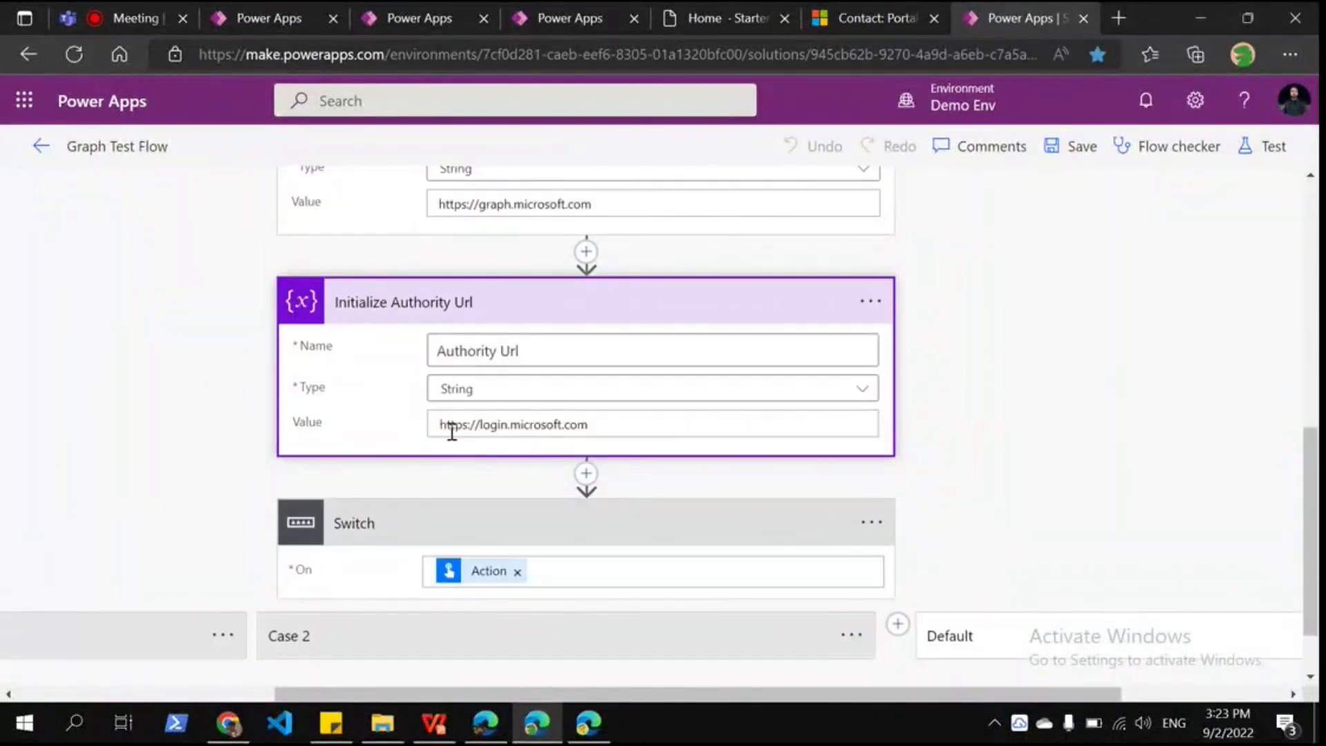
pyautogui.moveTo(588, 425); pyautogui.dragTo(308, 453)
pyautogui.click(308, 453)
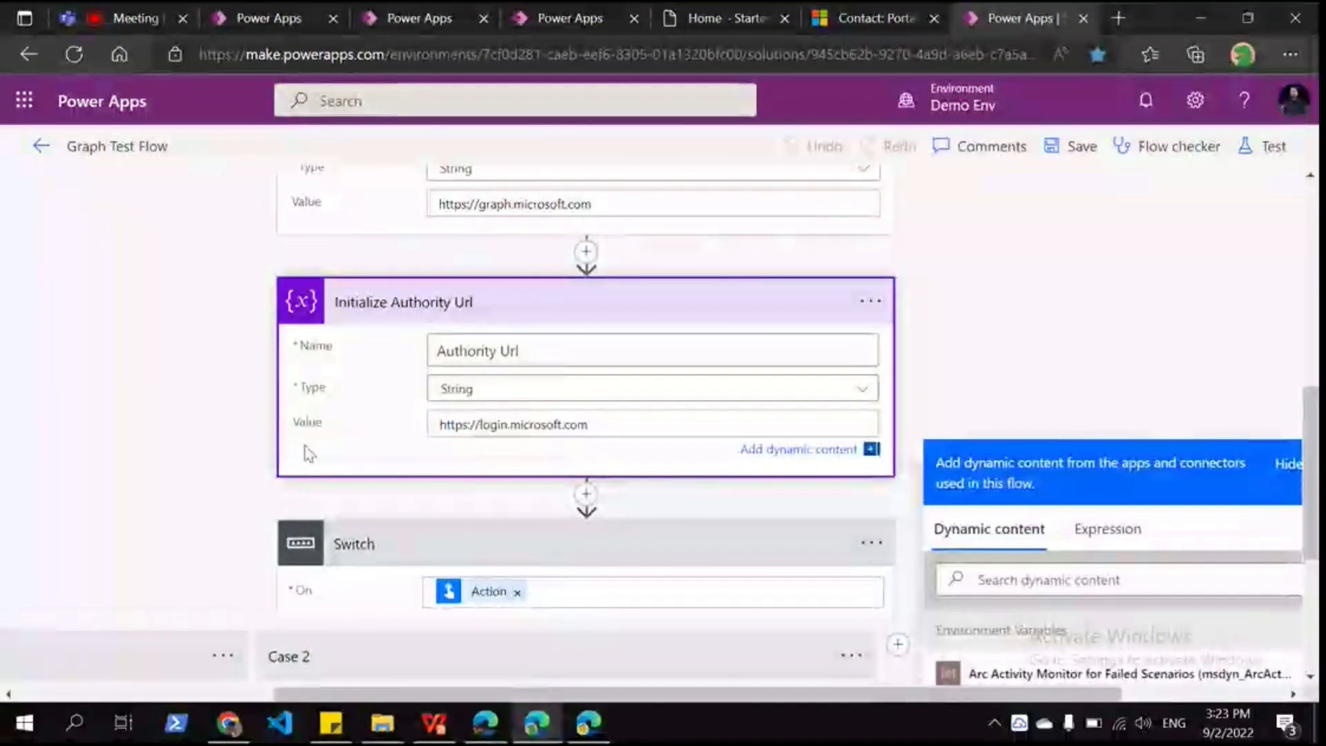
pyautogui.scroll(-2, 537, 420)
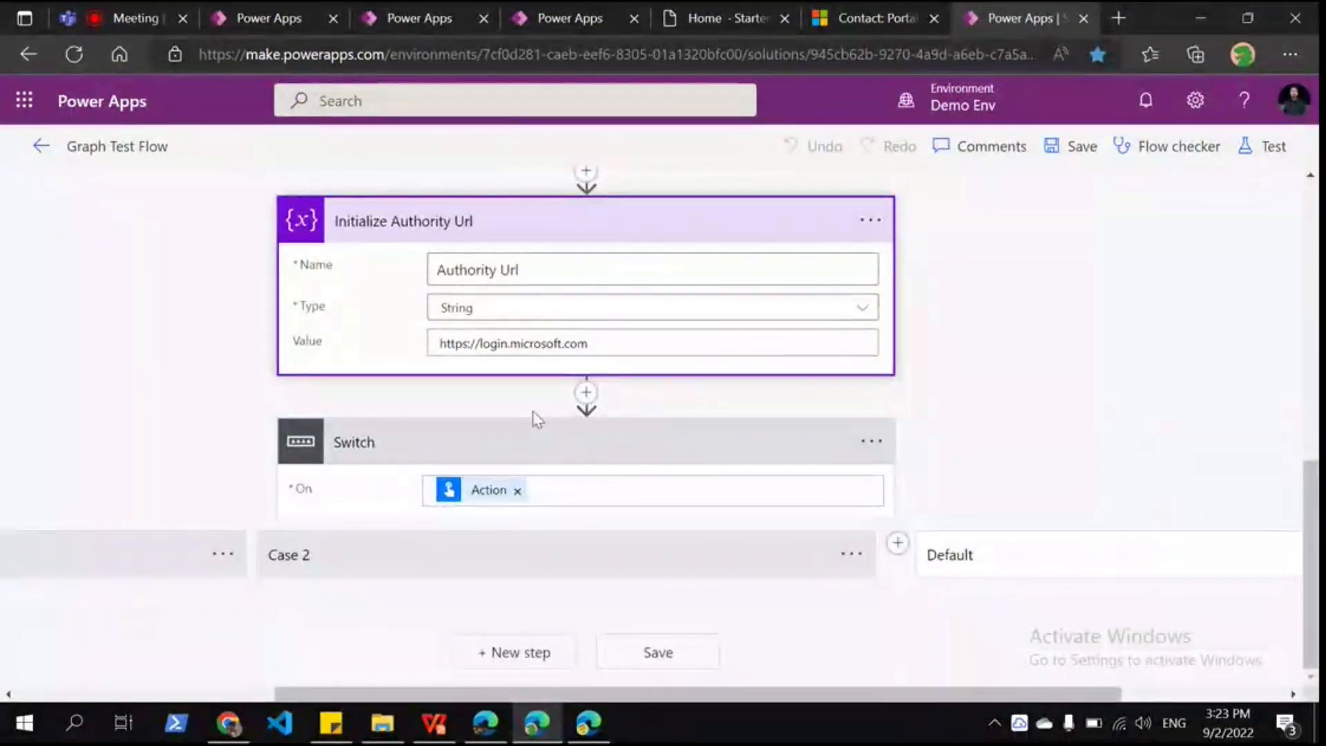
pyautogui.scroll(-4, 328, 514)
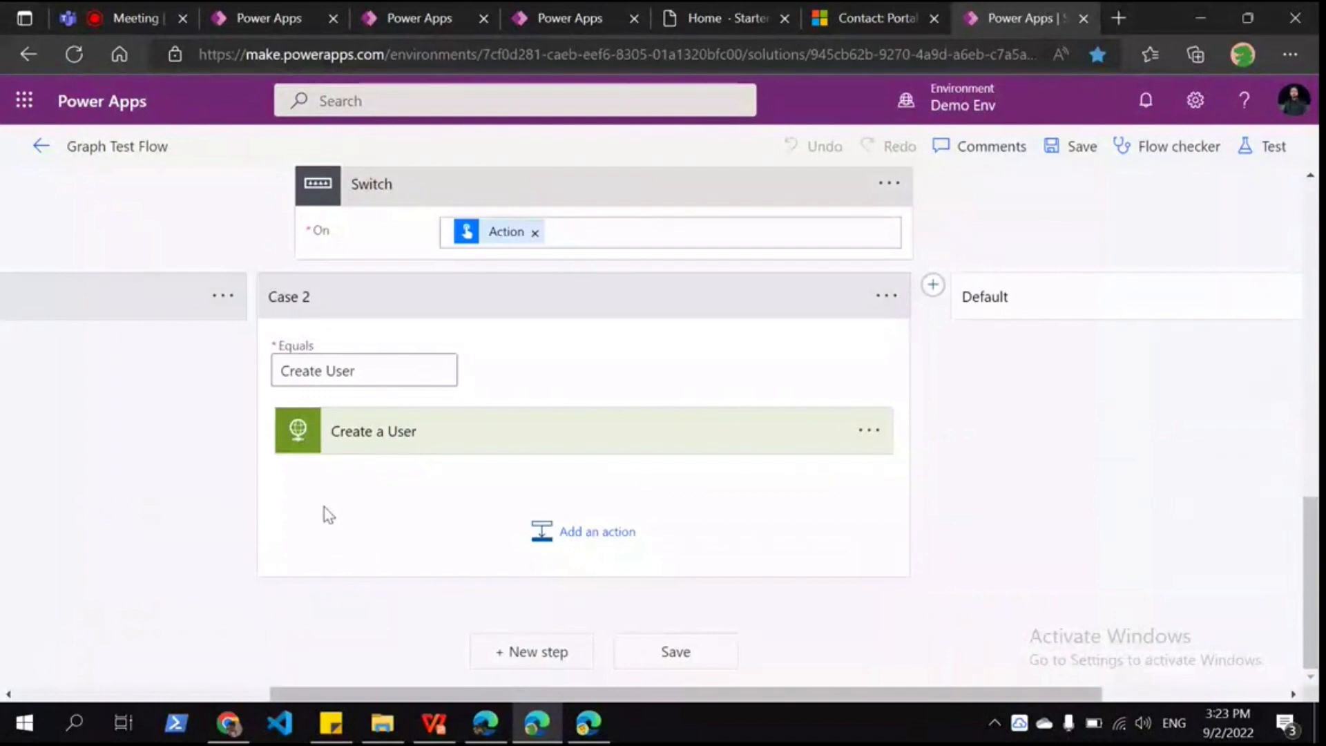
# Step: Expand the Create a User action and inspect its POST request URI
pyautogui.click(330, 440)
pyautogui.scroll(-4, 330, 463)
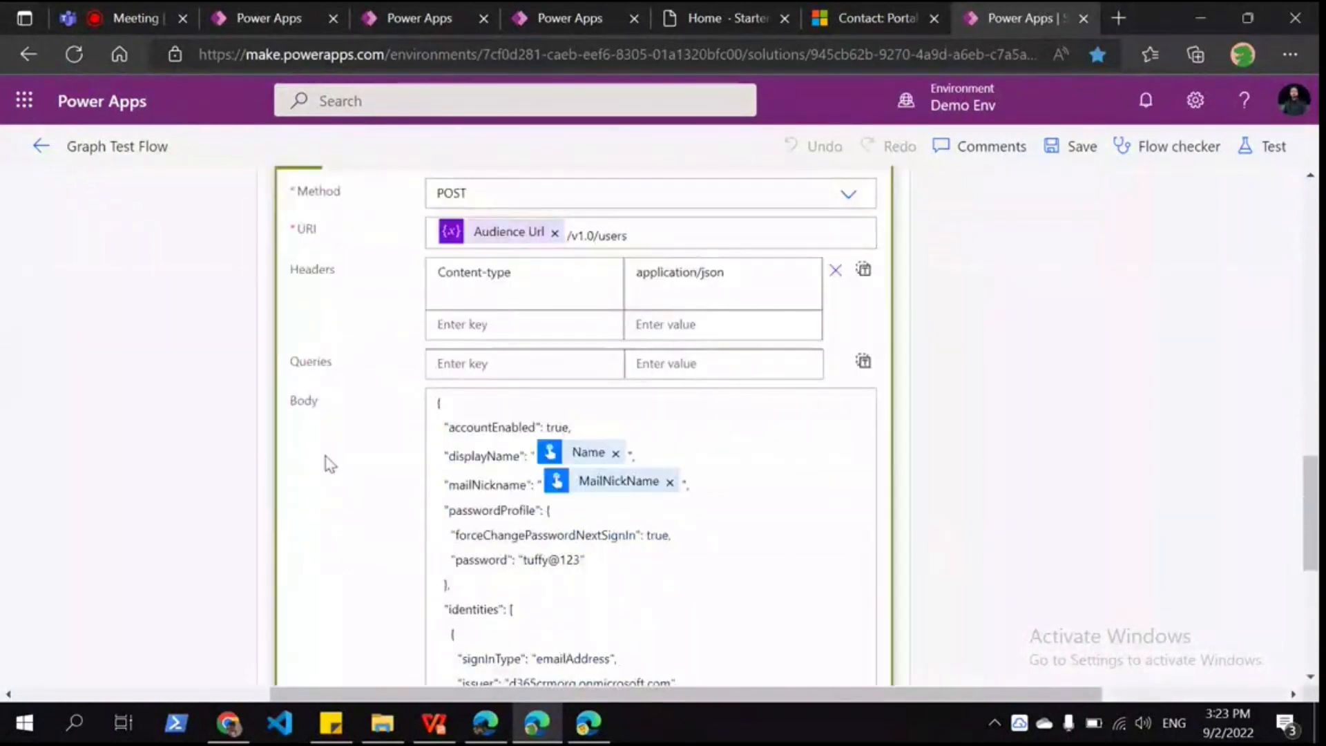
pyautogui.scroll(1, 330, 463)
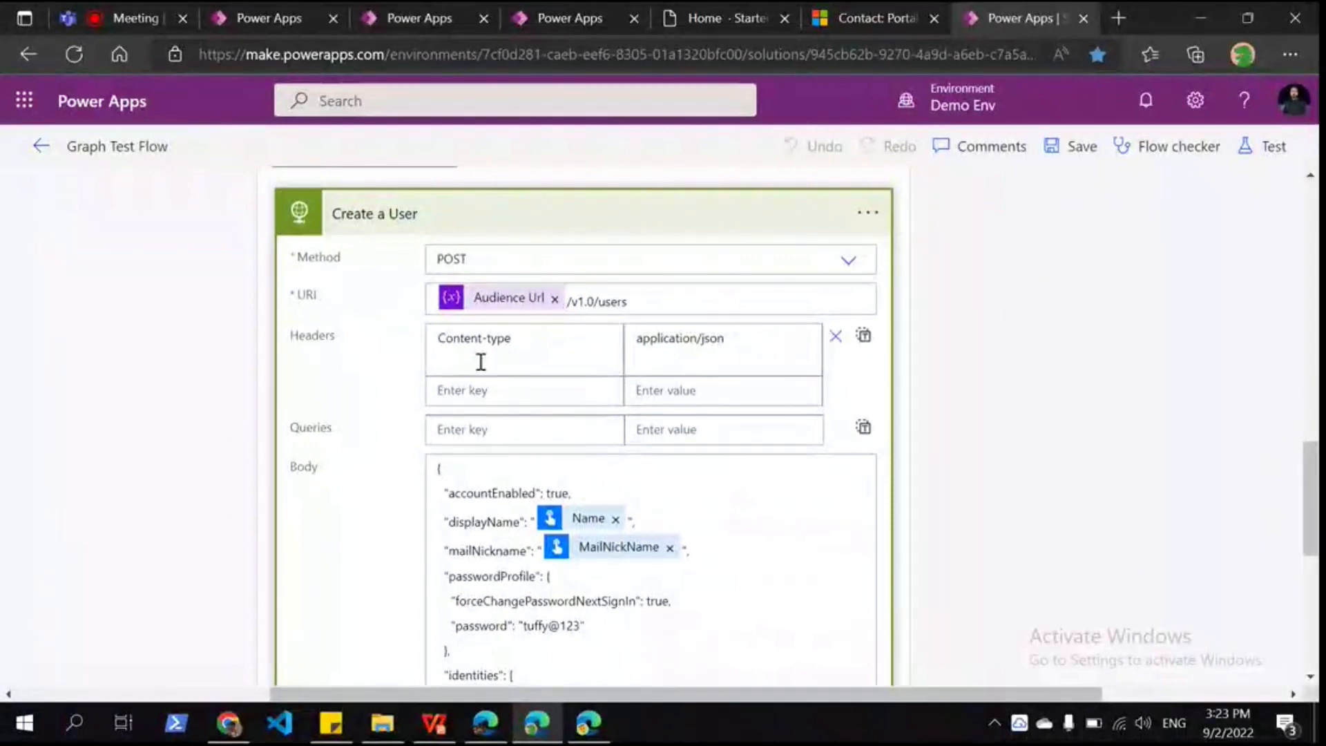
pyautogui.scroll(7, 480, 361)
pyautogui.scroll(-4, 589, 448)
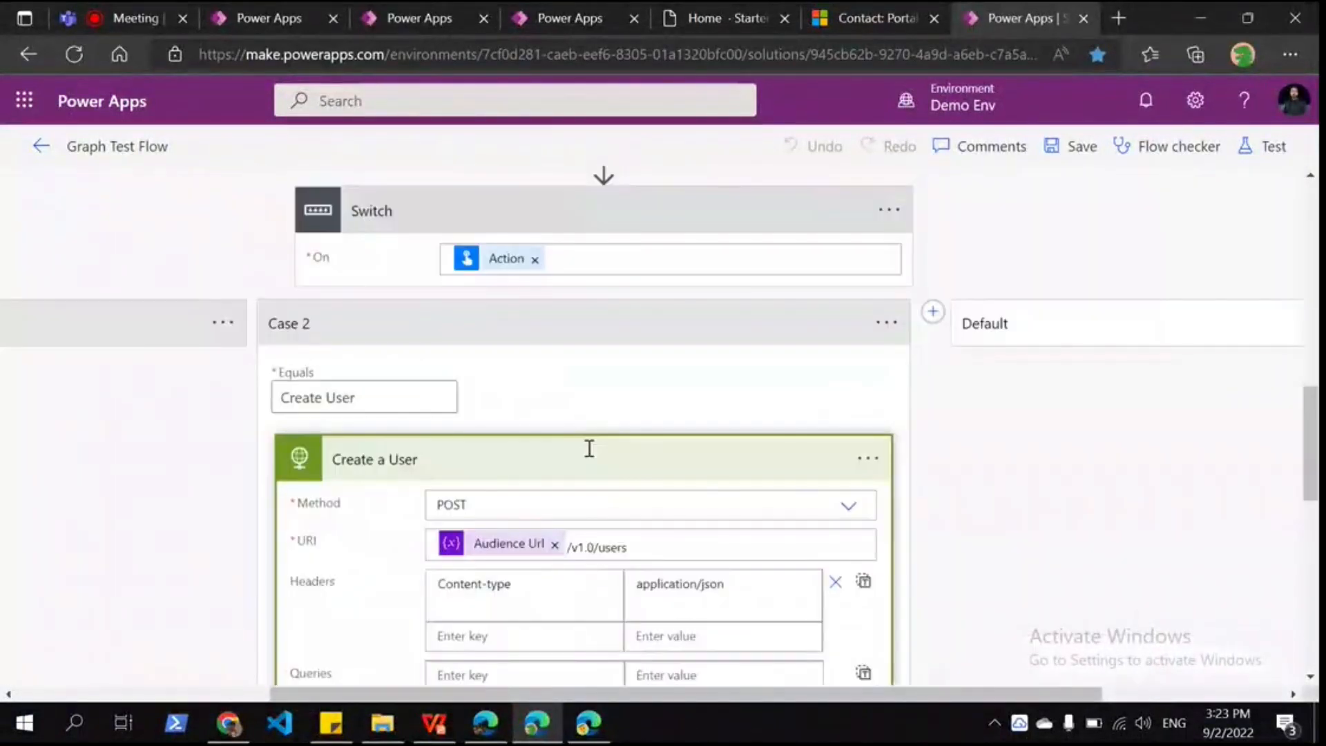
pyautogui.scroll(5, 589, 449)
pyautogui.scroll(-2, 589, 449)
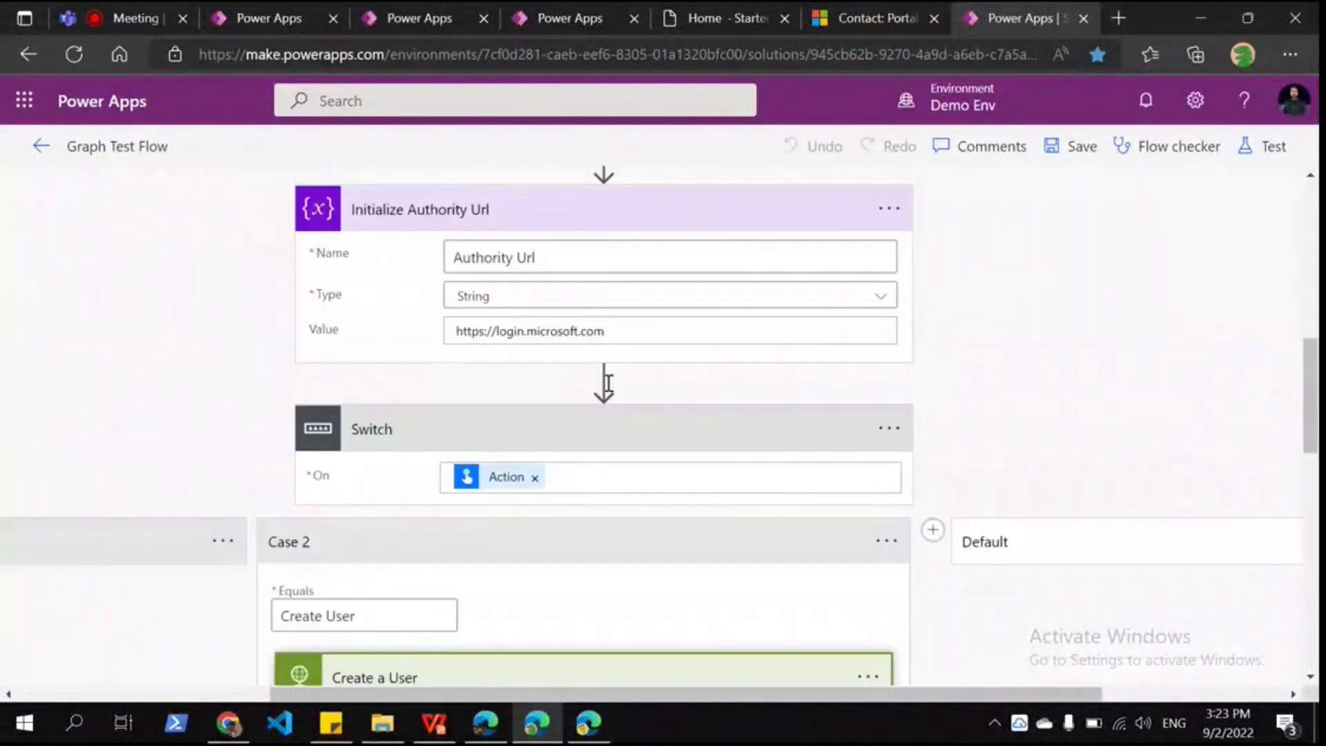
pyautogui.scroll(-4, 606, 383)
pyautogui.scroll(-3, 593, 345)
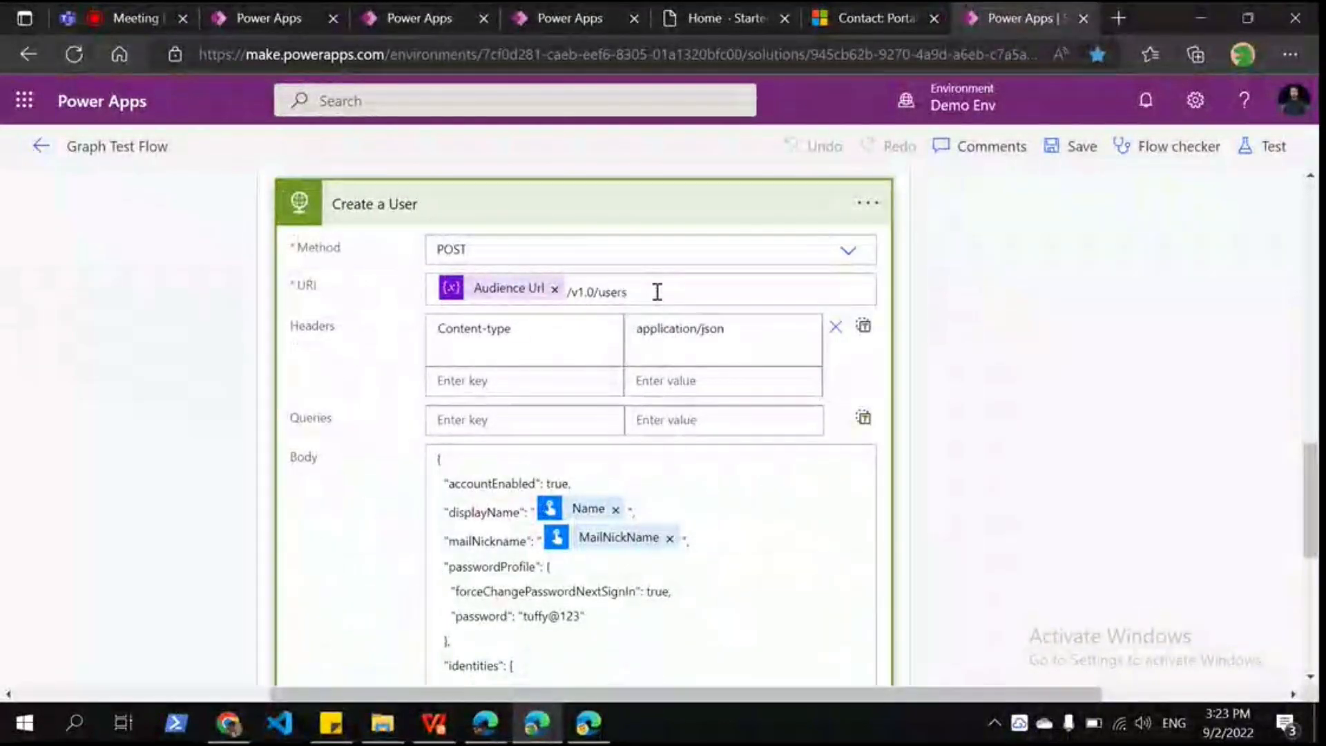
pyautogui.moveTo(657, 291); pyautogui.dragTo(422, 295)
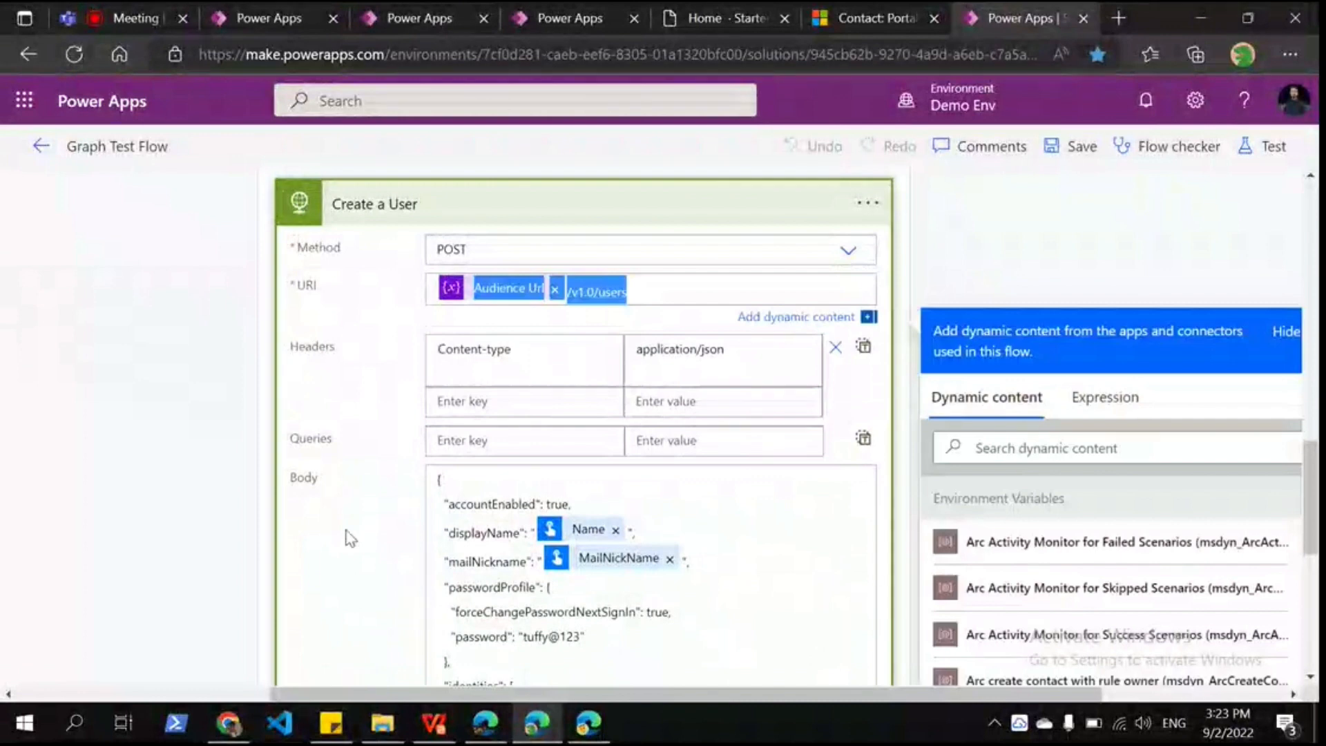
pyautogui.click(351, 538)
pyautogui.scroll(-2, 375, 379)
pyautogui.scroll(-1, 600, 311)
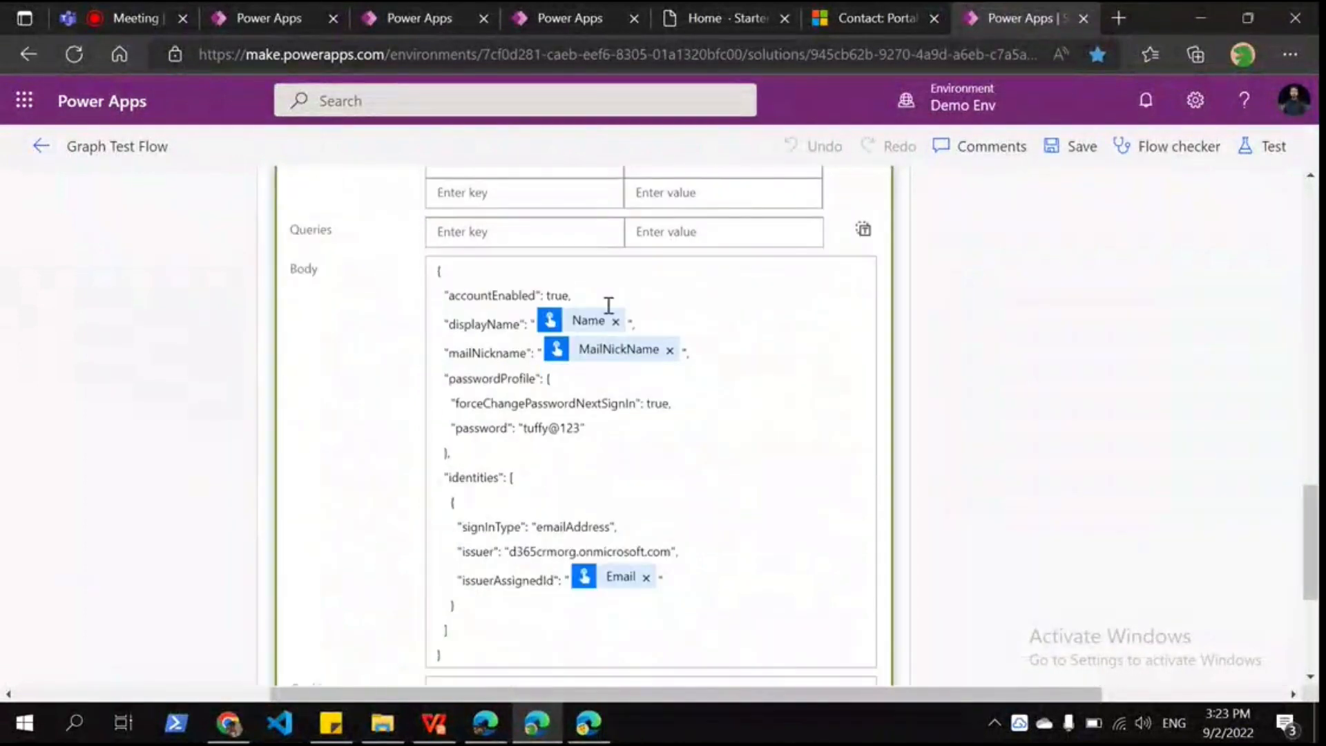
# Step: Inspect the request body JSON, including forceChangePasswordNextSignIn and the initial password line
pyautogui.doubleClick(448, 292)
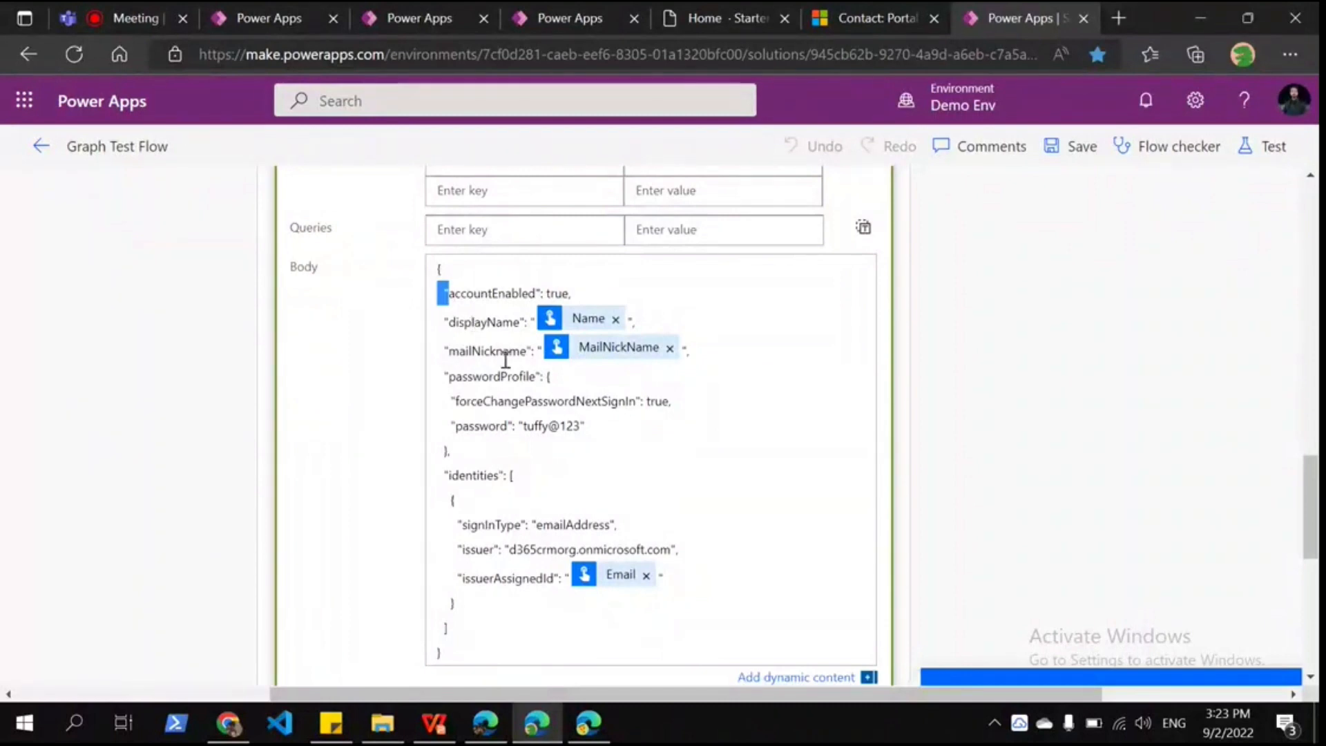
pyautogui.click(756, 396)
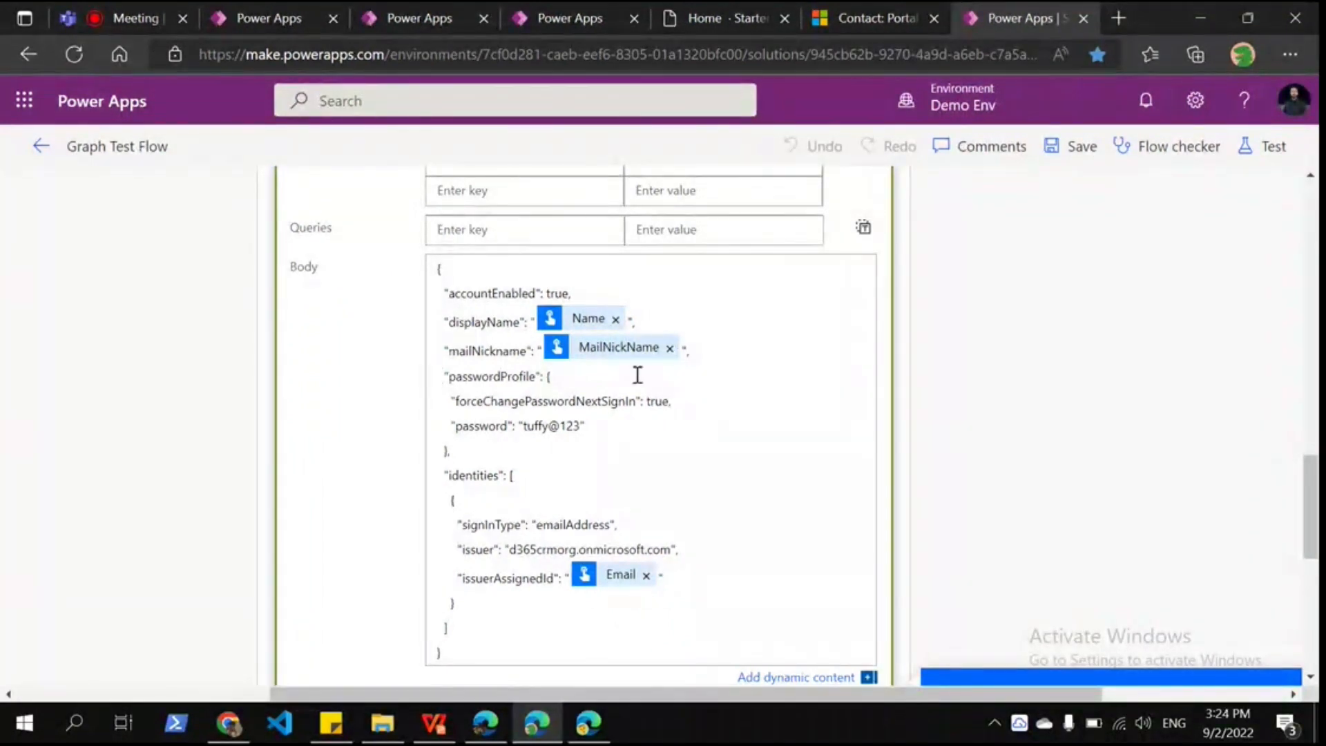
pyautogui.doubleClick(570, 401)
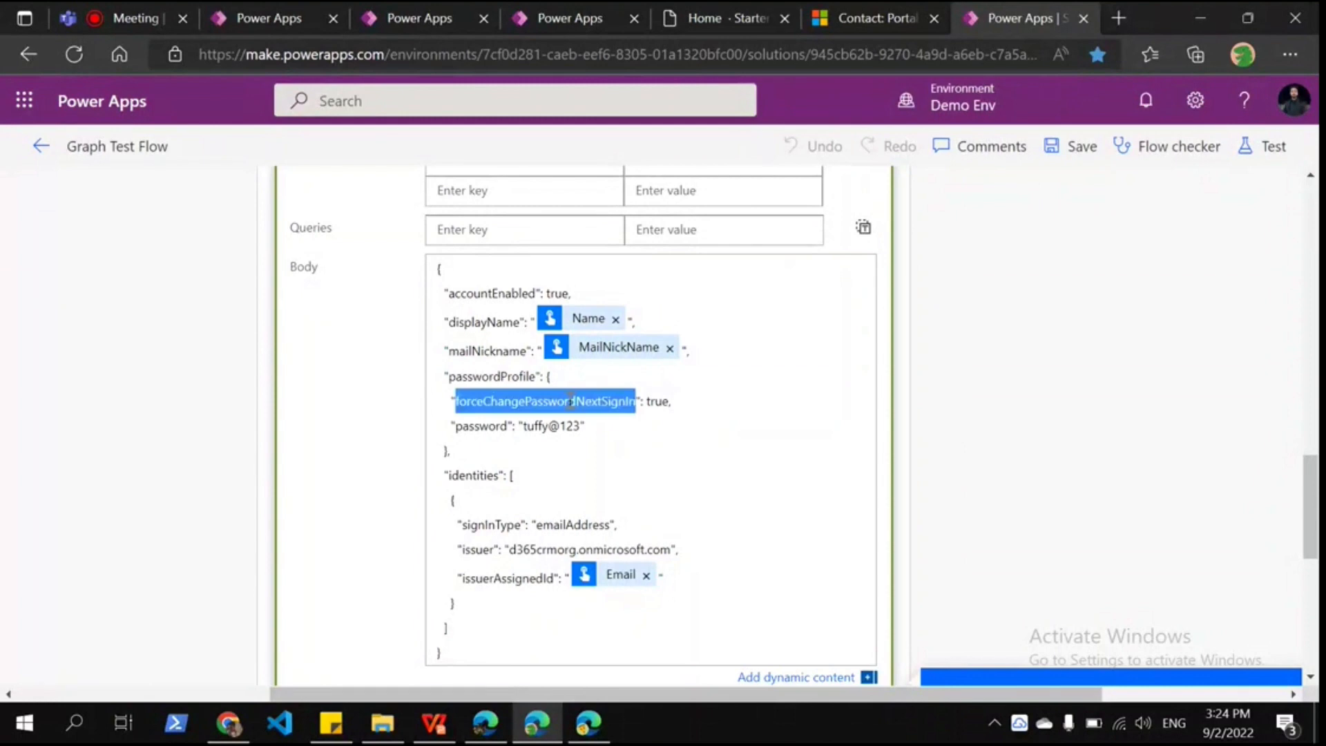
pyautogui.click(725, 390)
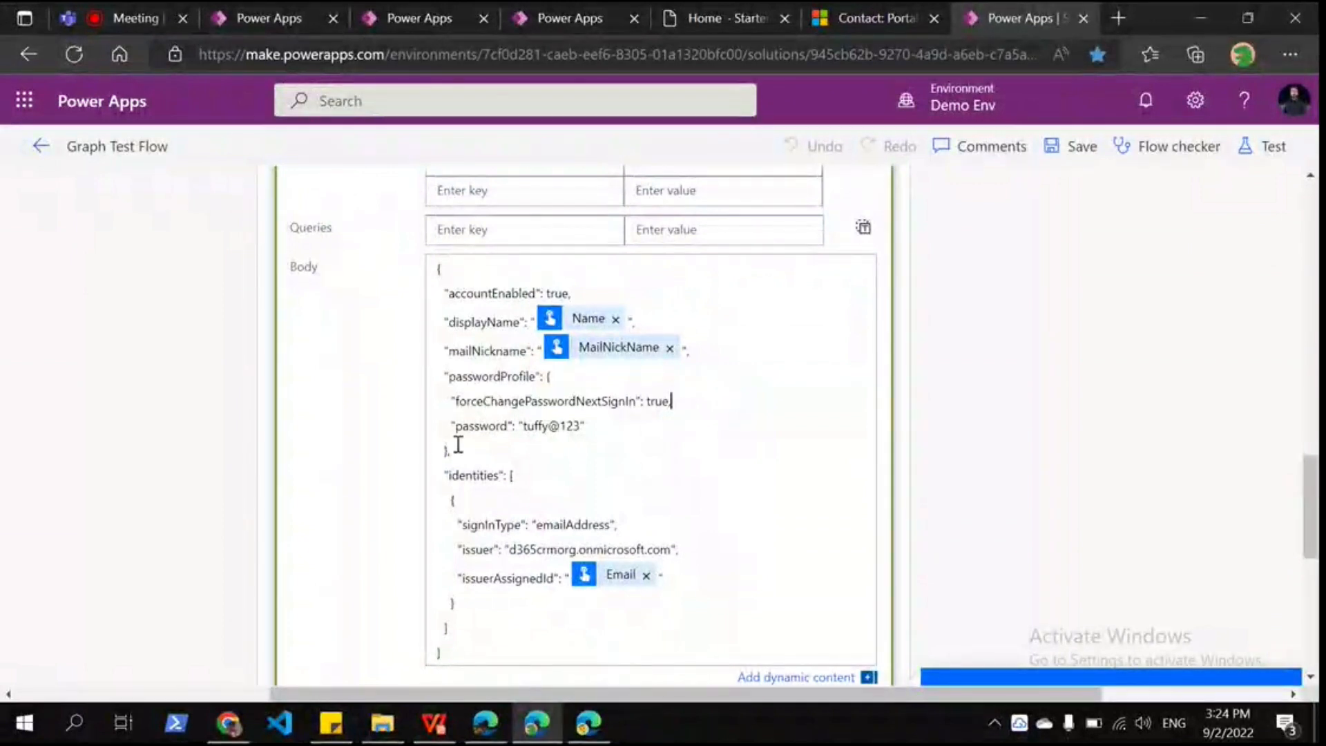
pyautogui.moveTo(451, 425); pyautogui.dragTo(630, 422)
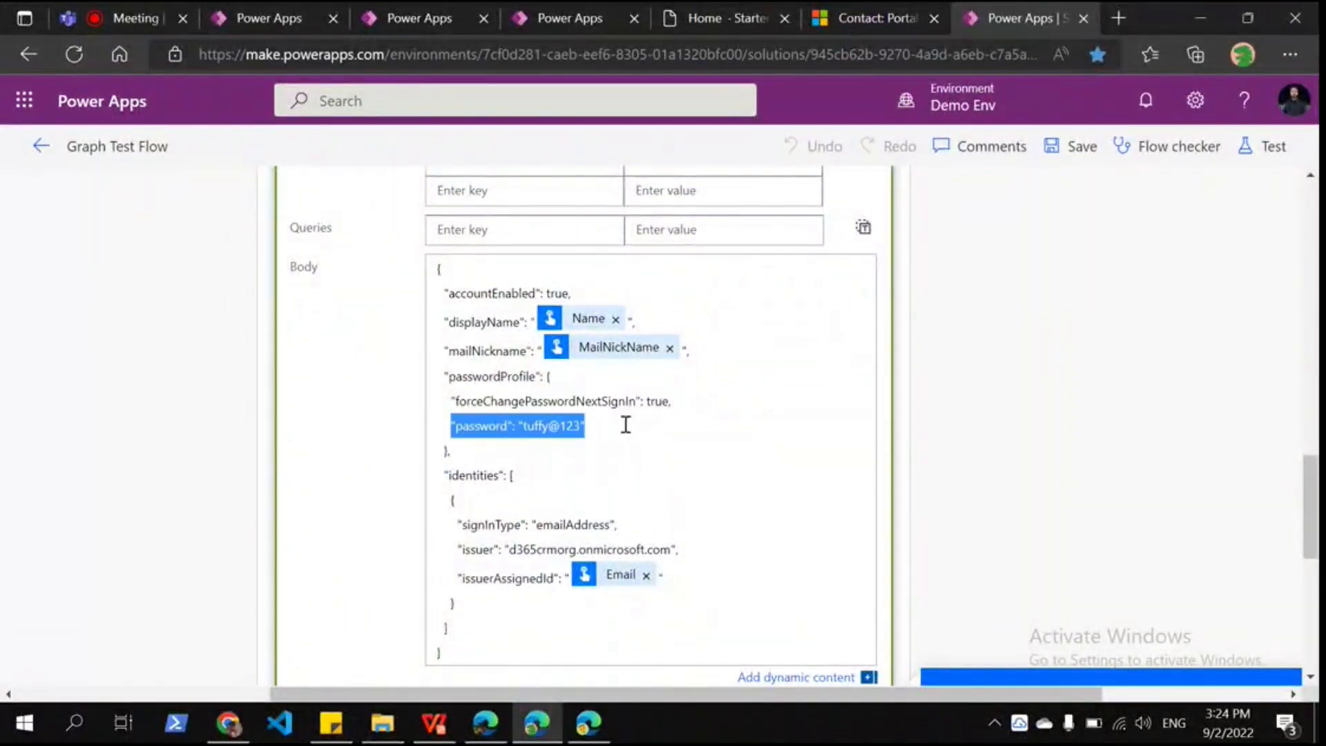
pyautogui.click(626, 424)
pyautogui.scroll(-2, 636, 320)
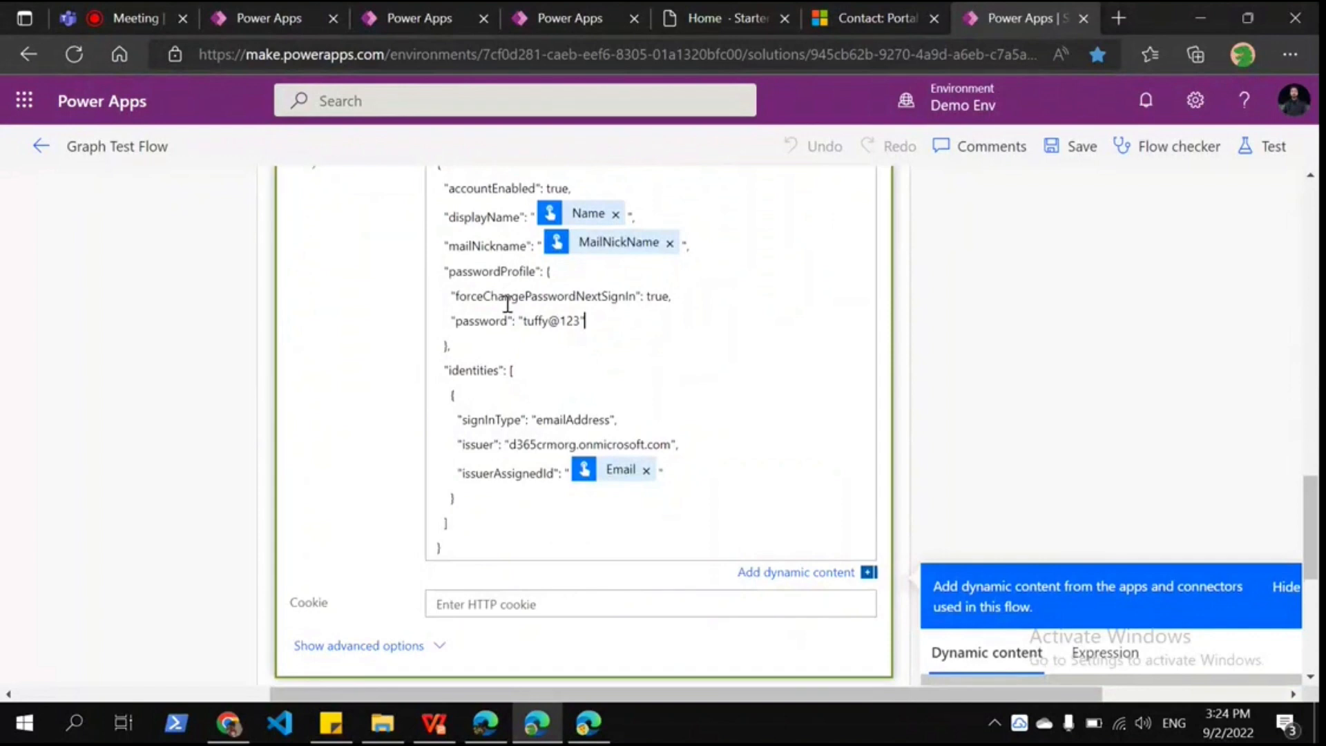
pyautogui.scroll(-2, 458, 355)
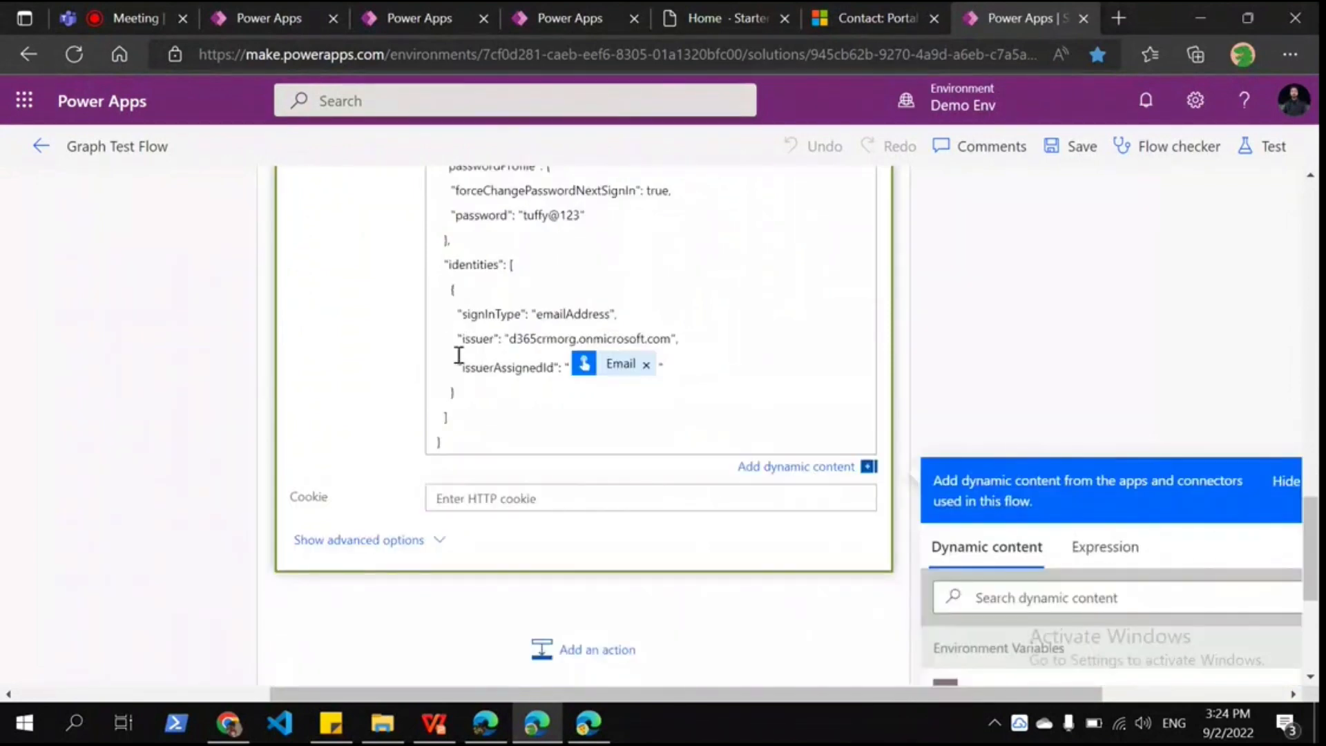
pyautogui.scroll(-1, 458, 356)
pyautogui.scroll(2, 449, 345)
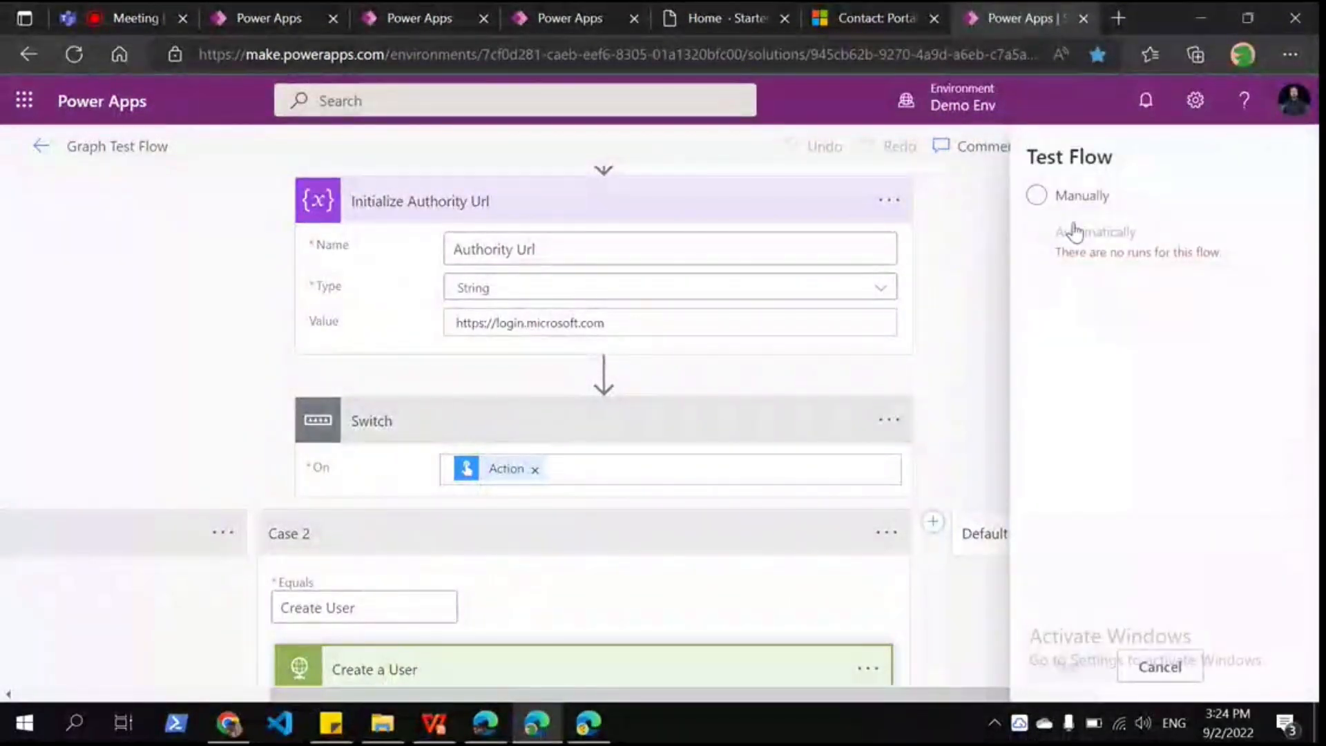
# Step: Start a manual test run and enter the contact's full name and e-mail address
pyautogui.click(1050, 201)
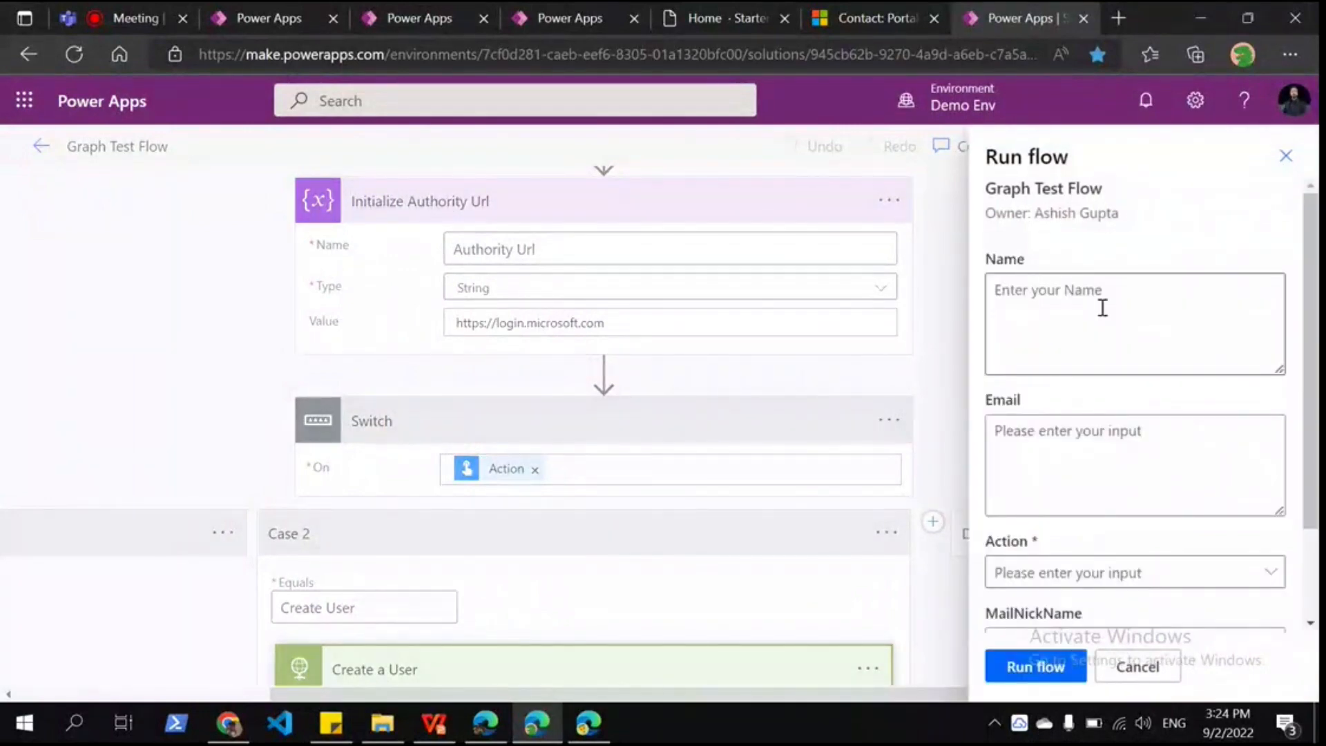
pyautogui.click(1102, 308)
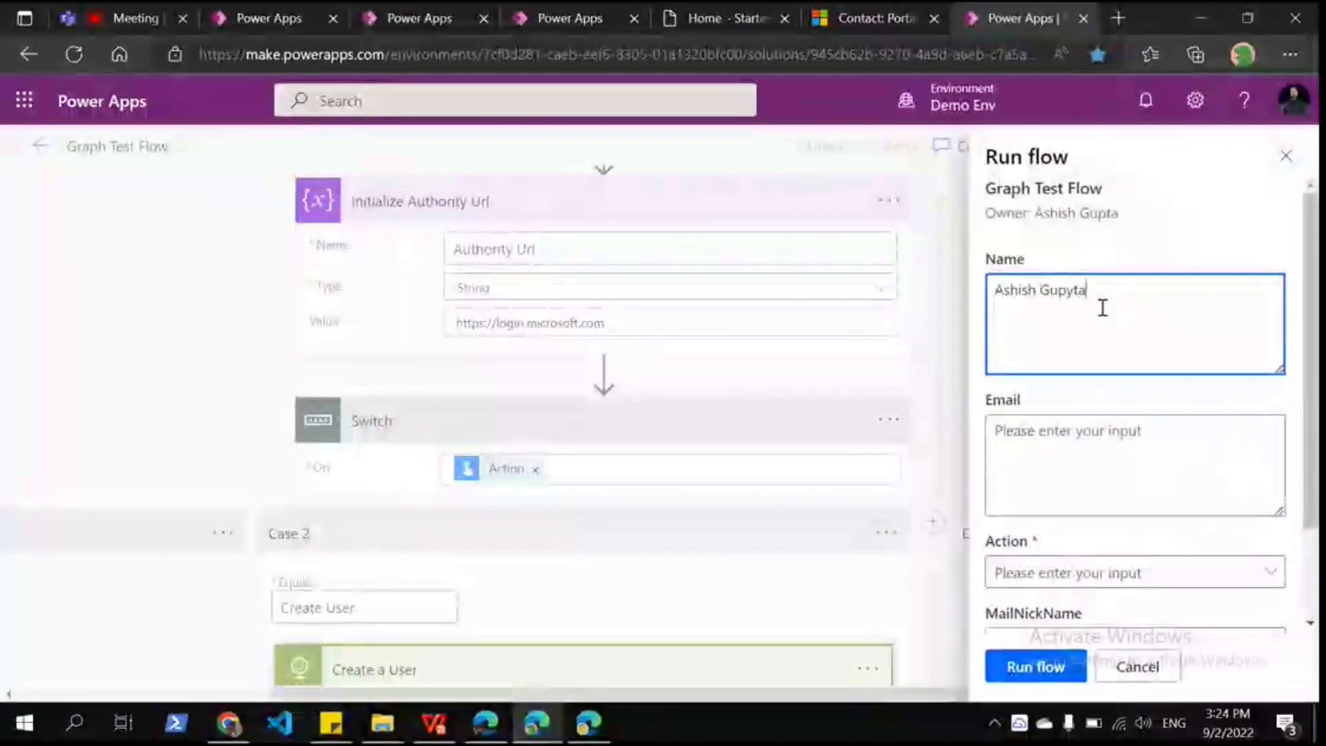
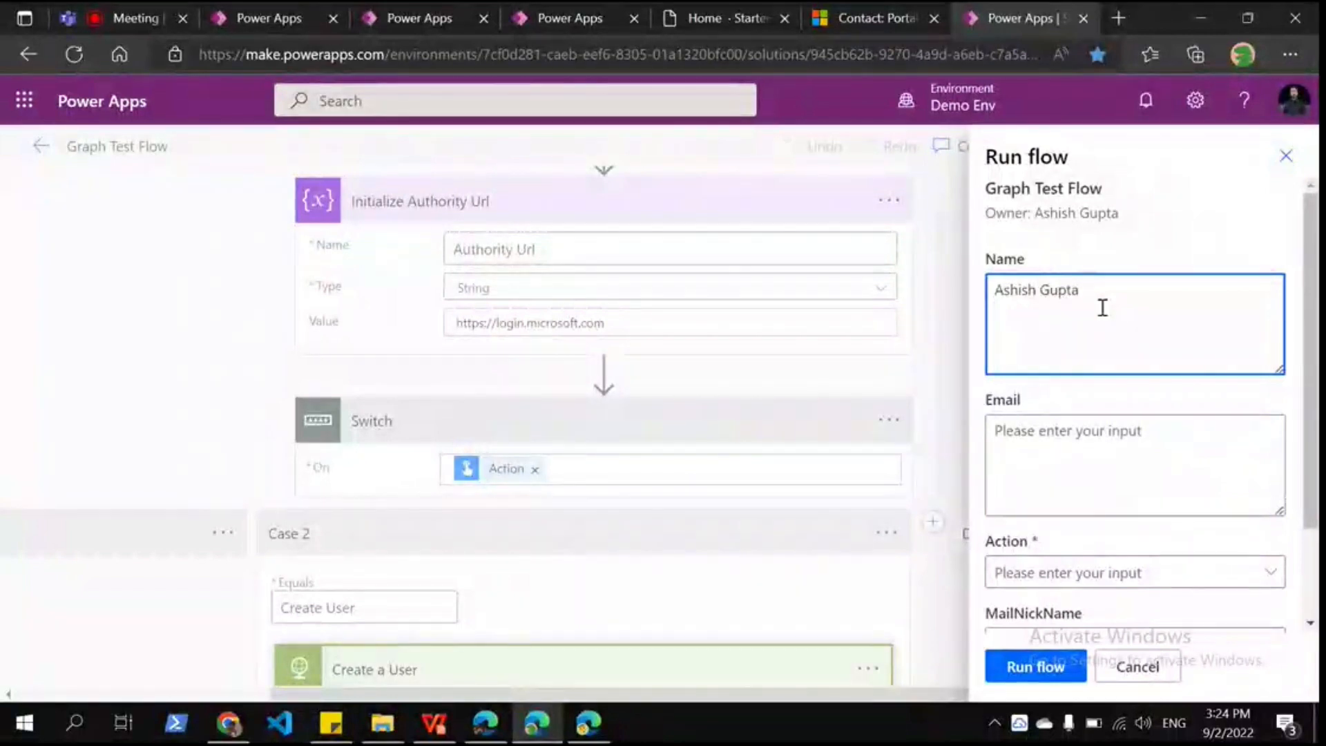
pyautogui.click(1059, 468)
pyautogui.hotkey('ctrl', 'v')
pyautogui.hotkey('ctrl', 'z')
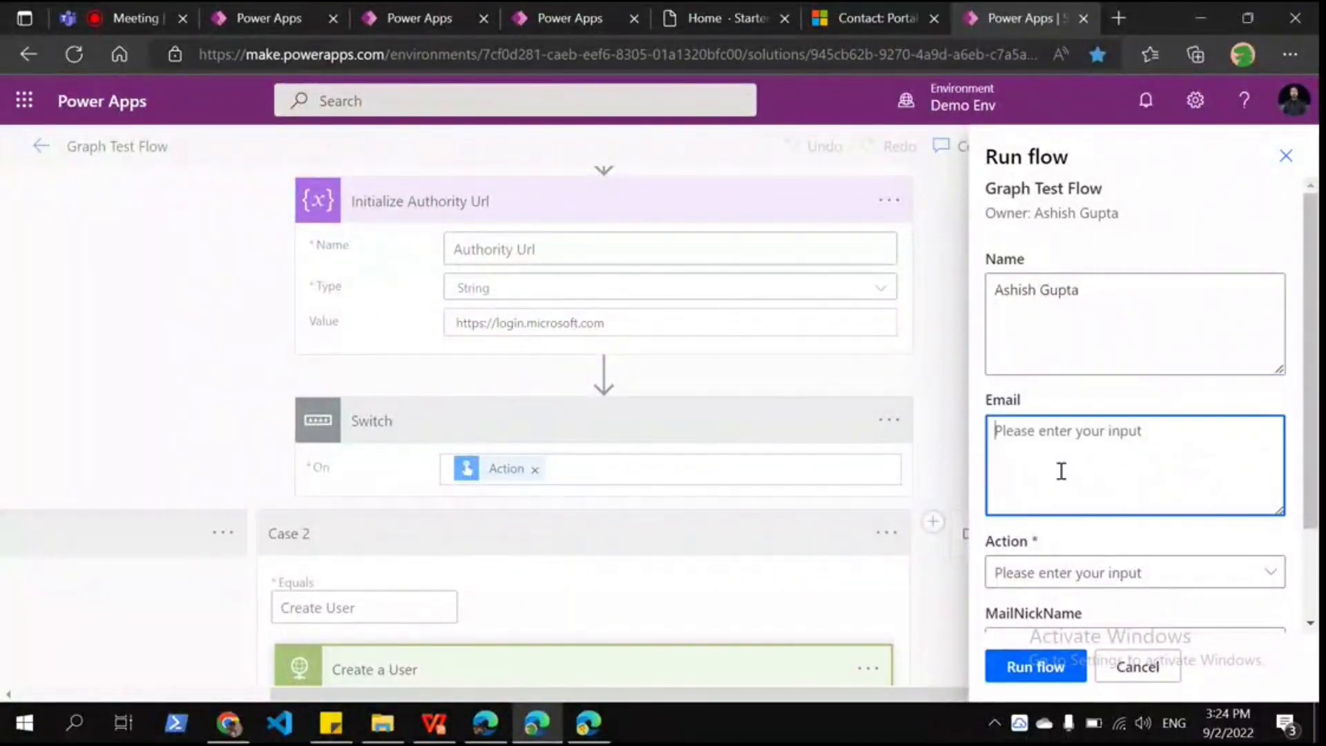
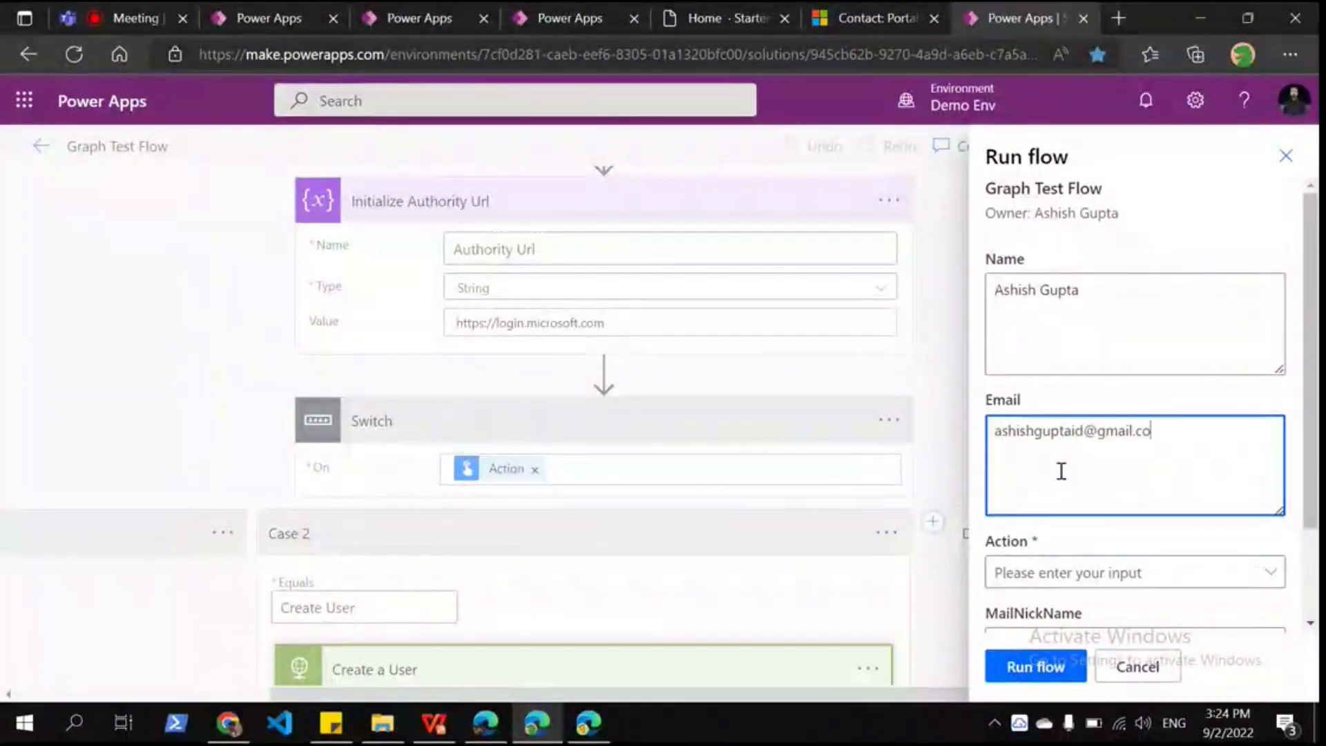
# Step: Set Action to Create User and MailNickName to 'A', then run the flow and close the confirmation
pyautogui.scroll(-2, 1105, 466)
pyautogui.click(1139, 463)
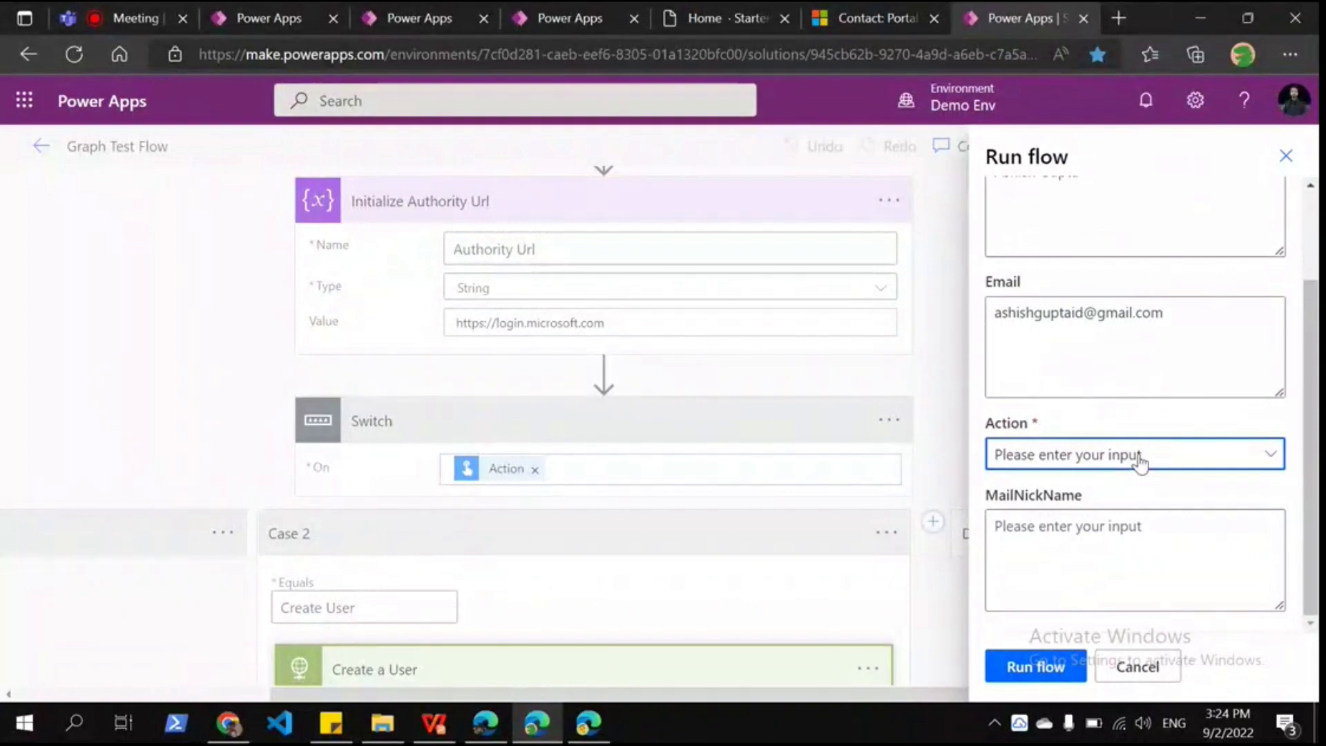
pyautogui.click(1051, 535)
pyautogui.click(1051, 535)
pyautogui.write('A')
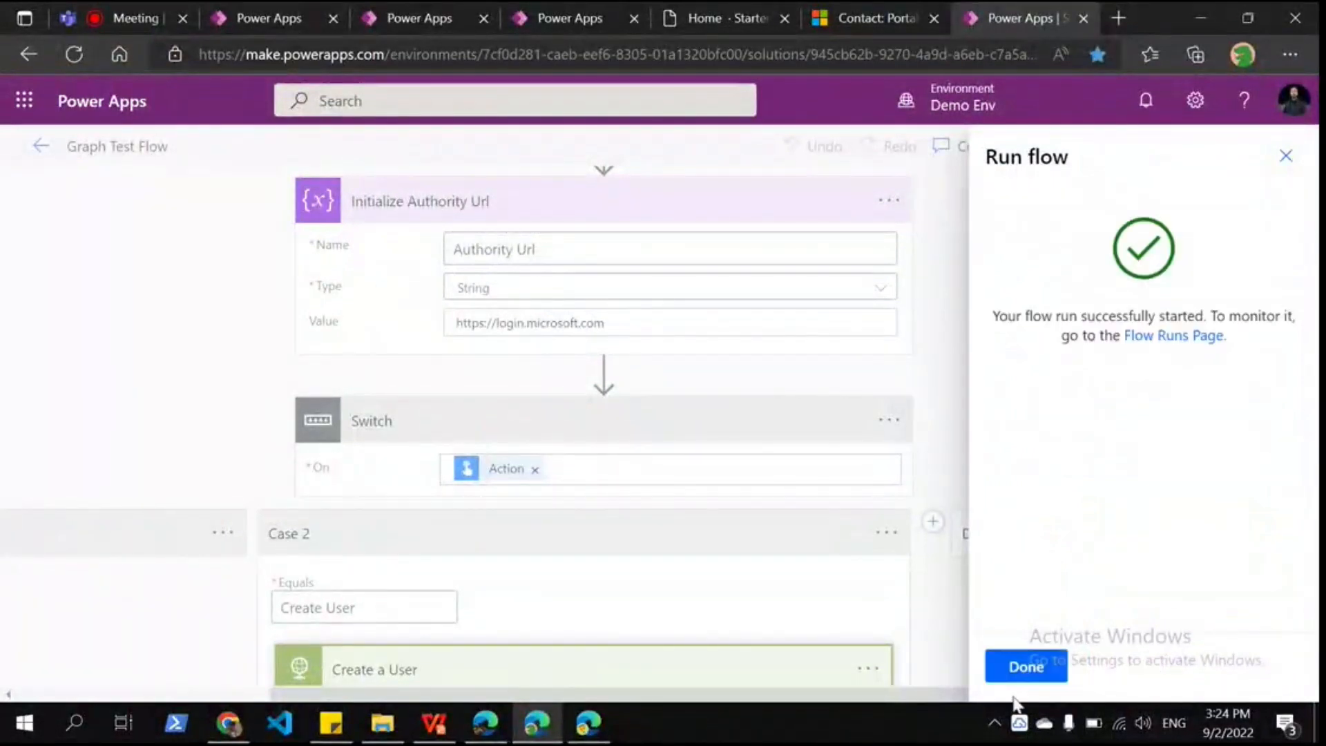
pyautogui.click(1021, 673)
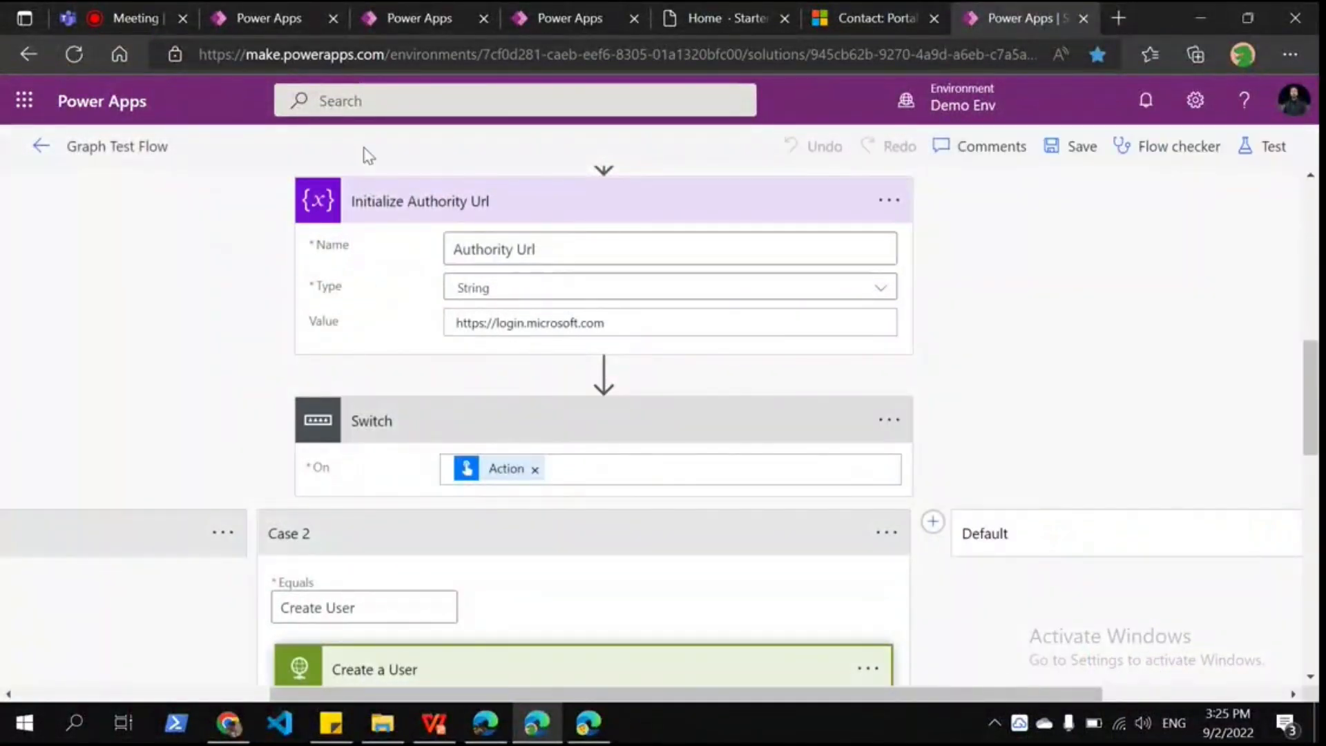
pyautogui.click(589, 722)
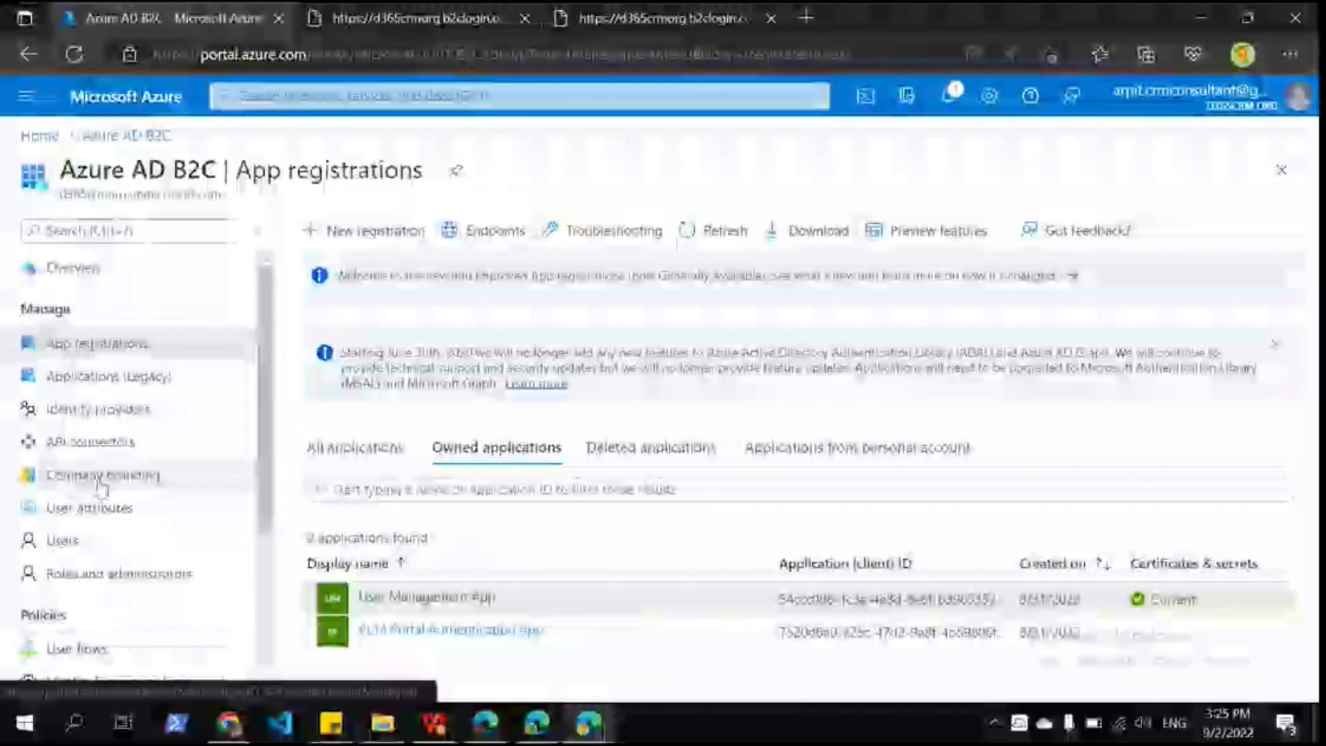
pyautogui.scroll(-2, 97, 457)
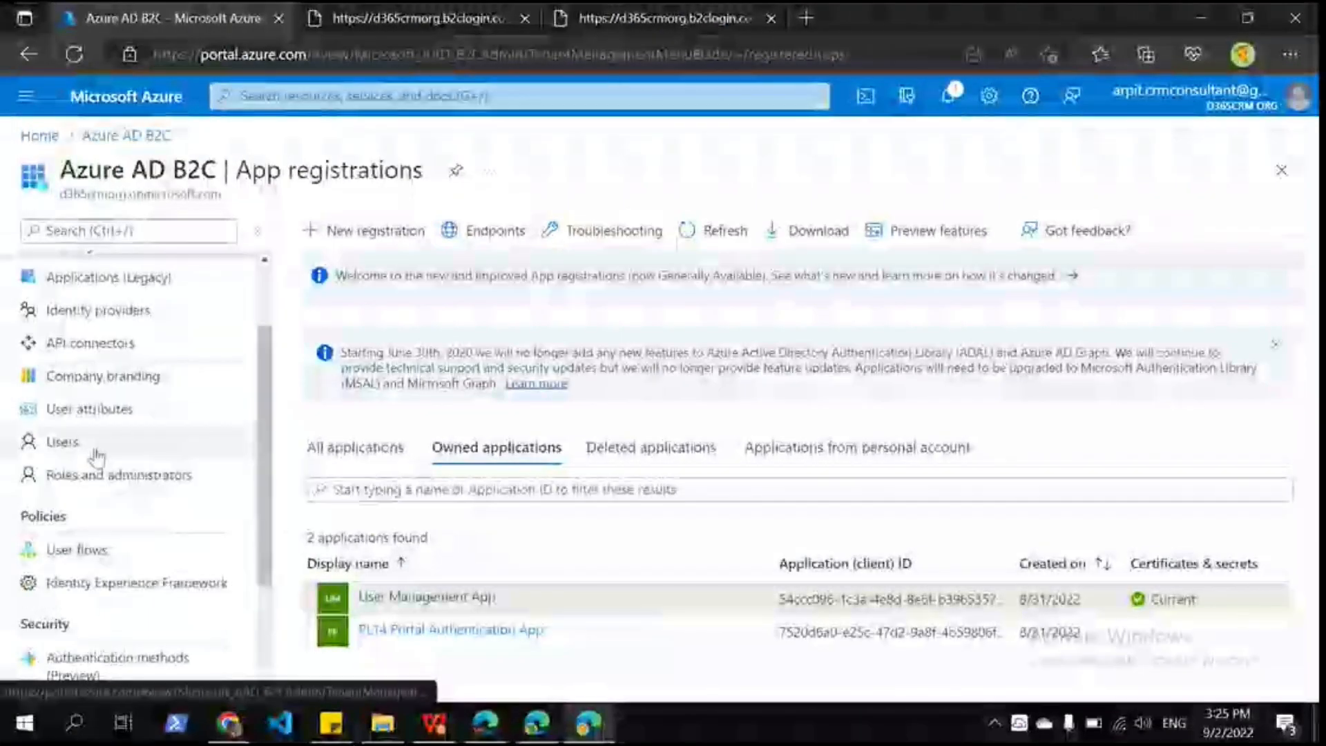
pyautogui.click(95, 447)
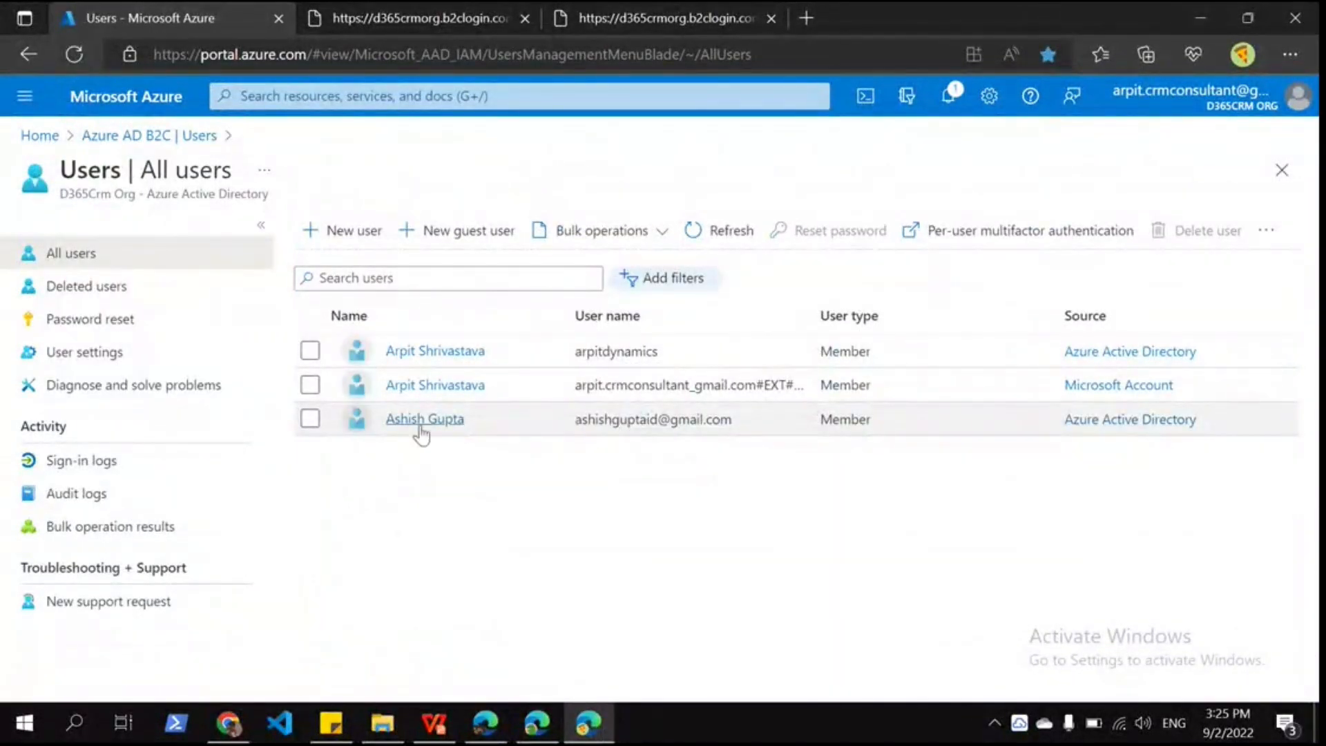
pyautogui.moveTo(536, 722)
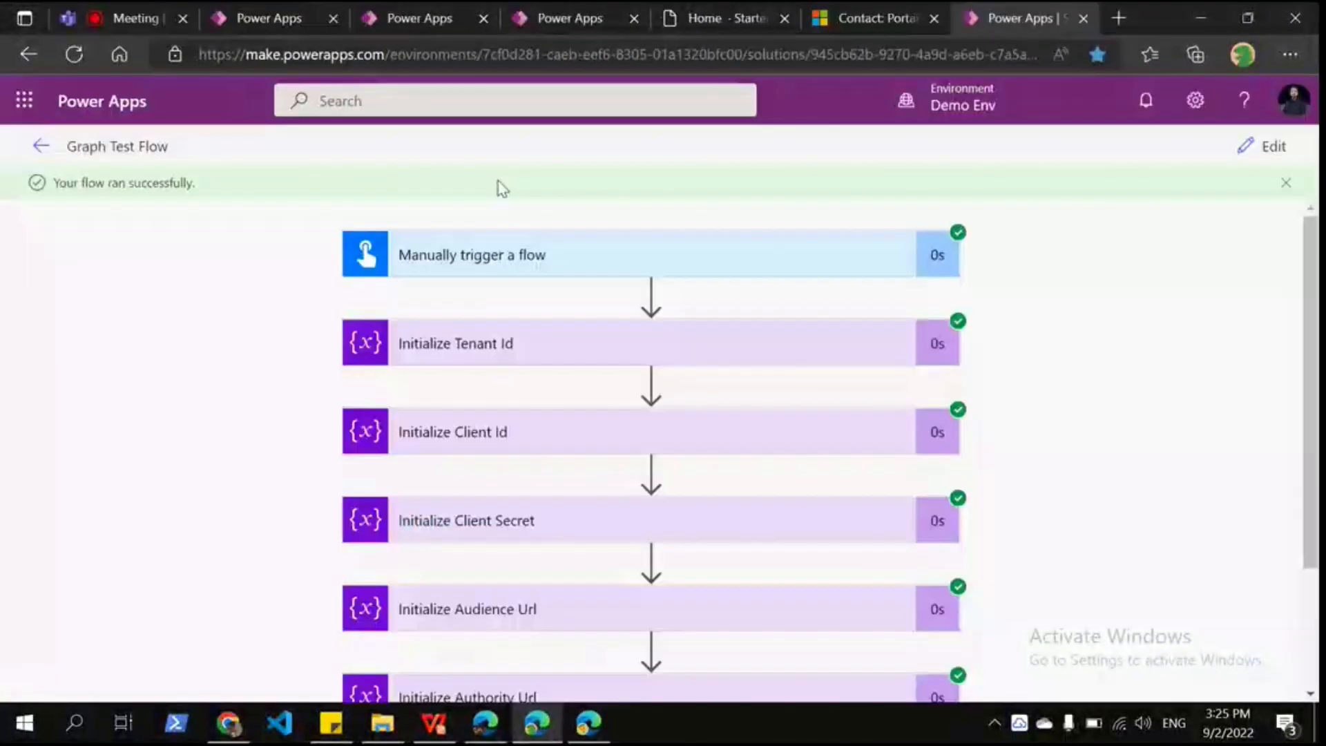
pyautogui.click(537, 622)
# Step: Confirm Web Authentication shows local login enabled with no external identities, then start signing in on the portal
pyautogui.click(834, 23)
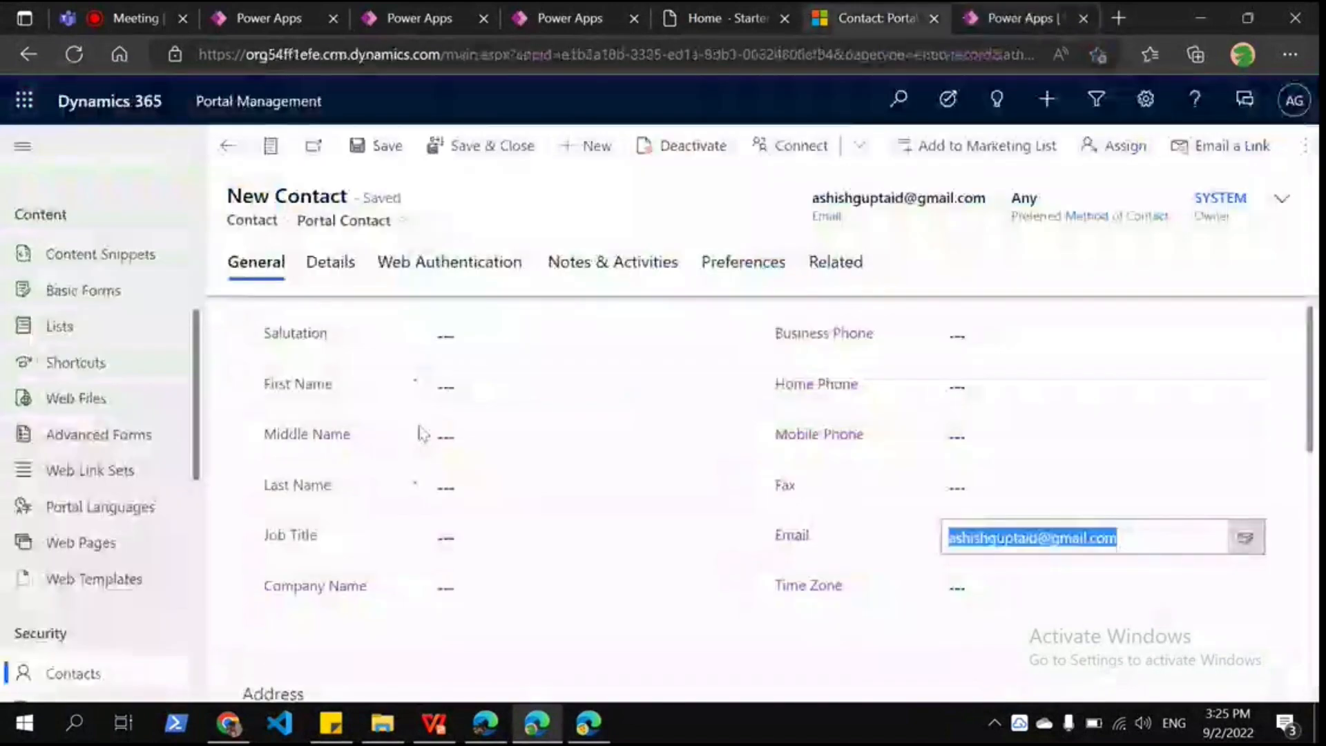
pyautogui.click(447, 272)
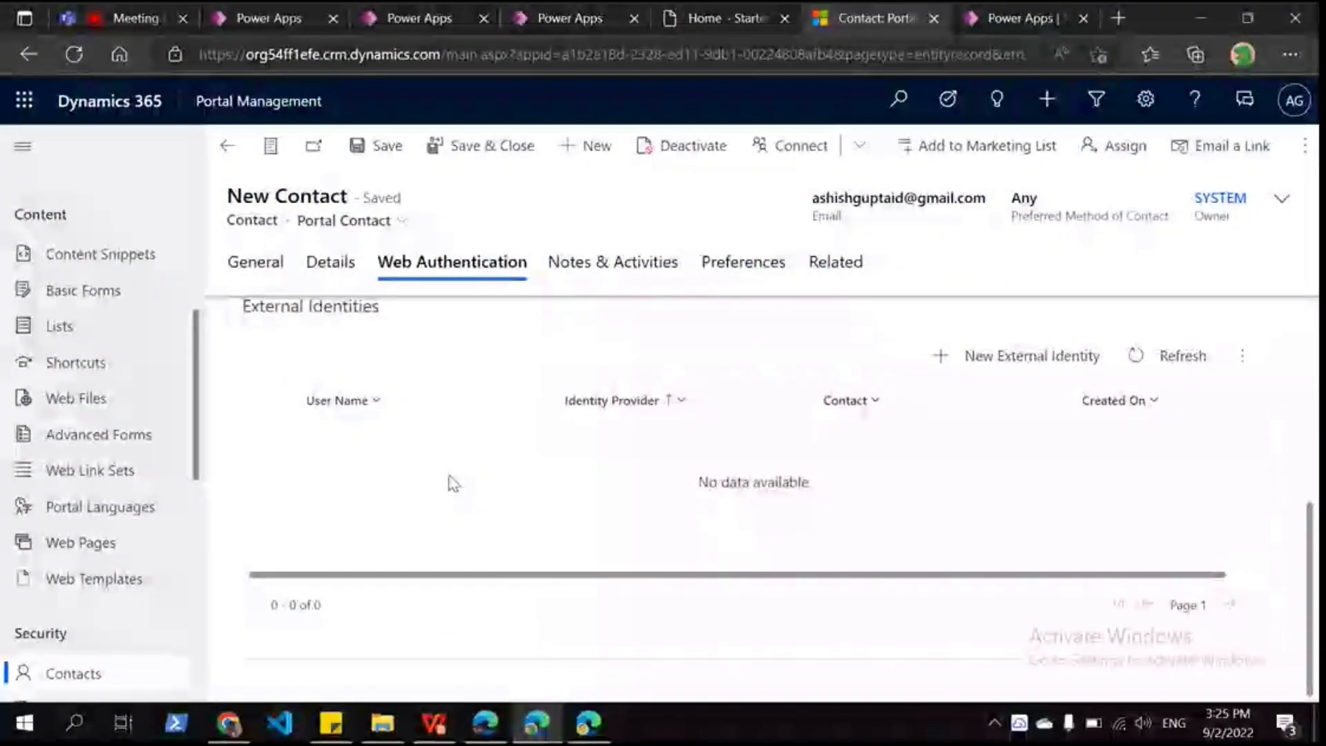
pyautogui.scroll(2, 825, 612)
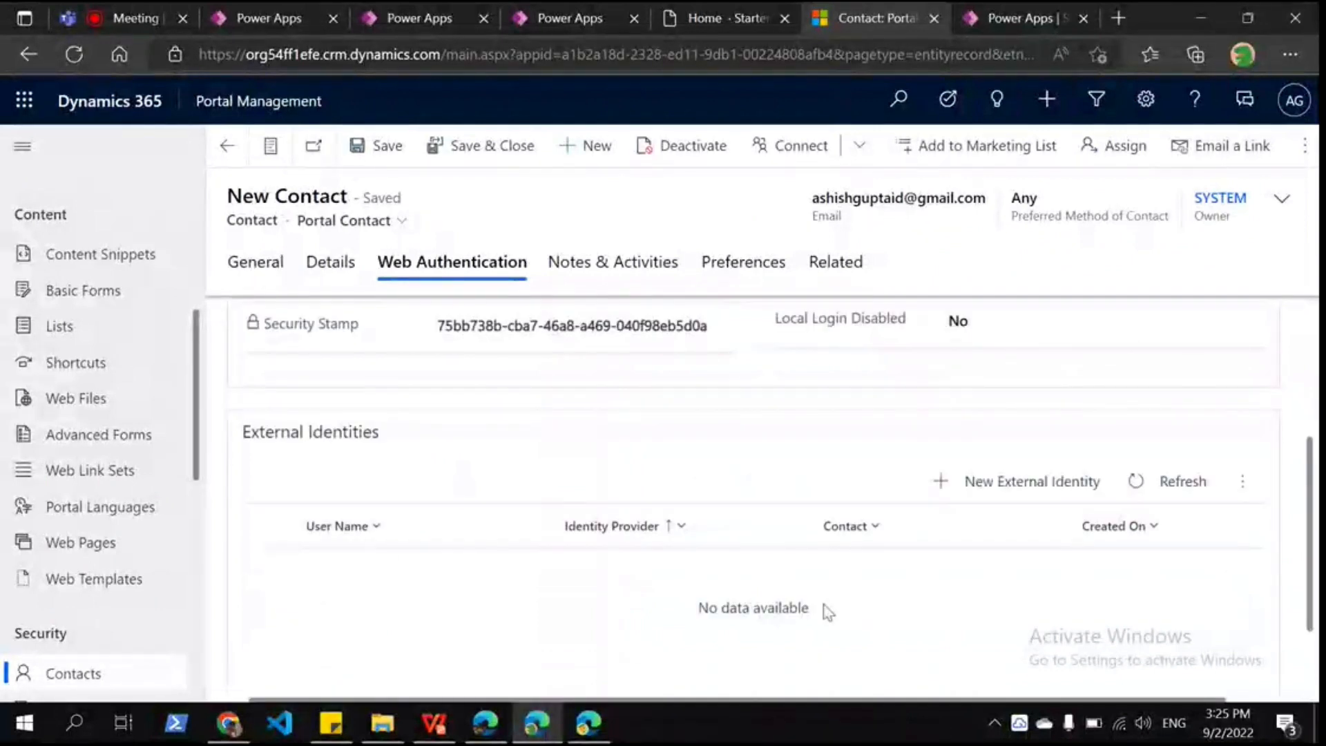
pyautogui.scroll(-2, 710, 599)
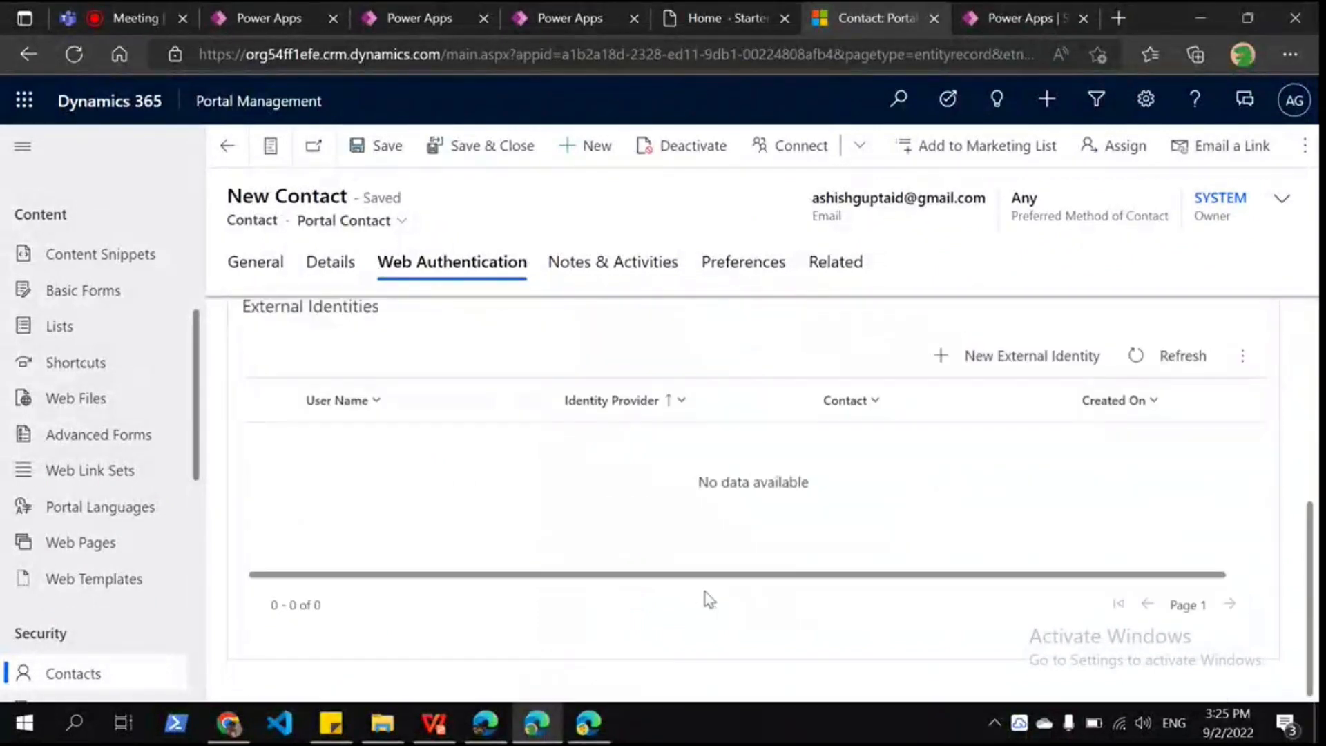
pyautogui.scroll(3, 709, 599)
pyautogui.click(726, 18)
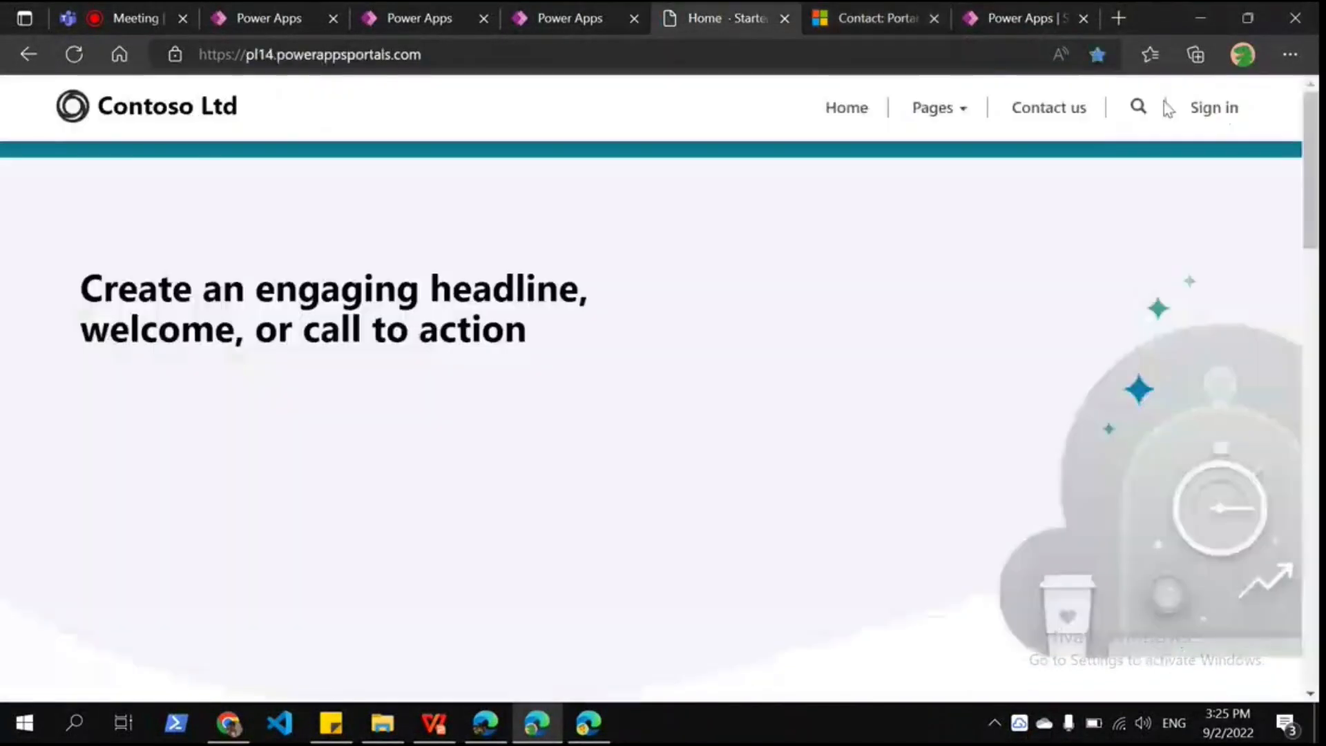
pyautogui.click(1175, 108)
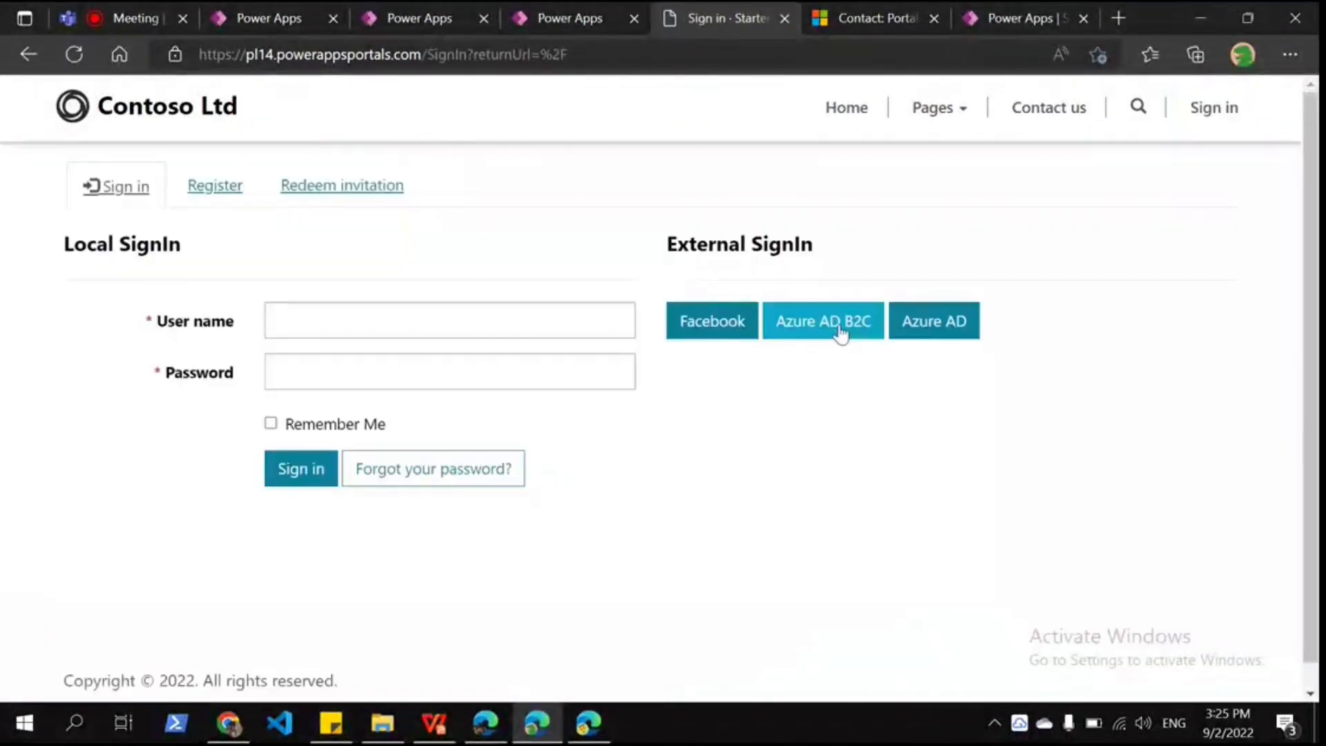
# Step: Sign in through Azure AD B2C with the contact's saved email and current password, reaching the password-expired notice
pyautogui.click(841, 332)
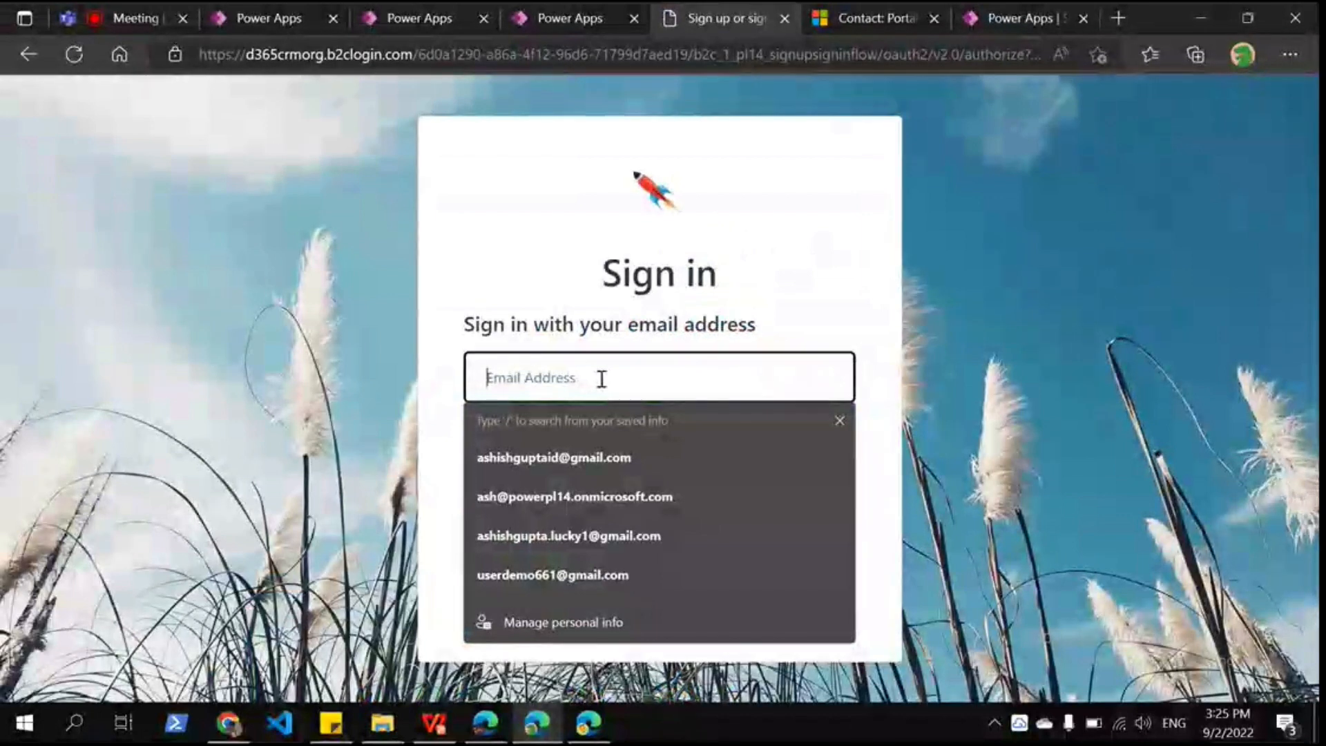
pyautogui.click(621, 441)
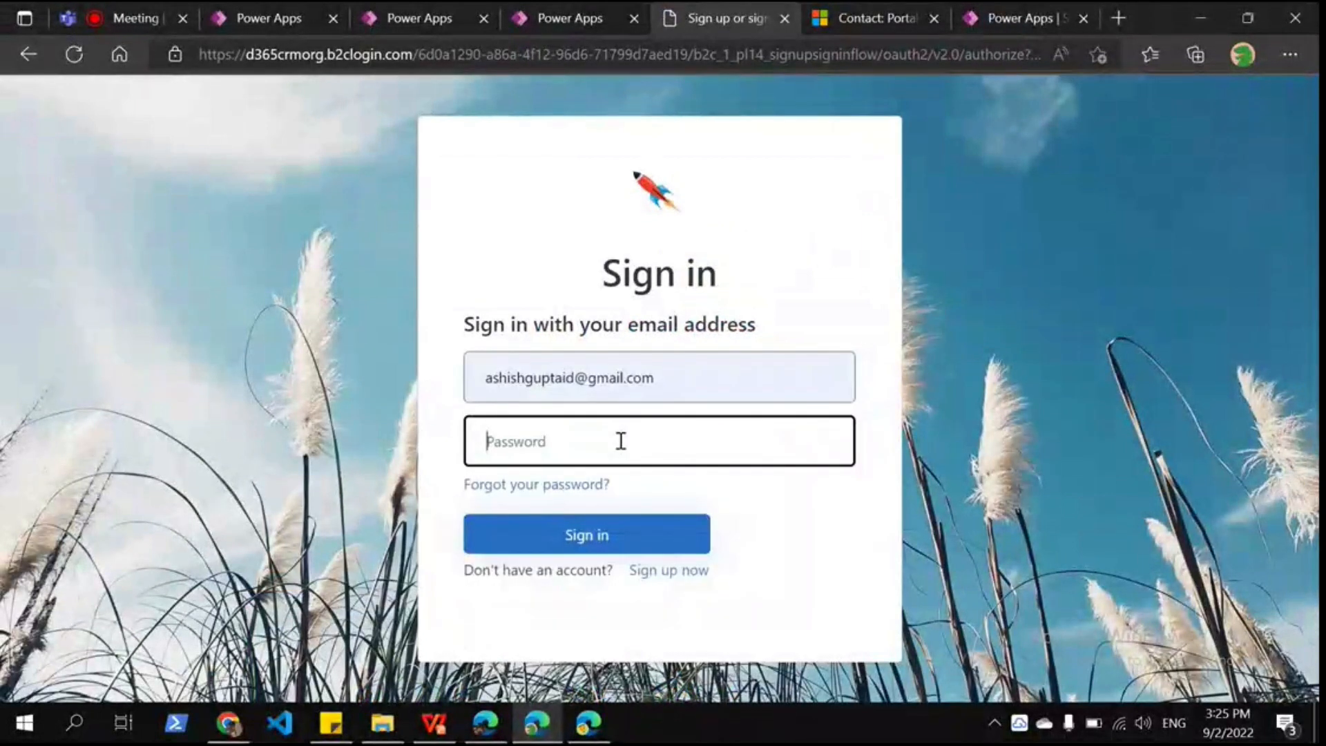
pyautogui.write('••••••')
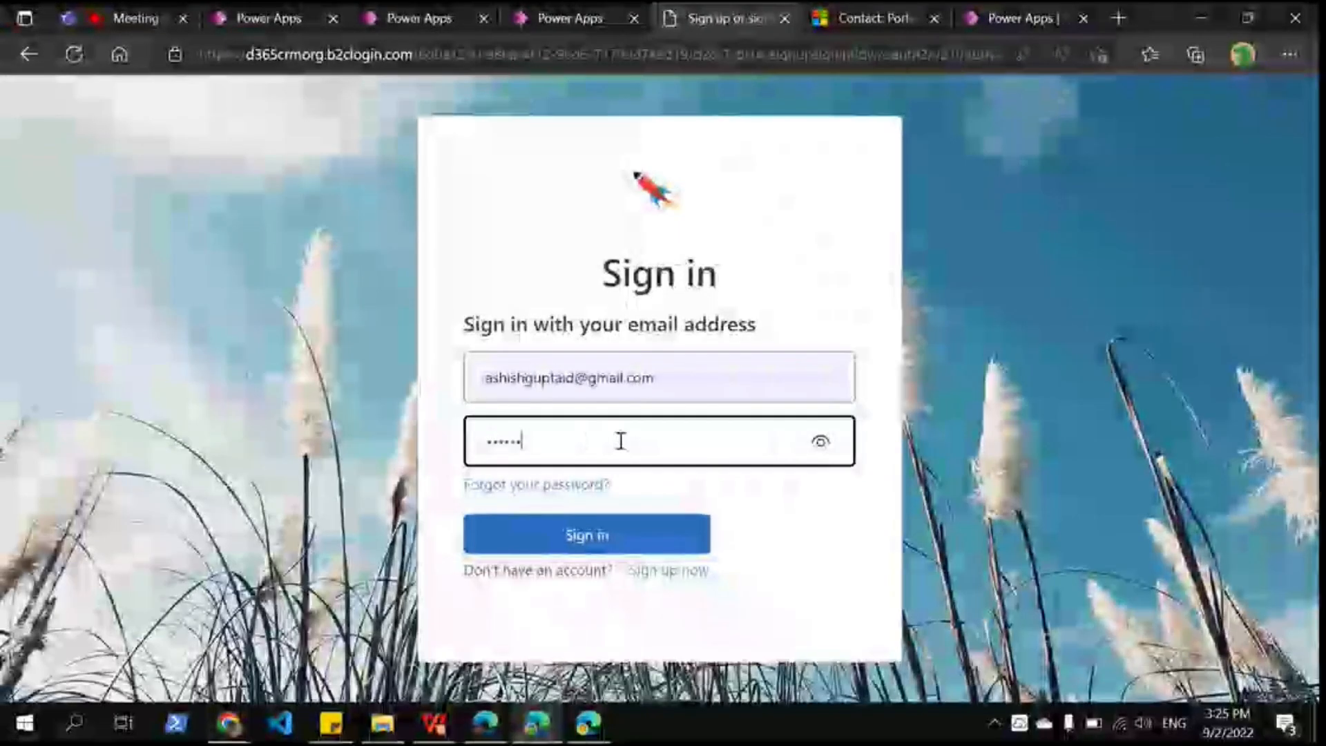
pyautogui.press('BackSpace')
pyautogui.press('BackSpace')
pyautogui.press('BackSpace')
pyautogui.press('BackSpace')
pyautogui.press('BackSpace')
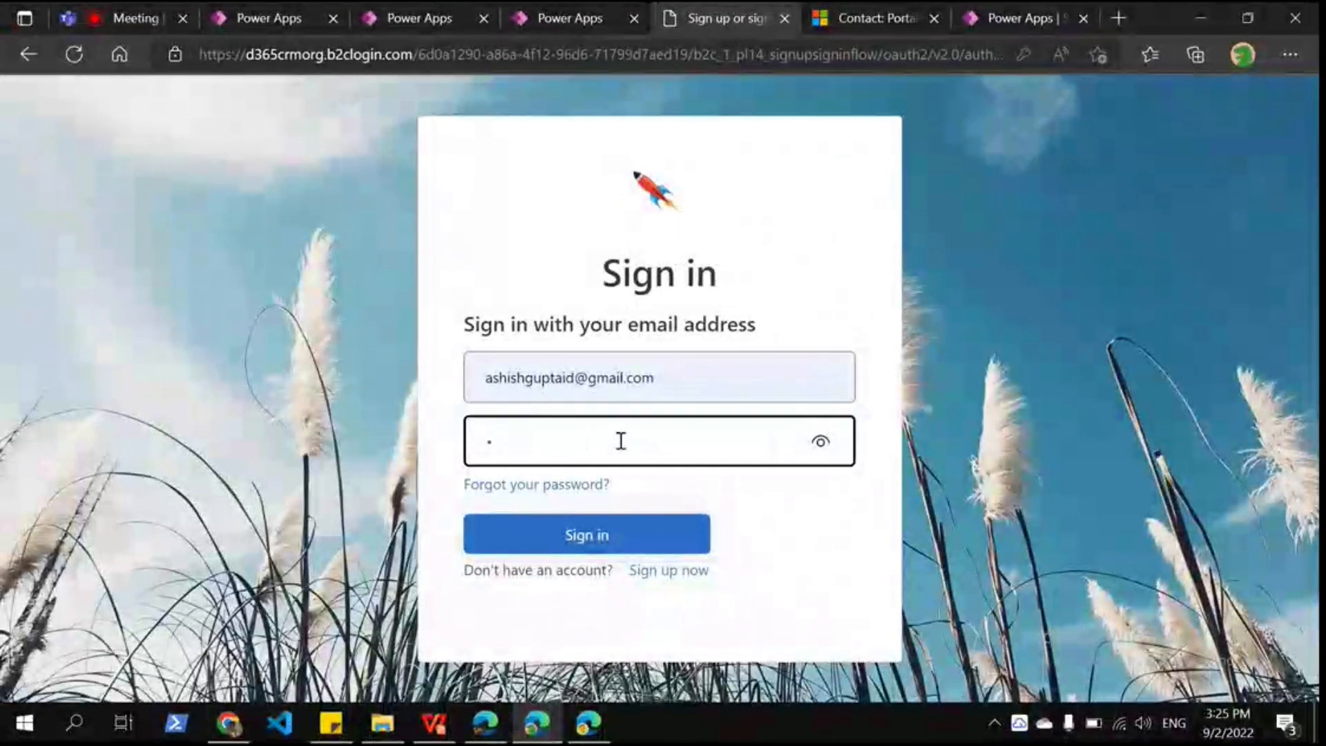
pyautogui.write('•')
pyautogui.write('******')
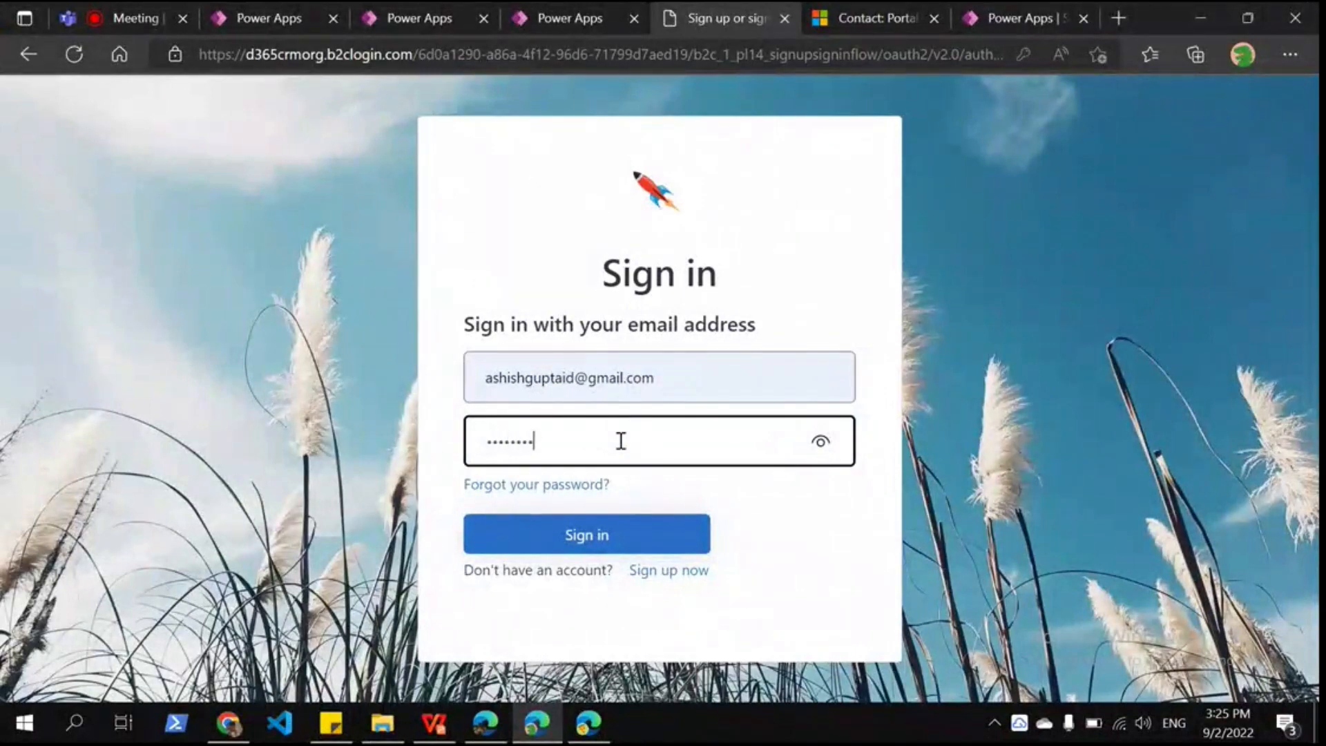
pyautogui.write('*')
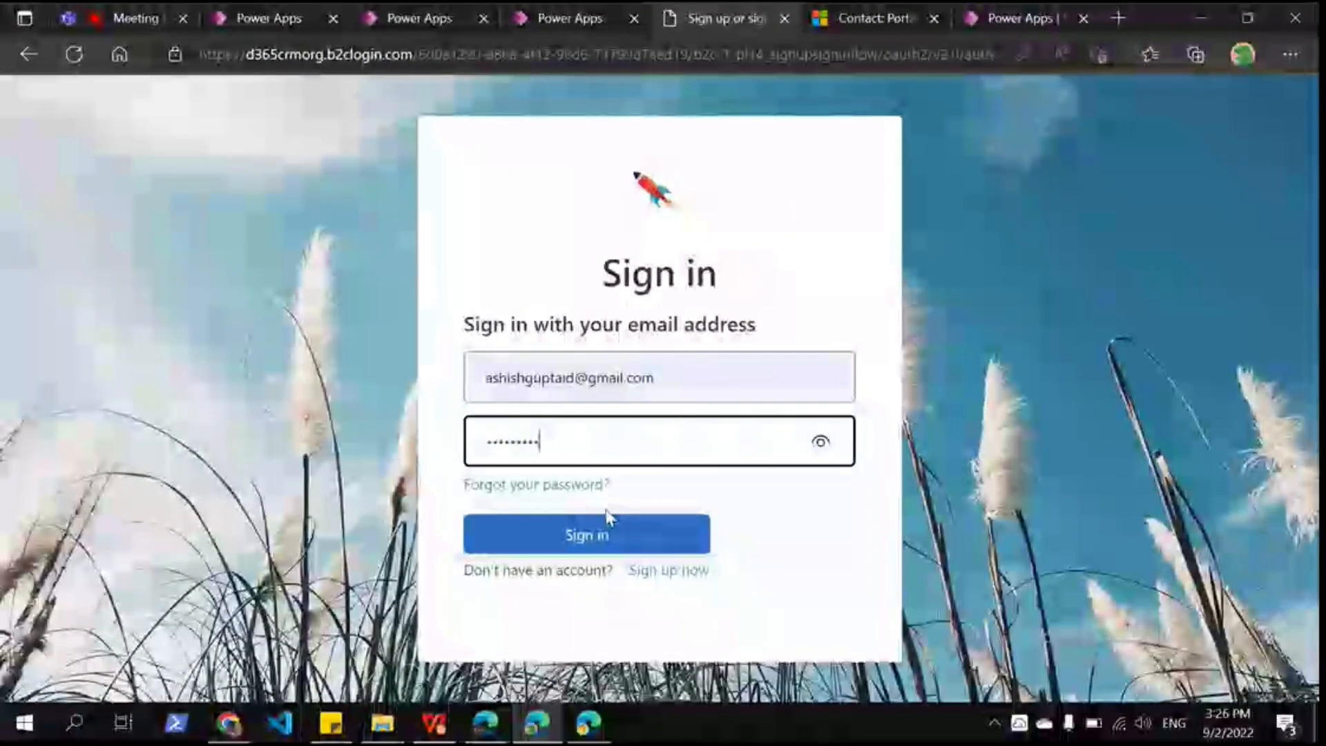
pyautogui.press('Return')
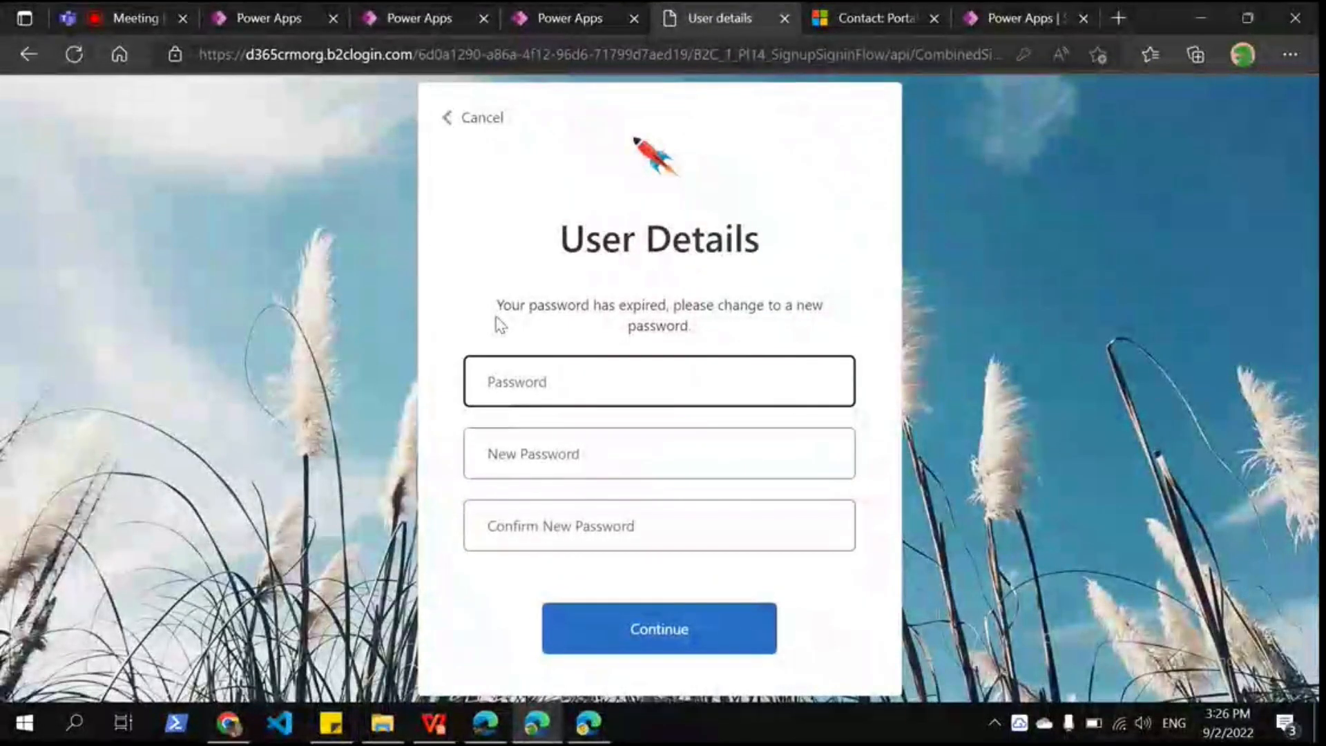
pyautogui.doubleClick(498, 316)
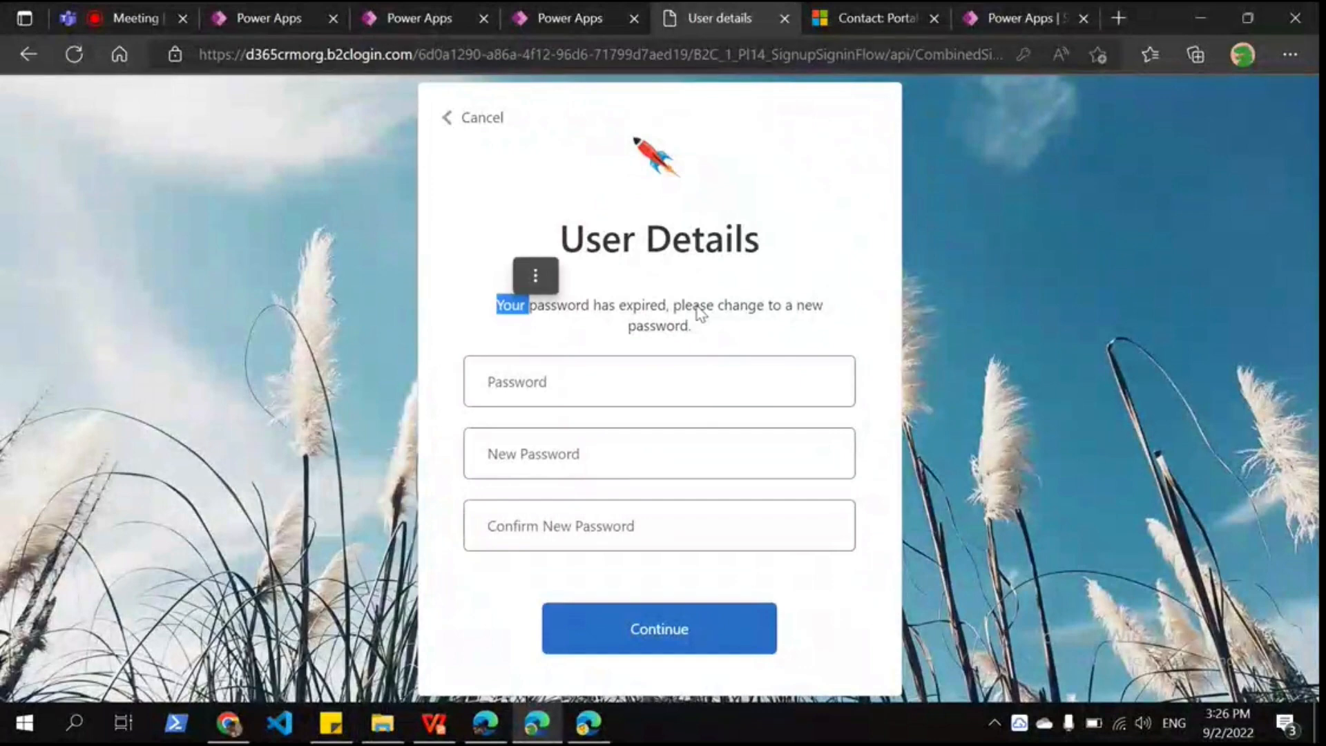
pyautogui.click(642, 357)
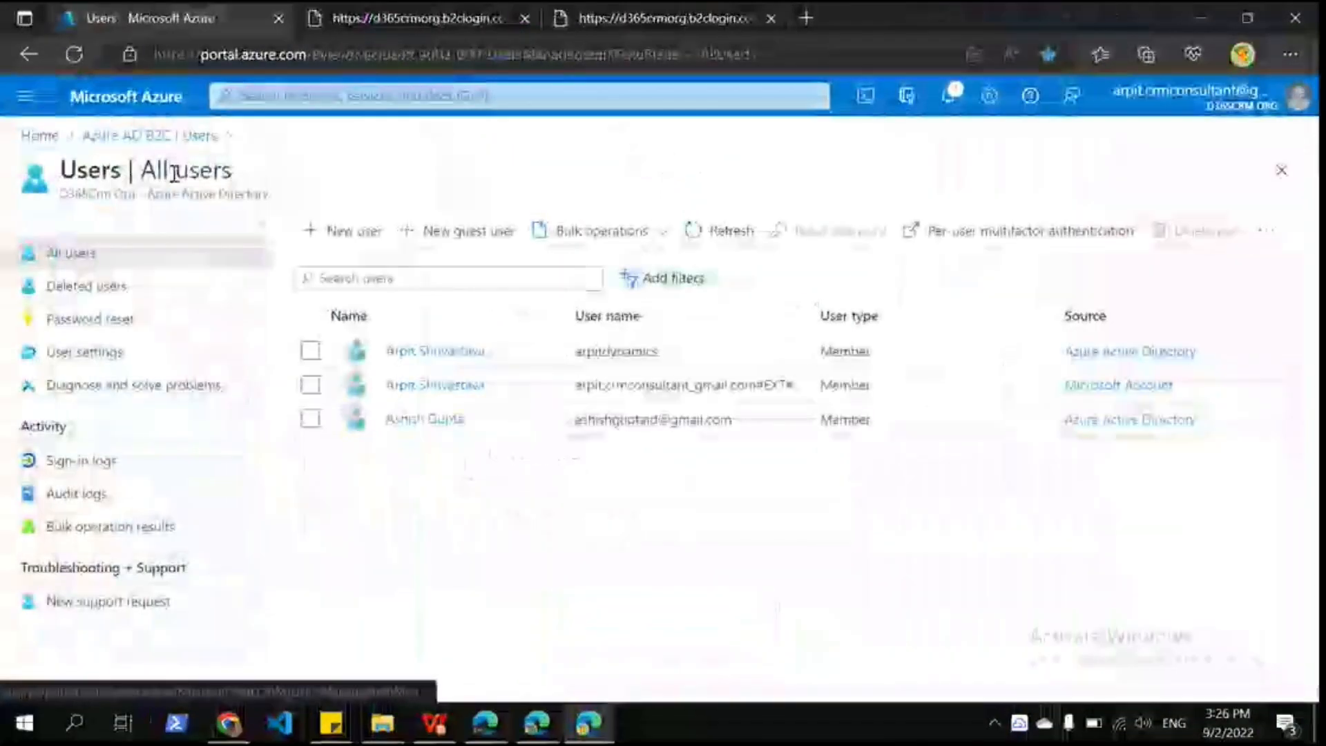
# Step: Open the B2C_1_PI14_SignupSigninFlow user flow and scroll its Properties to Password configuration
pyautogui.click(149, 136)
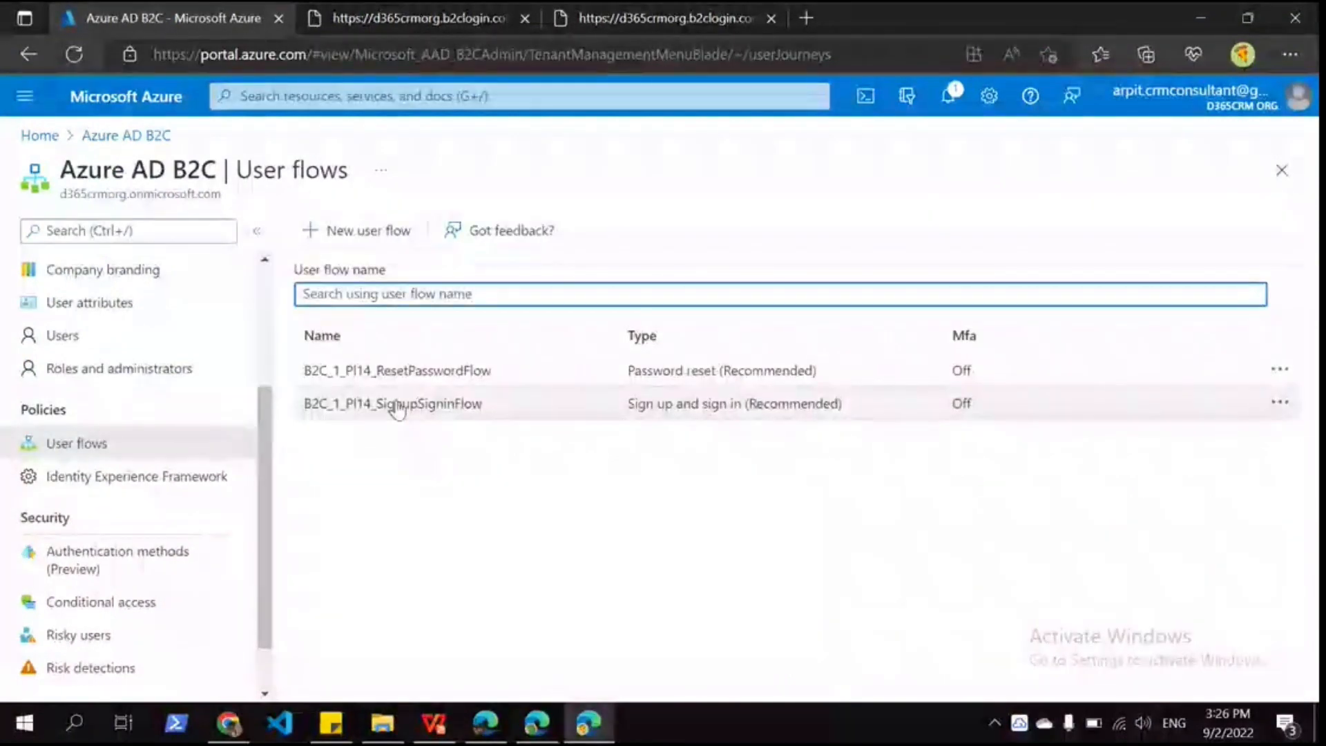
pyautogui.click(398, 408)
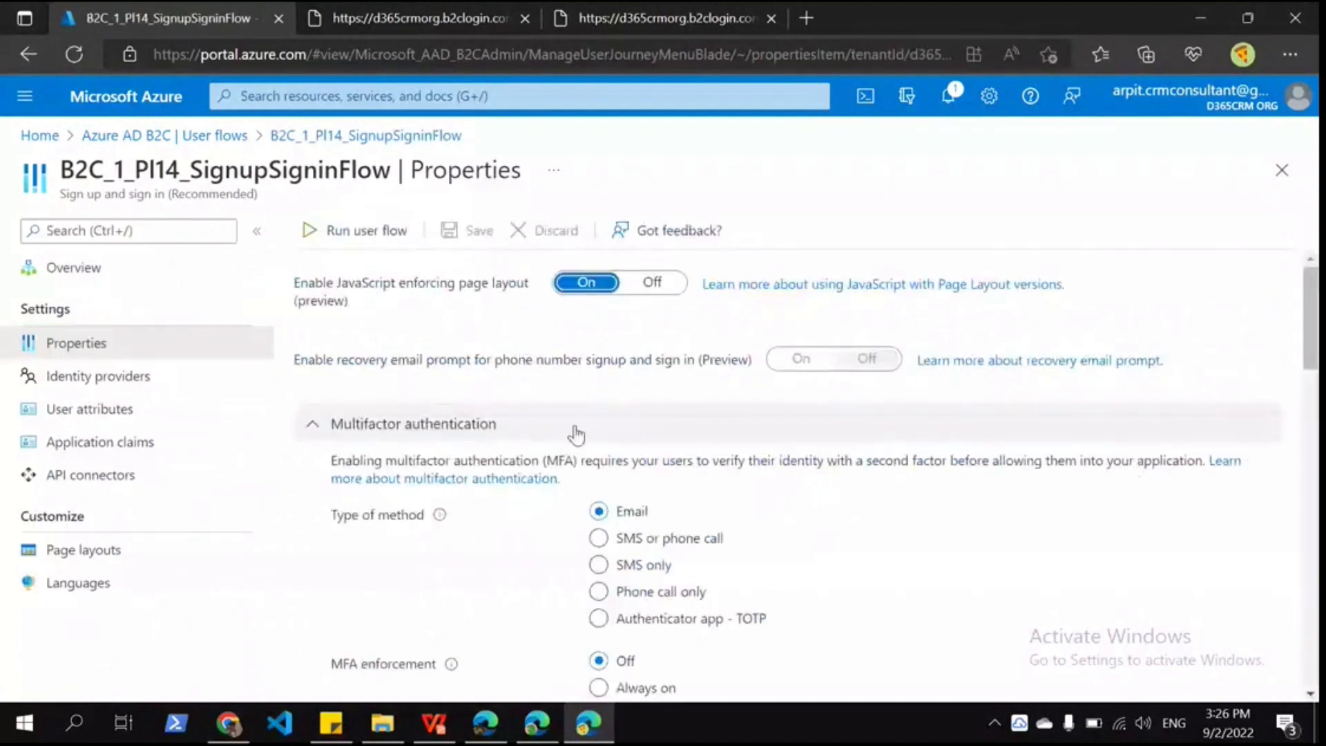
pyautogui.scroll(-10, 576, 434)
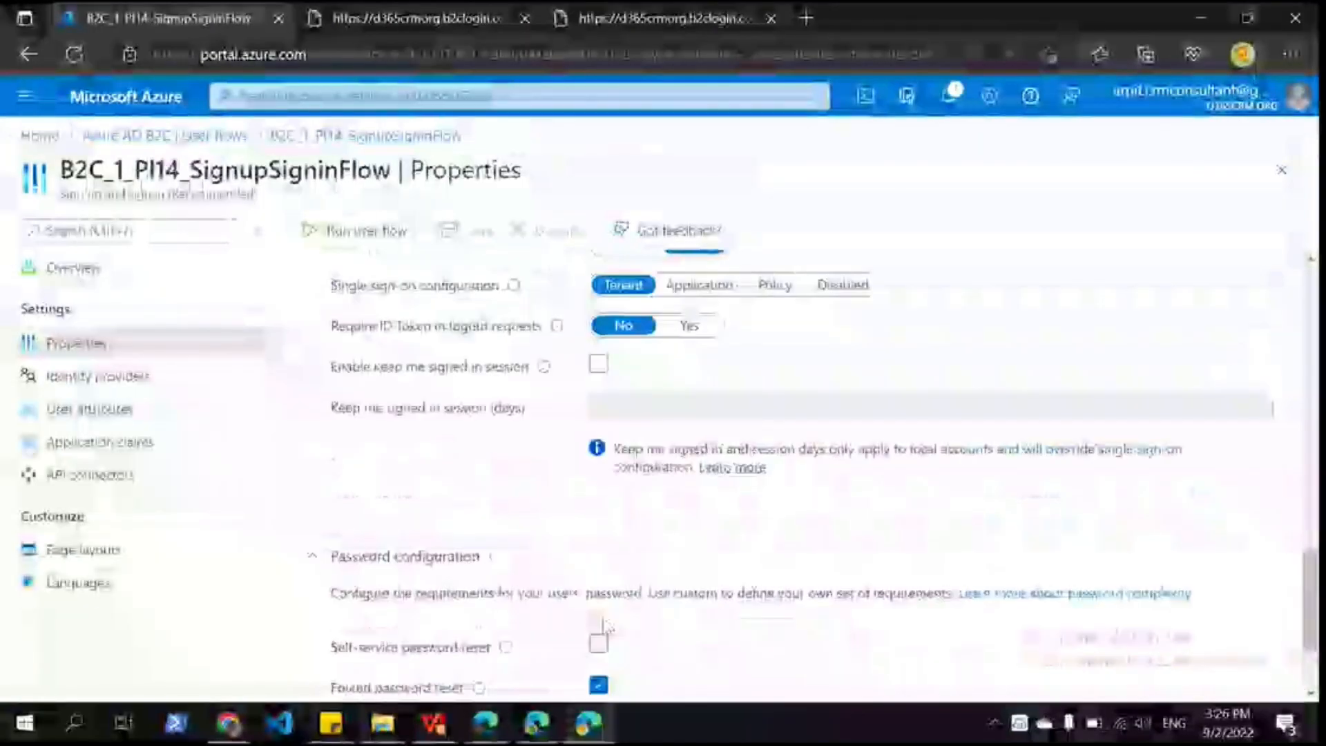
pyautogui.scroll(-2, 602, 627)
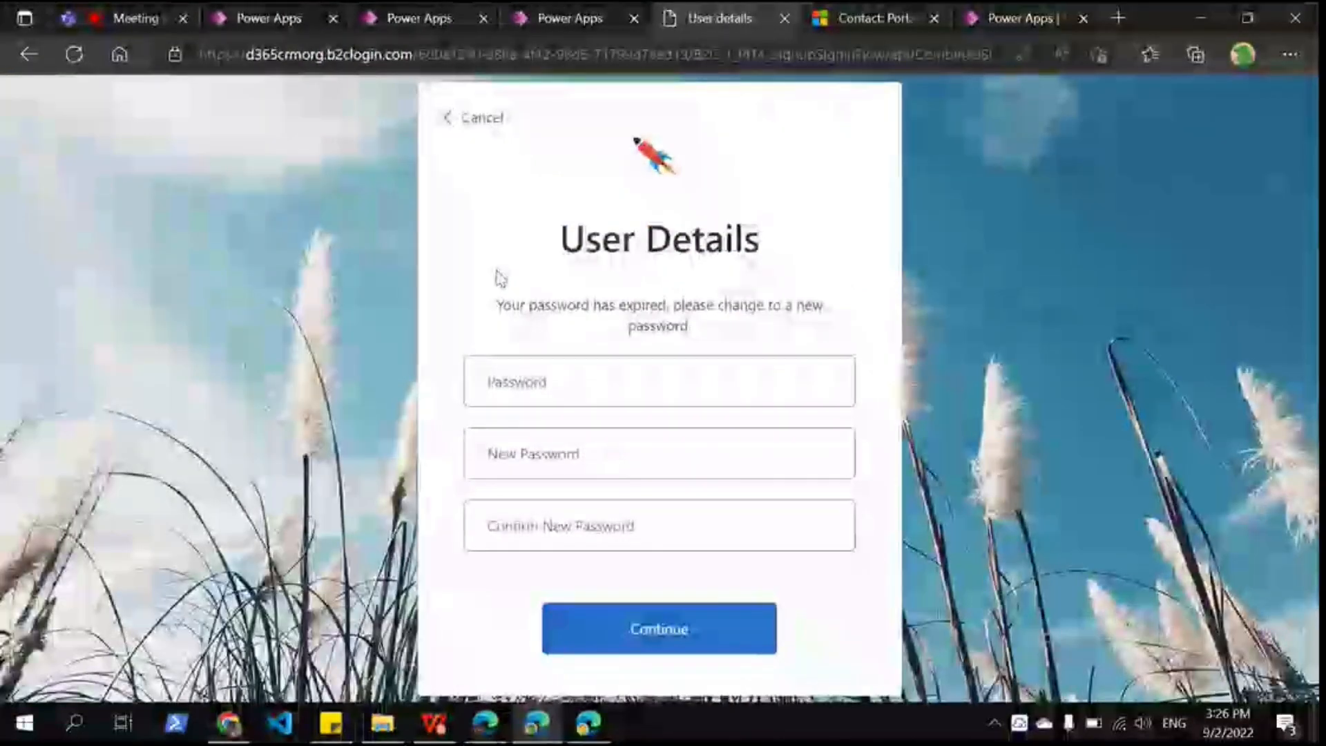
# Step: Enter the current password, a new password and its confirmation, and submit the change
pyautogui.click(610, 357)
pyautogui.write('•••••••')
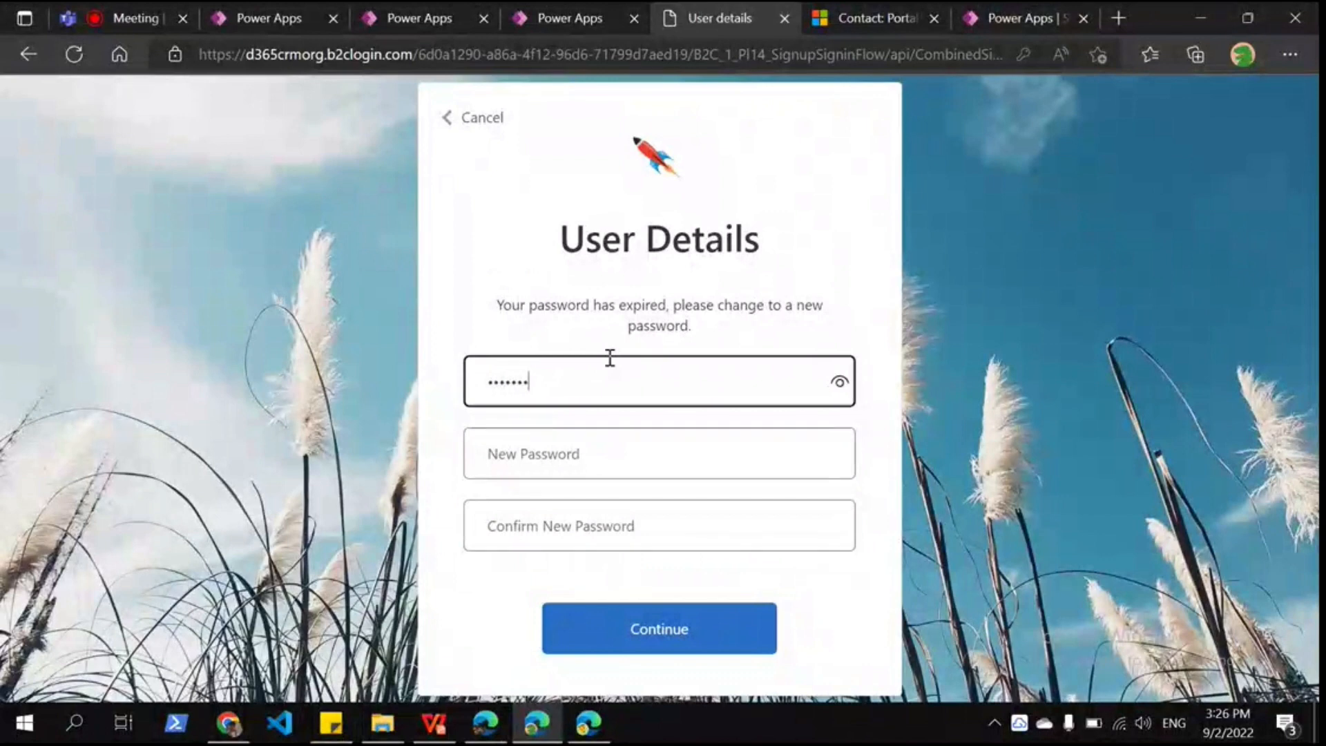
pyautogui.write('••')
pyautogui.click(560, 469)
pyautogui.write('••••')
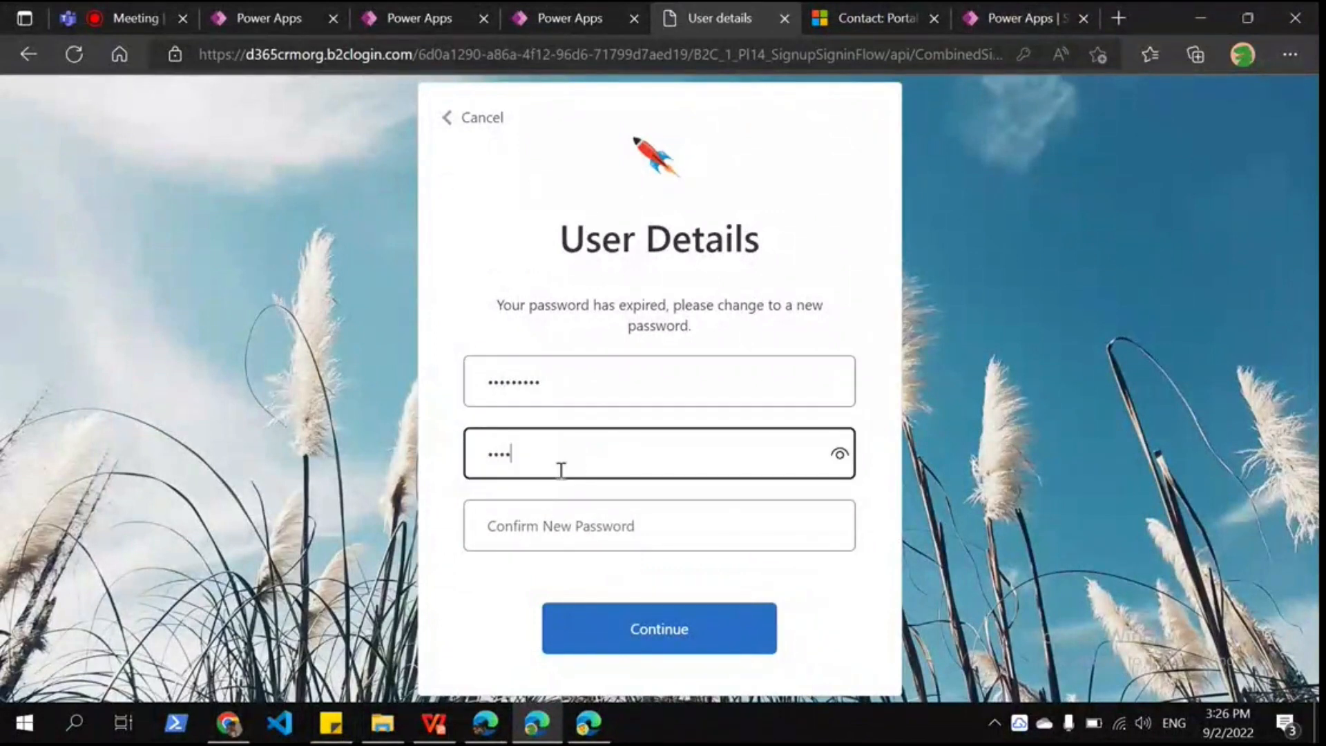
pyautogui.write('••••••')
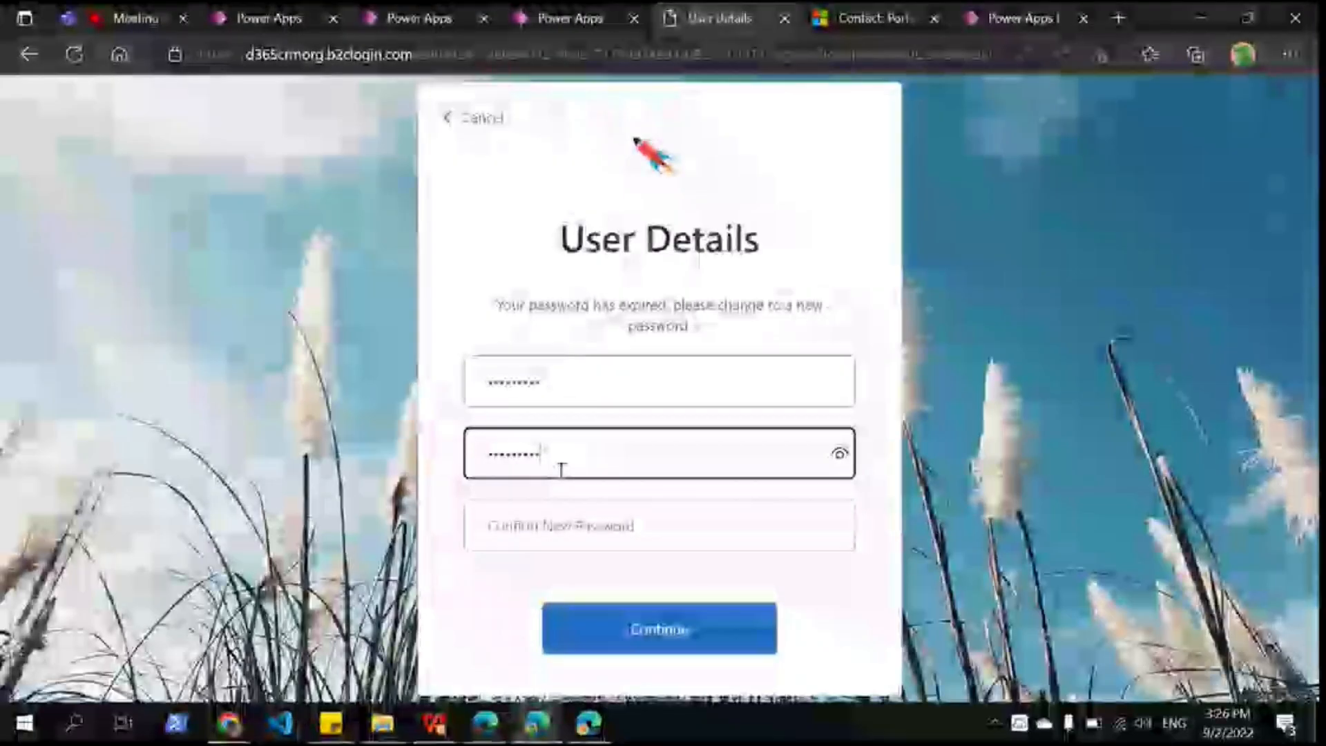
pyautogui.click(545, 540)
pyautogui.write('••••••')
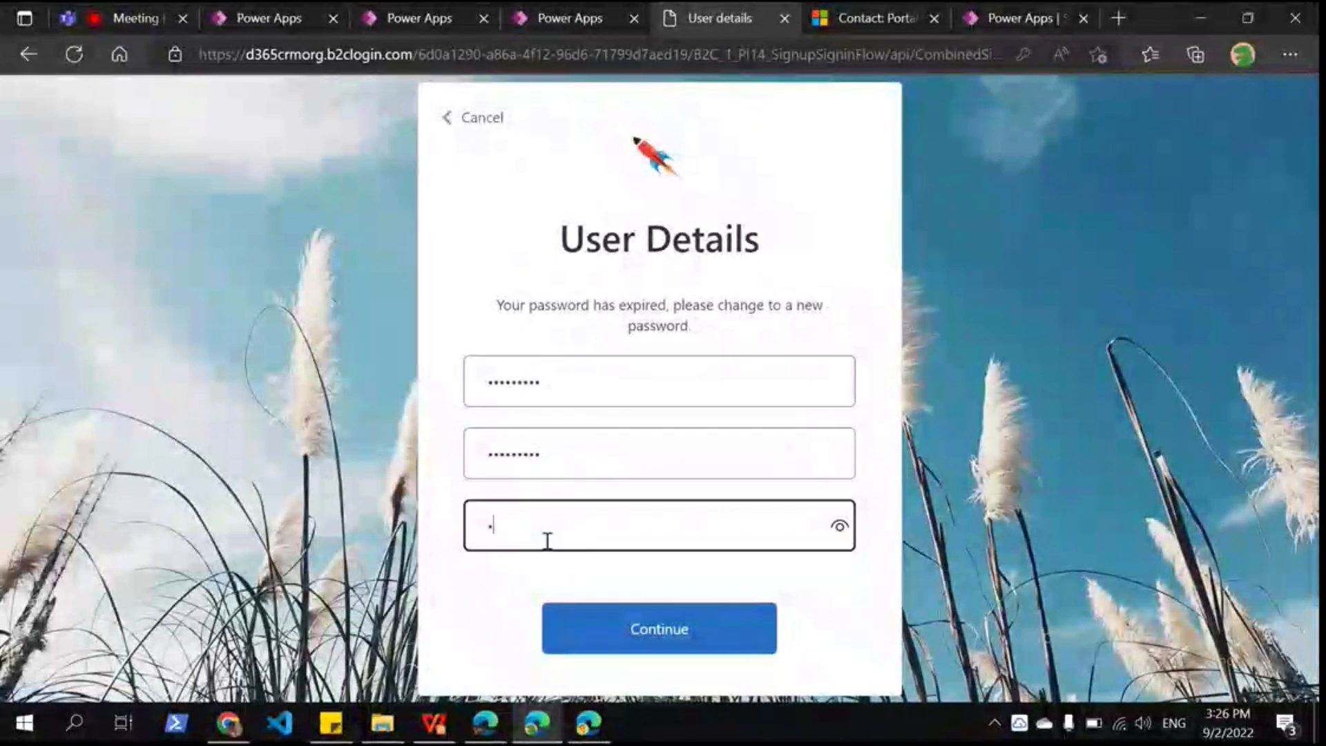
pyautogui.write('••••')
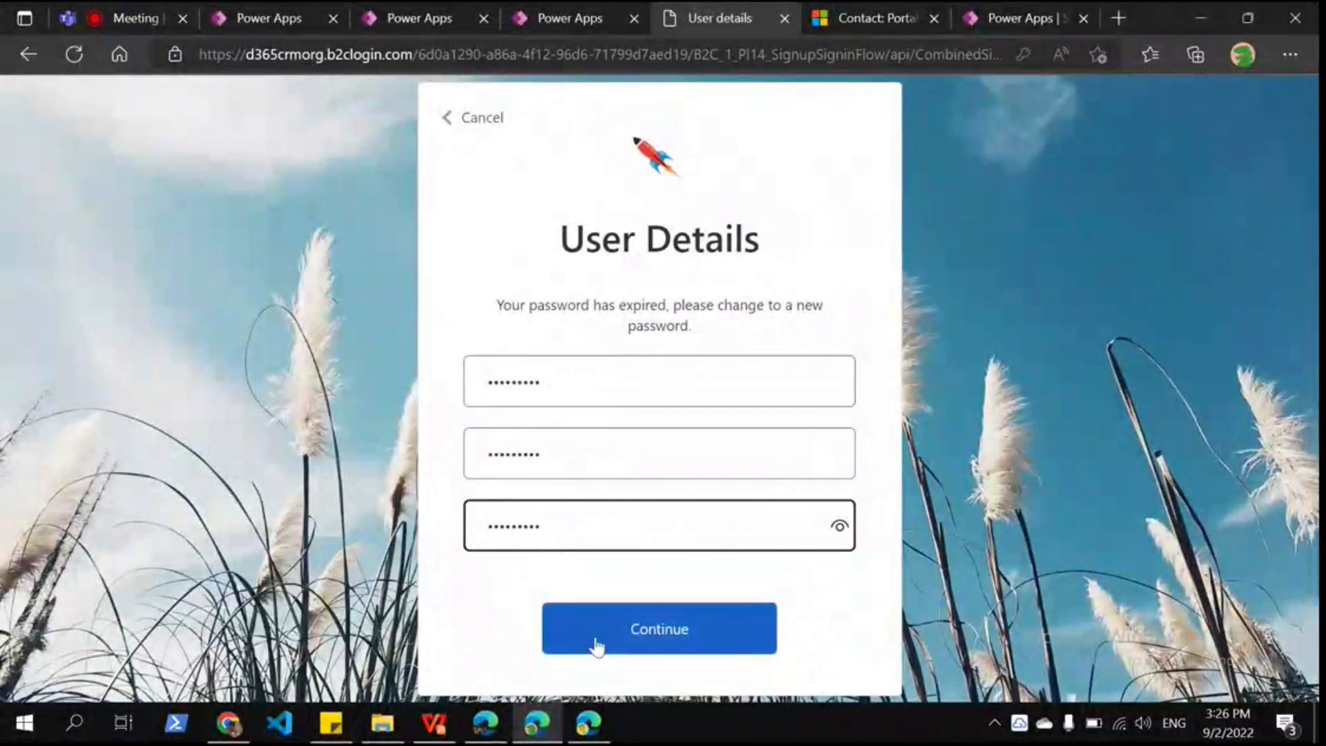
pyautogui.click(598, 645)
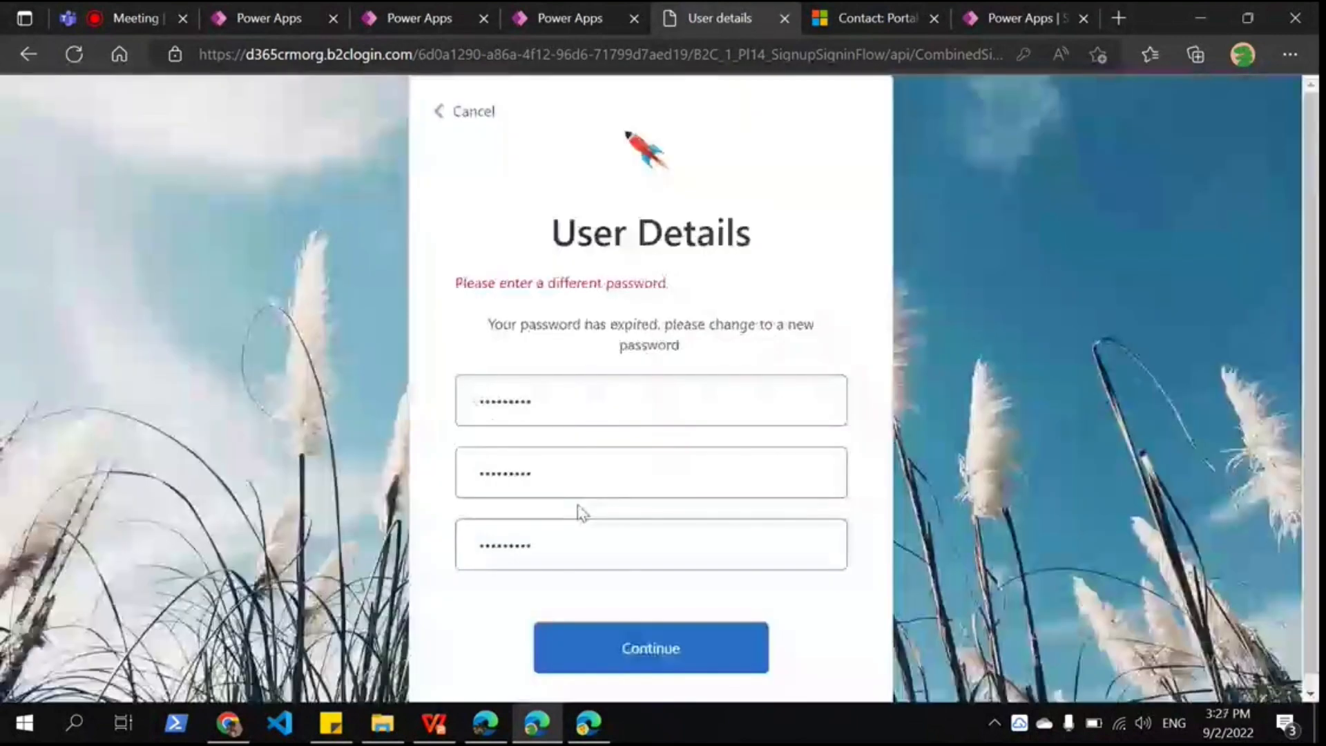
# Step: Correct the new password and confirmation entries and resubmit the password change
pyautogui.click(564, 486)
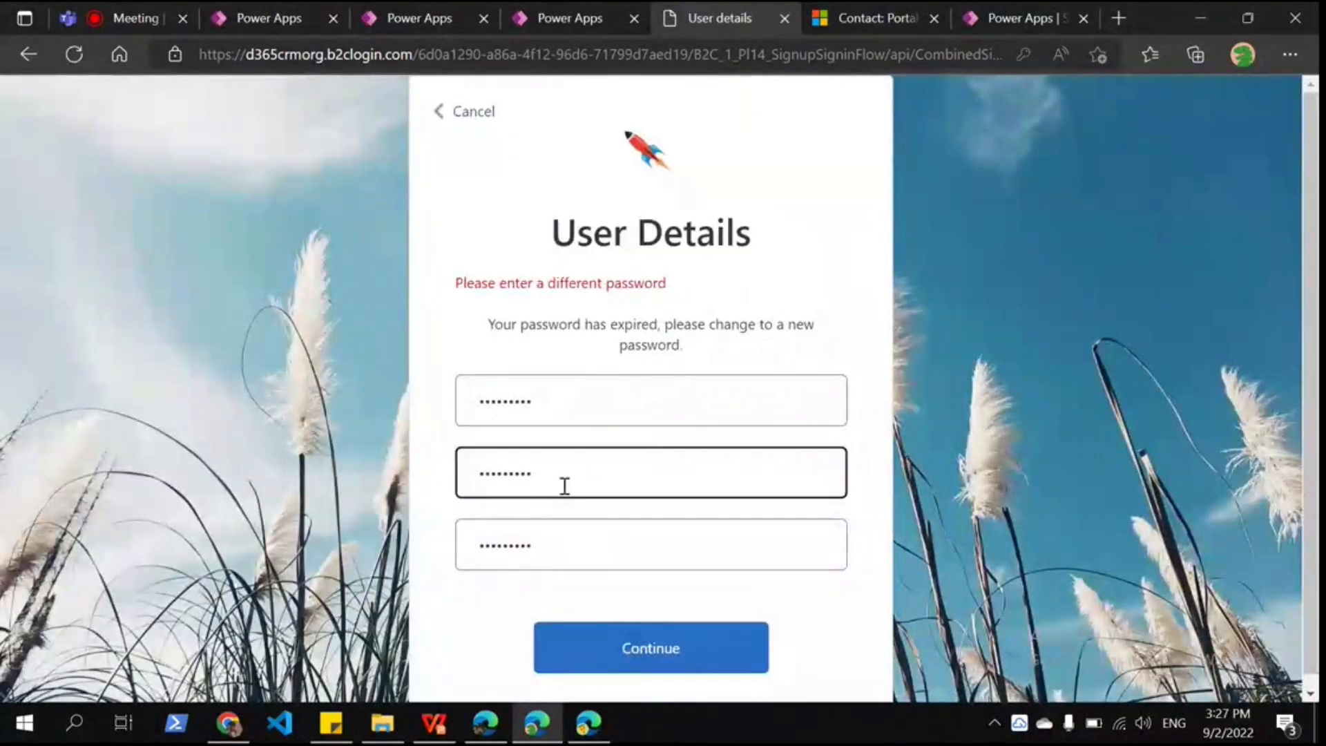
pyautogui.write('•')
pyautogui.click(564, 541)
pyautogui.write('•')
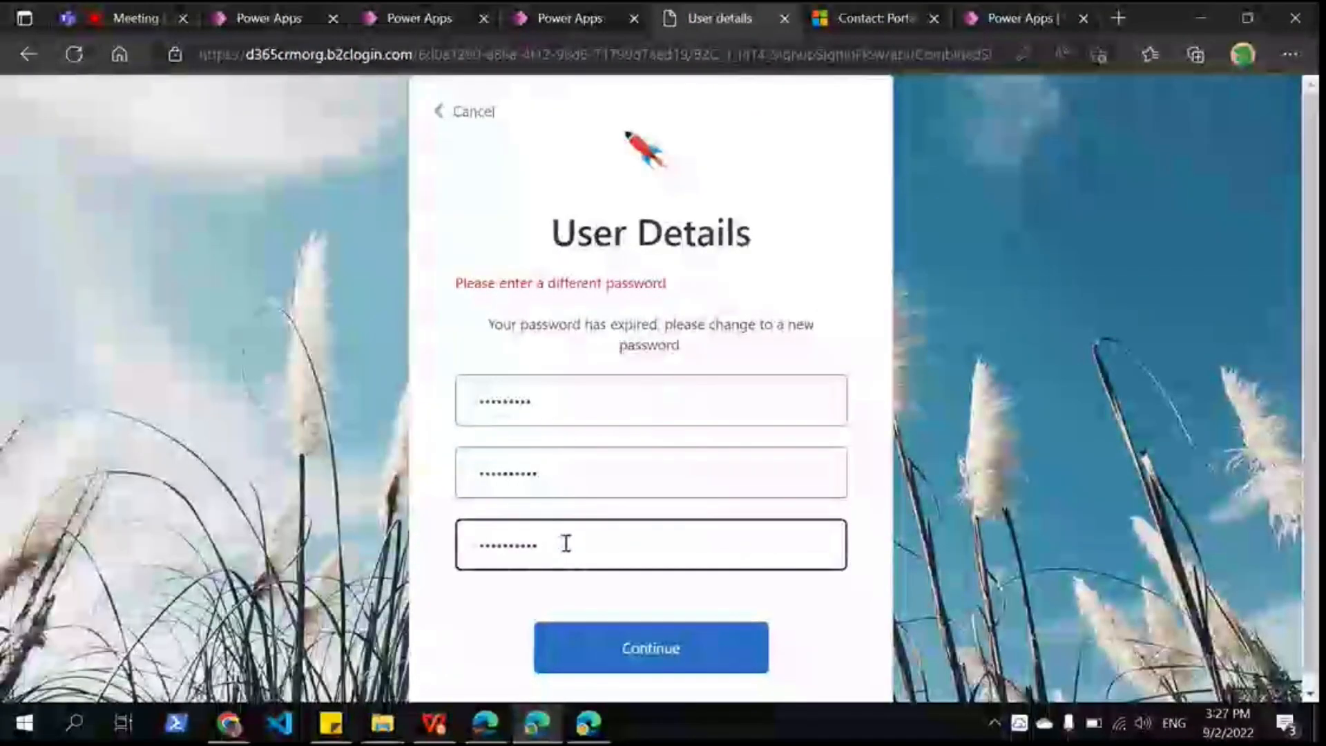
pyautogui.click(595, 637)
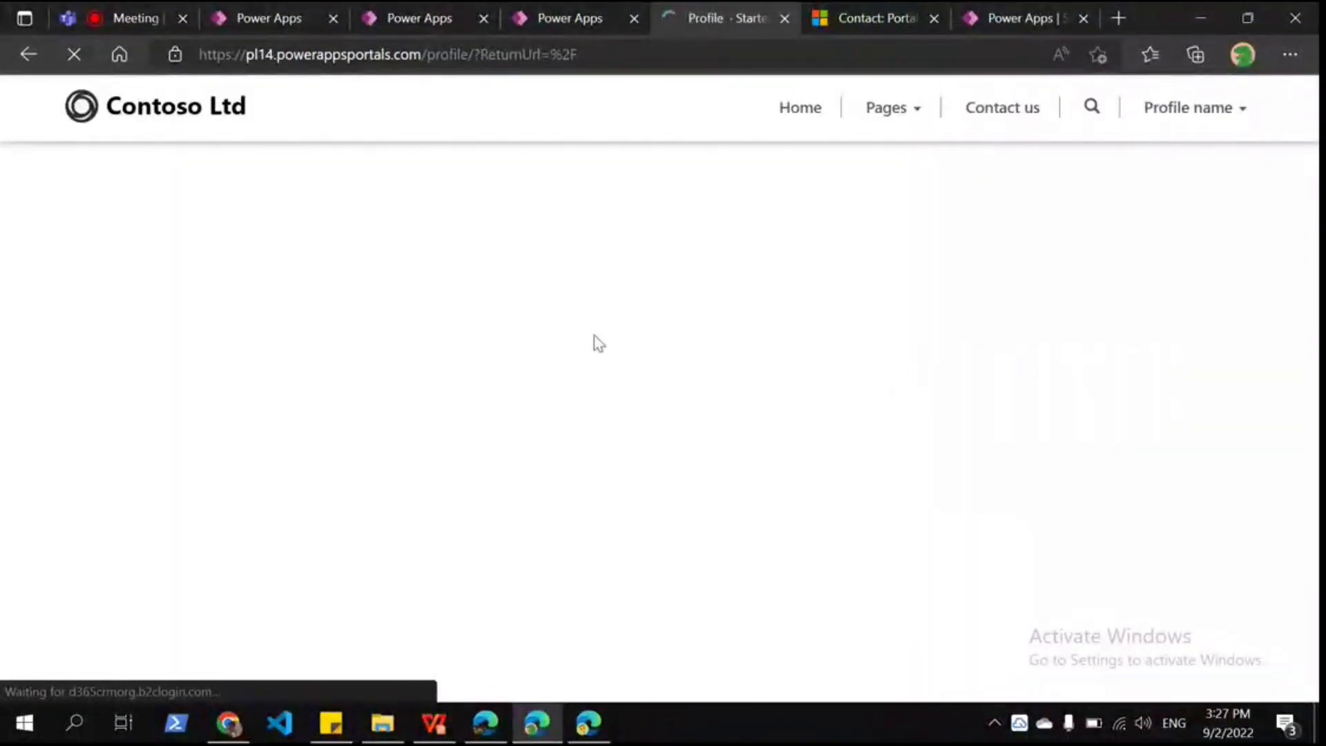
# Step: Scroll through the portal Profile page, then switch to the 'Contact: Portal Contact' record
pyautogui.scroll(-5, 497, 229)
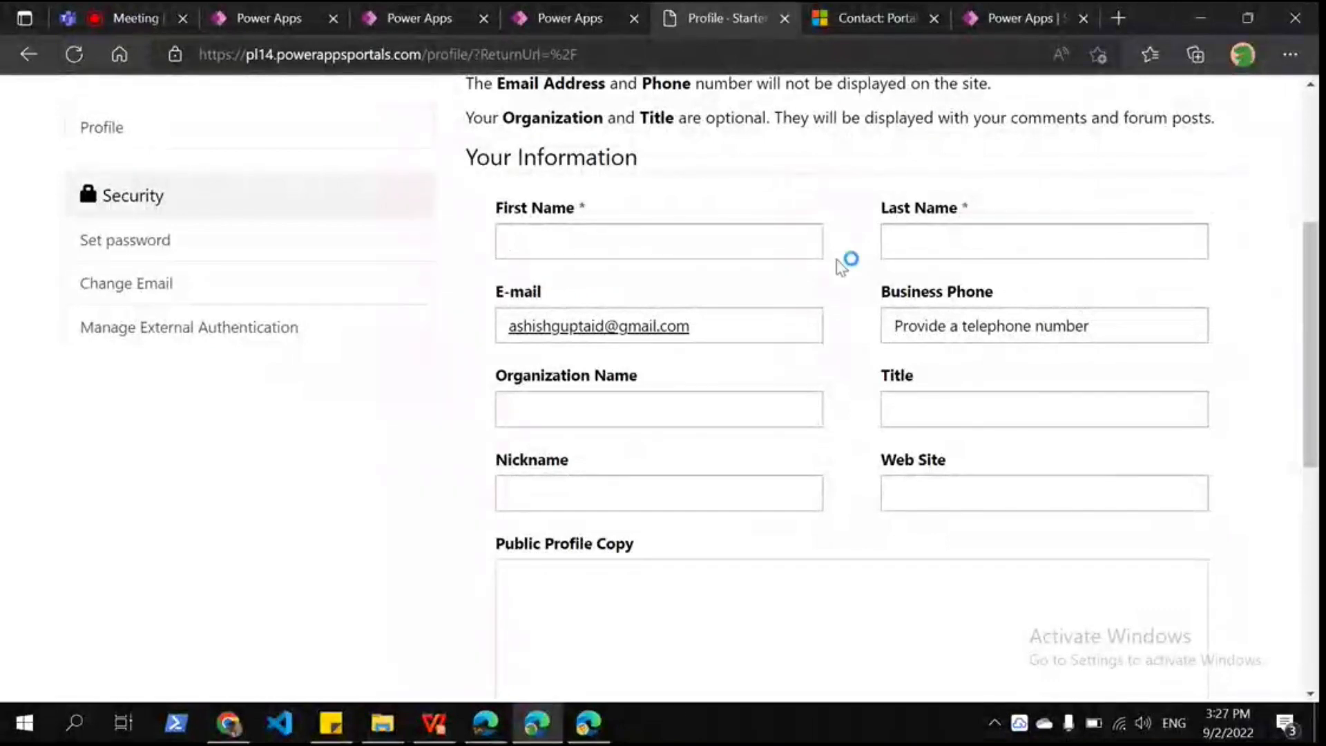
pyautogui.scroll(3, 903, 157)
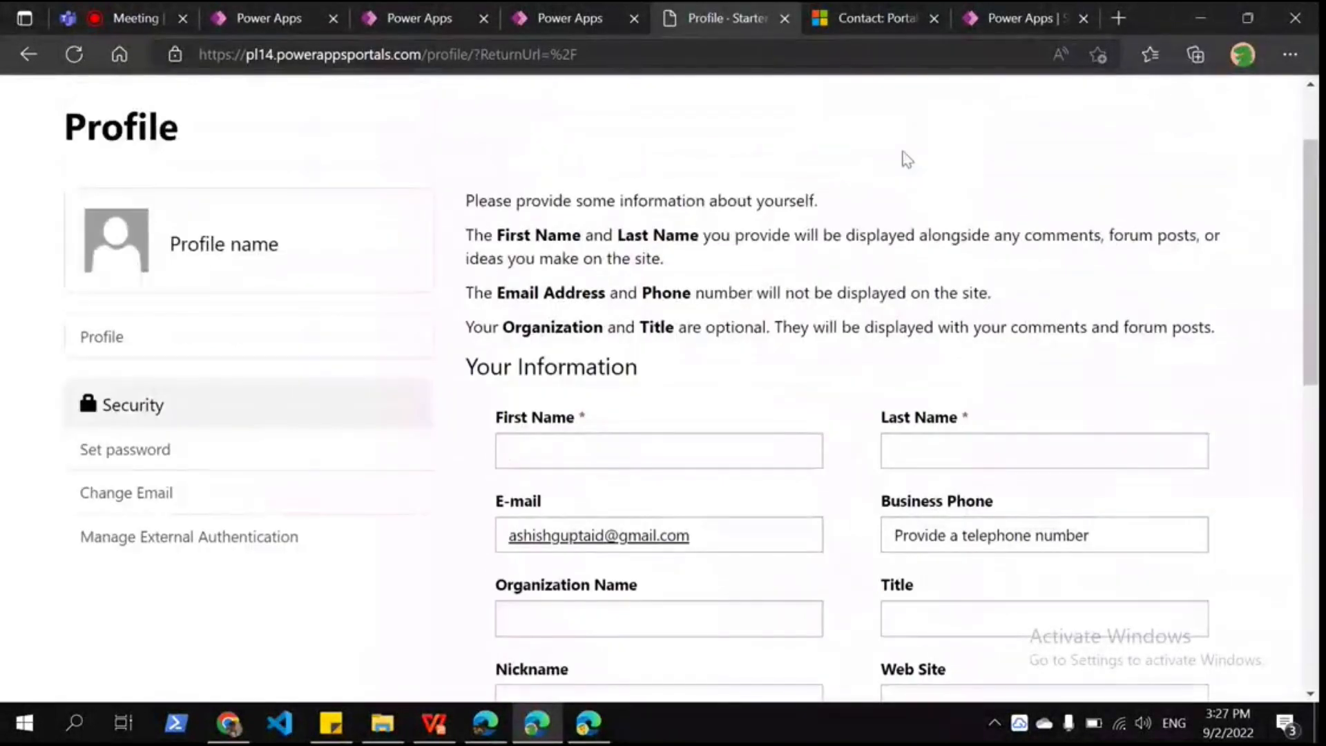
pyautogui.scroll(1, 906, 159)
pyautogui.scroll(-2, 859, 303)
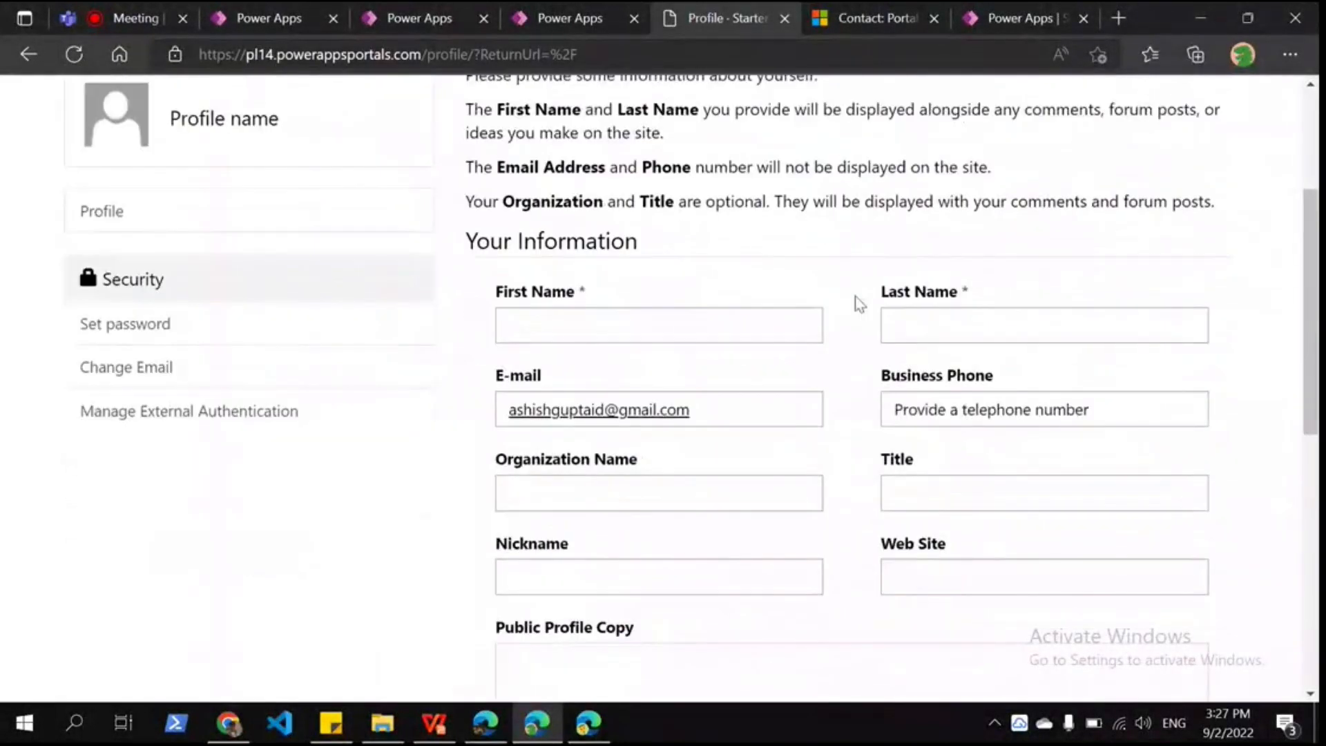
pyautogui.scroll(2, 859, 304)
pyautogui.scroll(-6, 855, 296)
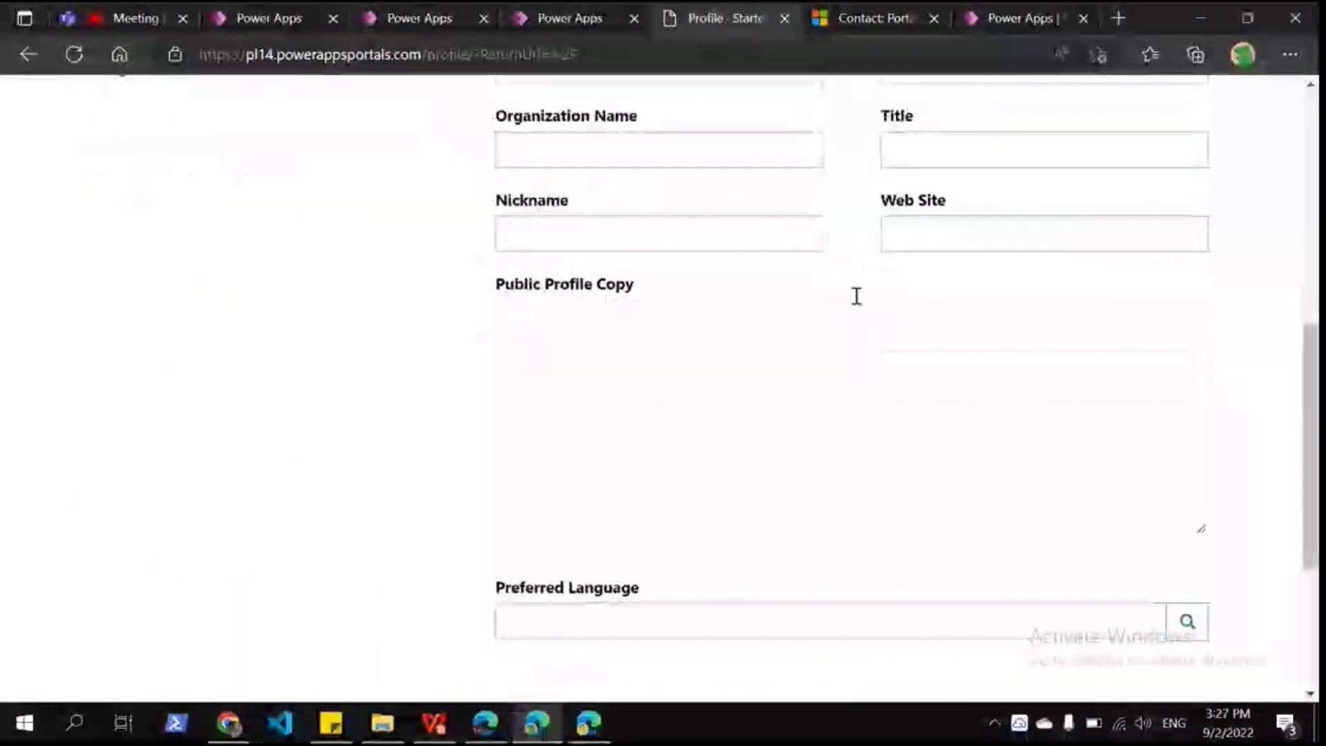
pyautogui.scroll(7, 855, 295)
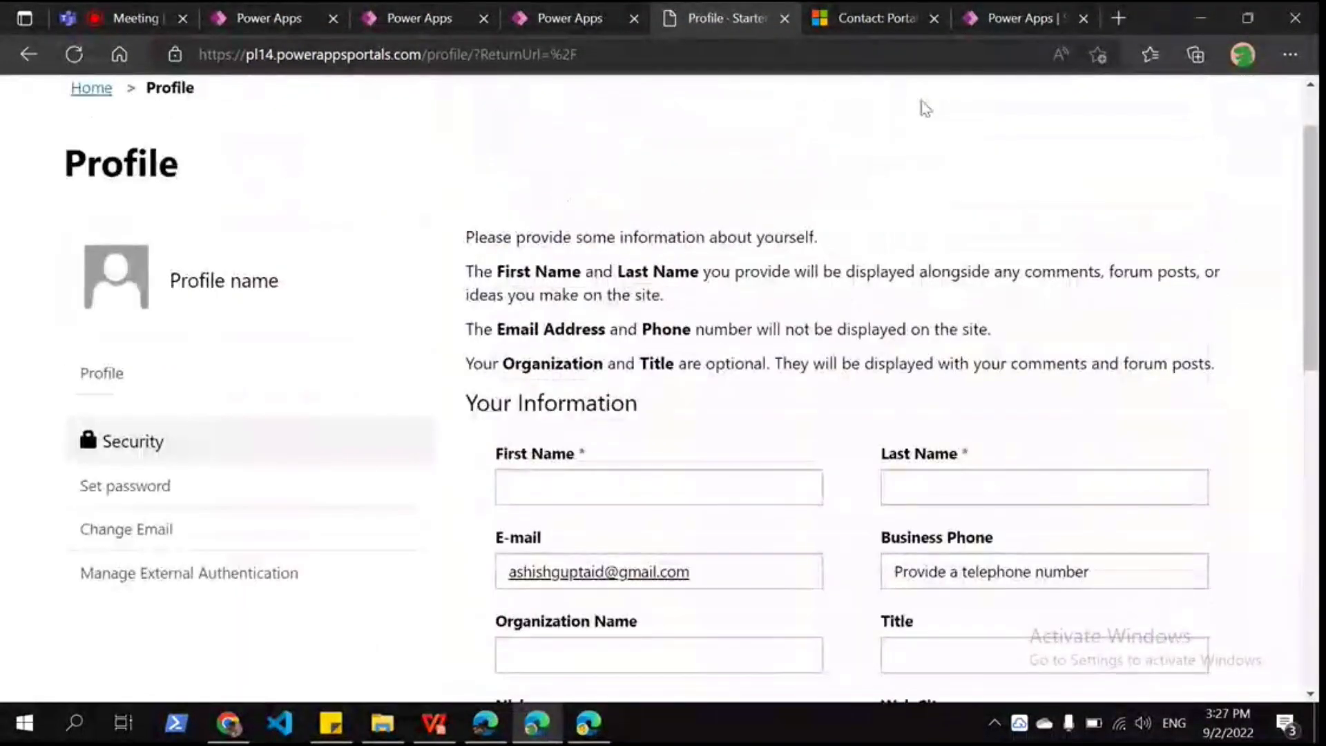
pyautogui.scroll(1, 805, 222)
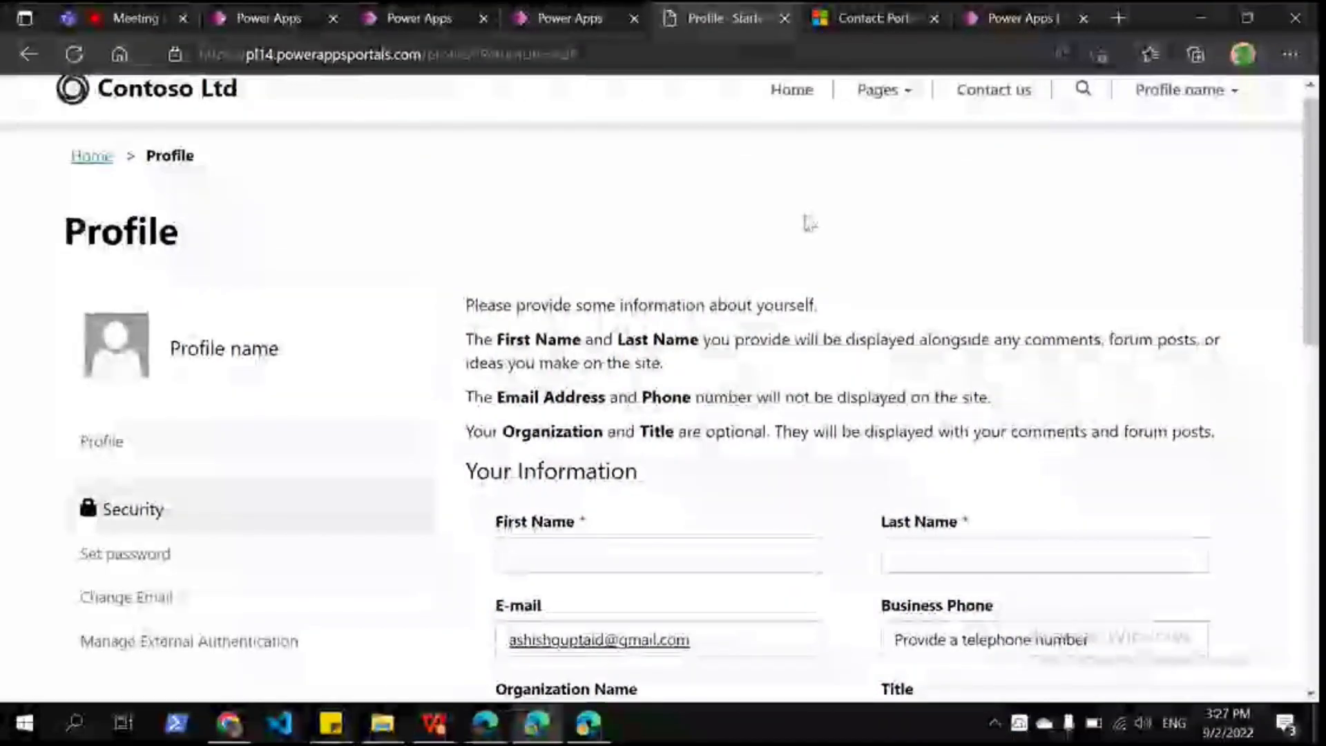
pyautogui.scroll(1, 809, 223)
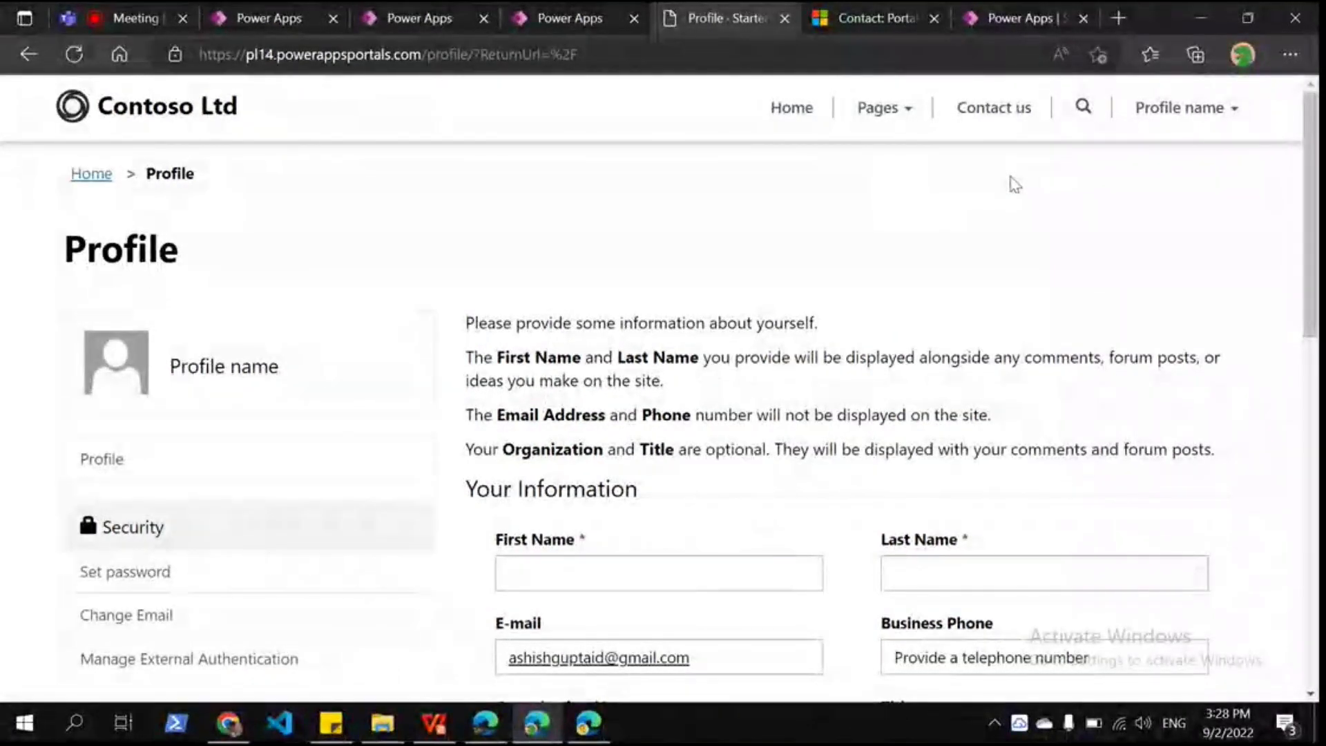
pyautogui.scroll(-2, 784, 303)
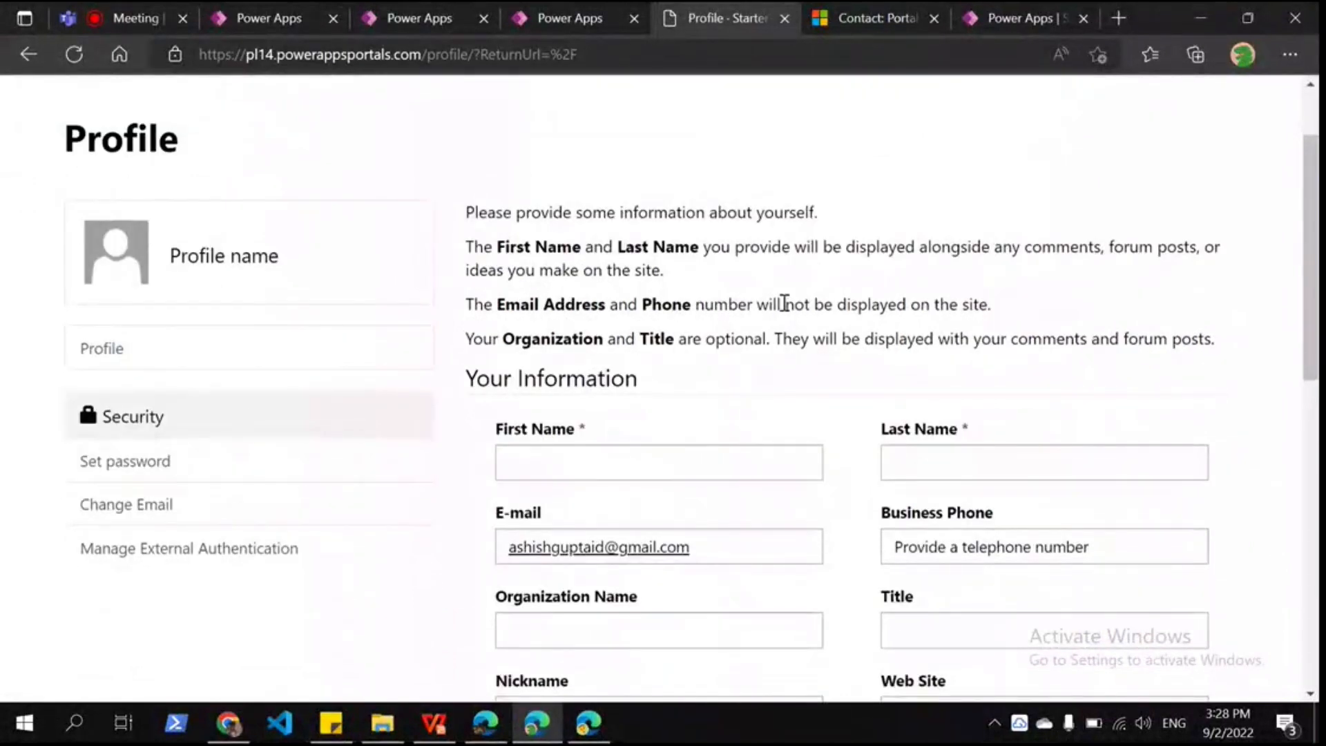
pyautogui.scroll(2, 784, 304)
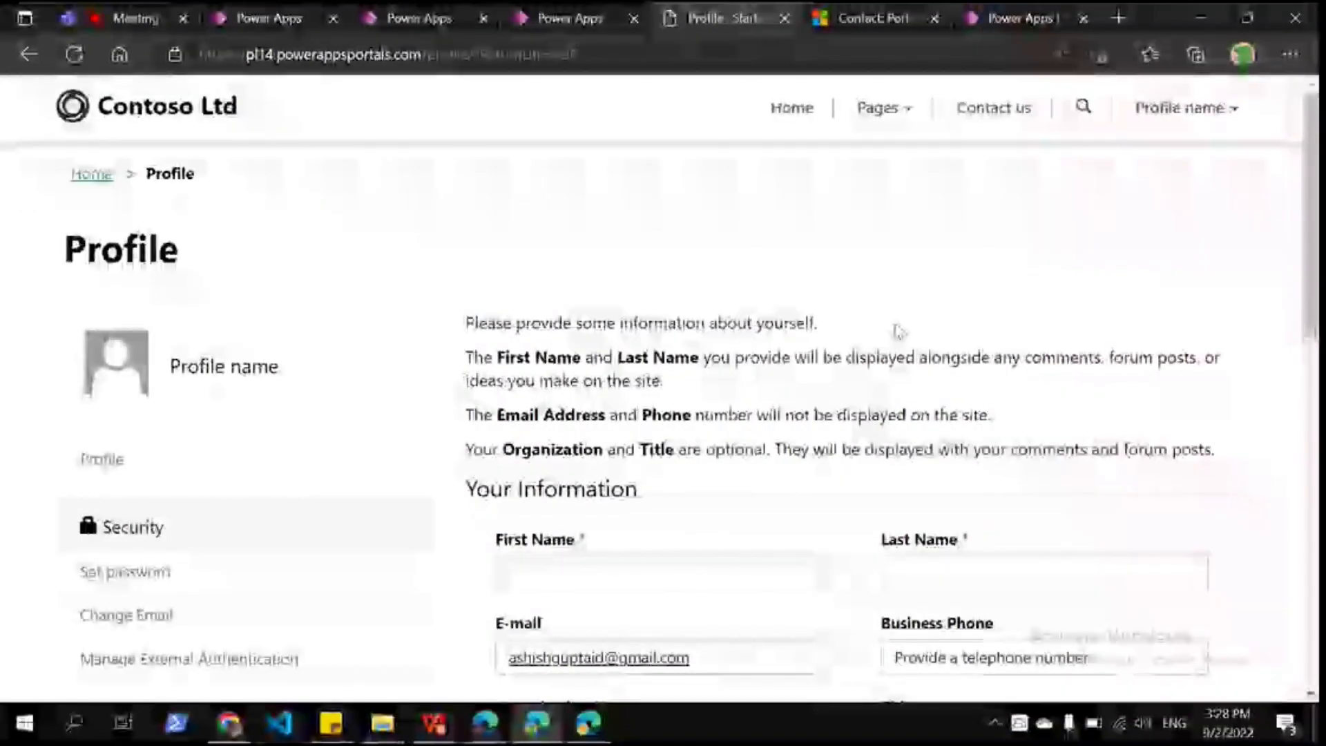
pyautogui.scroll(-2, 898, 330)
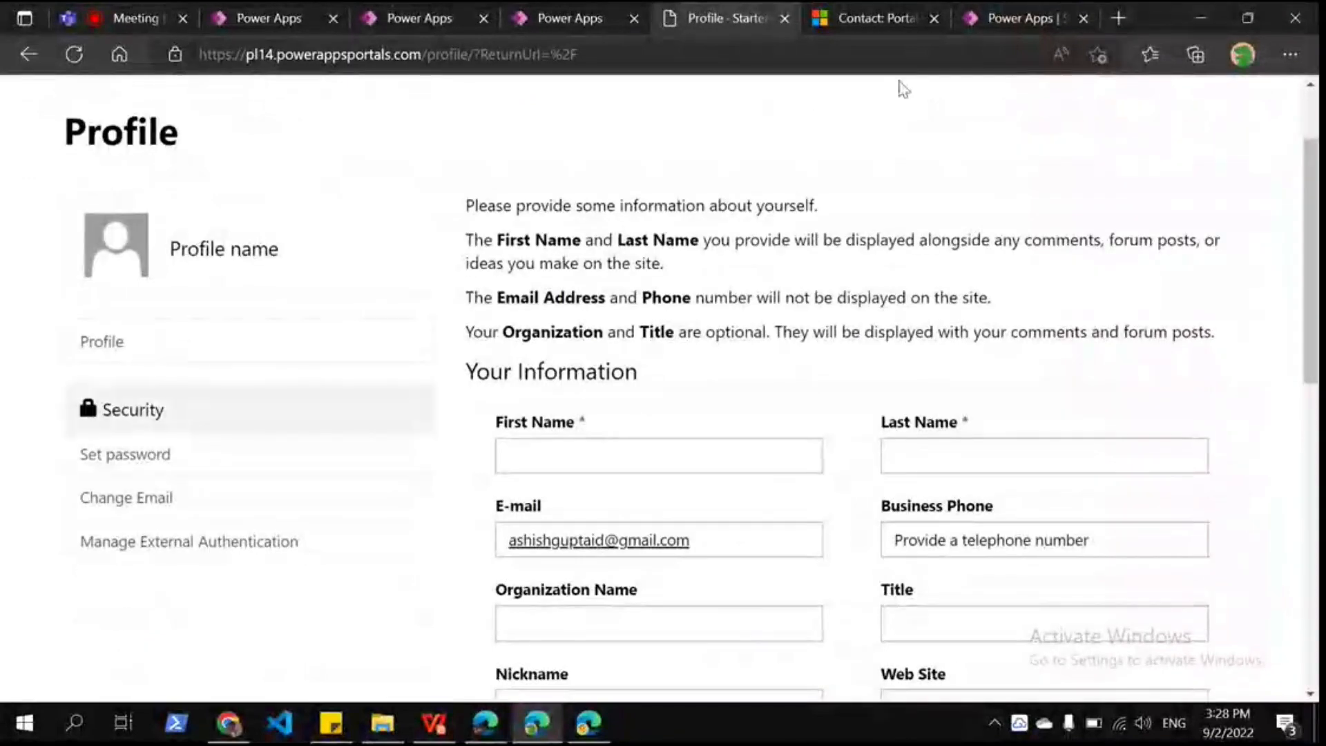
pyautogui.click(891, 18)
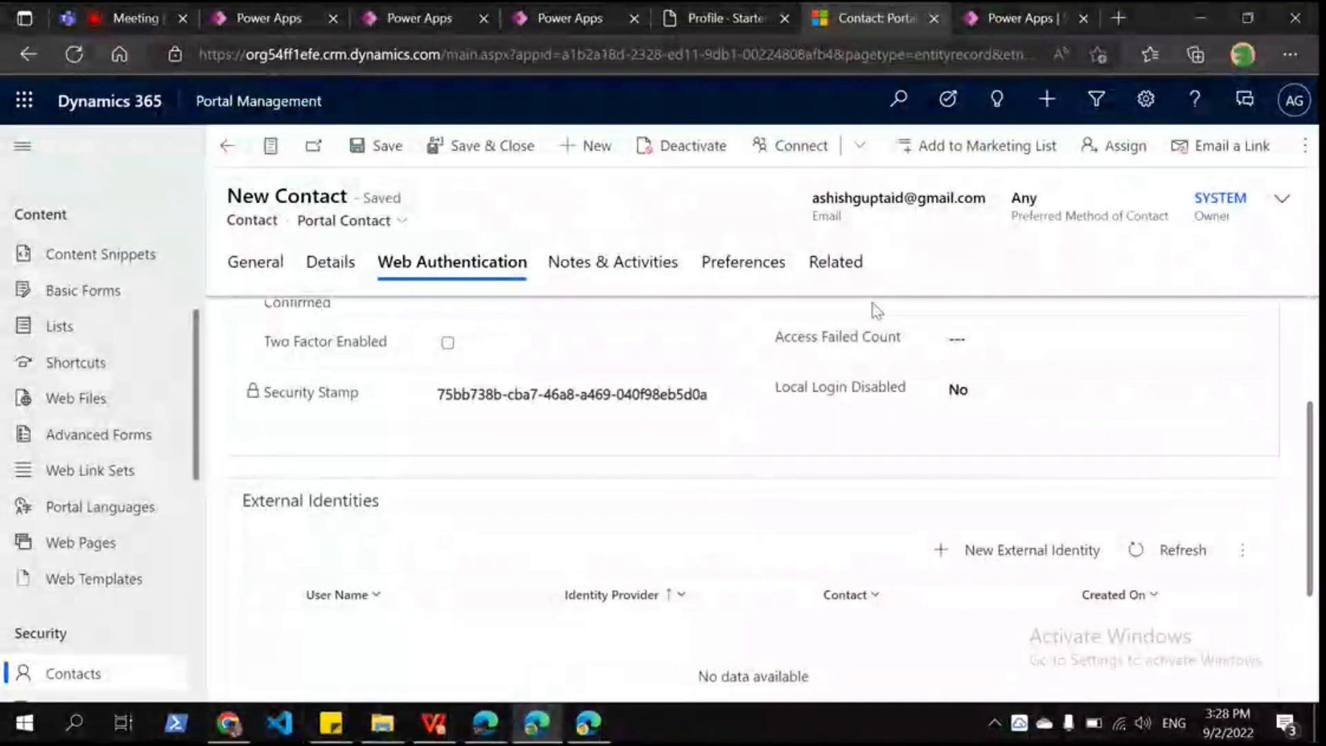
# Step: Scroll to the new d365crmorg.b2clogin.com external identity row, then back up to Local Identity
pyautogui.scroll(-1, 580, 504)
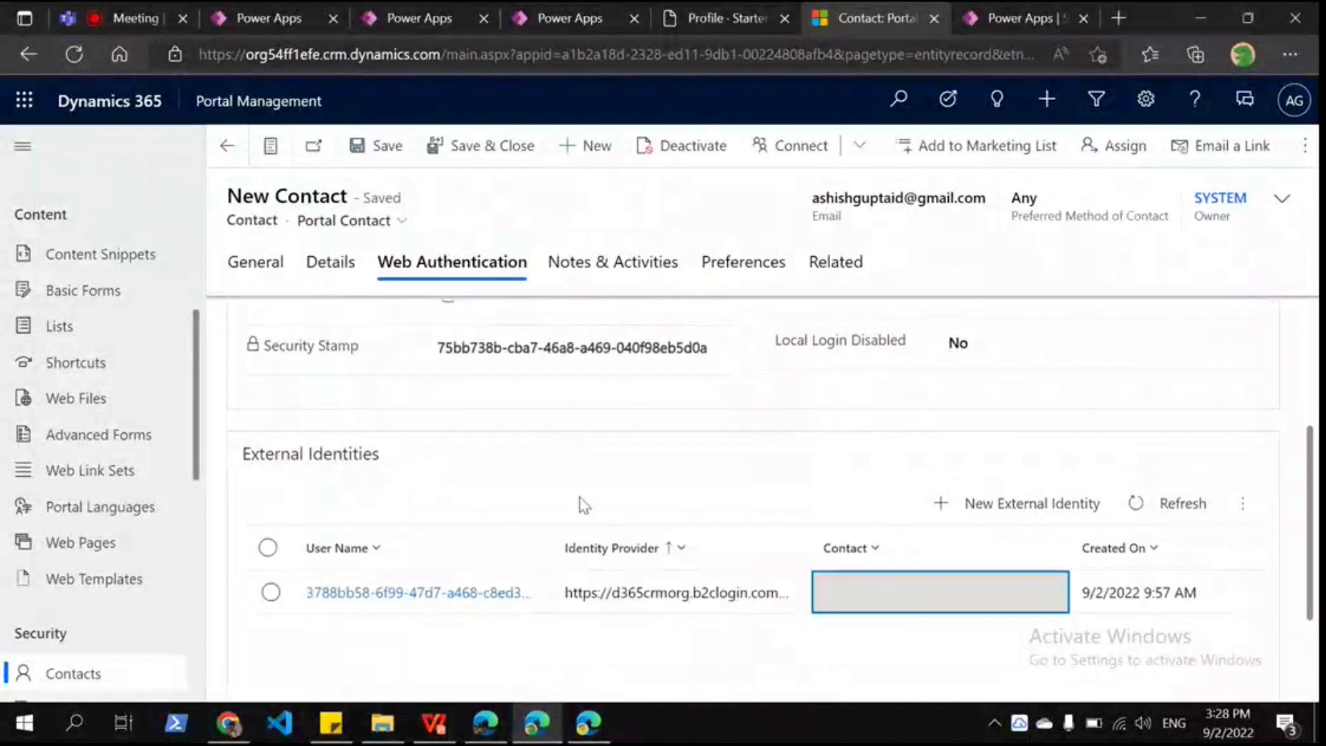
pyautogui.scroll(-2, 580, 504)
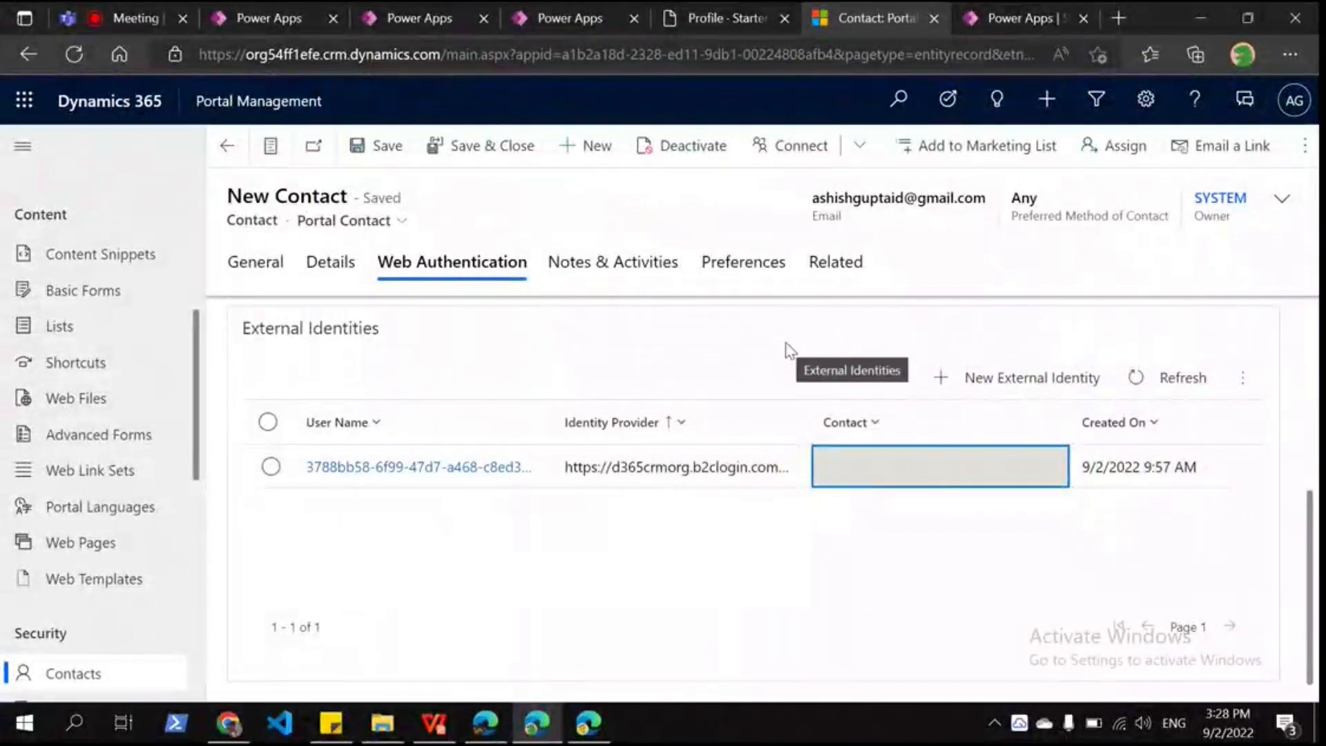
pyautogui.scroll(3, 786, 350)
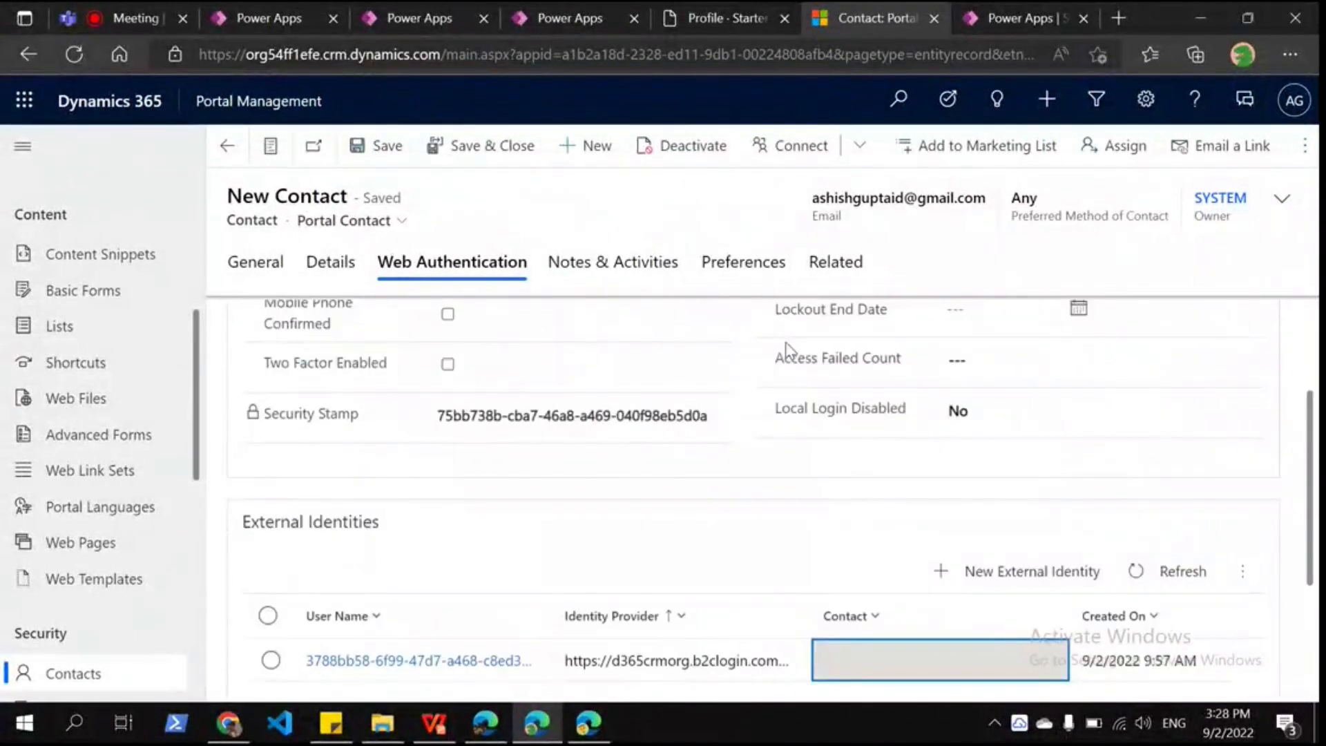
pyautogui.scroll(2, 725, 339)
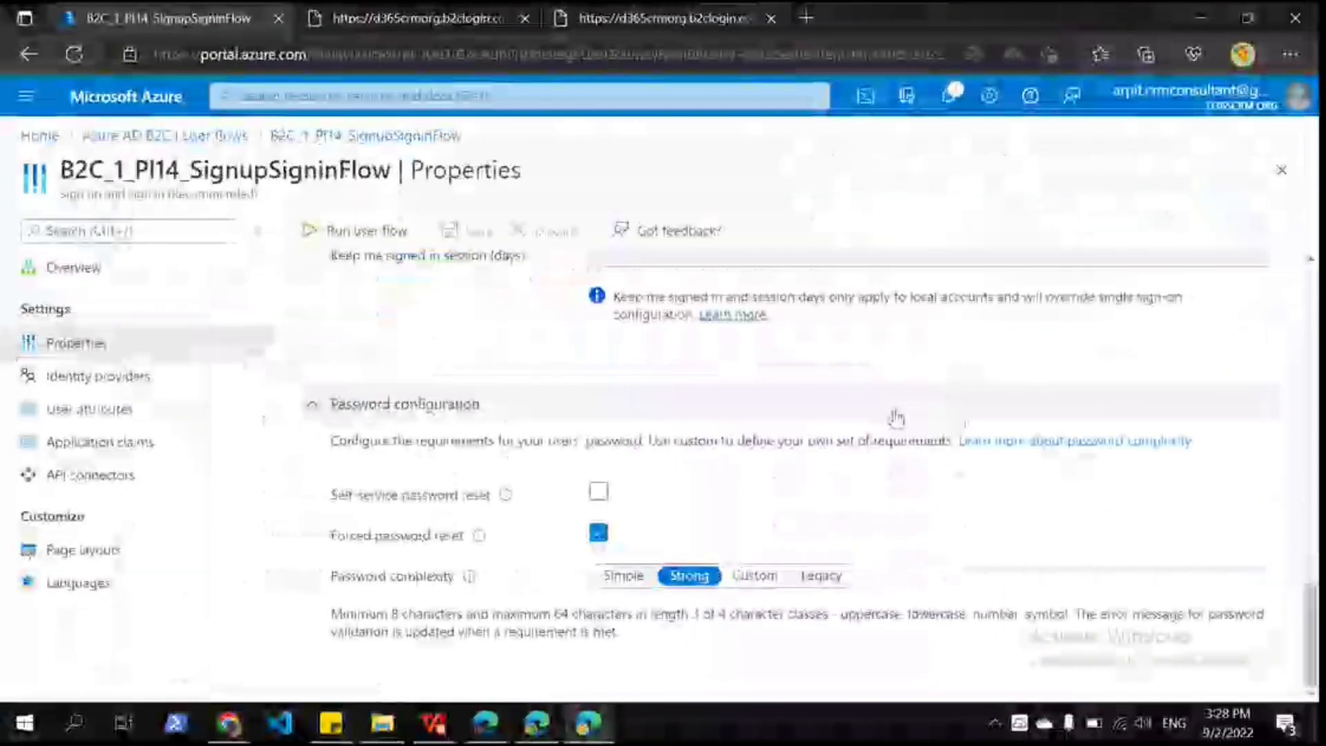
# Step: Copy the B2C_1_PI14_ResetPasswordFlow run endpoint and switch back to the contact record window
pyautogui.scroll(1, 532, 491)
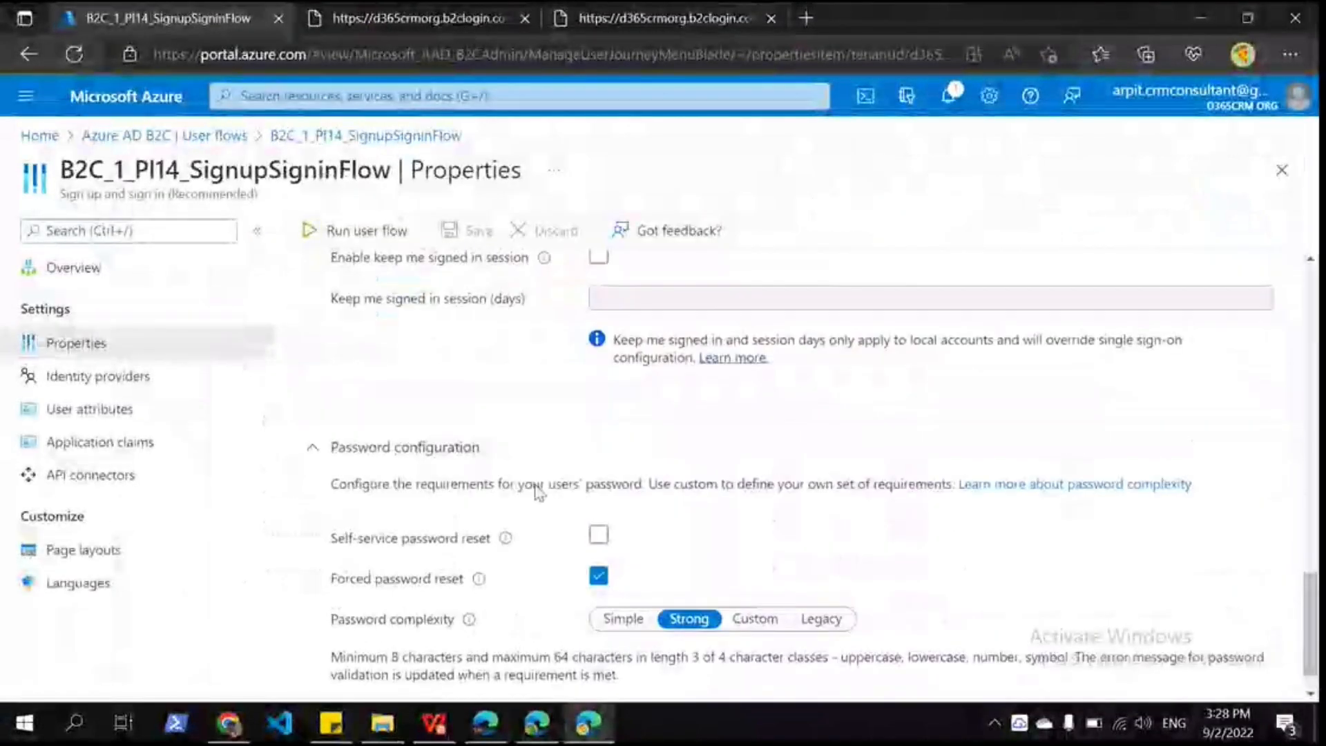
pyautogui.scroll(2, 758, 352)
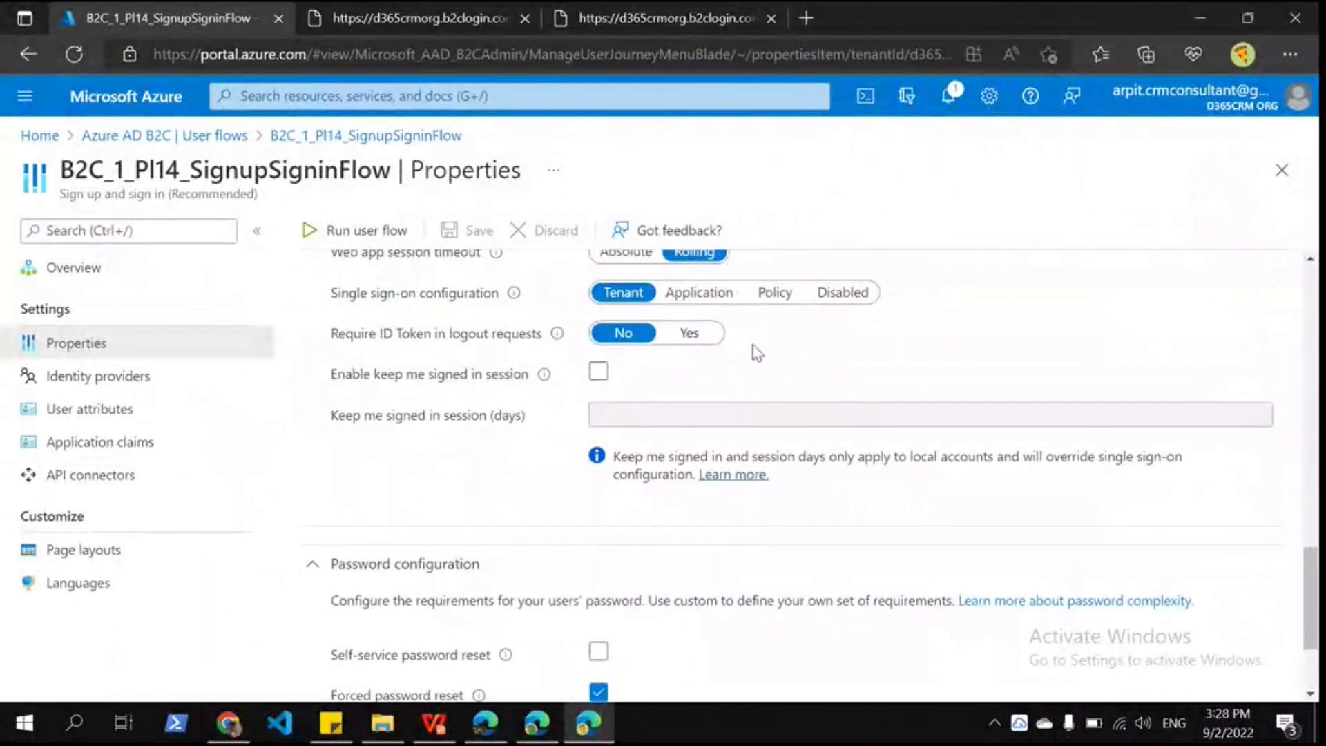
pyautogui.click(73, 267)
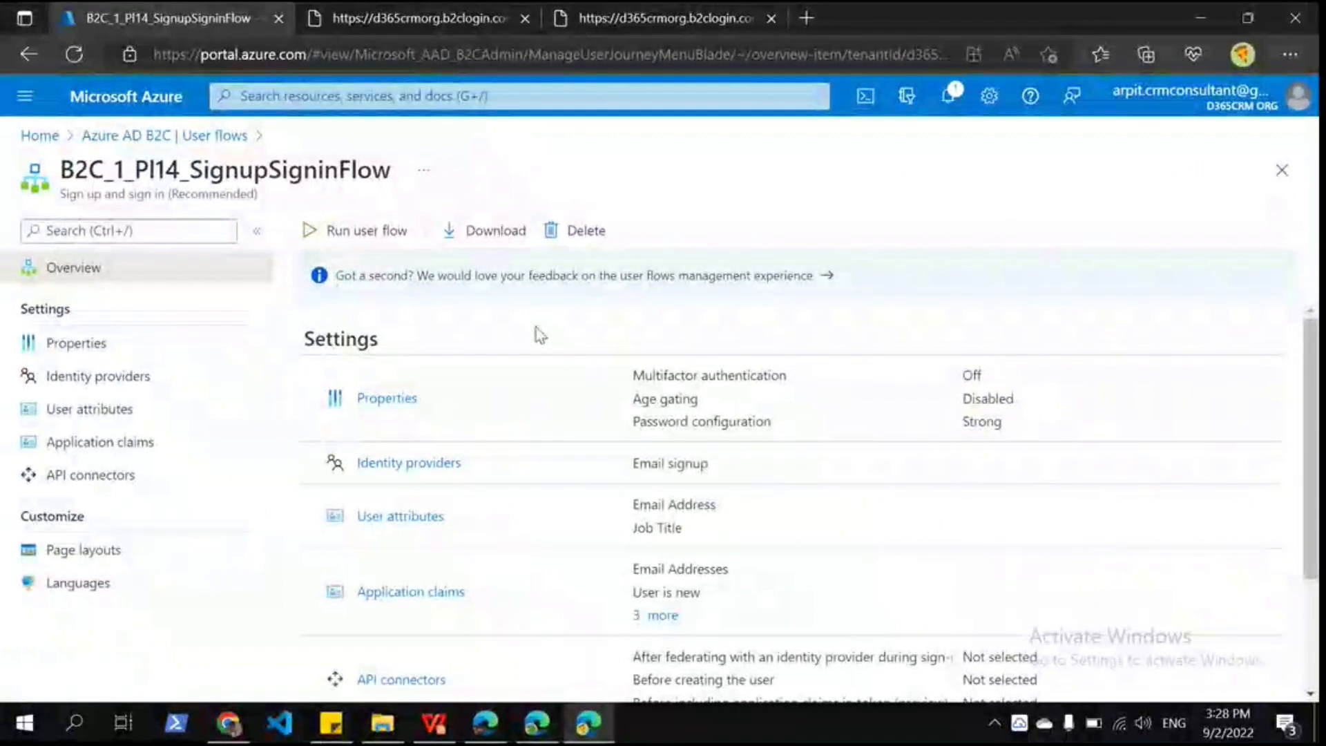
pyautogui.click(155, 138)
pyautogui.click(396, 370)
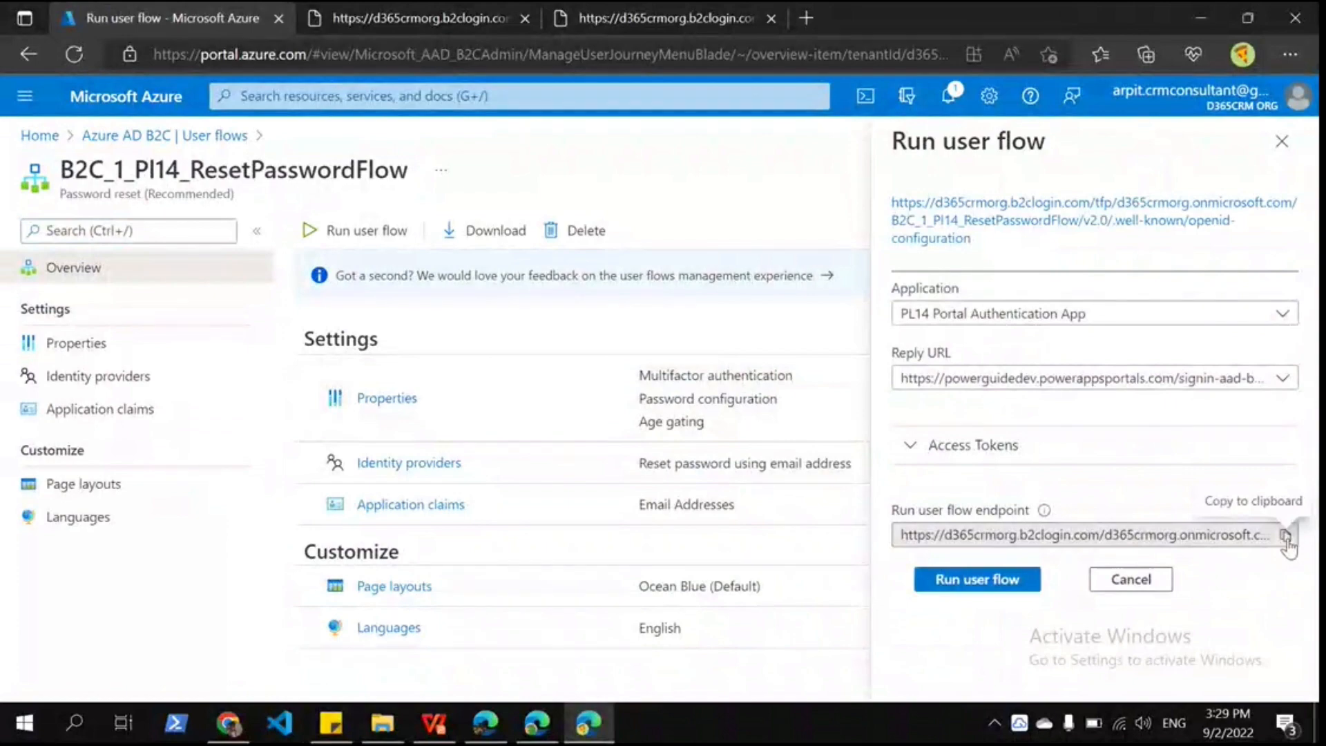
pyautogui.click(1286, 538)
pyautogui.click(499, 728)
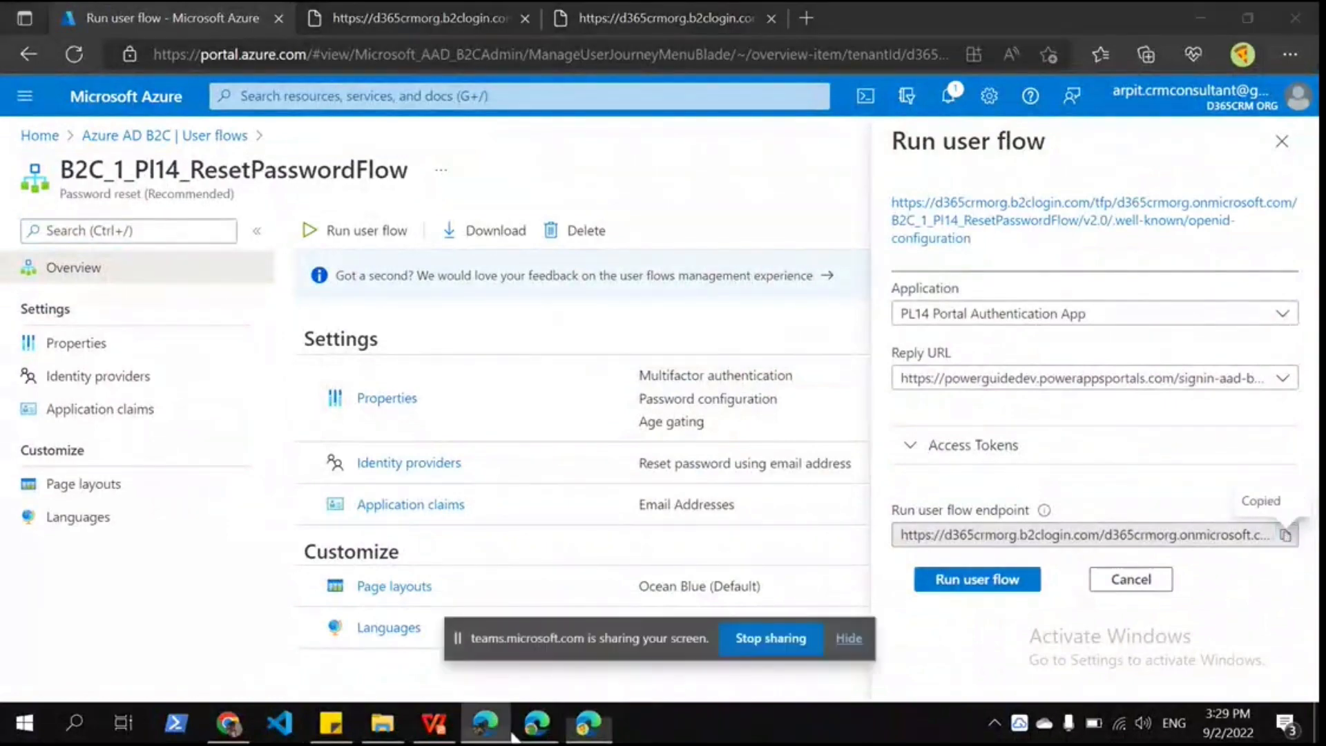
pyautogui.click(536, 731)
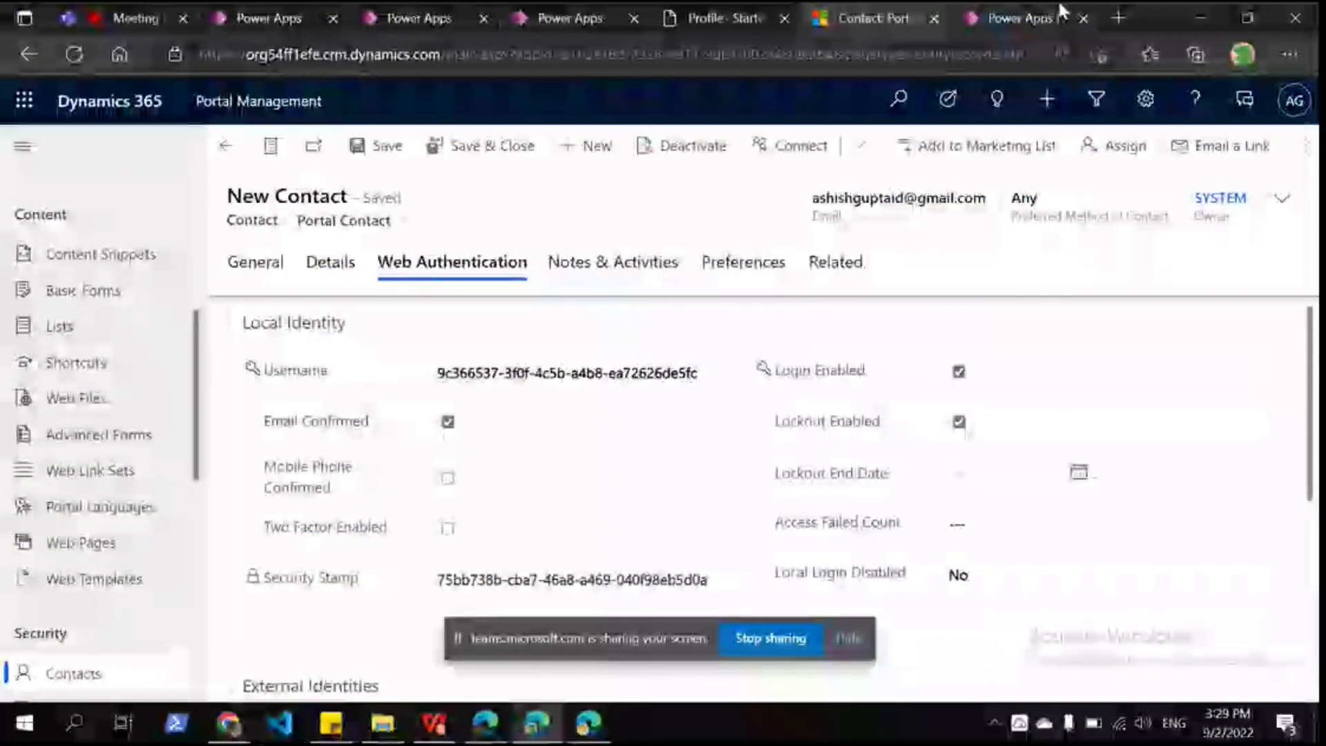
# Step: Return to the Contoso Ltd portal Profile page and open the signed-in user's account dropdown
pyautogui.click(721, 18)
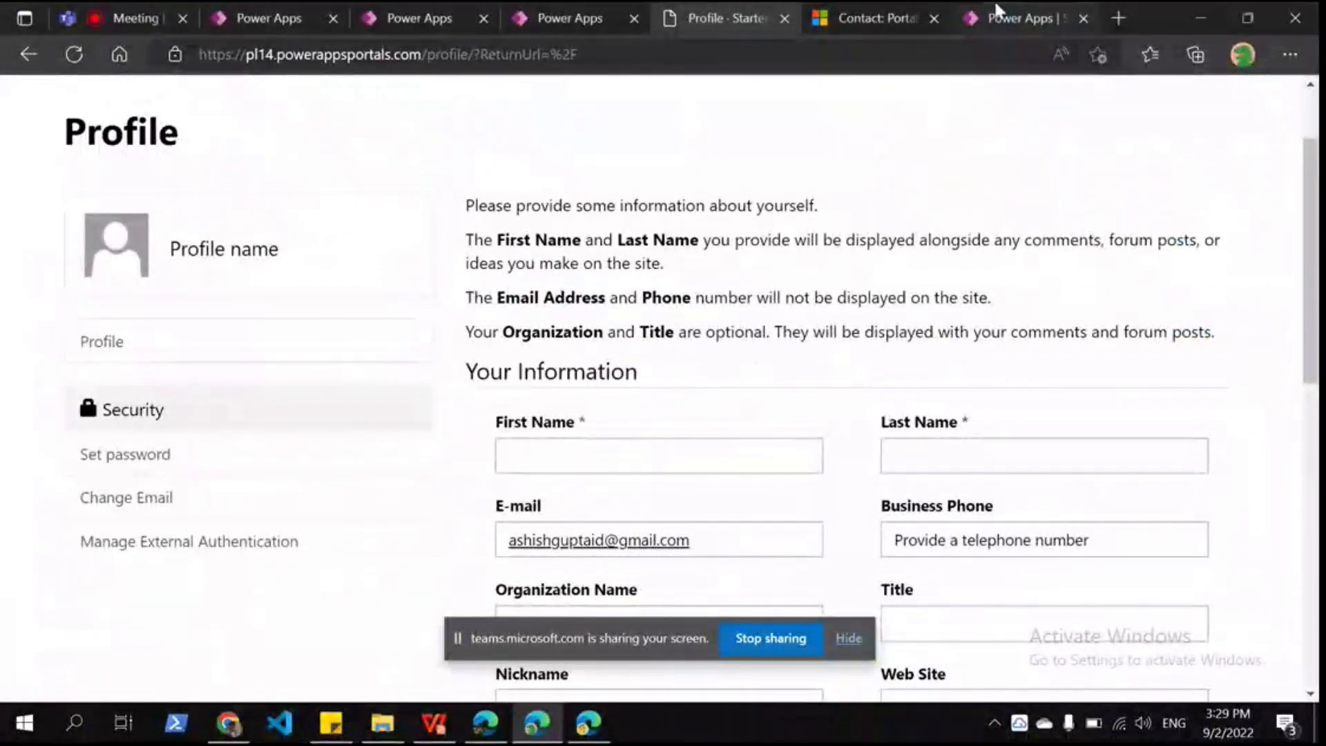
pyautogui.scroll(2, 1162, 138)
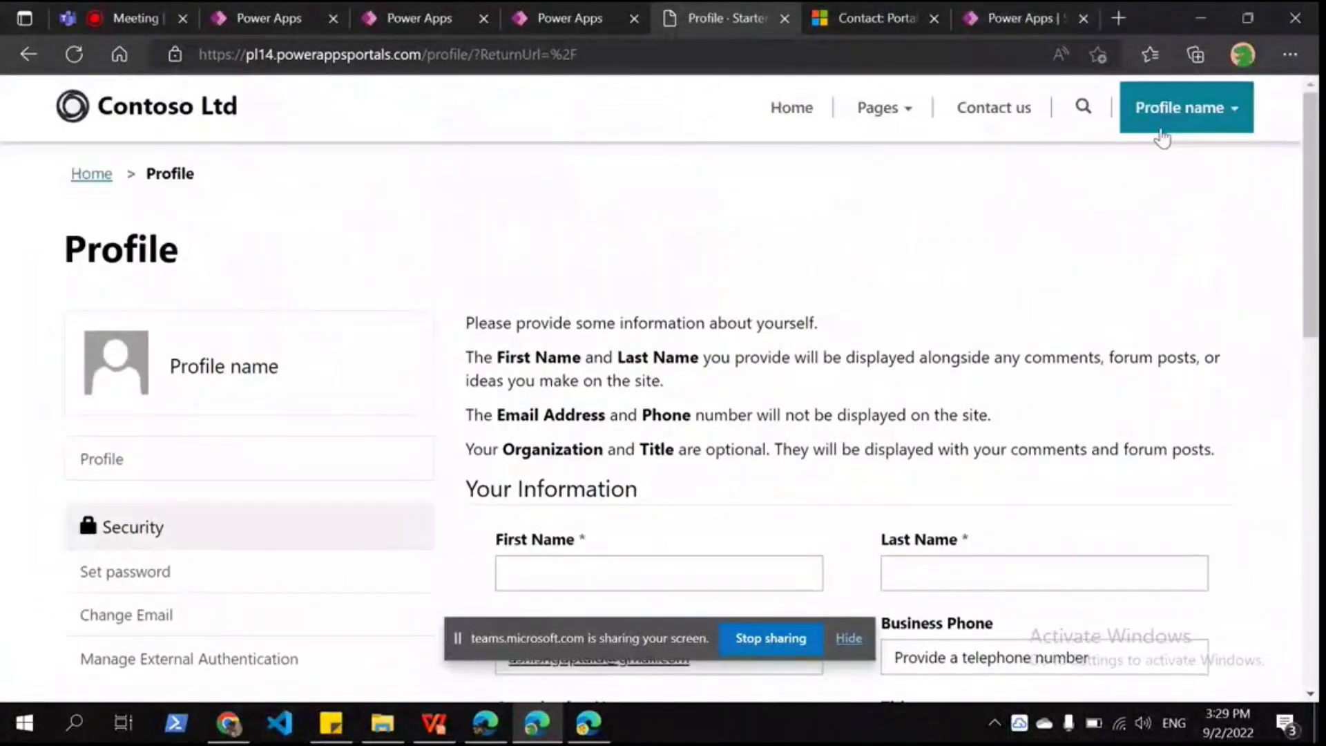
pyautogui.click(1160, 130)
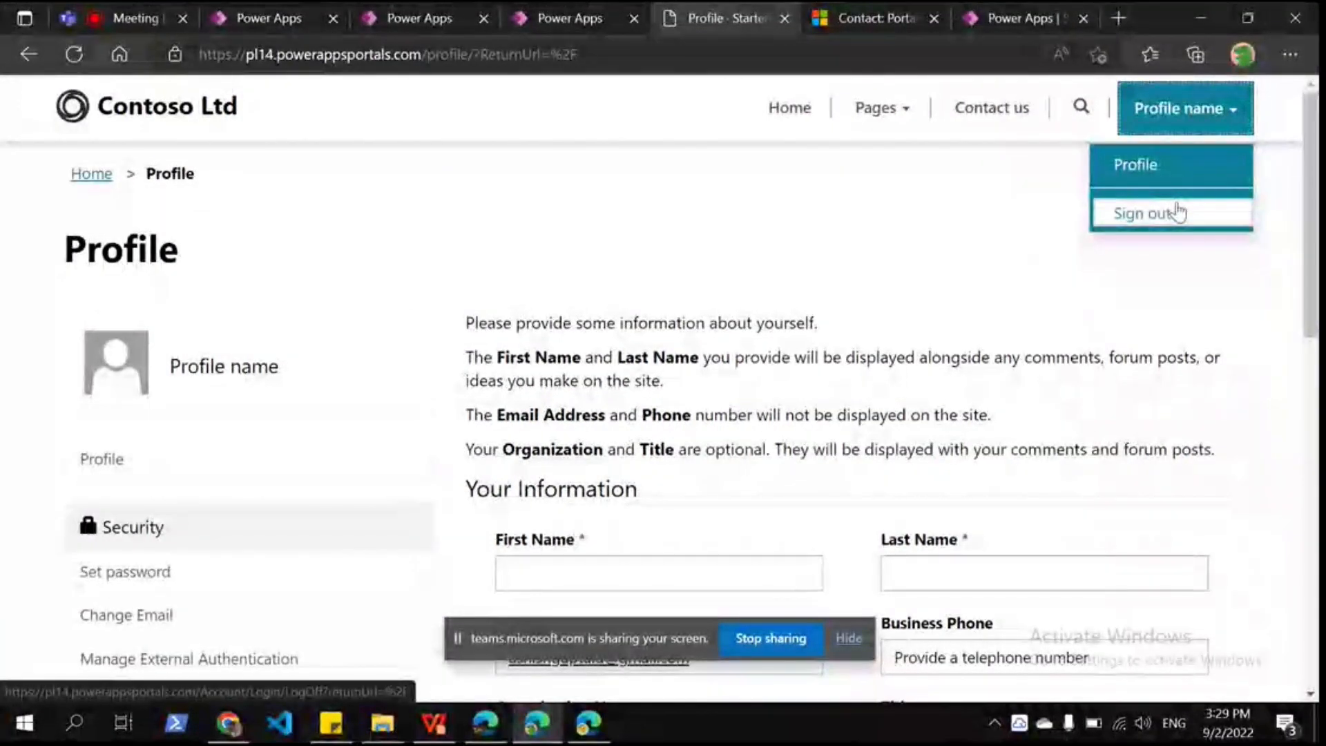
# Step: Sign out of the portal and load the copied password reset flow address
pyautogui.click(1178, 213)
pyautogui.click(570, 55)
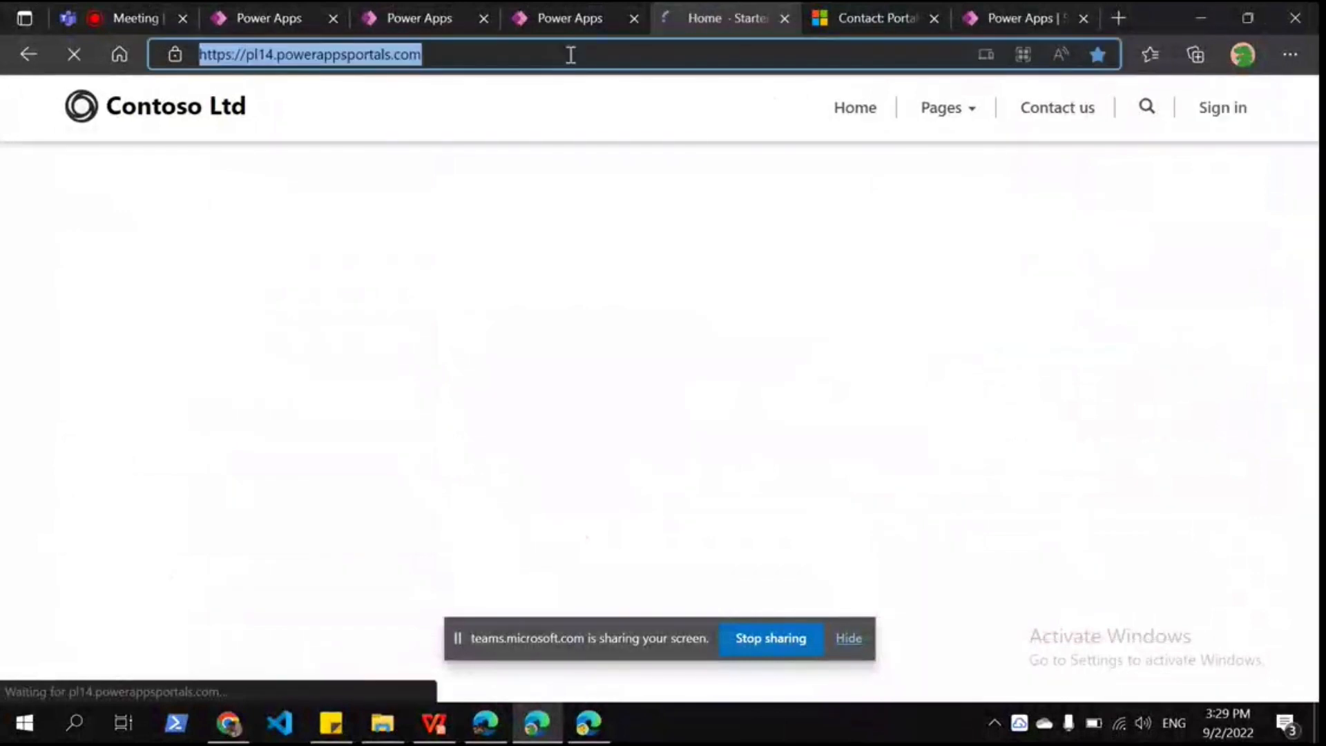
pyautogui.hotkey('ctrl', 'v')
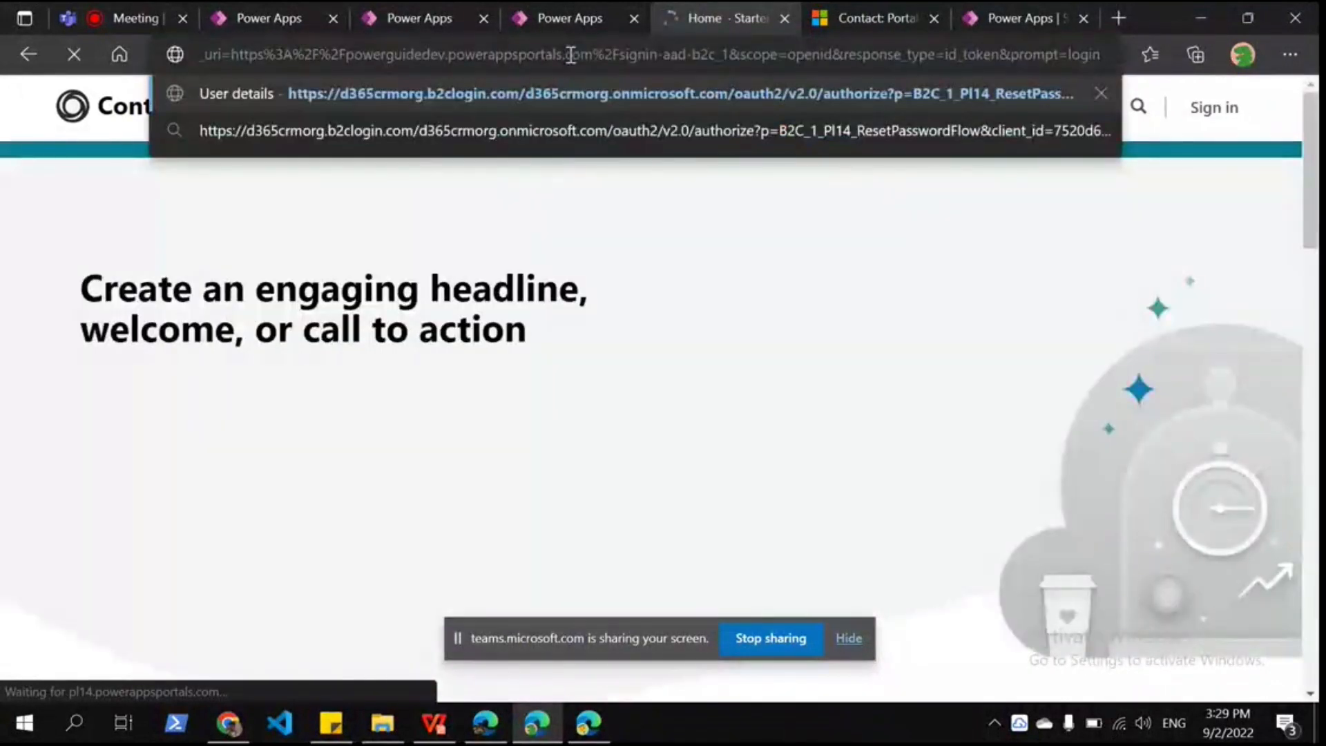
pyautogui.click(572, 130)
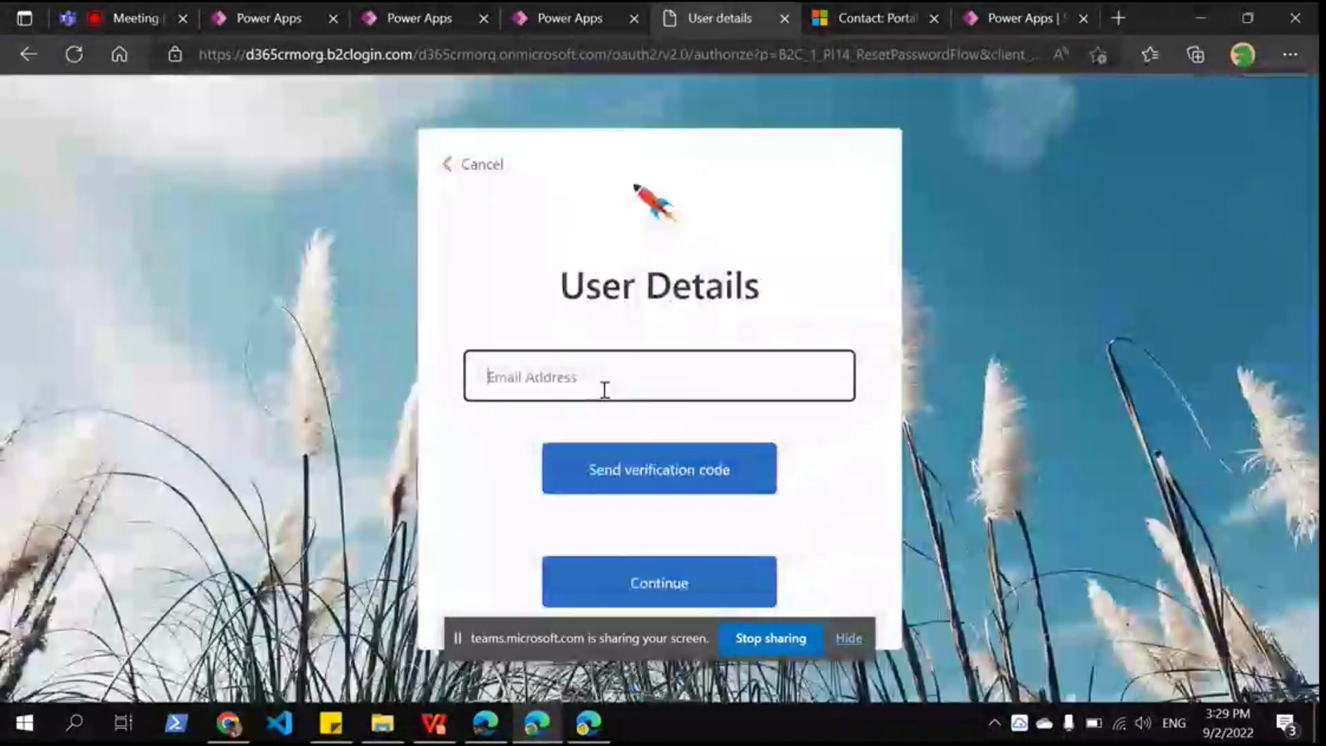
# Step: Fill in the contact's saved e-mail, send the verification code, then show the Use Case 2 slide
pyautogui.click(604, 390)
pyautogui.click(503, 315)
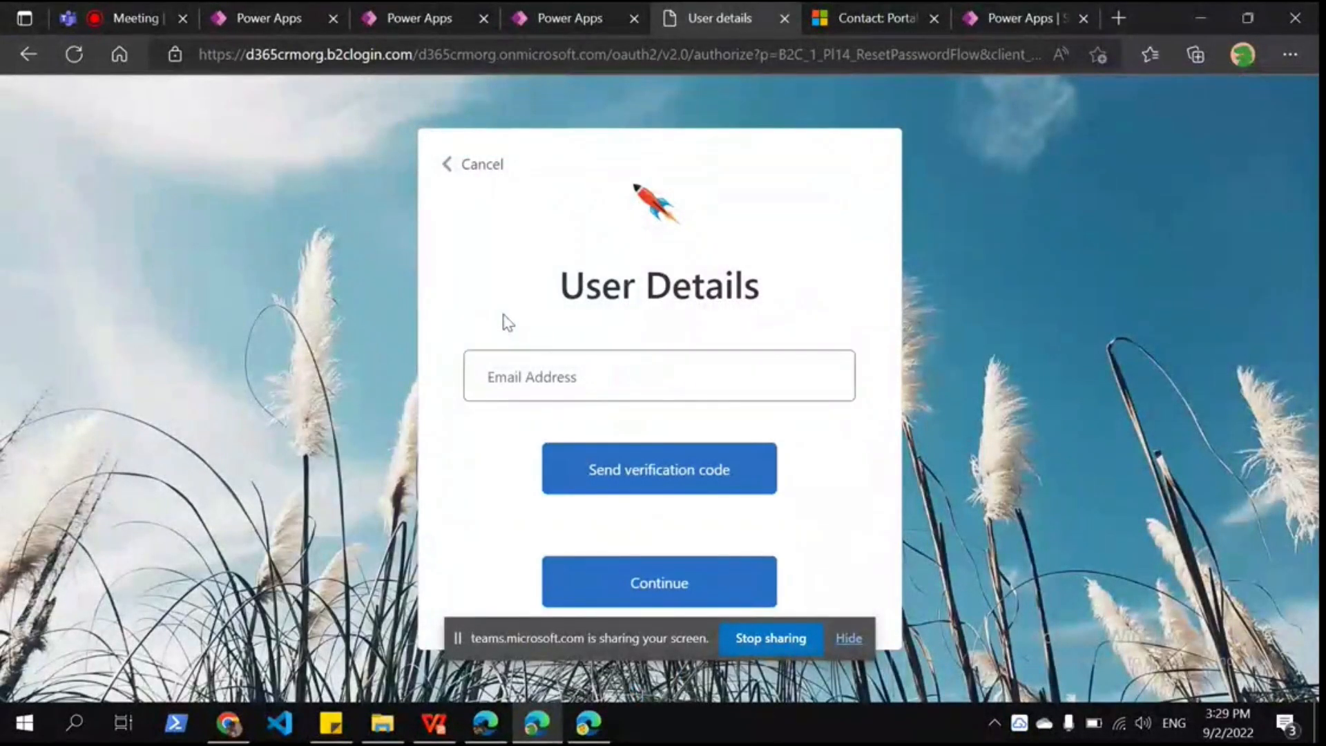
pyautogui.click(562, 367)
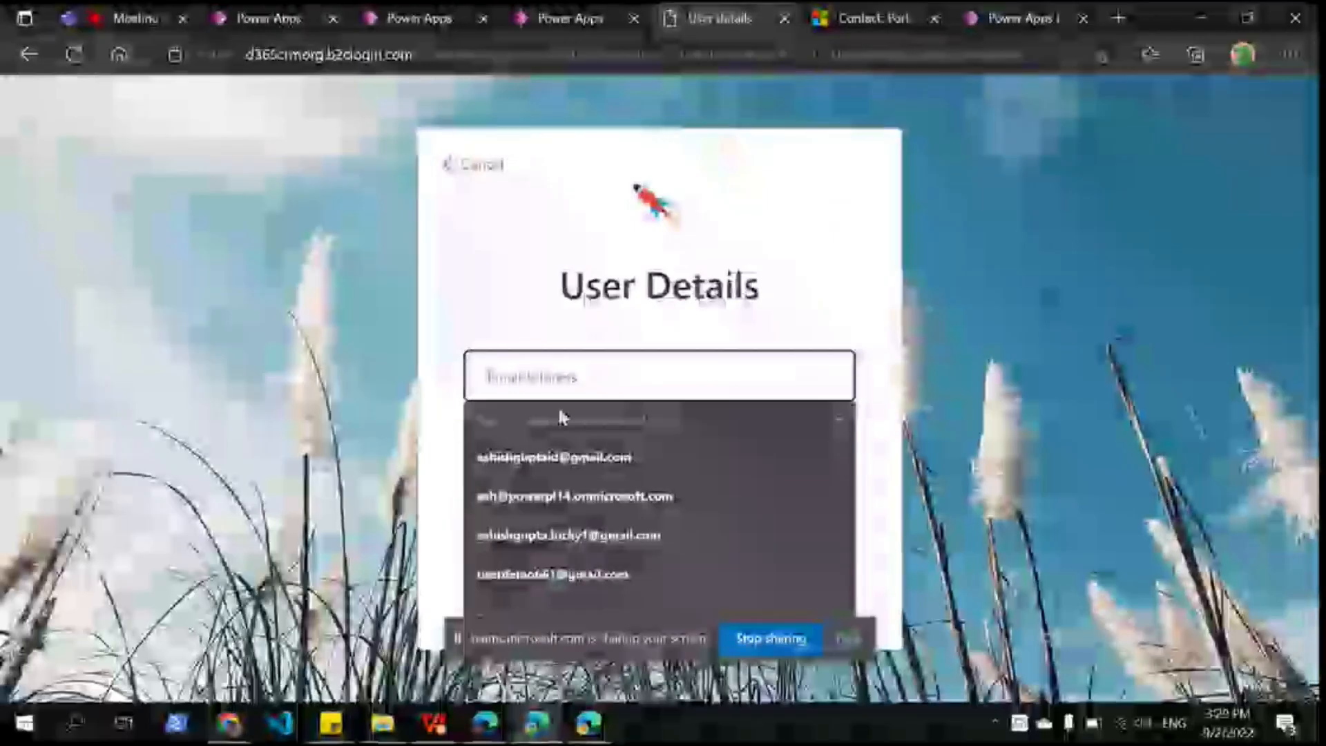
pyautogui.click(573, 456)
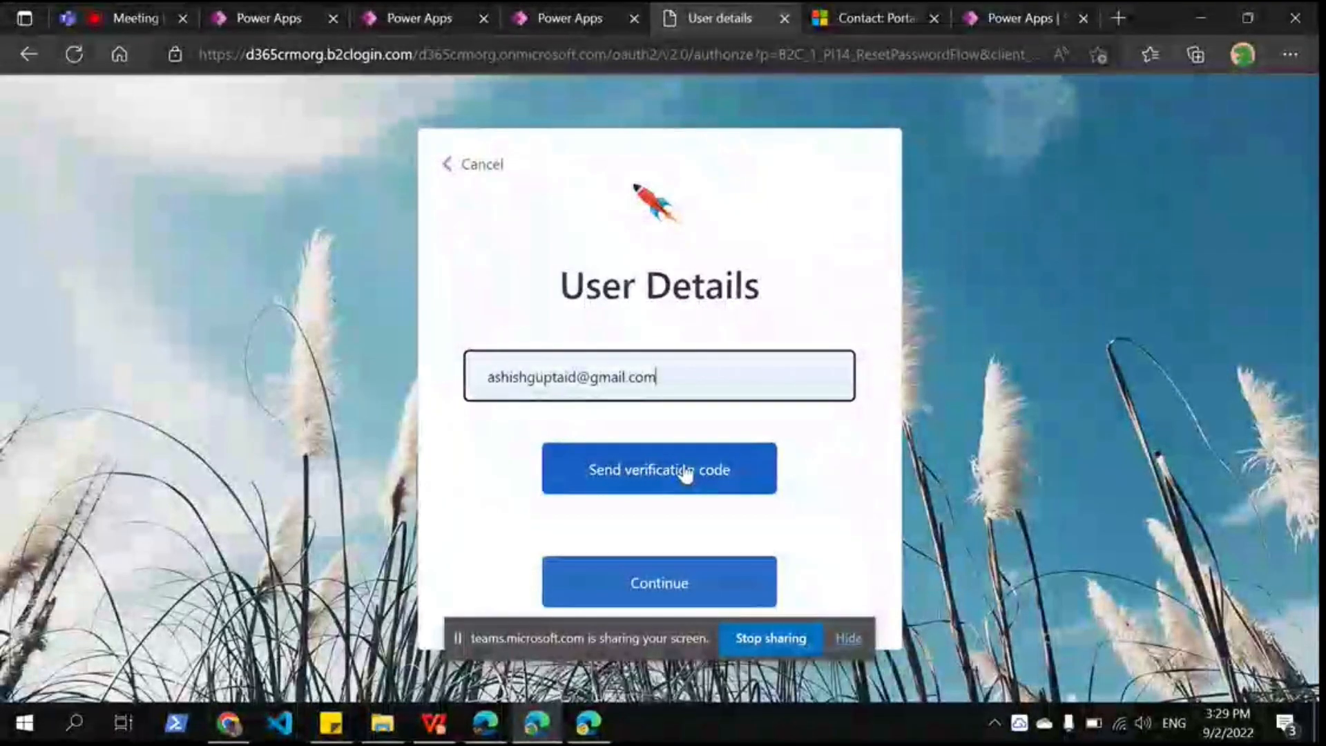
pyautogui.click(686, 471)
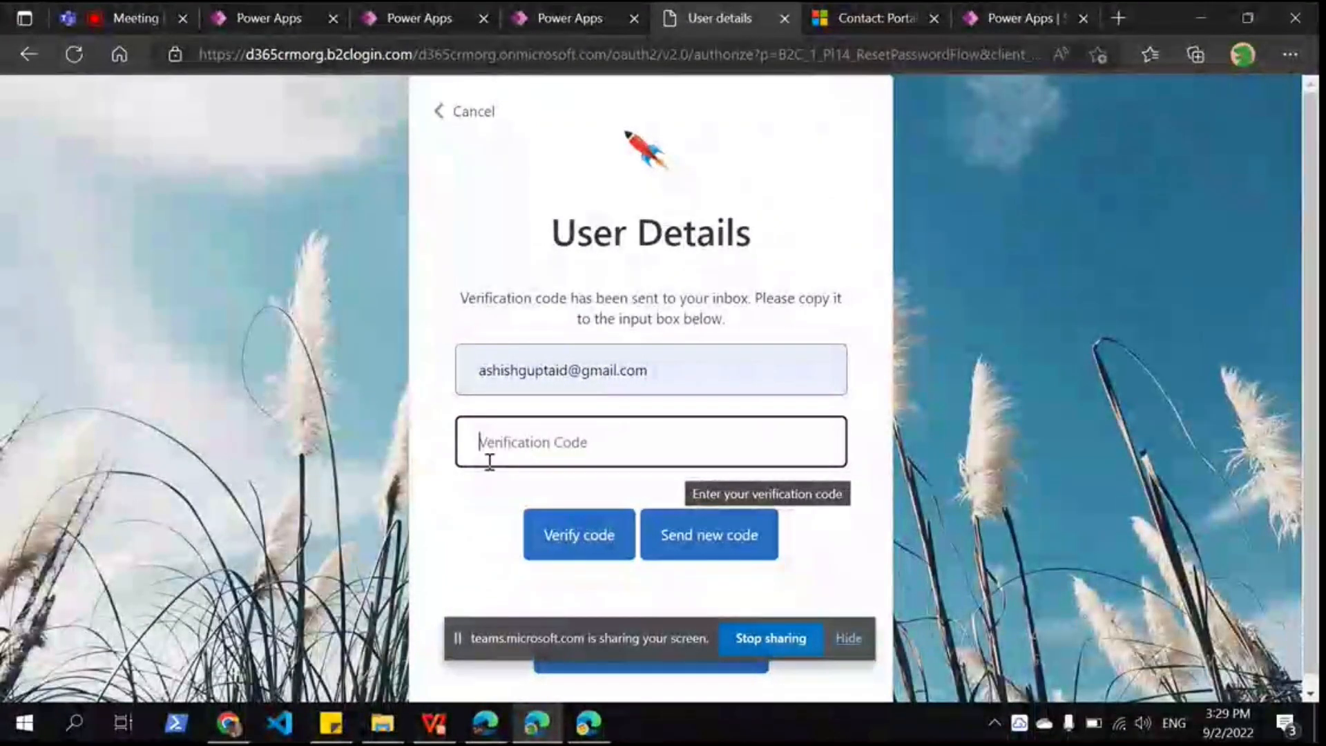
pyautogui.click(435, 723)
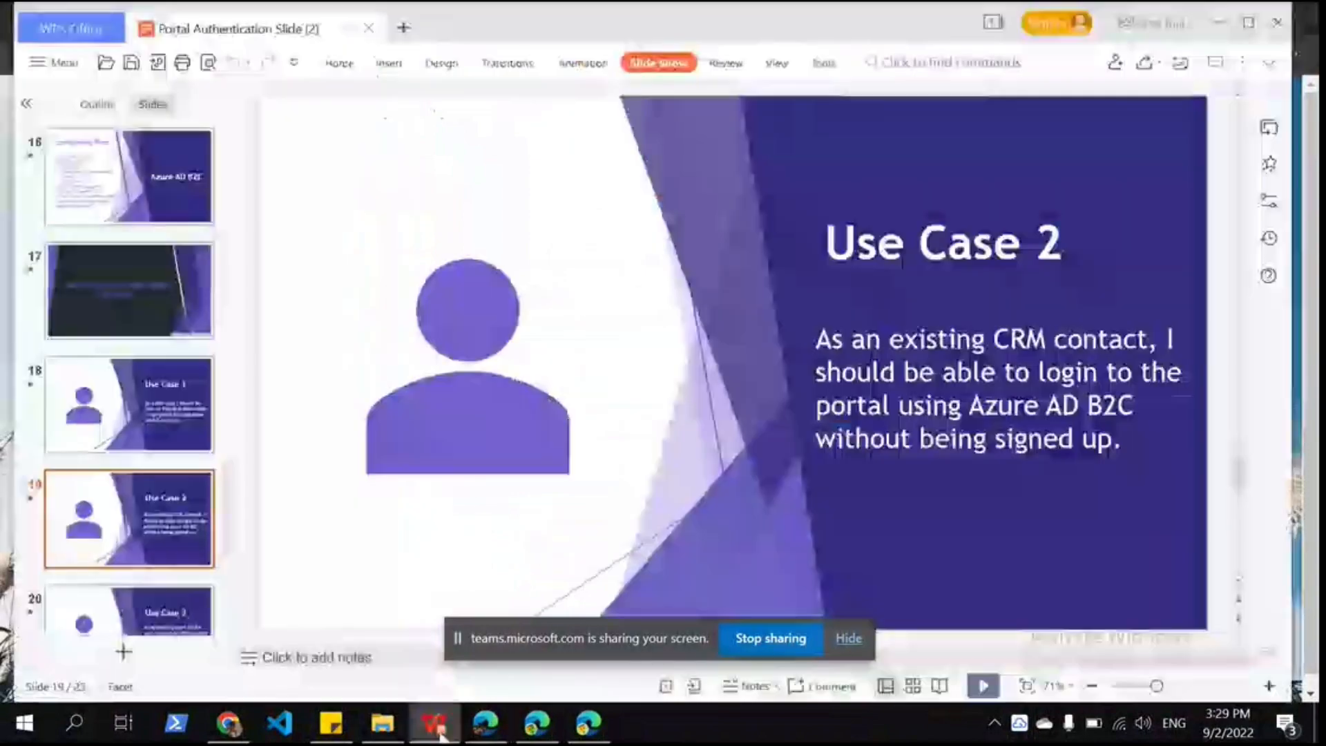
# Step: Advance the deck to slide 20, 'Use Case 3', then return to the verification-code page
pyautogui.scroll(-1, 703, 327)
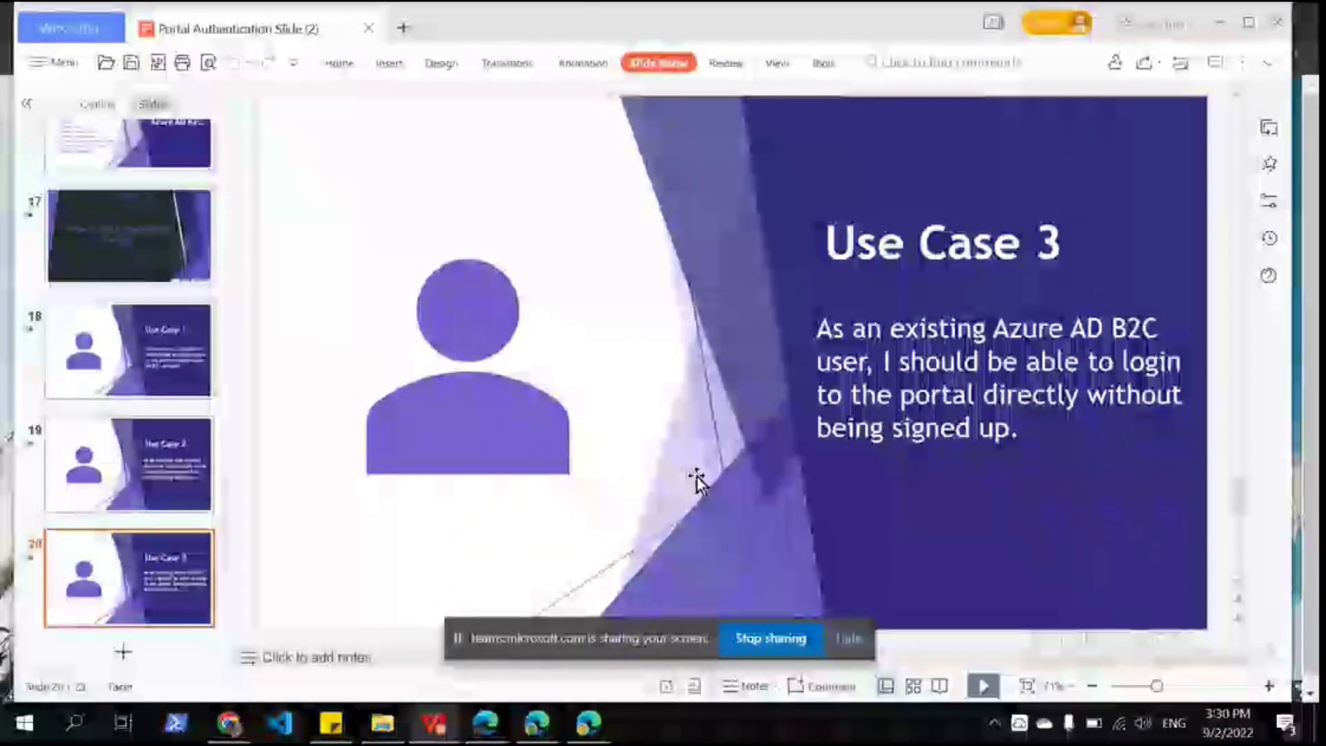
pyautogui.moveTo(542, 729)
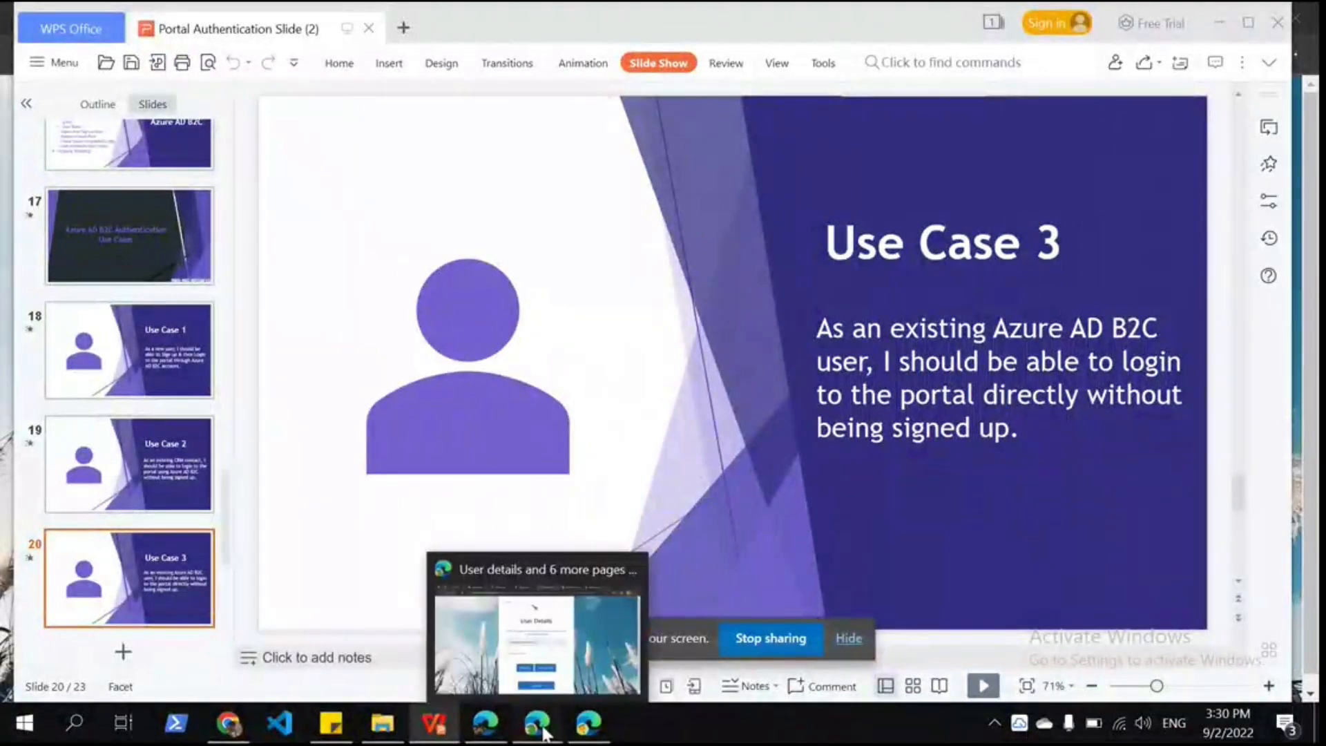
pyautogui.click(542, 731)
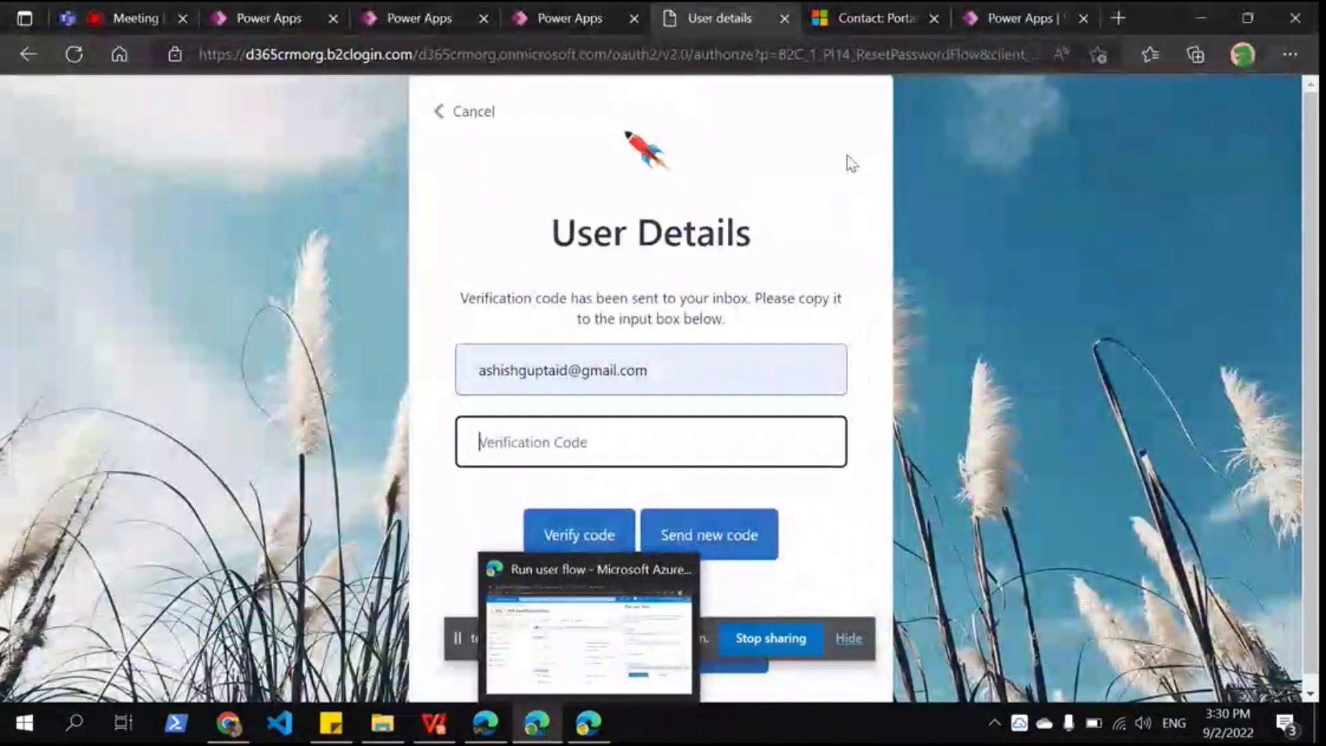
# Step: Delete the New Contact record, leaving 216 active contacts, then switch back to the presentation
pyautogui.hotkey('ctrl', 'Tab')
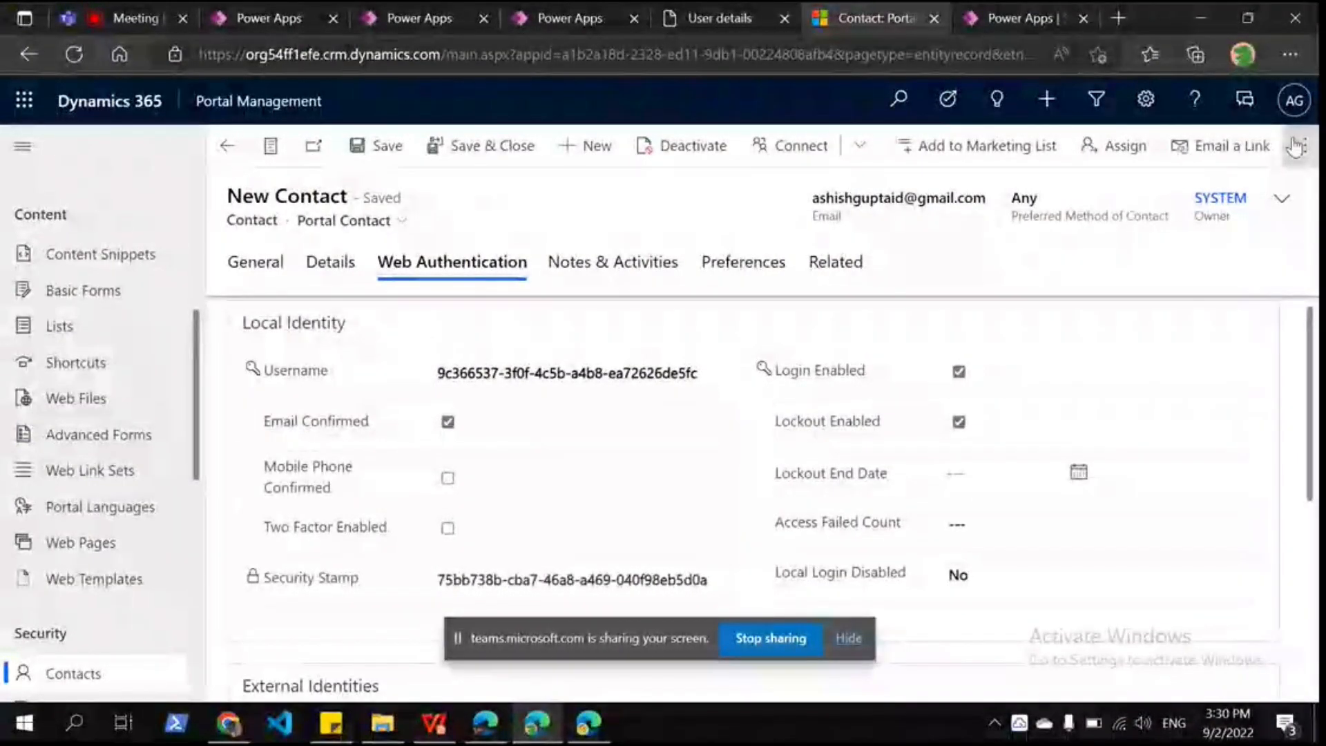
pyautogui.click(1295, 147)
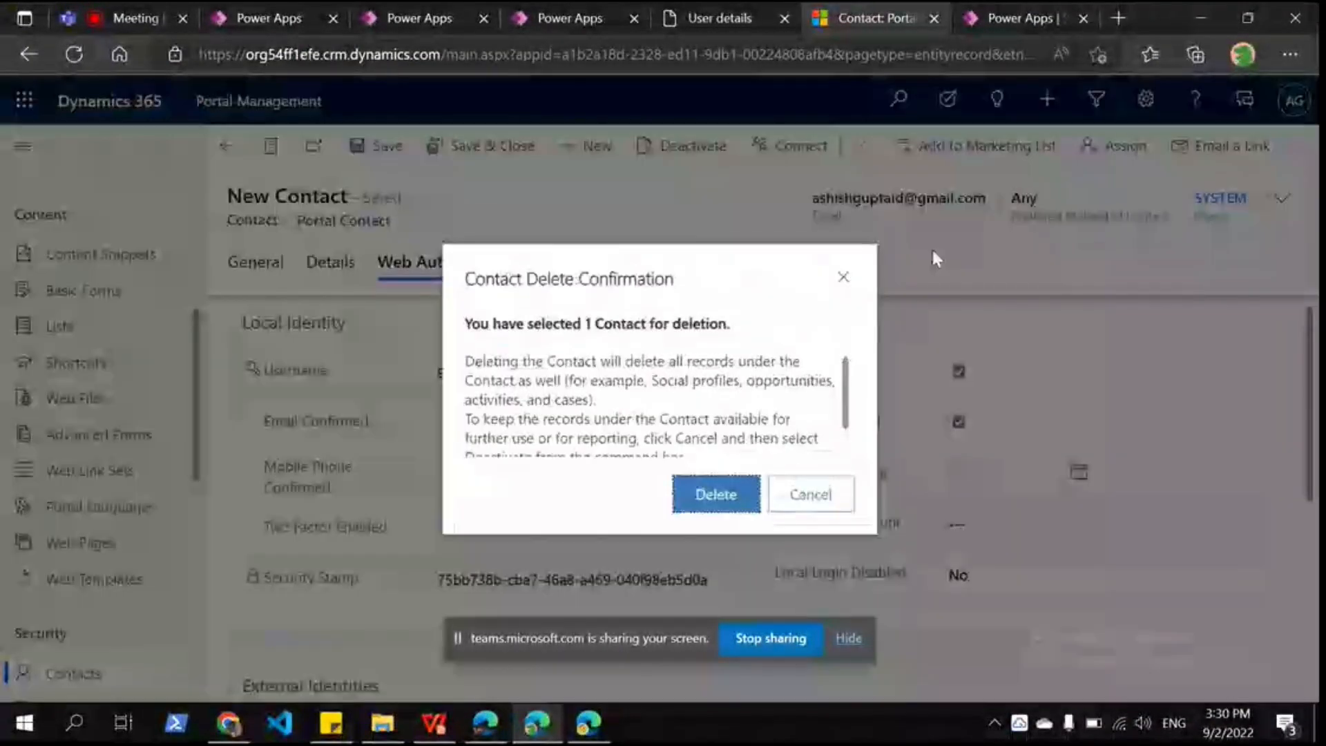
pyautogui.click(721, 495)
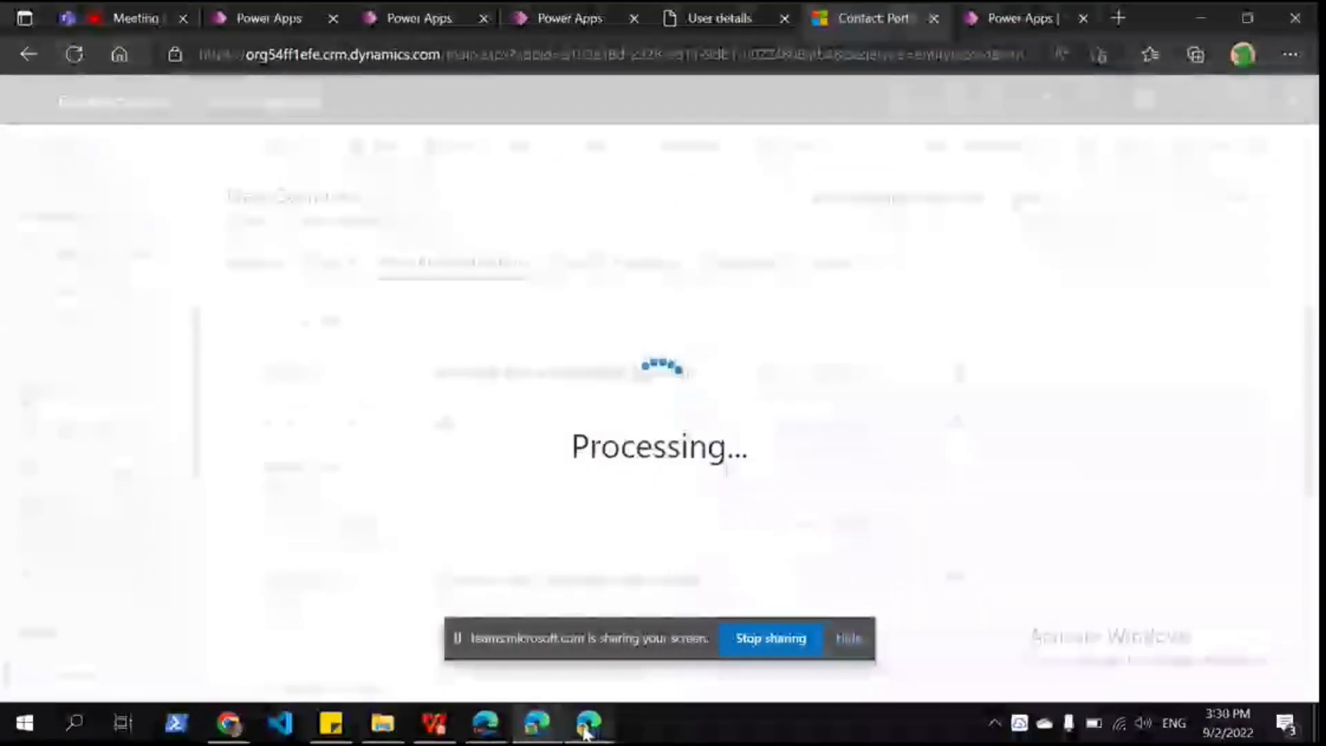
pyautogui.moveTo(584, 731)
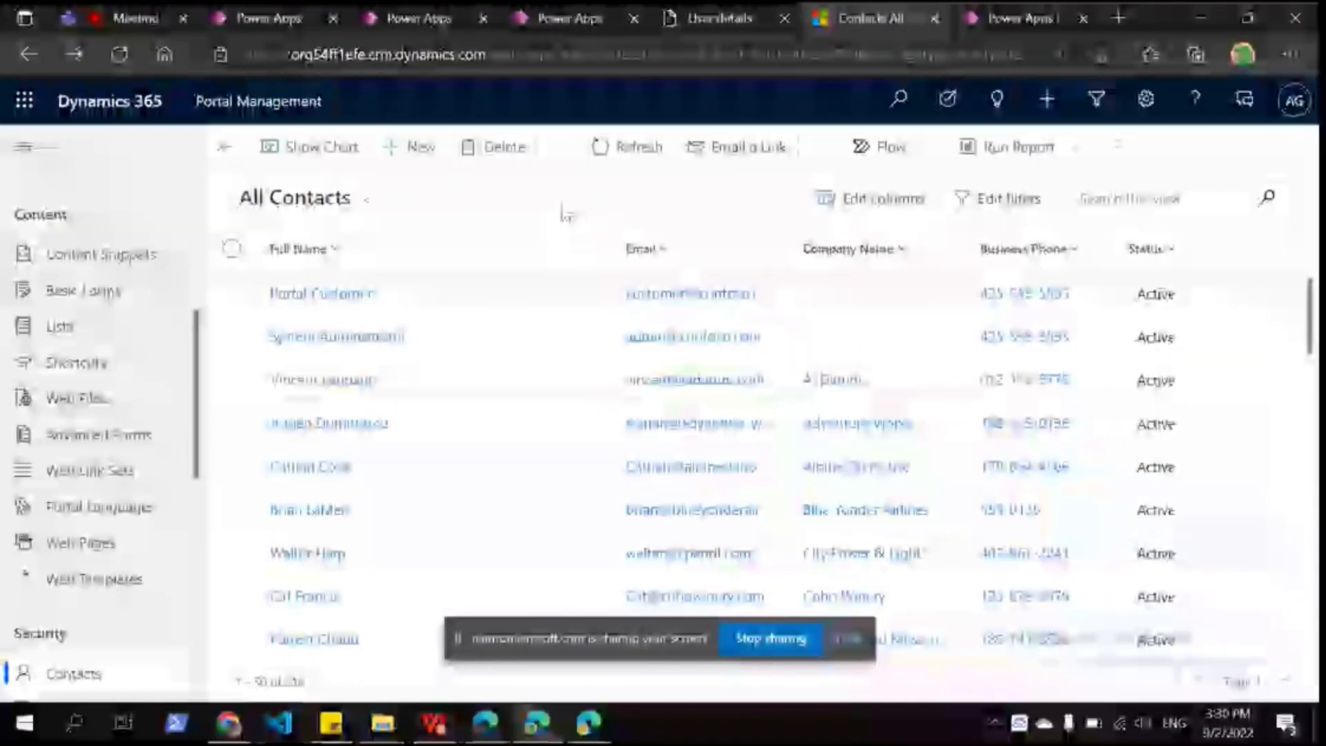
pyautogui.hotkey('alt', 'Tab')
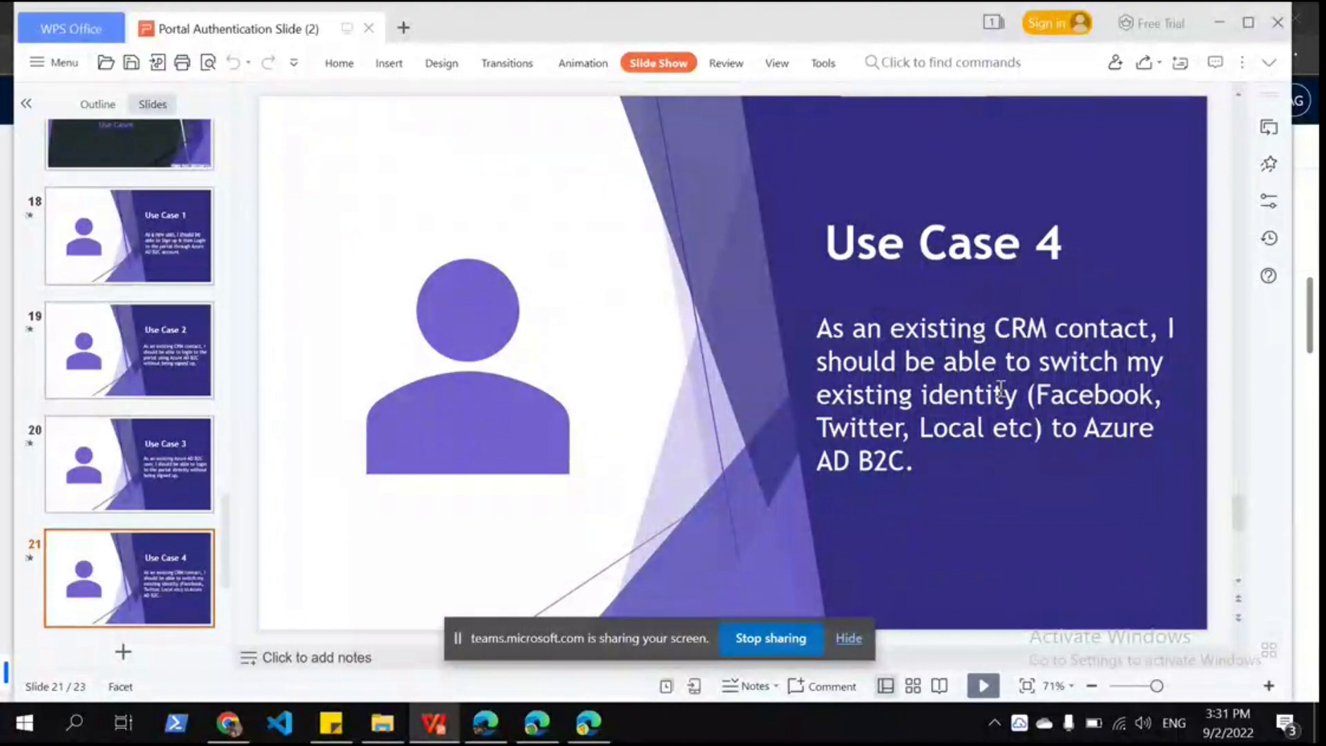
# Step: Return from the Use Case 4 slide to the All Contacts list in Edge
pyautogui.click(536, 736)
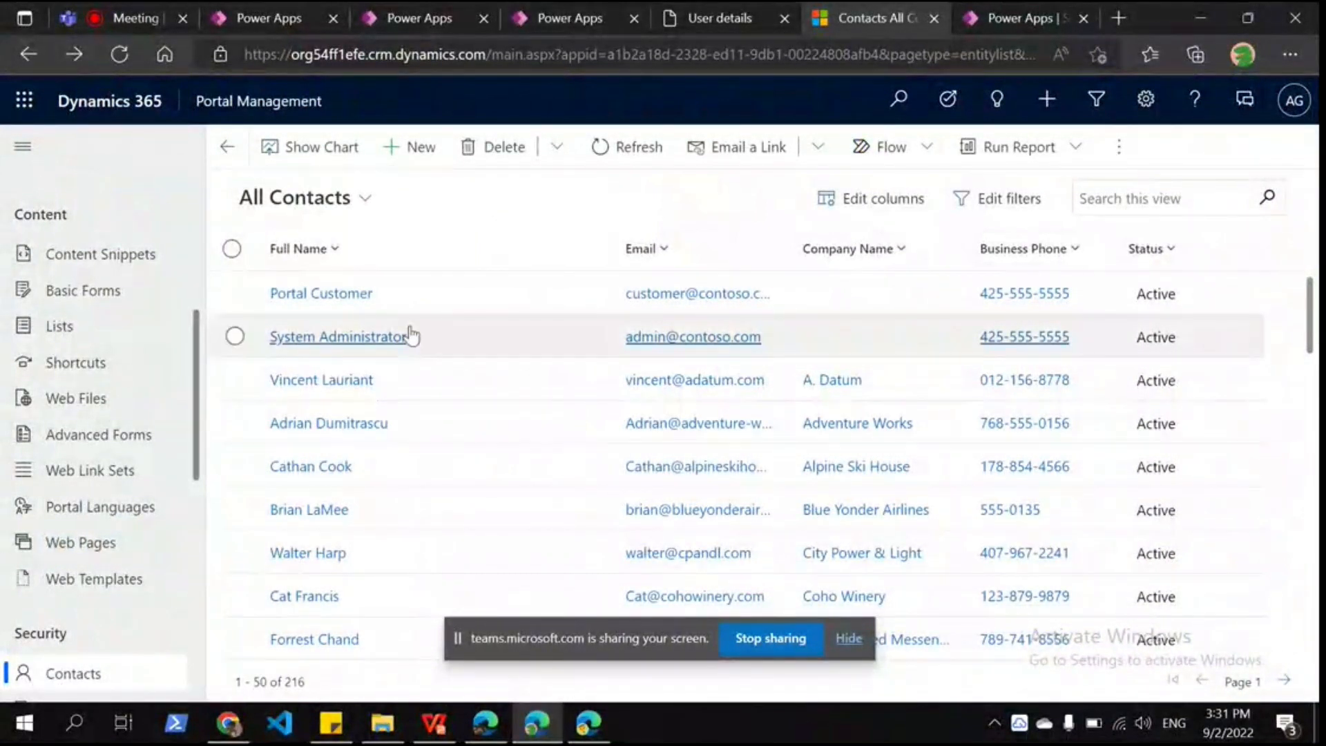
# Step: Search Site Settings for *deprecated* and open Authentication/Registration/LocalLoginDeprecated
pyautogui.scroll(2, 71, 532)
pyautogui.scroll(2, 71, 532)
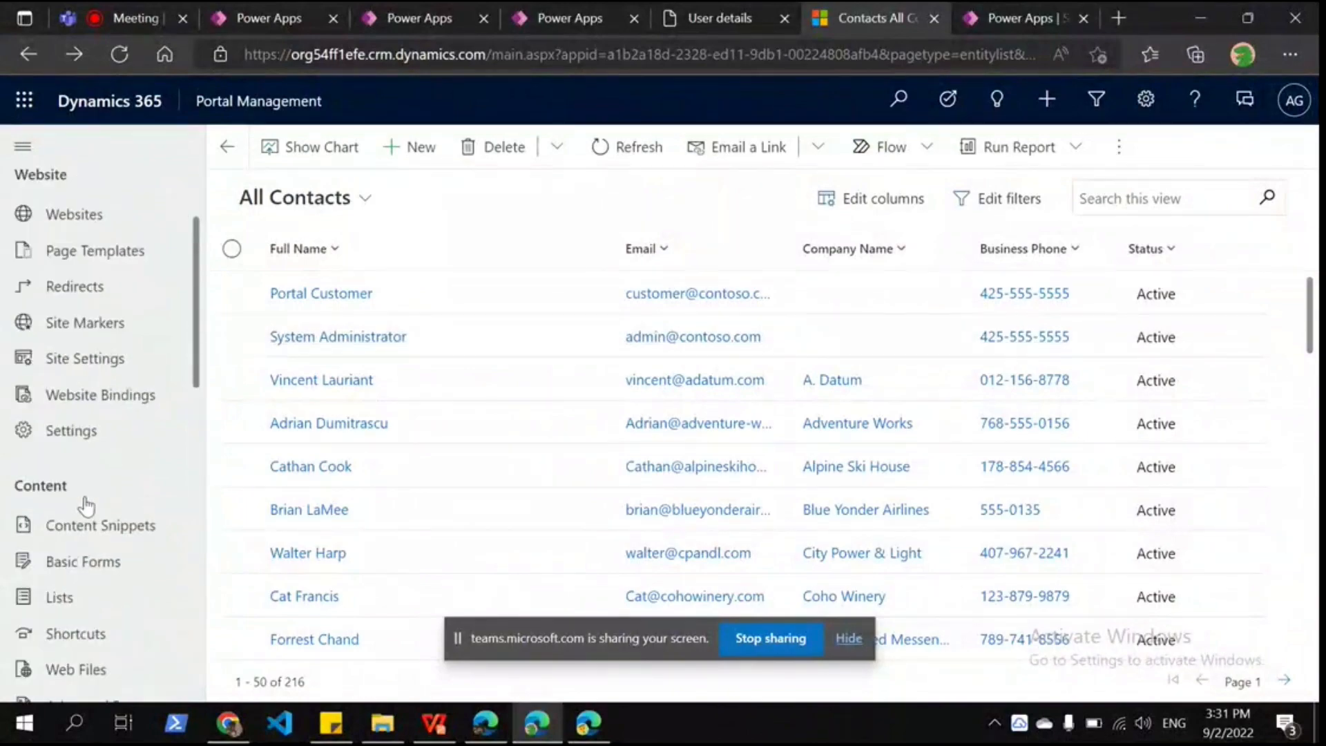
pyautogui.click(85, 357)
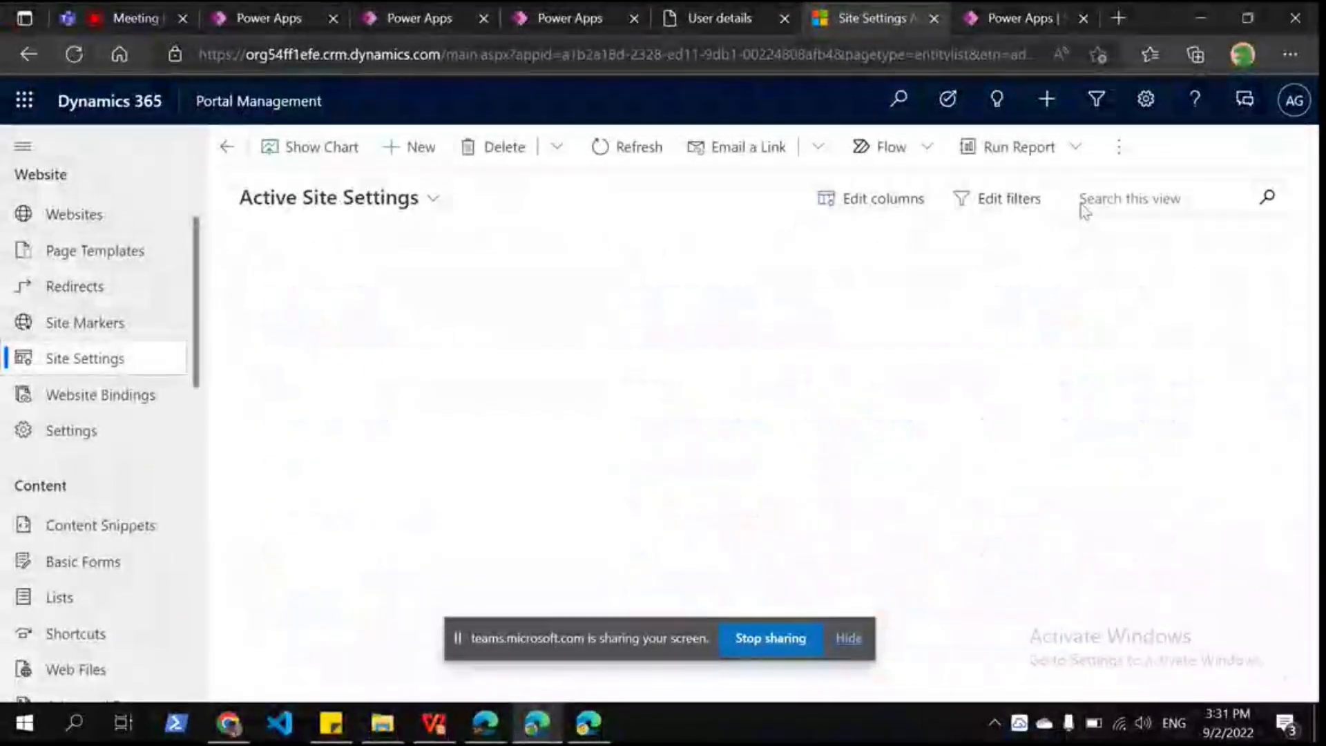
pyautogui.click(1135, 196)
pyautogui.write('*')
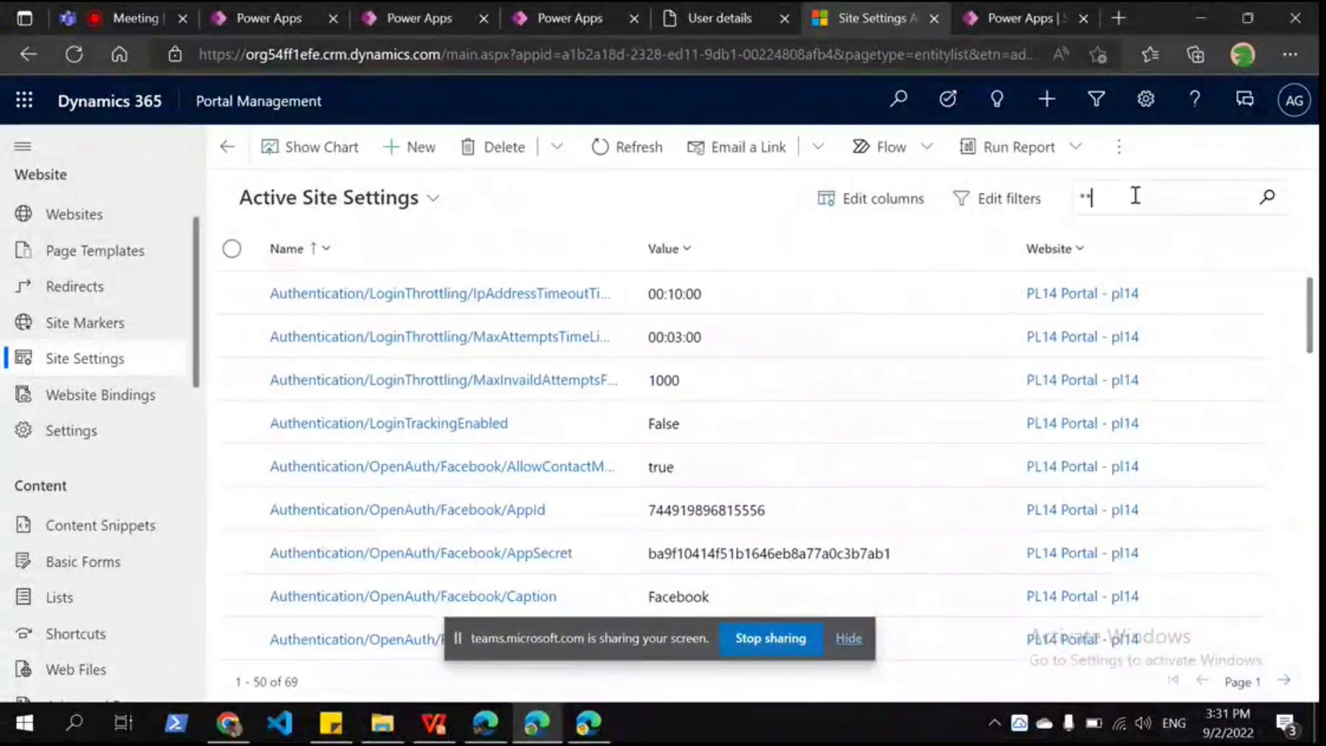
pyautogui.write('deprecated*')
pyautogui.press('Return')
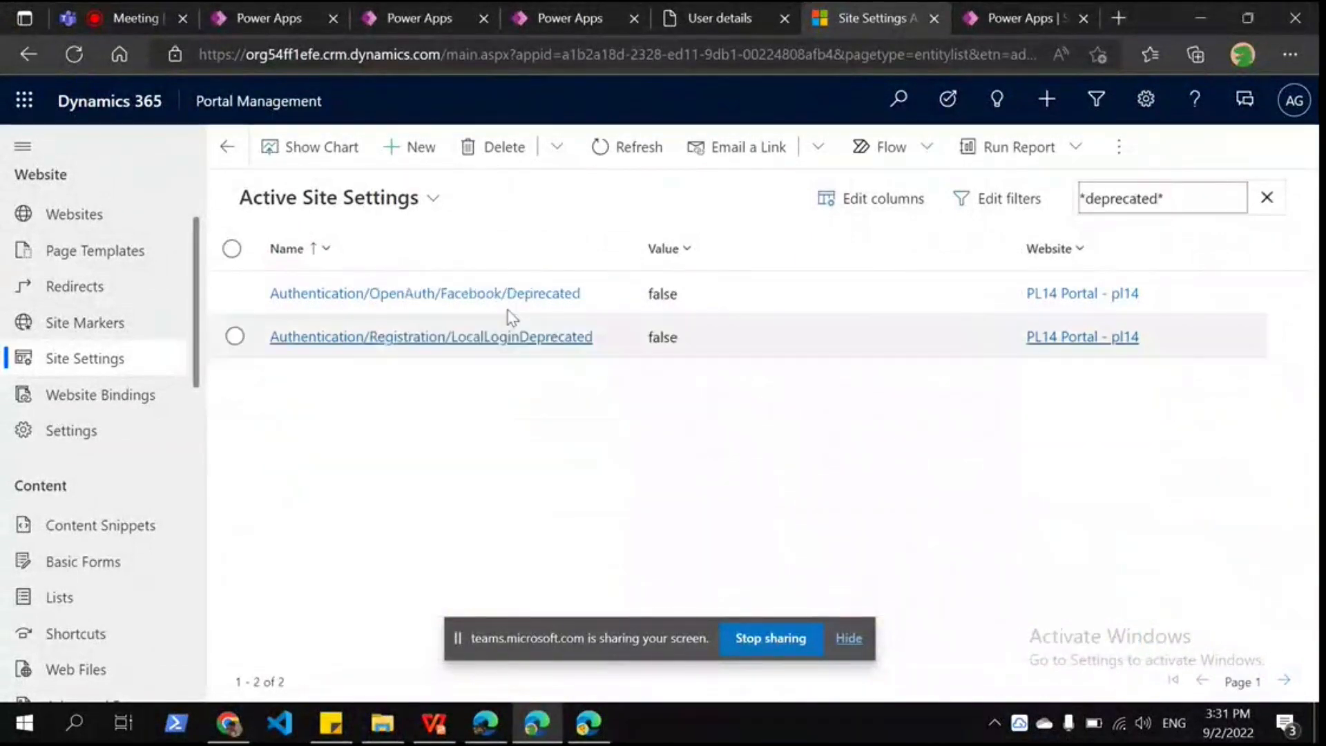
pyautogui.click(511, 336)
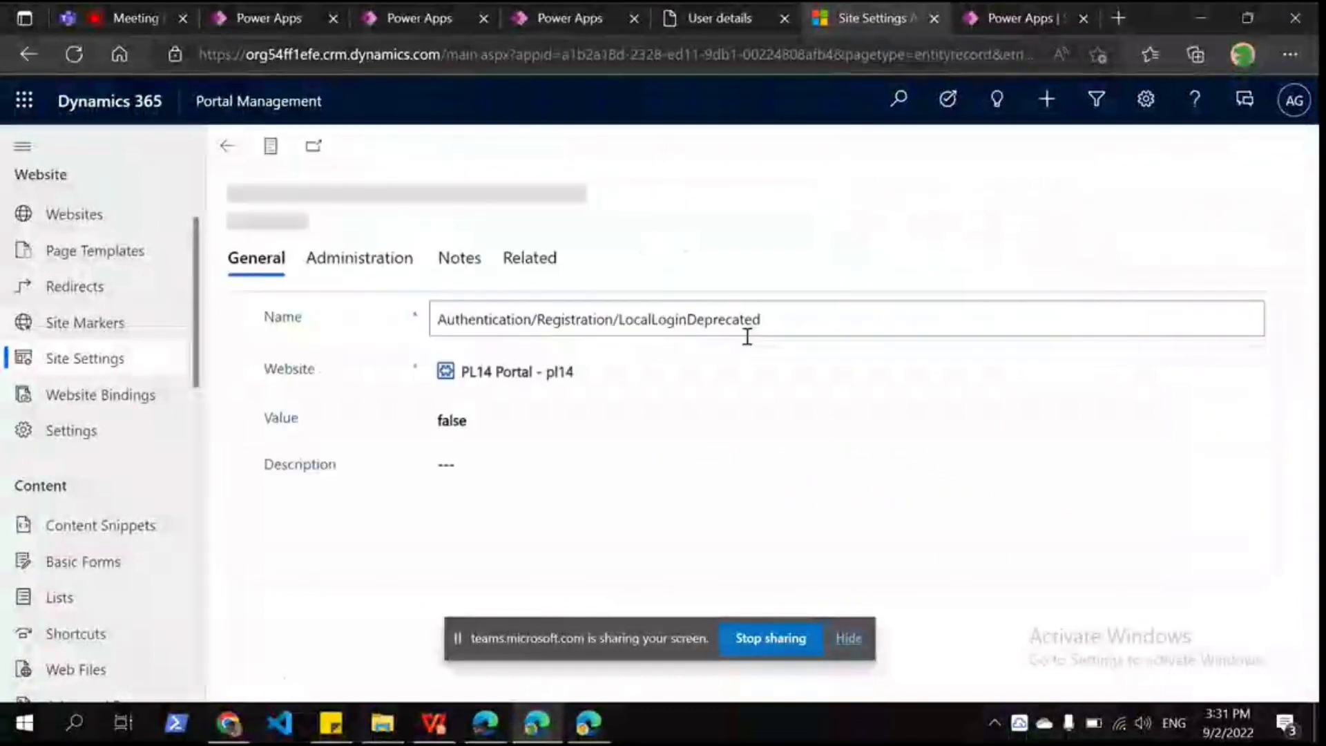
# Step: Change the setting's Value from false to true and save it
pyautogui.click(534, 417)
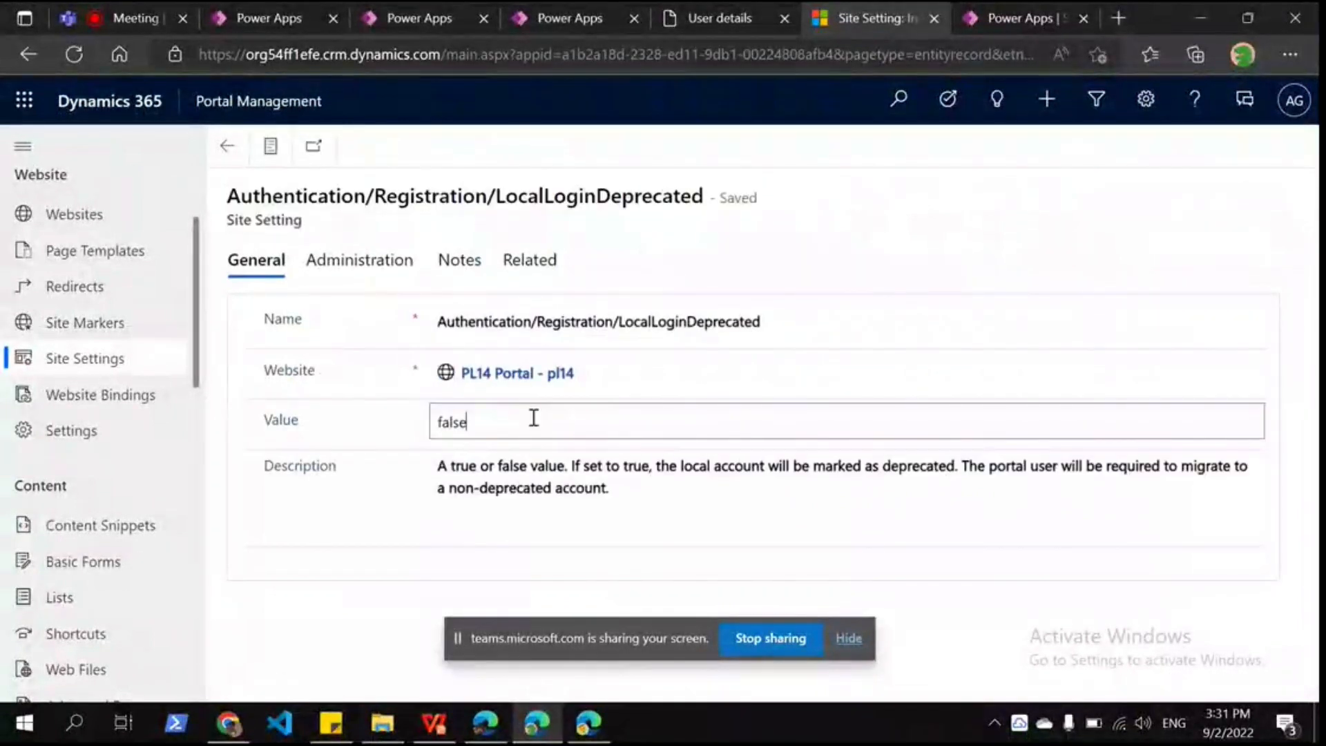
pyautogui.click(783, 304)
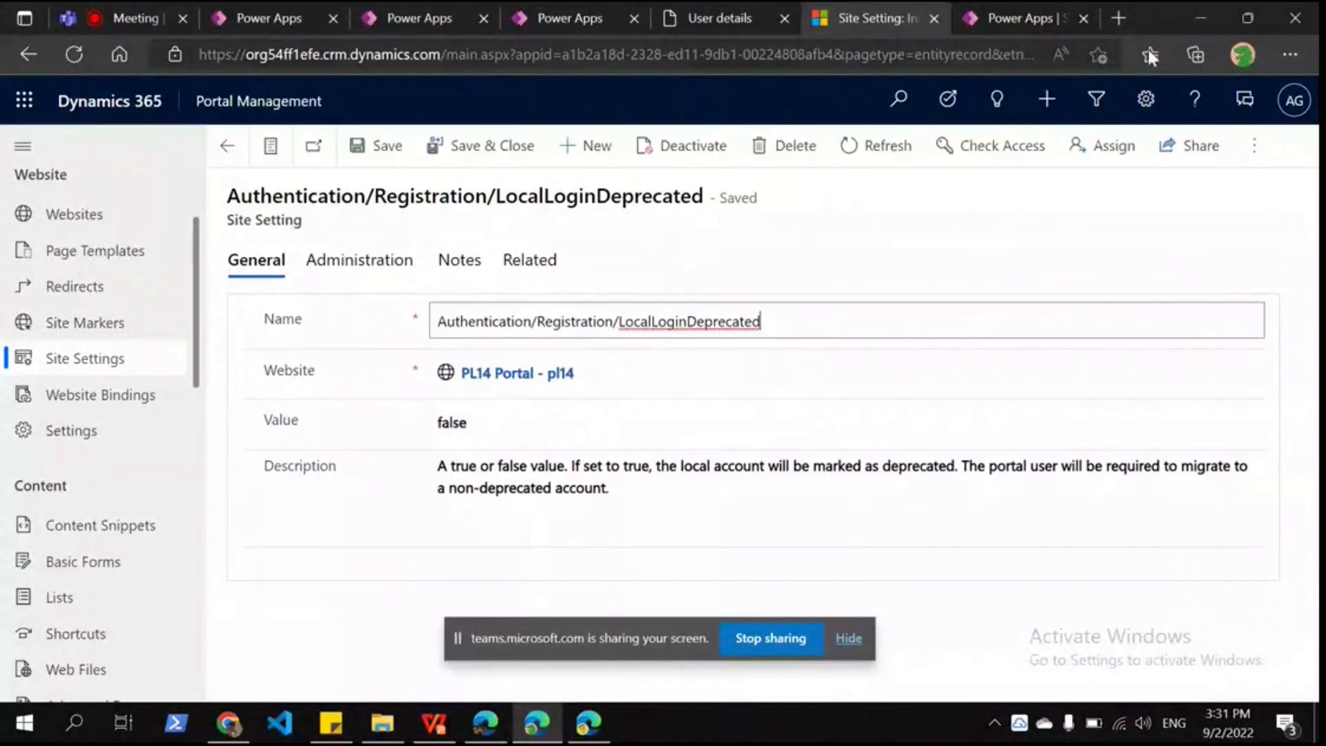
pyautogui.doubleClick(456, 422)
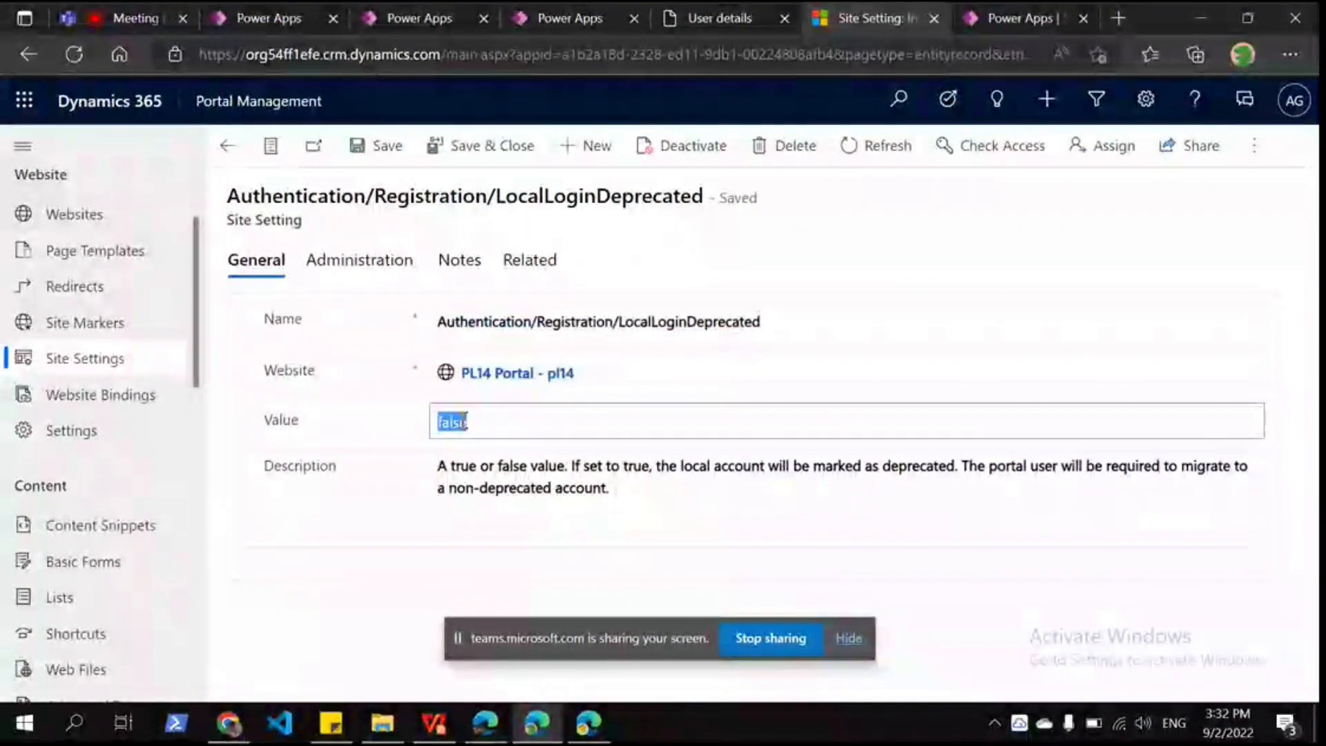
pyautogui.write('true')
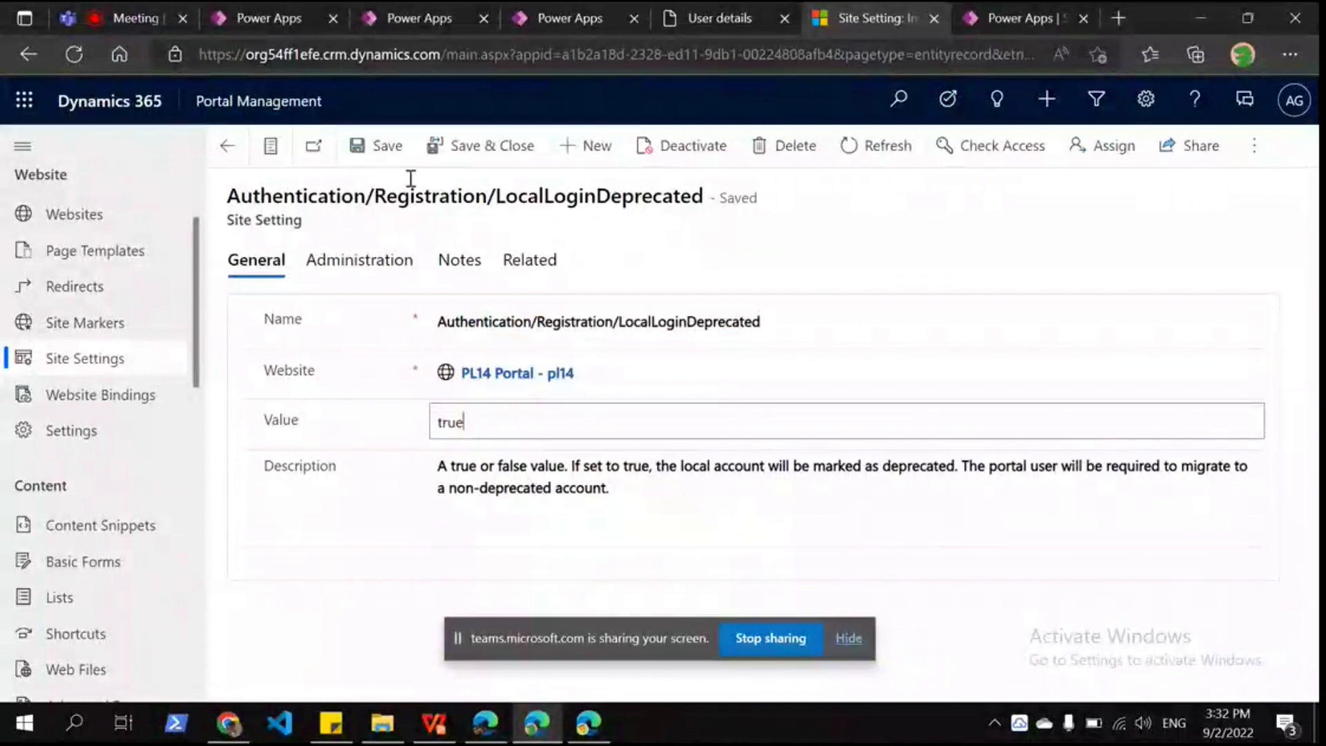
pyautogui.hotkey('ctrl', 's')
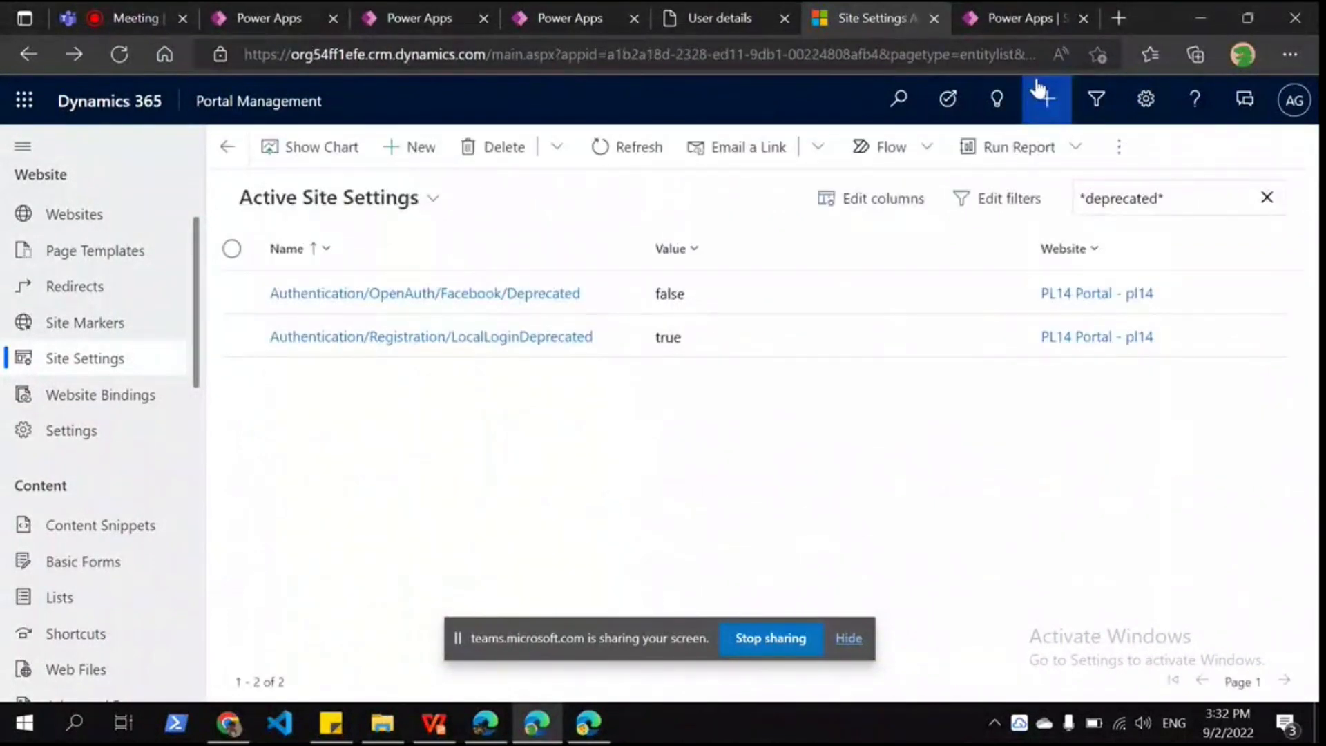
# Step: In a new tab, open the Migrate to Azure AD B2C article from the Authentication Settings bookmark
pyautogui.hotkey('ctrl', 't')
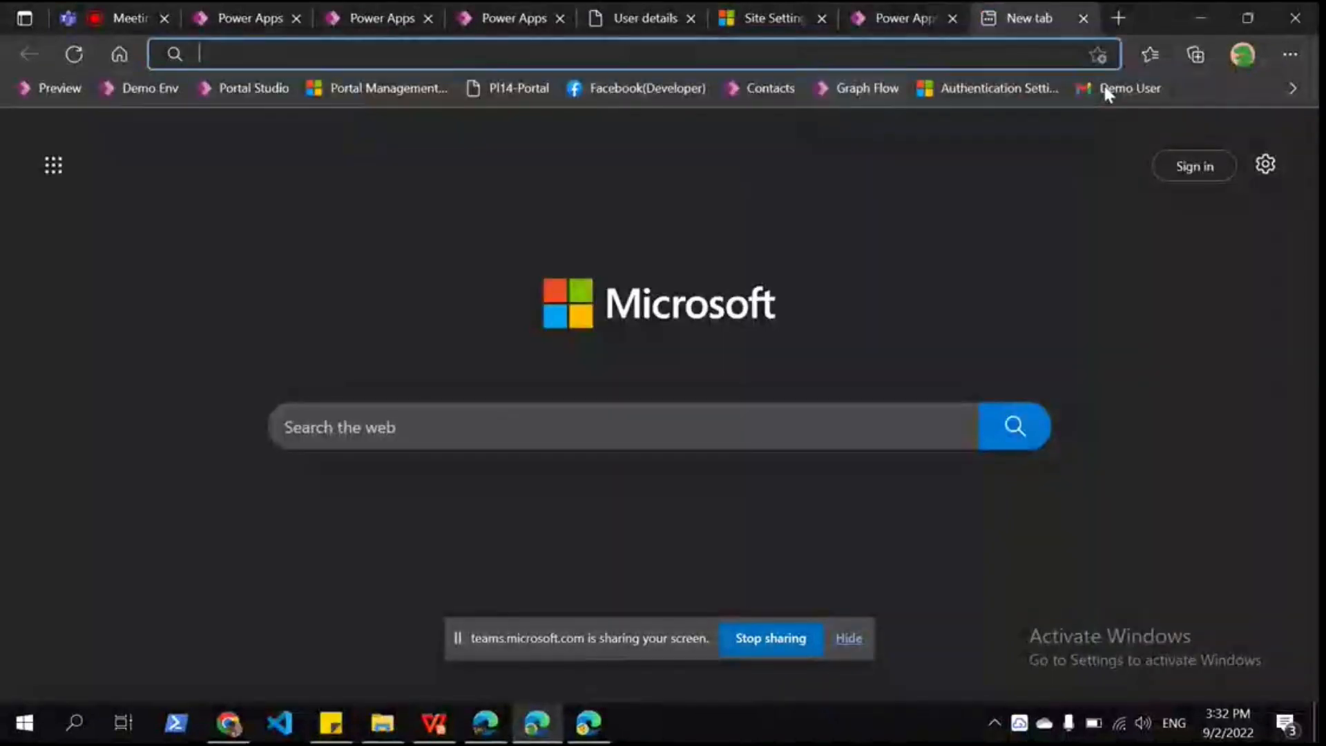
pyautogui.click(942, 91)
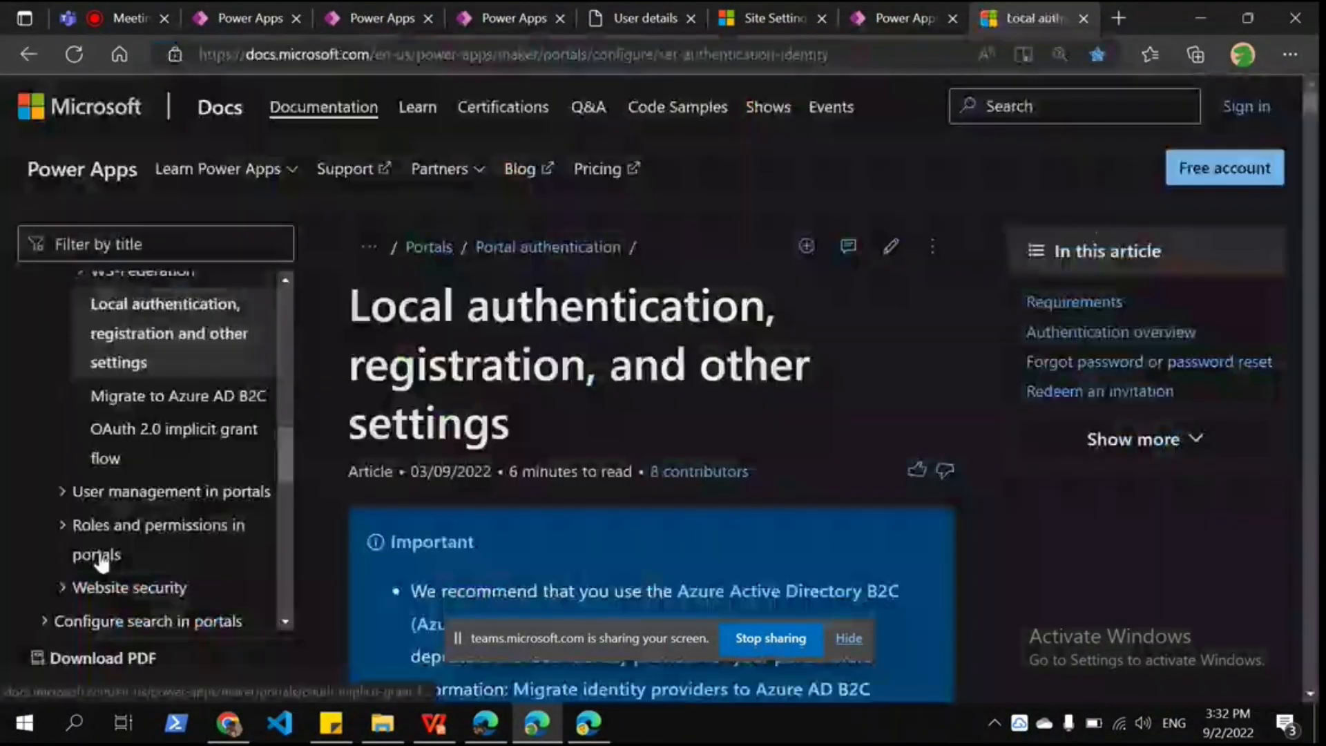
pyautogui.click(178, 395)
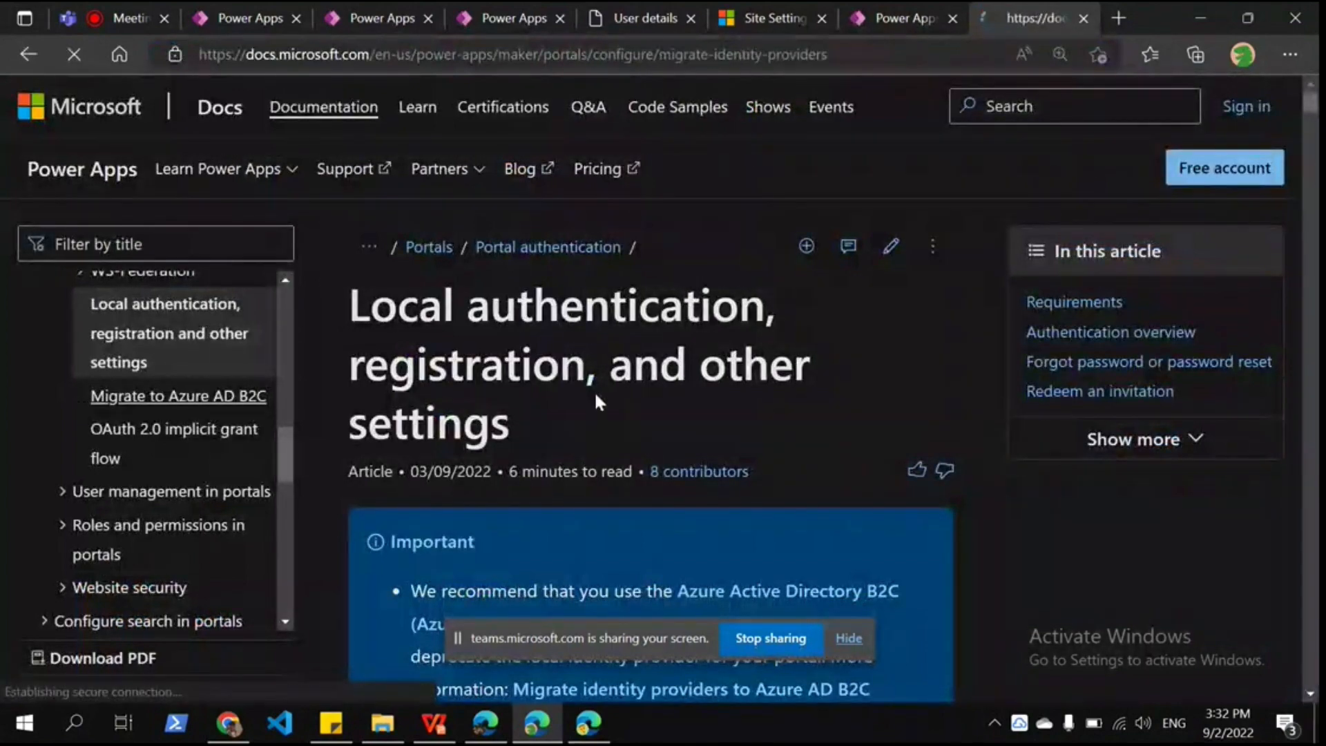
pyautogui.scroll(-10, 647, 399)
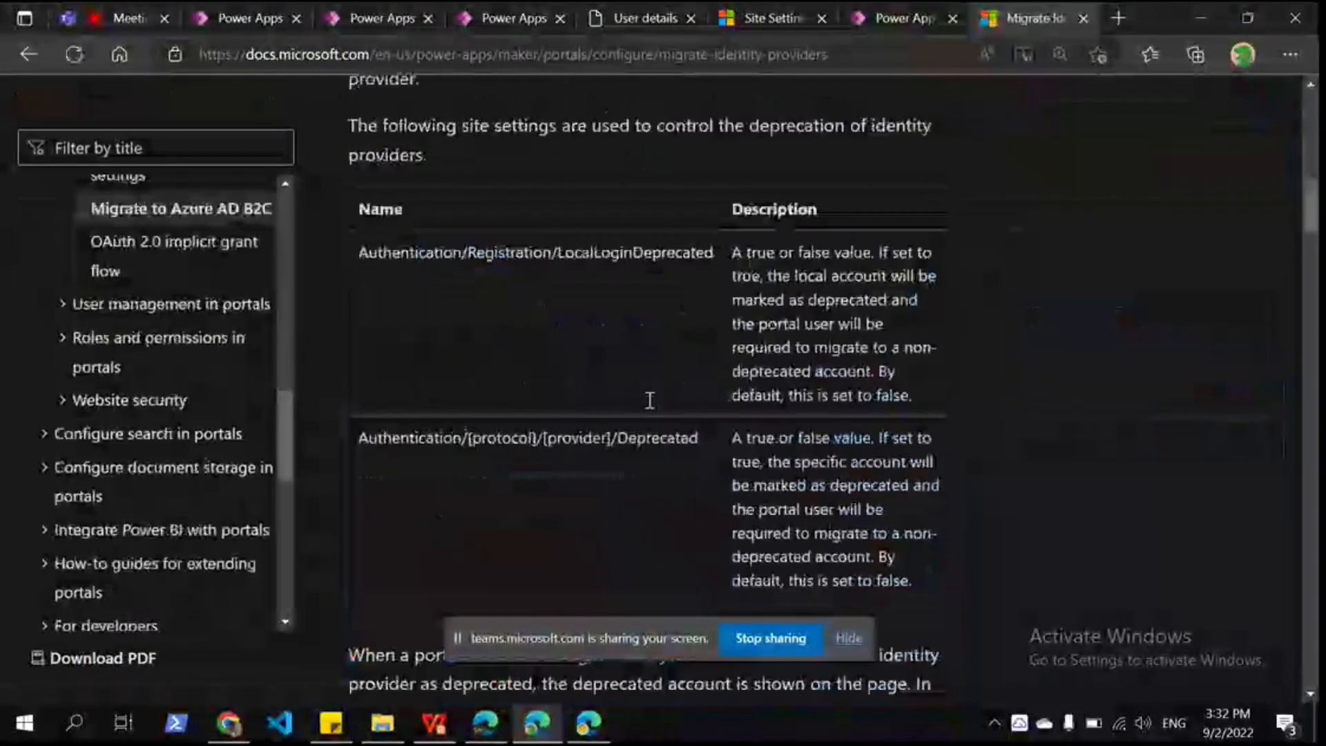
pyautogui.scroll(-1, 650, 401)
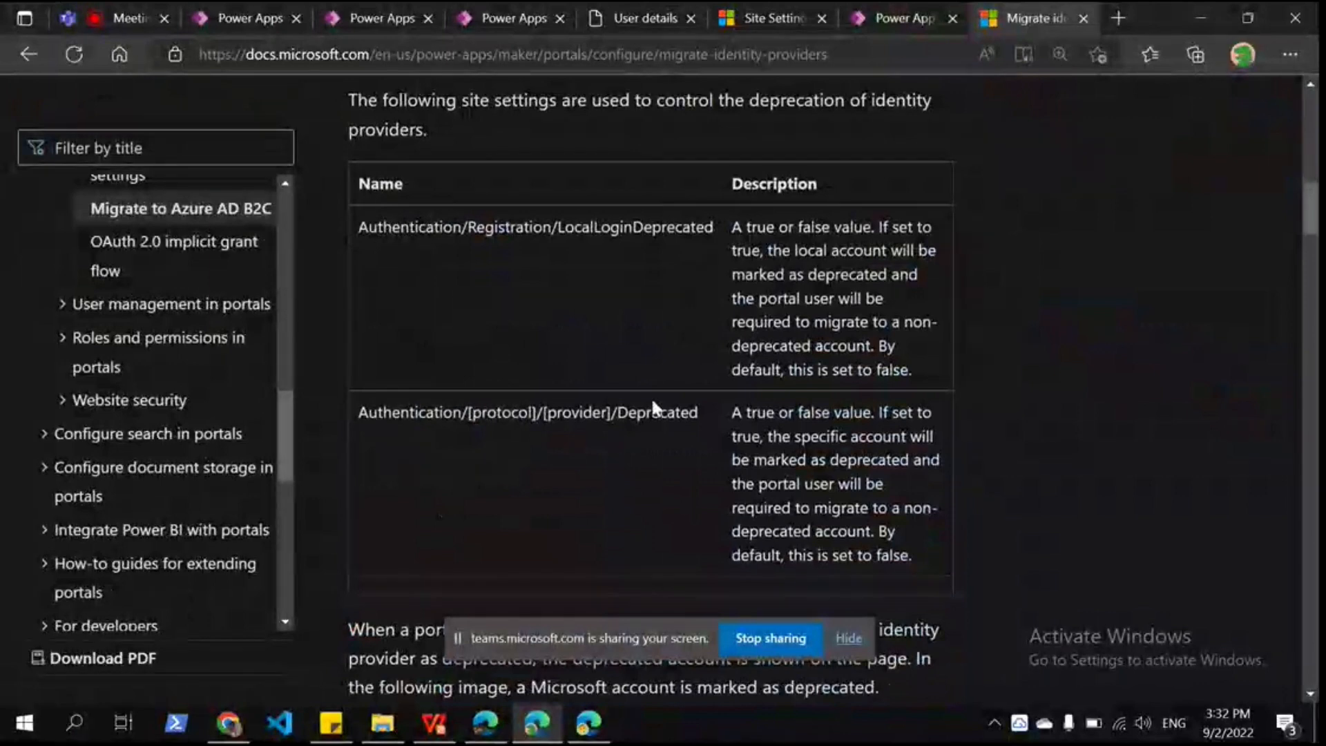
# Step: Copy the provider Deprecated setting name and begin editing the Facebook Deprecated setting's value
pyautogui.moveTo(356, 414); pyautogui.dragTo(689, 414)
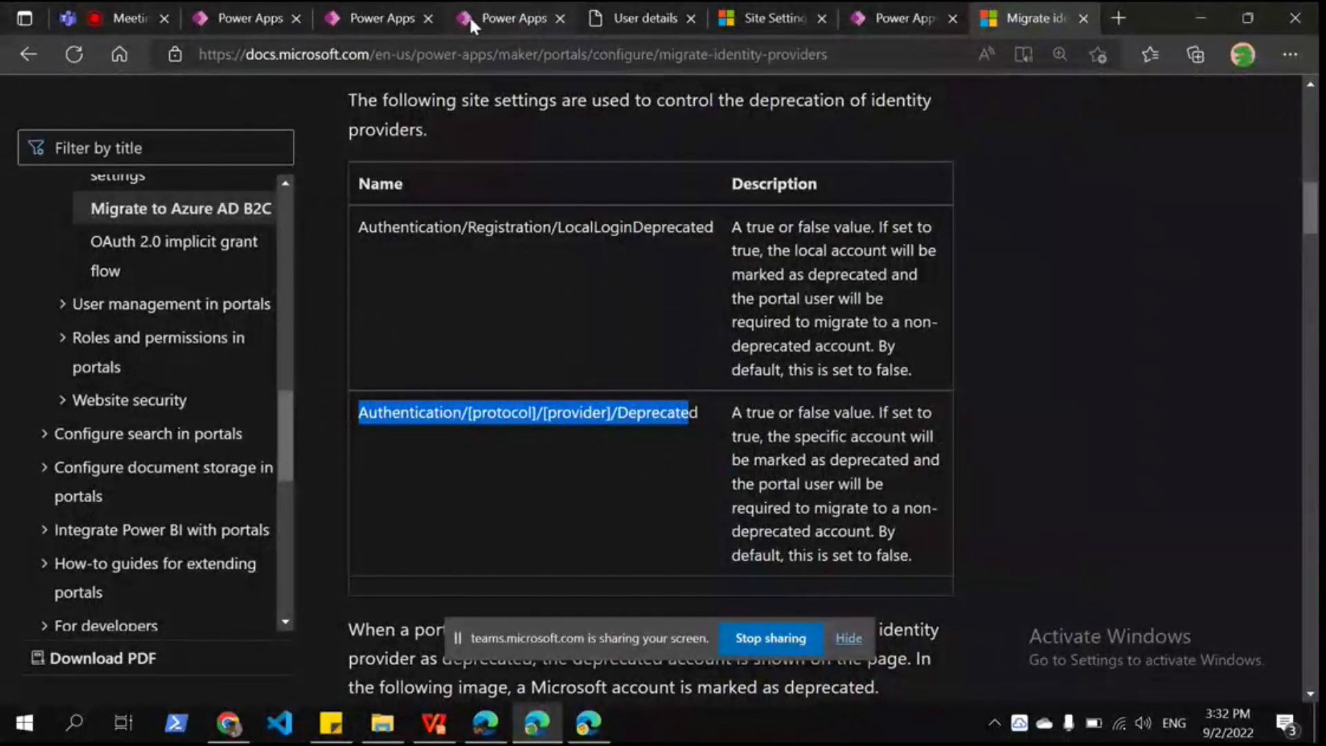
pyautogui.click(773, 18)
pyautogui.click(514, 426)
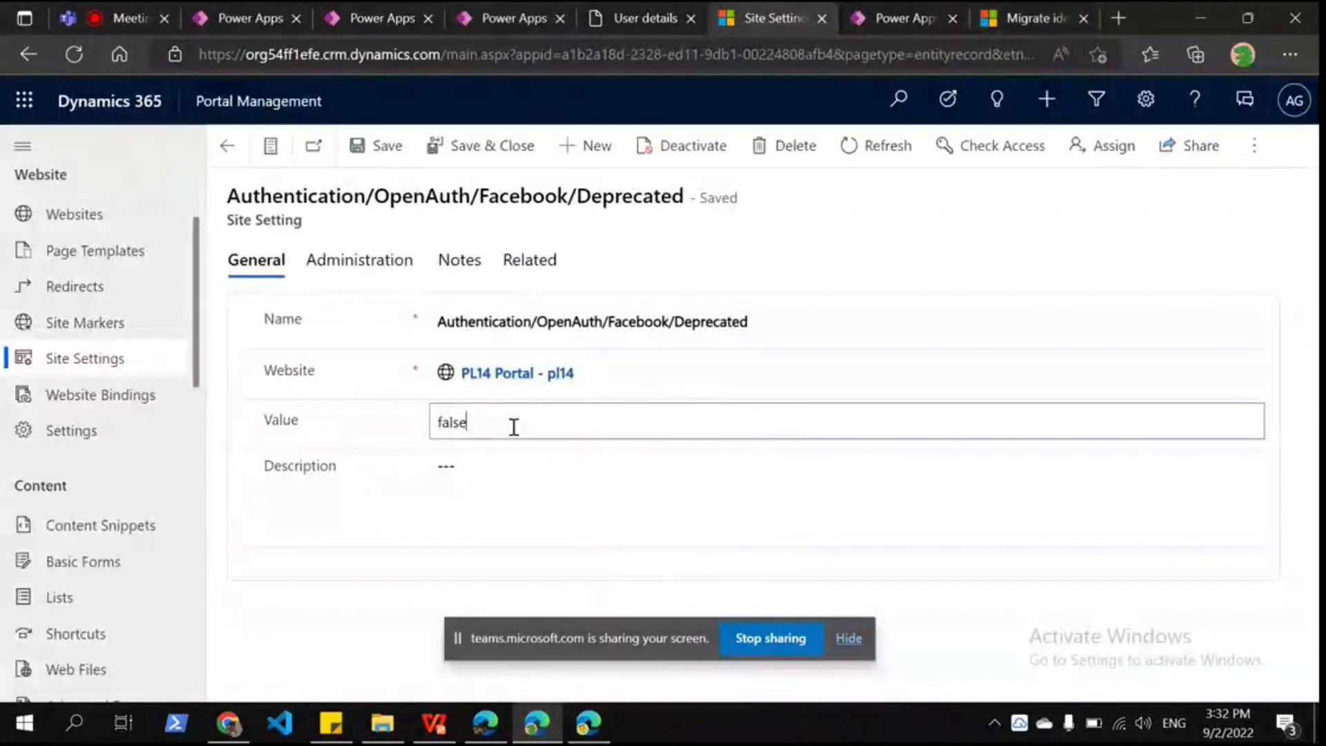
# Step: Set Authentication/OpenAuth/Facebook/Deprecated to true and save it
pyautogui.press('BackSpace')
pyautogui.press('BackSpace')
pyautogui.press('BackSpace')
pyautogui.press('BackSpace')
pyautogui.press('BackSpace')
pyautogui.write('true')
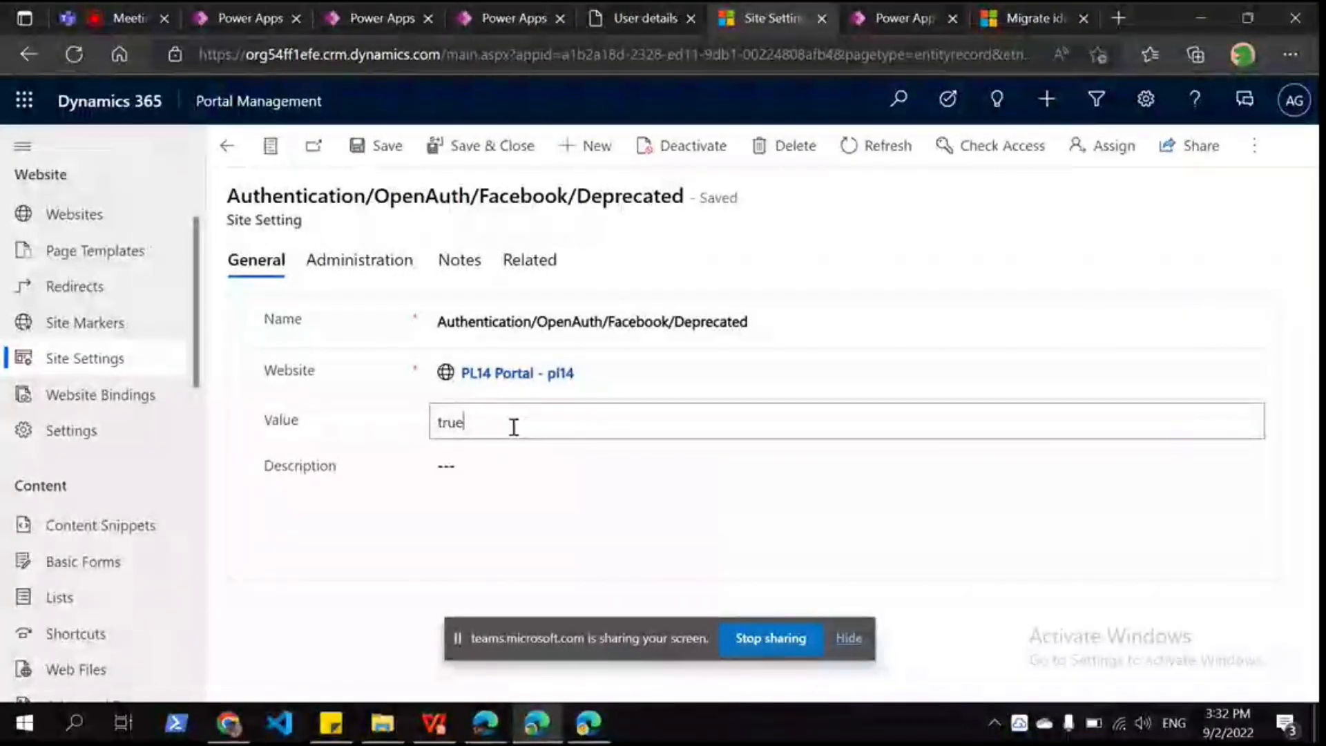
pyautogui.hotkey('ctrl', 's')
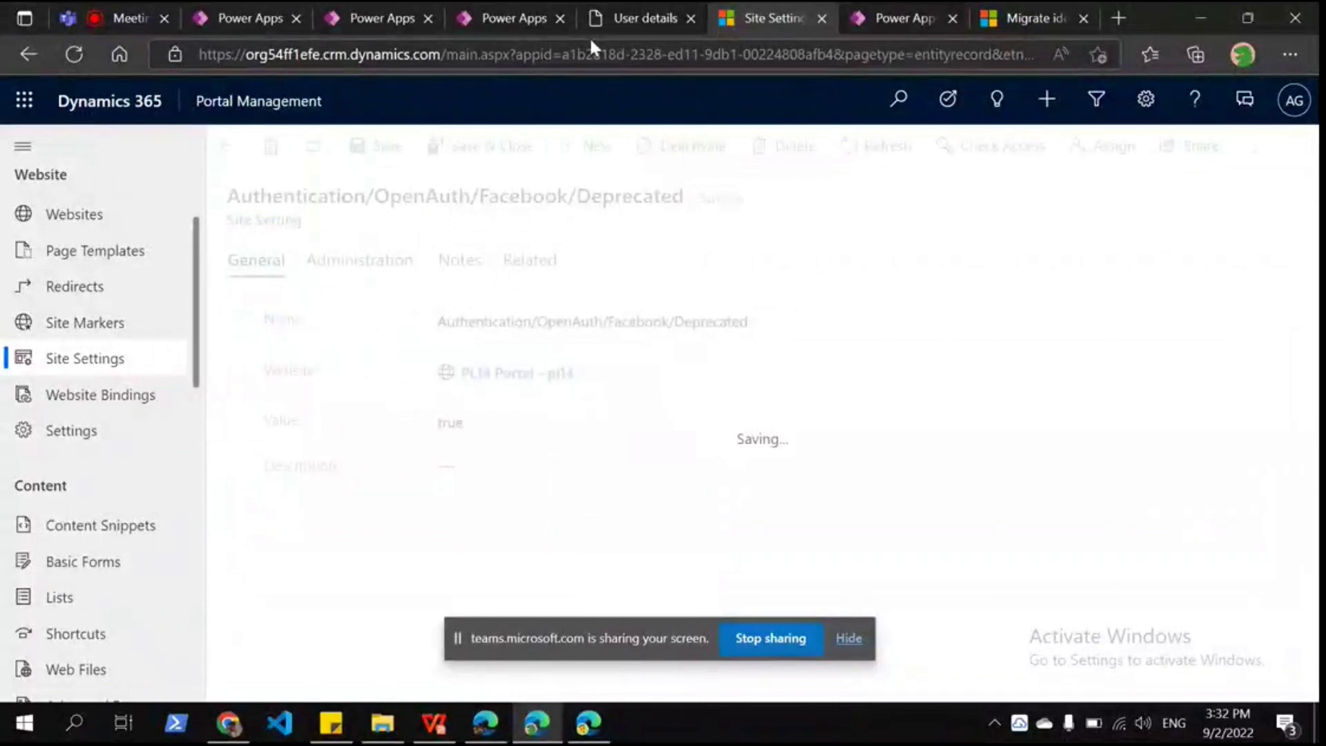
# Step: Close the two unneeded Power Apps tabs and open a blank browser tab
pyautogui.click(511, 21)
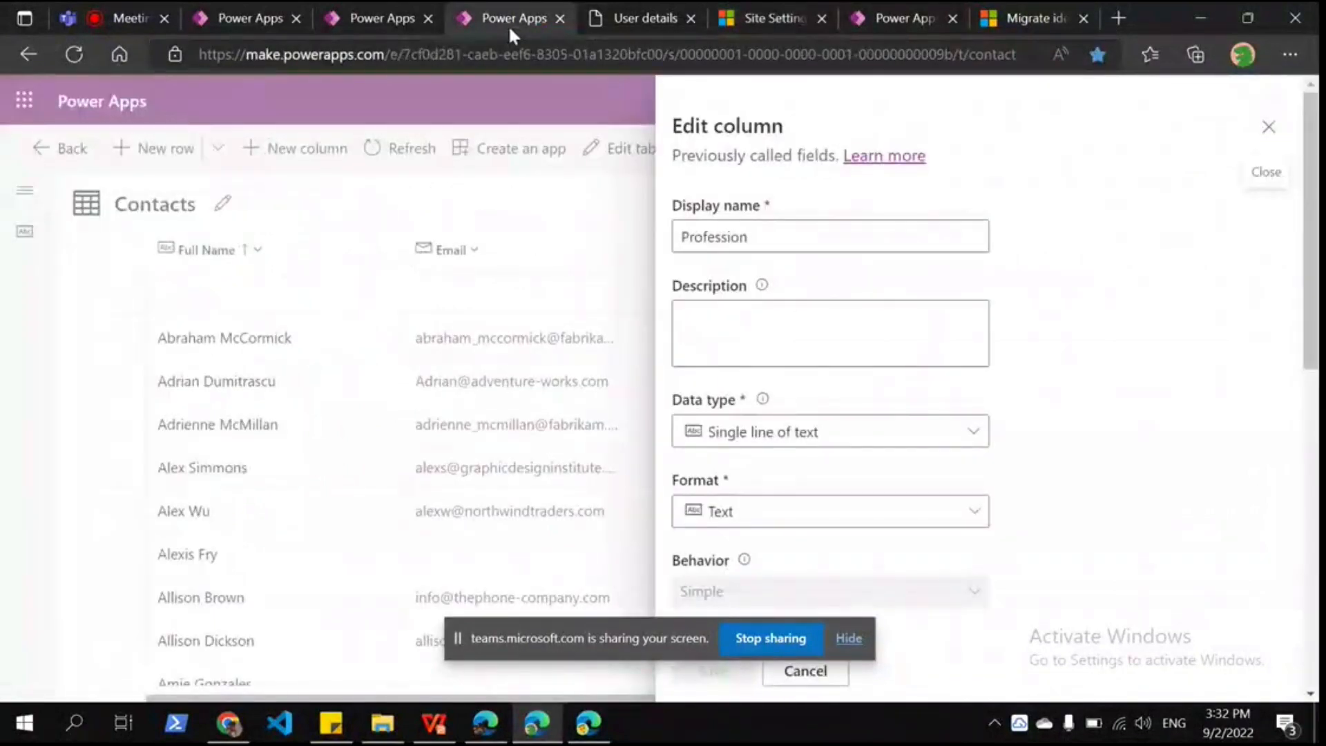
pyautogui.click(379, 17)
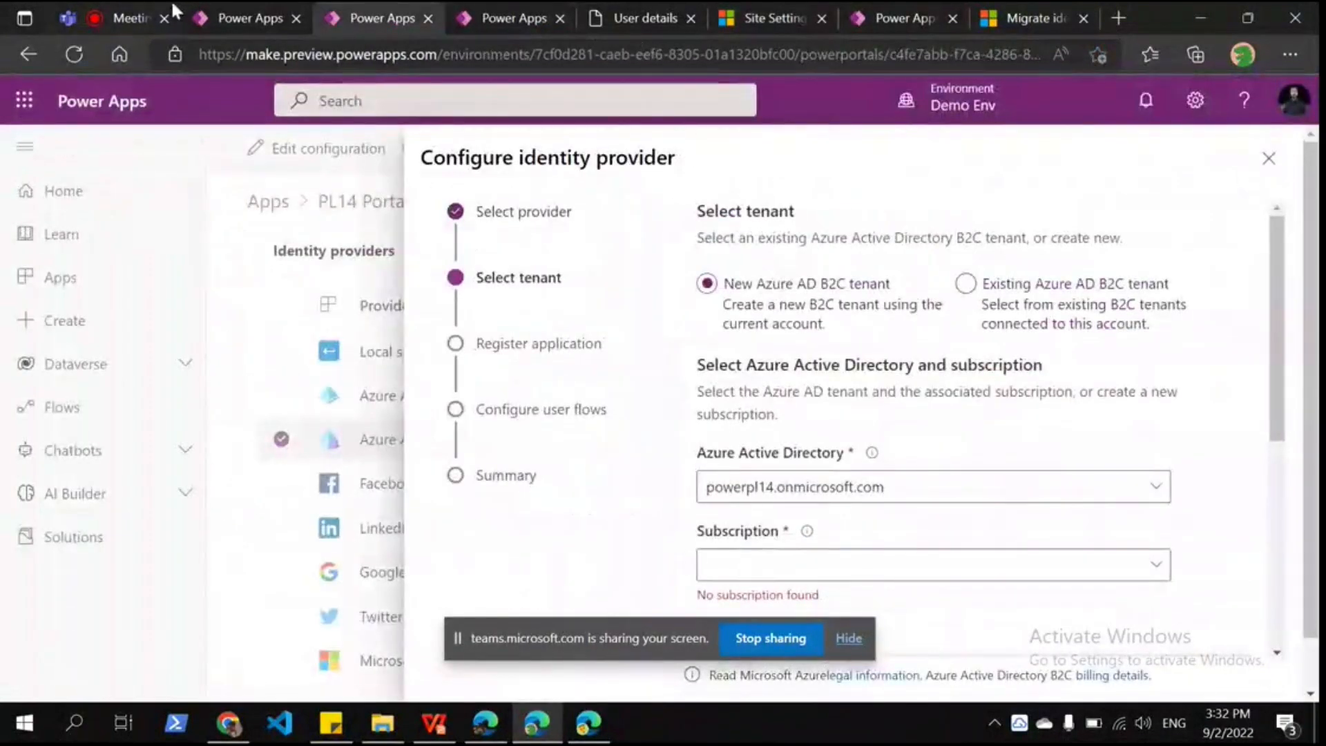
pyautogui.click(241, 18)
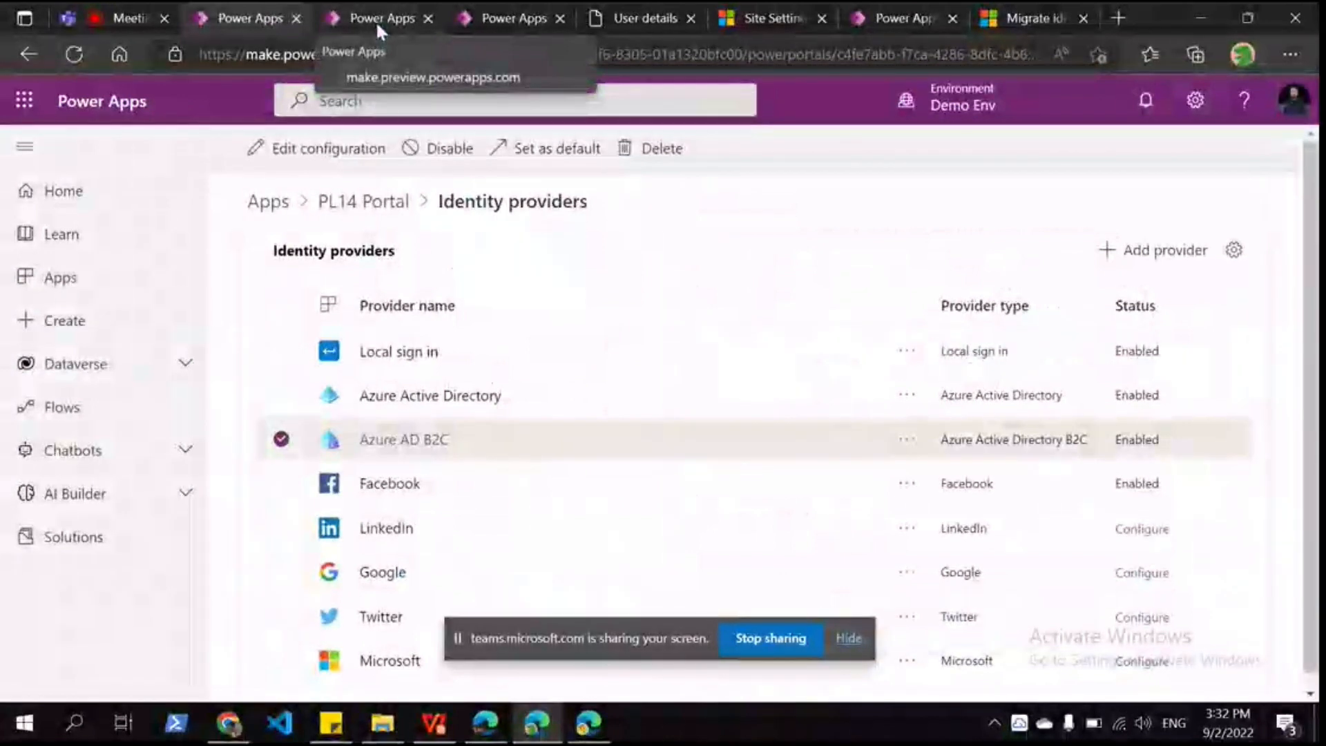
pyautogui.middleClick(376, 20)
pyautogui.middleClick(375, 21)
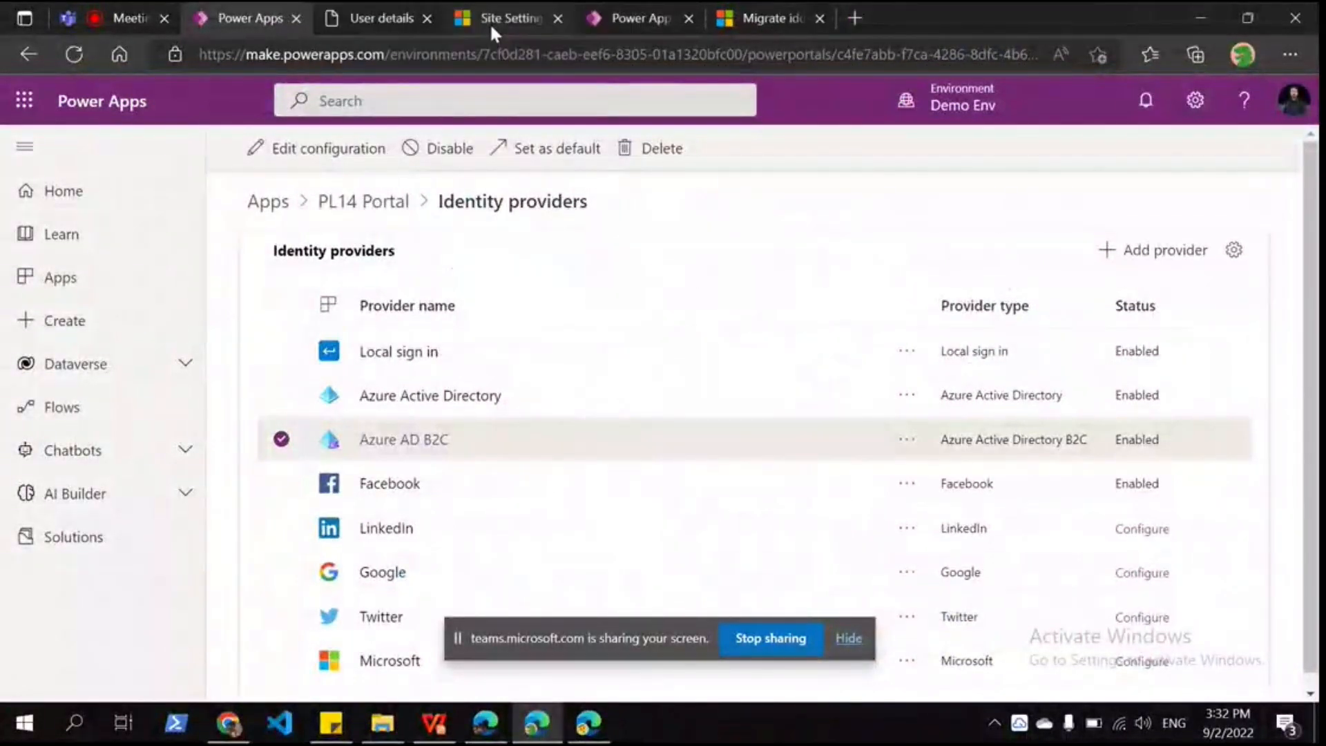
pyautogui.click(859, 6)
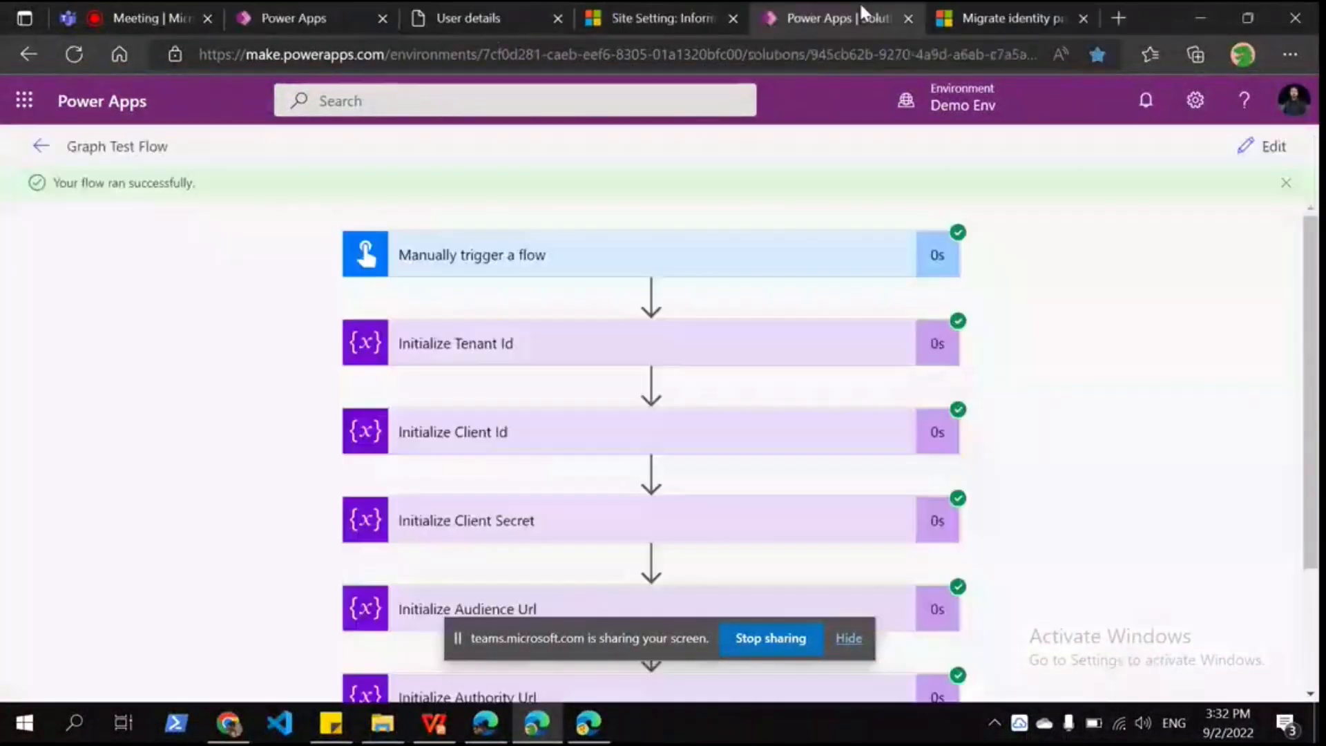
pyautogui.hotkey('ctrl', 't')
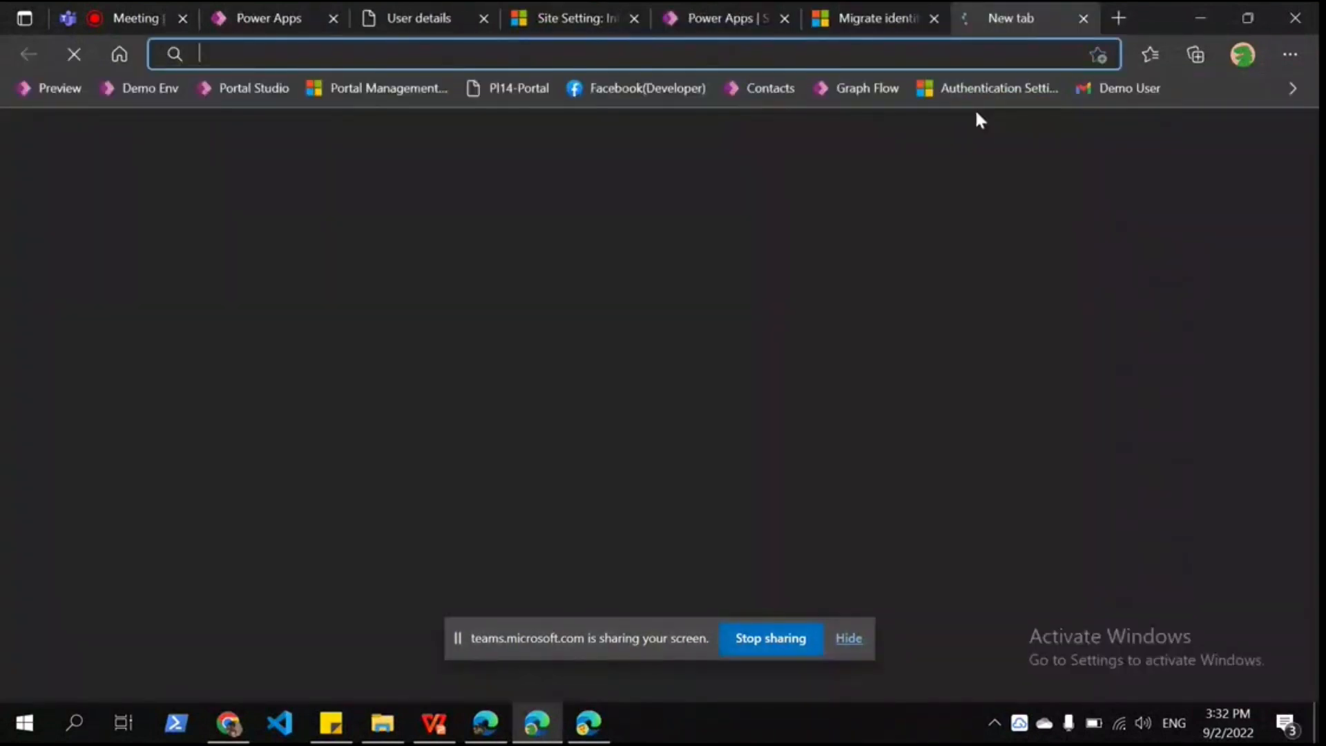
# Step: Load Portal Studio from its bookmark and move the User details tab to the end of the tab bar
pyautogui.click(215, 91)
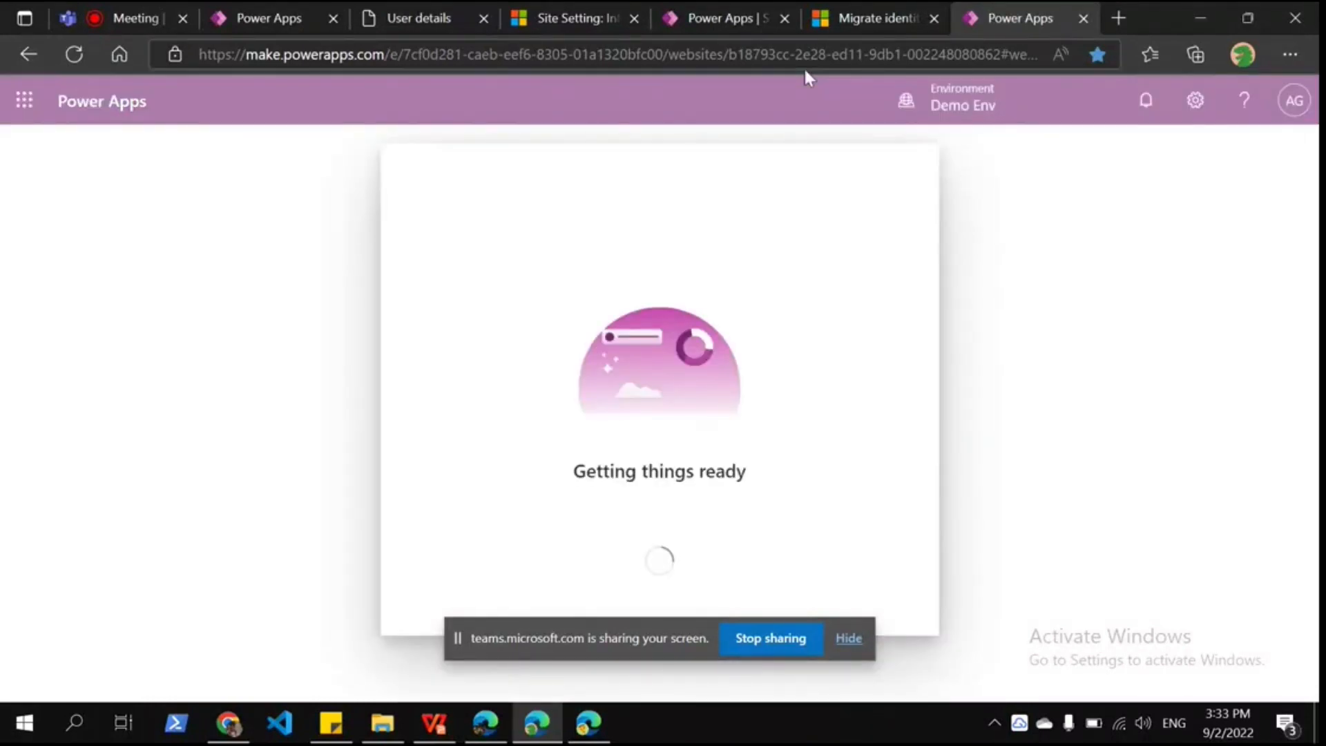
pyautogui.moveTo(414, 18); pyautogui.dragTo(1022, 18)
pyautogui.click(870, 18)
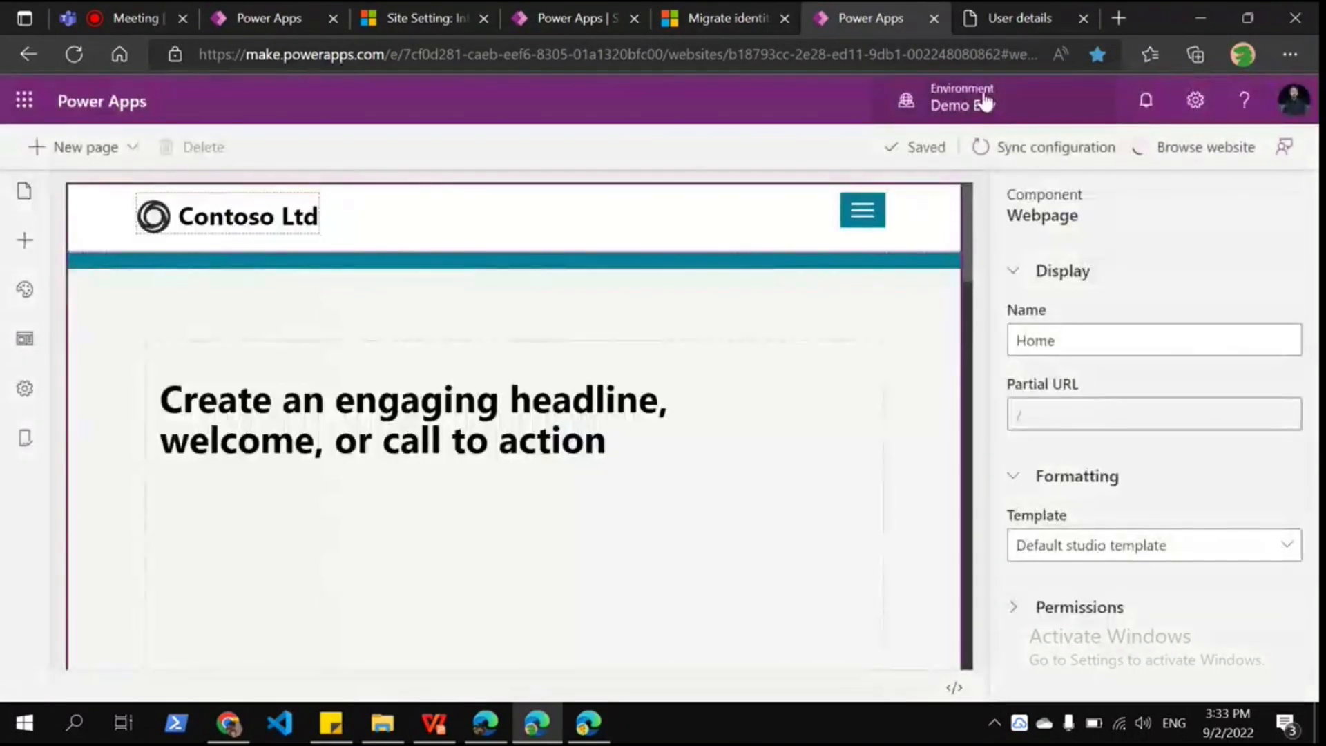
pyautogui.click(1012, 18)
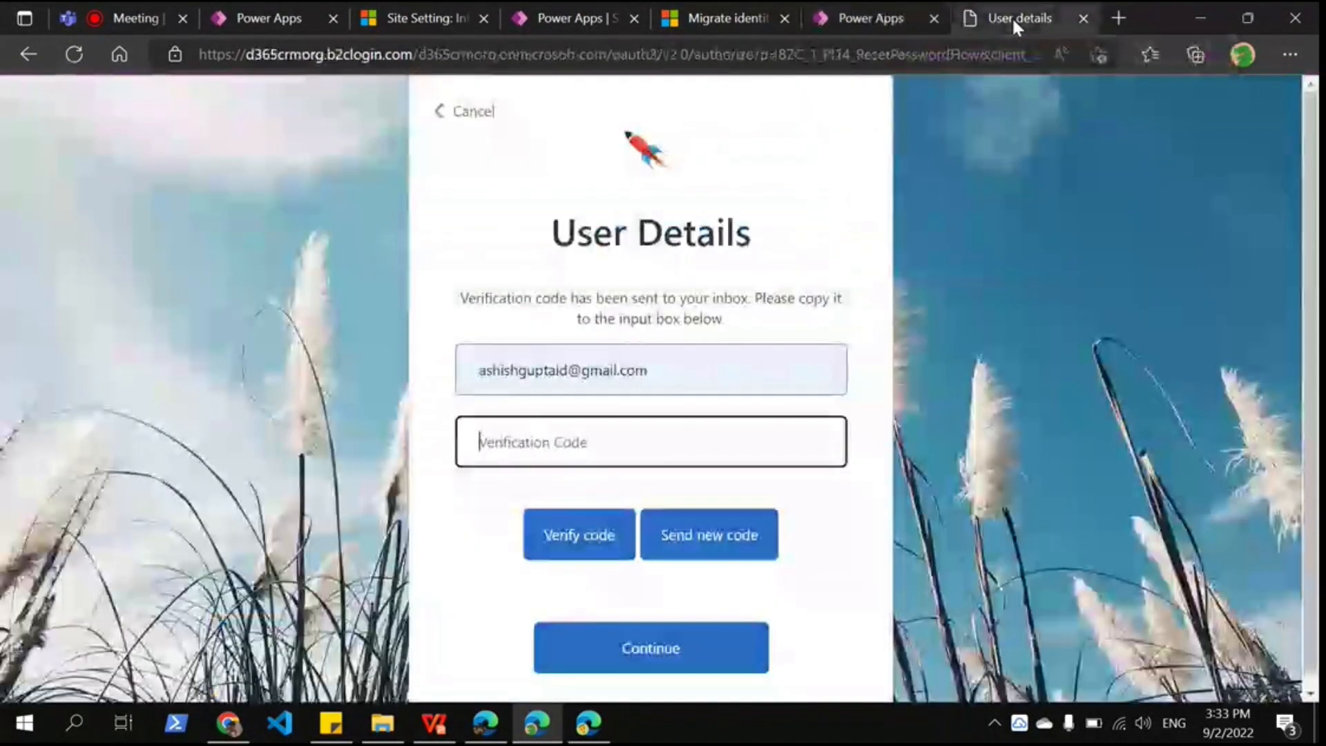
pyautogui.click(871, 20)
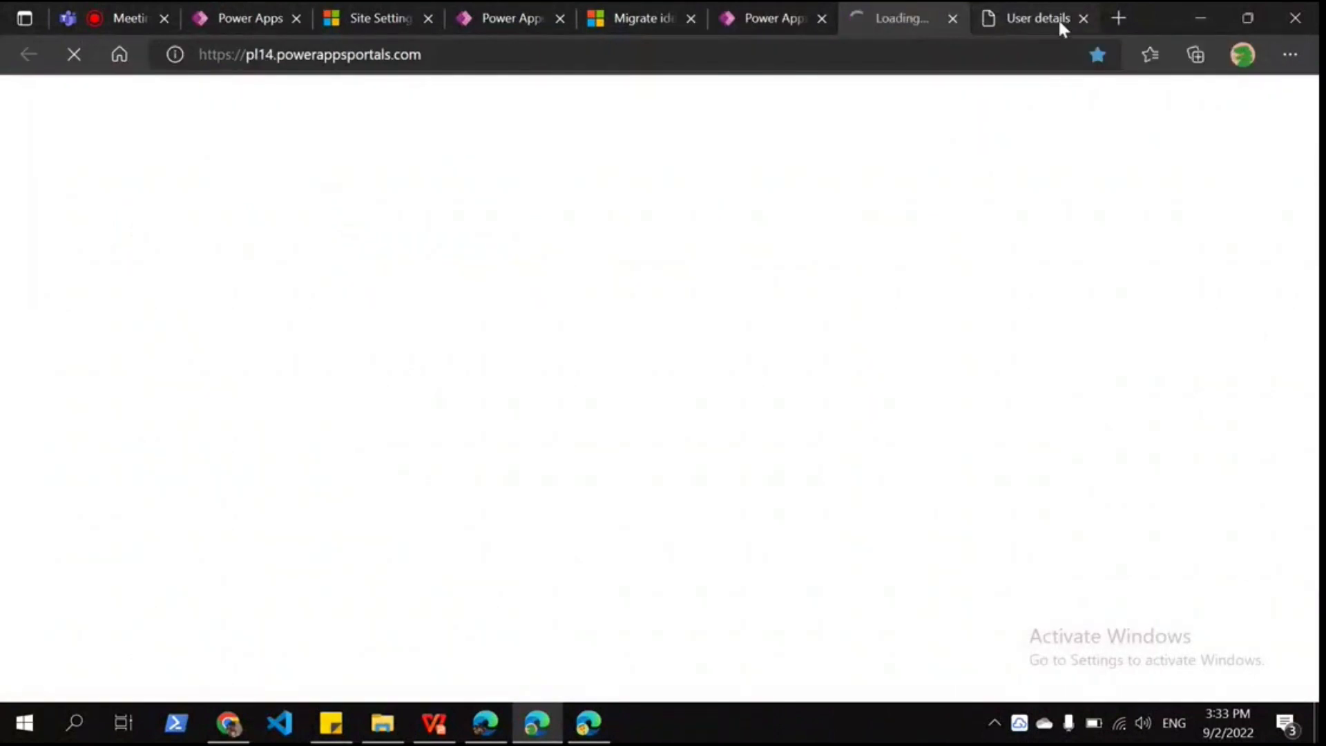
# Step: Close the user details verification page, open the portal's sign-in page, then return to All Contacts
pyautogui.click(1083, 18)
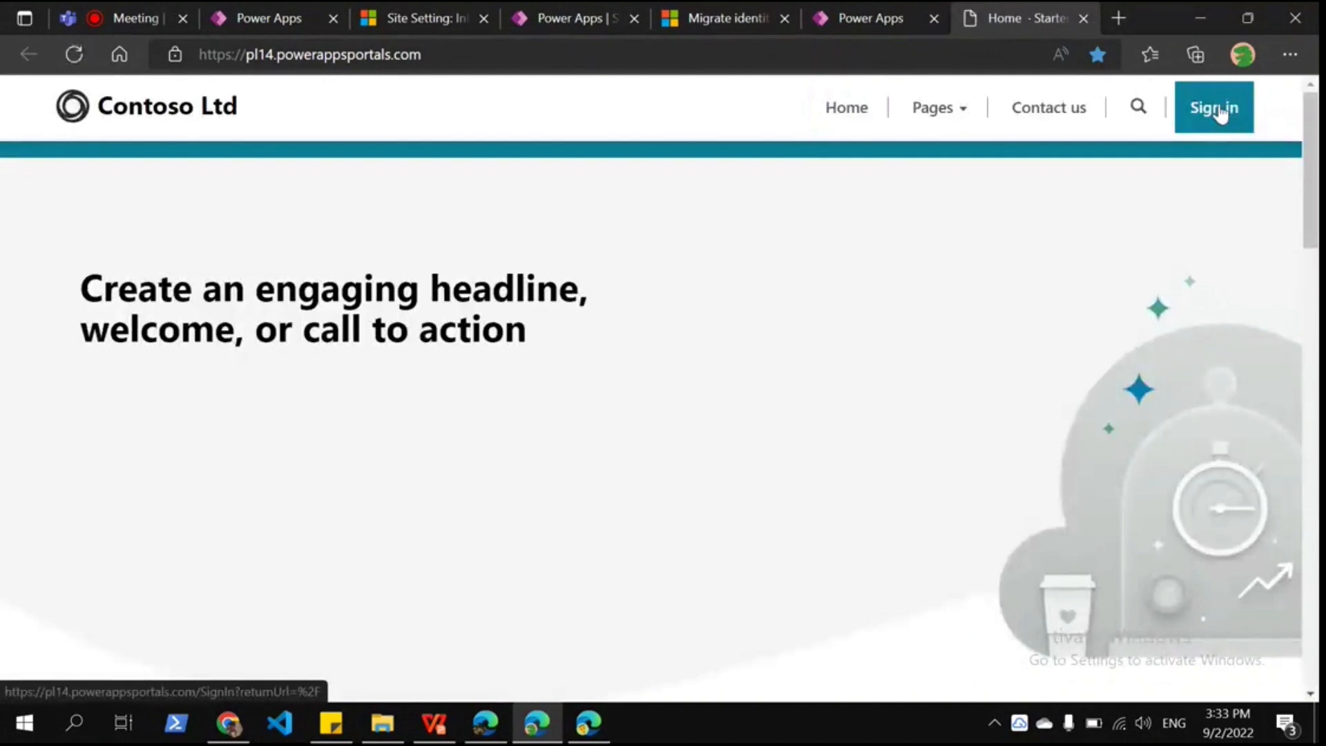
pyautogui.click(1220, 114)
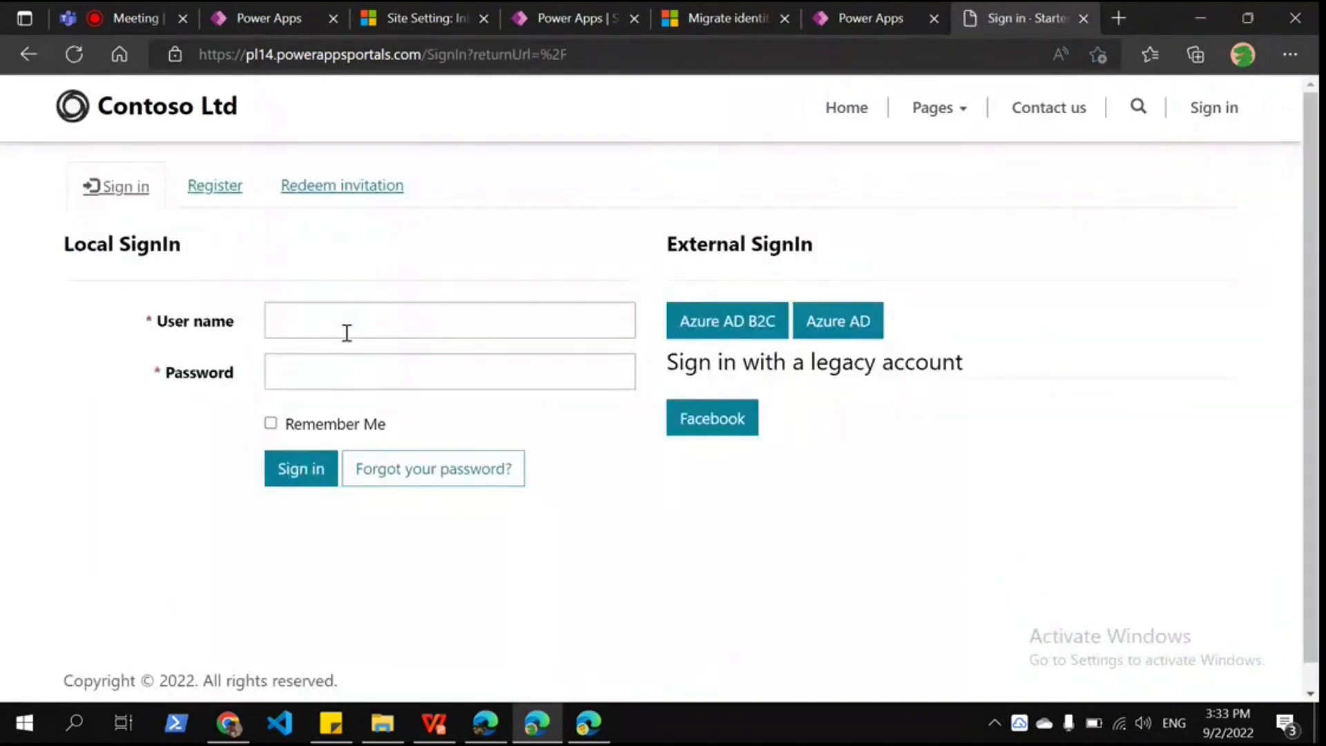
pyautogui.click(715, 16)
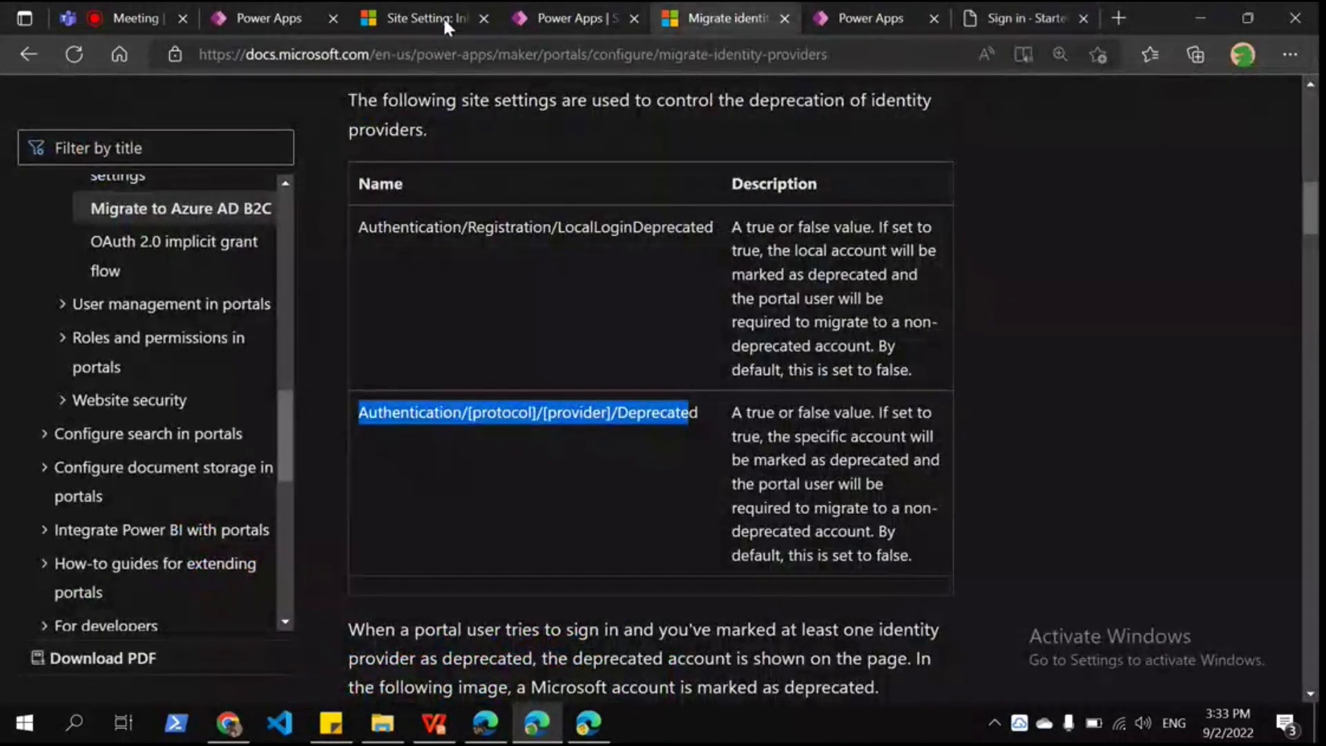
pyautogui.click(442, 15)
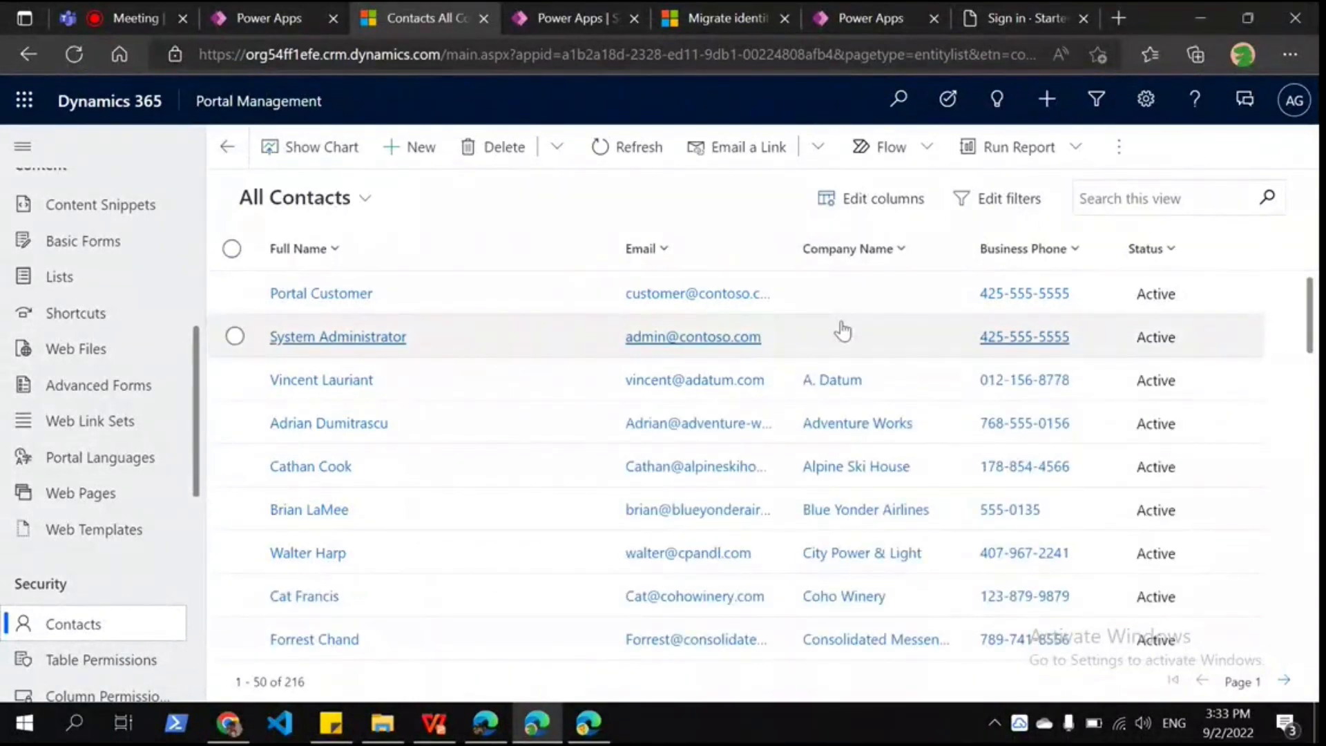
# Step: Search All Contacts for the new contact's name and confirm no match exists
pyautogui.click(1172, 198)
pyautogui.write('*ashis*')
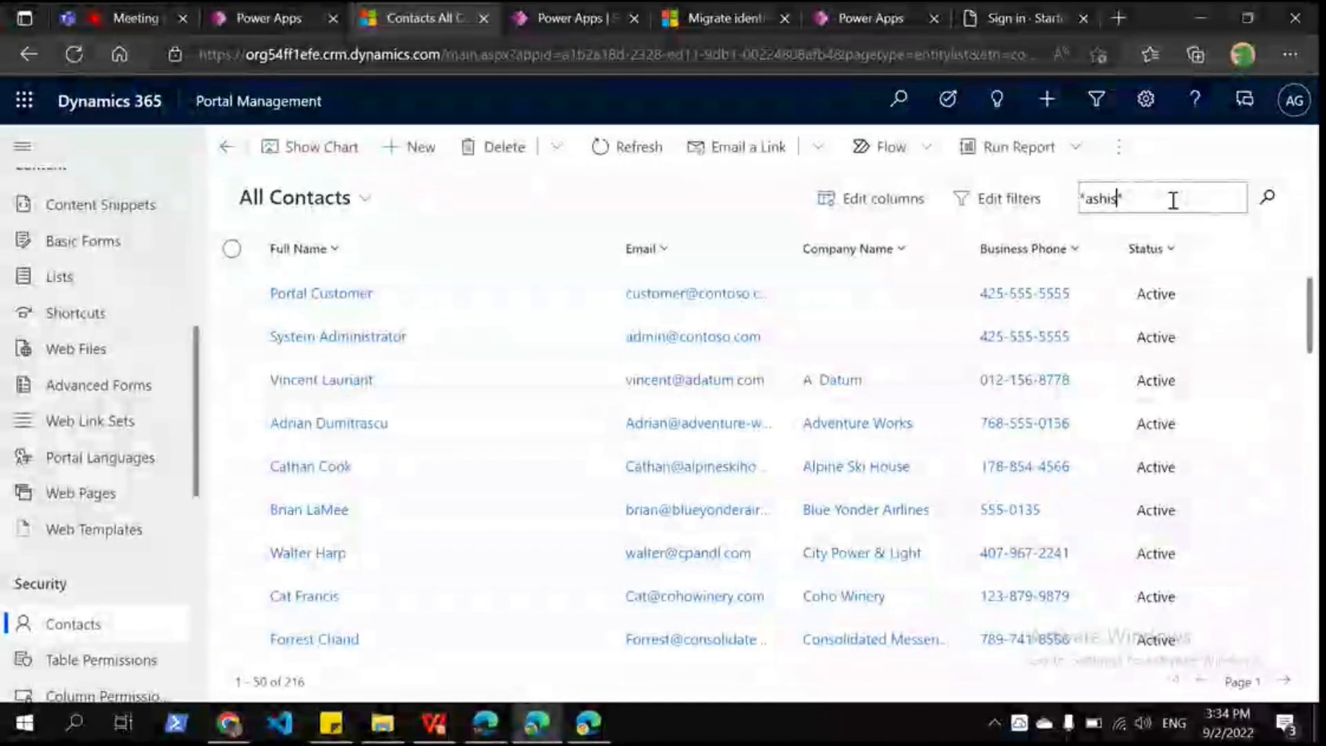
pyautogui.write('h')
pyautogui.press('Return')
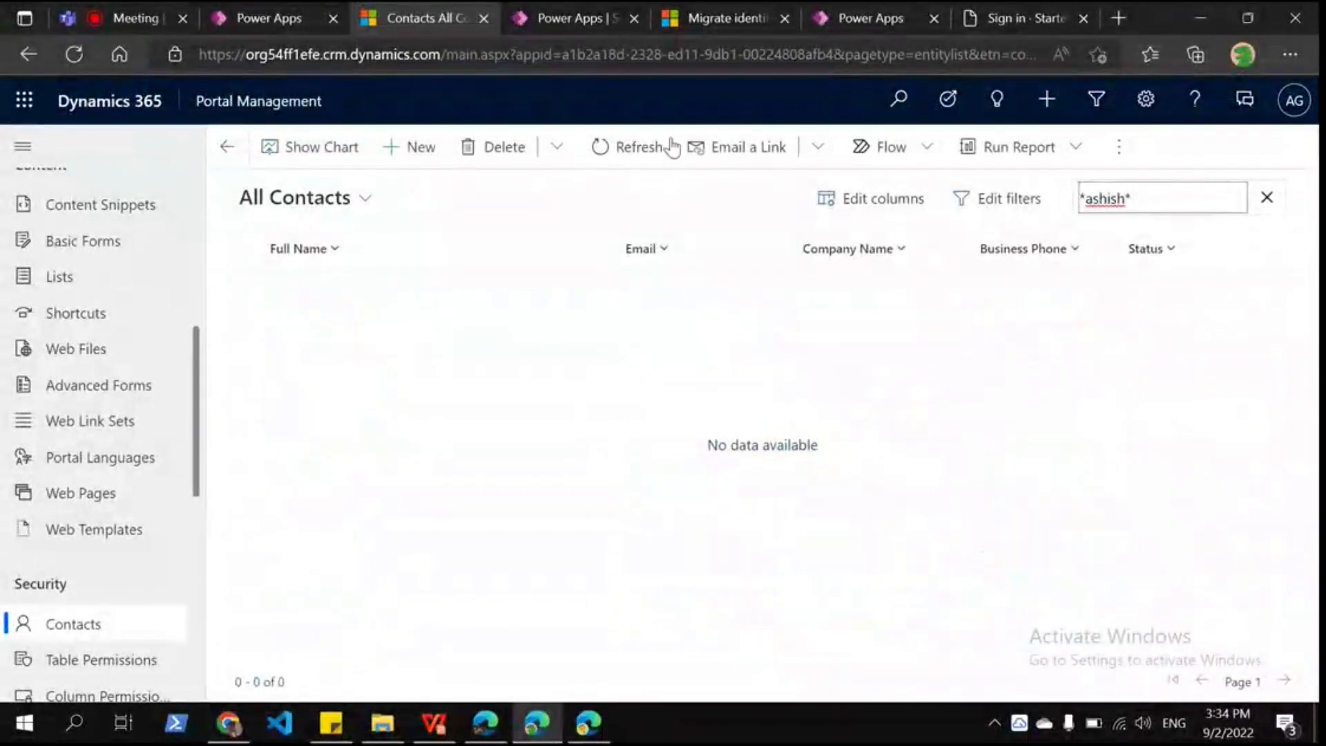
pyautogui.click(1026, 19)
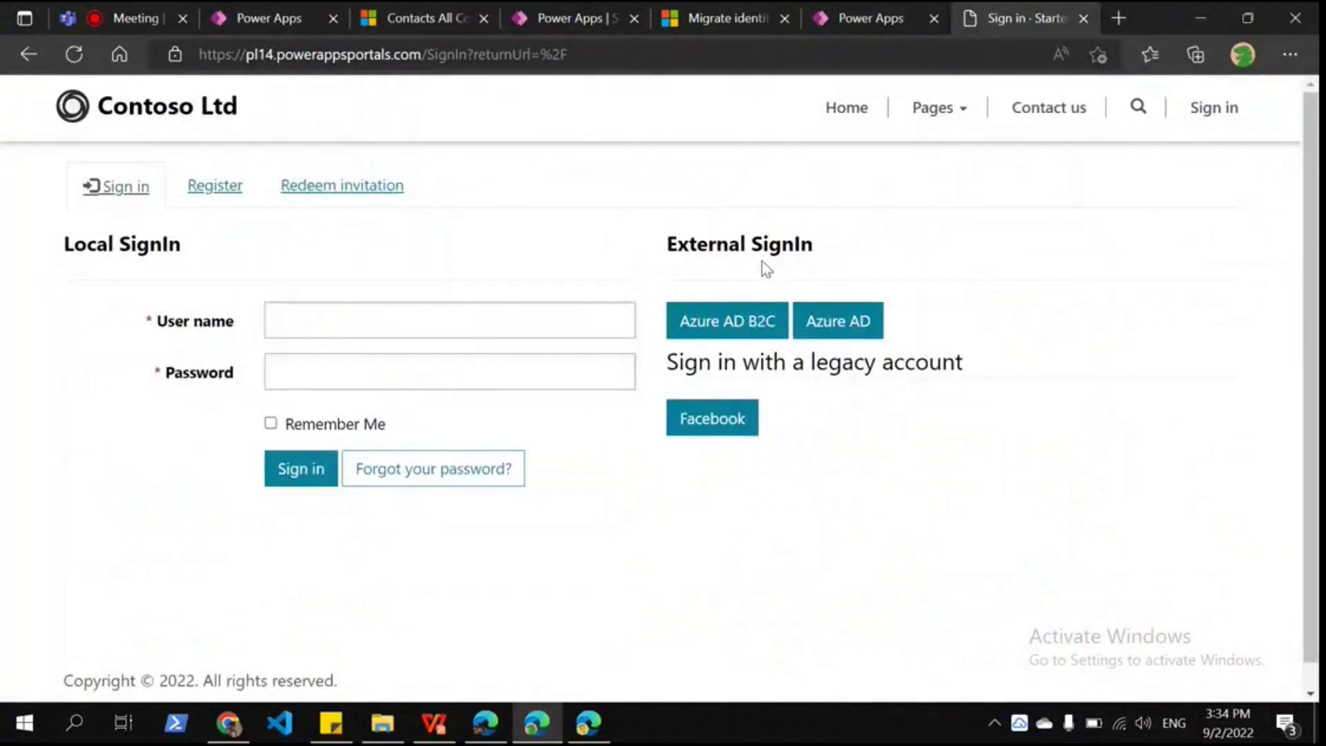
pyautogui.click(726, 19)
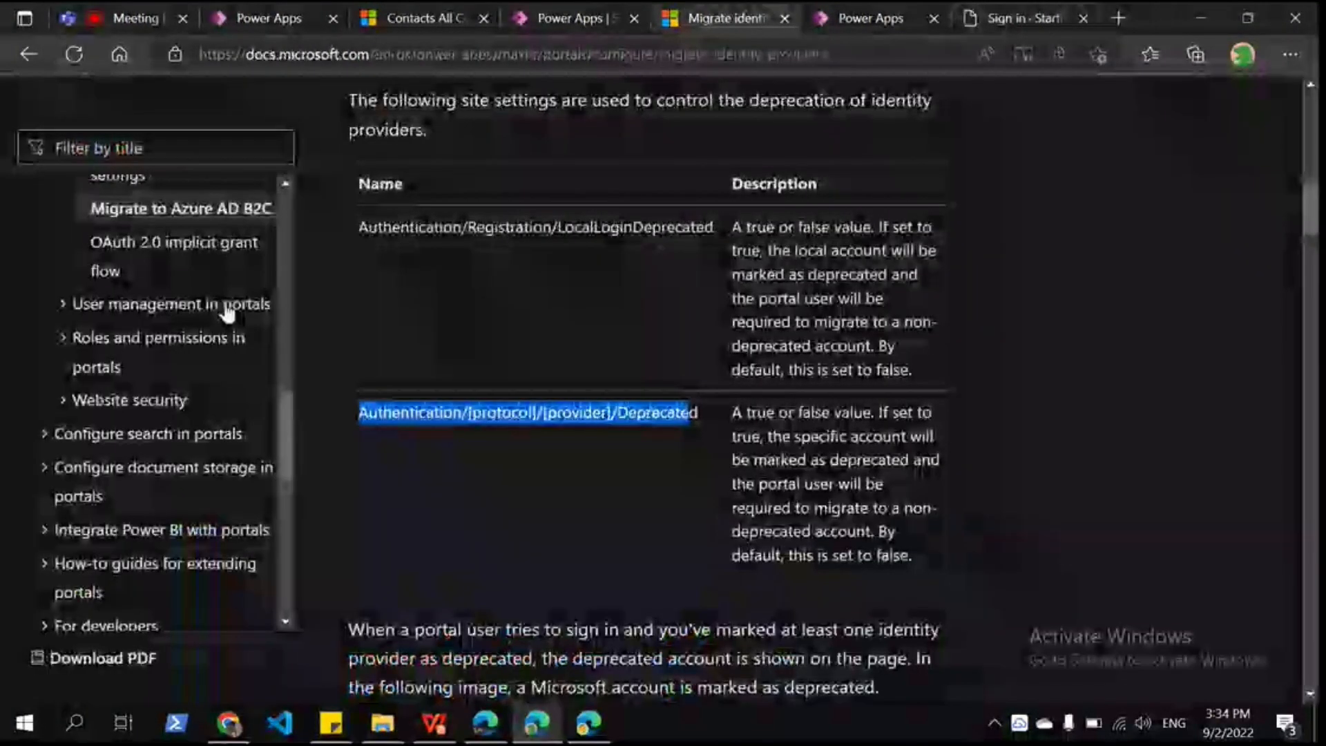
pyautogui.click(417, 18)
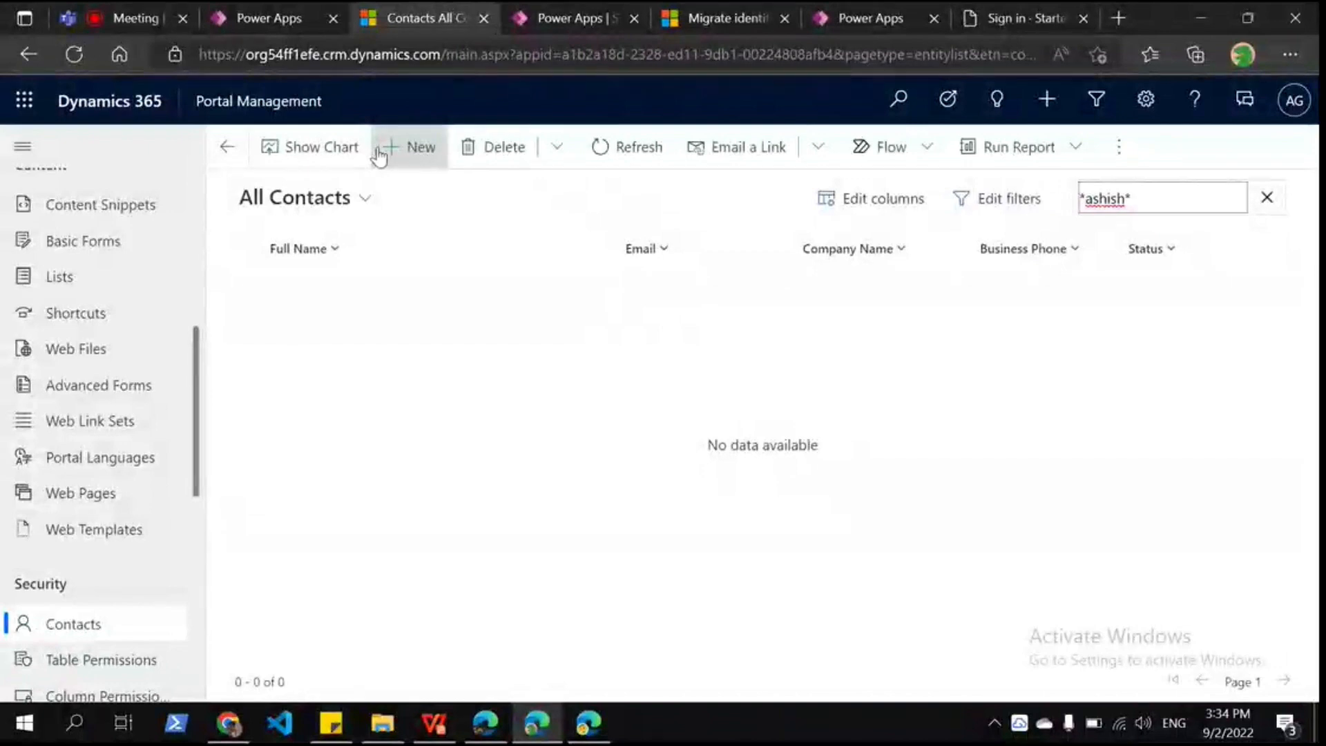
# Step: Create a new contact with the person's first name, last name and email, and save it
pyautogui.click(394, 146)
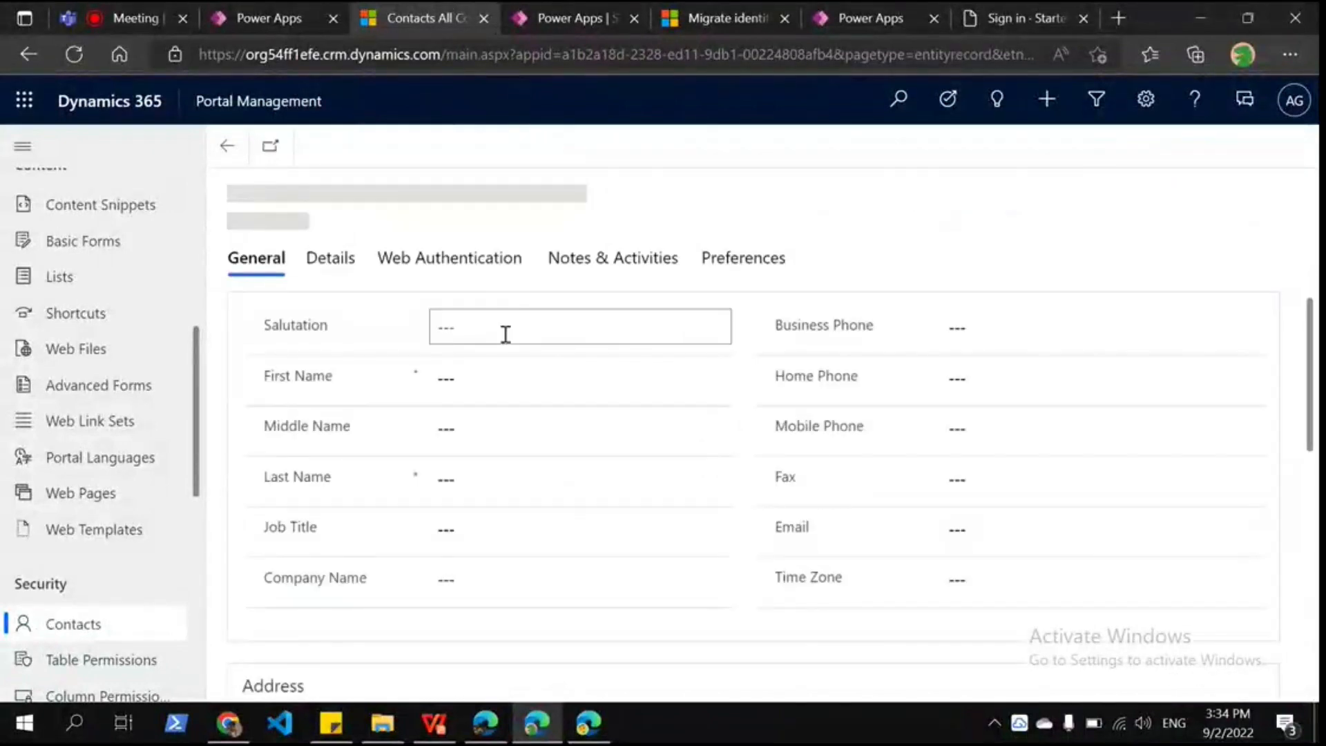
pyautogui.click(480, 385)
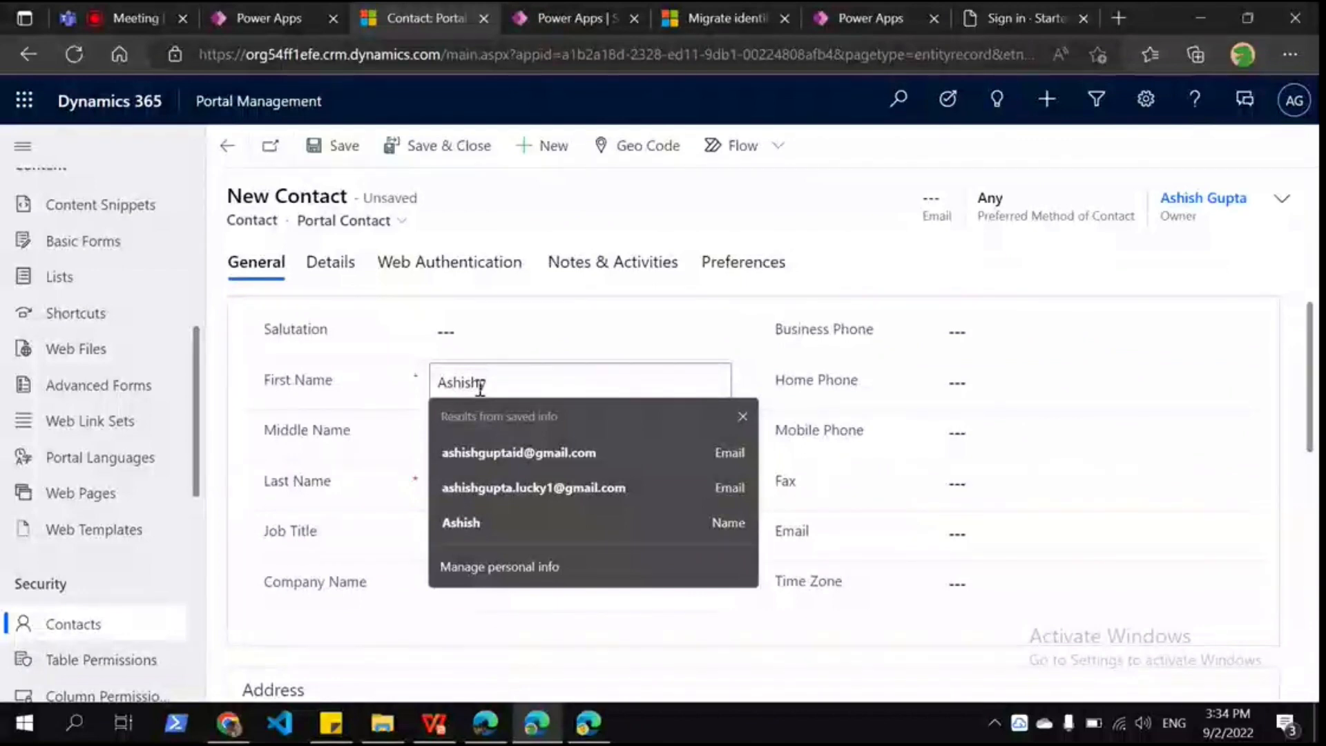
pyautogui.scroll(-1, 534, 388)
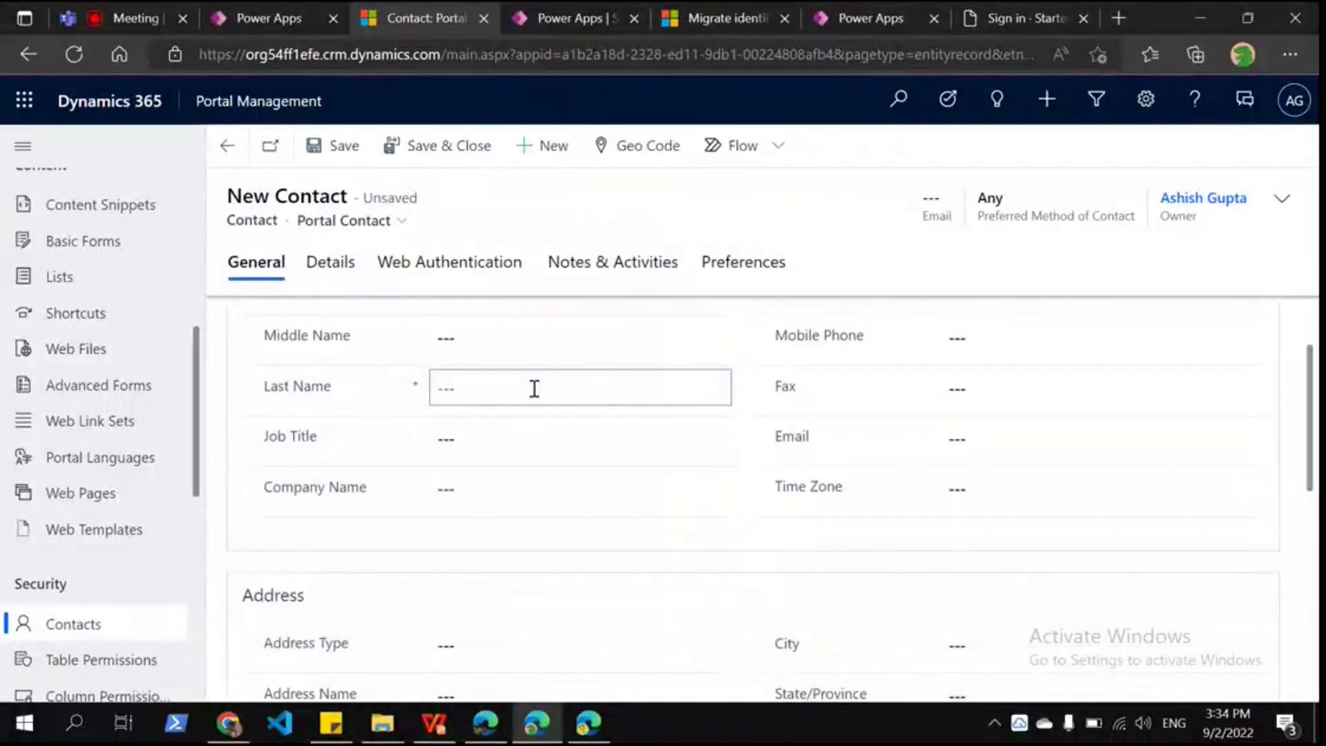
pyautogui.click(534, 388)
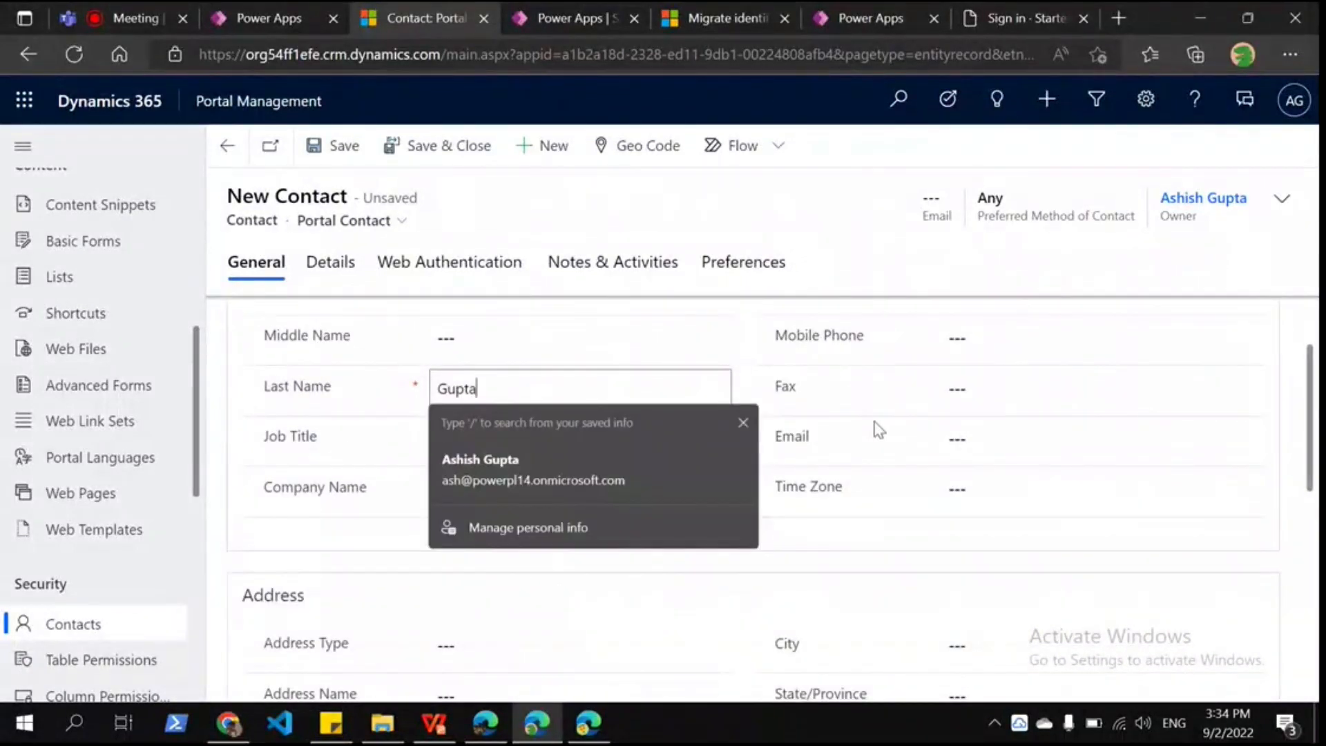
pyautogui.click(994, 426)
pyautogui.write('ashis')
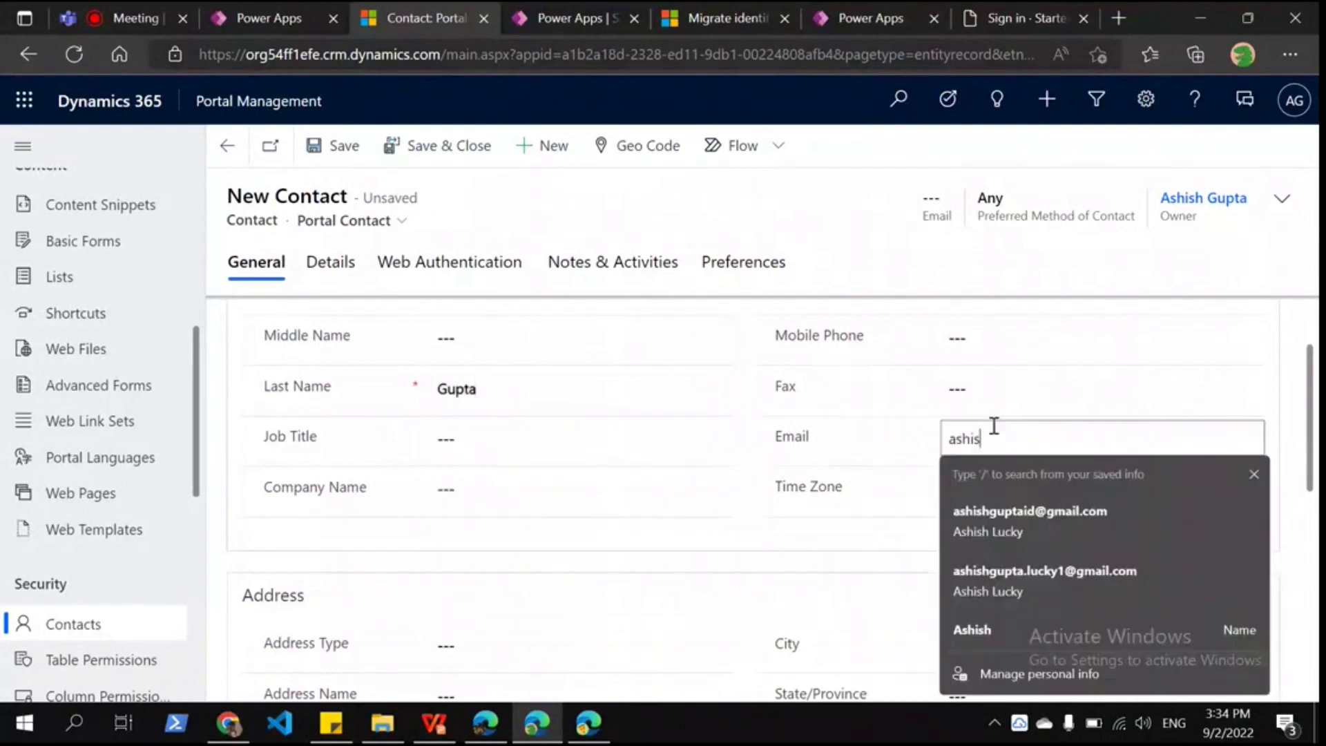
pyautogui.click(1029, 514)
pyautogui.hotkey('ctrl', 's')
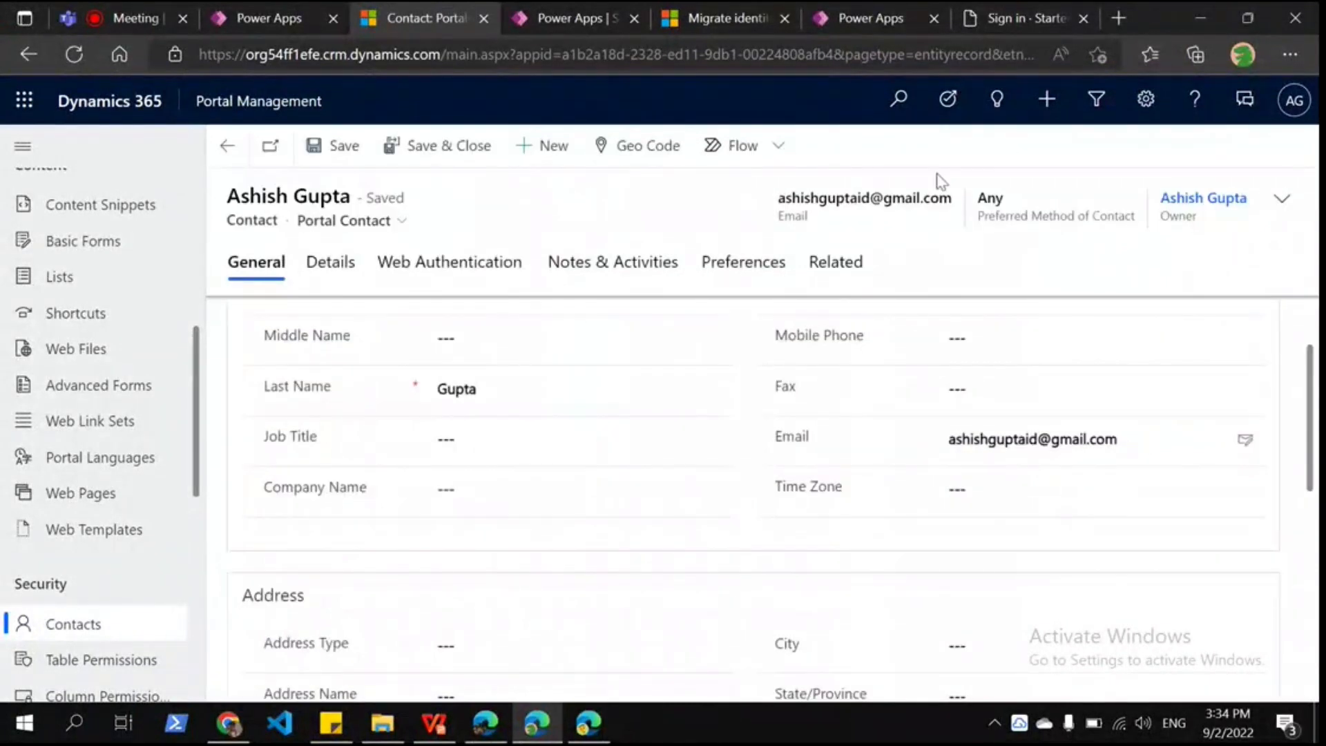
# Step: Enter a local username in the contact's Web Authentication details
pyautogui.click(449, 262)
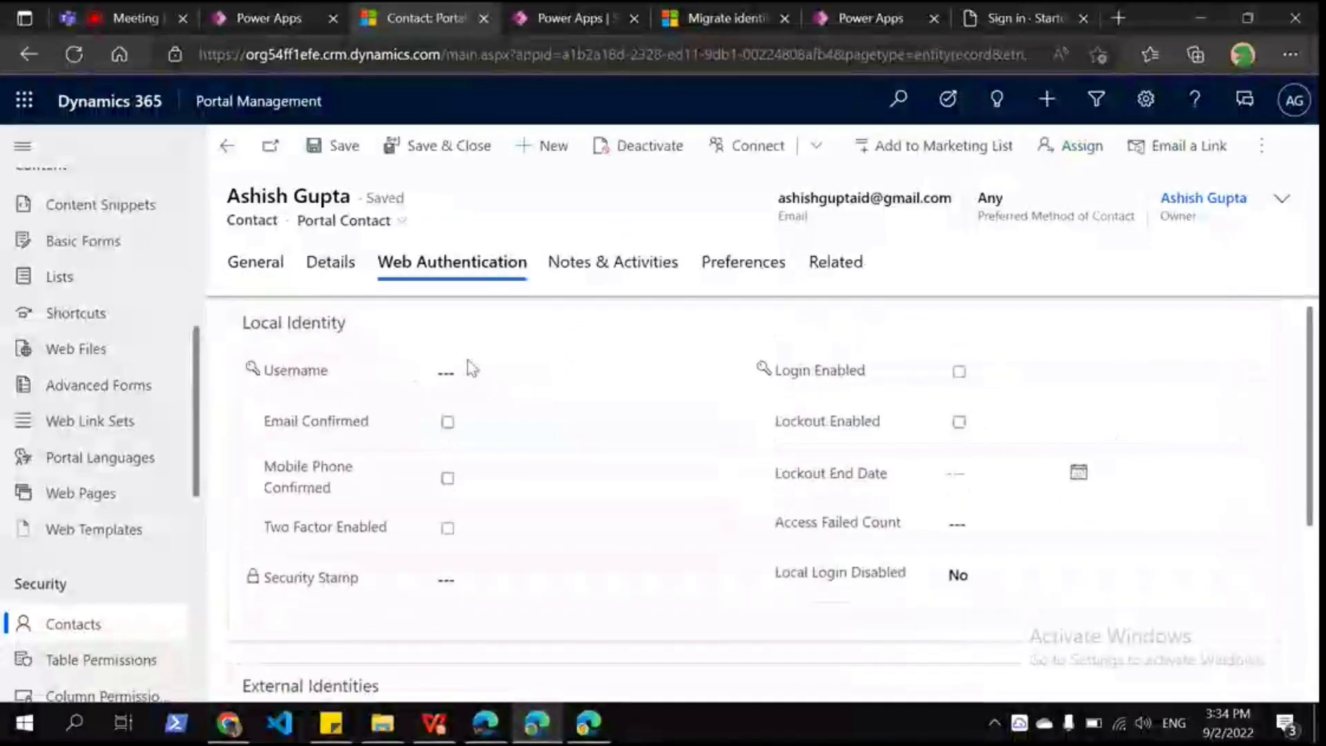
pyautogui.click(469, 367)
pyautogui.write('a')
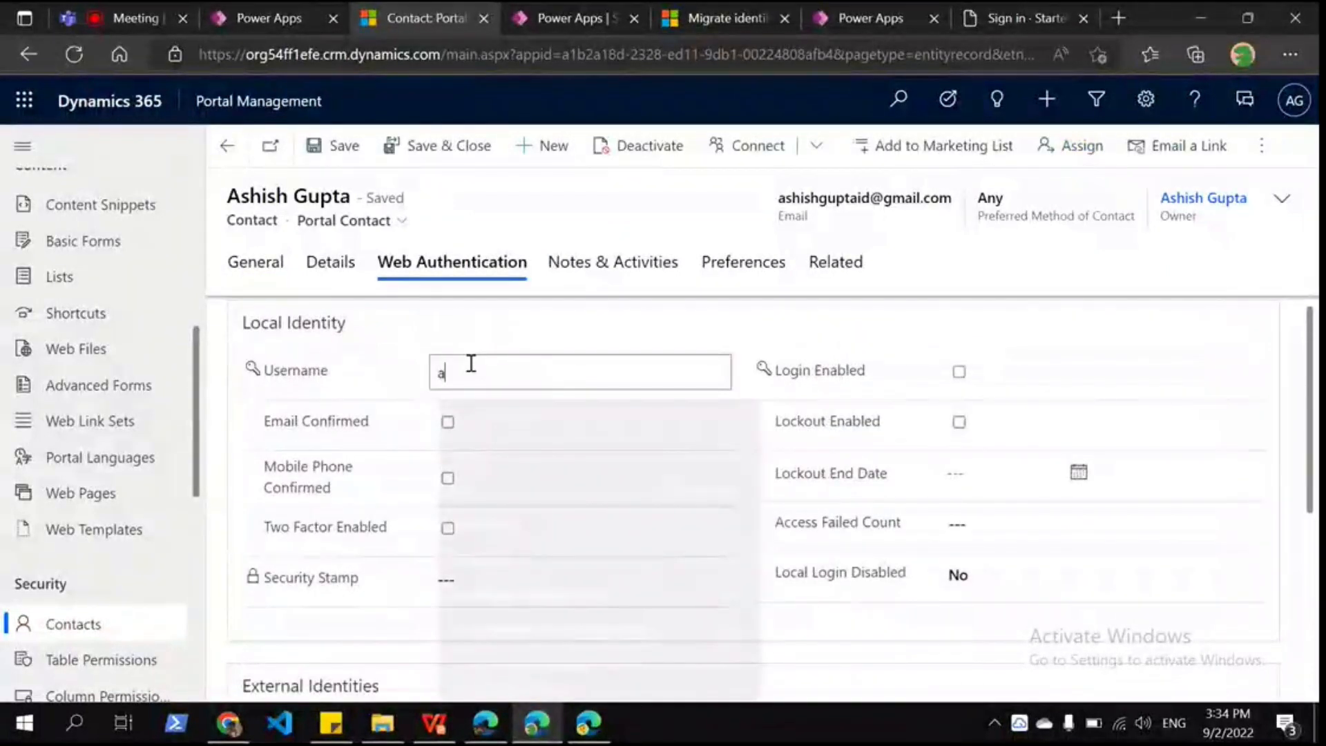
pyautogui.write('bcd')
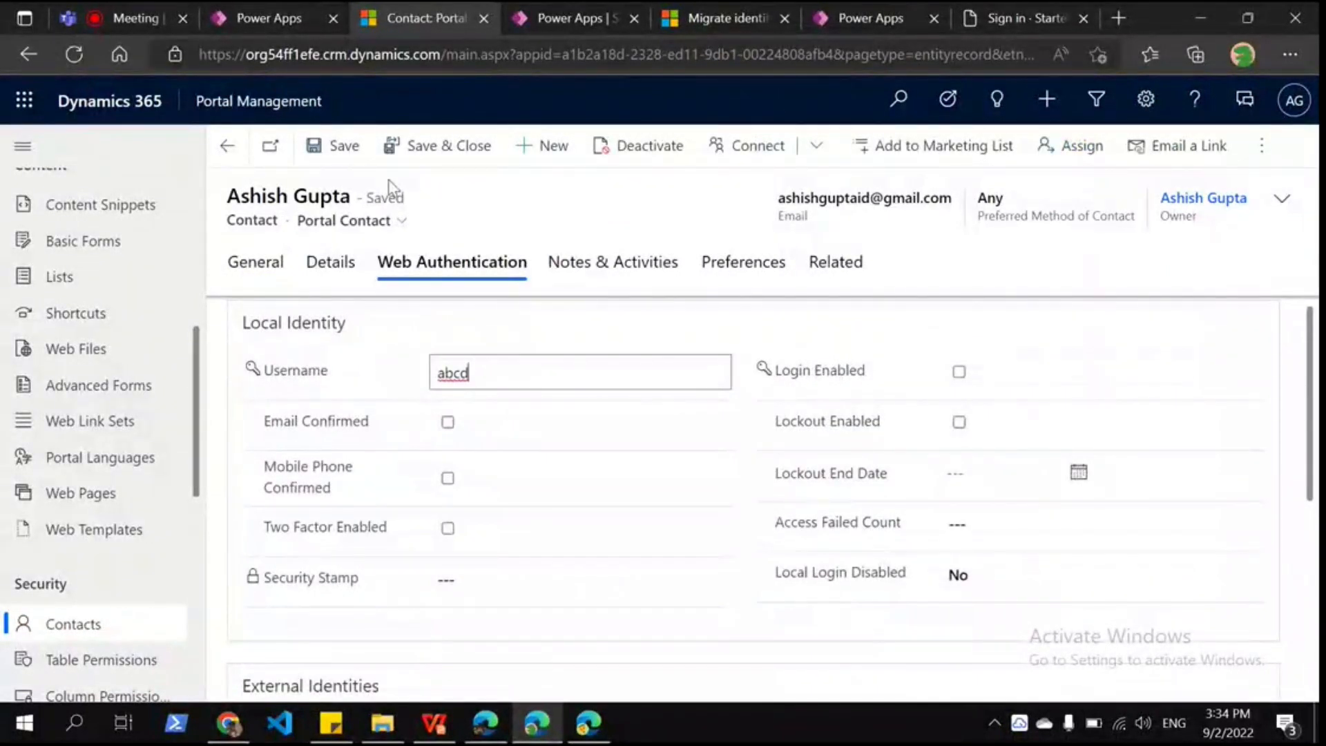
pyautogui.hotkey('ctrl', '9')
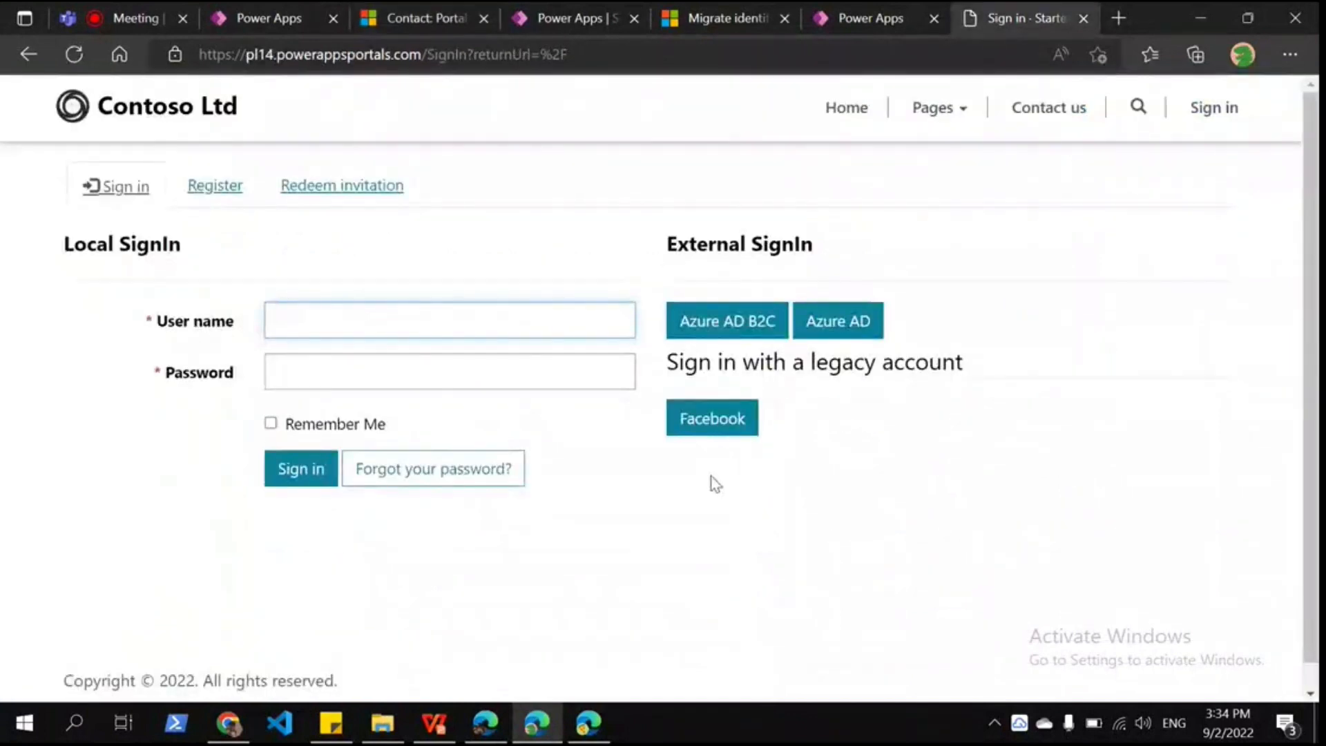
# Step: Try Facebook sign-in, get the deprecated-provider error, and return to the contact record
pyautogui.click(701, 437)
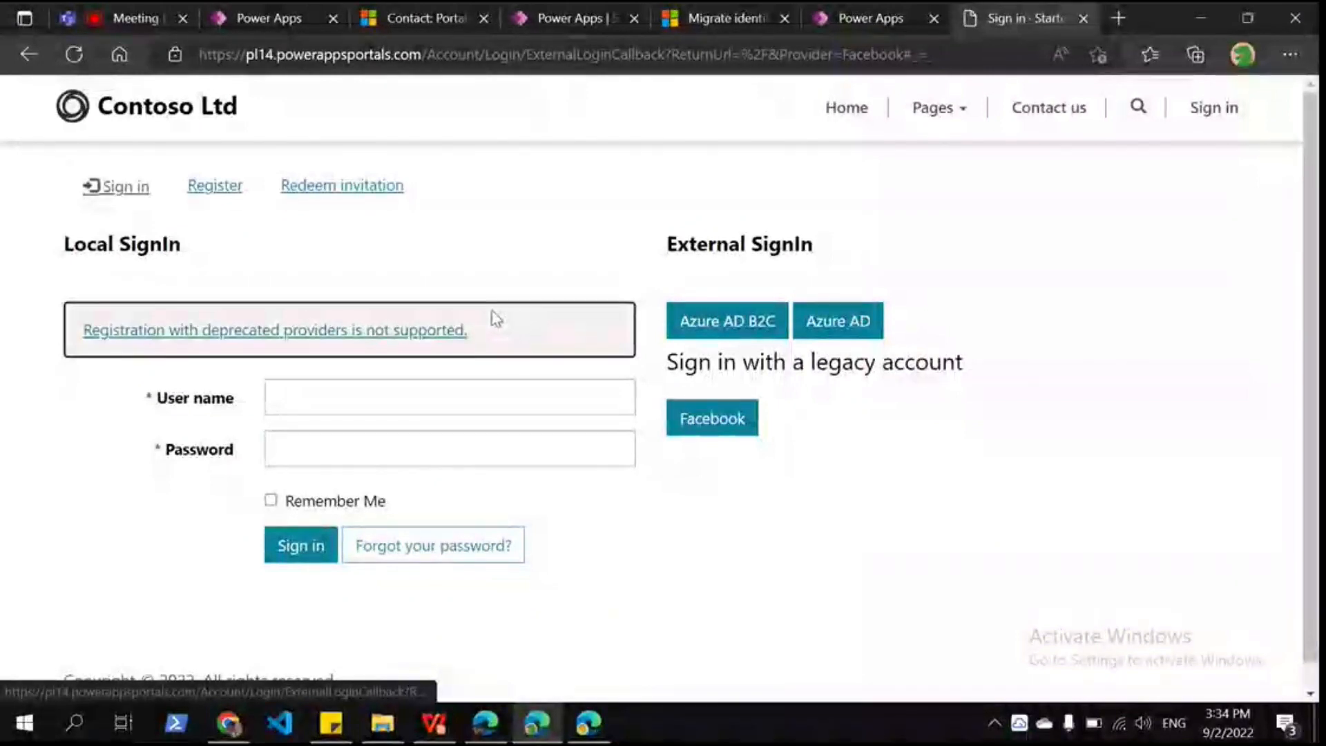
pyautogui.click(423, 31)
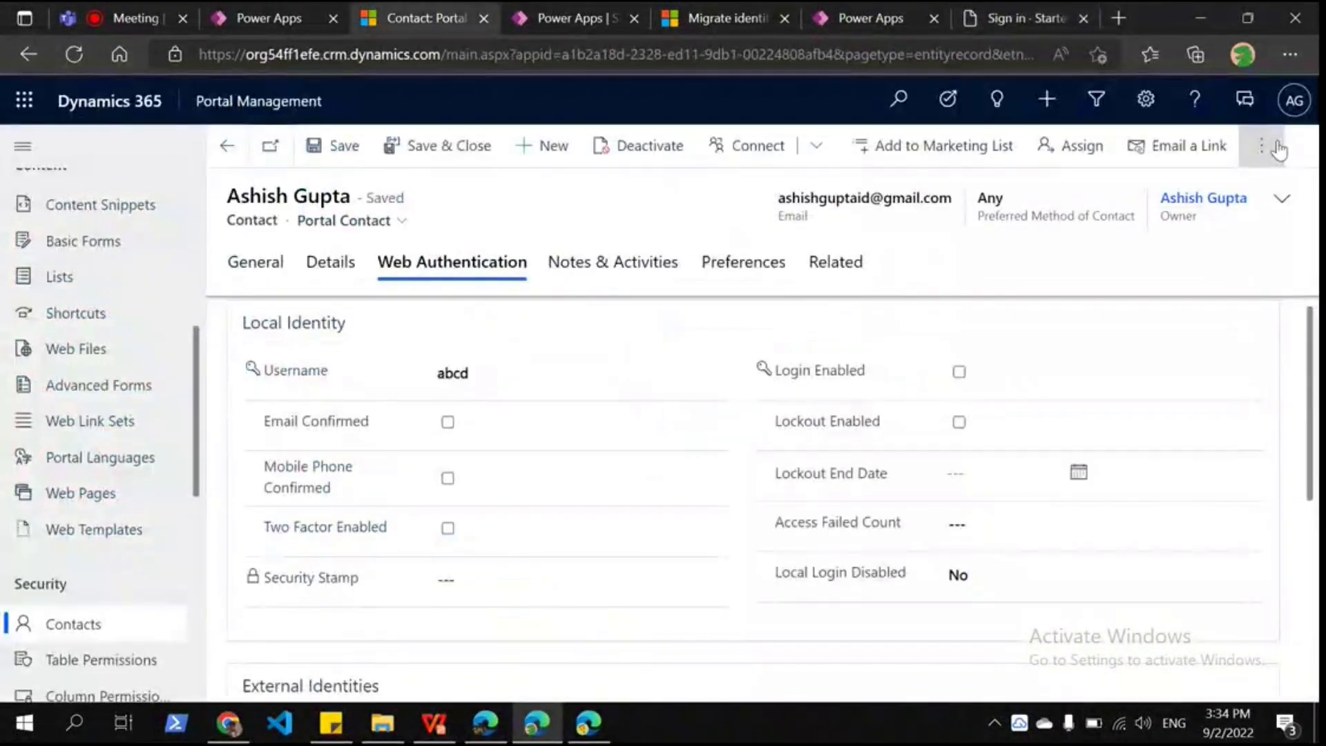
# Step: Set a new portal password for the contact via Change Password and dismiss the success message
pyautogui.click(1277, 147)
pyautogui.click(1068, 269)
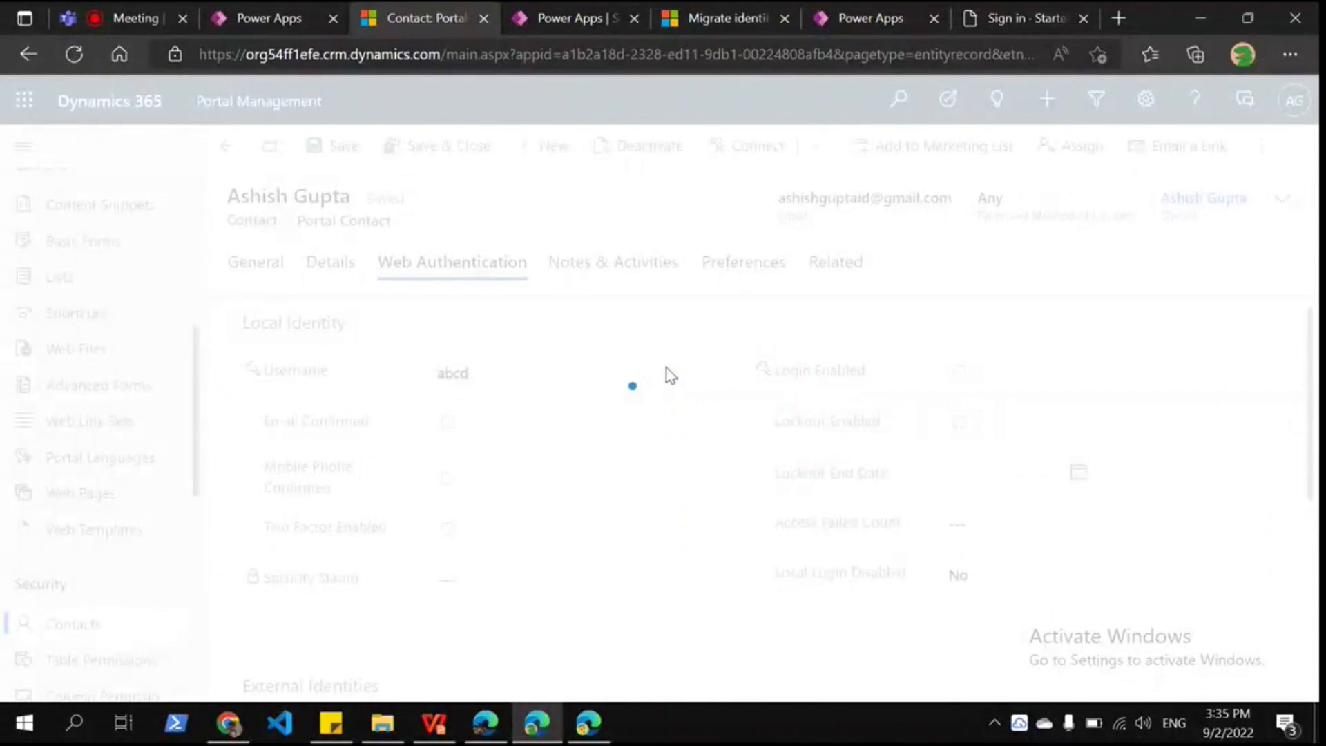
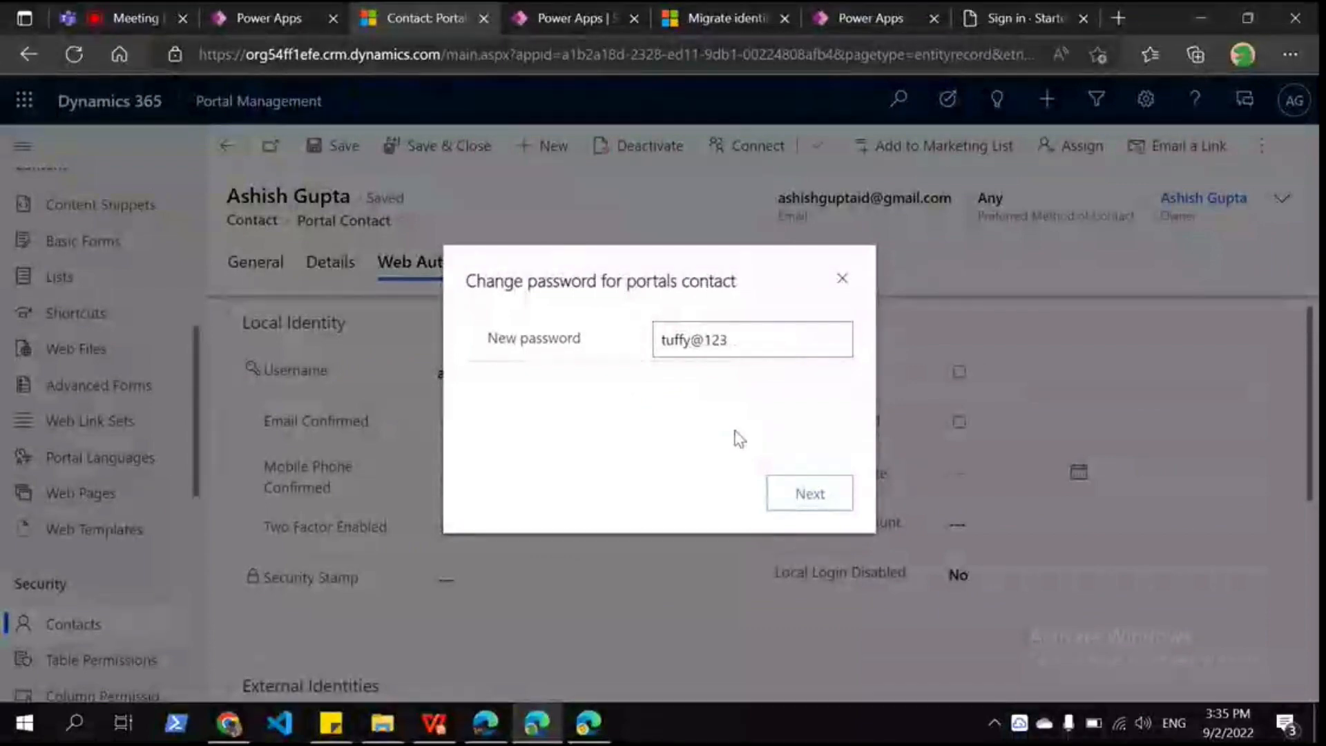
pyautogui.press('Return')
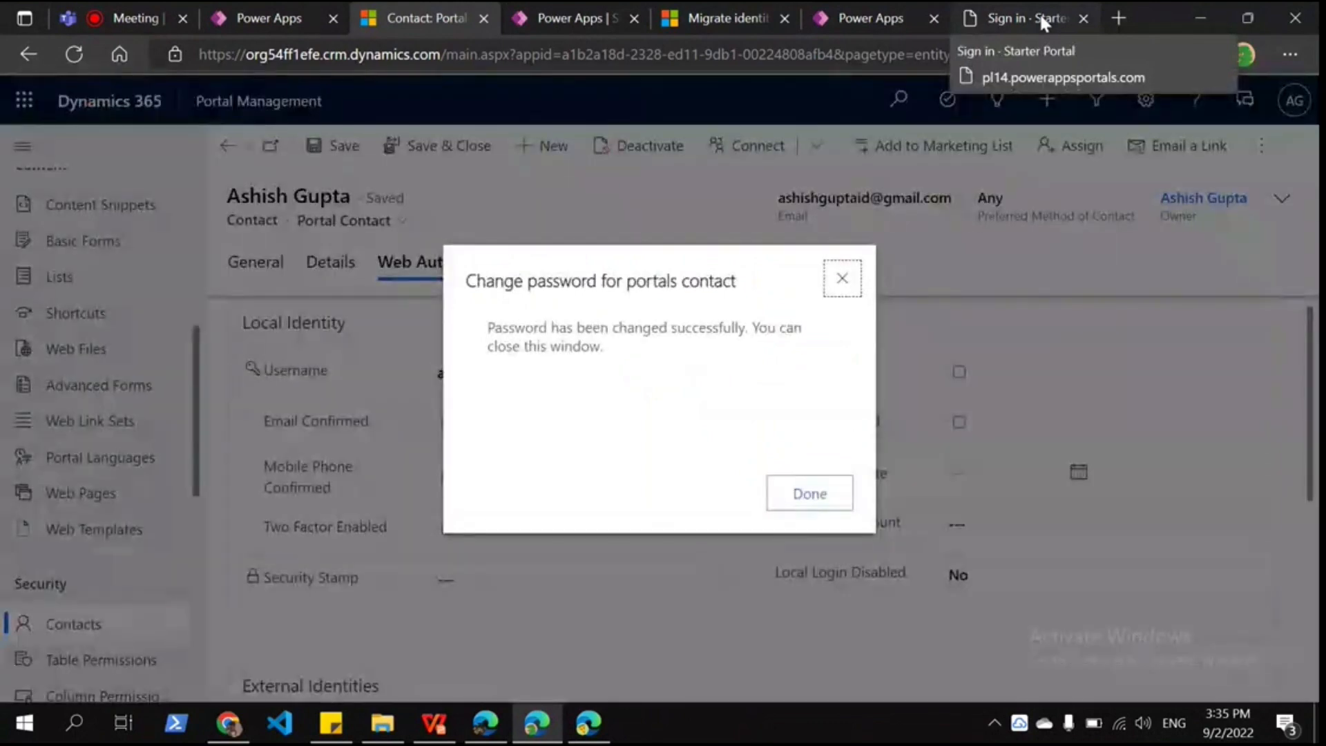
pyautogui.press('Escape')
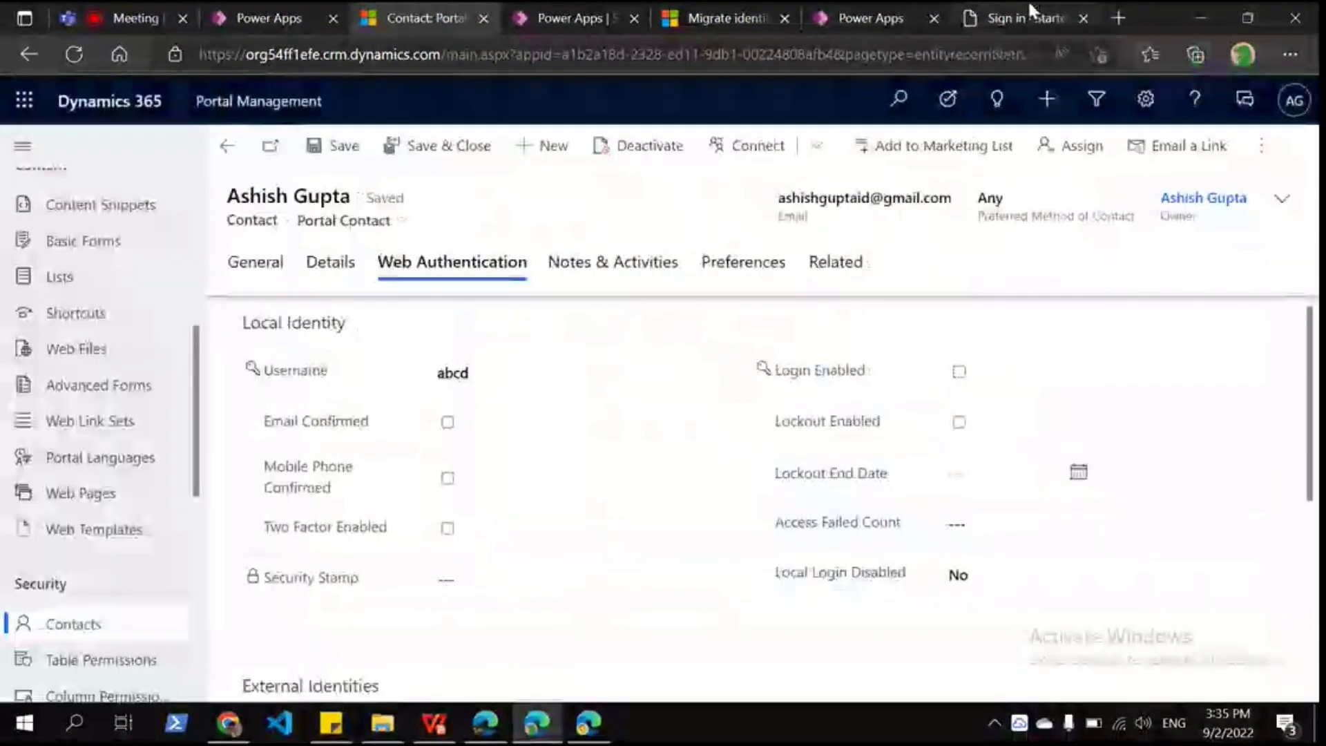
# Step: Sign in to the portal with the contact's local username and new password
pyautogui.click(1030, 13)
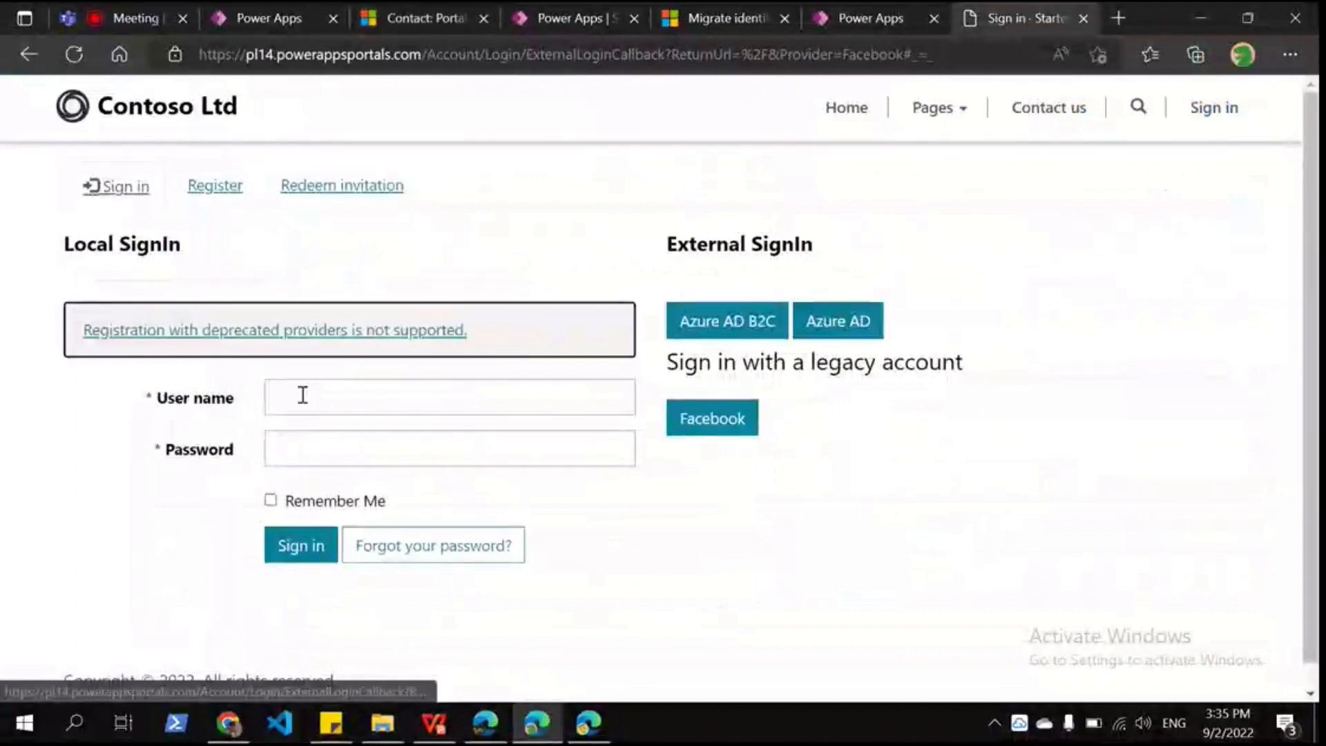
pyautogui.click(302, 395)
pyautogui.write('abcd')
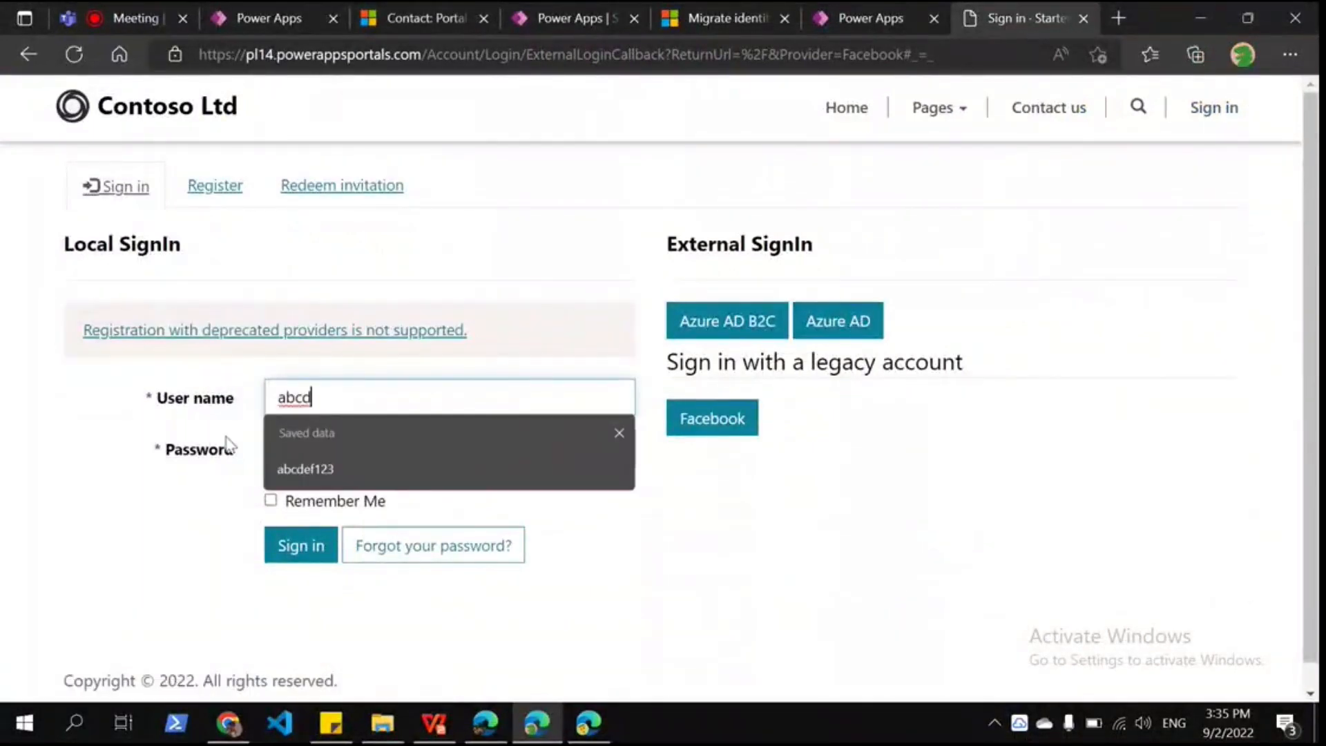
pyautogui.click(345, 450)
pyautogui.write('•••••••••')
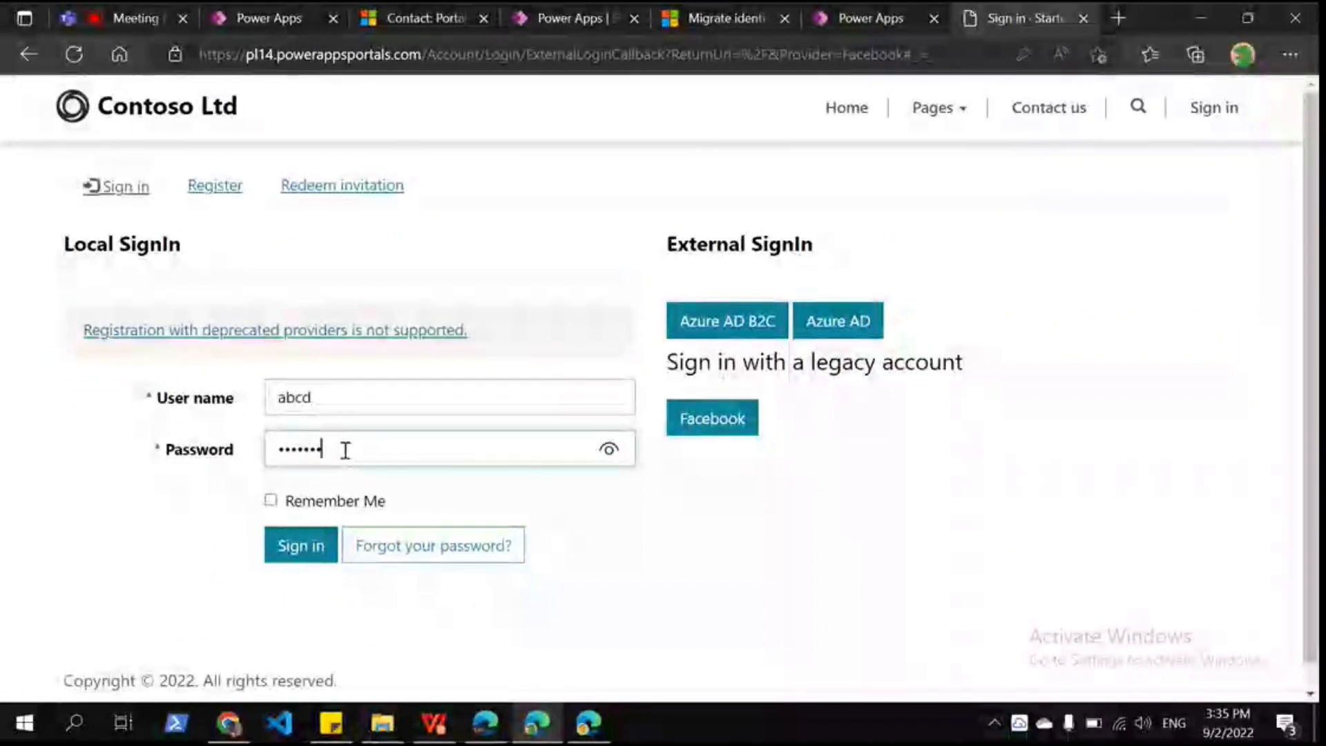
pyautogui.click(304, 553)
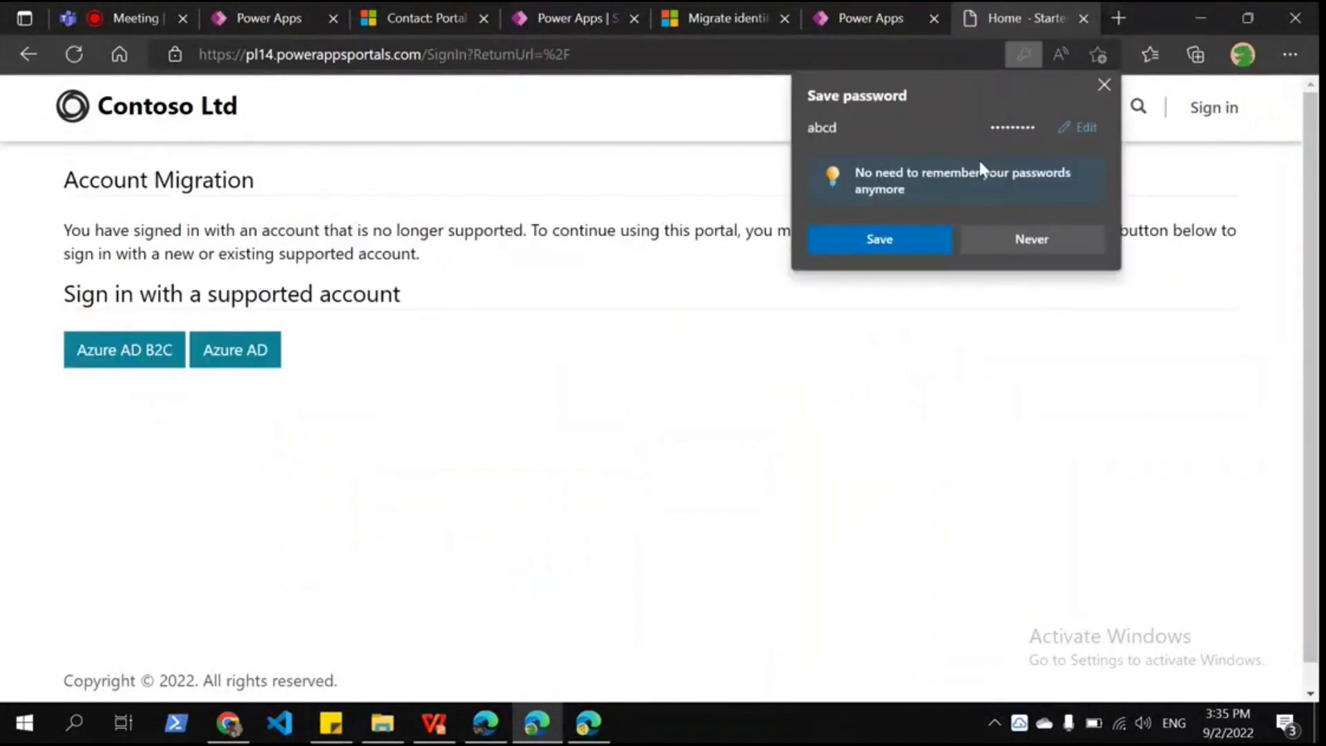
# Step: Dismiss the save-password offer and choose Azure AD on the Account Migration page
pyautogui.click(73, 231)
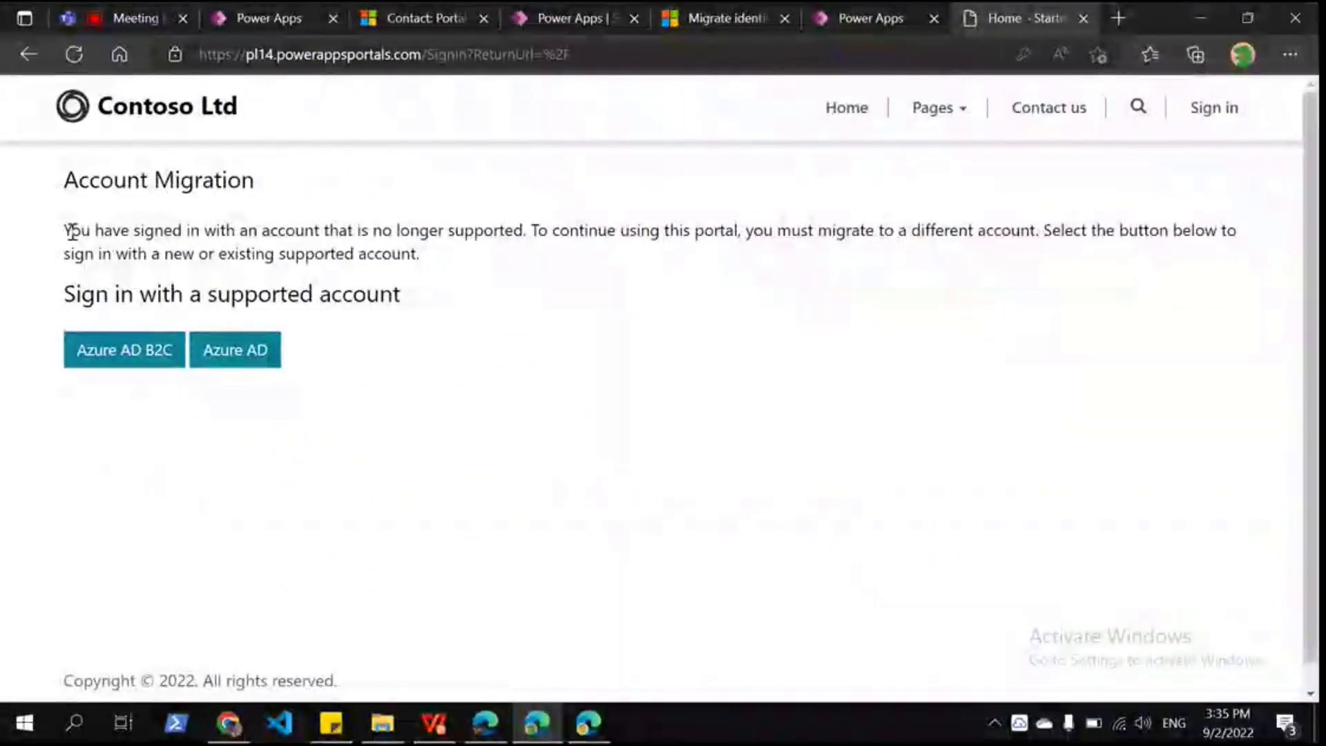
pyautogui.moveTo(72, 231); pyautogui.dragTo(526, 235)
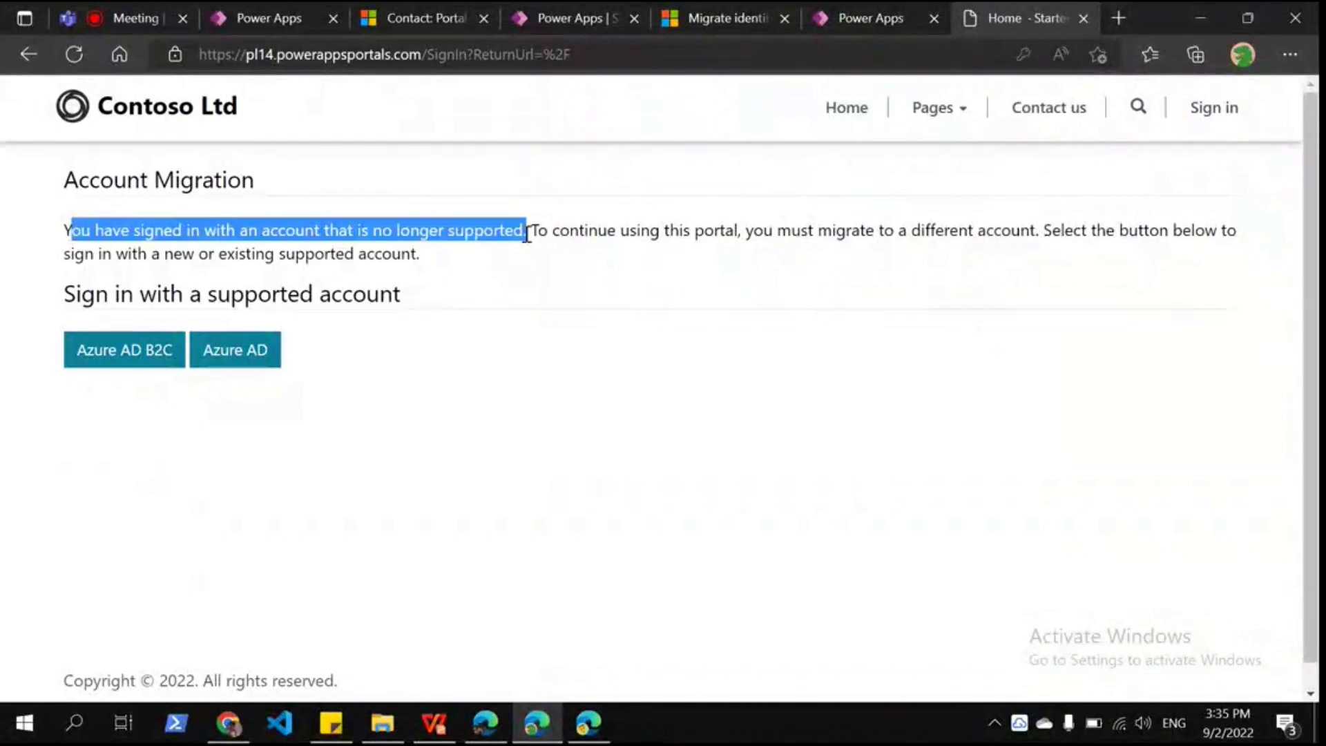
pyautogui.click(559, 261)
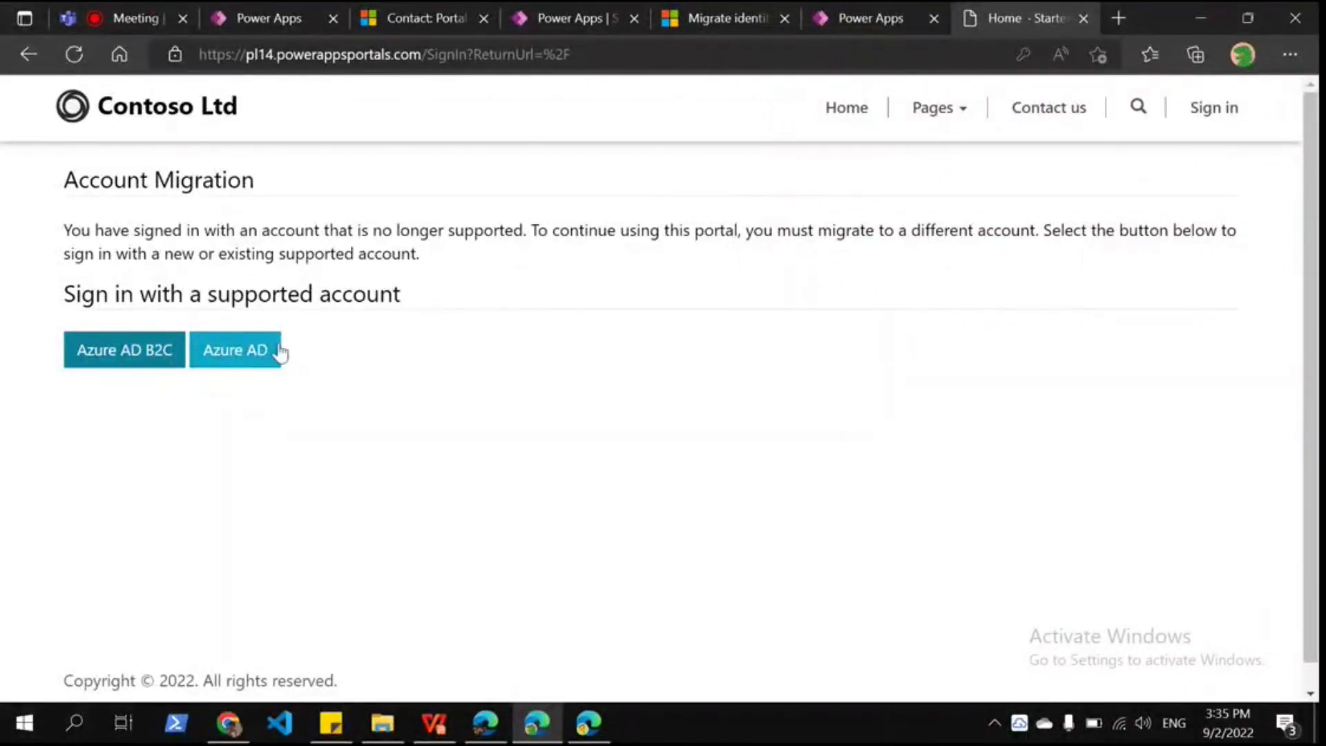
pyautogui.click(279, 353)
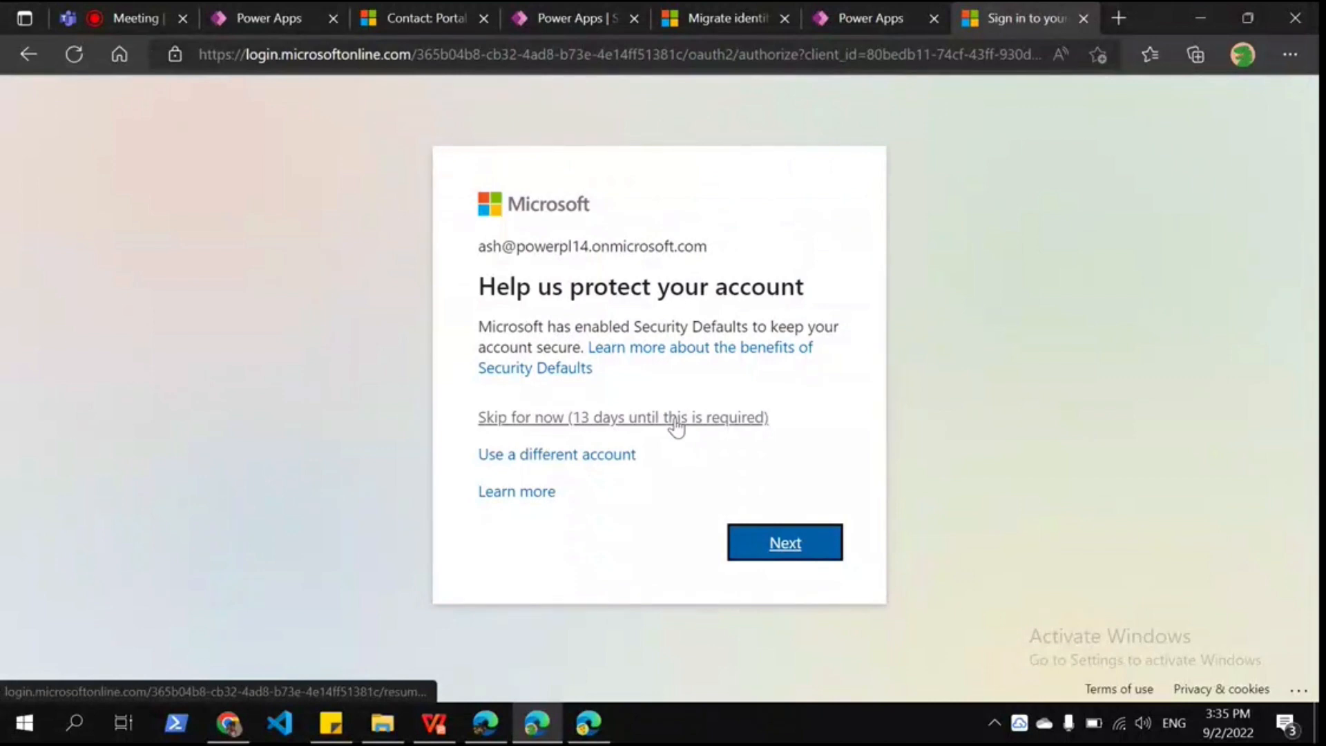
# Step: Skip the Microsoft security prompt, review the Profile page, and return to the contact record
pyautogui.click(674, 419)
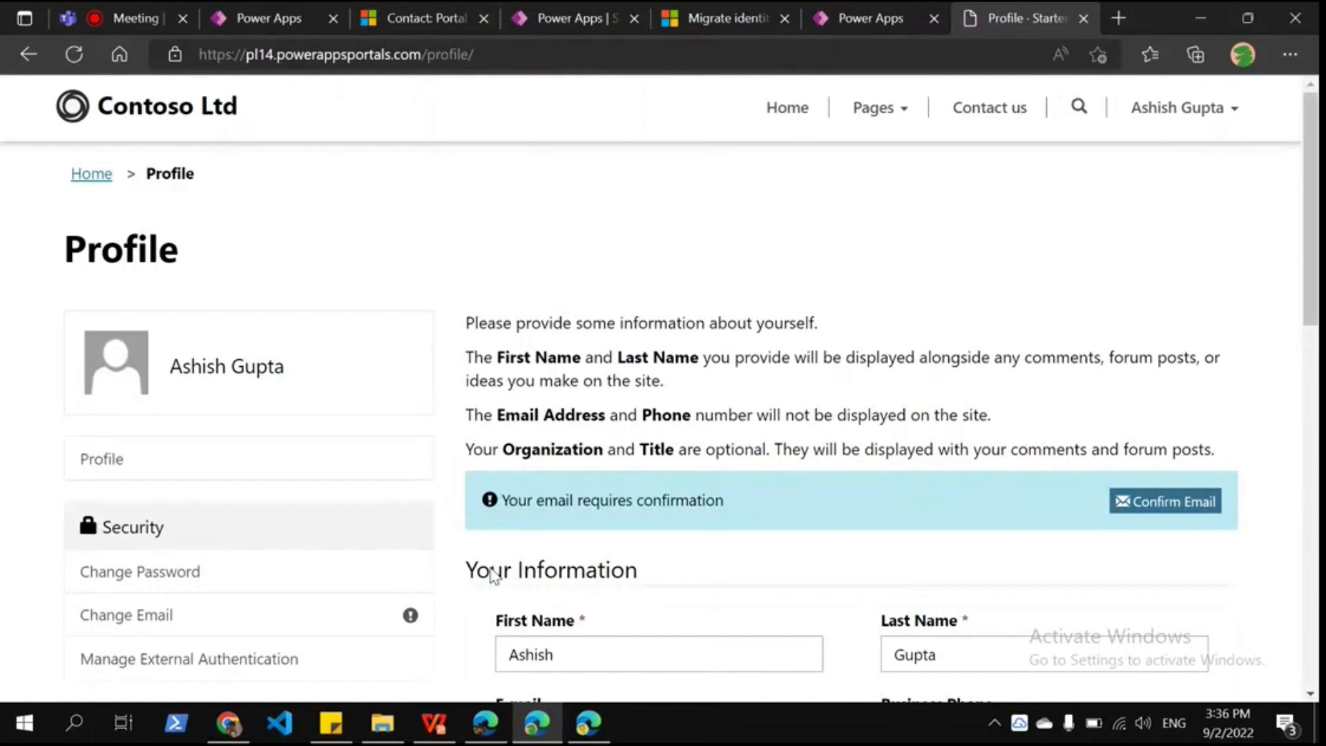
pyautogui.scroll(-5, 492, 575)
pyautogui.click(413, 31)
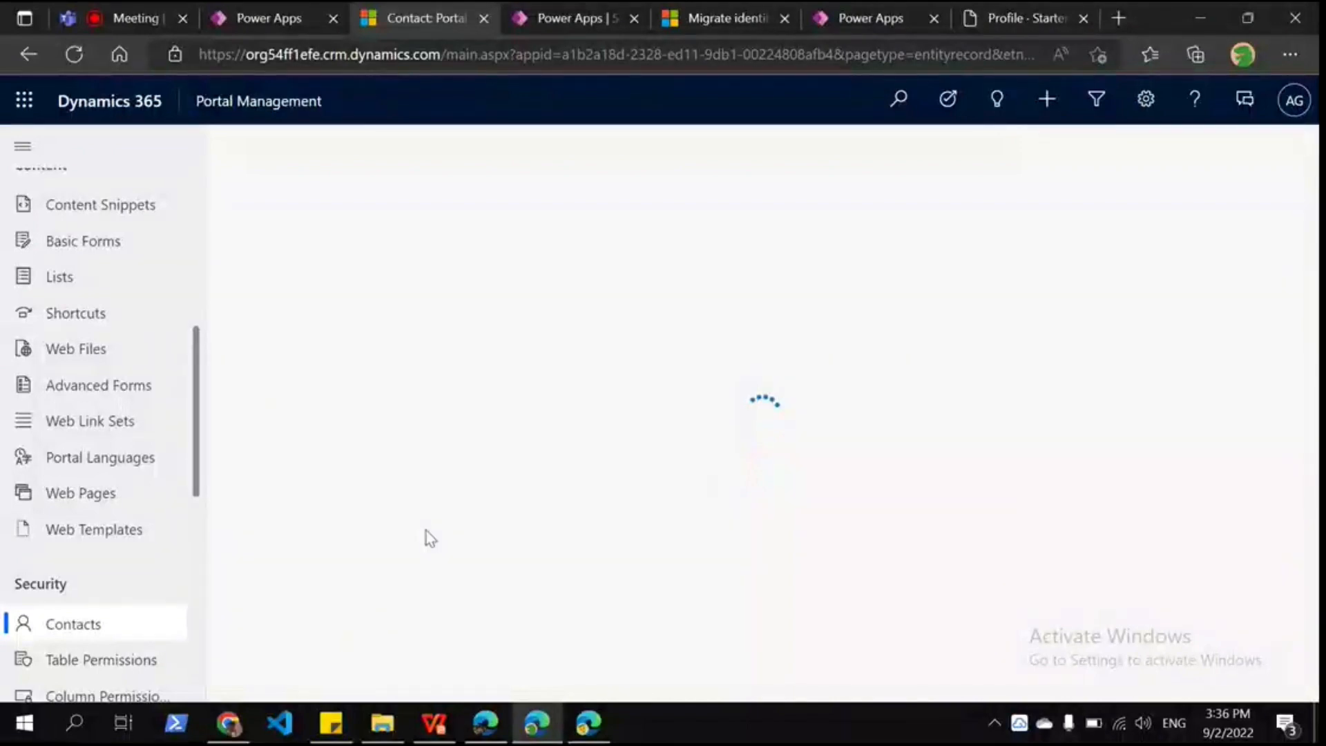
# Step: Confirm Local Login Disabled is Yes and one sts.windows.net external identity is listed, then return to the slide deck
pyautogui.scroll(-2, 723, 583)
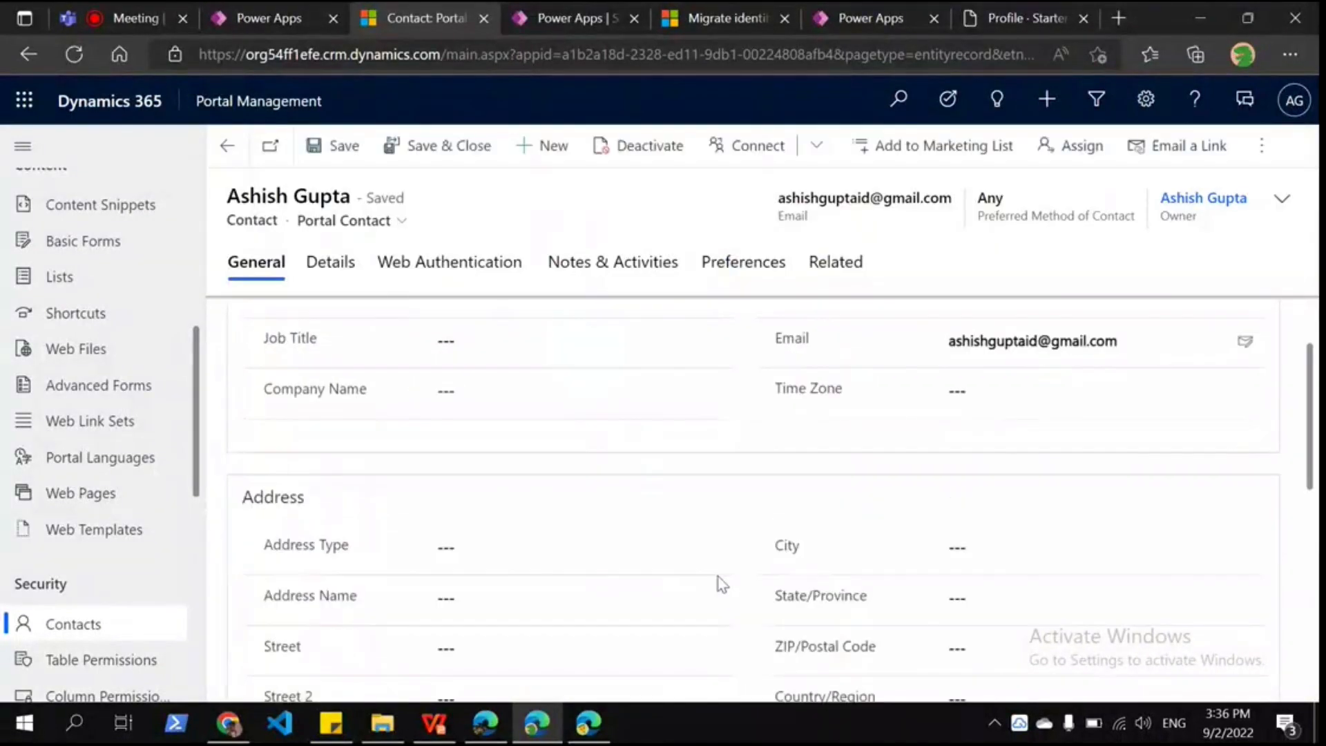
pyautogui.click(472, 261)
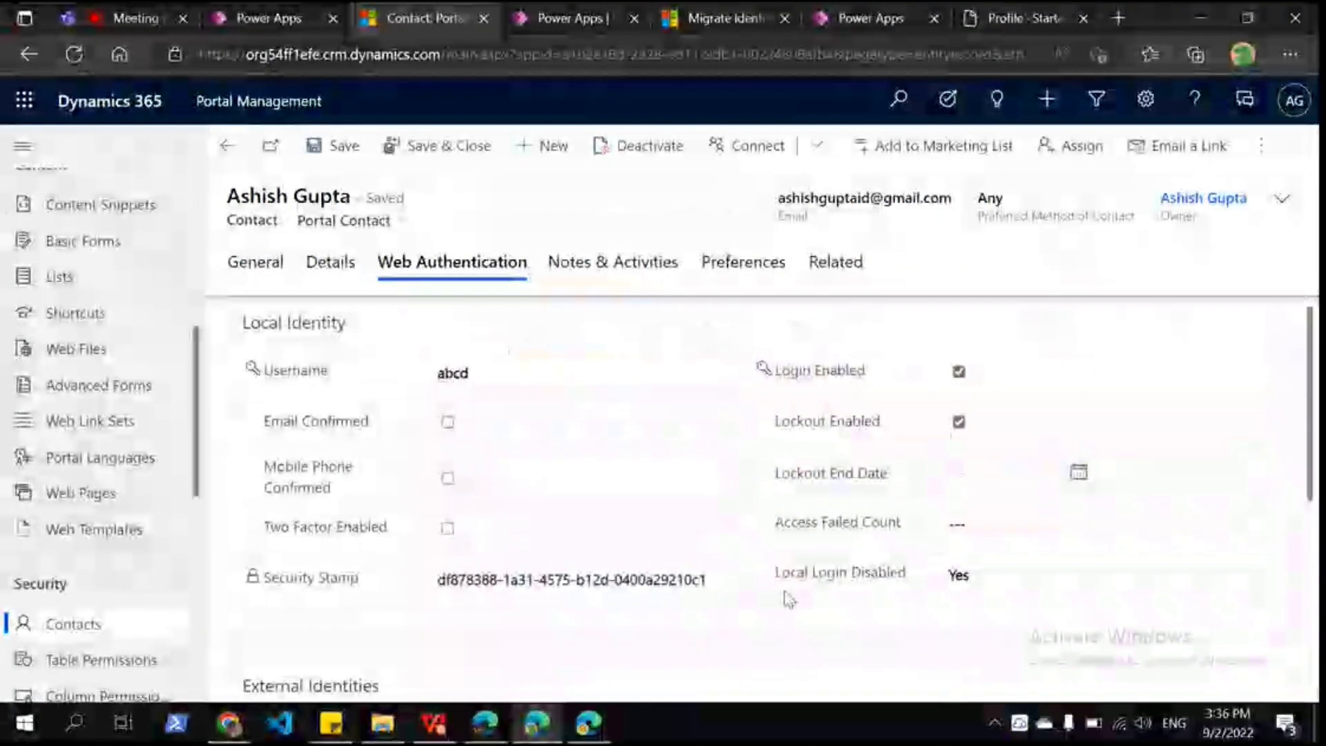
pyautogui.scroll(-5, 377, 538)
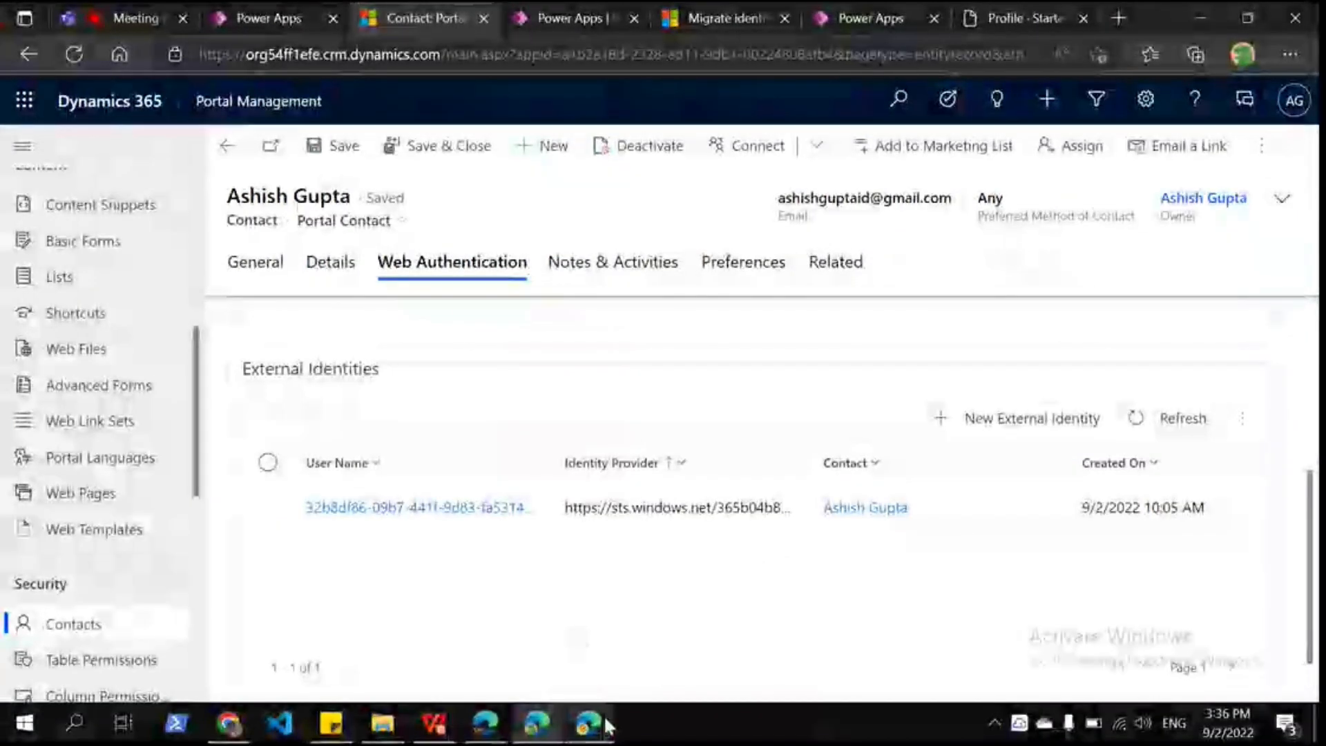
pyautogui.click(446, 729)
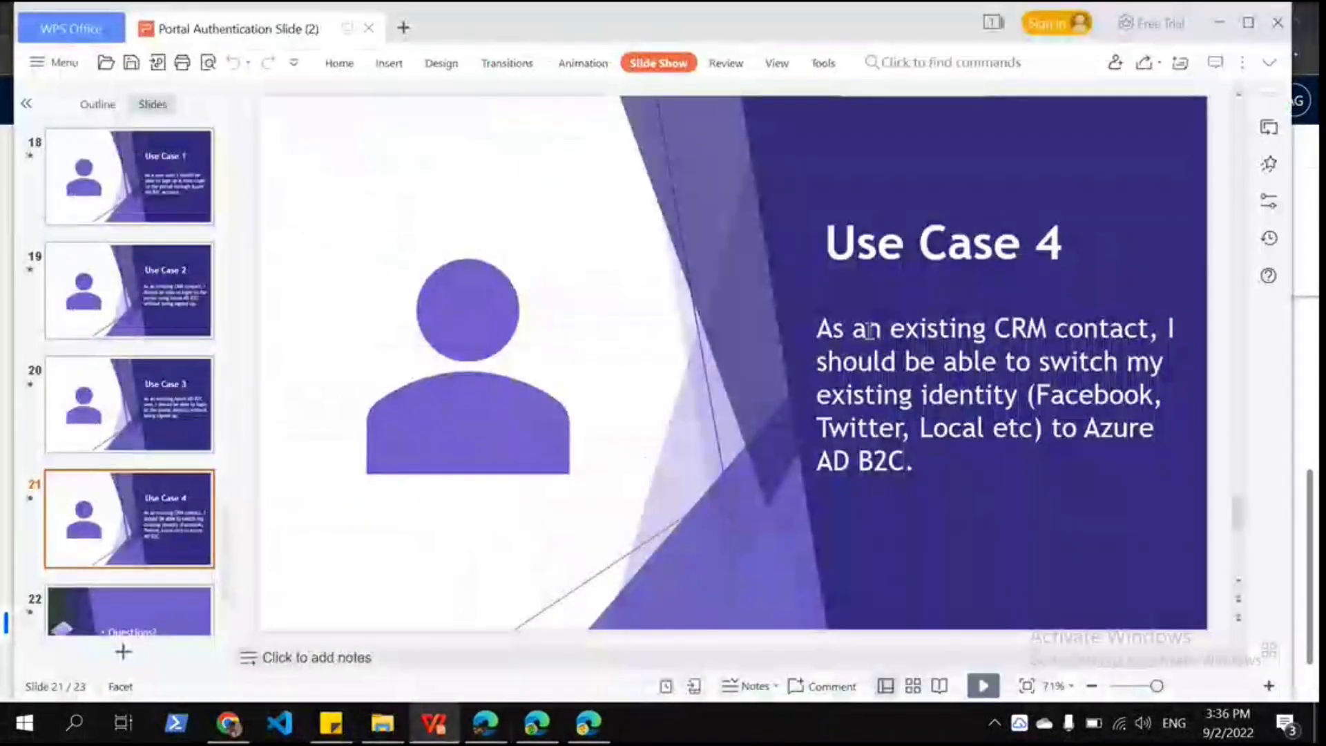
# Step: Present slide 22 'Questions?' full screen as a slide show
pyautogui.scroll(-1, 869, 330)
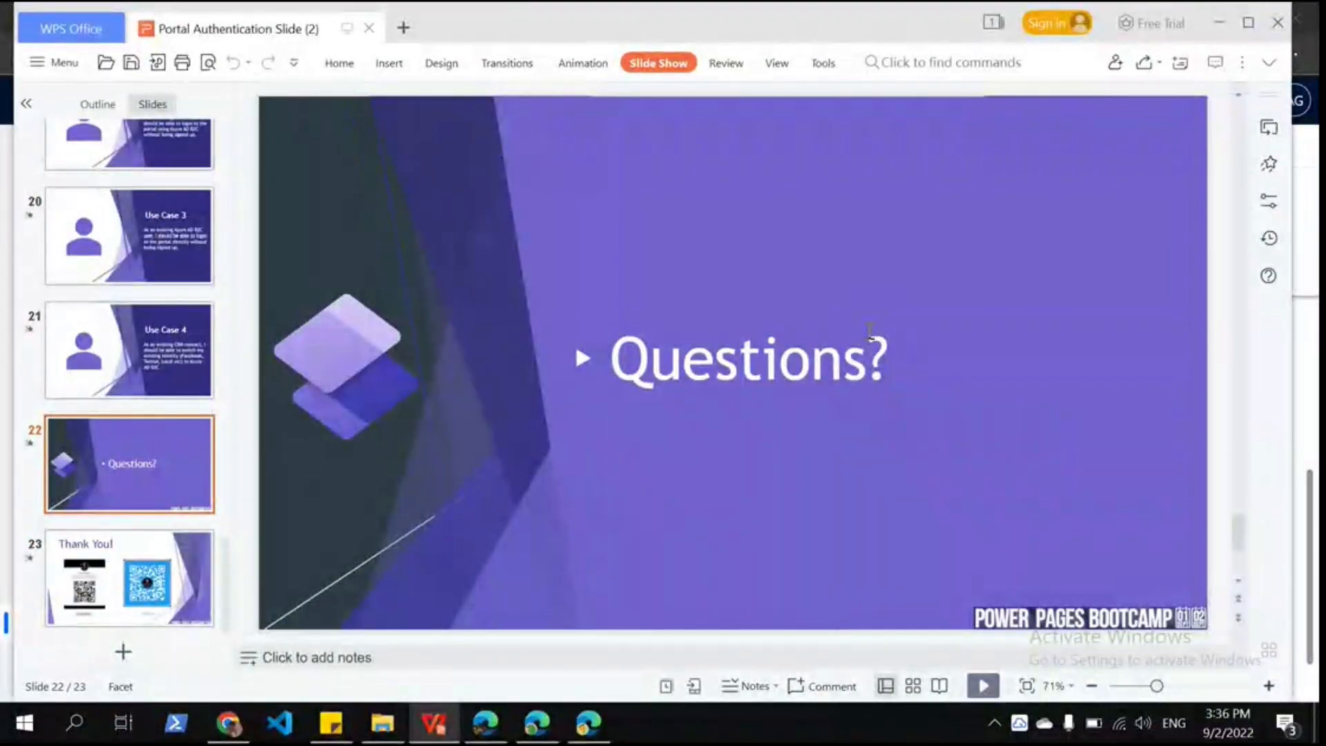
pyautogui.hotkey('shift', 'F5')
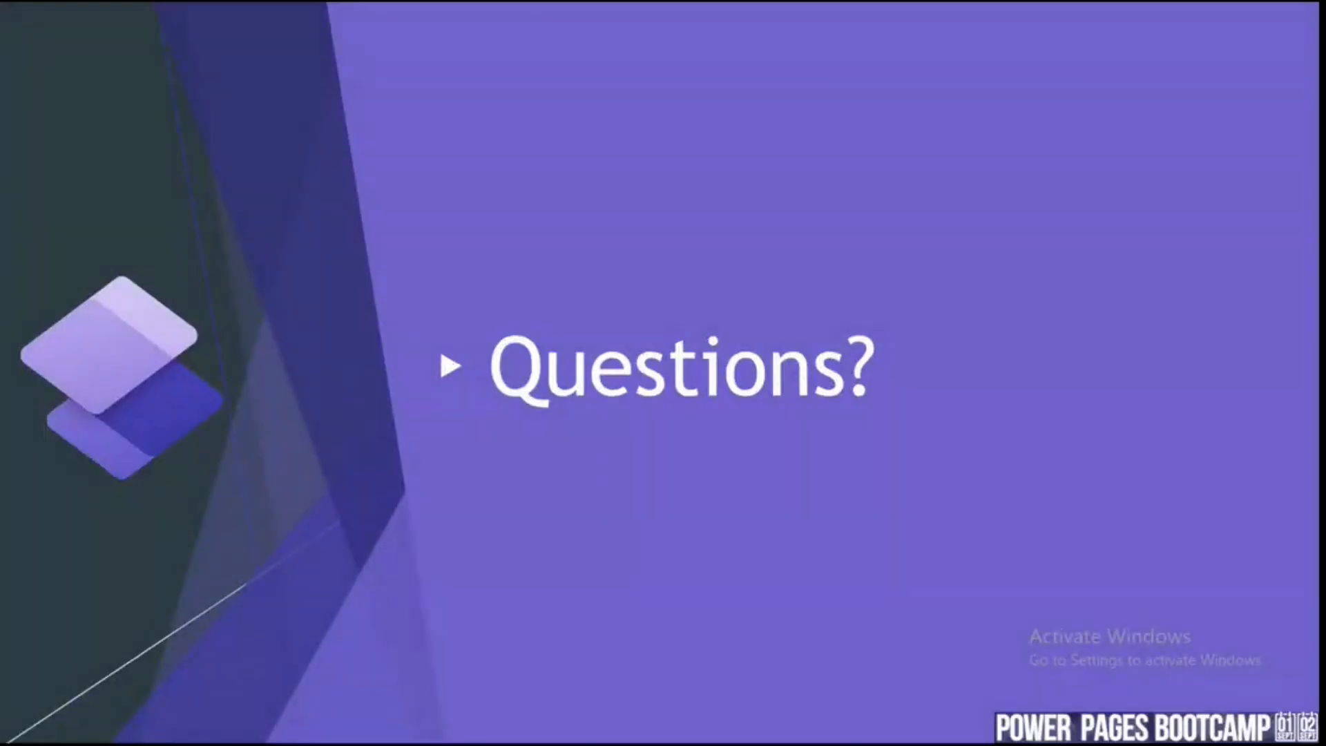